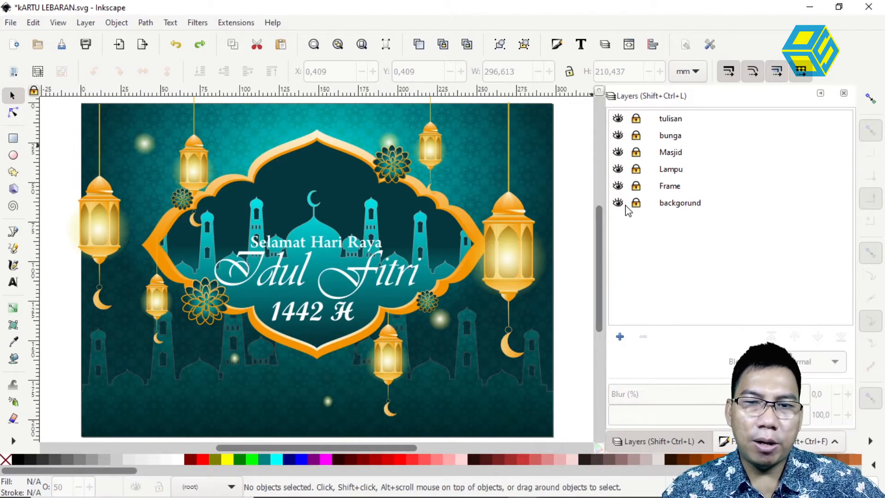
Toggle the visibility of the backgorund and Frame layers to preview their contents, leaving both layers hidden
{"action": "left_click", "coordinate": [619, 206]}
{"action": "left_click", "coordinate": [620, 206]}
{"action": "left_click", "coordinate": [619, 206]}
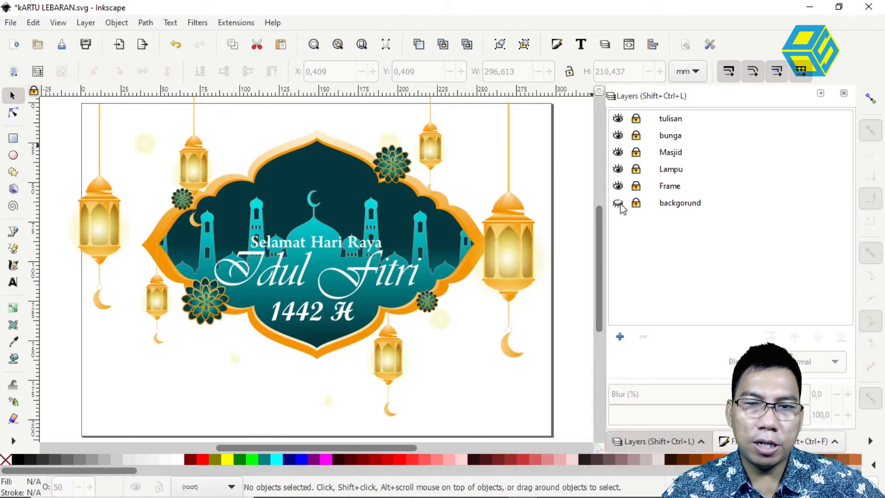
{"action": "left_click", "coordinate": [618, 187]}
{"action": "left_click", "coordinate": [618, 187]}
{"action": "left_click", "coordinate": [618, 188]}
{"action": "left_click", "coordinate": [618, 187]}
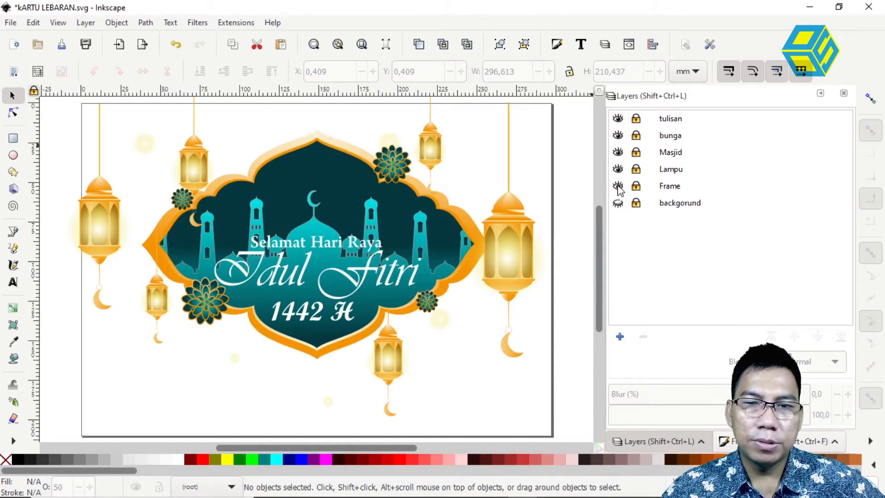
{"action": "left_click", "coordinate": [618, 188]}
Toggle the visibility of the Lampu and Masjid layers to preview their contents, leaving only Masjid hidden of the two
{"action": "left_click", "coordinate": [618, 171]}
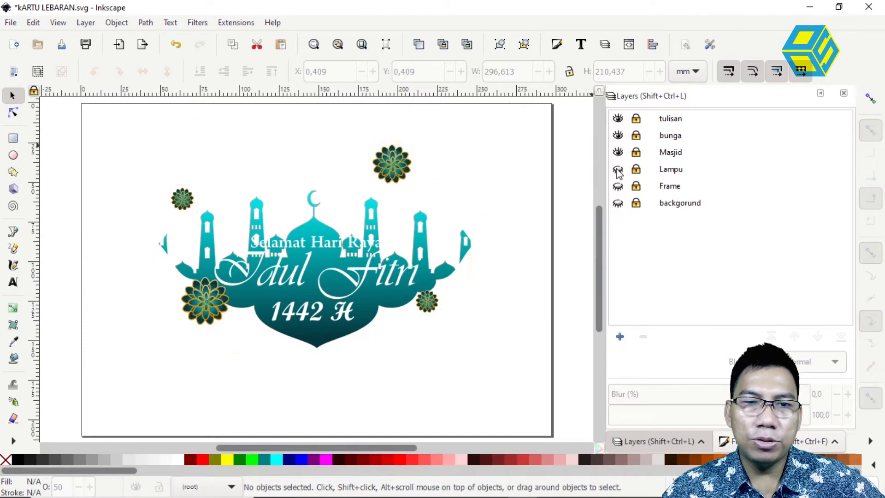
{"action": "left_click", "coordinate": [618, 171]}
{"action": "left_click", "coordinate": [618, 171]}
{"action": "left_click", "coordinate": [618, 169]}
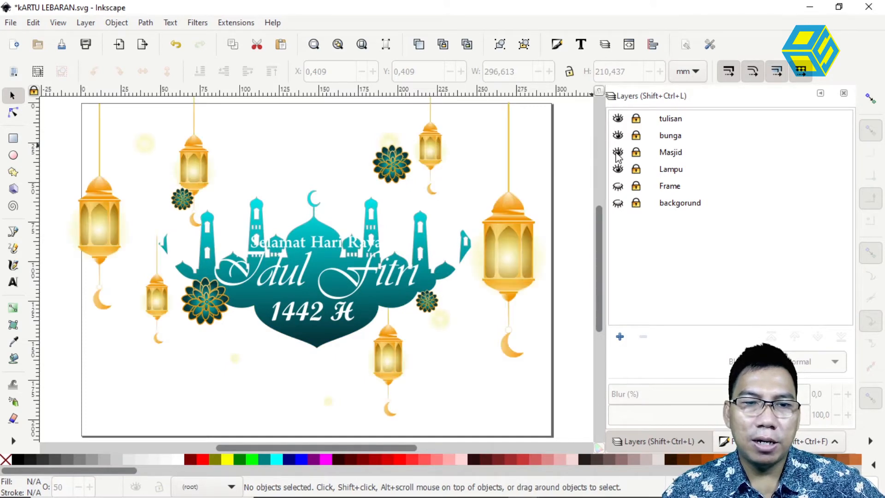
{"action": "left_click", "coordinate": [618, 154]}
{"action": "left_click", "coordinate": [618, 154]}
{"action": "left_click", "coordinate": [618, 154]}
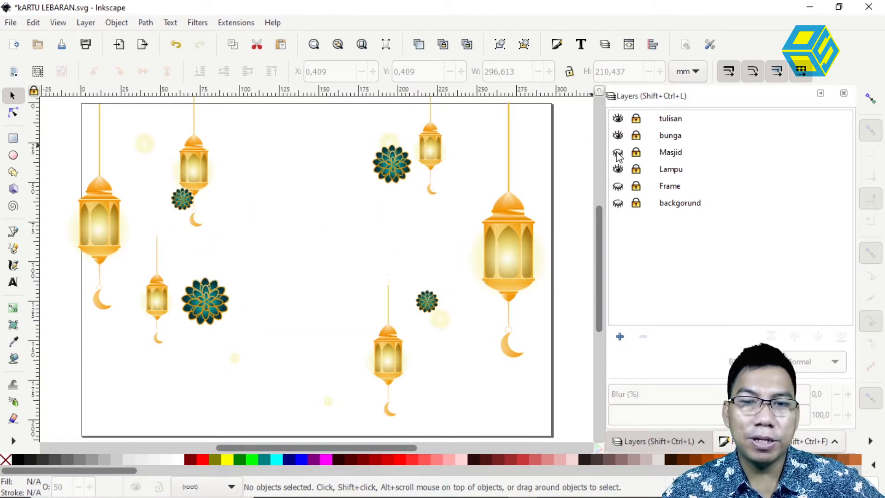
Hide the Lampu, bunga and tulisan layers and show the backgorund layer so it is the only one displayed
{"action": "left_click", "coordinate": [618, 170]}
{"action": "left_click", "coordinate": [618, 137]}
{"action": "left_click", "coordinate": [618, 136]}
{"action": "left_click", "coordinate": [618, 120]}
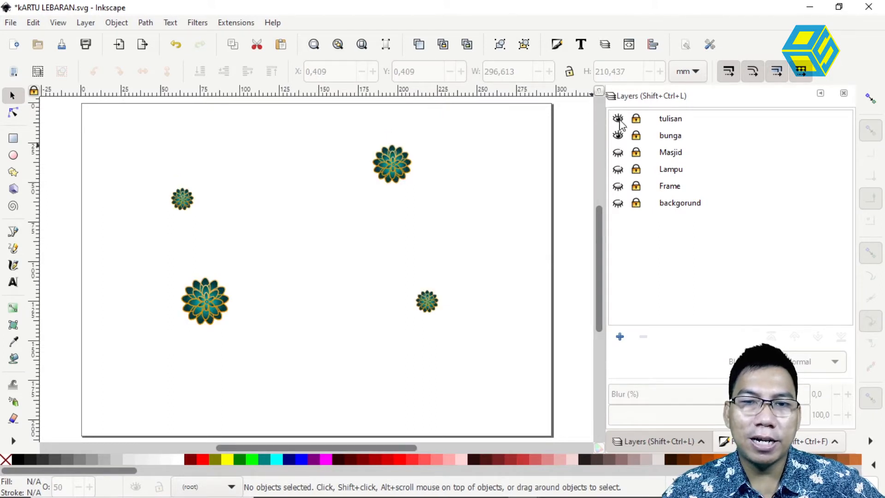
{"action": "left_click", "coordinate": [618, 136]}
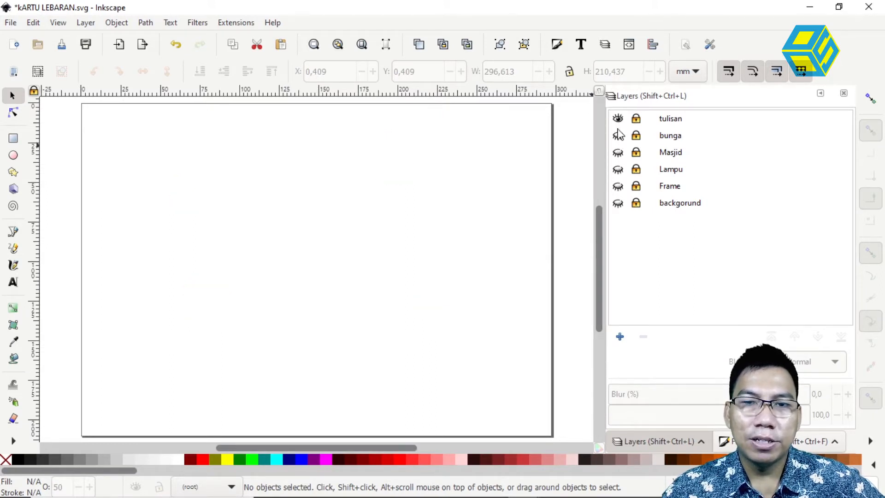
{"action": "left_click", "coordinate": [619, 203]}
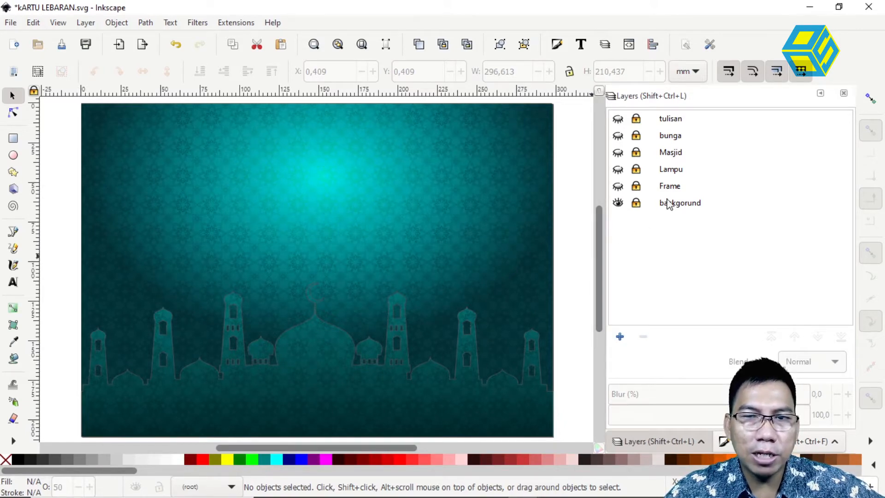
Inspect the floral line pattern of the background up close, then return to the full-page view
{"action": "left_click", "coordinate": [667, 155]}
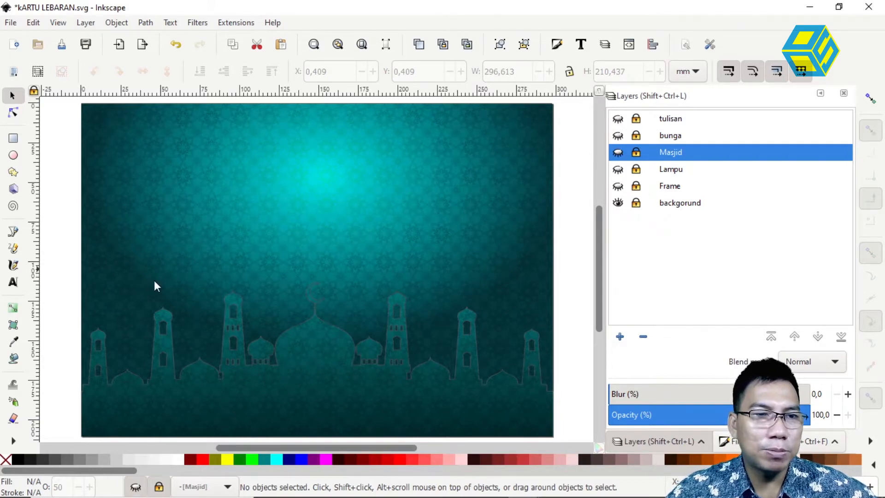
{"action": "left_click", "coordinate": [14, 441]}
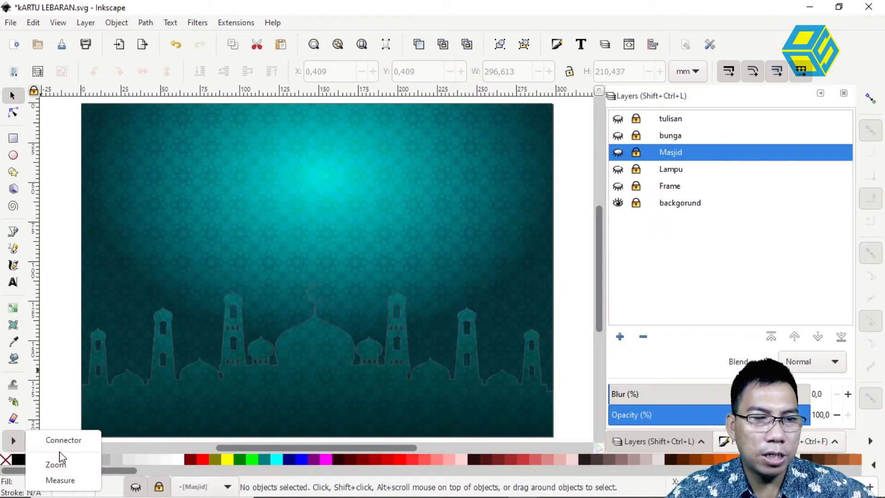
{"action": "left_click", "coordinate": [56, 464]}
{"action": "left_click_drag", "start_coordinate": [288, 171], "coordinate": [338, 213]}
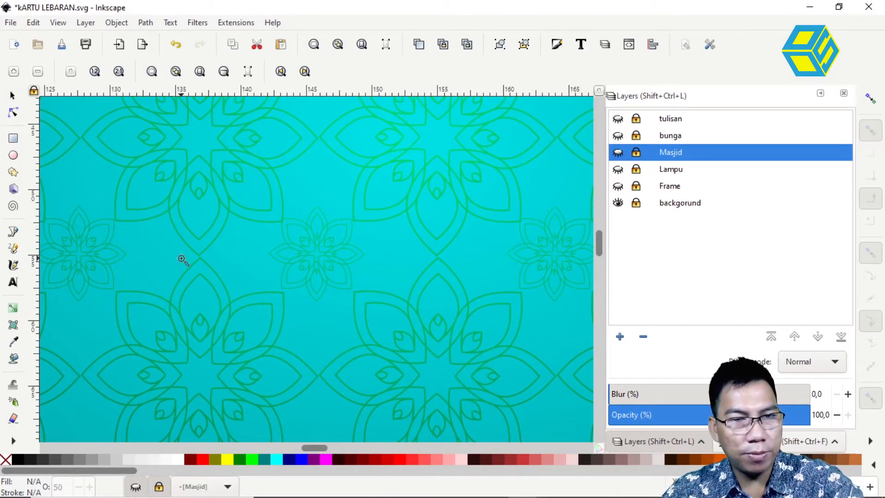
{"action": "key", "text": "5"}
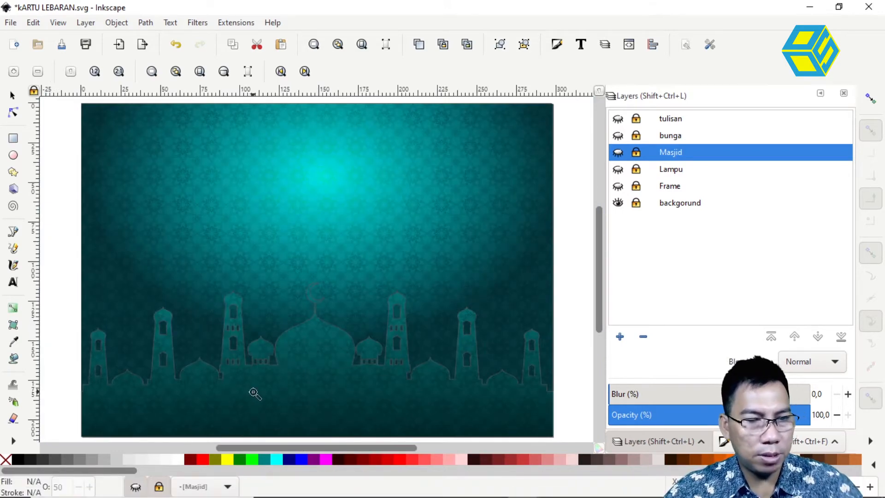
Switch to the New document 1 drawing and examine the colour swatches with their hex codes beside the page
{"action": "key", "text": "alt+Tab"}
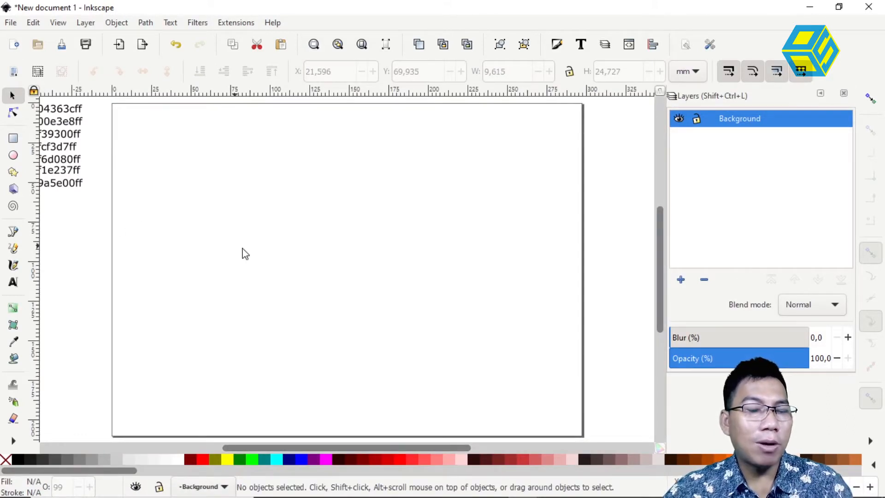
{"action": "left_click_drag", "start_coordinate": [211, 209], "coordinate": [257, 222]}
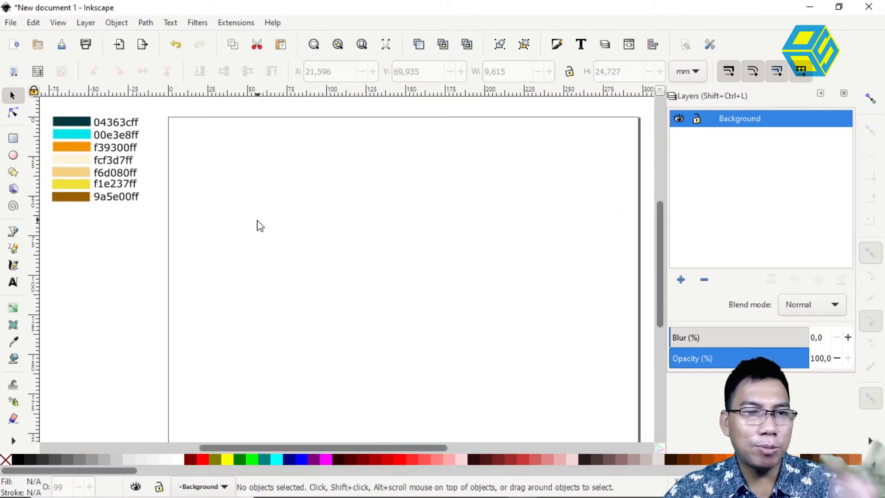
{"action": "left_click", "coordinate": [114, 121]}
{"action": "key", "text": "Escape"}
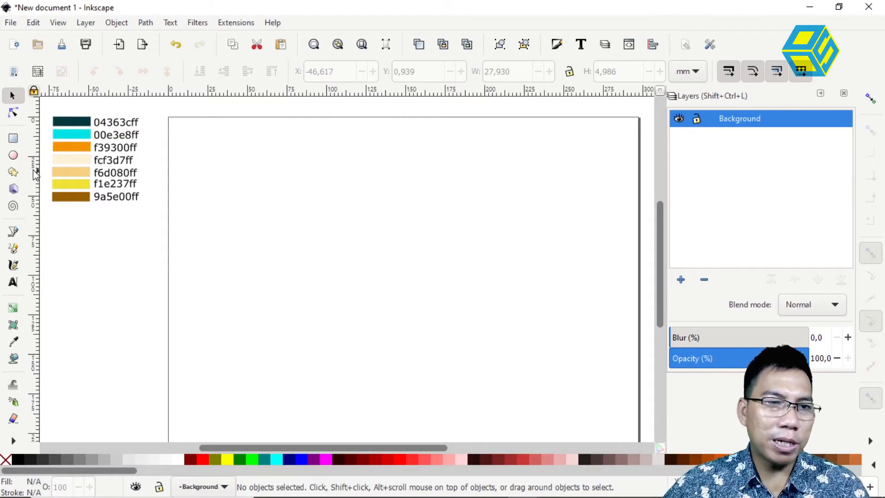
Draw a tall, narrow, unfilled ellipse with radii of about 4.7 by 12.9 mm near the page's top-left corner and give it an olive stroke
{"action": "left_click", "coordinate": [13, 155]}
{"action": "left_click_drag", "start_coordinate": [203, 160], "coordinate": [216, 176]}
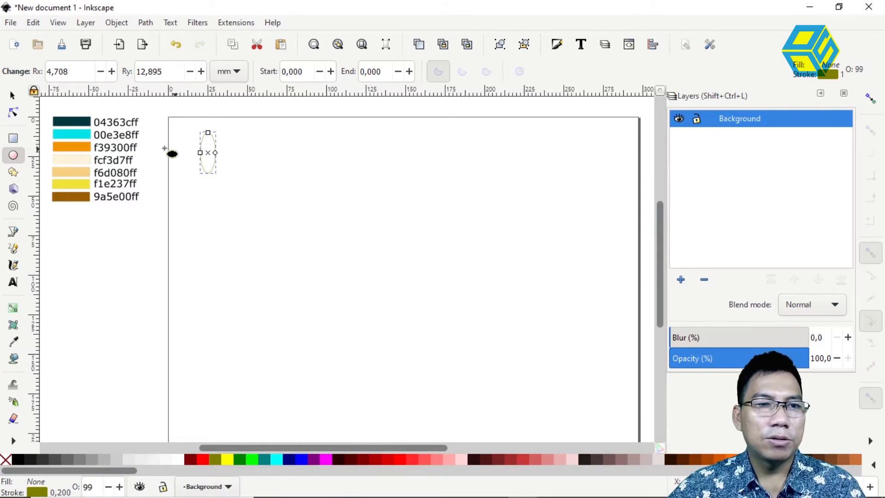
{"action": "left_click", "coordinate": [203, 460], "text": "shift"}
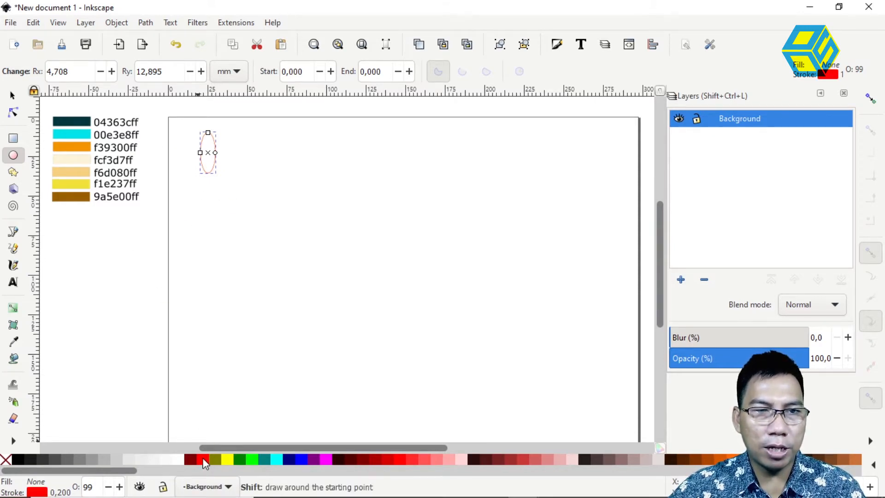
{"action": "left_click", "coordinate": [215, 459], "text": "shift"}
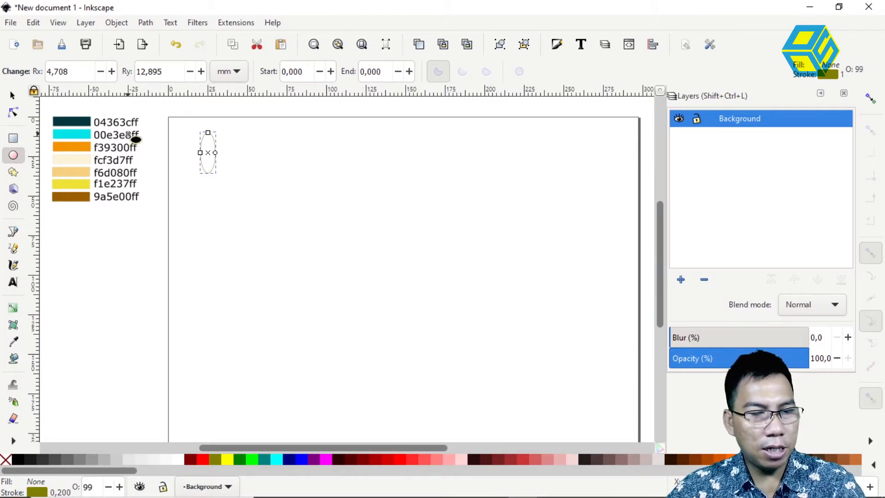
Convert the ellipse to a path with Object to Path
{"action": "key", "text": "3"}
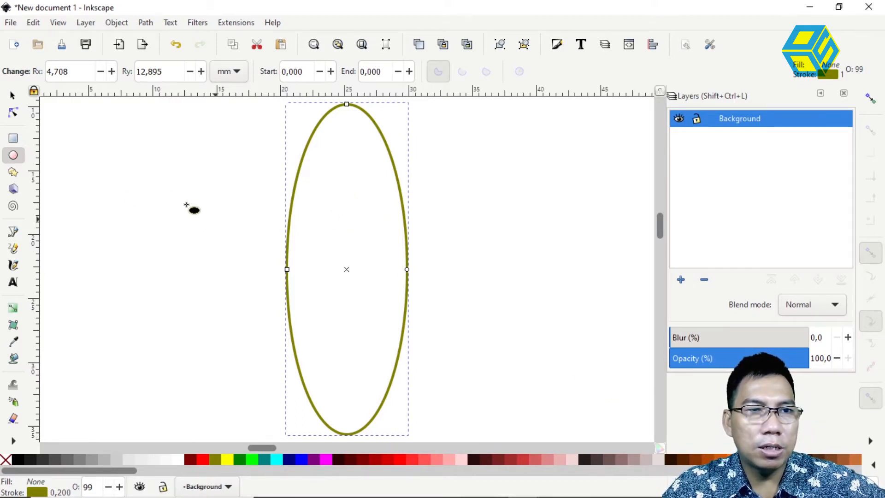
{"action": "left_click", "coordinate": [13, 96]}
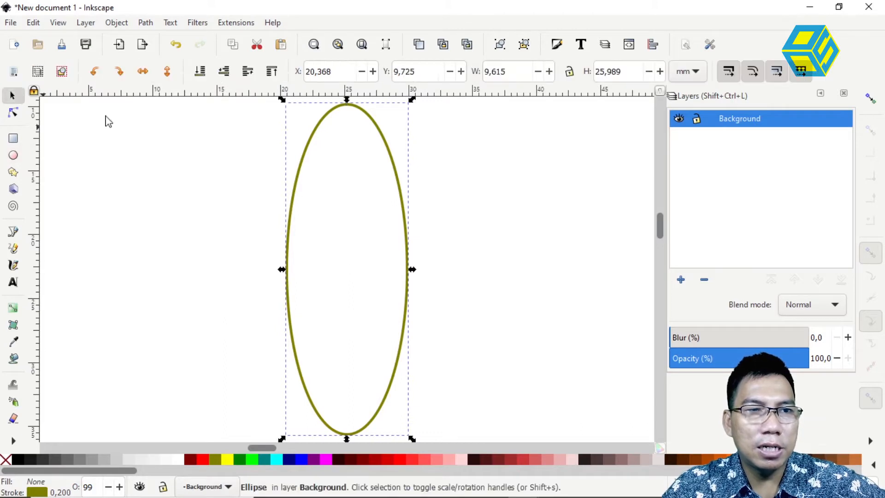
{"action": "left_click", "coordinate": [145, 25]}
{"action": "left_click", "coordinate": [169, 180]}
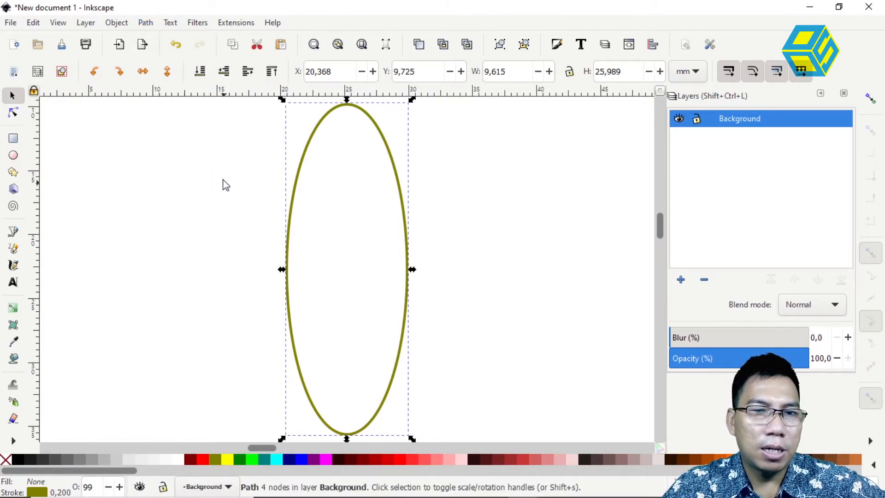
Make the path's top node symmetric, enable snapping, and collapse the node's handles onto it to form a pointed tip
{"action": "left_click", "coordinate": [13, 113]}
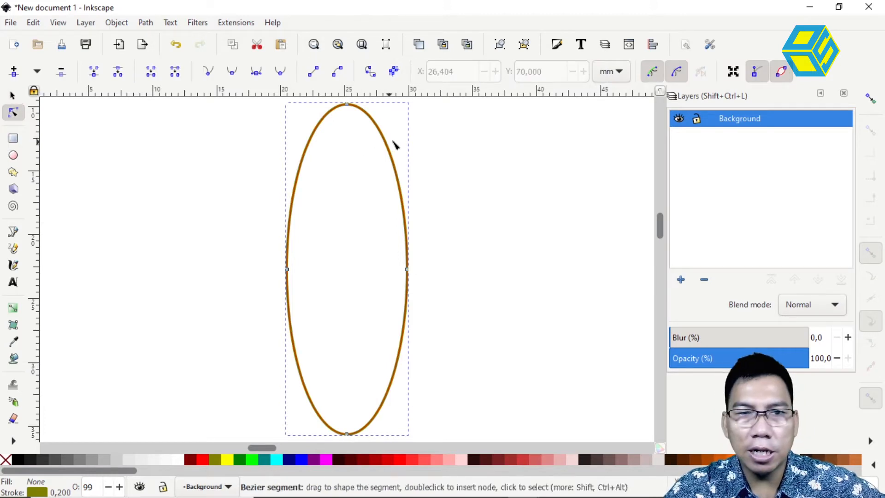
{"action": "left_click_drag", "start_coordinate": [339, 103], "coordinate": [365, 112]}
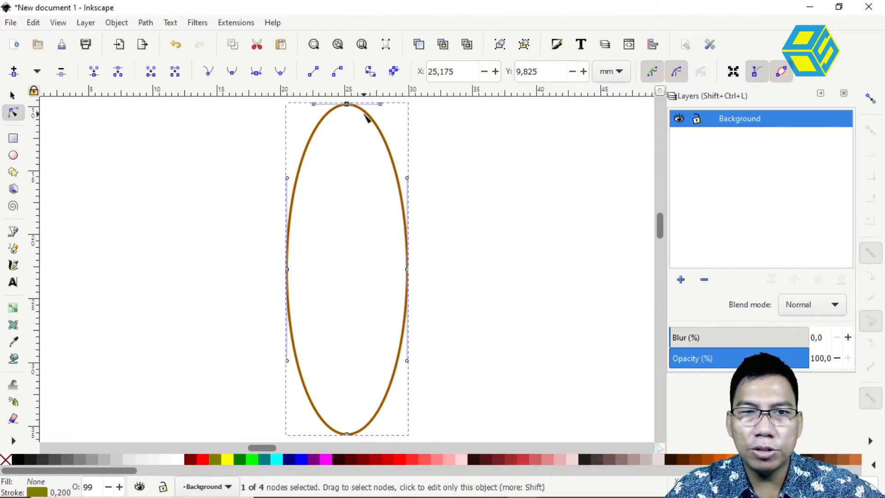
{"action": "left_click", "coordinate": [257, 76]}
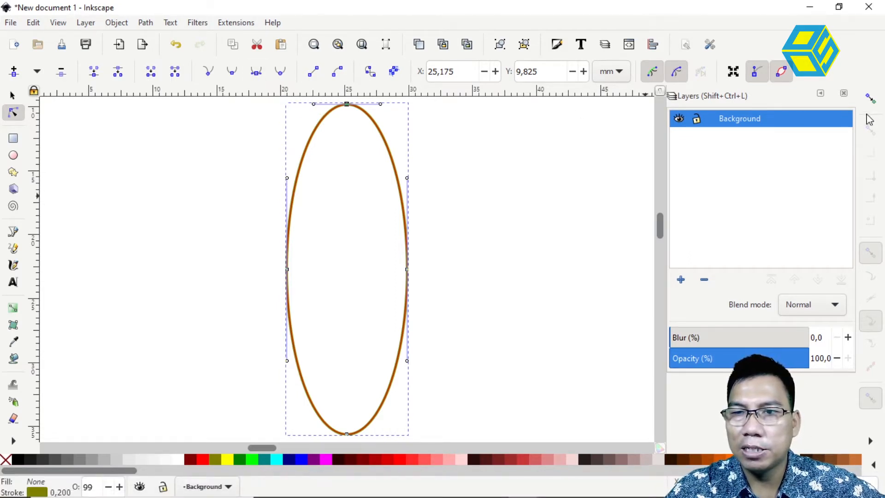
{"action": "left_click", "coordinate": [871, 97]}
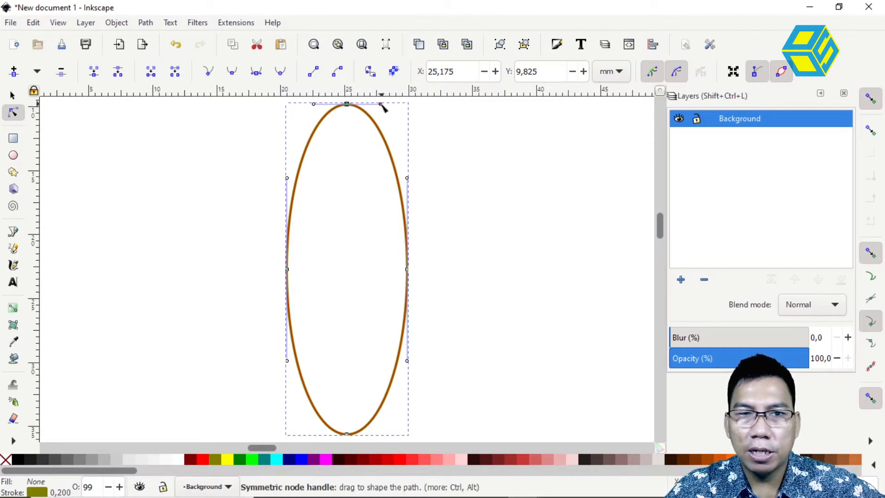
{"action": "left_click_drag", "start_coordinate": [381, 105], "coordinate": [348, 103]}
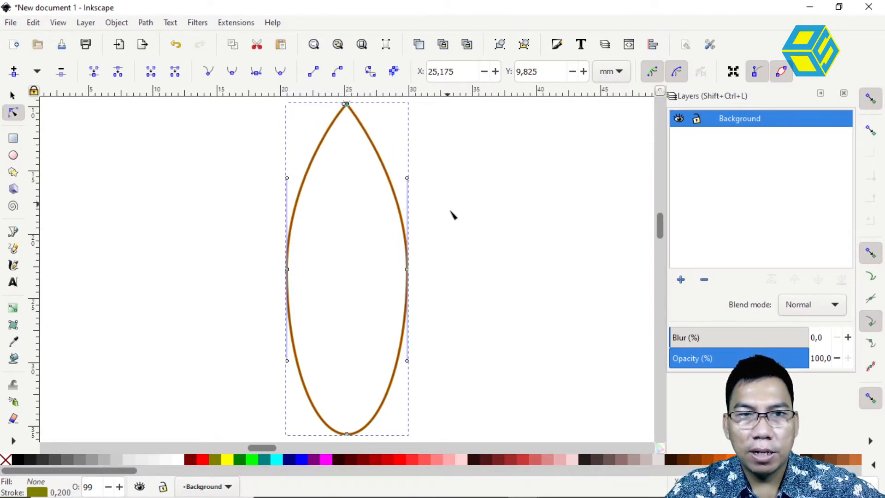
Collapse the handles of the path's bottom node onto it to form a matching pointed tip, and deselect the shape
{"action": "left_click_drag", "start_coordinate": [467, 235], "coordinate": [462, 177]}
{"action": "left_click_drag", "start_coordinate": [364, 400], "coordinate": [317, 362]}
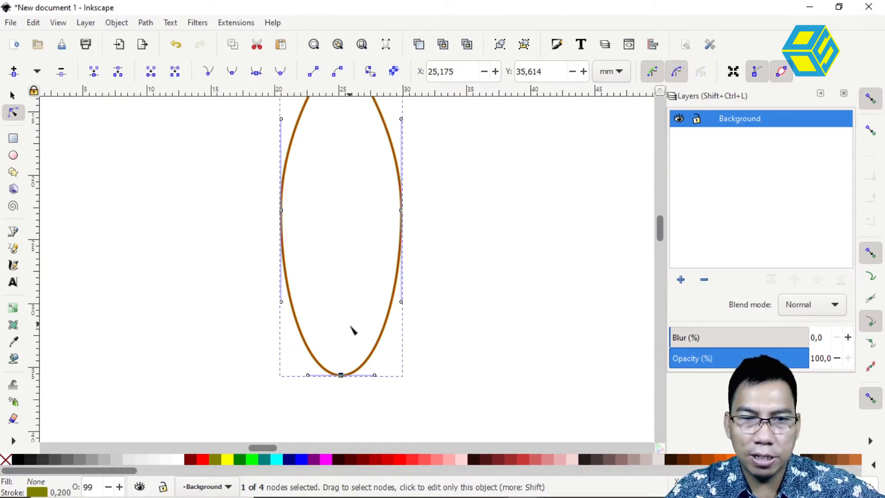
{"action": "left_click_drag", "start_coordinate": [374, 378], "coordinate": [341, 376]}
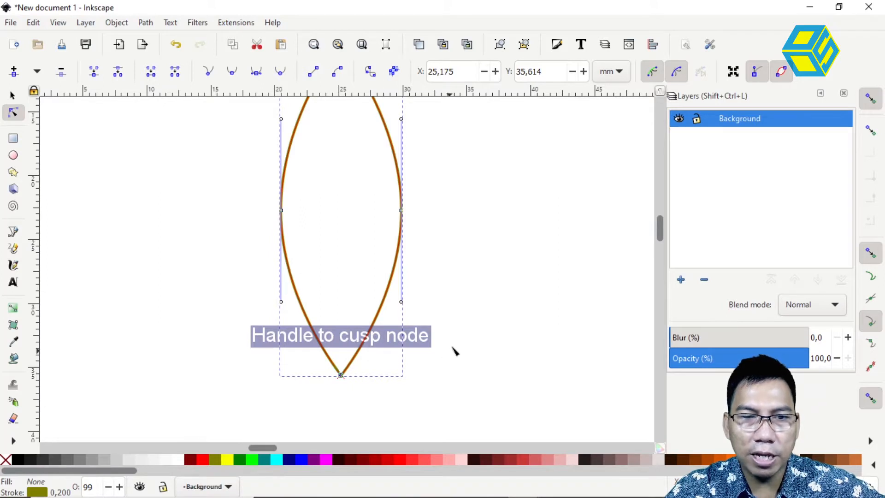
{"action": "scroll", "coordinate": [463, 332], "scroll_direction": "up", "scroll_amount": 5}
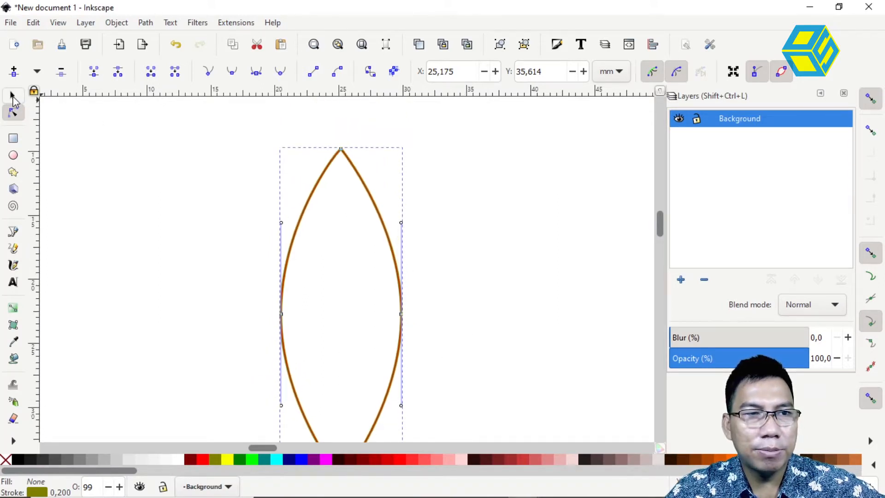
{"action": "left_click", "coordinate": [12, 96]}
{"action": "left_click", "coordinate": [439, 182]}
Move the petal's bottom node to about X 25.127, Y 35.581 mm and collapse its stray handle onto it for a clean point
{"action": "scroll", "coordinate": [422, 211], "scroll_direction": "down", "scroll_amount": 2}
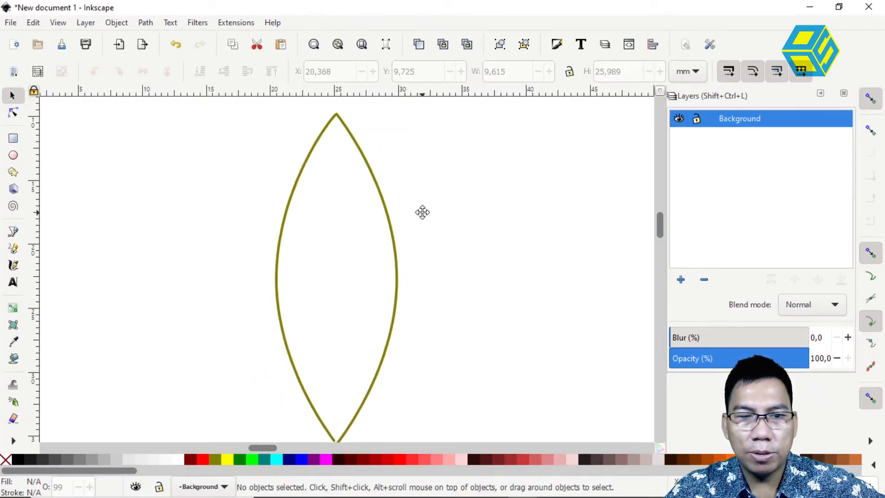
{"action": "scroll", "coordinate": [419, 205], "scroll_direction": "down", "scroll_amount": 1}
{"action": "scroll", "coordinate": [429, 295], "scroll_direction": "down", "scroll_amount": 1}
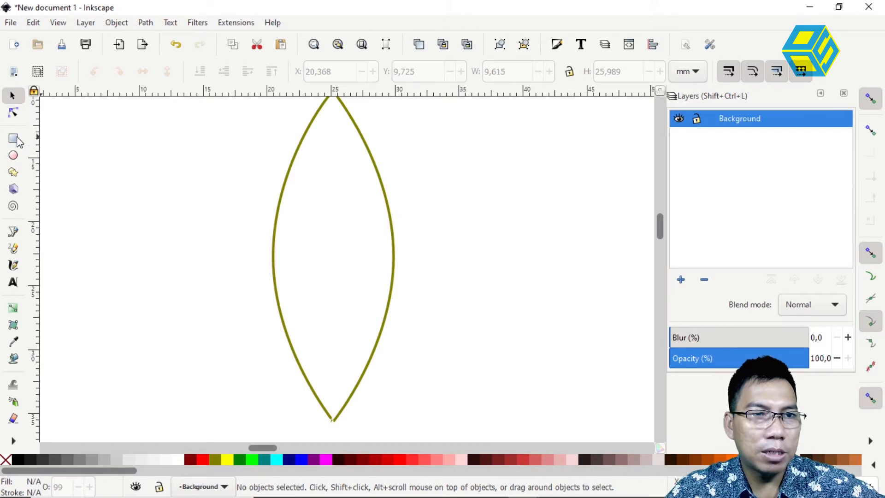
{"action": "left_click", "coordinate": [15, 442]}
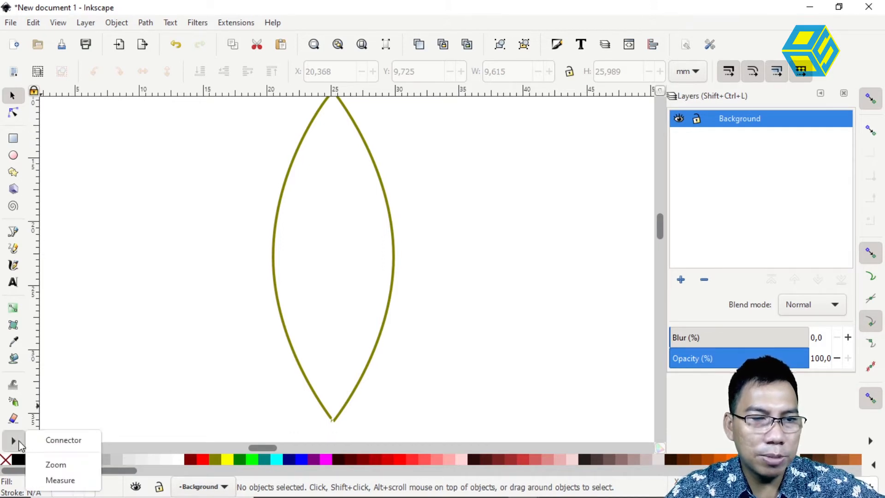
{"action": "left_click", "coordinate": [42, 463]}
{"action": "left_click_drag", "start_coordinate": [305, 395], "coordinate": [362, 436]}
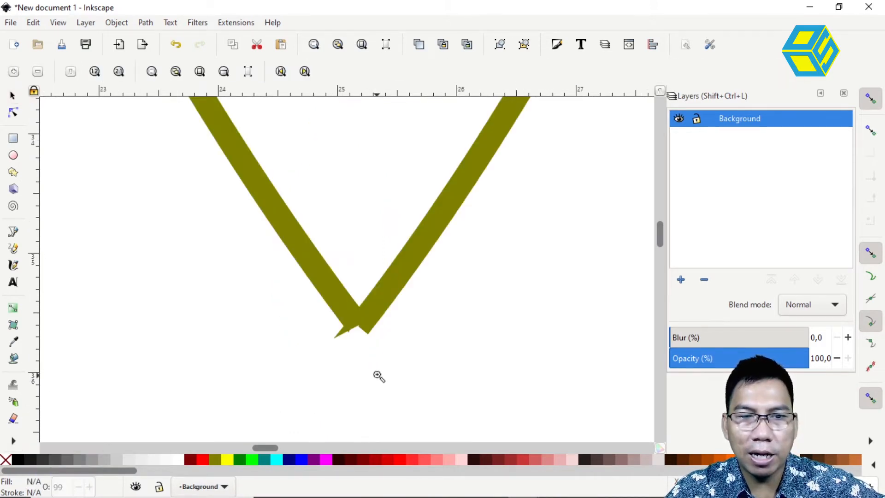
{"action": "left_click", "coordinate": [13, 112]}
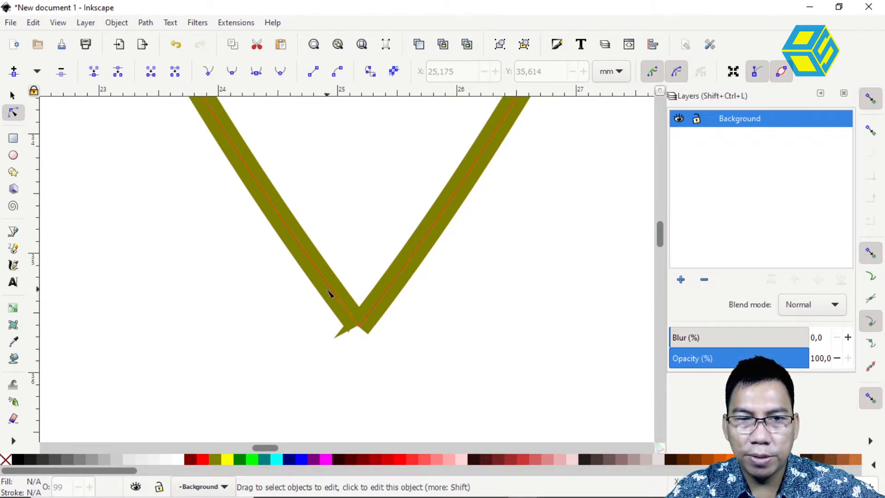
{"action": "left_click", "coordinate": [360, 325]}
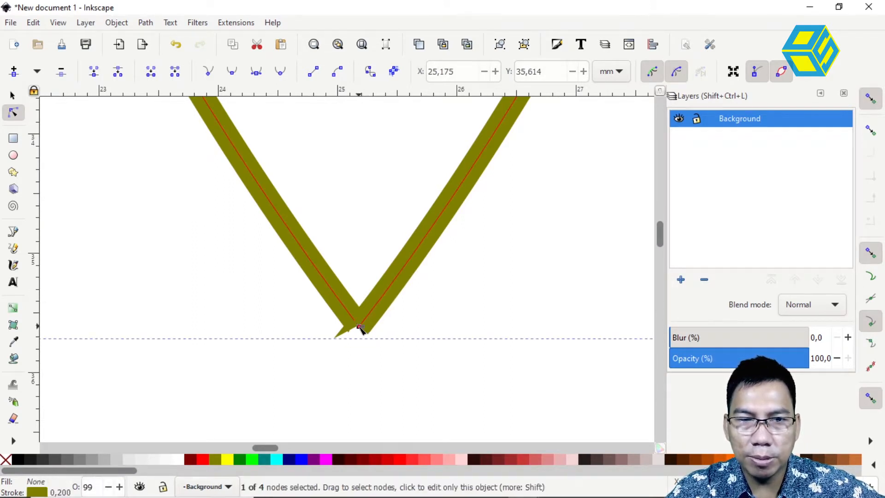
{"action": "mouse_move", "coordinate": [359, 326]}
{"action": "left_mouse_down"}
{"action": "mouse_move", "coordinate": [370, 340]}
{"action": "mouse_move", "coordinate": [345, 333]}
{"action": "mouse_move", "coordinate": [355, 332]}
{"action": "left_mouse_up"}
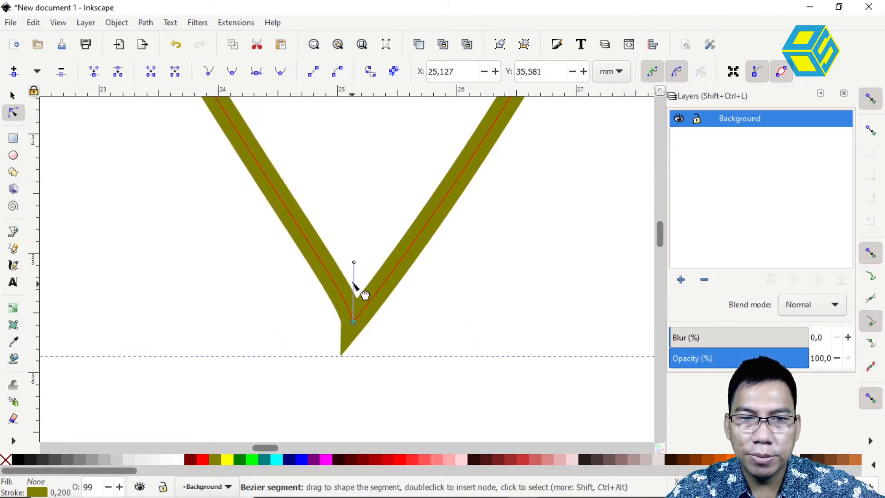
{"action": "left_click_drag", "start_coordinate": [354, 263], "coordinate": [354, 324]}
{"action": "scroll", "coordinate": [431, 258], "scroll_direction": "up", "scroll_amount": 4}
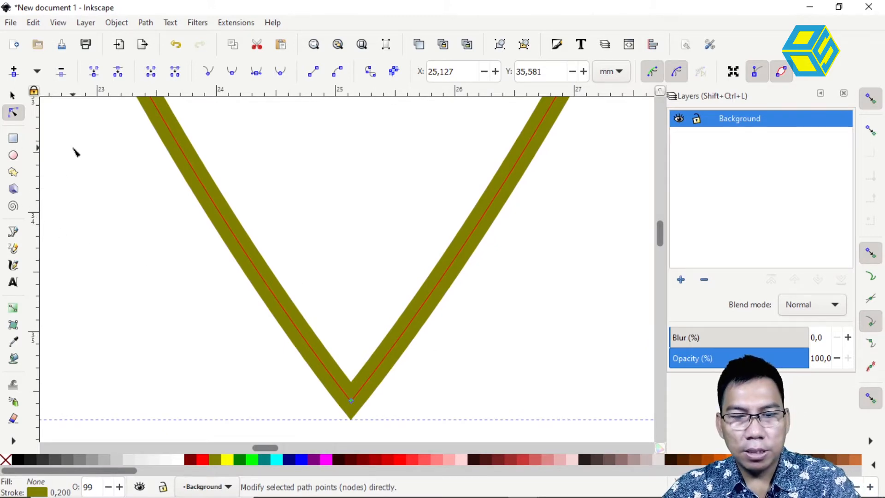
{"action": "key", "text": "minus"}
{"action": "key", "text": "minus"}
{"action": "key", "text": "4"}
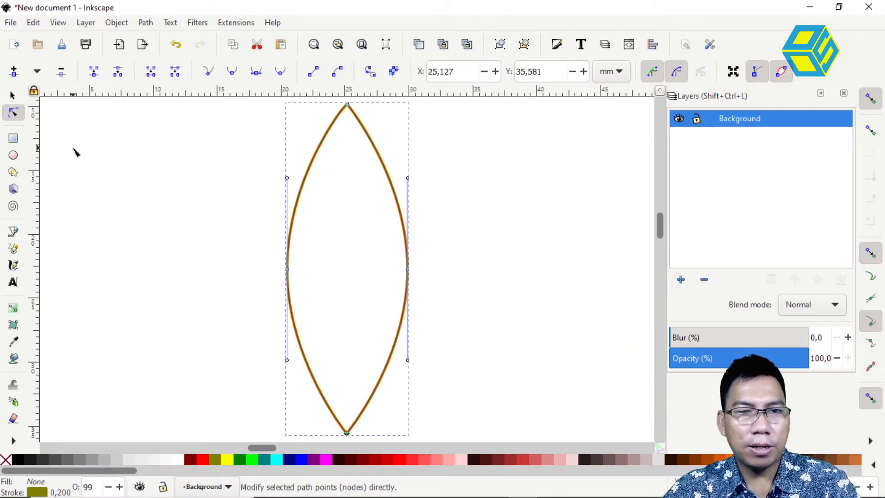
Duplicate the petal and scale the copy about its centre to roughly 7.3 by 19.6 mm
{"action": "left_click", "coordinate": [14, 94]}
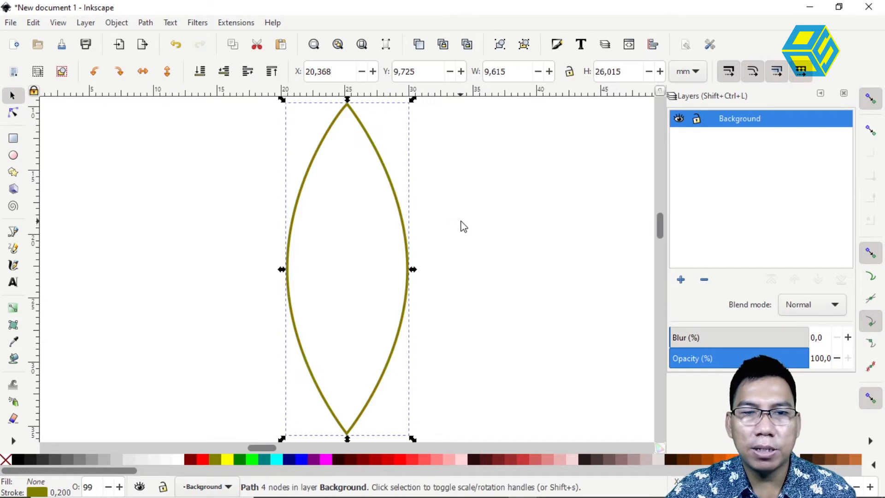
{"action": "left_click", "coordinate": [449, 225]}
{"action": "left_click", "coordinate": [404, 228]}
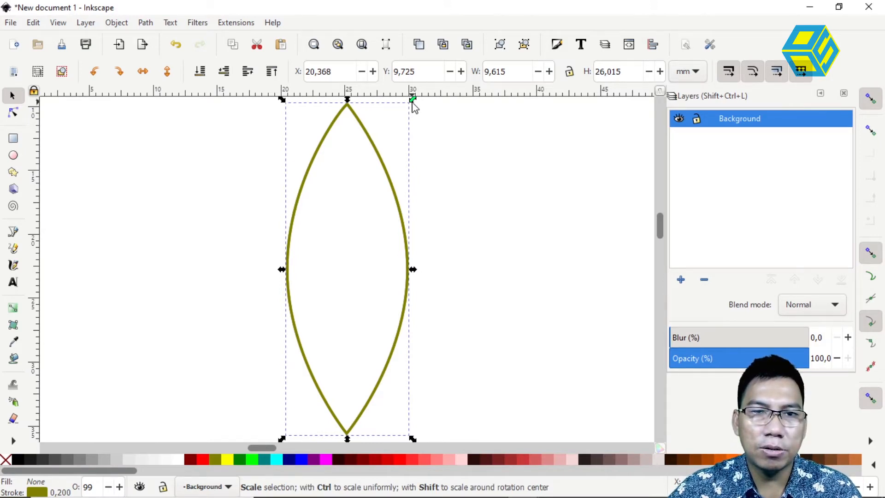
{"action": "key", "text": "ctrl+d"}
{"action": "left_click_drag", "start_coordinate": [413, 101], "coordinate": [399, 147]}
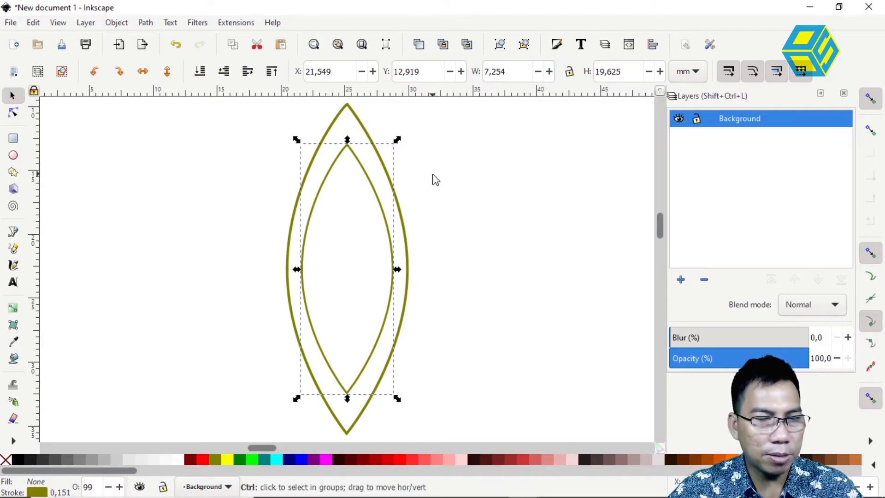
Duplicate the inner petal, shrink the copy to about 3.1 by 8.5 mm, and move it down onto the inner petal's bottom tip
{"action": "key", "text": "ctrl+d"}
{"action": "left_click_drag", "start_coordinate": [396, 140], "coordinate": [372, 217]}
{"action": "left_click_drag", "start_coordinate": [361, 253], "coordinate": [362, 317]}
{"action": "left_click", "coordinate": [462, 275]}
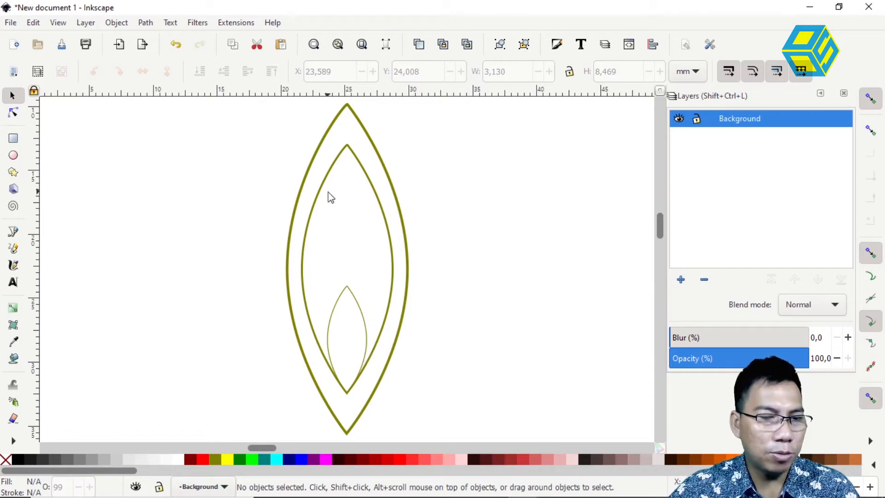
Select all objects in the Background layer, set their stroke width to 0.200 mm, and deselect them
{"action": "key", "text": "ctrl"}
{"action": "key", "text": "ctrl+a"}
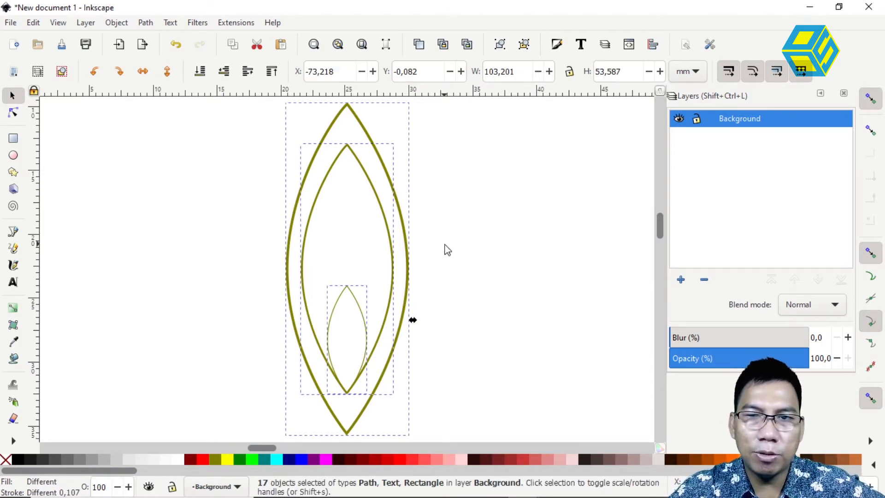
{"action": "right_click", "coordinate": [406, 228]}
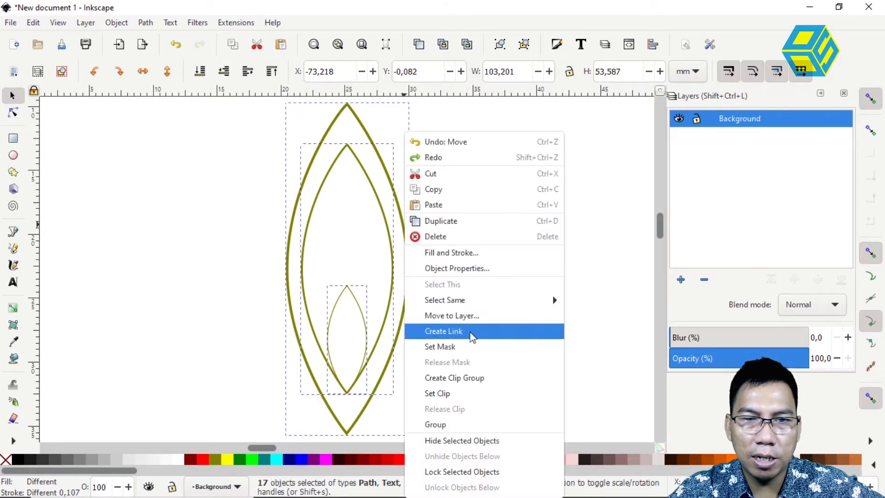
{"action": "left_click", "coordinate": [469, 253]}
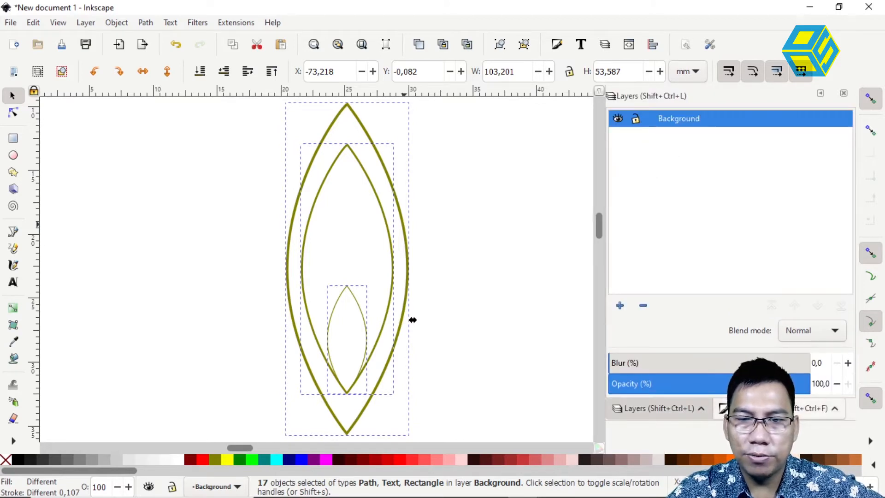
{"action": "left_click", "coordinate": [763, 124]}
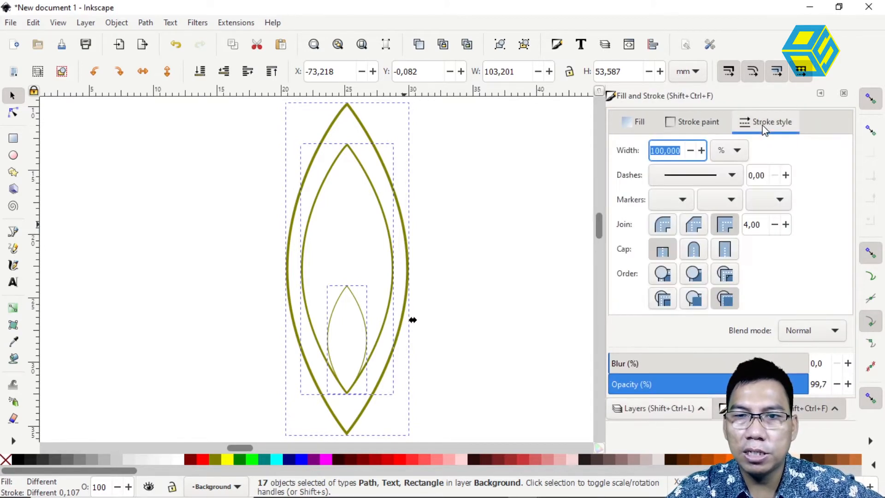
{"action": "left_click", "coordinate": [701, 151]}
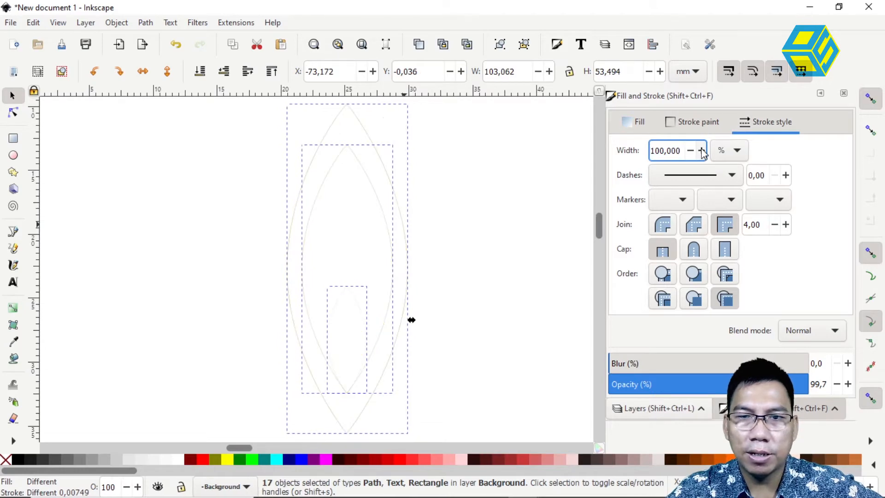
{"action": "left_click", "coordinate": [702, 150]}
{"action": "left_click", "coordinate": [702, 150]}
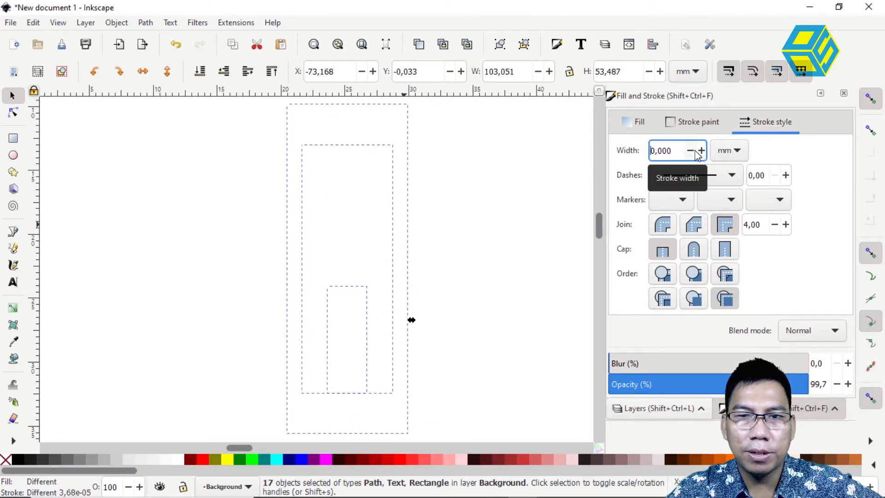
{"action": "left_click", "coordinate": [702, 150]}
{"action": "left_click", "coordinate": [702, 151]}
{"action": "left_click", "coordinate": [701, 150]}
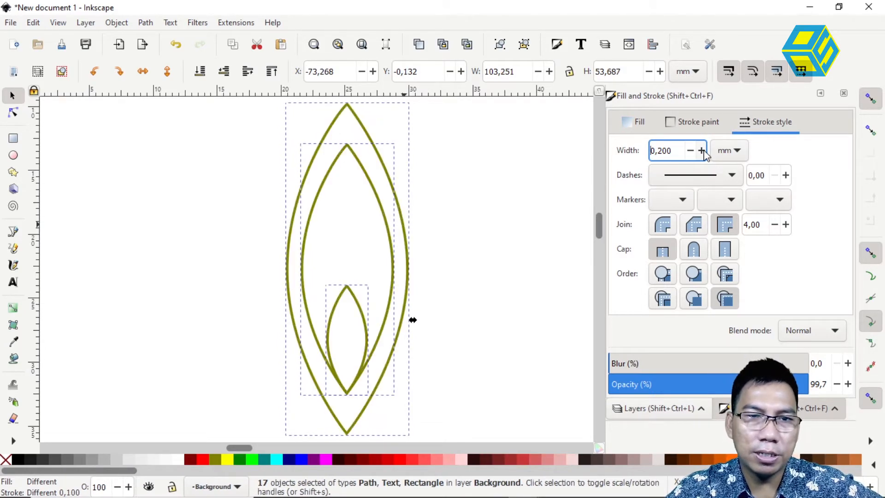
{"action": "left_click", "coordinate": [692, 151]}
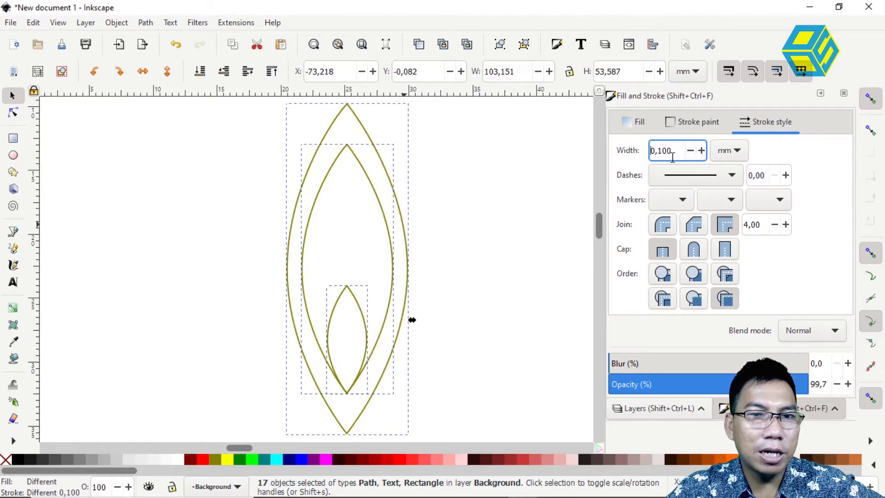
{"action": "left_click", "coordinate": [702, 151]}
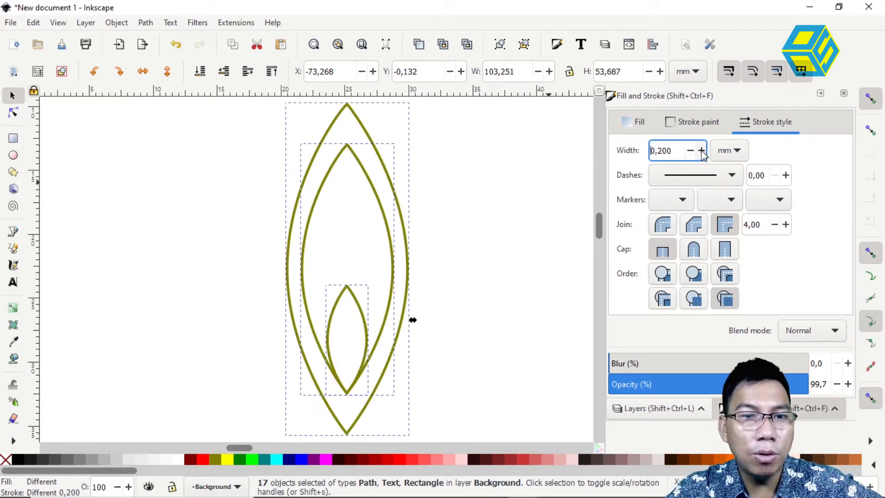
{"action": "left_click", "coordinate": [463, 200]}
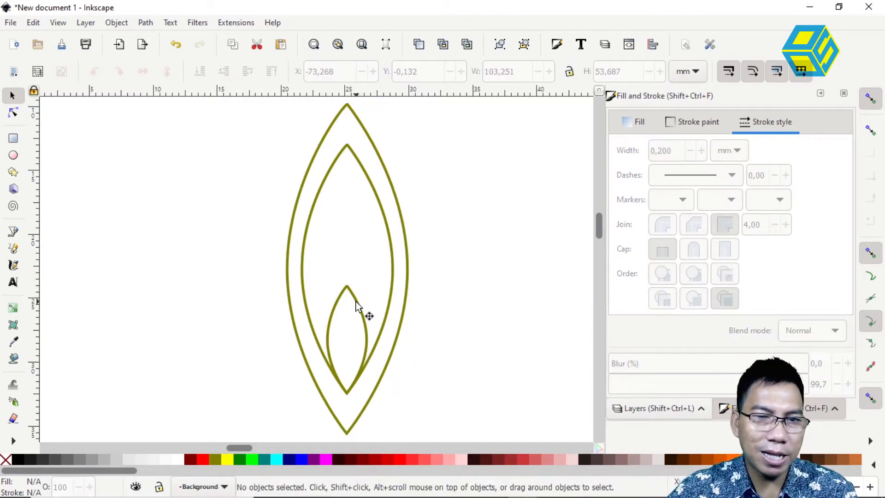
Disable snapping and add a copy of the smallest petal scaled to about 1.8 by 4.8 mm, resting in its bottom tip
{"action": "left_click", "coordinate": [356, 303]}
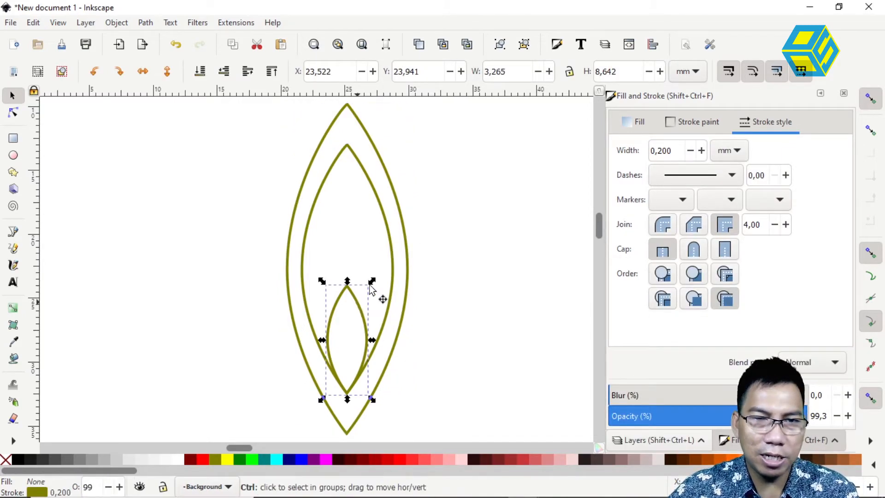
{"action": "left_click_drag", "start_coordinate": [371, 282], "coordinate": [361, 330]}
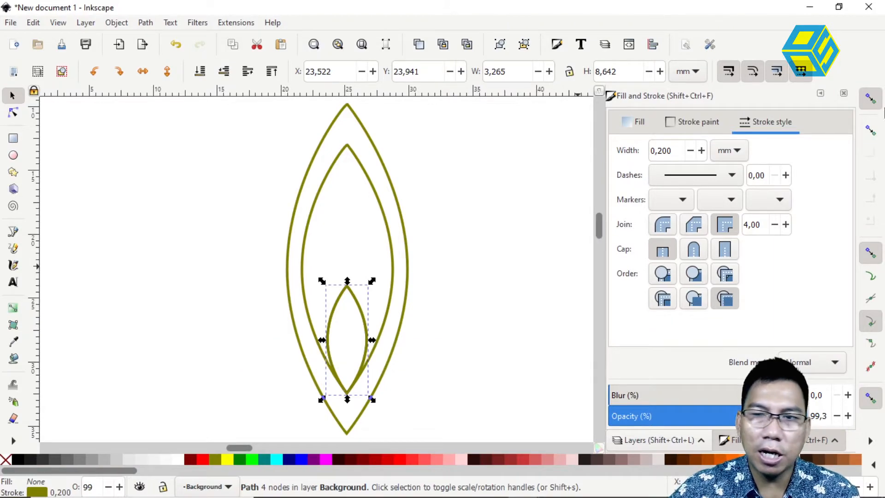
{"action": "left_click", "coordinate": [868, 99]}
{"action": "left_click_drag", "start_coordinate": [372, 281], "coordinate": [358, 346]}
{"action": "left_click", "coordinate": [485, 300]}
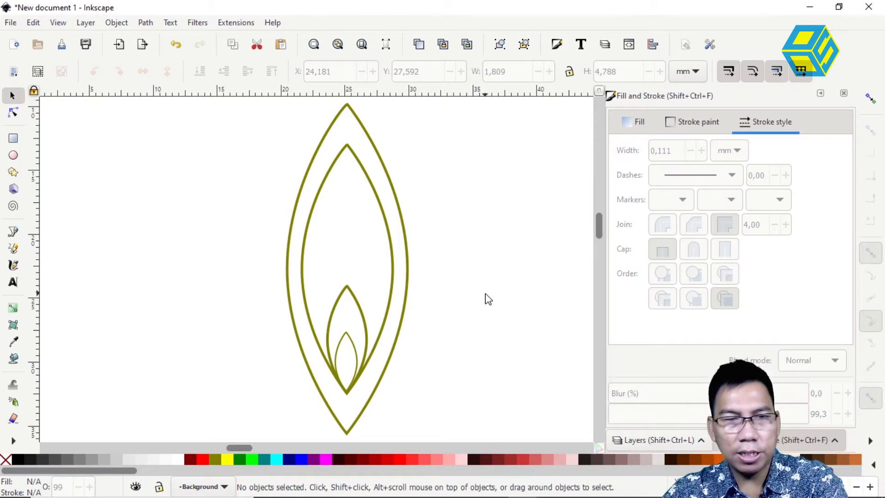
Select all four nested petals and combine them into a single path
{"action": "key", "text": "minus"}
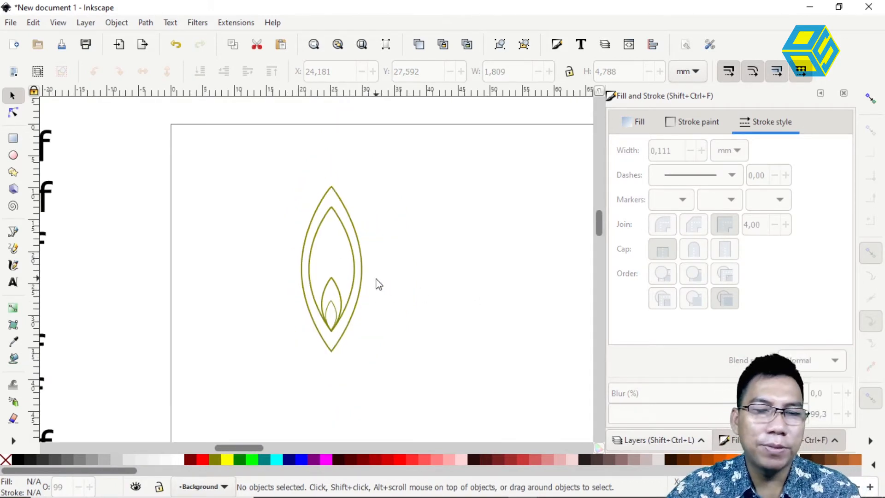
{"action": "mouse_move", "coordinate": [271, 168]}
{"action": "left_mouse_down"}
{"action": "mouse_move", "coordinate": [421, 350]}
{"action": "mouse_move", "coordinate": [431, 389]}
{"action": "left_mouse_up"}
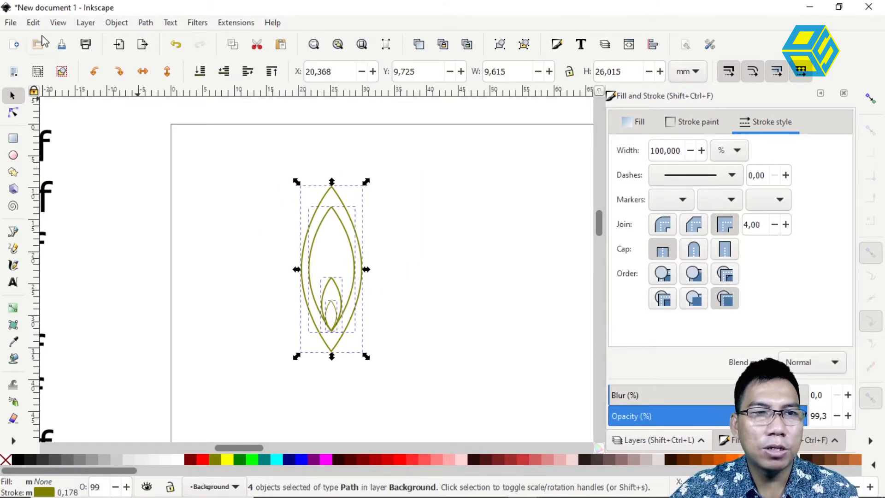
{"action": "left_click", "coordinate": [146, 24]}
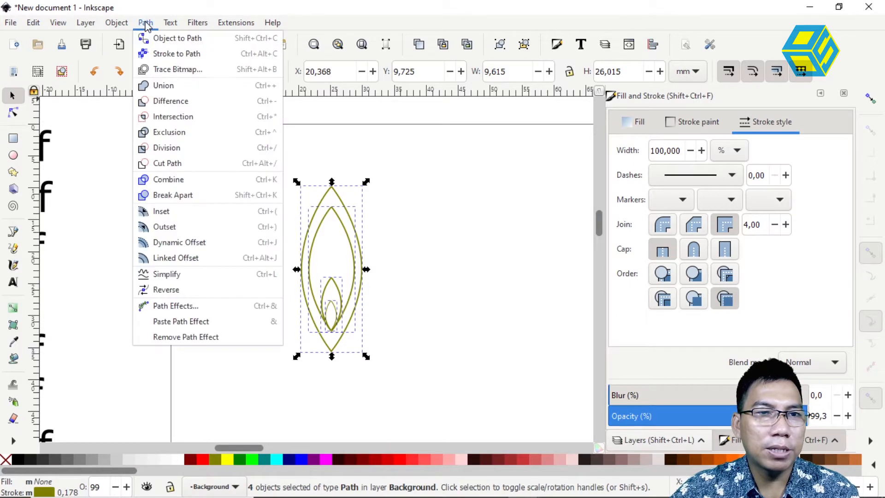
{"action": "left_click", "coordinate": [171, 184]}
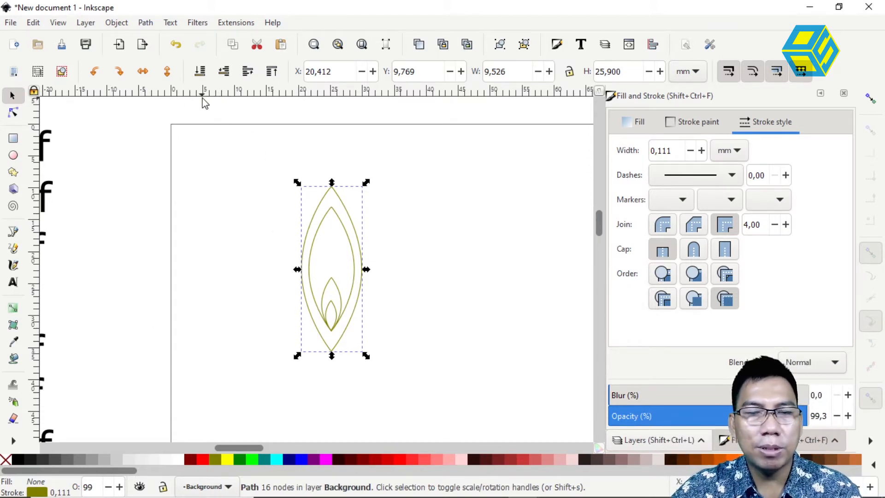
Apply the Rotate copies path effect to the combined petal path
{"action": "left_click", "coordinate": [146, 24]}
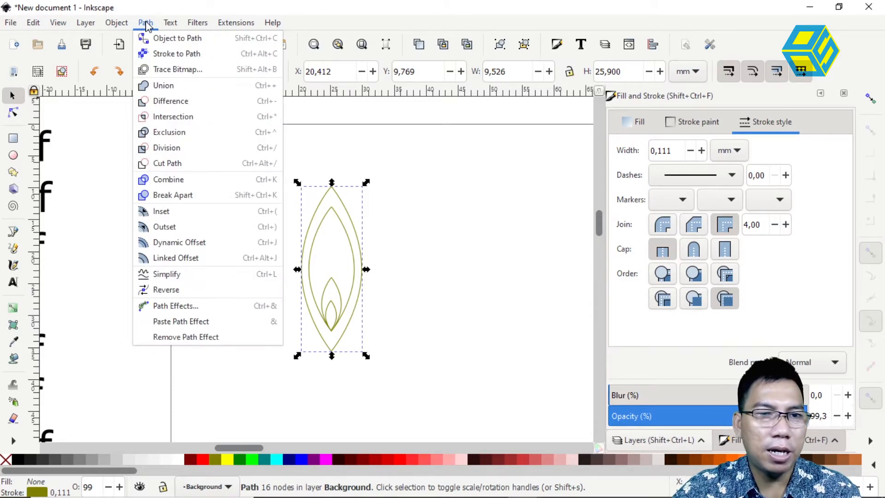
{"action": "left_click", "coordinate": [209, 308]}
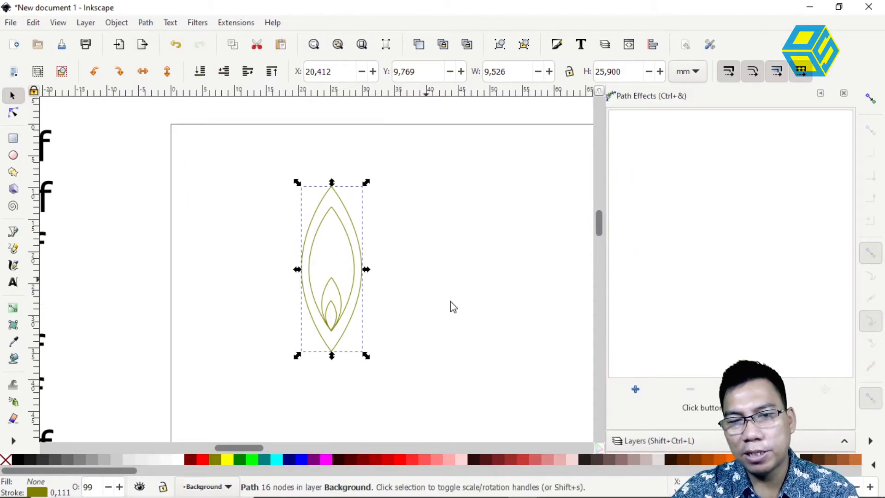
{"action": "left_click", "coordinate": [635, 389]}
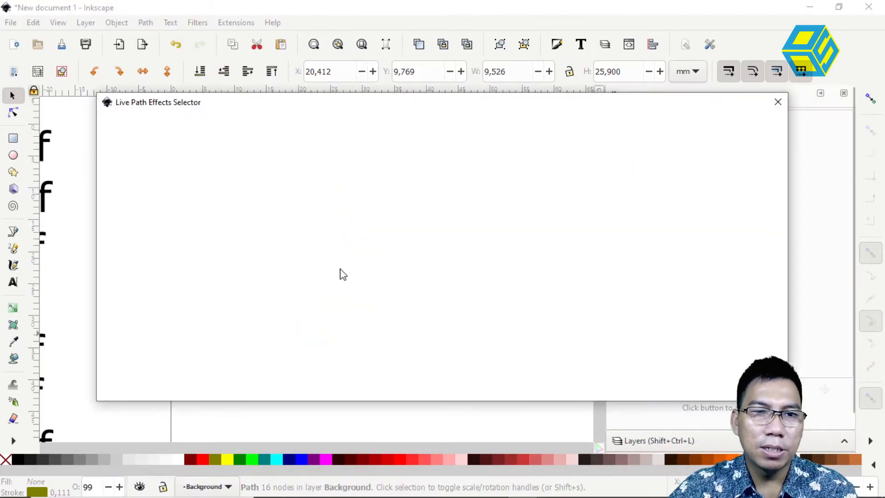
{"action": "scroll", "coordinate": [187, 308], "scroll_direction": "down", "scroll_amount": 5}
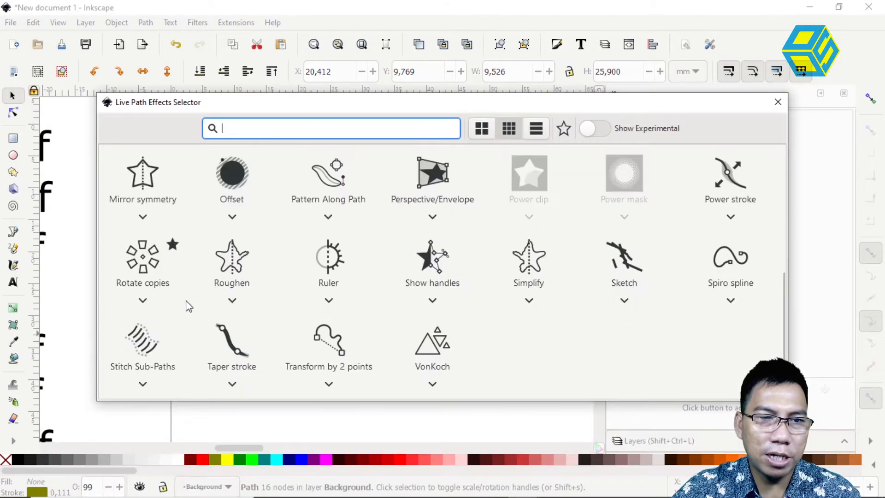
{"action": "left_click", "coordinate": [145, 263]}
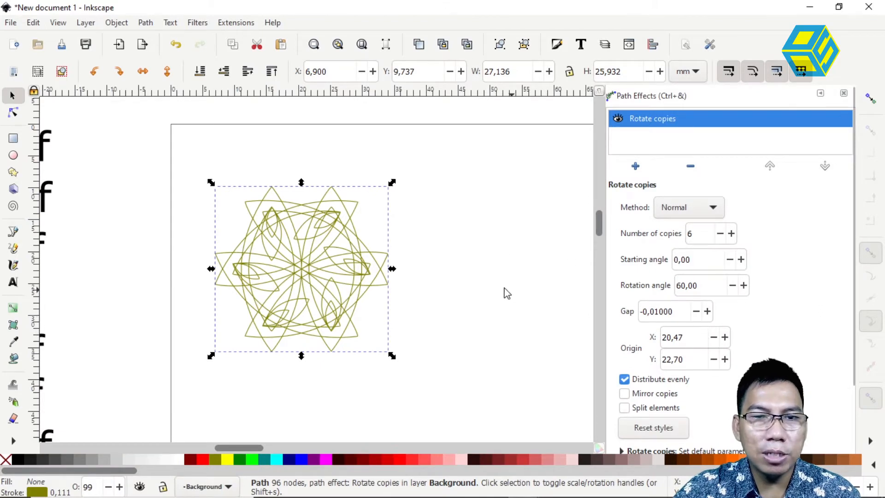
Set the Rotate copies origin to X 25,27 and Y 35,90 so the petals radiate from their bottom tips
{"action": "left_click_drag", "start_coordinate": [725, 338], "coordinate": [716, 364]}
{"action": "left_click", "coordinate": [724, 359]}
{"action": "left_click", "coordinate": [725, 337]}
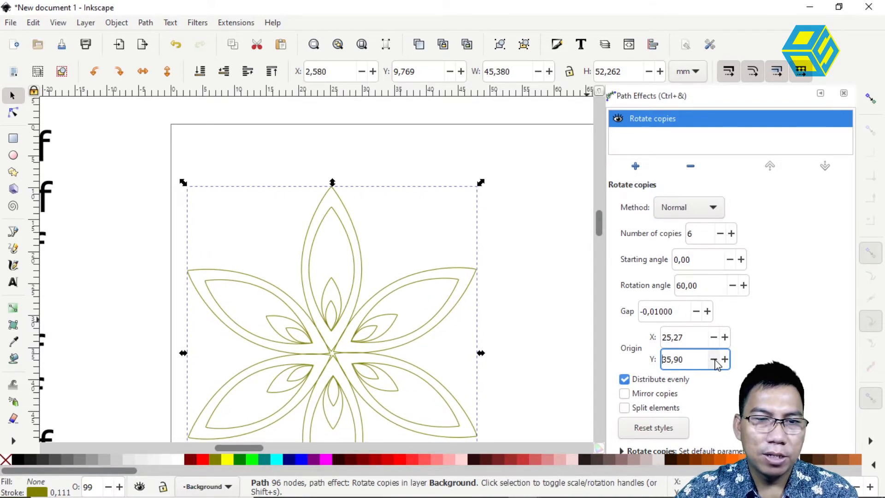
Set the number of rotated petal copies to 8 and deselect the flower
{"action": "left_click", "coordinate": [732, 233]}
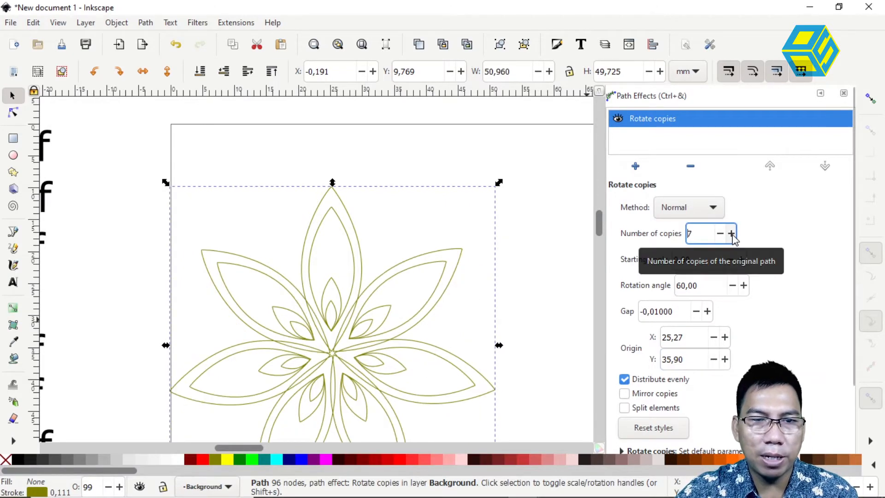
{"action": "left_click", "coordinate": [732, 234]}
{"action": "left_click", "coordinate": [720, 234]}
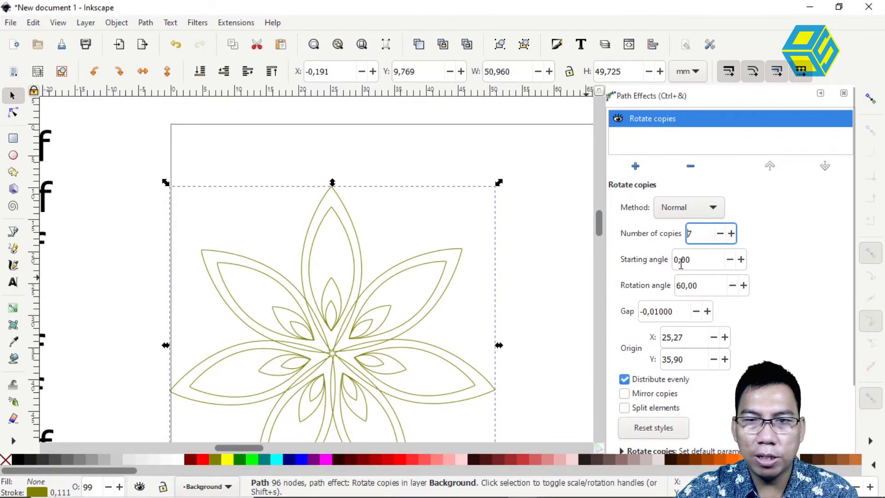
{"action": "left_click", "coordinate": [732, 234]}
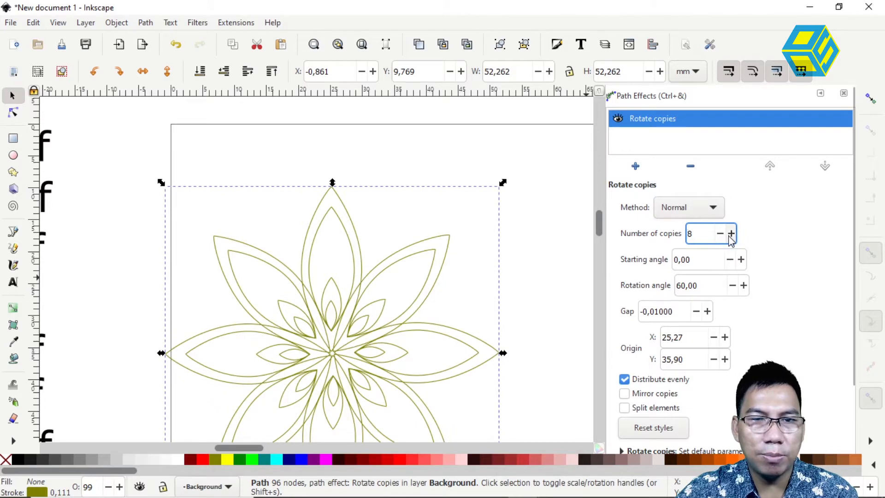
{"action": "scroll", "coordinate": [451, 307], "scroll_direction": "down", "scroll_amount": 5}
{"action": "scroll", "coordinate": [452, 307], "scroll_direction": "right", "scroll_amount": 3}
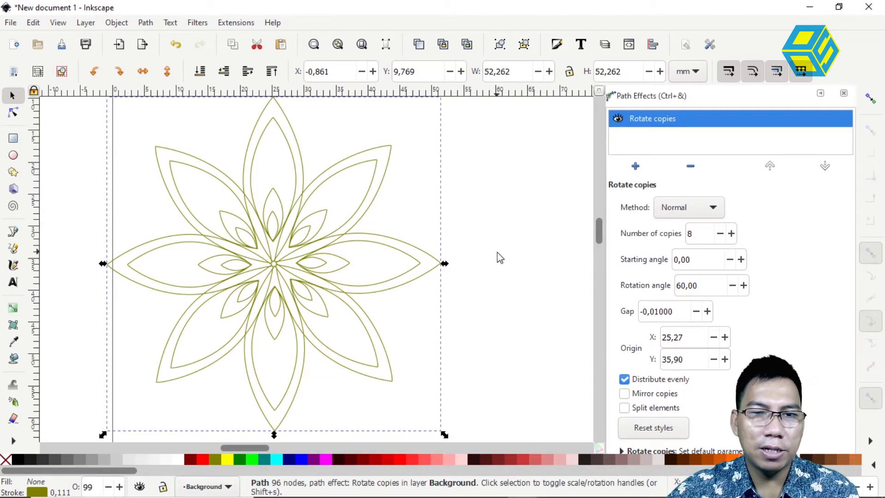
{"action": "key", "text": "Escape"}
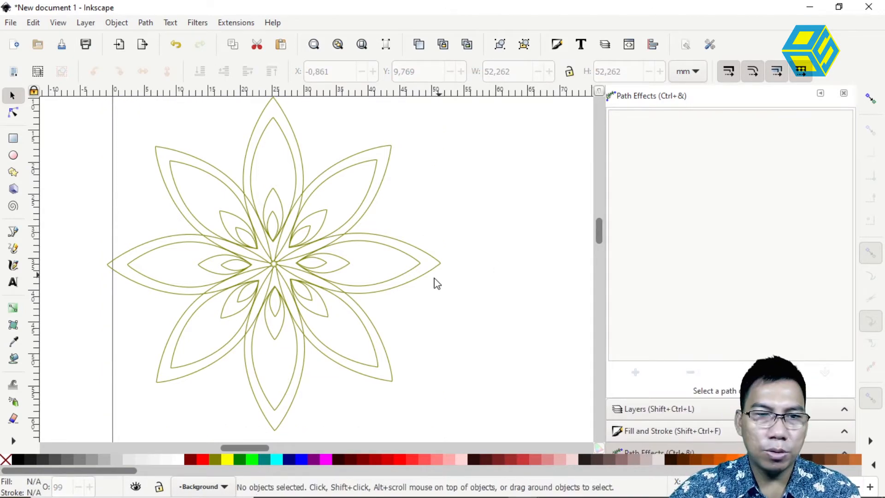
{"action": "scroll", "coordinate": [435, 286], "scroll_direction": "left", "scroll_amount": 1}
{"action": "scroll", "coordinate": [343, 276], "scroll_direction": "down", "scroll_amount": 1}
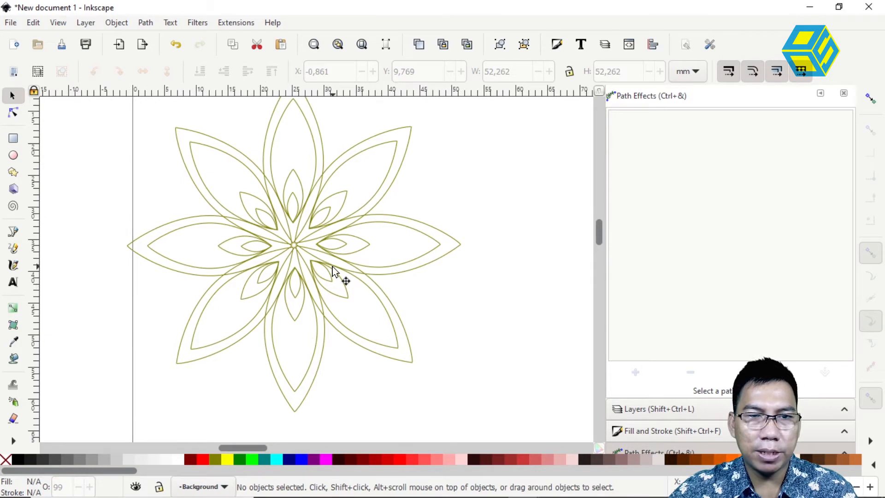
Scale the flower uniformly to about 23.7 mm wide and move it into the page's upper-left corner
{"action": "left_click", "coordinate": [332, 271]}
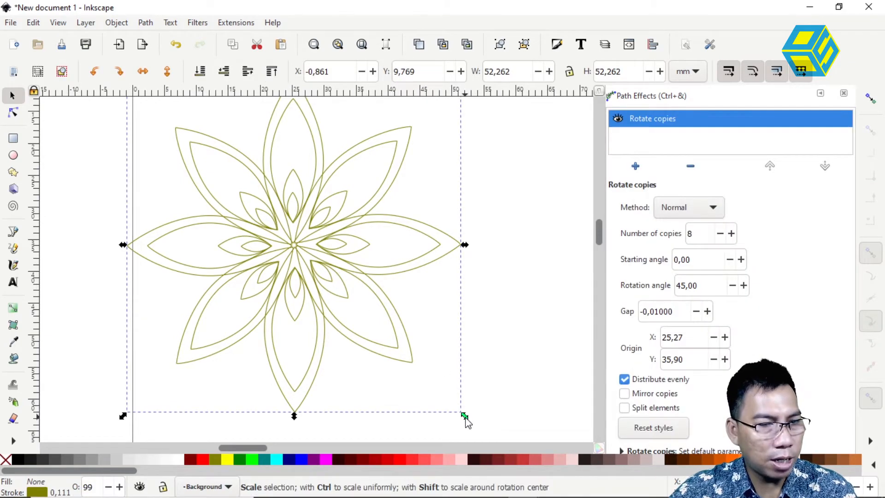
{"action": "left_click_drag", "start_coordinate": [465, 417], "coordinate": [375, 340]}
{"action": "left_click_drag", "start_coordinate": [440, 289], "coordinate": [464, 373]}
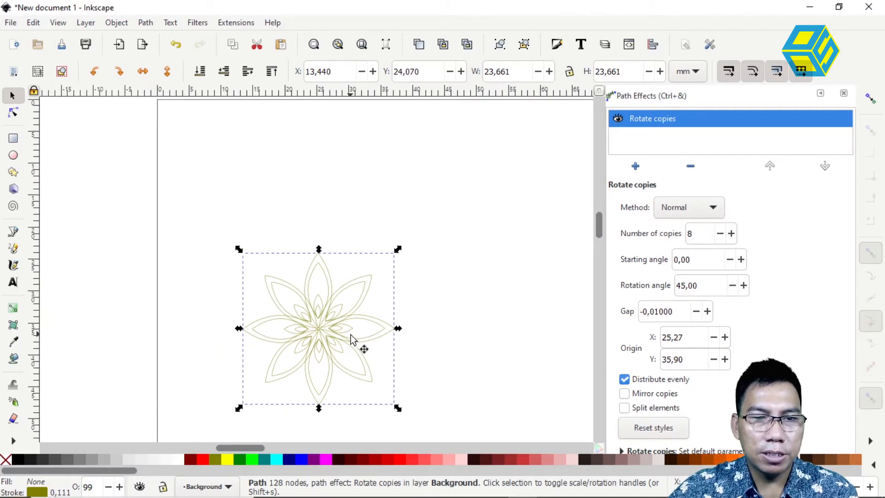
{"action": "left_click_drag", "start_coordinate": [324, 327], "coordinate": [260, 185]}
{"action": "left_click_drag", "start_coordinate": [362, 236], "coordinate": [423, 318]}
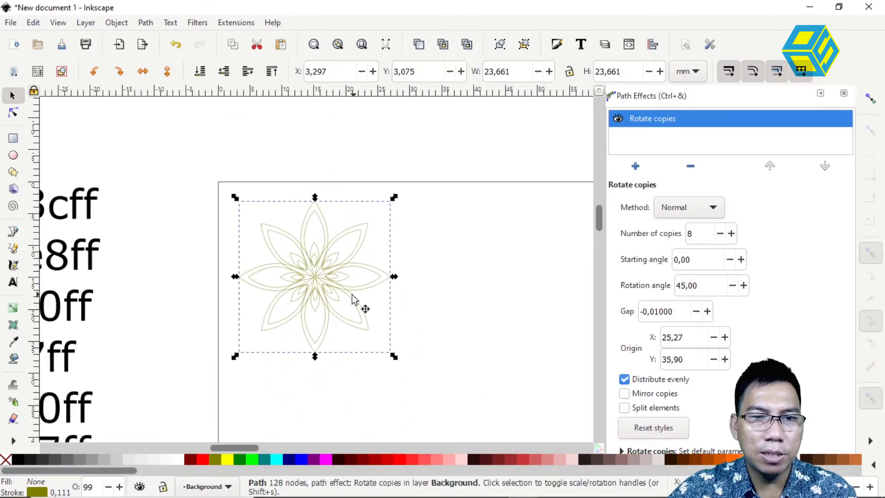
{"action": "left_click_drag", "start_coordinate": [330, 286], "coordinate": [314, 272]}
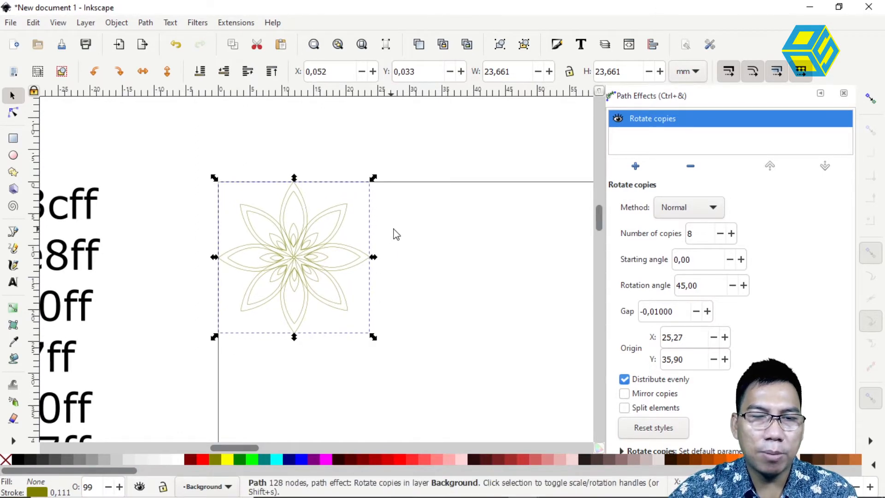
{"action": "left_click", "coordinate": [373, 272]}
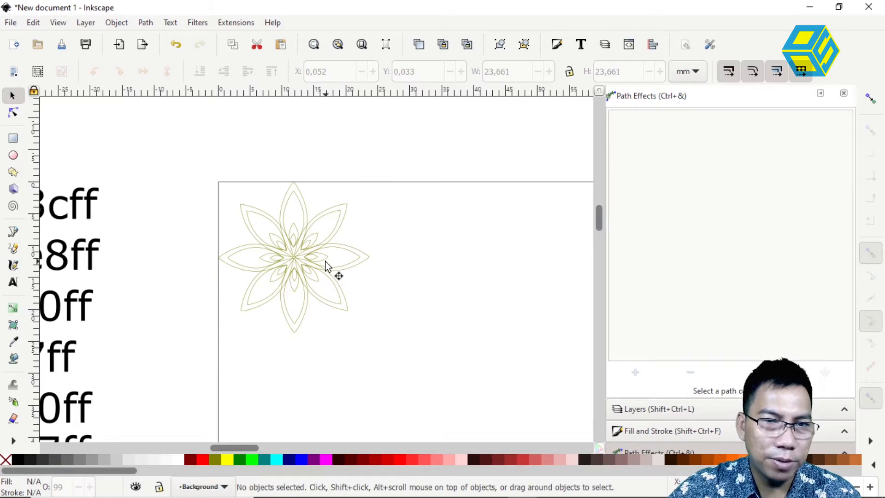
Set the flower's stroke width to 0,150 mm and deselect it
{"action": "left_click", "coordinate": [317, 265]}
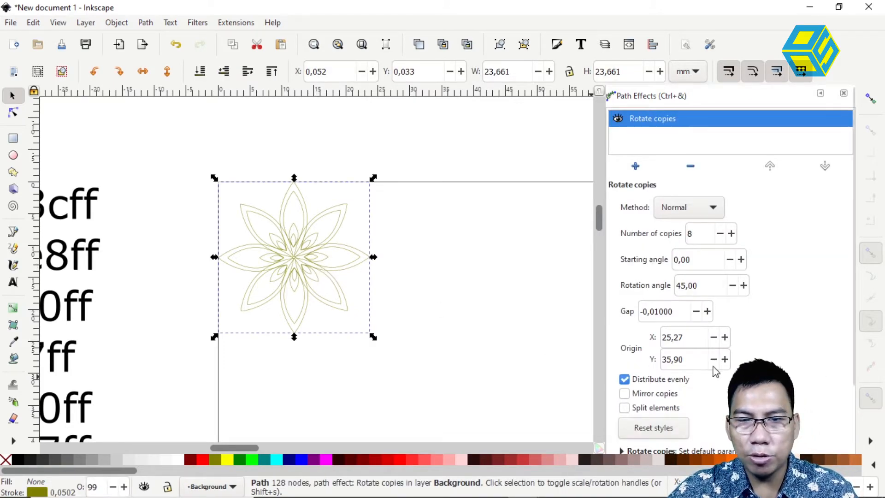
{"action": "scroll", "coordinate": [714, 369], "scroll_direction": "down", "scroll_amount": 3}
{"action": "left_click", "coordinate": [665, 421]}
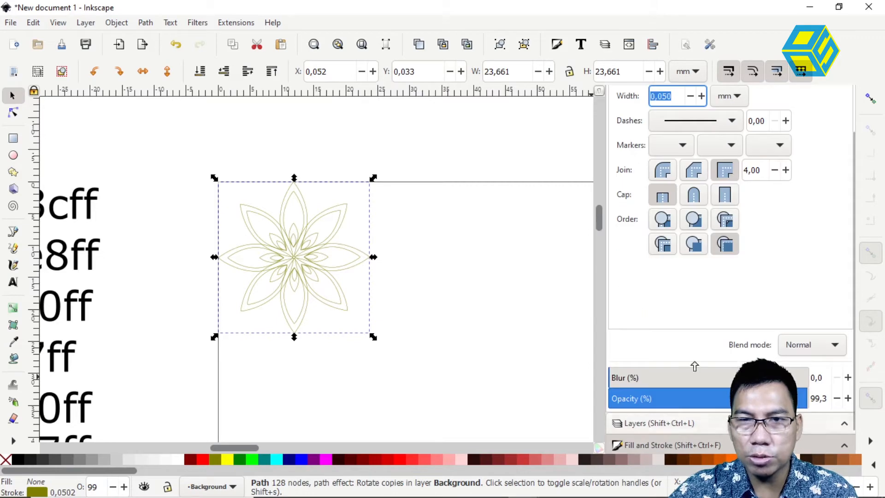
{"action": "left_click", "coordinate": [701, 97]}
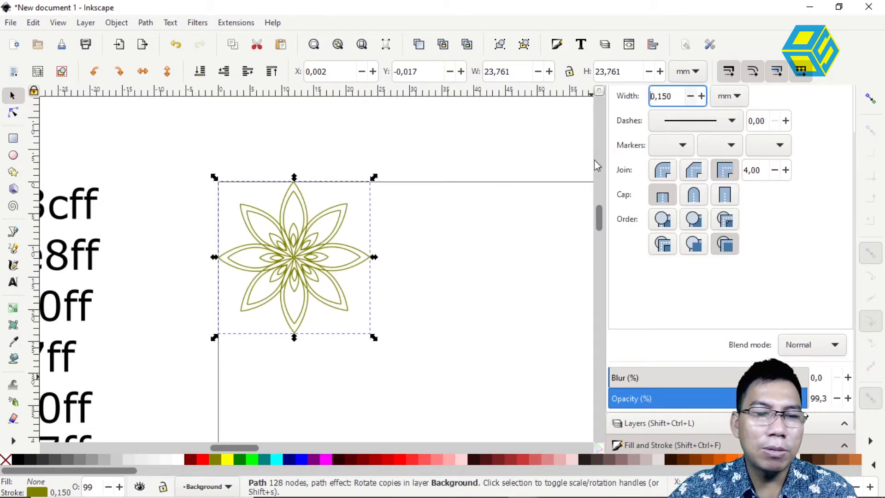
{"action": "left_click", "coordinate": [428, 275]}
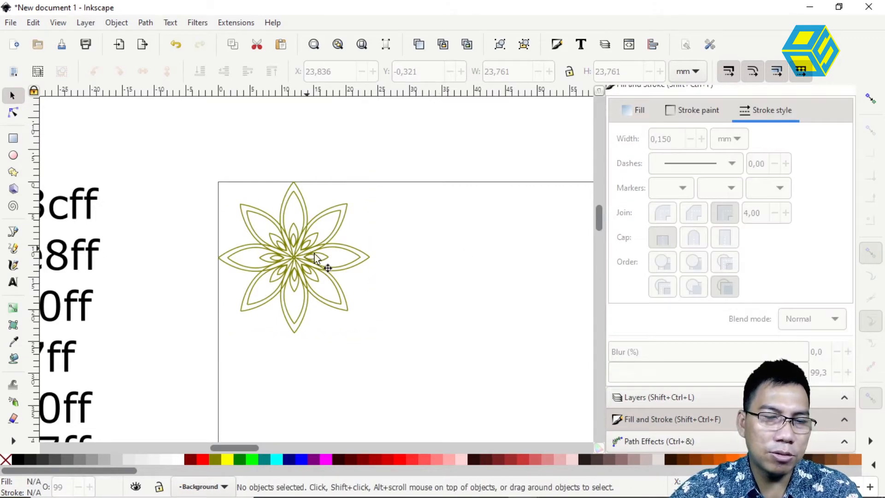
Place a copy of the flower immediately to its right on the same row, with the petal tips touching
{"action": "left_click", "coordinate": [306, 222]}
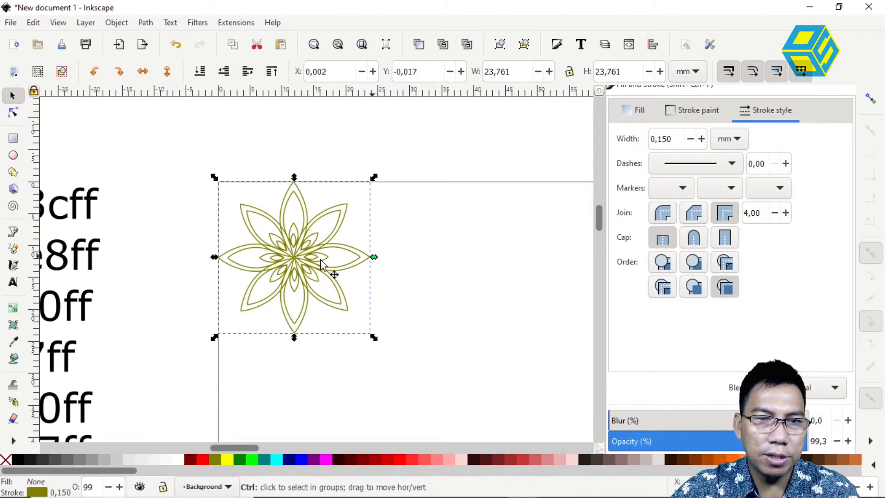
{"action": "left_click_drag", "start_coordinate": [307, 259], "coordinate": [462, 262]}
{"action": "key", "text": "Escape"}
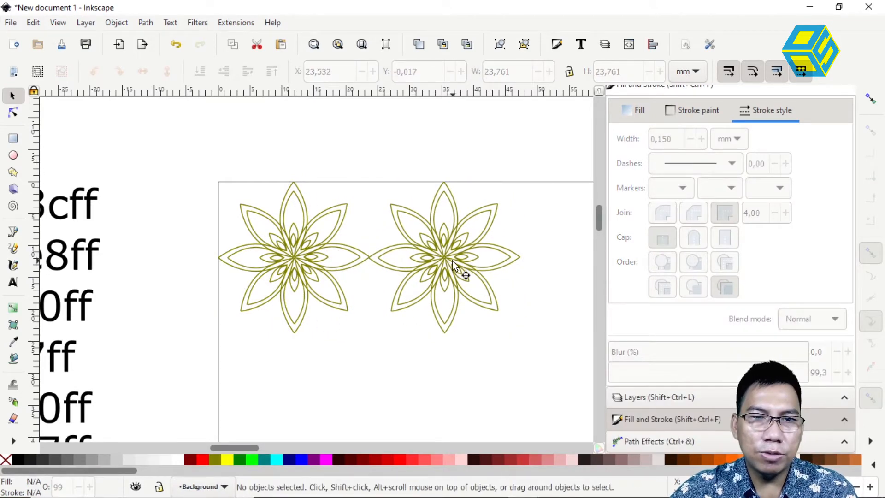
Add a copy of the second flower scaled to about 9.2 mm between the two flowers' upper petals, and delete the large second flower
{"action": "left_click", "coordinate": [453, 263]}
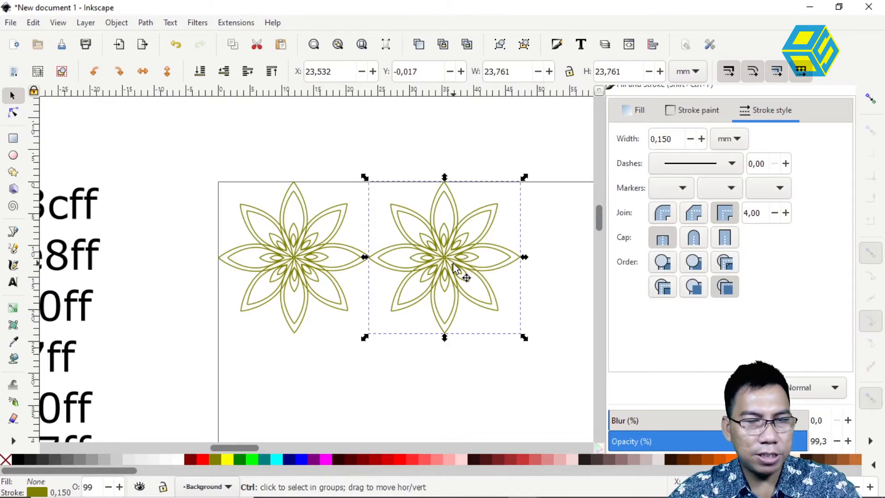
{"action": "left_click_drag", "start_coordinate": [523, 177], "coordinate": [362, 168]}
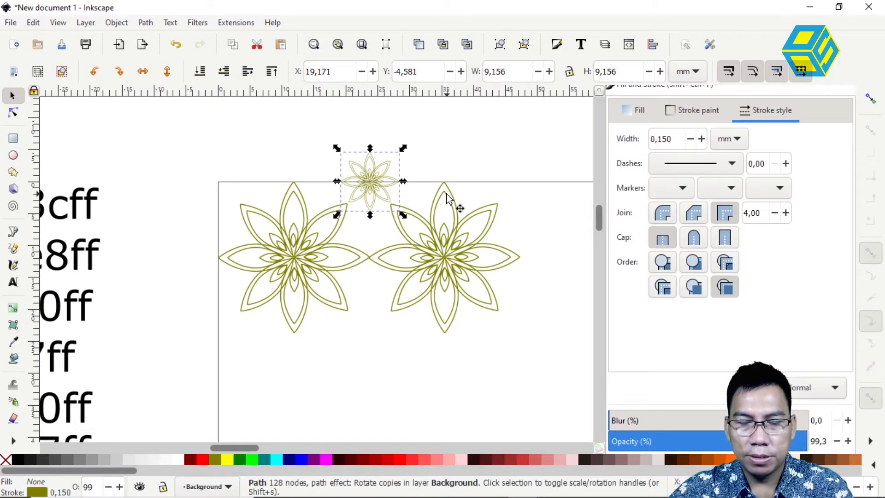
{"action": "key", "text": "Down"}
{"action": "left_click_drag", "start_coordinate": [369, 193], "coordinate": [366, 187]}
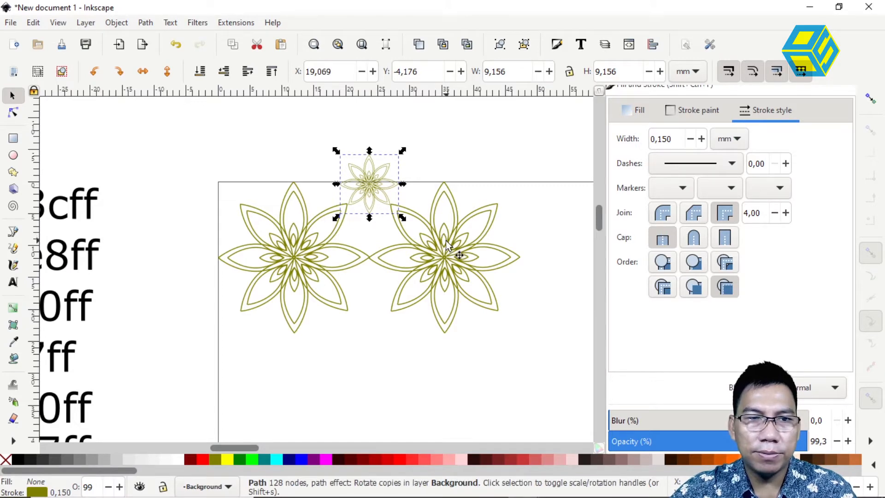
{"action": "left_click", "coordinate": [451, 262]}
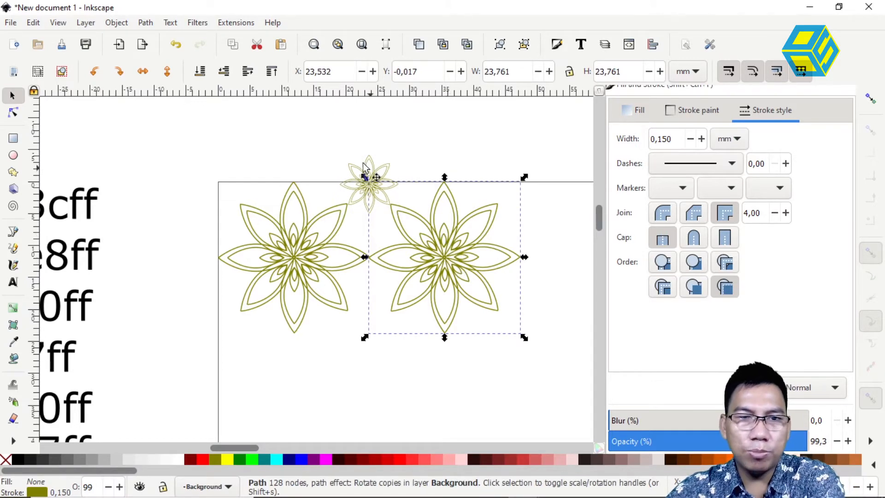
{"action": "key", "text": "Delete"}
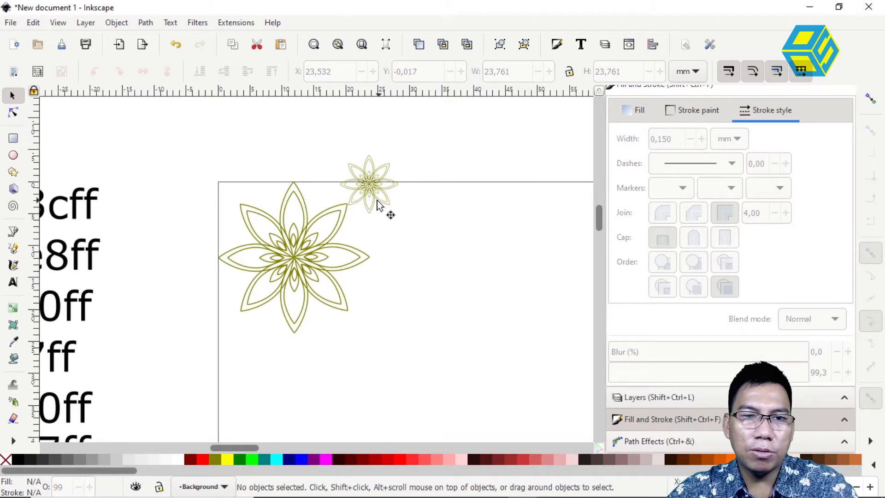
Place a copy of the small flower straight below it, beside the large flower's lower-right petal tip at about Y 18.8 mm
{"action": "left_click", "coordinate": [374, 198]}
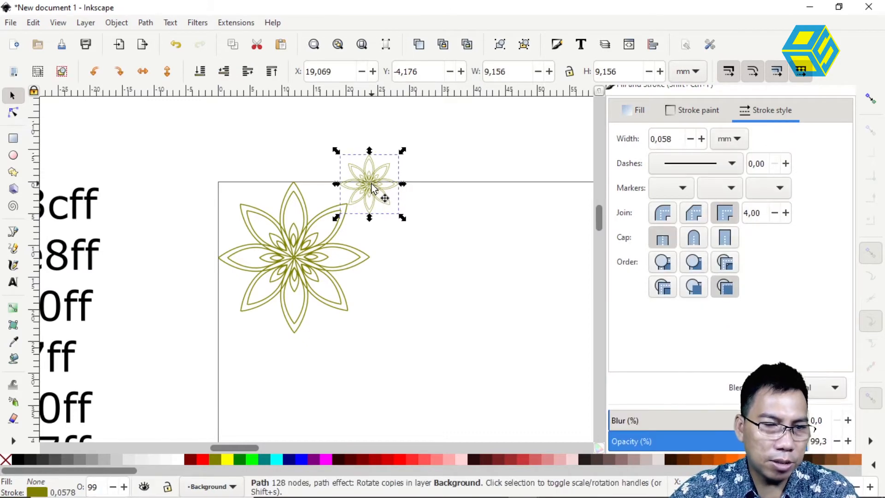
{"action": "left_click_drag", "start_coordinate": [373, 238], "coordinate": [388, 290]}
{"action": "left_click_drag", "start_coordinate": [377, 244], "coordinate": [372, 346]}
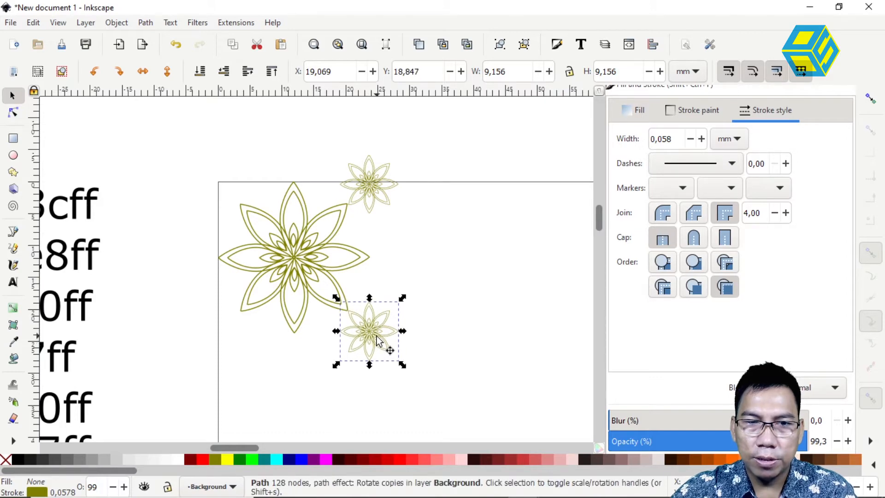
{"action": "key", "text": "ctrl+d"}
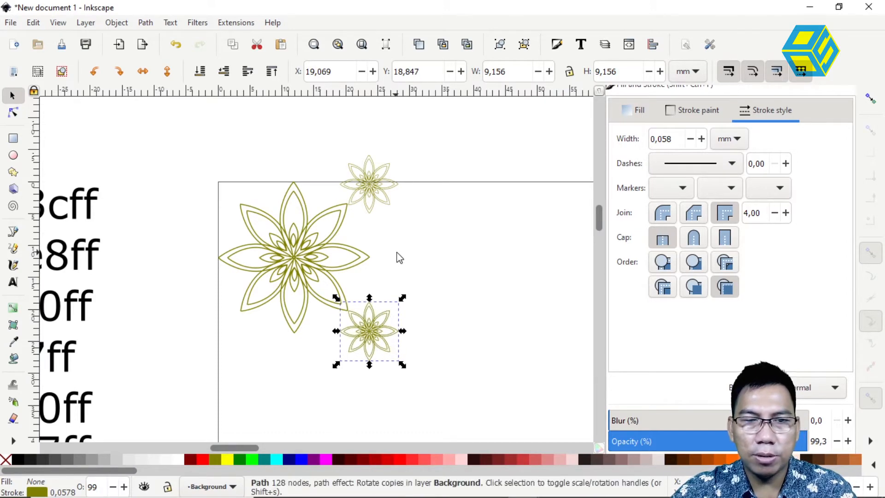
{"action": "left_click", "coordinate": [382, 308]}
{"action": "left_click_drag", "start_coordinate": [397, 341], "coordinate": [491, 334]}
{"action": "key", "text": "Delete"}
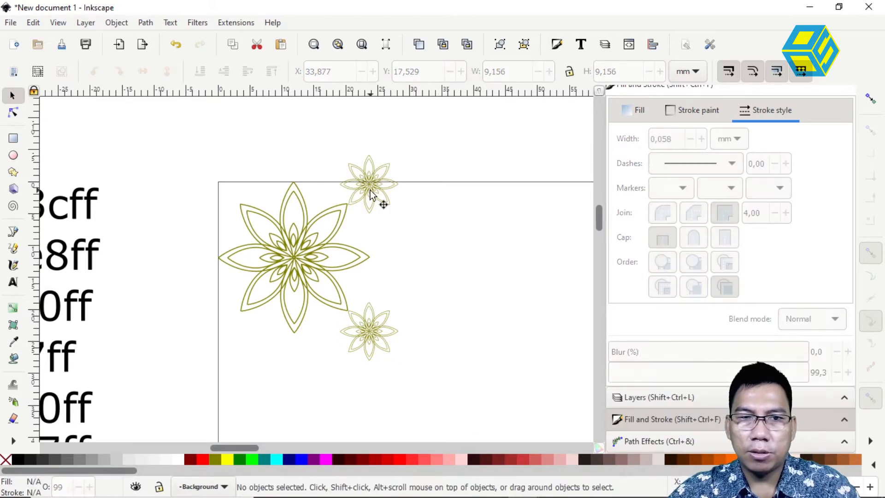
Select both small flowers and place a copy of the pair on the large flower's left side at about X -4.4 mm
{"action": "left_click", "coordinate": [373, 201]}
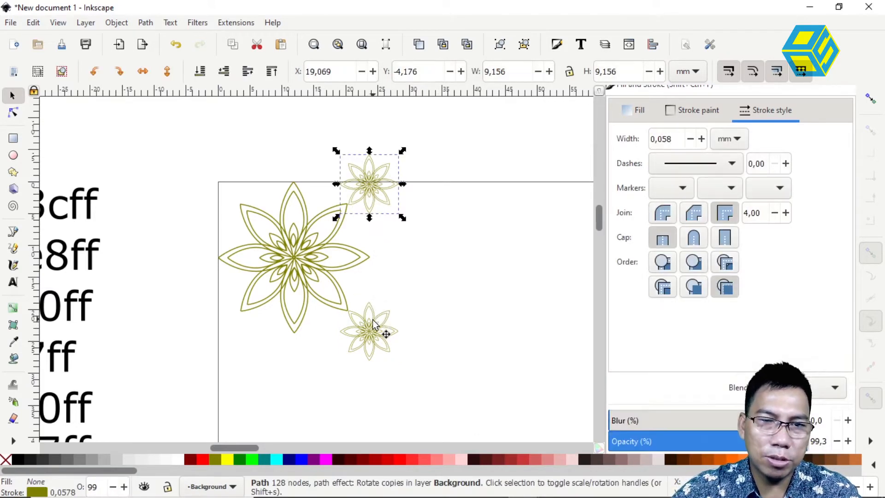
{"action": "left_click", "coordinate": [372, 335], "text": "shift"}
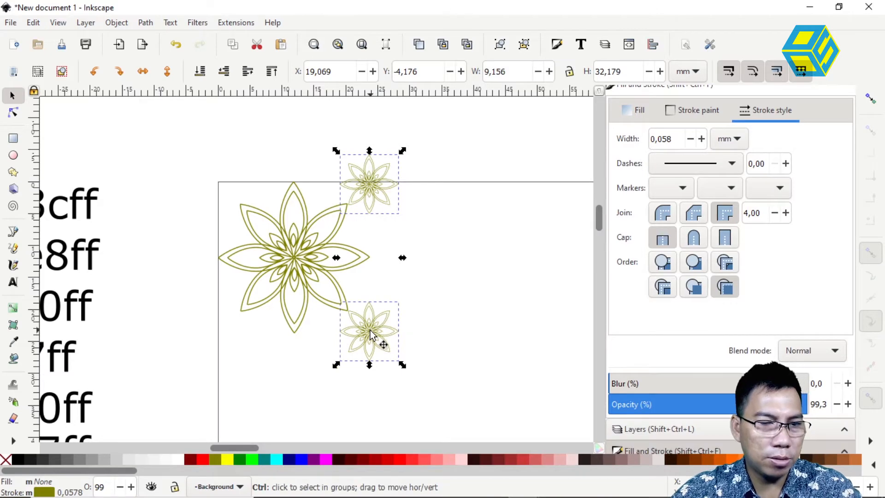
{"action": "left_click_drag", "start_coordinate": [374, 331], "coordinate": [230, 316]}
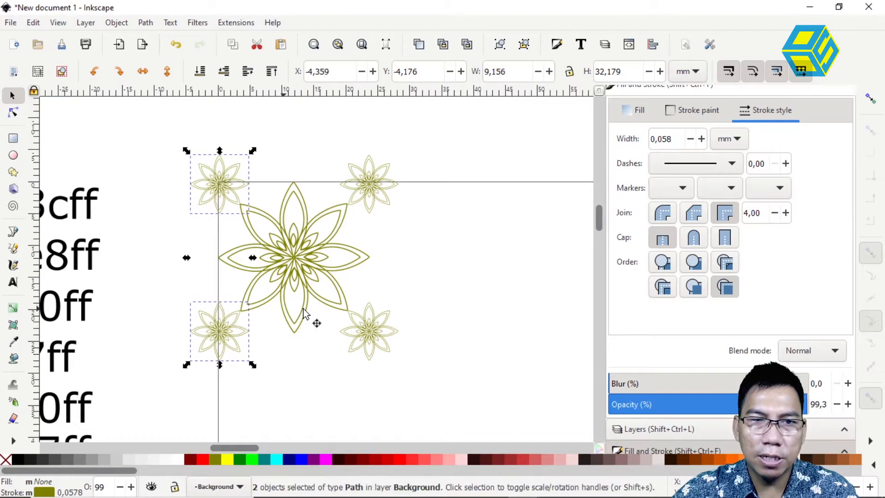
{"action": "left_click", "coordinate": [452, 295]}
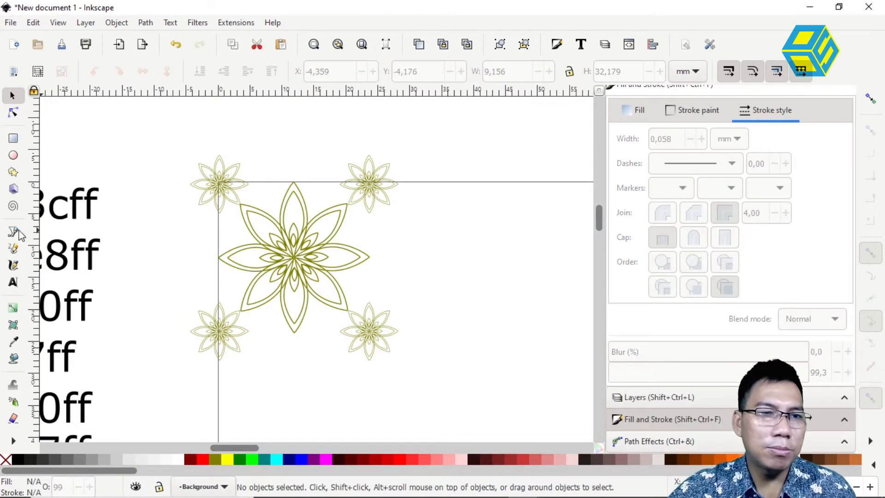
Draw a yellow-filled rectangle about 20.7 by 21.5 mm and align it with the page's upper-left corner
{"action": "left_click", "coordinate": [13, 138]}
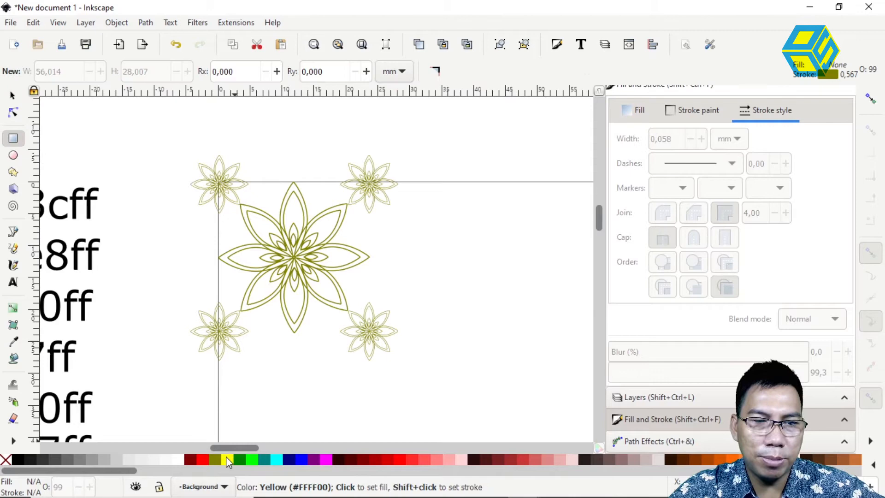
{"action": "left_click_drag", "start_coordinate": [229, 463], "coordinate": [271, 215]}
{"action": "left_click_drag", "start_coordinate": [328, 214], "coordinate": [460, 351]}
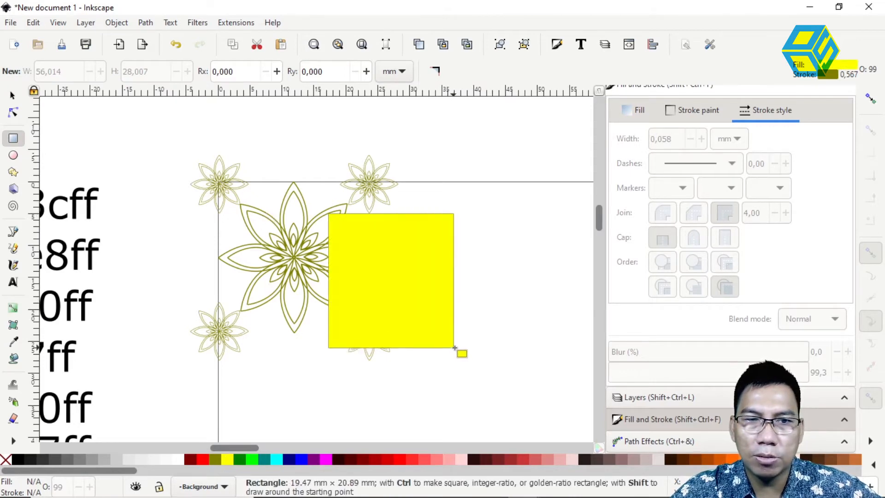
{"action": "left_click", "coordinate": [12, 95]}
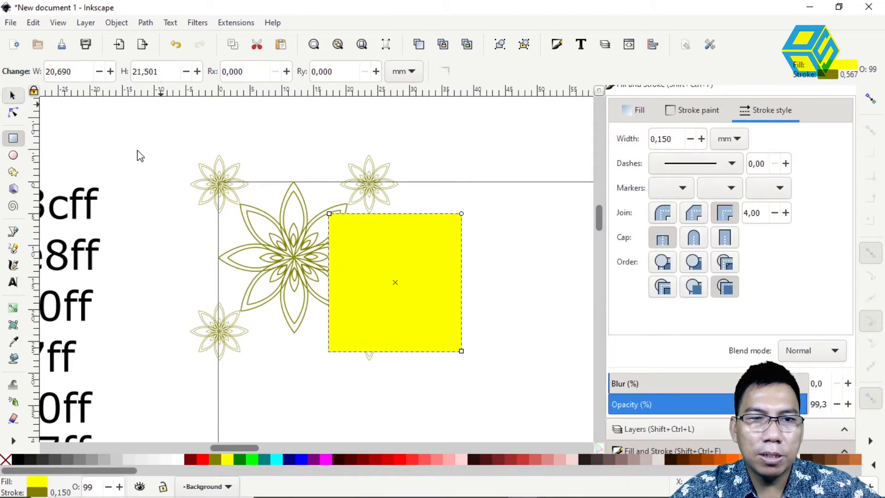
{"action": "left_click_drag", "start_coordinate": [421, 277], "coordinate": [308, 242]}
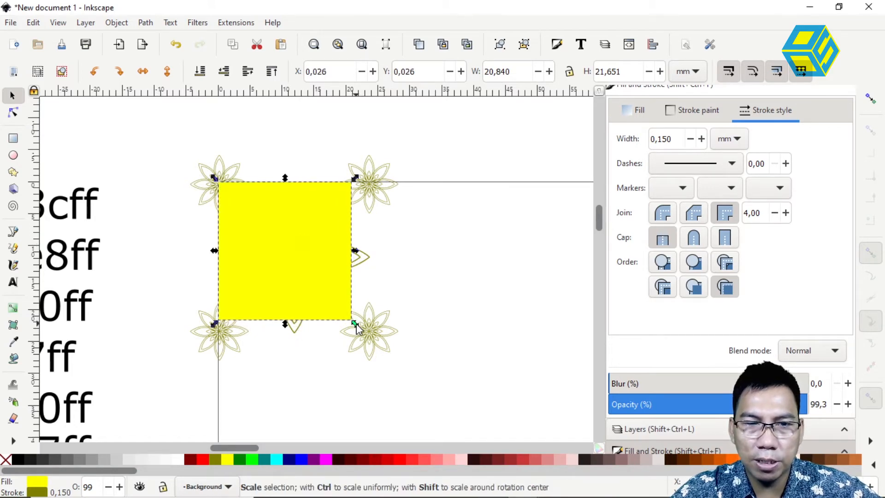
Replace the yellow rectangle with an unfilled square about 23.83 mm wide whose corners sit on the centres of the four small flowers
{"action": "left_click_drag", "start_coordinate": [355, 324], "coordinate": [372, 339]}
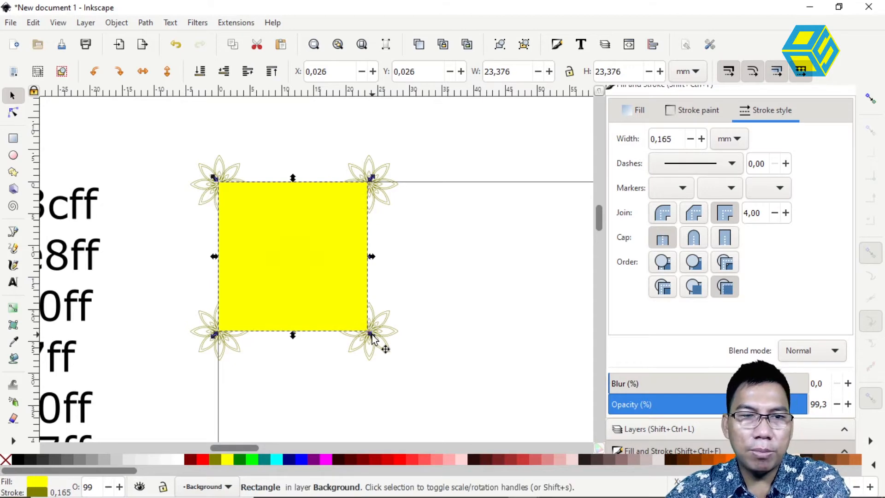
{"action": "key", "text": "Delete"}
{"action": "left_click", "coordinate": [13, 139]}
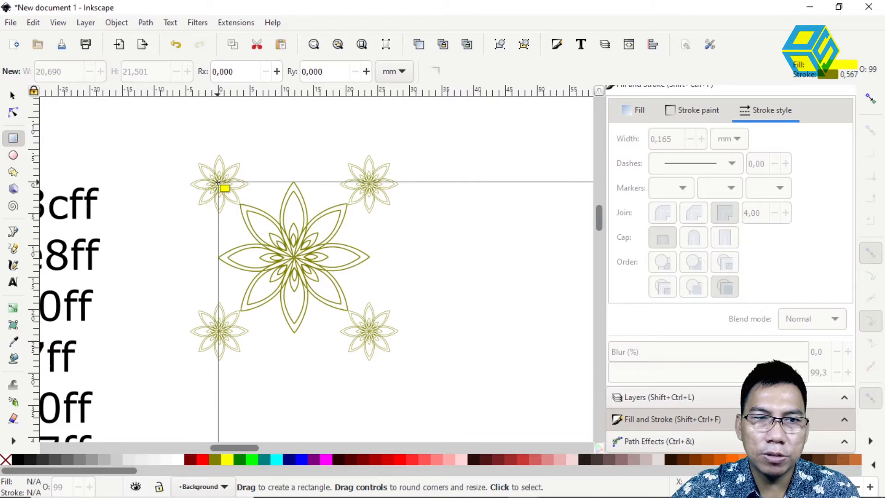
{"action": "left_click_drag", "start_coordinate": [218, 183], "coordinate": [369, 341]}
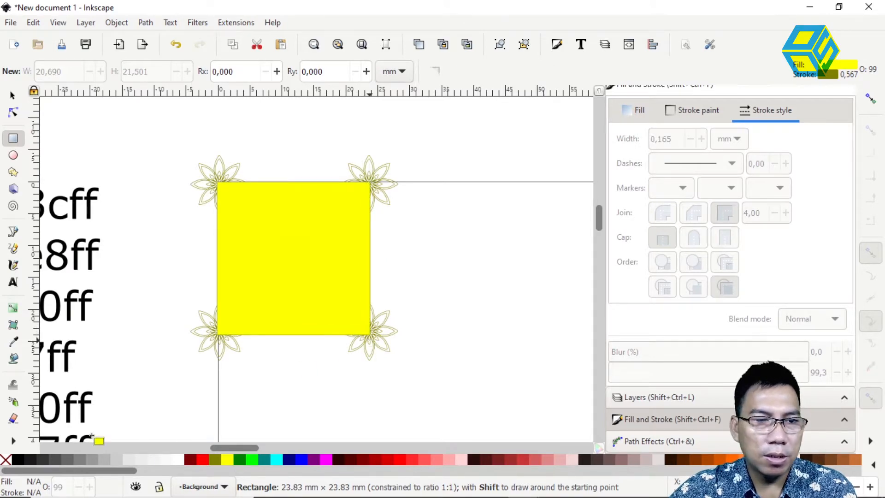
{"action": "left_click", "coordinate": [6, 460]}
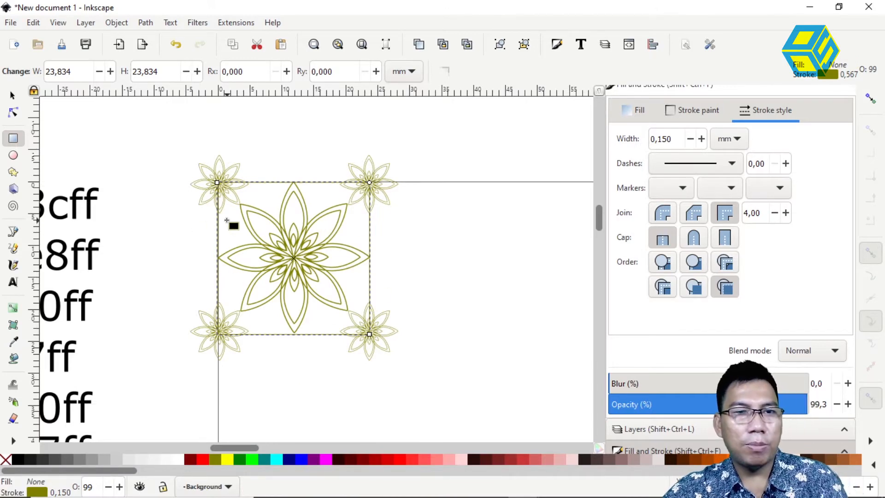
Select all the flowers together with the square and clip them to the square's outline
{"action": "left_click", "coordinate": [12, 96]}
{"action": "left_click", "coordinate": [156, 136]}
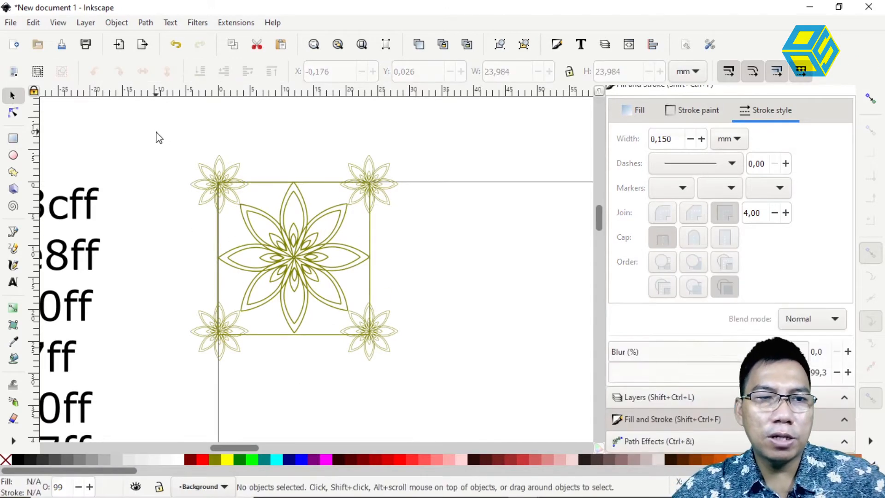
{"action": "left_click_drag", "start_coordinate": [155, 132], "coordinate": [447, 408]}
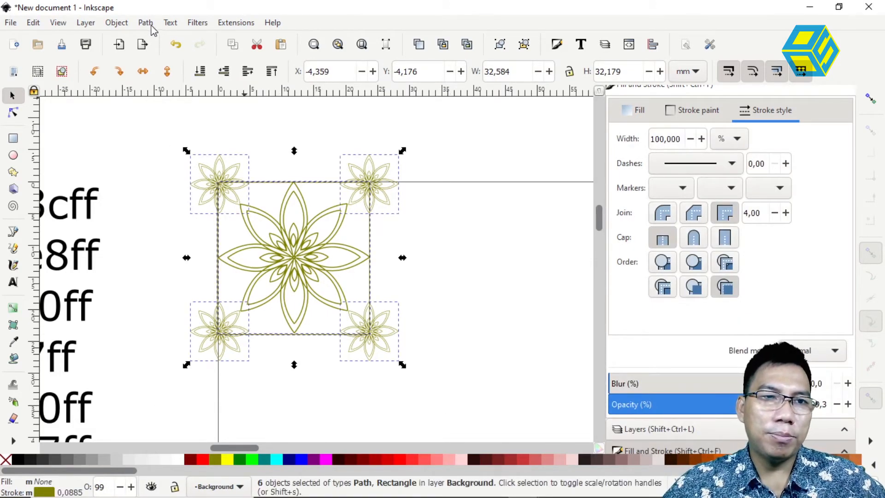
{"action": "left_click", "coordinate": [116, 23]}
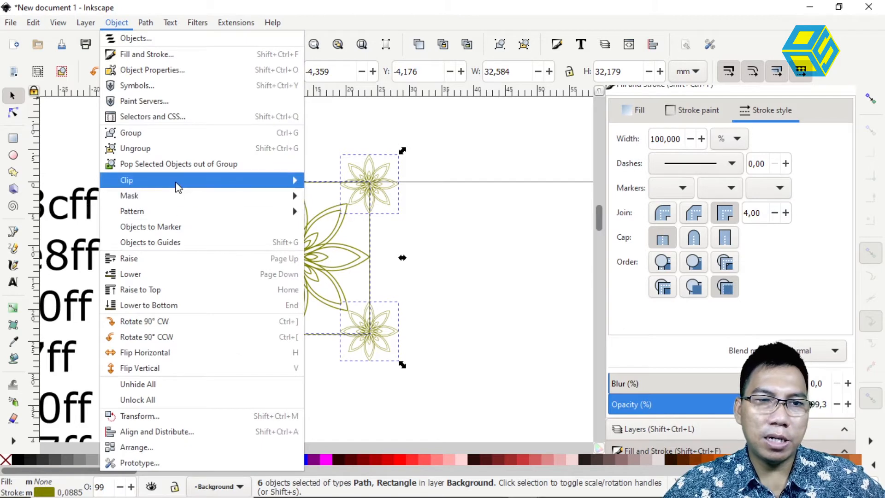
{"action": "mouse_move", "coordinate": [278, 188]}
{"action": "left_click", "coordinate": [328, 180]}
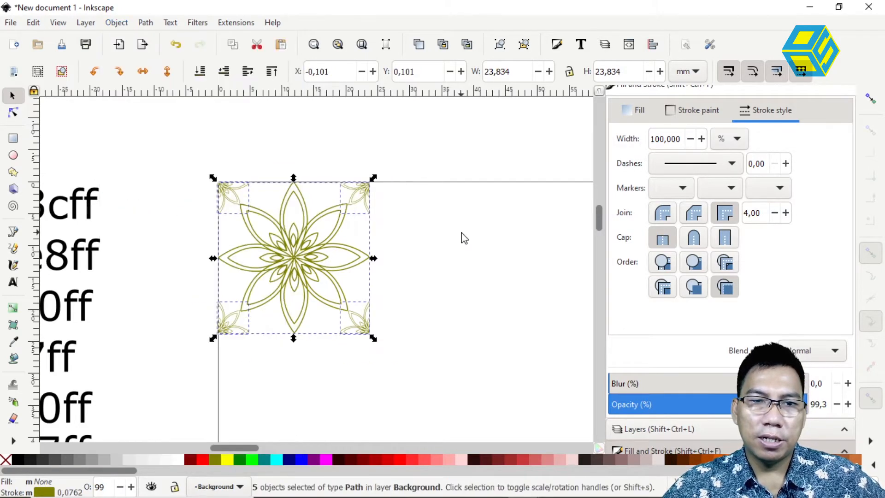
{"action": "left_click", "coordinate": [446, 227]}
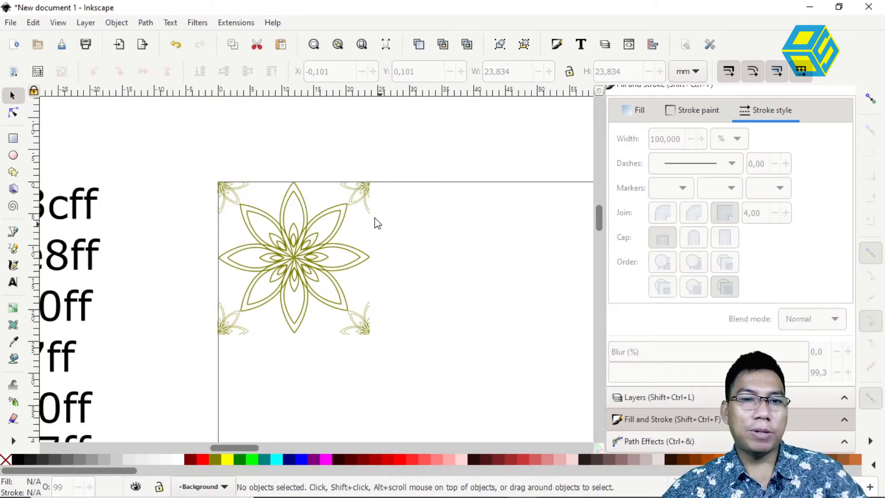
Select the large flower and the four clipped corner flowers and convert them into a pattern fill
{"action": "left_click", "coordinate": [394, 211]}
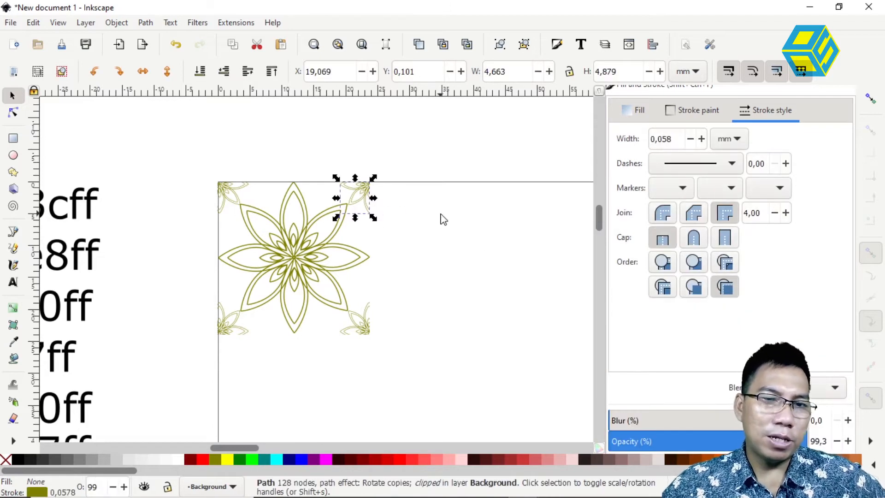
{"action": "left_click", "coordinate": [180, 148]}
{"action": "left_click_drag", "start_coordinate": [170, 134], "coordinate": [461, 393]}
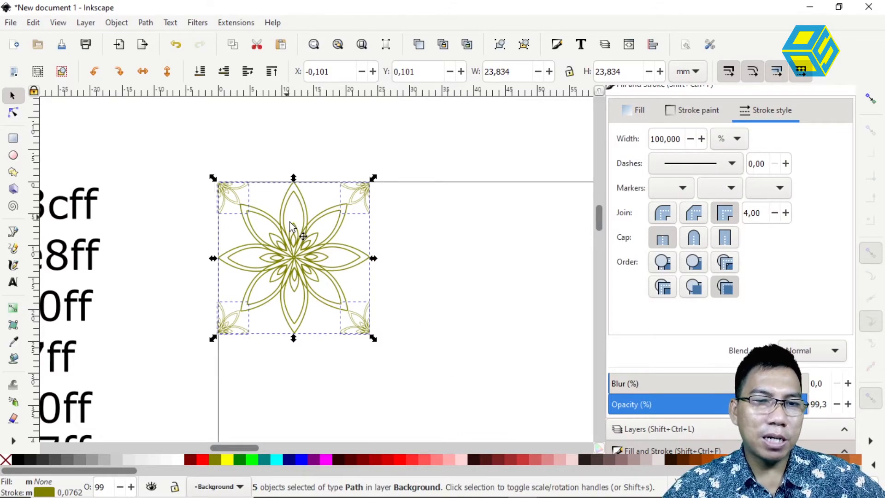
{"action": "key", "text": "Escape"}
{"action": "left_click_drag", "start_coordinate": [184, 142], "coordinate": [478, 401]}
{"action": "left_click", "coordinate": [117, 22]}
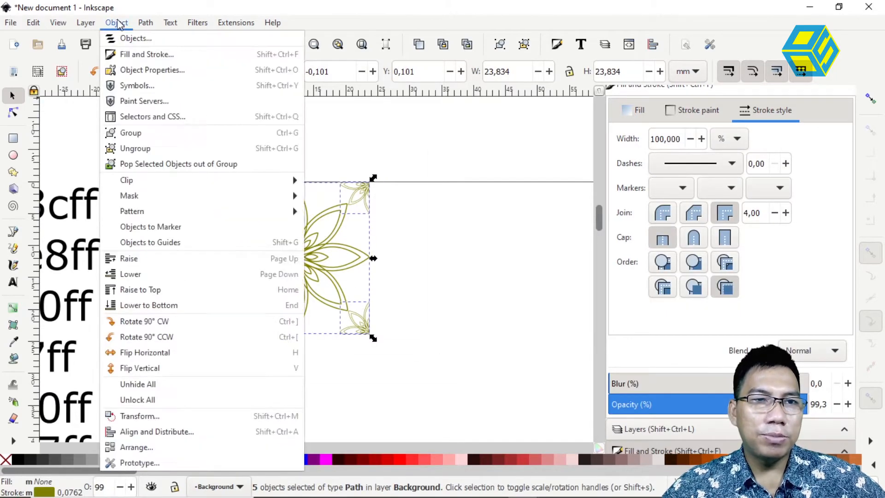
{"action": "mouse_move", "coordinate": [148, 212]}
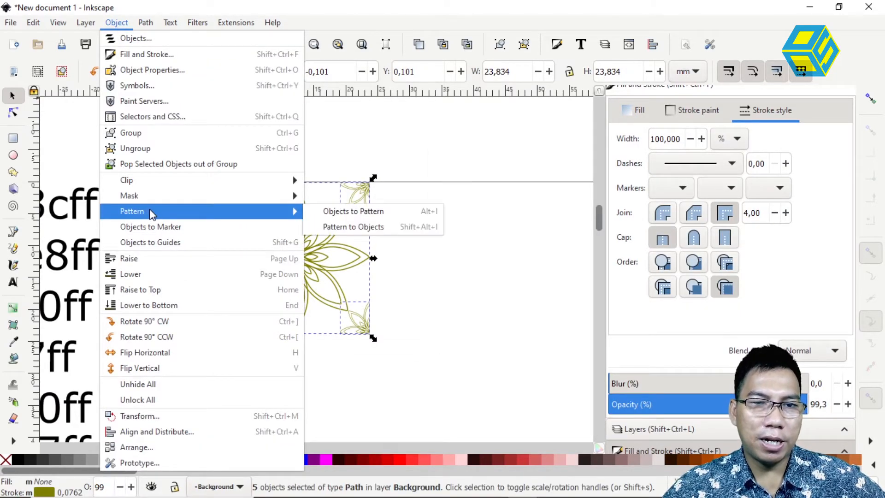
{"action": "left_click", "coordinate": [336, 214]}
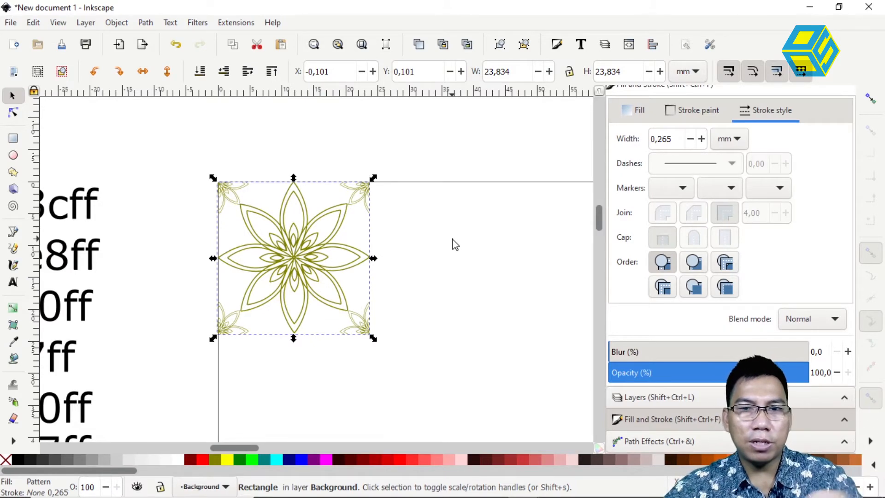
Add the Pattern Along Path effect to the pattern-filled square
{"action": "left_click", "coordinate": [144, 23]}
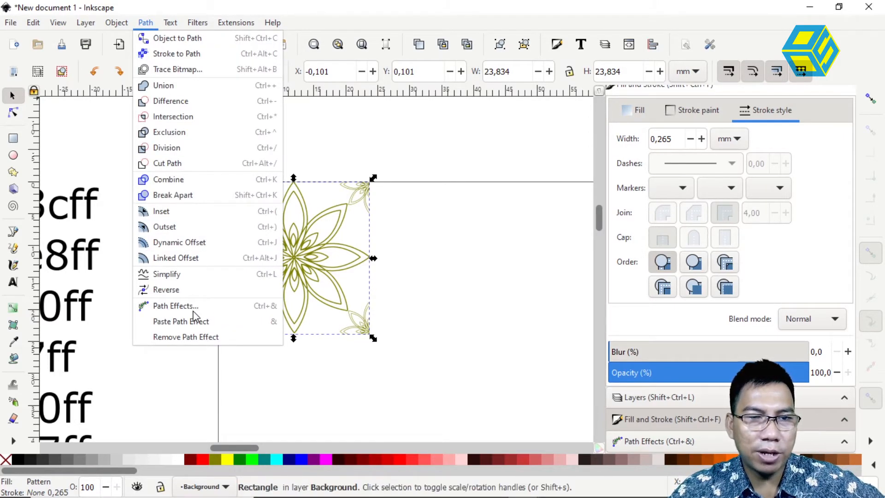
{"action": "left_click", "coordinate": [662, 442]}
{"action": "left_click", "coordinate": [662, 443]}
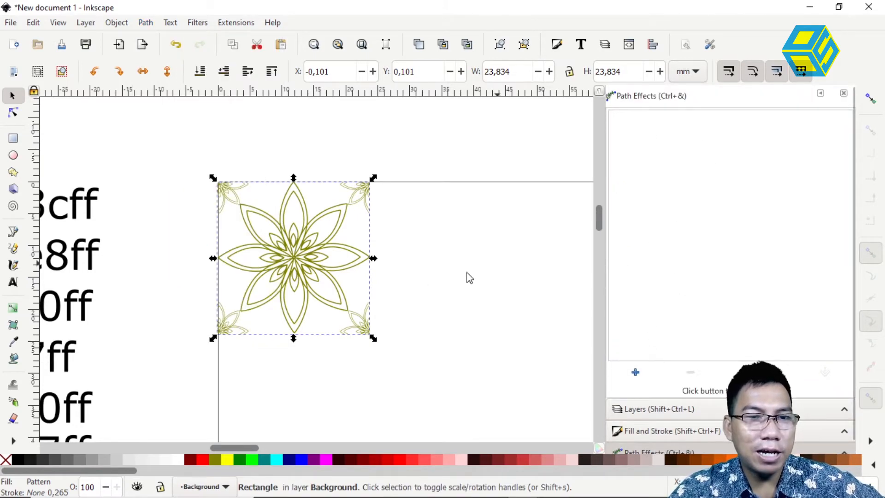
{"action": "left_click", "coordinate": [636, 373]}
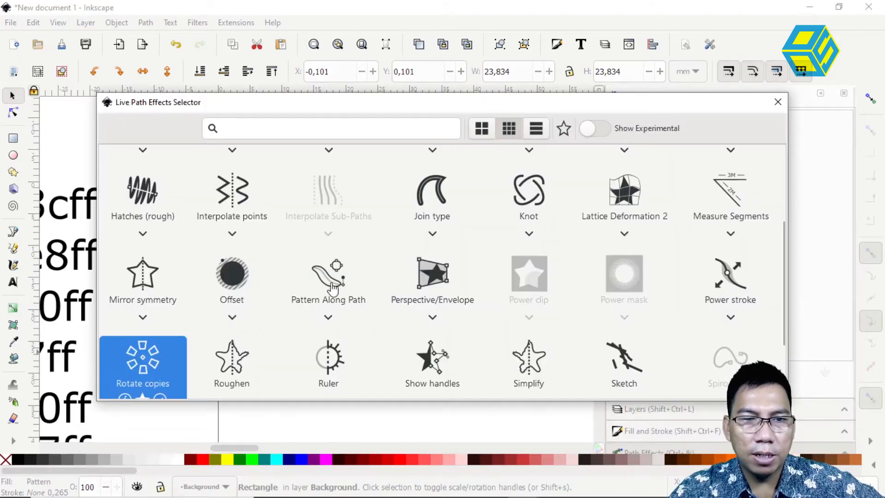
{"action": "left_click", "coordinate": [326, 284]}
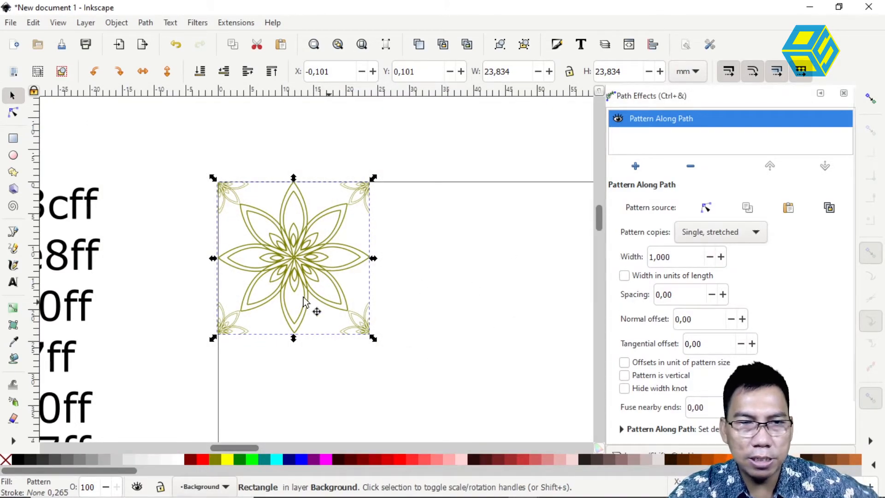
Scale the square's pattern fill down until one tile spans about 60 percent of the square's width
{"action": "left_click", "coordinate": [706, 209]}
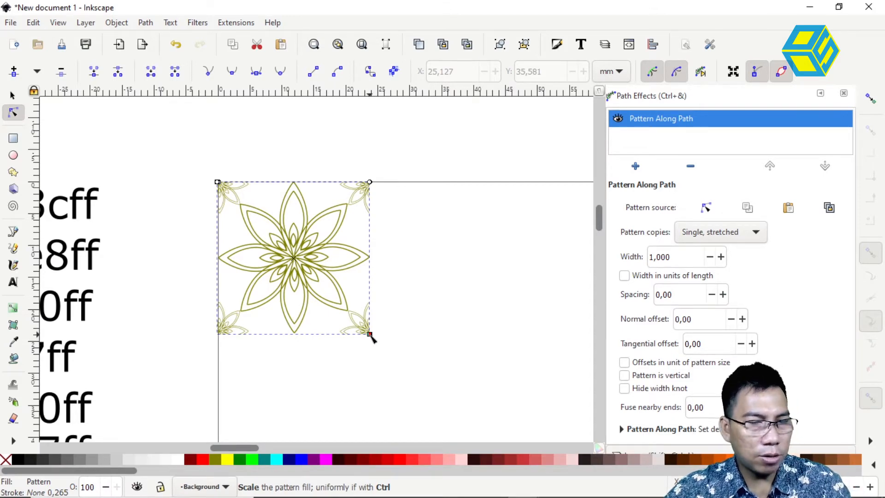
{"action": "left_click_drag", "start_coordinate": [370, 335], "coordinate": [297, 269]}
{"action": "mouse_move", "coordinate": [303, 272]}
{"action": "left_mouse_down"}
{"action": "mouse_move", "coordinate": [319, 291]}
{"action": "mouse_move", "coordinate": [296, 263]}
{"action": "mouse_move", "coordinate": [319, 287]}
{"action": "mouse_move", "coordinate": [309, 281]}
{"action": "left_mouse_up"}
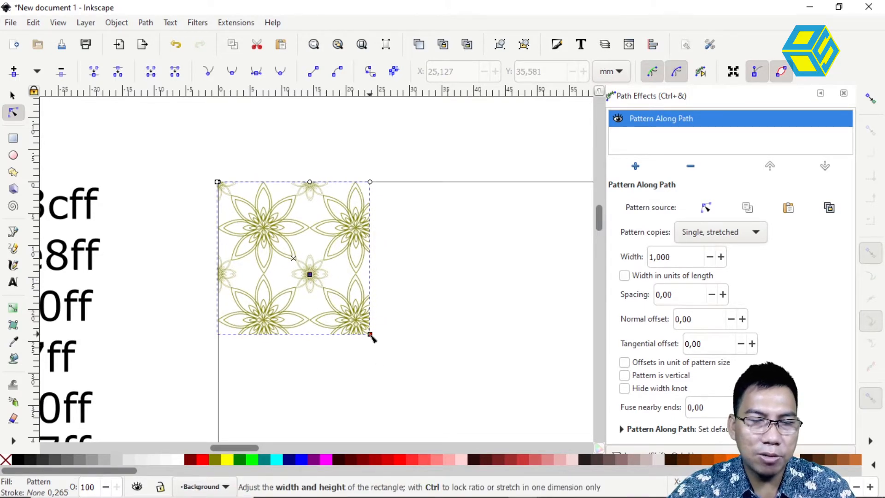
Enlarge the pattern-filled square to cover the whole page, about 297.2 by 210.7 mm
{"action": "left_click_drag", "start_coordinate": [370, 335], "coordinate": [447, 402]}
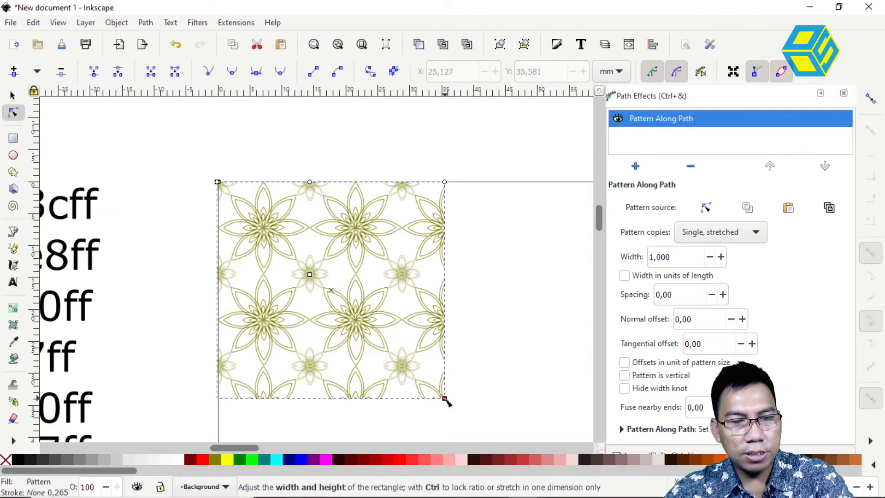
{"action": "left_click_drag", "start_coordinate": [445, 400], "coordinate": [445, 399]}
{"action": "key", "text": "5"}
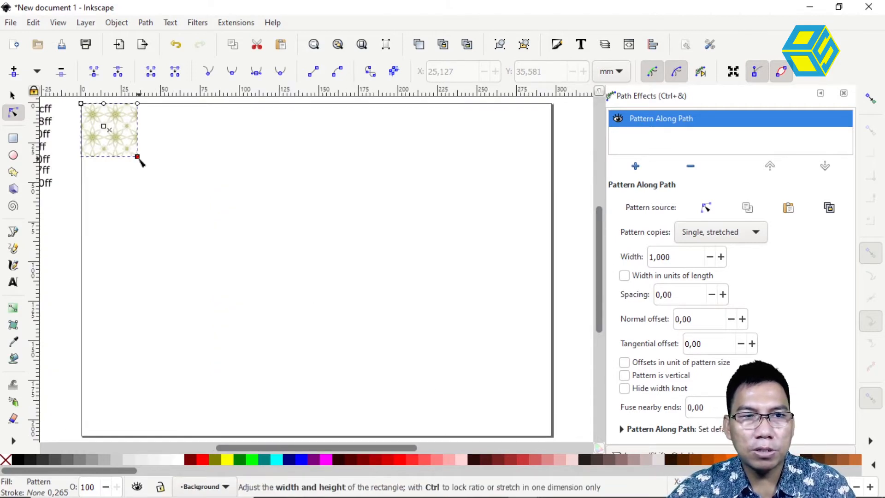
{"action": "left_click_drag", "start_coordinate": [147, 176], "coordinate": [554, 439]}
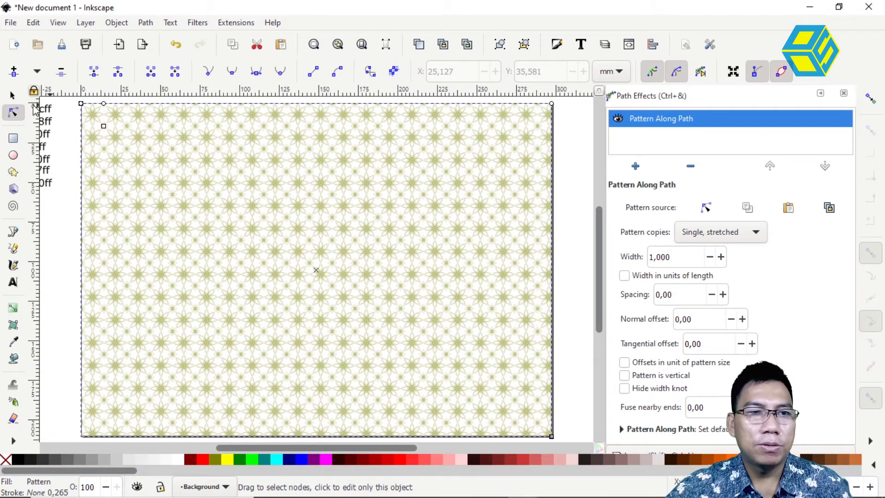
{"action": "left_click", "coordinate": [12, 97]}
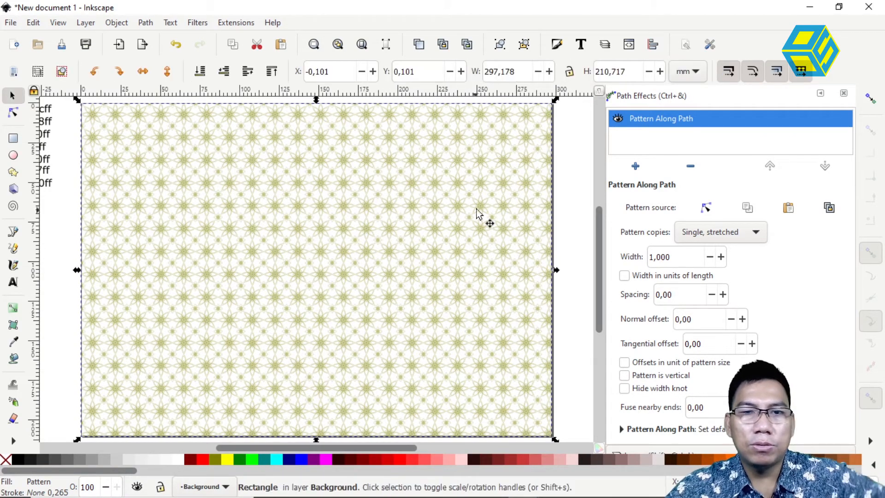
{"action": "left_click", "coordinate": [577, 158]}
{"action": "left_click", "coordinate": [510, 181]}
Show the document's layers and draw an unfilled rectangle about 297.6 by 210.4 mm over the whole page
{"action": "scroll", "coordinate": [604, 413], "scroll_direction": "down", "scroll_amount": 5}
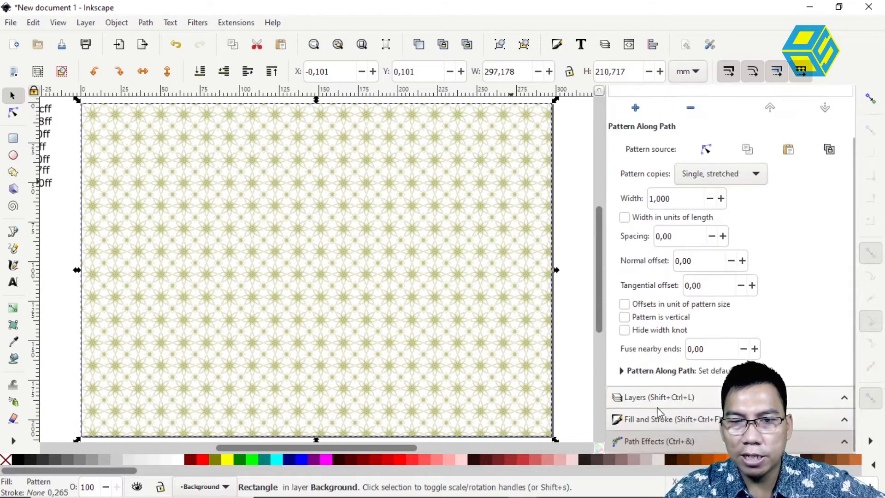
{"action": "left_click", "coordinate": [645, 395]}
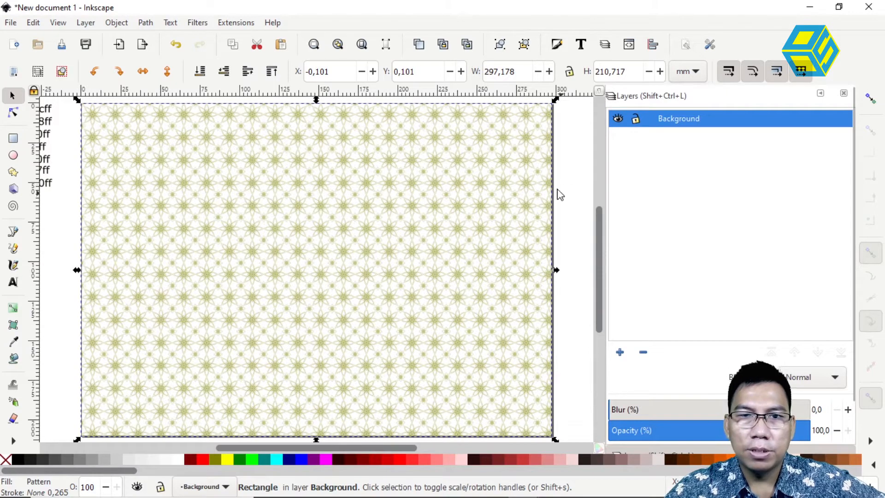
{"action": "left_click", "coordinate": [575, 145]}
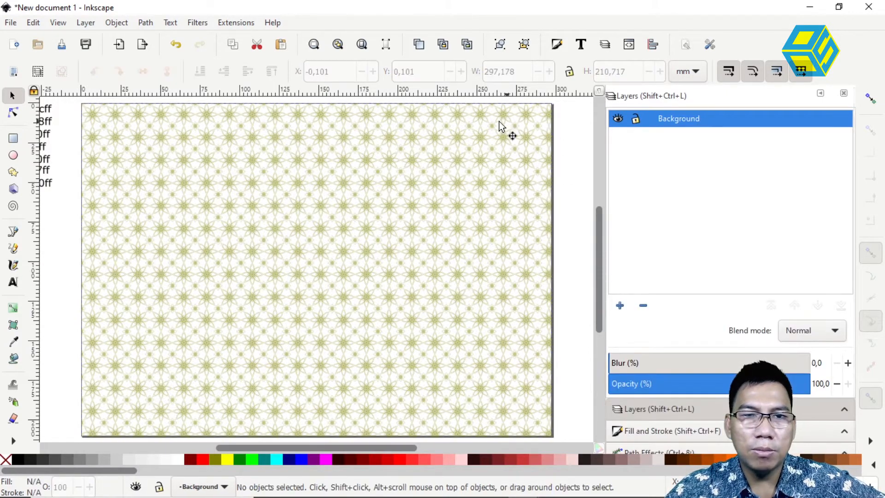
{"action": "left_click", "coordinate": [14, 138]}
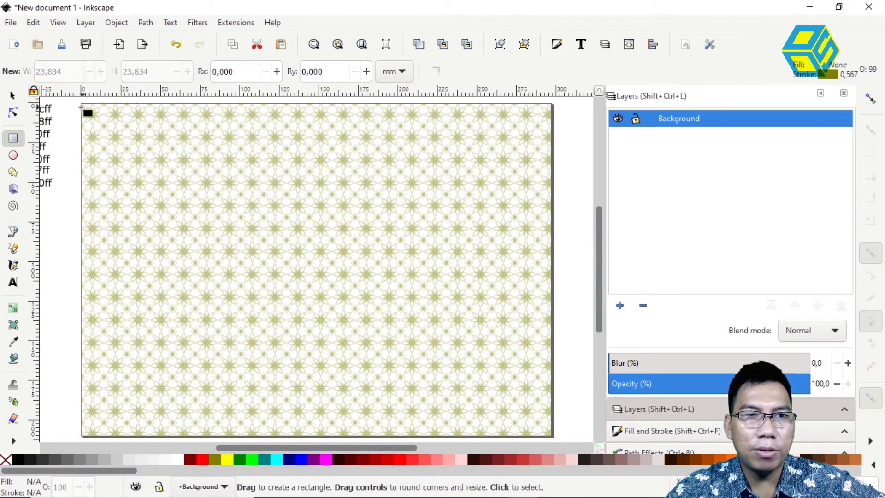
{"action": "left_click_drag", "start_coordinate": [82, 104], "coordinate": [553, 436]}
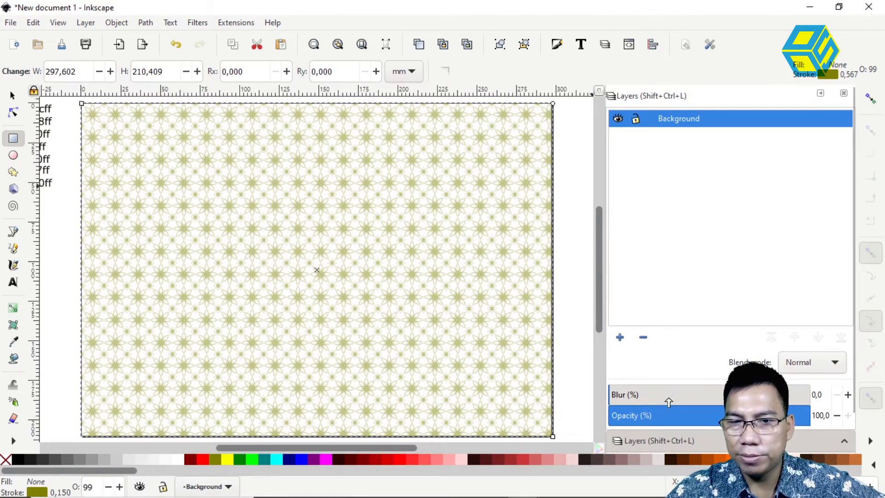
Remove the stroke paint from the new page-sized rectangle
{"action": "scroll", "coordinate": [671, 359], "scroll_direction": "down", "scroll_amount": 2}
{"action": "left_click", "coordinate": [672, 426]}
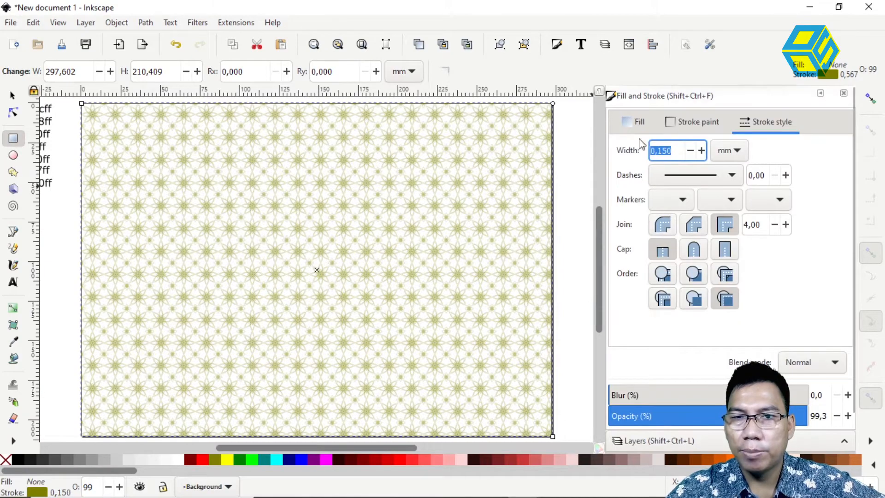
{"action": "left_click", "coordinate": [632, 121]}
{"action": "left_click", "coordinate": [686, 127]}
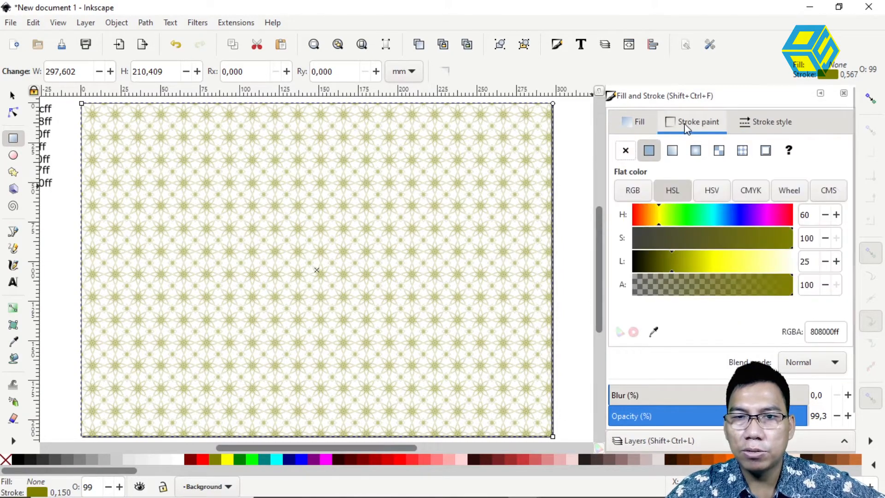
{"action": "left_click", "coordinate": [626, 150]}
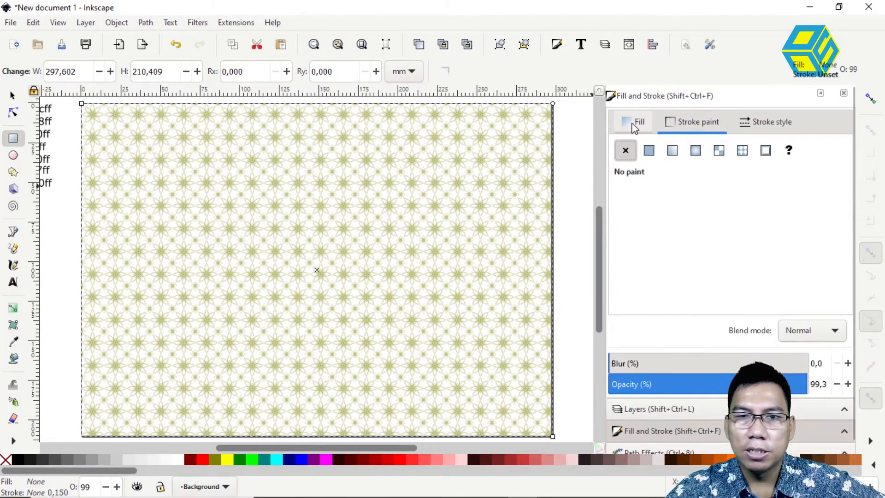
Fill the page-sized rectangle with a linear gradient and bring the colour swatches beside the page into view
{"action": "left_click", "coordinate": [635, 124]}
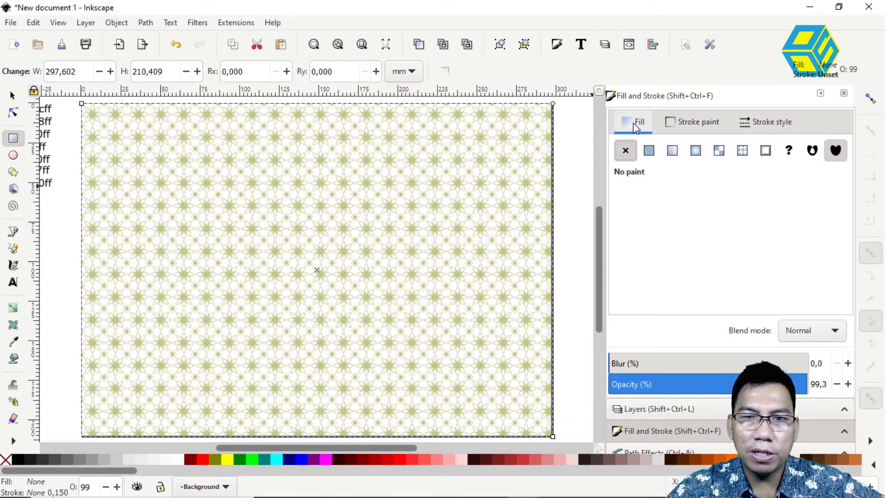
{"action": "left_click", "coordinate": [673, 152]}
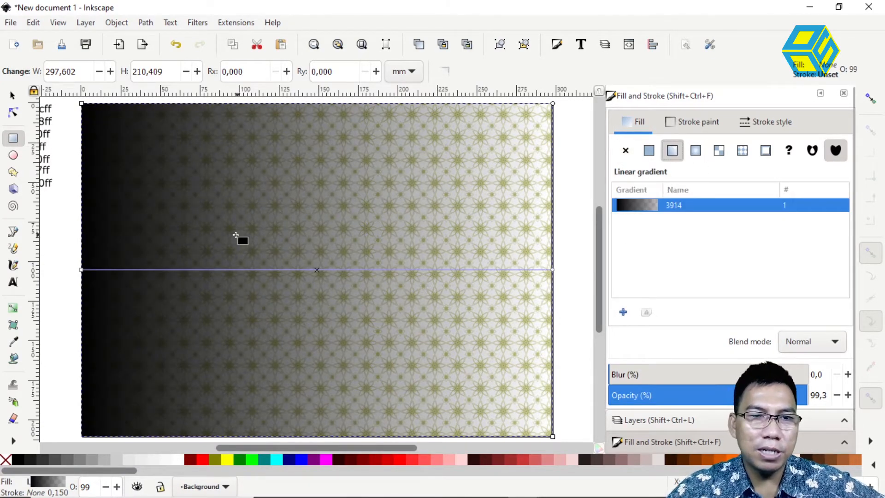
{"action": "left_click_drag", "start_coordinate": [200, 234], "coordinate": [279, 256]}
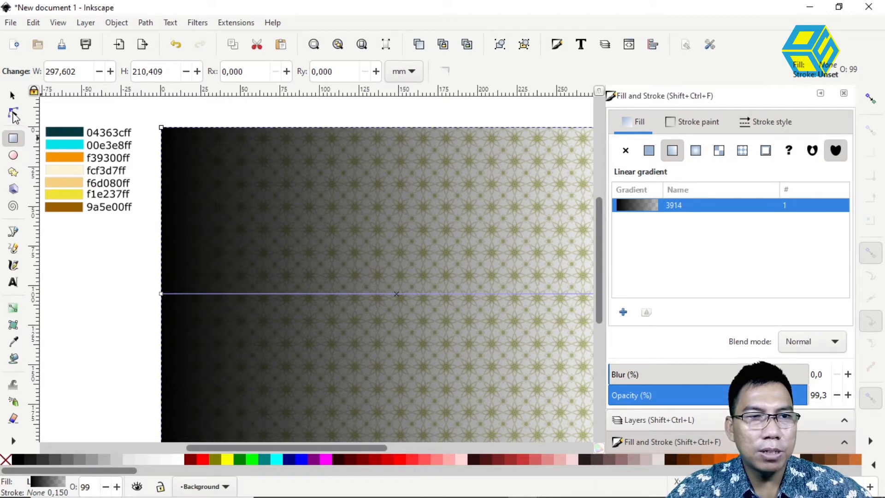
Copy the colour code 04363cff from its text label beside the dark teal swatch
{"action": "left_click", "coordinate": [11, 97]}
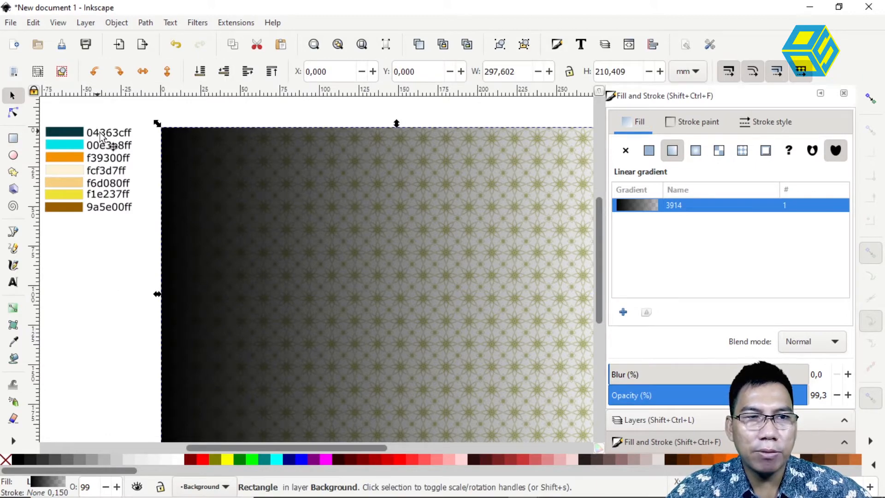
{"action": "left_click", "coordinate": [101, 135]}
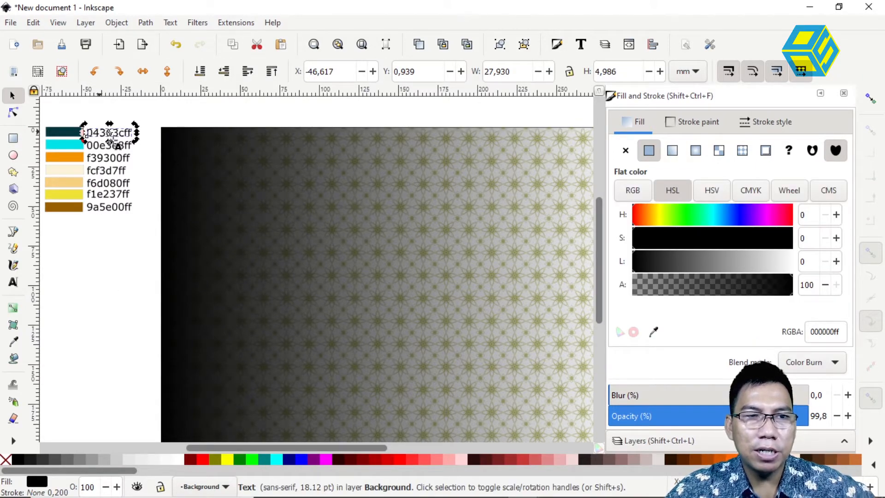
{"action": "double_click", "coordinate": [97, 134]}
{"action": "key", "text": "ctrl+a"}
{"action": "key", "text": "ctrl+c"}
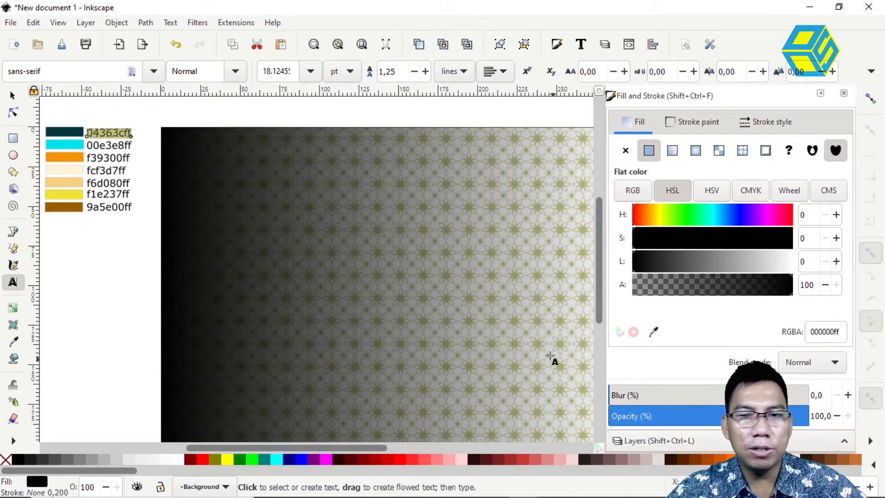
Set the start stop of the page-sized rectangle's linear gradient to the copied colour 04363cff
{"action": "left_click", "coordinate": [13, 97]}
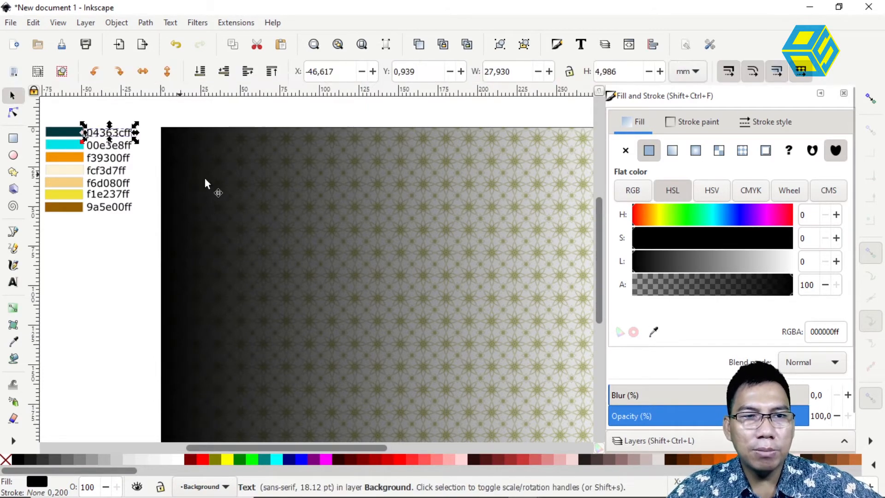
{"action": "left_click", "coordinate": [189, 161]}
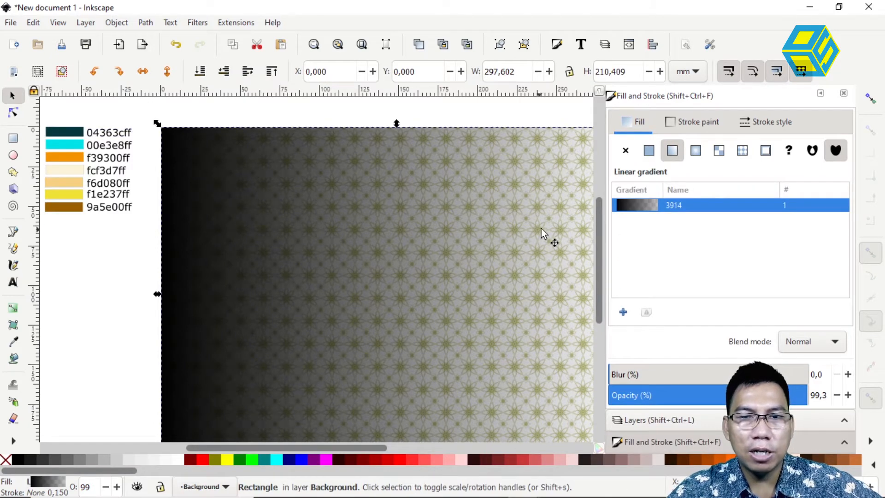
{"action": "left_click", "coordinate": [646, 313]}
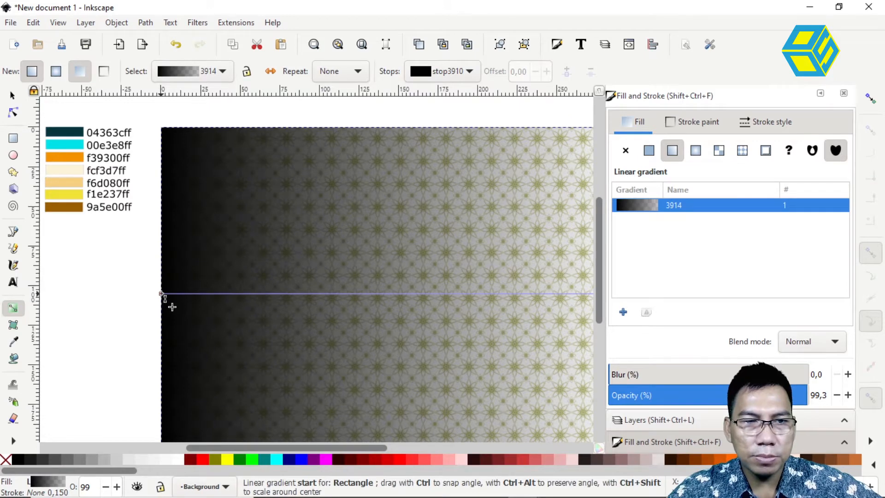
{"action": "left_click", "coordinate": [161, 293]}
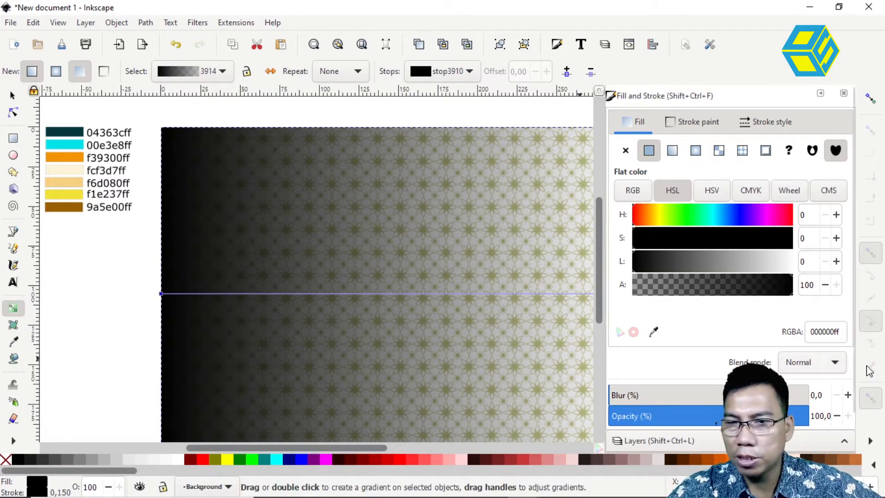
{"action": "double_click", "coordinate": [840, 333]}
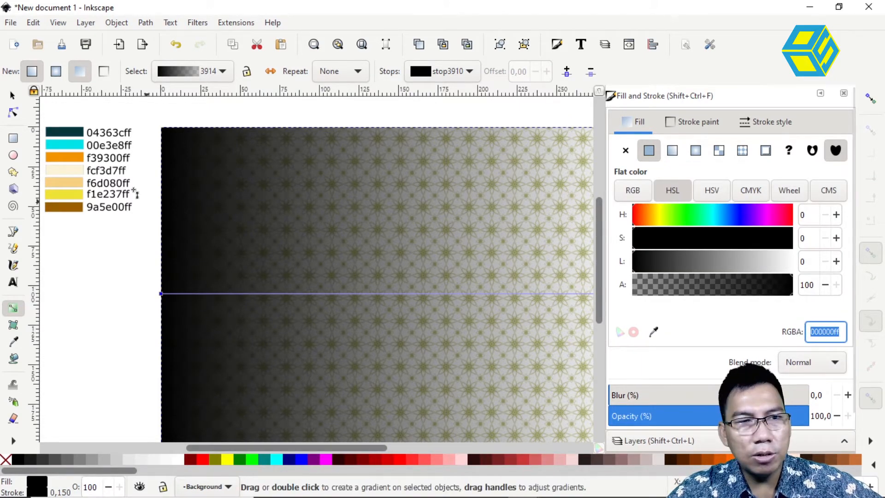
{"action": "right_click", "coordinate": [825, 335]}
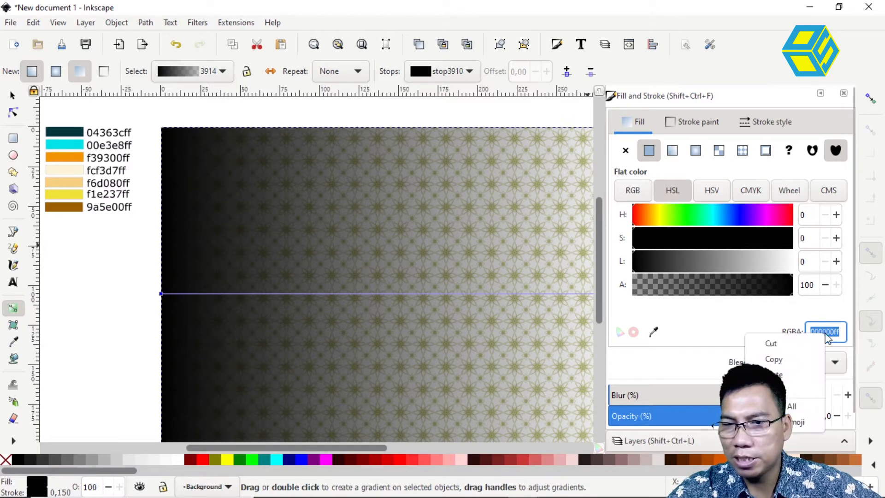
{"action": "left_click", "coordinate": [797, 375]}
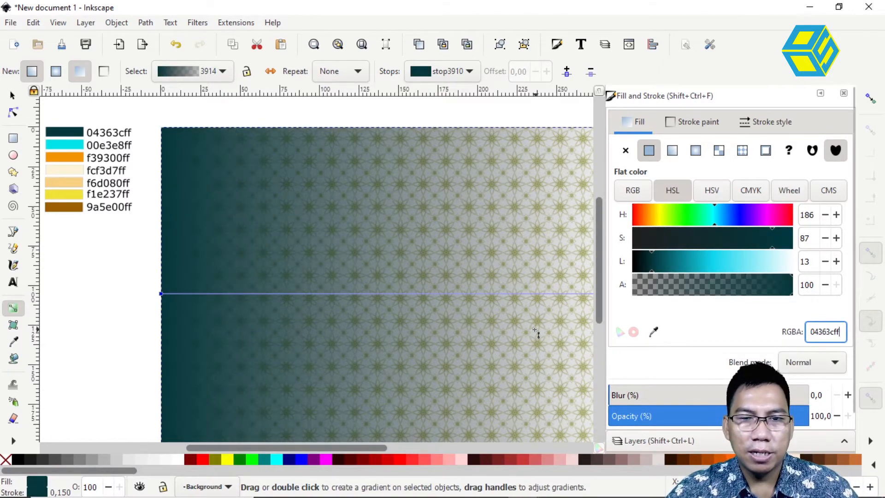
Copy the colour code 00e3e8ff from its text label beside the cyan swatch
{"action": "scroll", "coordinate": [538, 336], "scroll_direction": "right", "scroll_amount": 8}
{"action": "scroll", "coordinate": [450, 310], "scroll_direction": "left", "scroll_amount": 8}
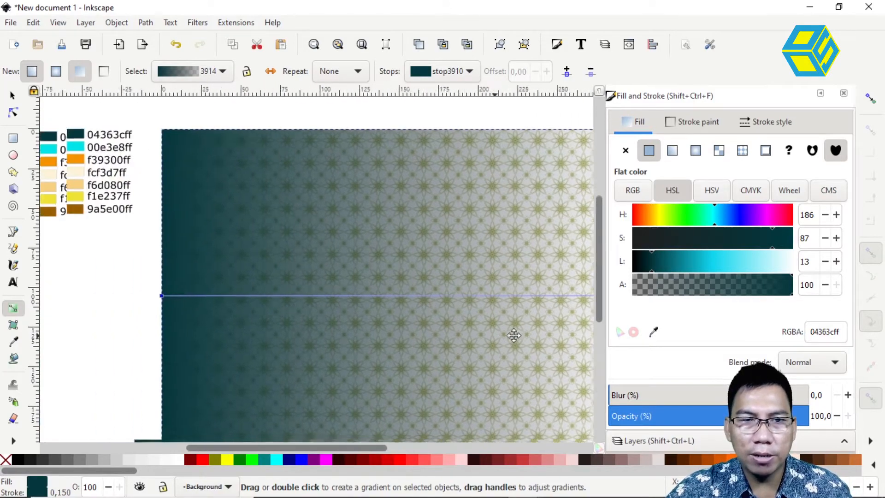
{"action": "left_click", "coordinate": [12, 95]}
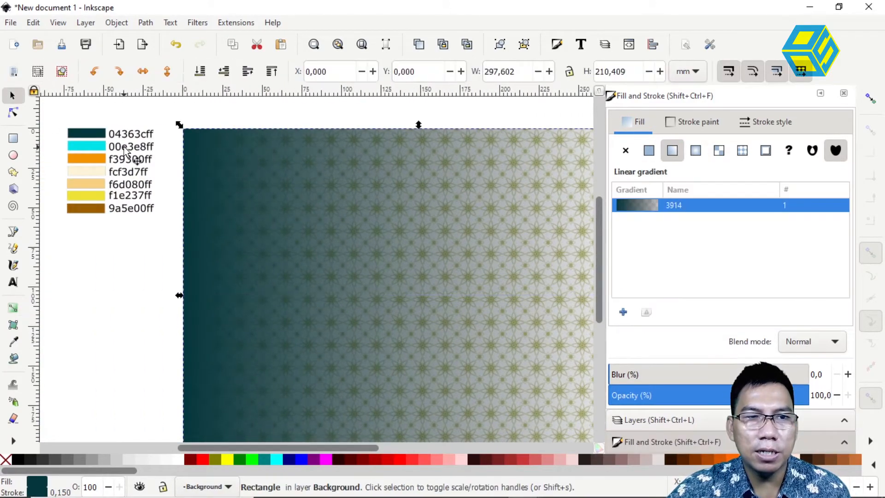
{"action": "left_click", "coordinate": [128, 149]}
{"action": "left_click", "coordinate": [128, 149]}
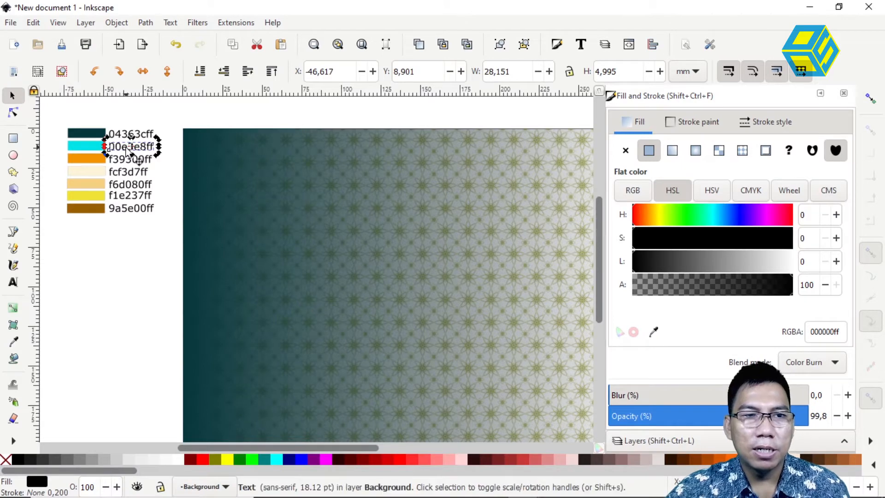
{"action": "double_click", "coordinate": [121, 147]}
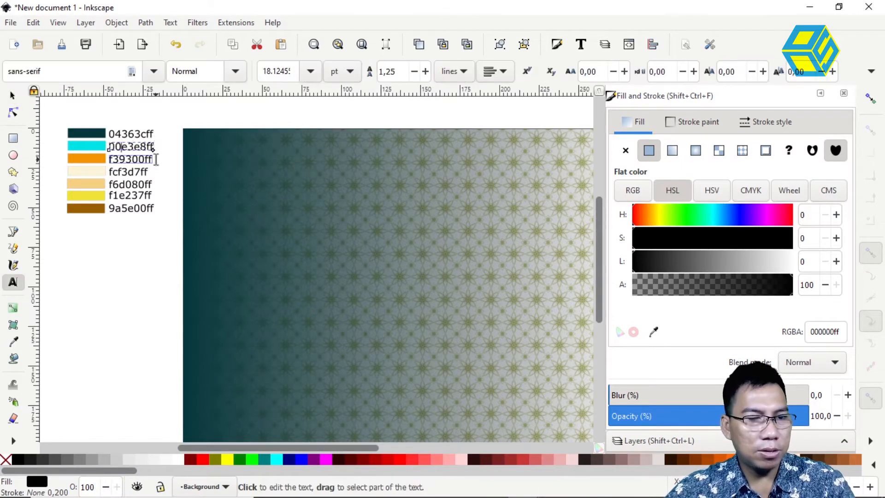
{"action": "key", "text": "ctrl+a"}
{"action": "key", "text": "ctrl+c"}
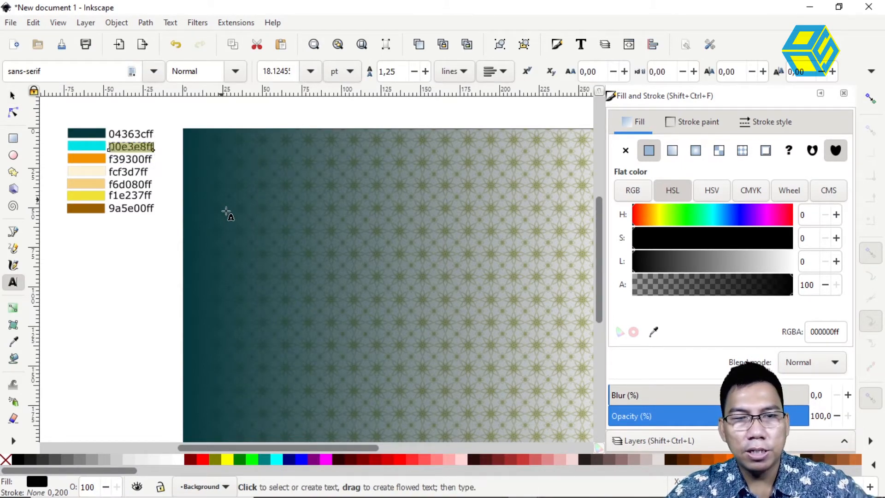
Set the end stop of the page-sized rectangle's gradient to the copied colour 00e3e8ff
{"action": "left_click", "coordinate": [13, 95]}
{"action": "left_click", "coordinate": [200, 187]}
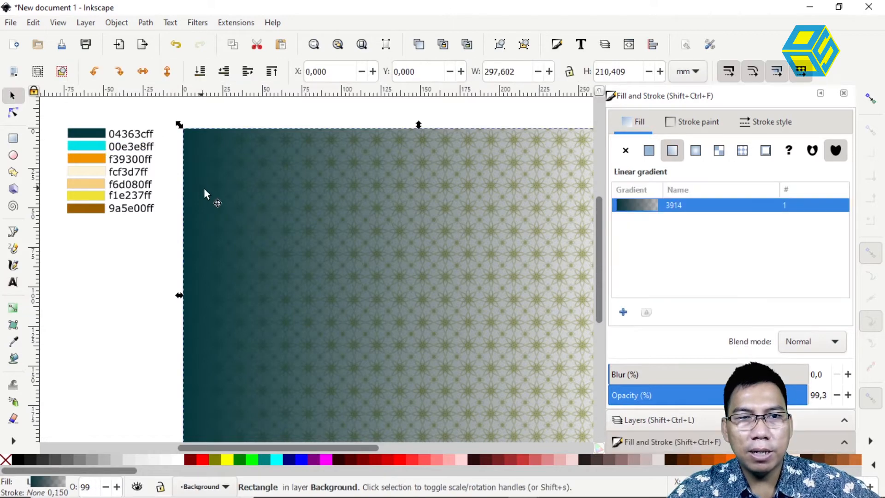
{"action": "left_click", "coordinate": [646, 313]}
{"action": "scroll", "coordinate": [403, 326], "scroll_direction": "right", "scroll_amount": 5}
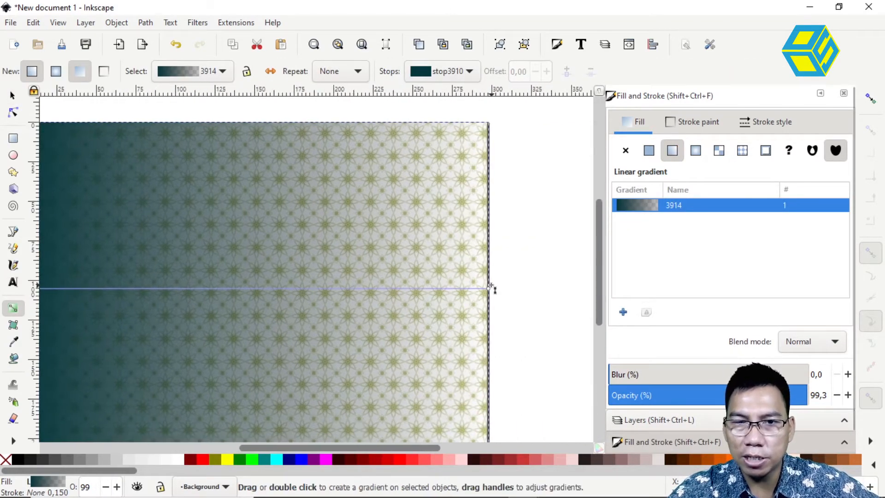
{"action": "left_click", "coordinate": [488, 289]}
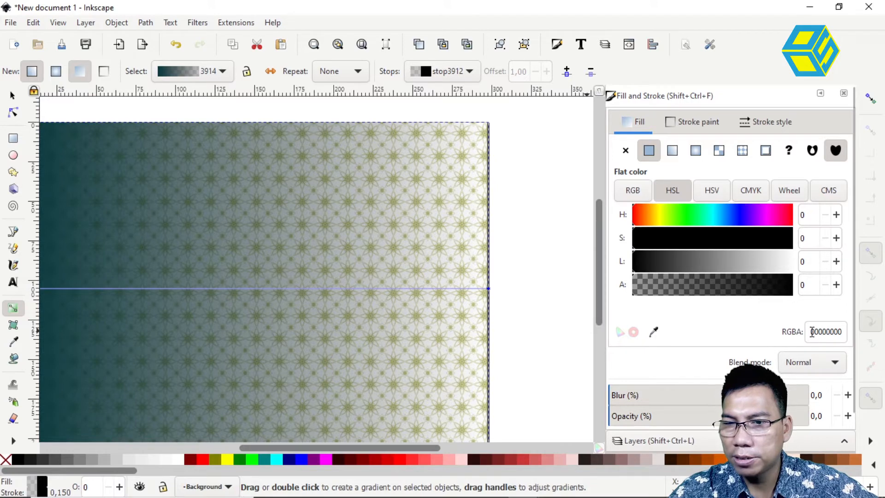
{"action": "left_click_drag", "start_coordinate": [811, 332], "coordinate": [861, 330]}
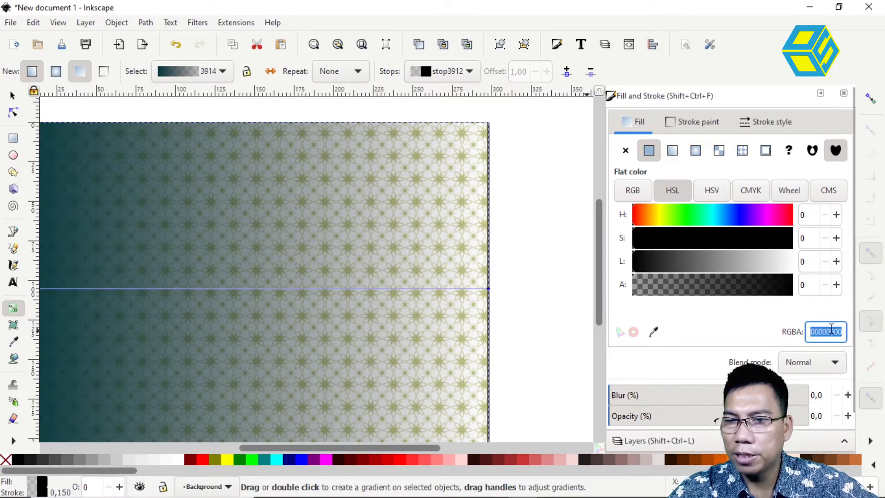
{"action": "right_click", "coordinate": [839, 331]}
{"action": "left_click", "coordinate": [800, 368]}
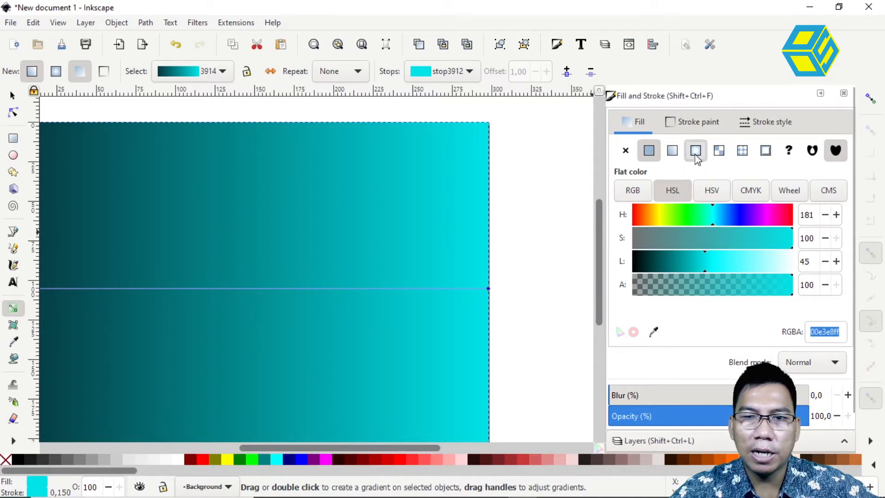
Change the rectangle's fill to a radial gradient and reverse it so that cyan is at the centre
{"action": "left_click", "coordinate": [695, 155]}
{"action": "left_click_drag", "start_coordinate": [269, 230], "coordinate": [376, 214]}
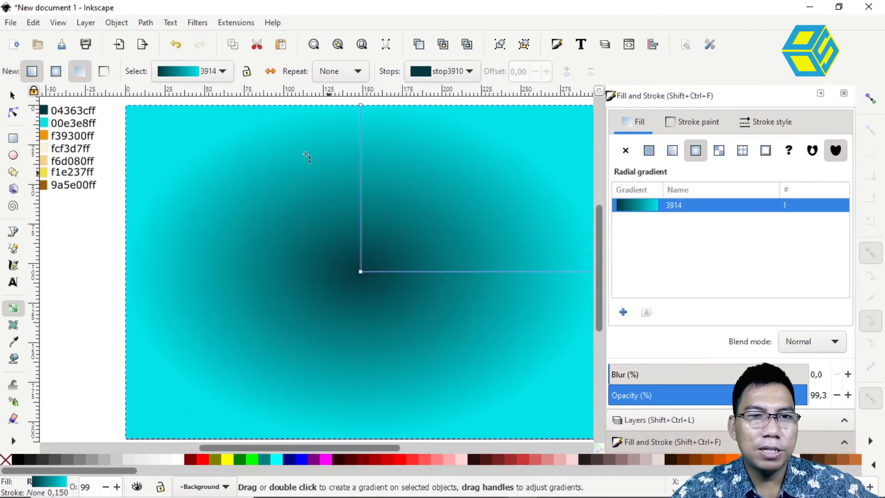
{"action": "left_click", "coordinate": [271, 72]}
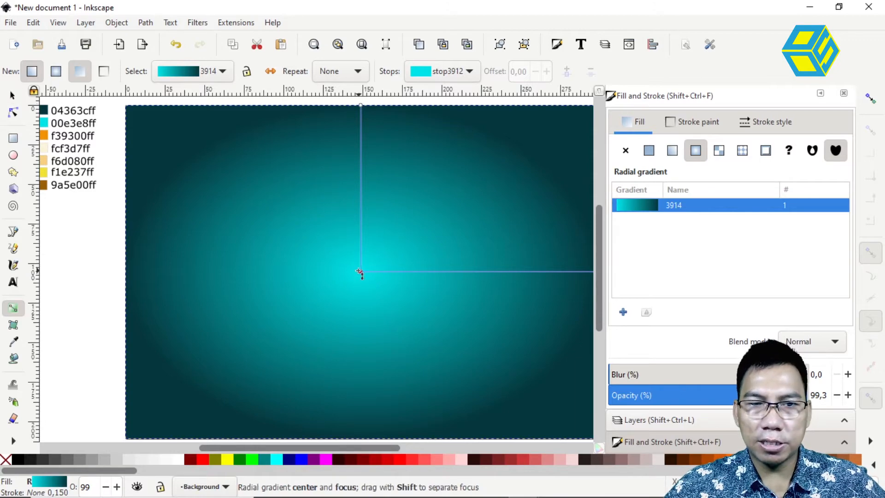
Move the radial gradient's centre straight up into the upper part of the page and lower the rectangle to the bottom, behind the pattern
{"action": "left_click_drag", "start_coordinate": [361, 261], "coordinate": [363, 189]}
{"action": "left_click", "coordinate": [13, 95]}
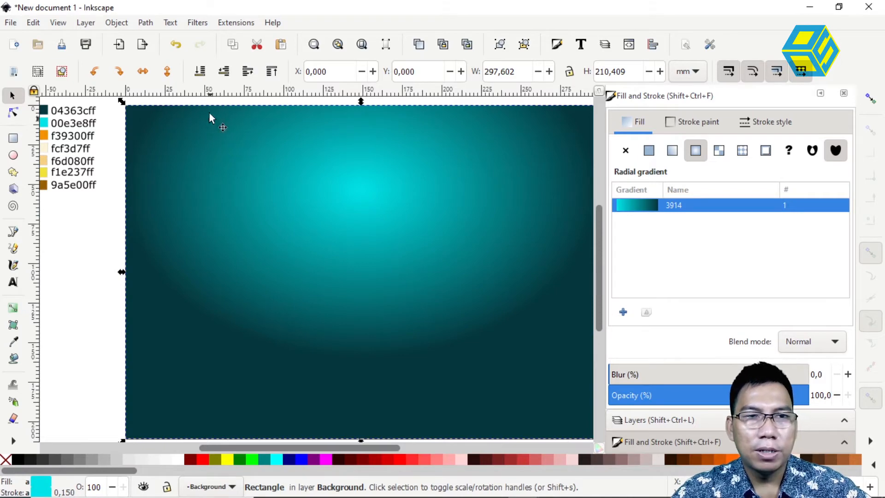
{"action": "left_click", "coordinate": [200, 72]}
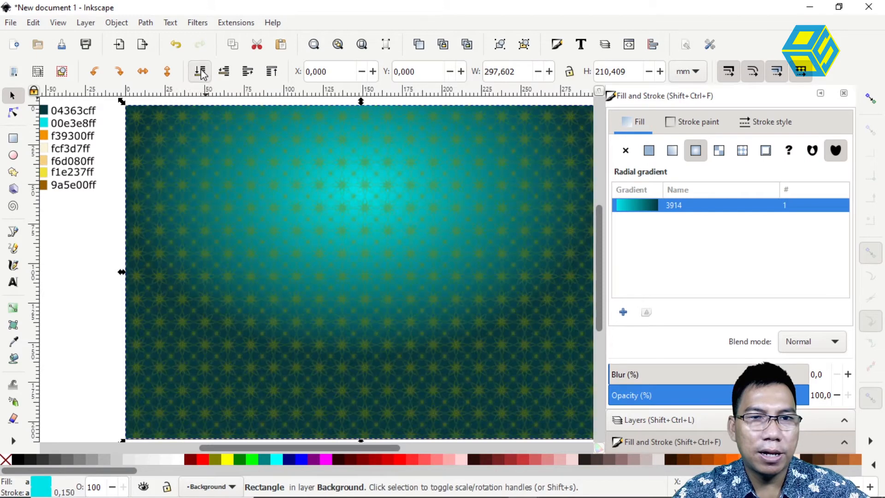
{"action": "left_click", "coordinate": [81, 254]}
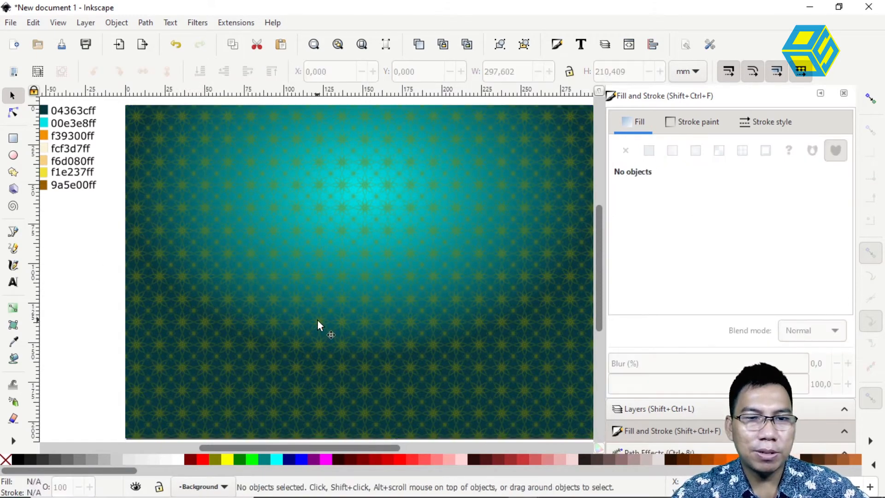
Try the Screen, Multiply and Color Dodge blend modes on the pattern-filled rectangle
{"action": "left_click", "coordinate": [483, 342]}
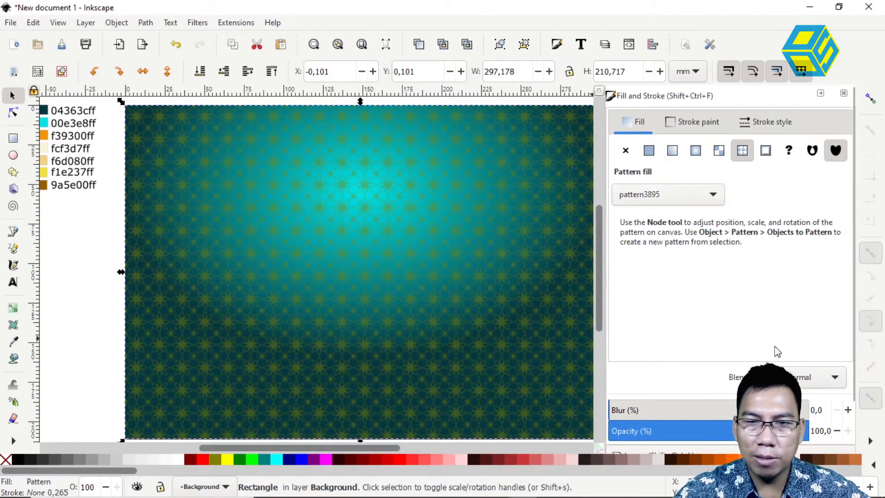
{"action": "left_click", "coordinate": [834, 379]}
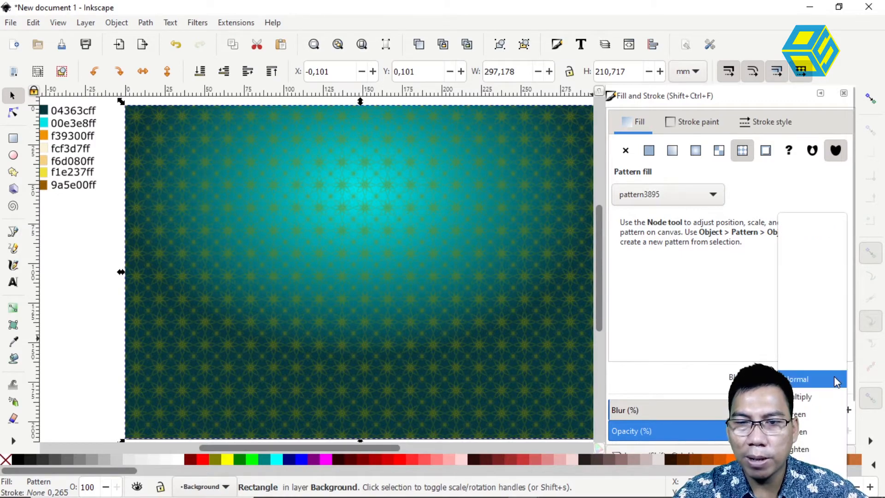
{"action": "left_click", "coordinate": [832, 413]}
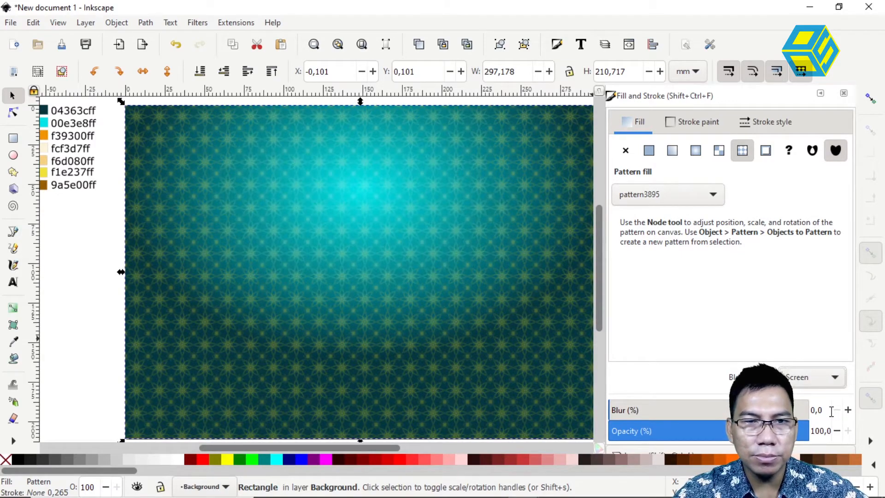
{"action": "left_click", "coordinate": [828, 376]}
{"action": "left_click", "coordinate": [824, 361]}
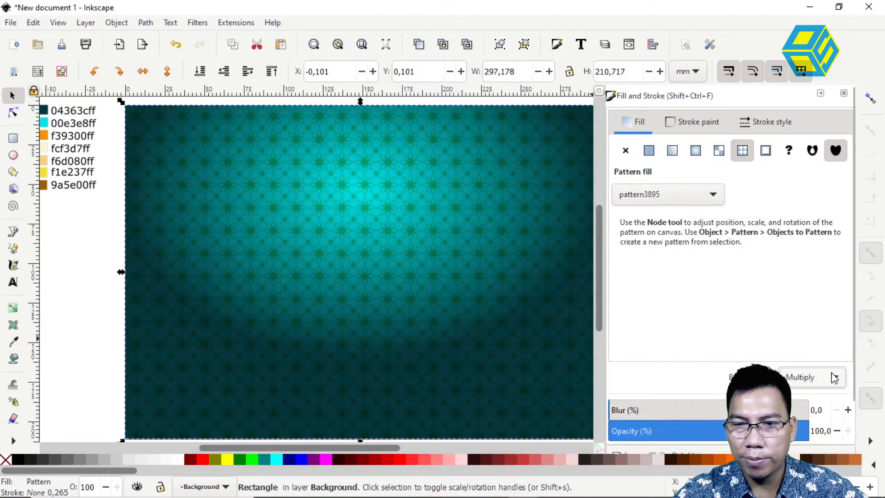
{"action": "left_click", "coordinate": [834, 377]}
{"action": "left_click", "coordinate": [812, 466]}
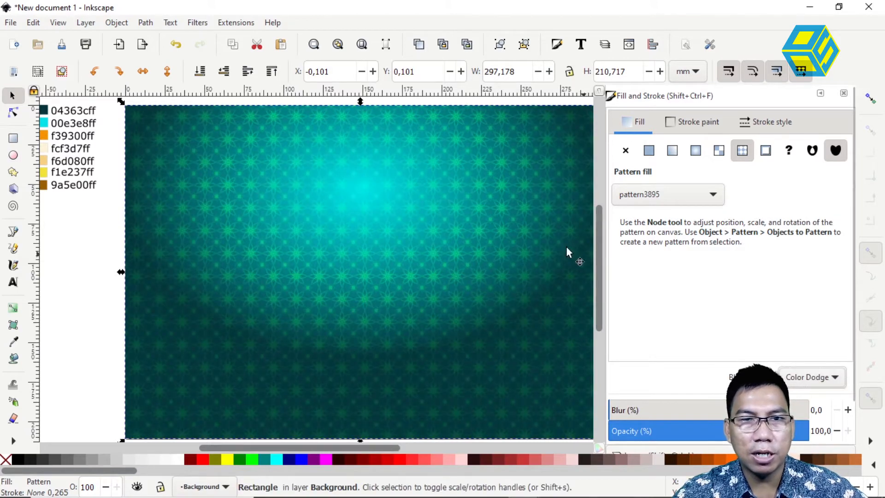
Set the pattern-filled rectangle's blend mode to Color Burn, reduce its opacity to about 28.7%, and deselect it
{"action": "left_click", "coordinate": [835, 379]}
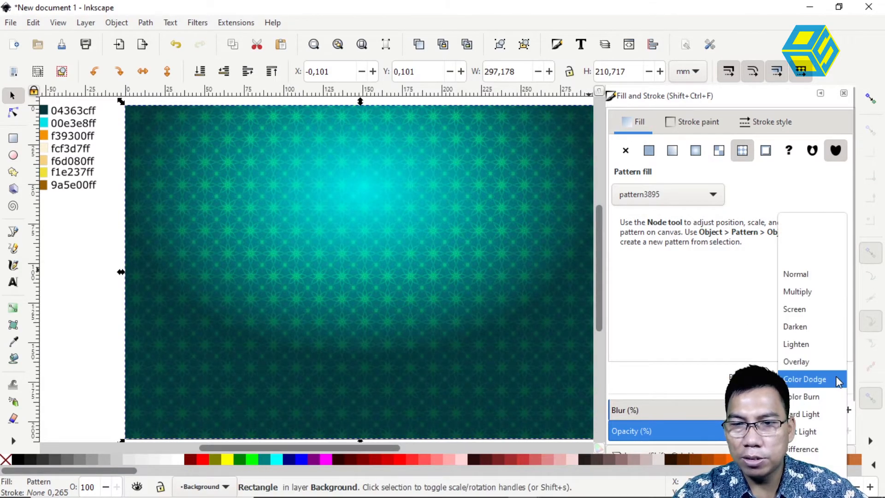
{"action": "left_click", "coordinate": [827, 397]}
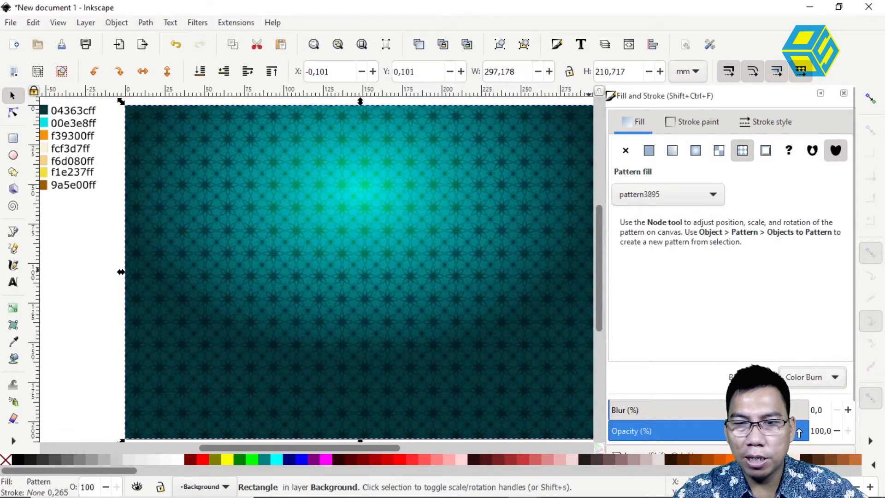
{"action": "left_click_drag", "start_coordinate": [773, 431], "coordinate": [666, 429]}
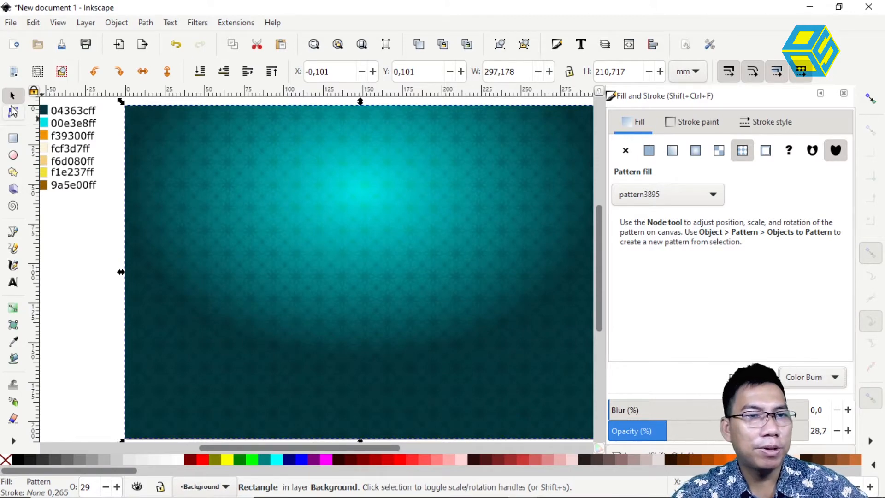
{"action": "left_click", "coordinate": [99, 220]}
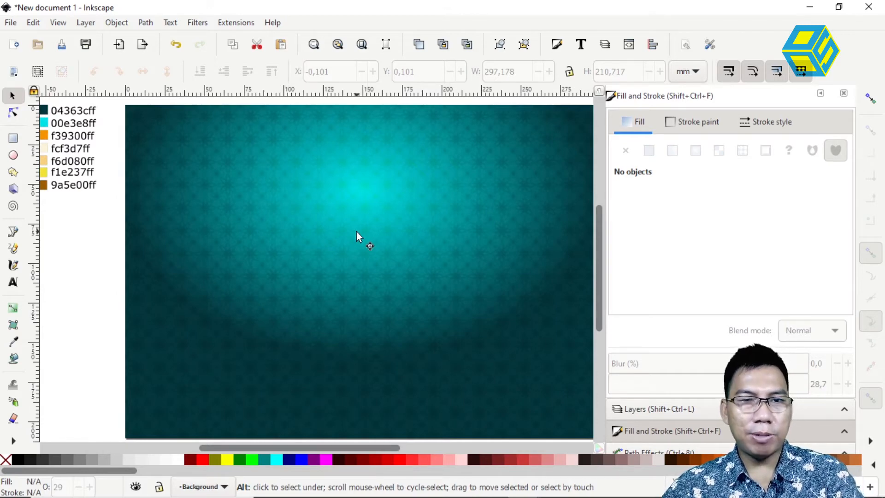
{"action": "scroll", "coordinate": [356, 231], "scroll_direction": "right", "scroll_amount": 2}
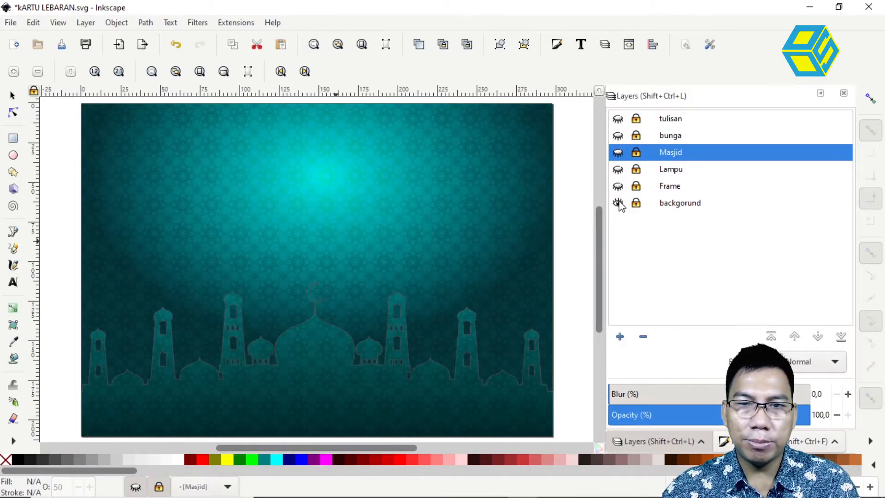
Show only the Frame layer in the reference card, unlock it, and copy the teal inner frame shape
{"action": "left_click", "coordinate": [618, 204]}
{"action": "left_click", "coordinate": [618, 186]}
{"action": "left_click", "coordinate": [12, 96]}
{"action": "left_click_drag", "start_coordinate": [118, 114], "coordinate": [523, 381]}
{"action": "left_click", "coordinate": [636, 186]}
{"action": "left_click_drag", "start_coordinate": [114, 126], "coordinate": [266, 193]}
{"action": "left_click", "coordinate": [318, 224]}
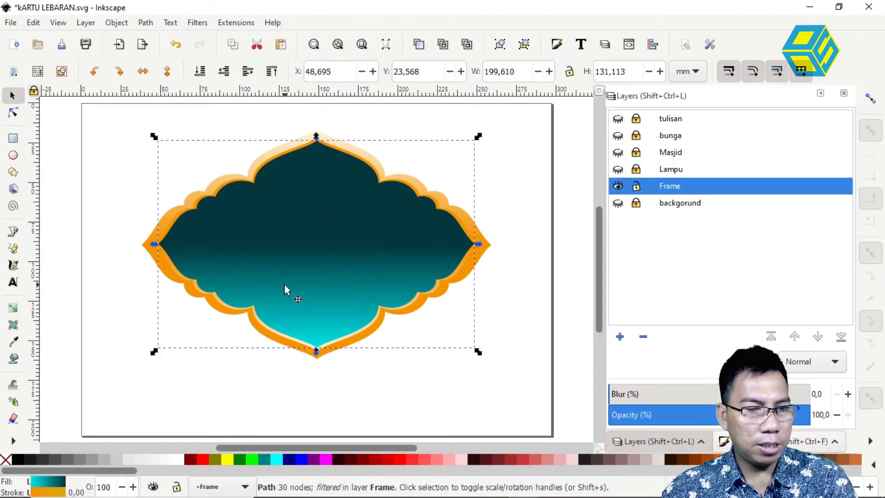
Switch to the new document, add a layer named Frame above Background, and lock the Background layer
{"action": "key", "text": "alt+Tab"}
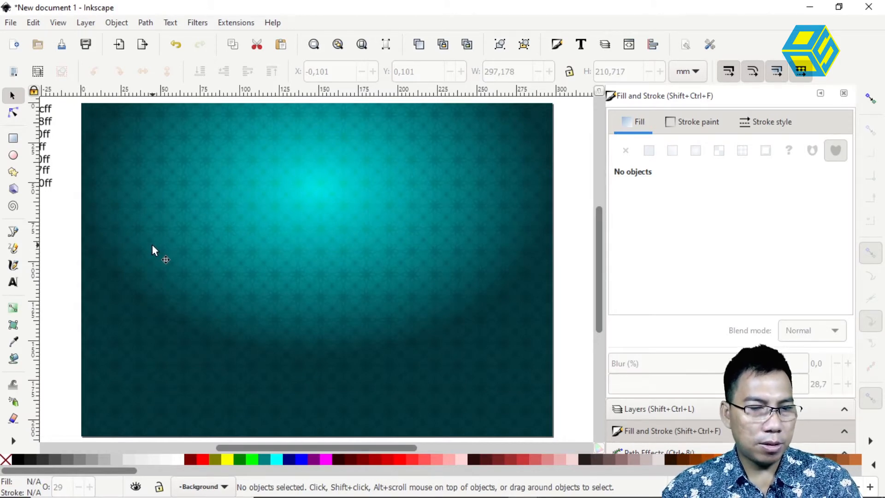
{"action": "key", "text": "ctrl"}
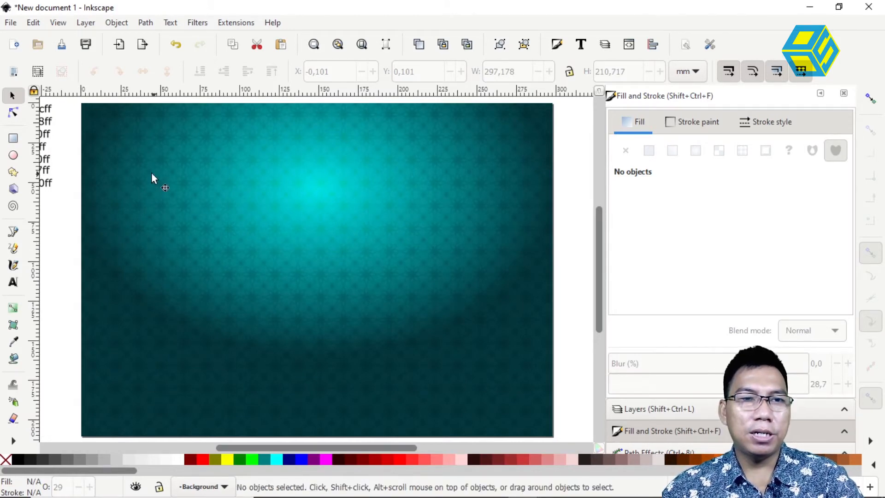
{"action": "left_click", "coordinate": [633, 410]}
{"action": "left_click", "coordinate": [623, 306]}
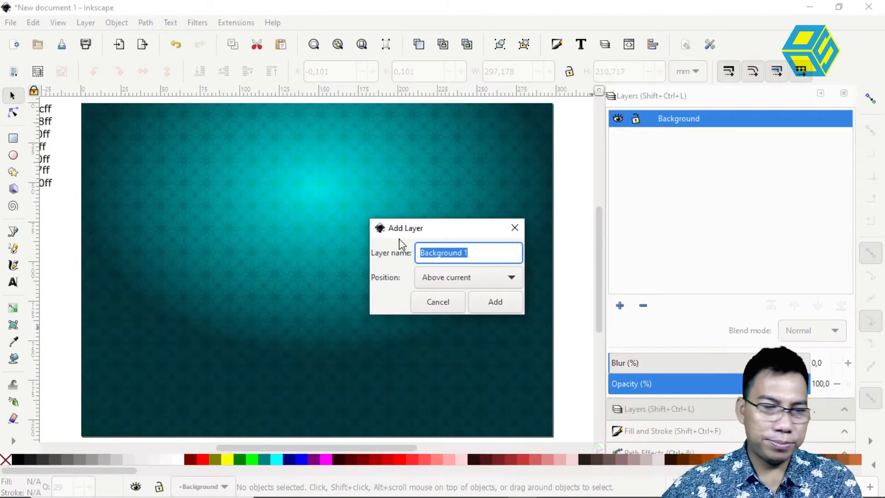
{"action": "type", "text": "Frame"}
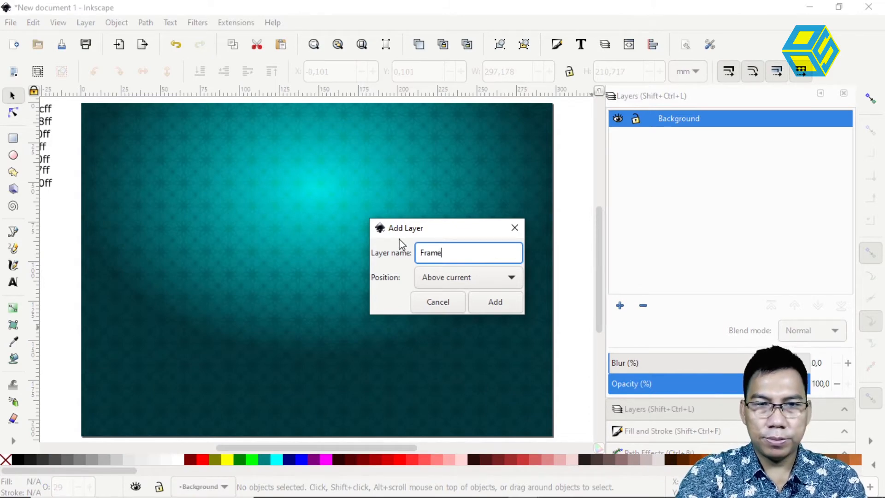
{"action": "key", "text": "Return"}
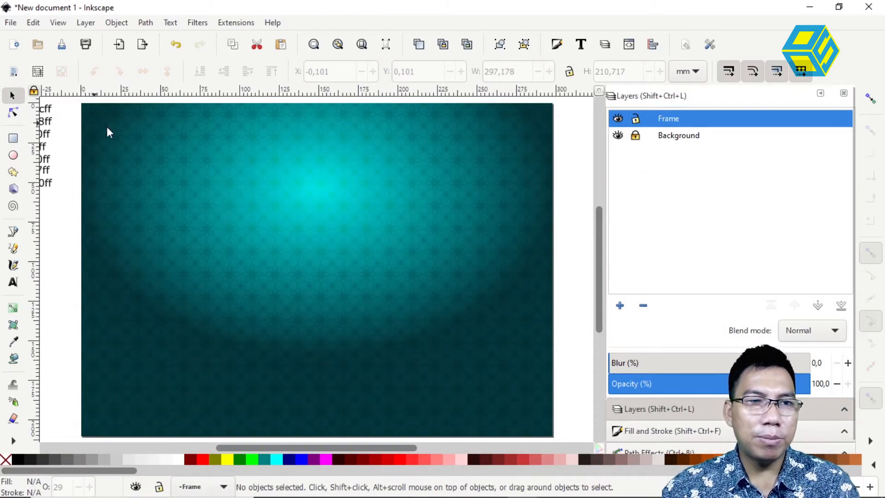
Paste the teal frame shape into the Frame layer and move it off the page to its left side
{"action": "key", "text": "ctrl+v"}
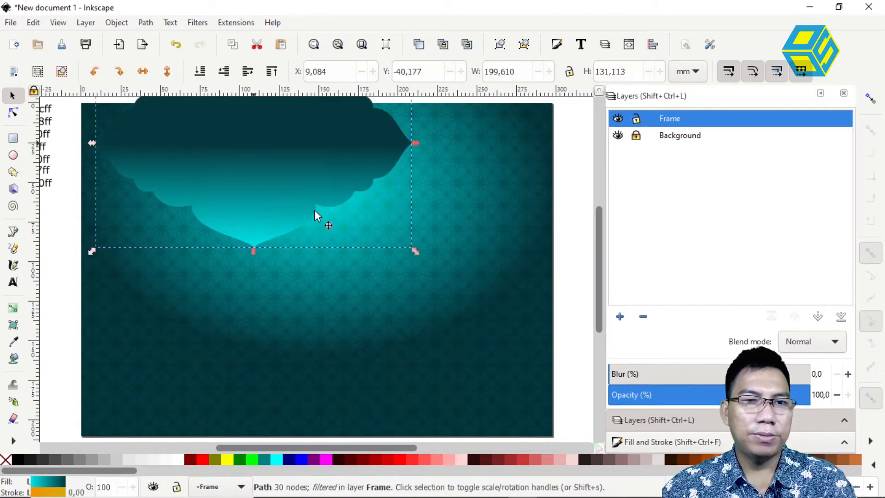
{"action": "left_click_drag", "start_coordinate": [279, 194], "coordinate": [300, 306]}
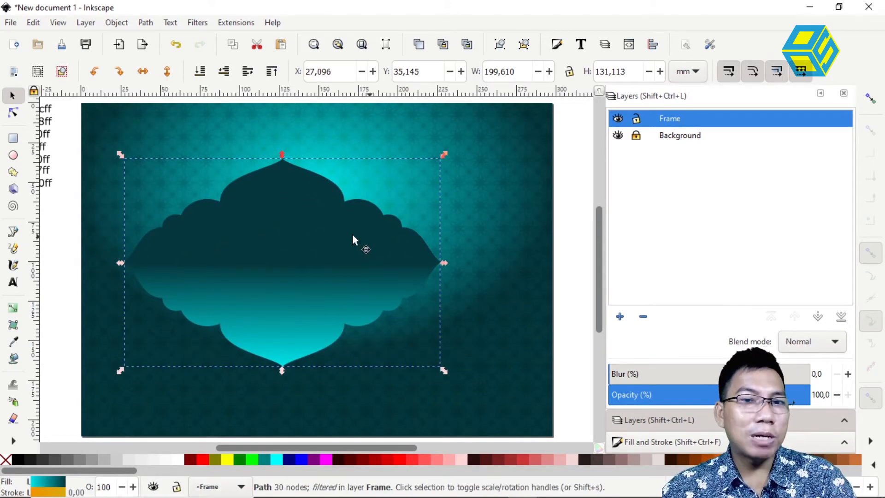
{"action": "key", "text": "space"}
{"action": "left_click_drag", "start_coordinate": [273, 247], "coordinate": [116, 274]}
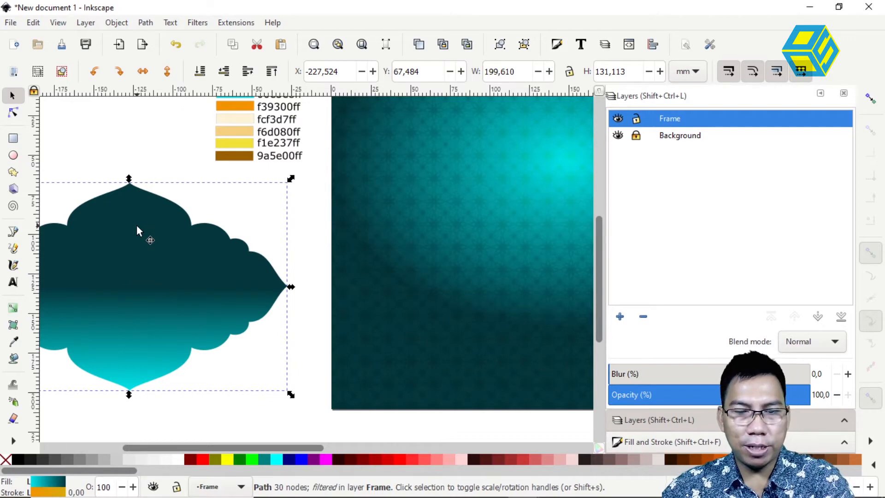
Hide the Background layer and draw a rectangle about 38.7 × 35 mm over the right half of the frame's top dome
{"action": "scroll", "coordinate": [136, 225], "scroll_direction": "up", "scroll_amount": 3}
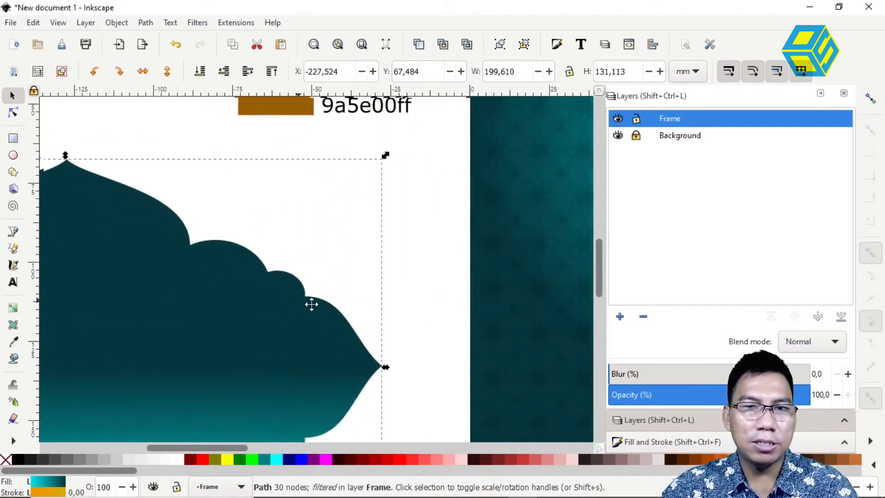
{"action": "left_click_drag", "start_coordinate": [311, 304], "coordinate": [387, 312]}
{"action": "left_click_drag", "start_coordinate": [408, 262], "coordinate": [493, 230]}
{"action": "left_click", "coordinate": [618, 136]}
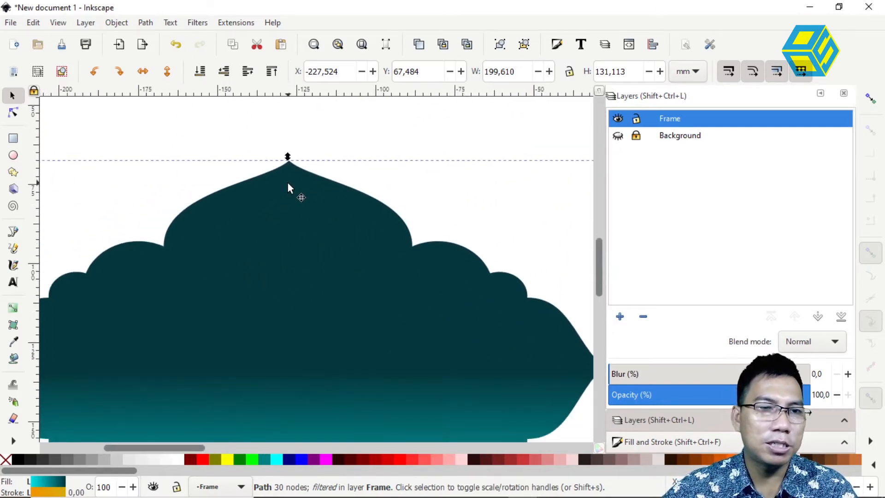
{"action": "left_click", "coordinate": [13, 138]}
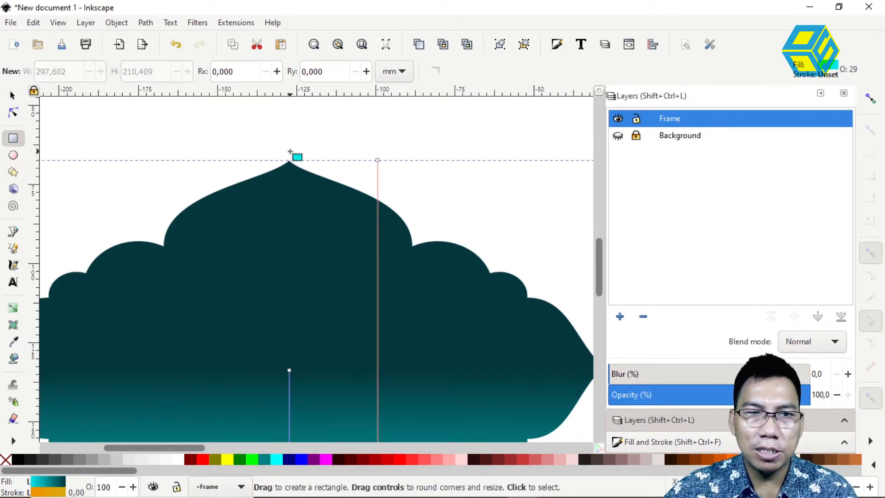
{"action": "left_click_drag", "start_coordinate": [290, 152], "coordinate": [412, 262]}
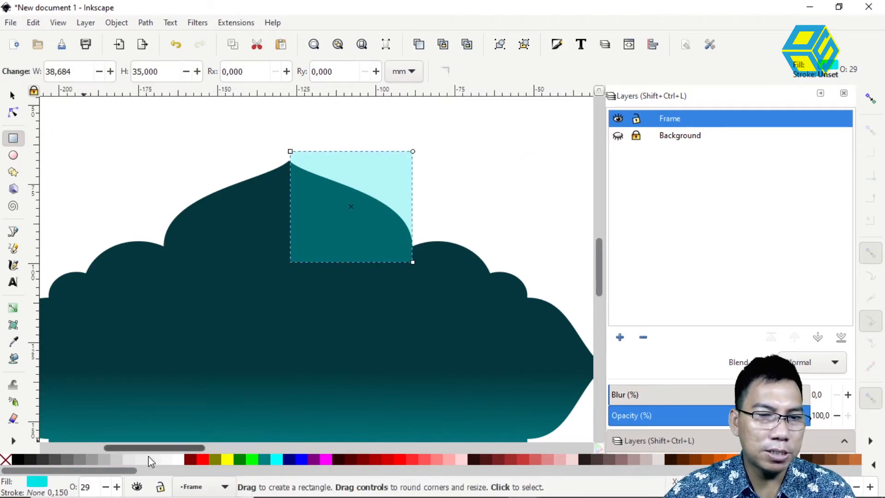
Give the rectangle a yellow stroke (ffff00ff) and remove its fill
{"action": "left_click", "coordinate": [228, 460], "text": "shift"}
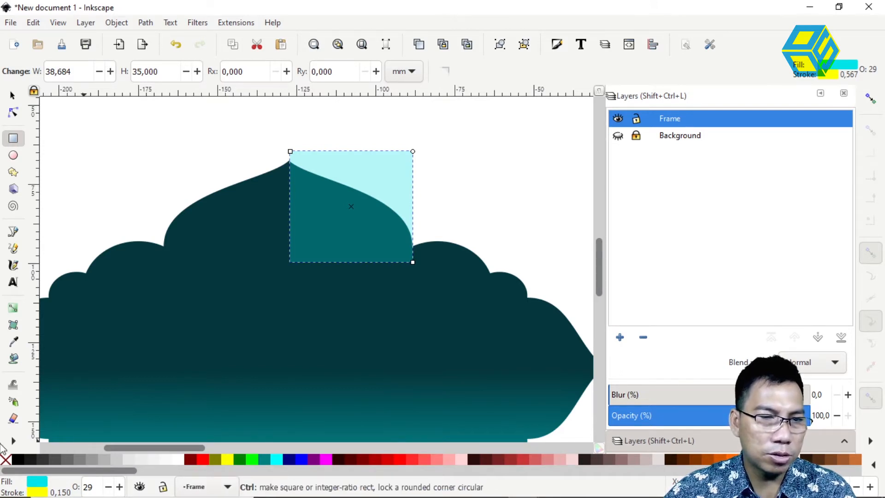
{"action": "left_click", "coordinate": [7, 460]}
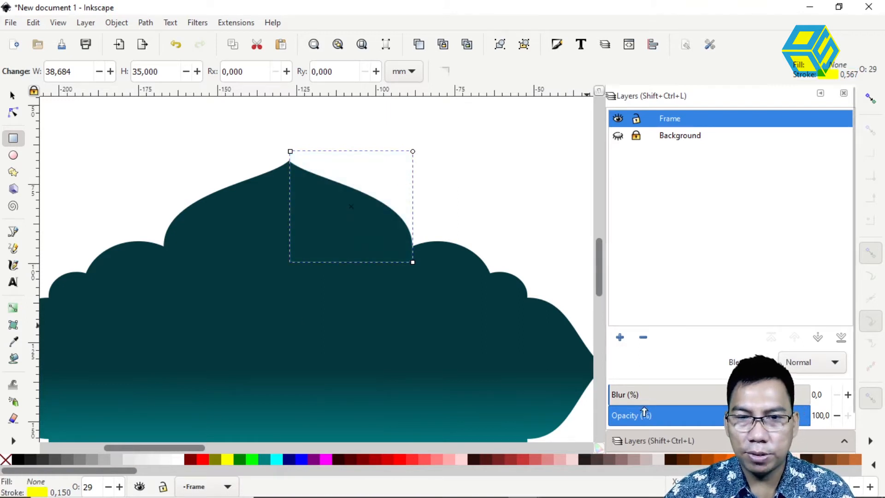
{"action": "left_click", "coordinate": [644, 441]}
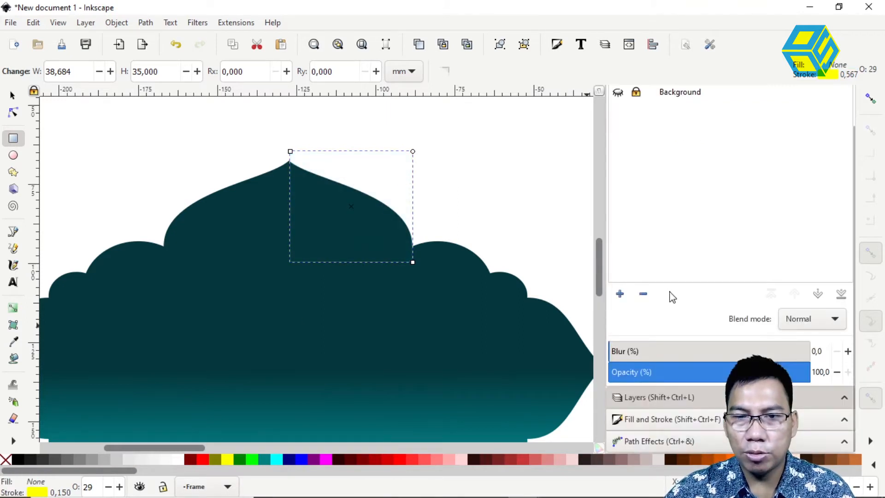
{"action": "left_click", "coordinate": [652, 420]}
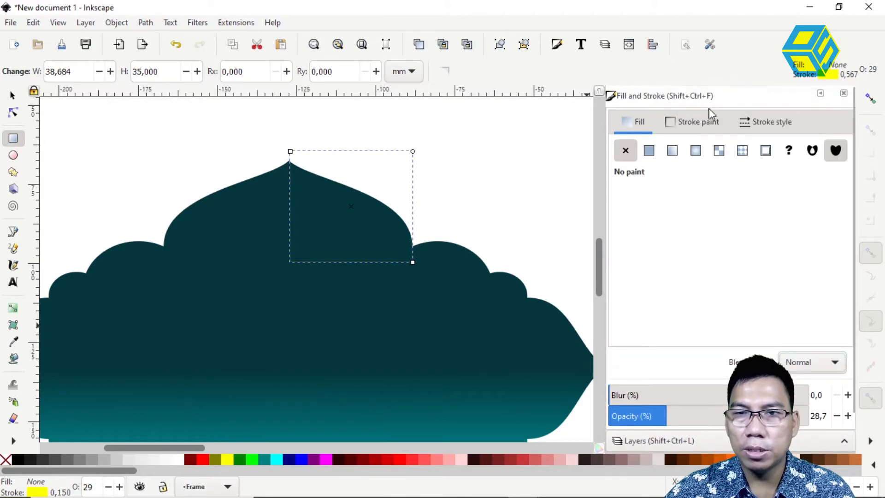
{"action": "left_click", "coordinate": [710, 126]}
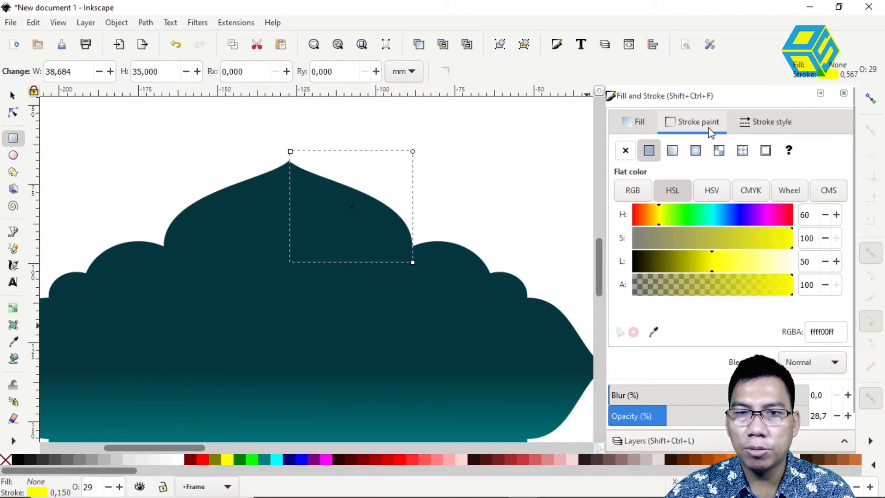
Increase the rectangle's stroke width to 0.95 mm
{"action": "left_click", "coordinate": [765, 122]}
{"action": "left_click", "coordinate": [701, 151]}
{"action": "left_click", "coordinate": [702, 151]}
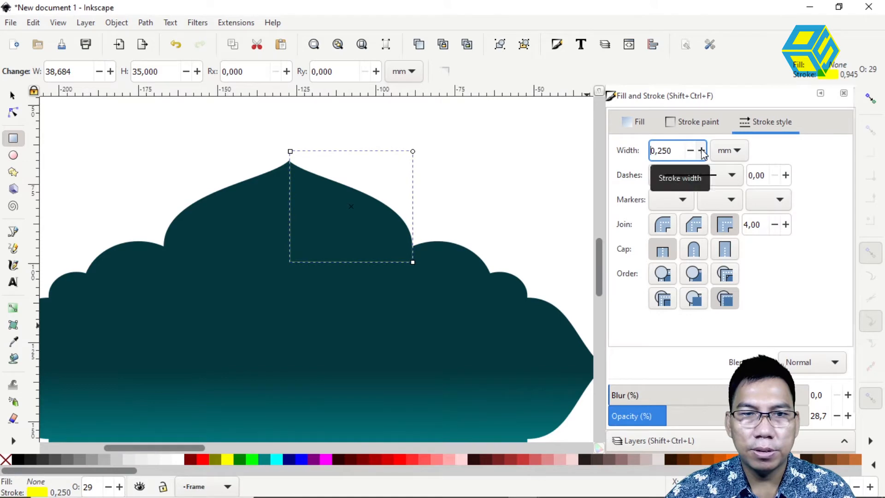
{"action": "left_click", "coordinate": [701, 151]}
{"action": "left_click", "coordinate": [701, 151]}
{"action": "left_click", "coordinate": [702, 151]}
{"action": "left_click", "coordinate": [702, 151]}
{"action": "left_click", "coordinate": [701, 151]}
{"action": "left_click", "coordinate": [701, 150]}
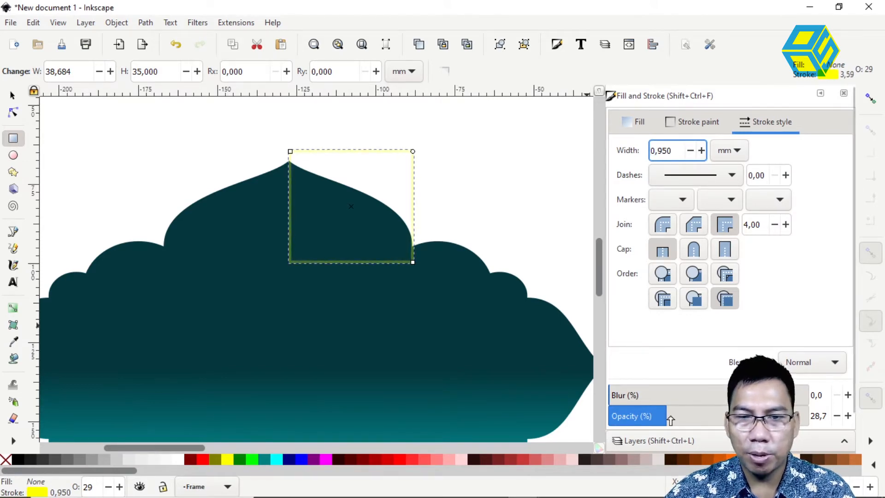
Set the rectangle's opacity to 100% and its stroke width to 0.25 mm, and deselect it
{"action": "left_click_drag", "start_coordinate": [664, 416], "coordinate": [841, 417]}
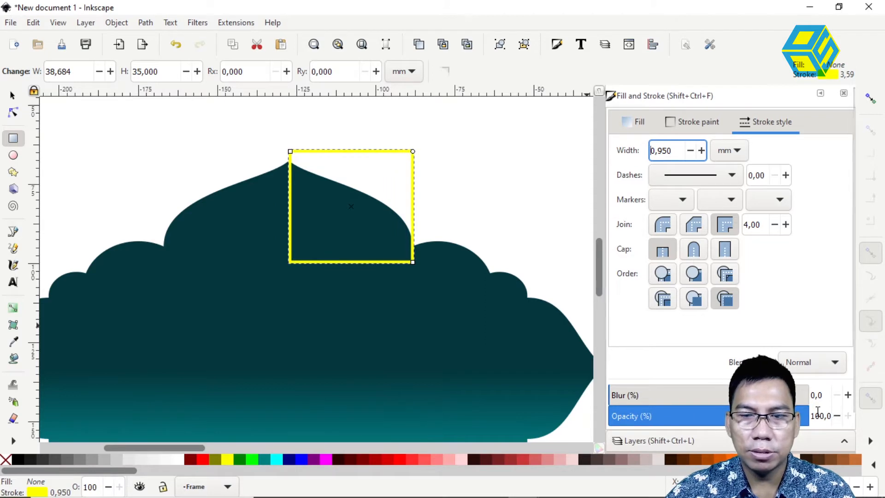
{"action": "left_click", "coordinate": [12, 95]}
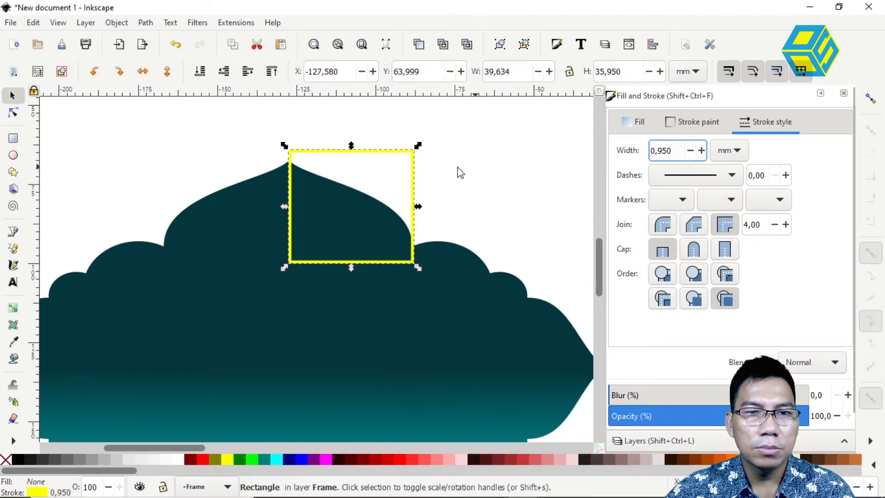
{"action": "left_click", "coordinate": [474, 172]}
{"action": "left_click", "coordinate": [415, 165]}
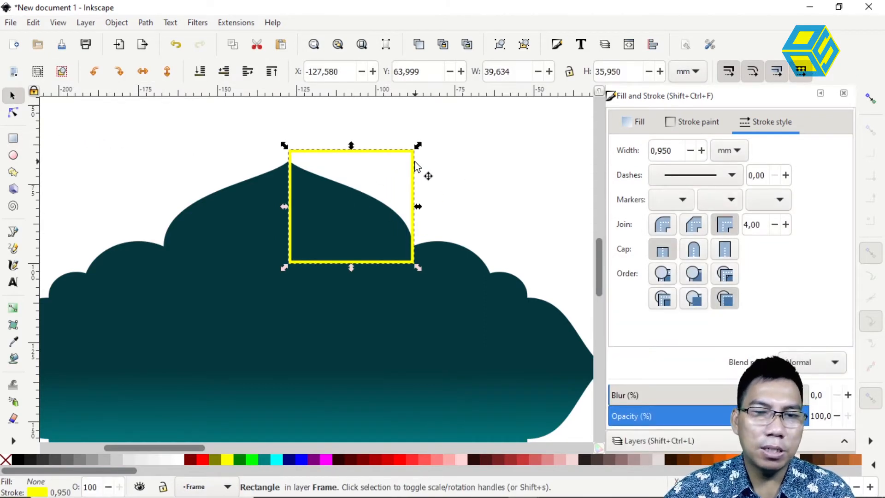
{"action": "left_click", "coordinate": [690, 151]}
{"action": "left_click", "coordinate": [689, 150]}
{"action": "left_click", "coordinate": [690, 150]}
{"action": "left_click", "coordinate": [690, 150]}
{"action": "left_click", "coordinate": [690, 150]}
{"action": "left_click", "coordinate": [690, 150]}
{"action": "left_click", "coordinate": [690, 151]}
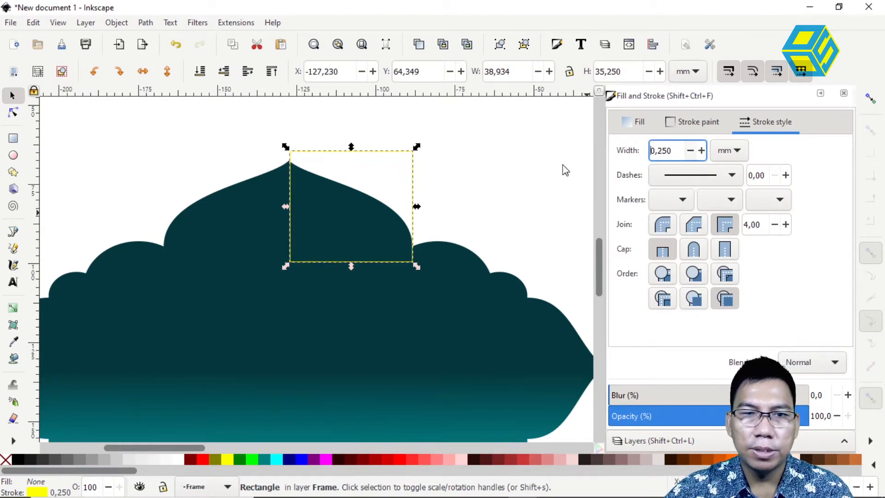
{"action": "left_click", "coordinate": [463, 194]}
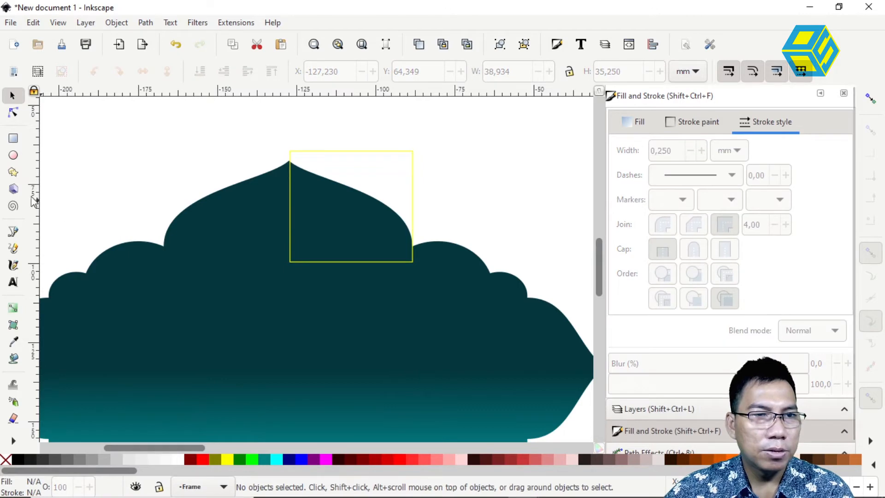
Draw a circle about 31 mm across over the lobe right of the dome, and fit it to the lobe's arc at about 33 mm
{"action": "left_click", "coordinate": [12, 154]}
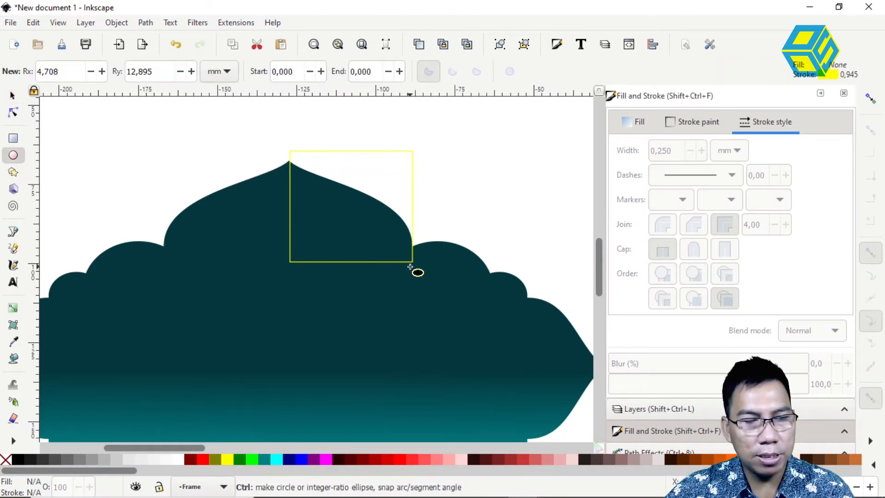
{"action": "left_click_drag", "start_coordinate": [400, 251], "coordinate": [503, 355]}
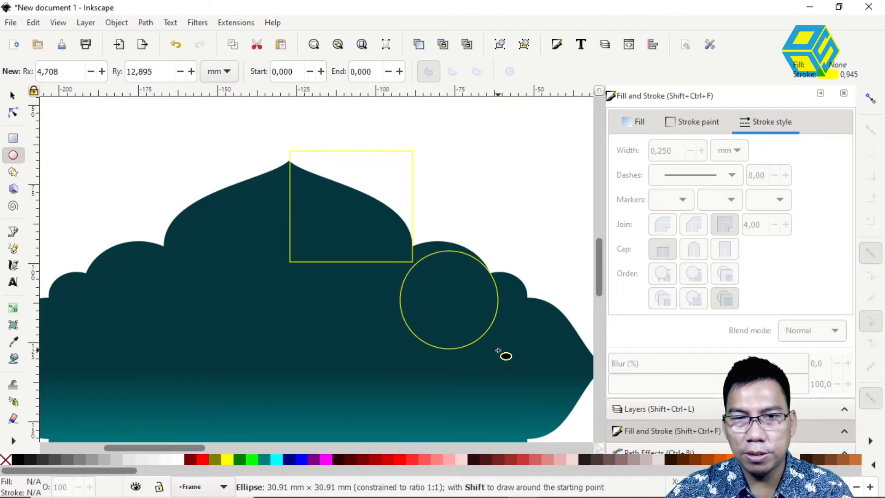
{"action": "left_click", "coordinate": [12, 95]}
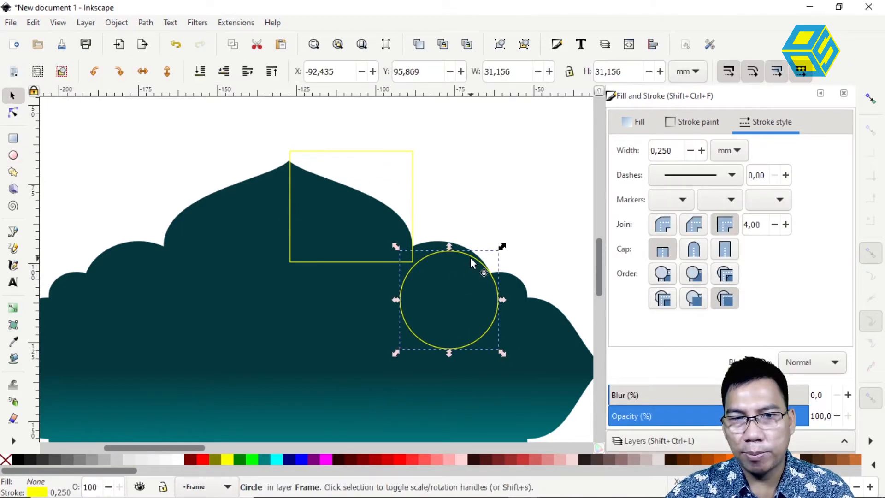
{"action": "left_click_drag", "start_coordinate": [471, 259], "coordinate": [457, 247]}
{"action": "left_click_drag", "start_coordinate": [488, 339], "coordinate": [494, 348]}
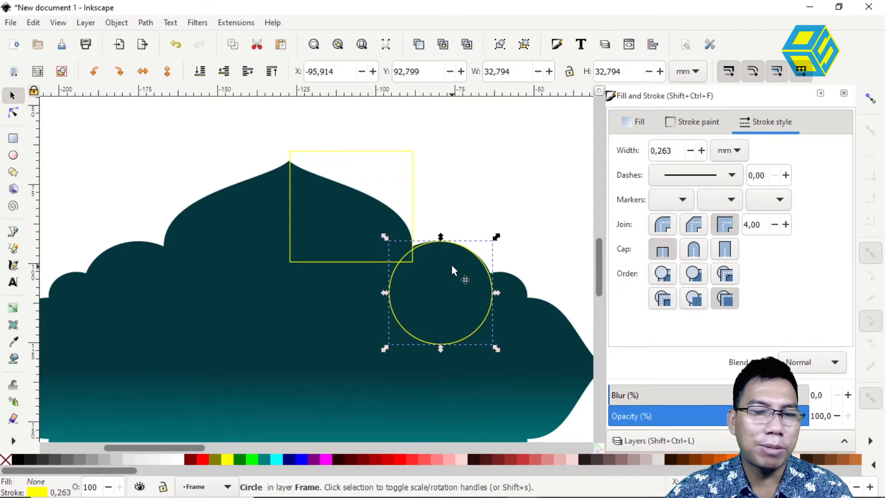
Draw a smaller circle about 17.5 mm across over the frame's next, smaller lobe on the right
{"action": "mouse_move", "coordinate": [433, 211]}
{"action": "left_mouse_down"}
{"action": "mouse_move", "coordinate": [398, 244]}
{"action": "mouse_move", "coordinate": [314, 164]}
{"action": "left_mouse_up"}
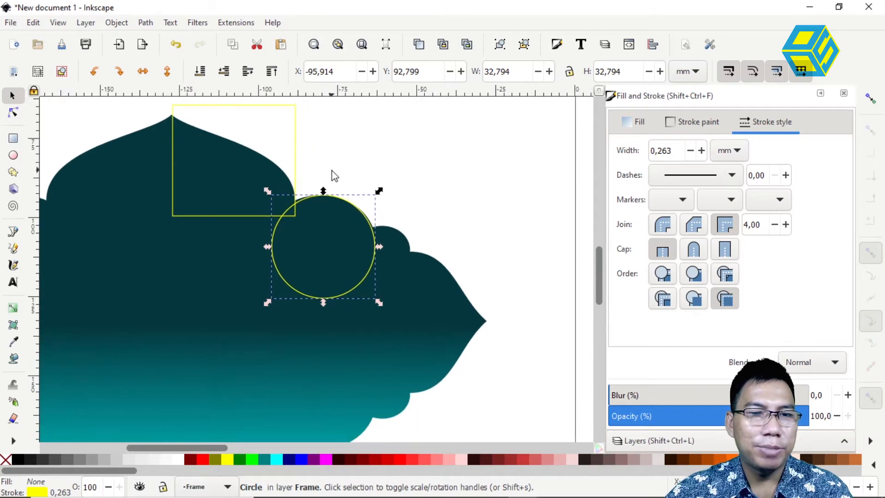
{"action": "left_click", "coordinate": [13, 156]}
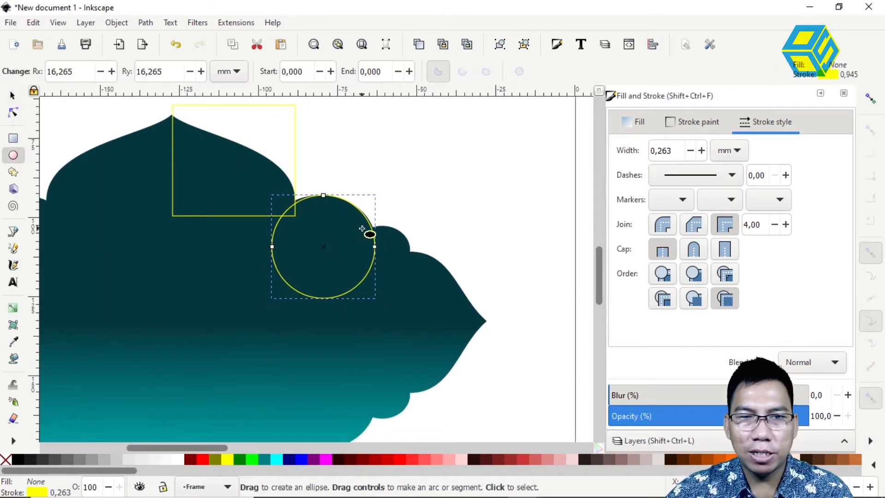
{"action": "left_click_drag", "start_coordinate": [357, 226], "coordinate": [409, 282]}
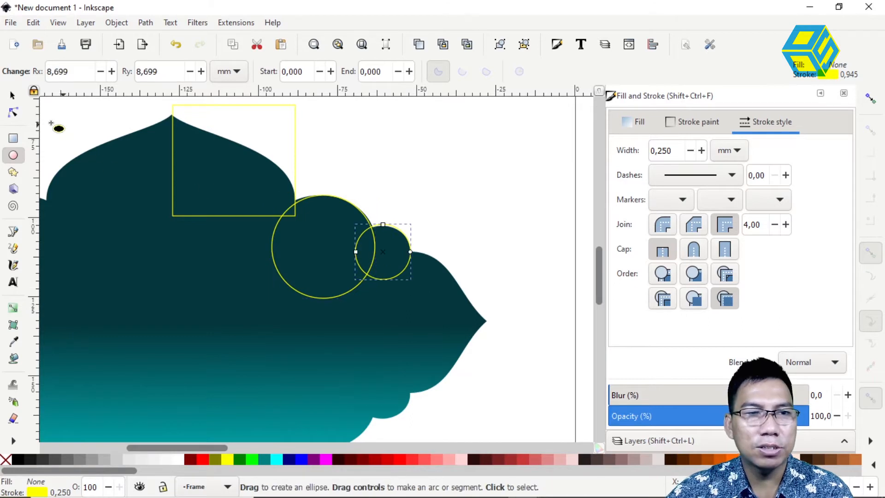
{"action": "left_click", "coordinate": [12, 96]}
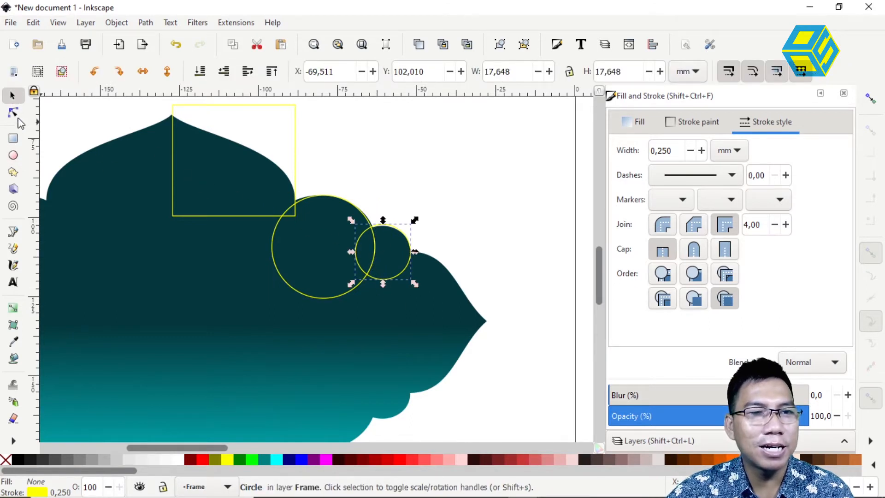
Draw a rectangle about 27 × 21.5 mm over the upper half of the frame's pointed right end
{"action": "left_click", "coordinate": [12, 138]}
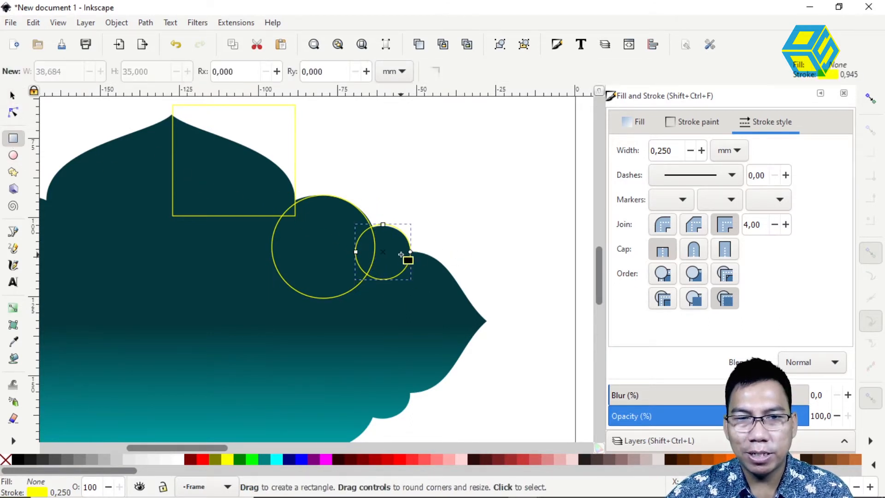
{"action": "left_click_drag", "start_coordinate": [400, 252], "coordinate": [486, 321]}
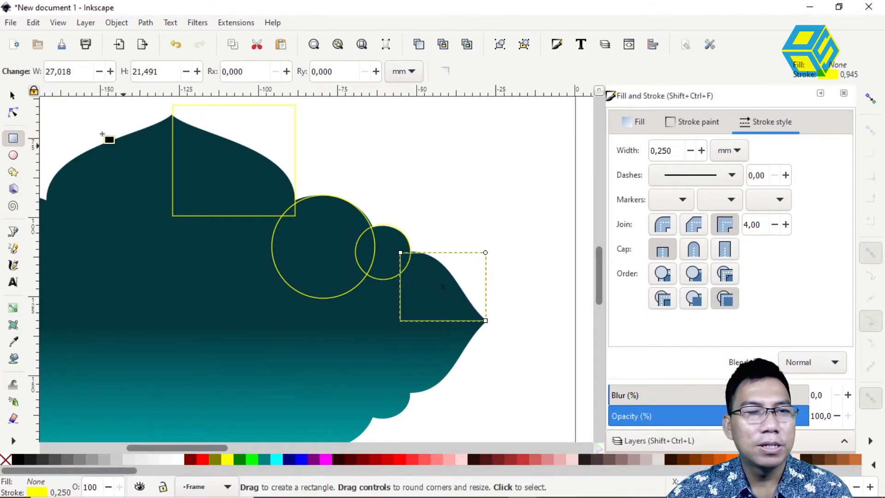
Delete the teal reference frame shape behind the yellow rectangles and circles
{"action": "left_click", "coordinate": [12, 95]}
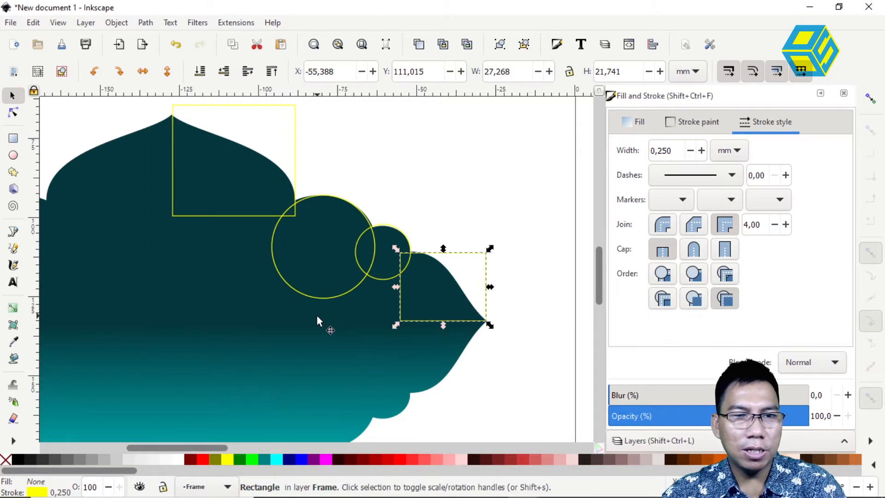
{"action": "left_click", "coordinate": [255, 297]}
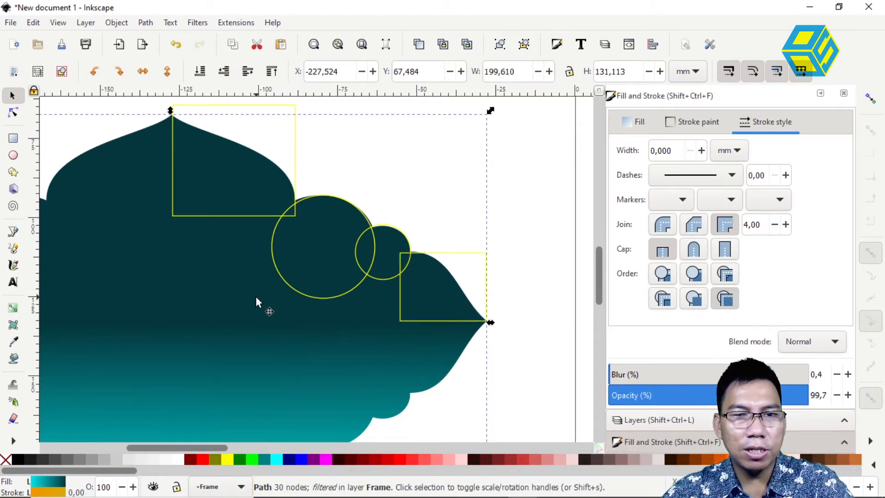
{"action": "key", "text": "Delete"}
{"action": "scroll", "coordinate": [314, 328], "scroll_direction": "up", "scroll_amount": 3}
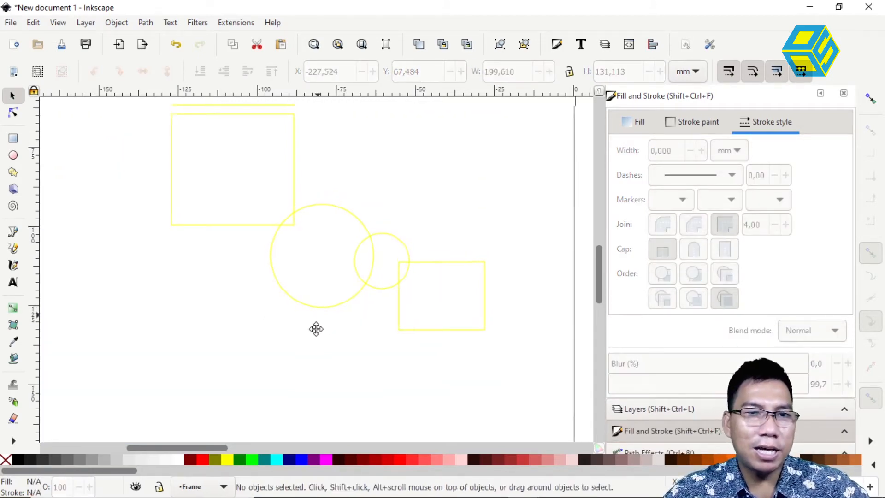
Set the stroke colour of both rectangles and both circles to red, keeping them unfilled, and deselect them
{"action": "left_click_drag", "start_coordinate": [128, 119], "coordinate": [537, 405]}
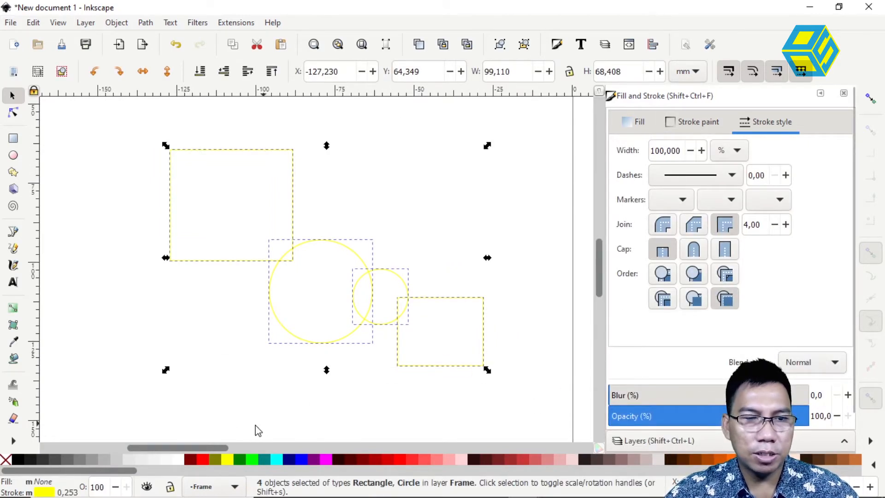
{"action": "left_click", "coordinate": [203, 458]}
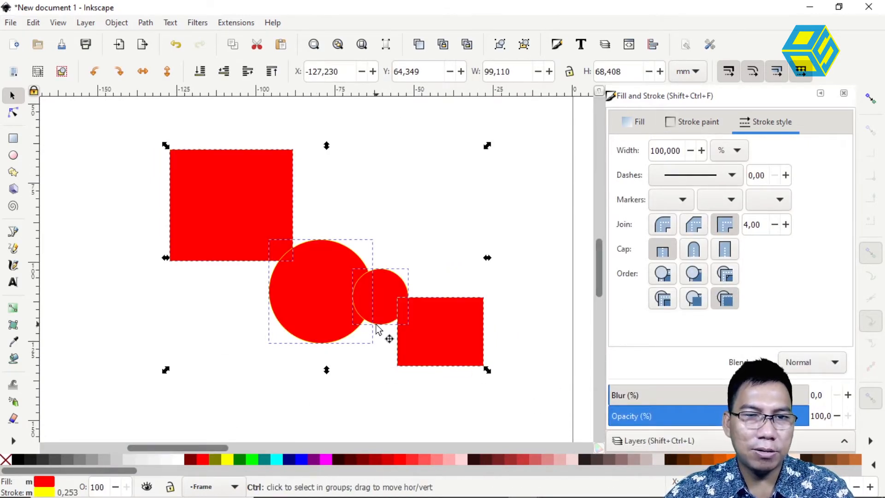
{"action": "key", "text": "ctrl+z"}
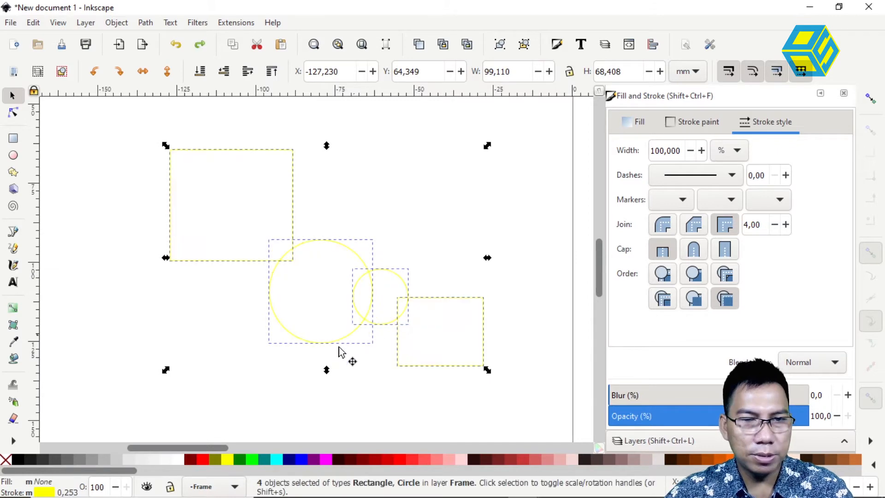
{"action": "left_click", "coordinate": [203, 457], "text": "shift"}
{"action": "left_click", "coordinate": [464, 253]}
{"action": "scroll", "coordinate": [485, 254], "scroll_direction": "right", "scroll_amount": 1}
{"action": "scroll", "coordinate": [485, 254], "scroll_direction": "right", "scroll_amount": 1}
Unite the two rectangles and two circles into a single path with Union
{"action": "left_click_drag", "start_coordinate": [127, 136], "coordinate": [490, 398]}
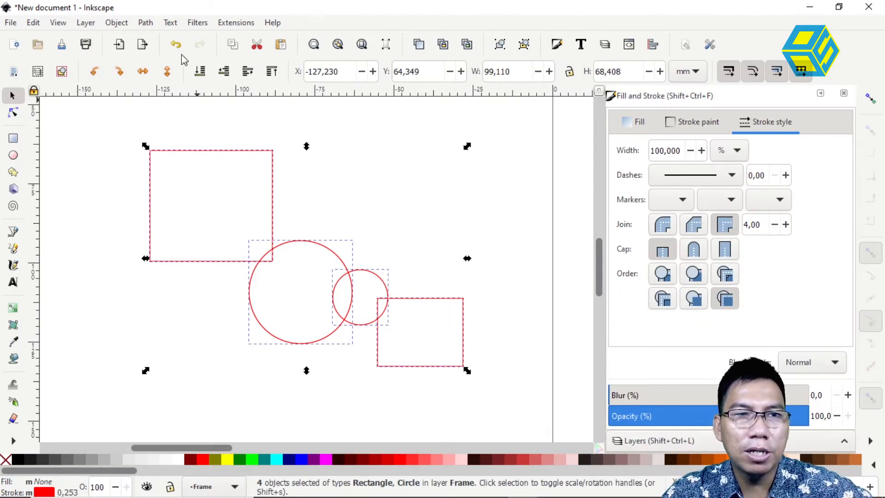
{"action": "left_click", "coordinate": [145, 23]}
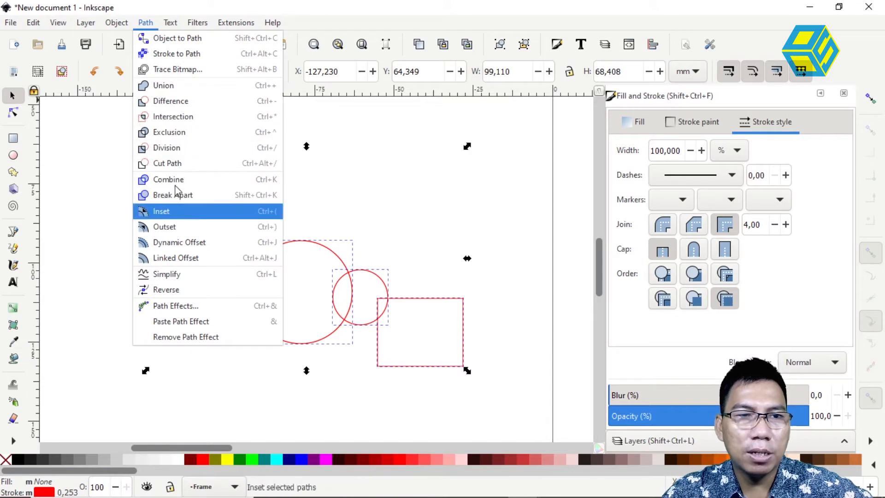
{"action": "left_click", "coordinate": [175, 87]}
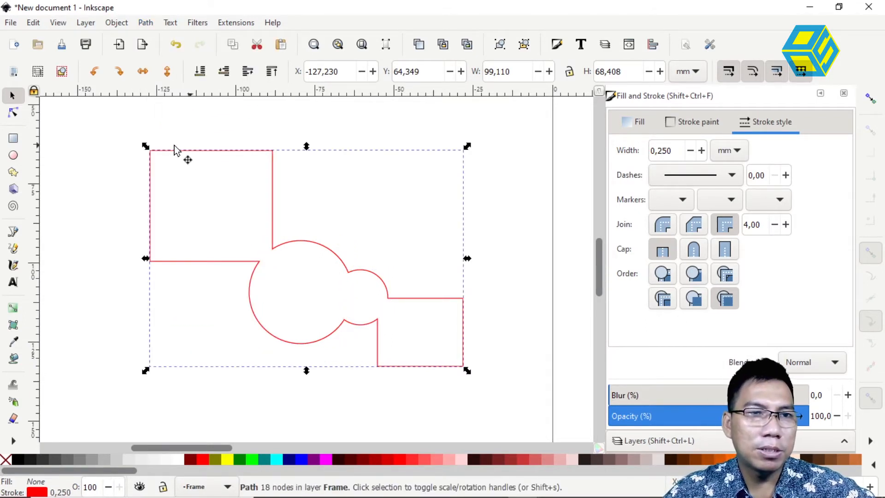
Delete the upper-right corner node of both the large and the small rectangle portions of the united path
{"action": "left_click", "coordinate": [12, 112]}
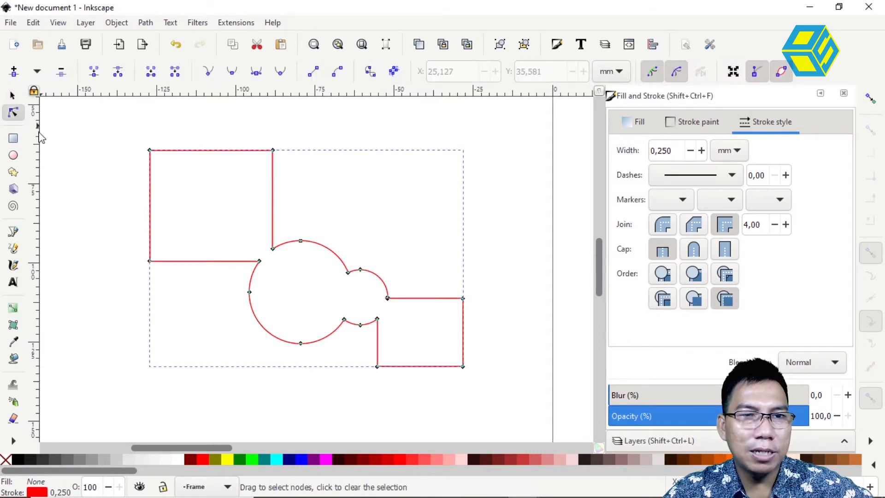
{"action": "left_click", "coordinate": [285, 143]}
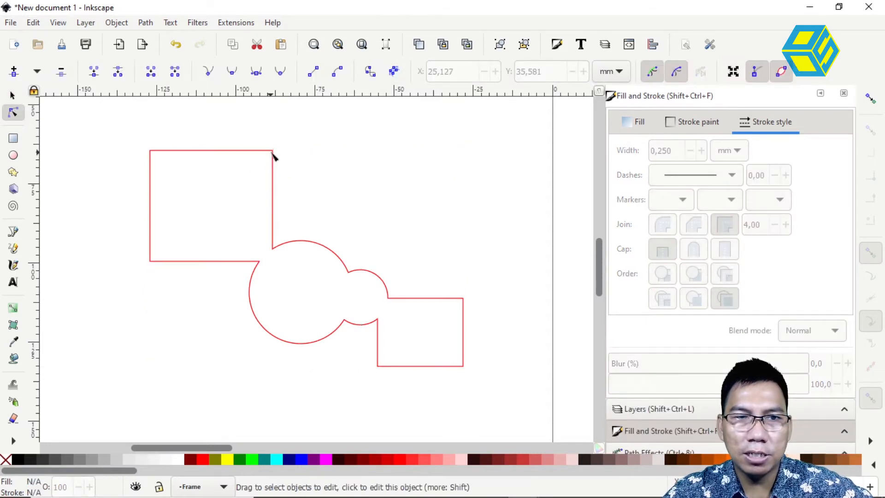
{"action": "left_click", "coordinate": [282, 248]}
{"action": "left_click", "coordinate": [273, 150]}
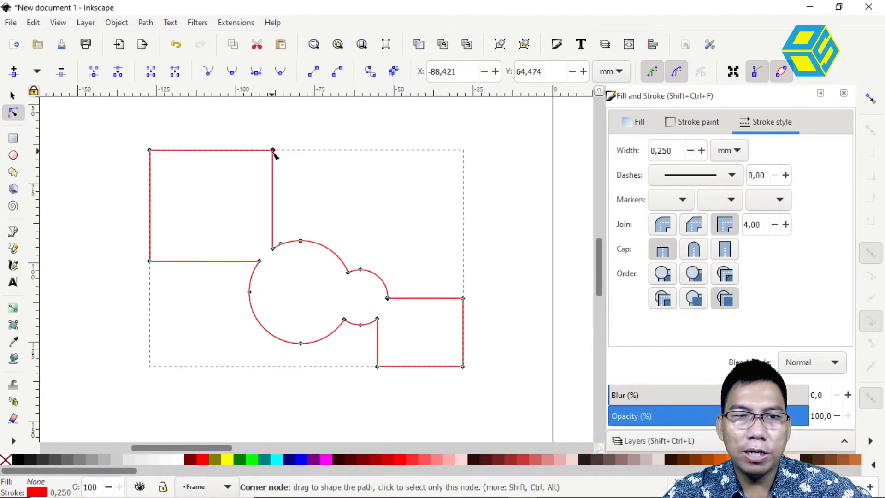
{"action": "left_click", "coordinate": [61, 72]}
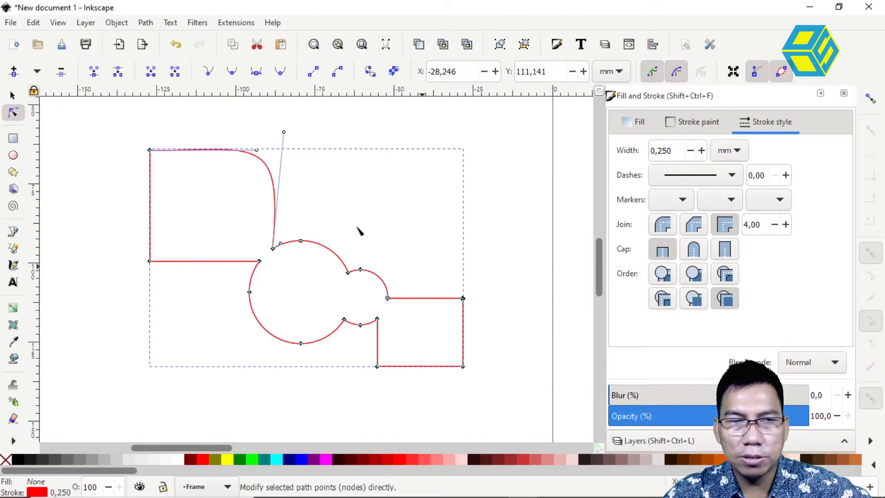
{"action": "left_click", "coordinate": [58, 73]}
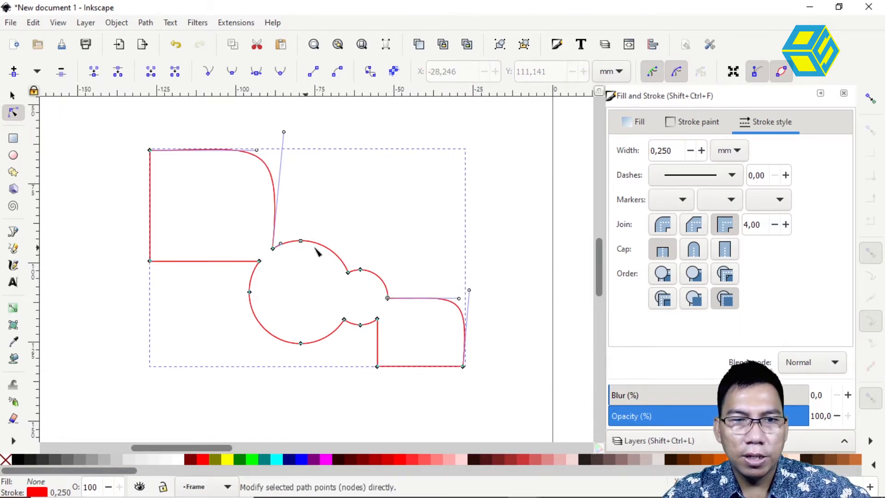
Adjust the handles of the large rectangle's rounded edge to form an S-shaped half dome rising to a point
{"action": "left_click_drag", "start_coordinate": [258, 211], "coordinate": [326, 244]}
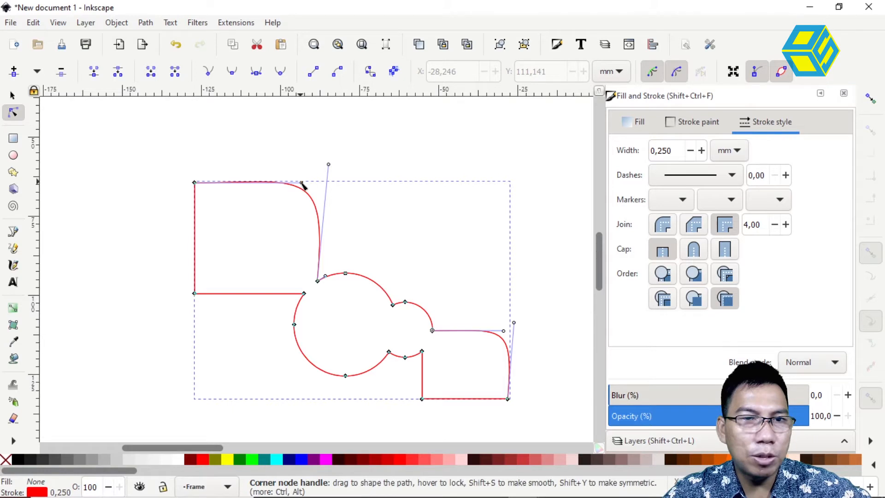
{"action": "left_click_drag", "start_coordinate": [302, 183], "coordinate": [218, 218]}
{"action": "left_click_drag", "start_coordinate": [328, 166], "coordinate": [316, 226]}
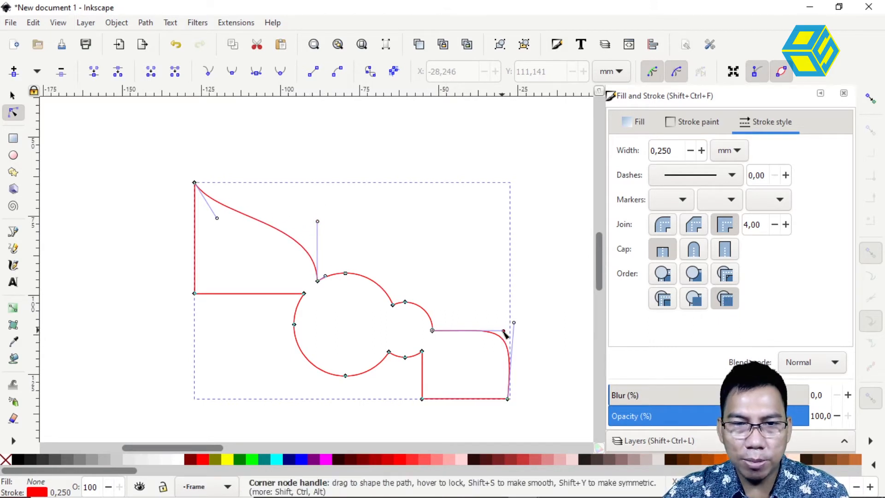
Adjust the handles of the small rectangle's rounded edge to form a curve tapering to the frame's pointed right end, and deselect the path
{"action": "left_click_drag", "start_coordinate": [513, 323], "coordinate": [479, 368]}
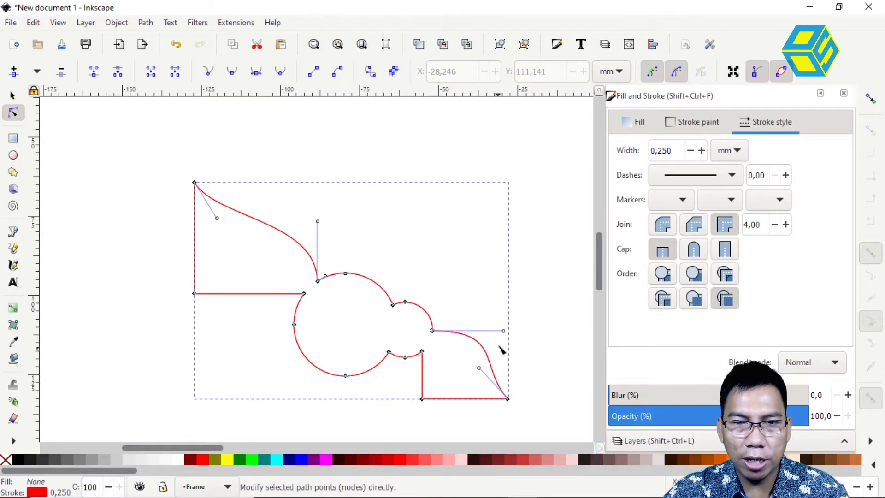
{"action": "left_click_drag", "start_coordinate": [503, 330], "coordinate": [474, 332]}
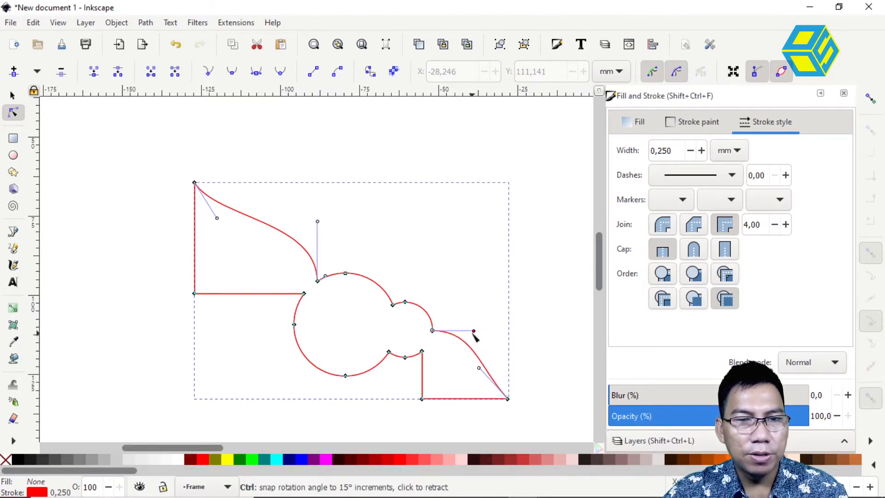
{"action": "left_click", "coordinate": [12, 95]}
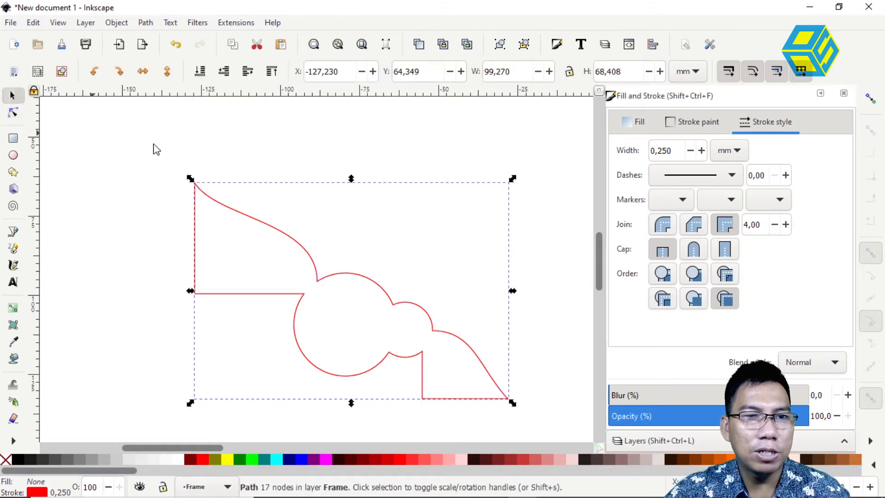
{"action": "left_click", "coordinate": [383, 225]}
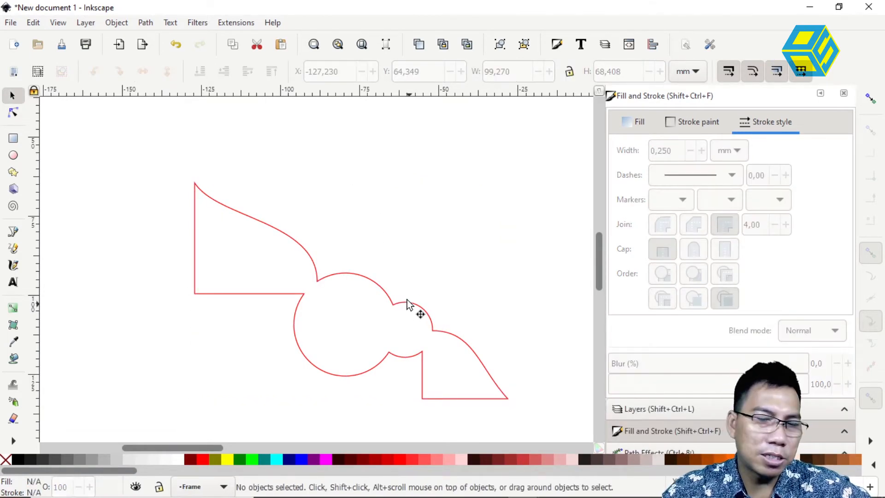
Duplicate the half-frame outline and flip the copy horizontally
{"action": "left_click", "coordinate": [410, 303]}
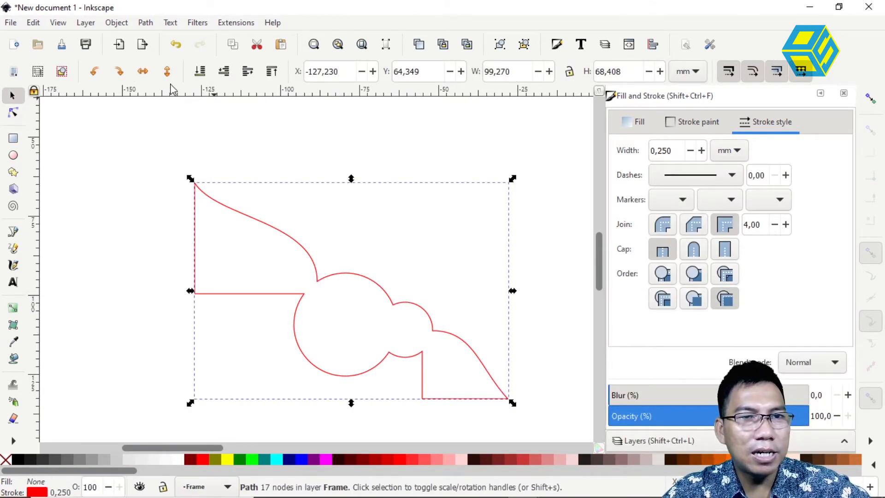
{"action": "key", "text": "ctrl"}
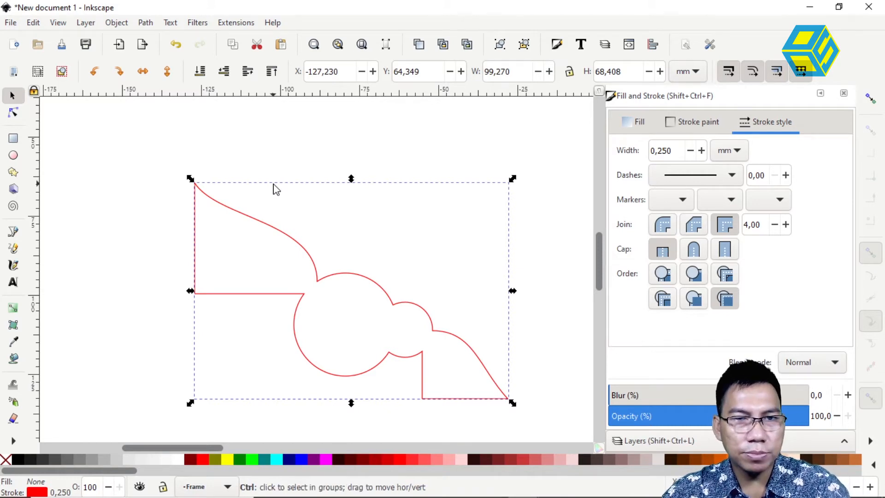
{"action": "left_click", "coordinate": [143, 72]}
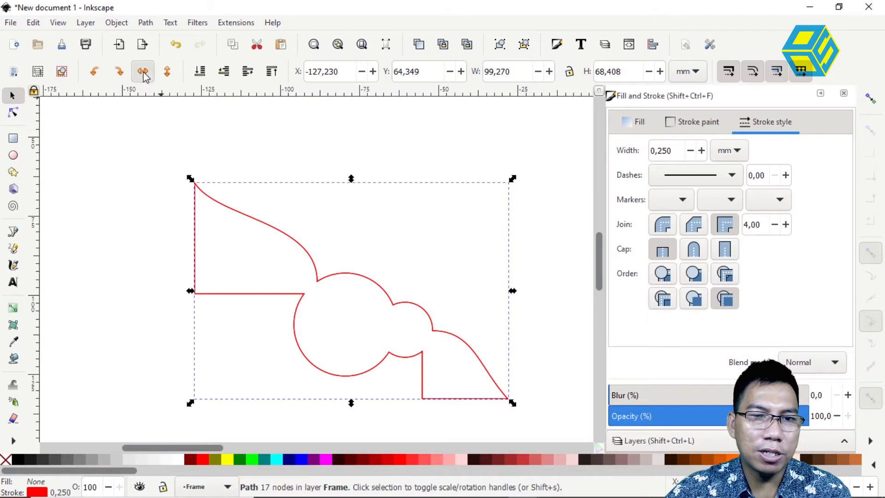
Move the mirrored copy left to X about -225.66 mm so its straight edge slightly overlaps the original half's edge
{"action": "key", "text": "Left"}
{"action": "key", "text": "Left"}
{"action": "key", "text": "Left"}
{"action": "key", "text": "Left"}
{"action": "key", "text": "Left"}
{"action": "key", "text": "Left"}
{"action": "key", "text": "Left"}
{"action": "key", "text": "Left"}
{"action": "key", "text": "Left"}
{"action": "key", "text": "Left"}
{"action": "key", "text": "Left"}
{"action": "key", "text": "Left"}
{"action": "key", "text": "Left"}
{"action": "key", "text": "Left"}
{"action": "key", "text": "Left"}
{"action": "key", "text": "Left"}
{"action": "key", "text": "Left"}
{"action": "key", "text": "Left"}
{"action": "key", "text": "Left"}
{"action": "key", "text": "Left"}
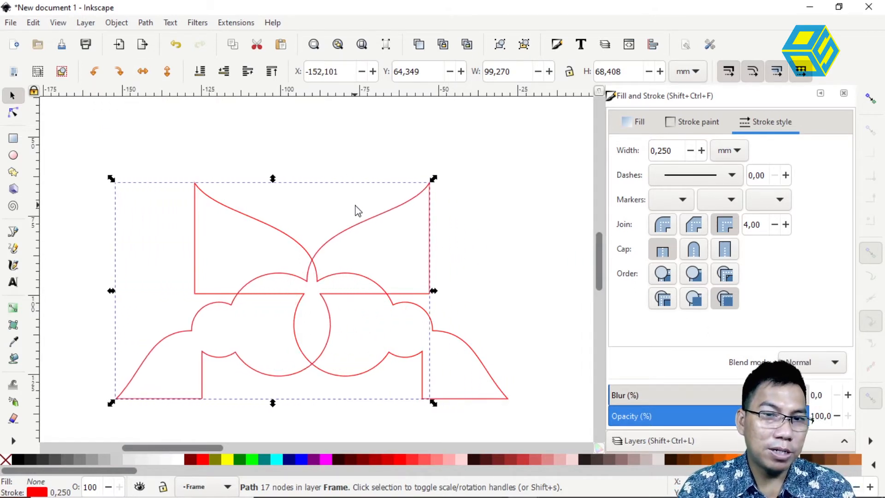
{"action": "key", "text": "Left"}
{"action": "key", "text": "Left"}
{"action": "key", "text": "Left"}
{"action": "key", "text": "Left"}
{"action": "key", "text": "Left"}
{"action": "key", "text": "Left"}
{"action": "key", "text": "Left"}
{"action": "key", "text": "Left"}
{"action": "key", "text": "Left"}
{"action": "key", "text": "Left"}
{"action": "key", "text": "Left"}
{"action": "key", "text": "Left"}
{"action": "key", "text": "Left"}
{"action": "key", "text": "Left"}
{"action": "key", "text": "Left"}
{"action": "key", "text": "Left"}
{"action": "key", "text": "Left"}
{"action": "key", "text": "Left"}
{"action": "key", "text": "Left"}
{"action": "key", "text": "Left"}
{"action": "key", "text": "Left"}
{"action": "key", "text": "Left"}
{"action": "key", "text": "Left"}
{"action": "key", "text": "Left"}
{"action": "key", "text": "Left"}
{"action": "key", "text": "Left"}
{"action": "key", "text": "Left"}
{"action": "key", "text": "Left"}
{"action": "key", "text": "Left"}
{"action": "key", "text": "Left"}
{"action": "key", "text": "Left"}
{"action": "key", "text": "Left"}
{"action": "key", "text": "Left"}
{"action": "key", "text": "Left"}
{"action": "key", "text": "Left"}
{"action": "key", "text": "Left"}
{"action": "key", "text": "Left"}
{"action": "key", "text": "Left"}
{"action": "key", "text": "Left"}
{"action": "key", "text": "Left"}
{"action": "key", "text": "Left"}
{"action": "key", "text": "Left"}
{"action": "key", "text": "Left"}
{"action": "key", "text": "Left"}
{"action": "key", "text": "Left"}
{"action": "key", "text": "Left"}
{"action": "key", "text": "Left"}
{"action": "key", "text": "Left"}
{"action": "key", "text": "Left"}
{"action": "key", "text": "Left"}
{"action": "key", "text": "Left"}
{"action": "key", "text": "Left"}
{"action": "key", "text": "Left"}
{"action": "key", "text": "Left"}
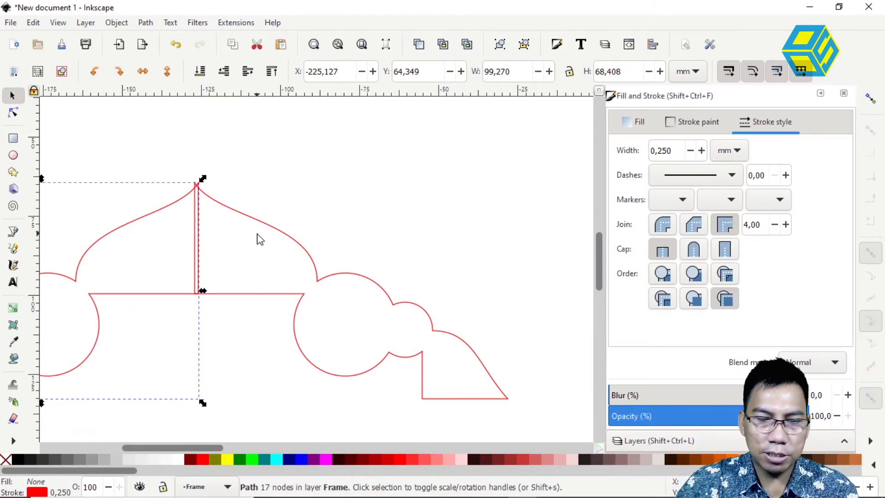
{"action": "key", "text": "Left"}
{"action": "key", "text": "Right"}
{"action": "key", "text": "Left"}
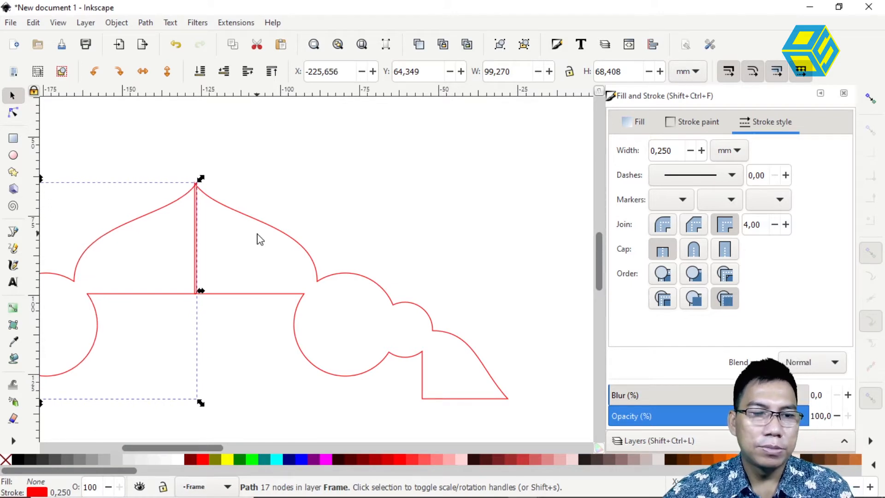
Unite the two mirrored half-frames into one path with Union, and deselect it
{"action": "left_click", "coordinate": [229, 212], "text": "shift"}
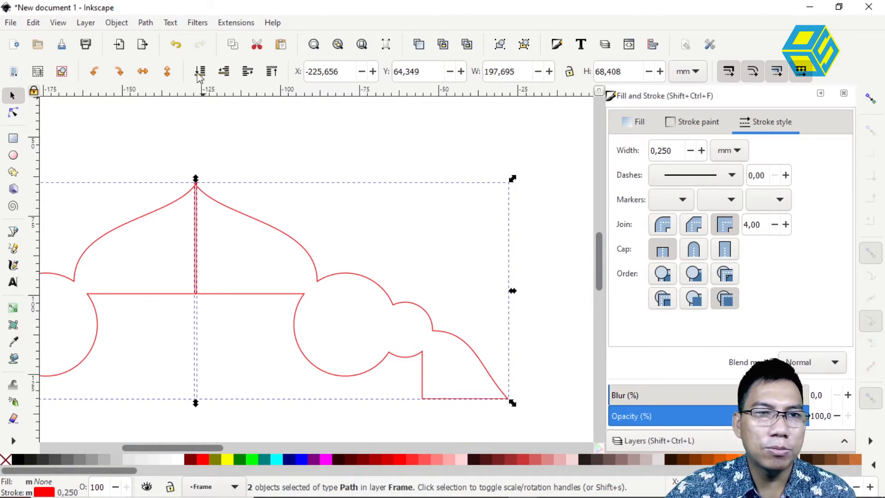
{"action": "left_click", "coordinate": [146, 24]}
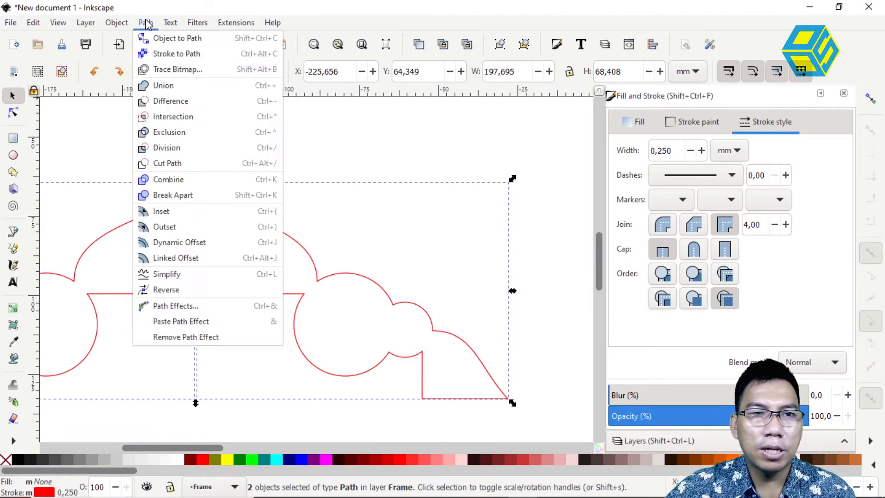
{"action": "left_click", "coordinate": [163, 86]}
{"action": "left_click", "coordinate": [239, 166]}
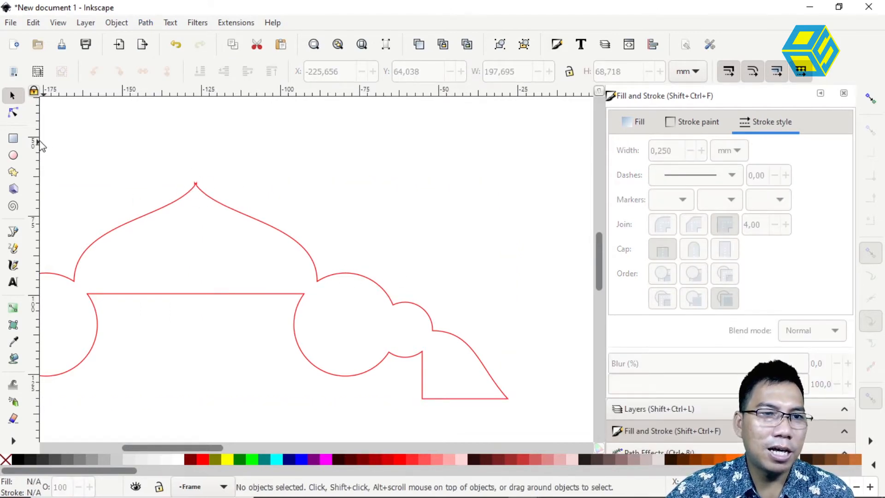
Open the united outline for node editing at the dome's peak and set its stroke colour to olive
{"action": "left_click", "coordinate": [13, 112]}
{"action": "left_click_drag", "start_coordinate": [187, 166], "coordinate": [196, 196]}
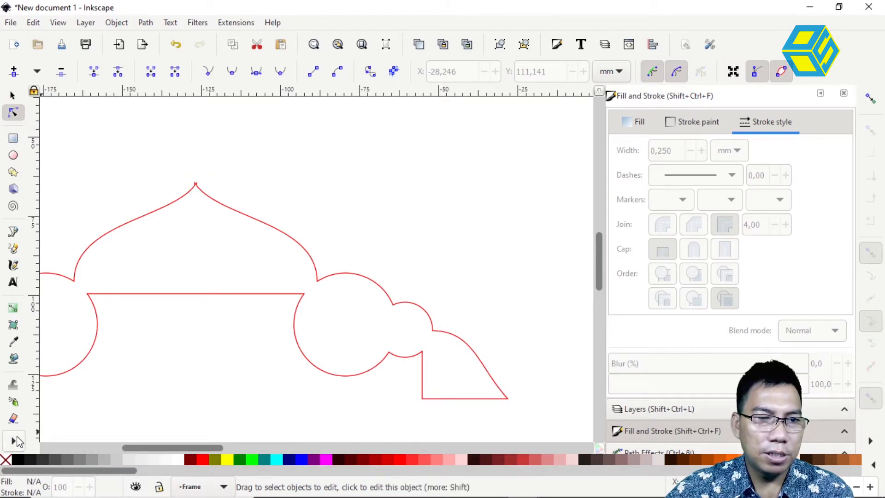
{"action": "left_click", "coordinate": [14, 440]}
{"action": "left_click", "coordinate": [61, 461]}
{"action": "left_click_drag", "start_coordinate": [190, 181], "coordinate": [318, 258]}
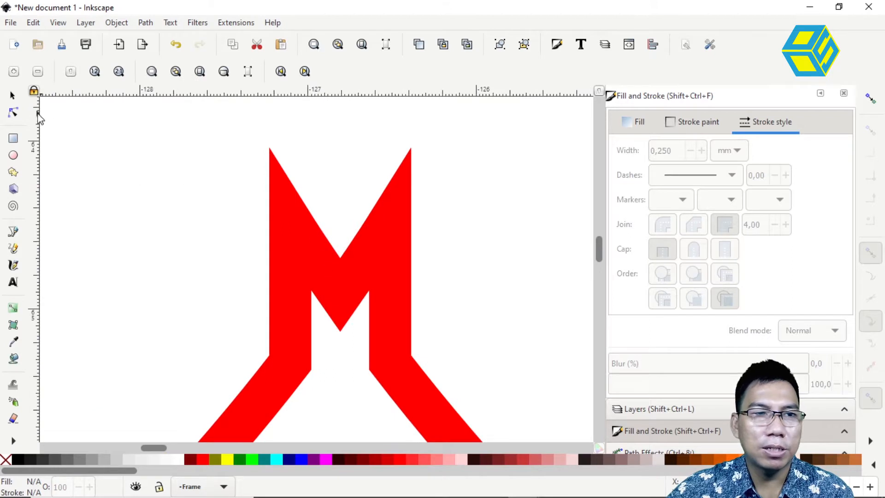
{"action": "left_click", "coordinate": [13, 113]}
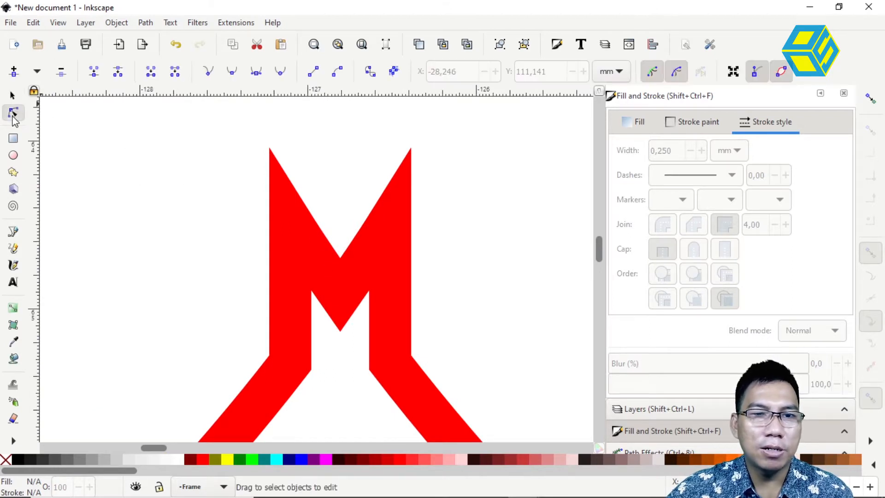
{"action": "left_click", "coordinate": [360, 274]}
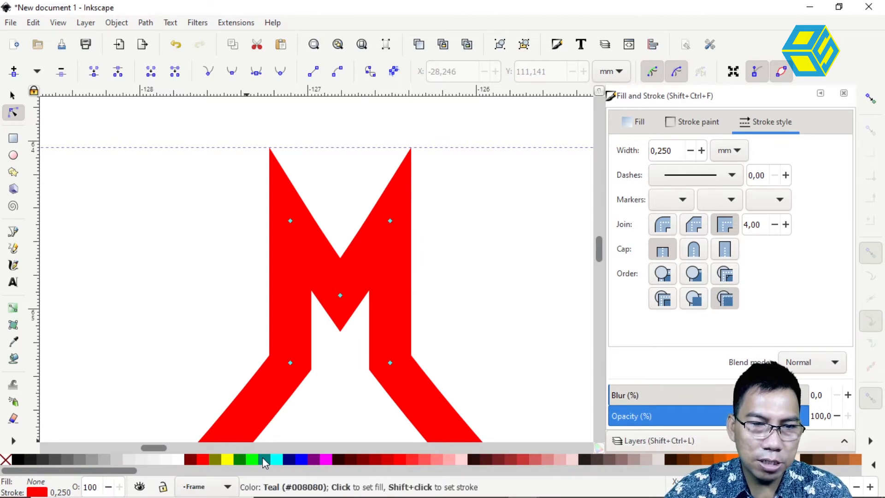
{"action": "left_click", "coordinate": [214, 460], "text": "shift"}
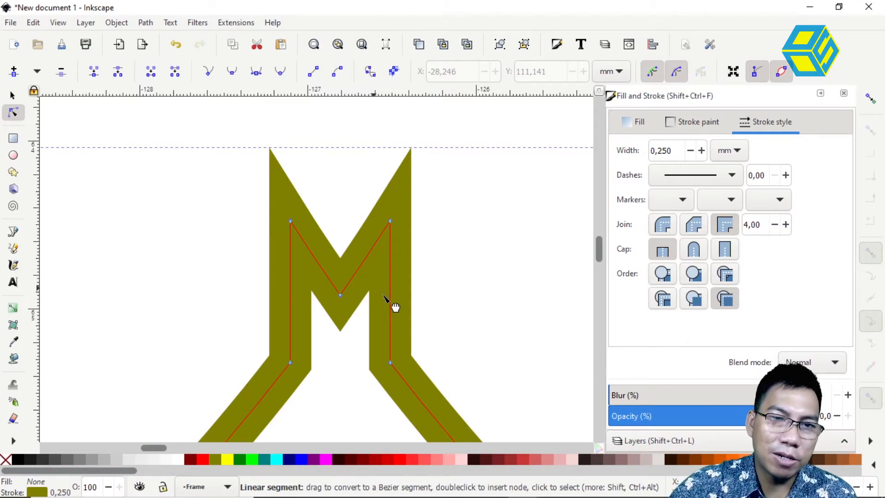
Delete the two upper spike nodes at the dome's peak and place a horizontal and a vertical guide crossing at the middle notch node
{"action": "left_click_drag", "start_coordinate": [228, 186], "coordinate": [430, 243]}
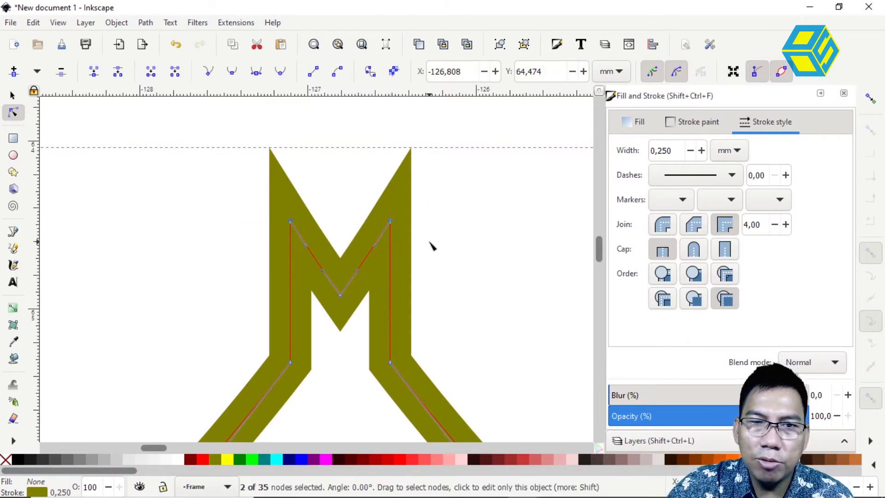
{"action": "left_click", "coordinate": [61, 72]}
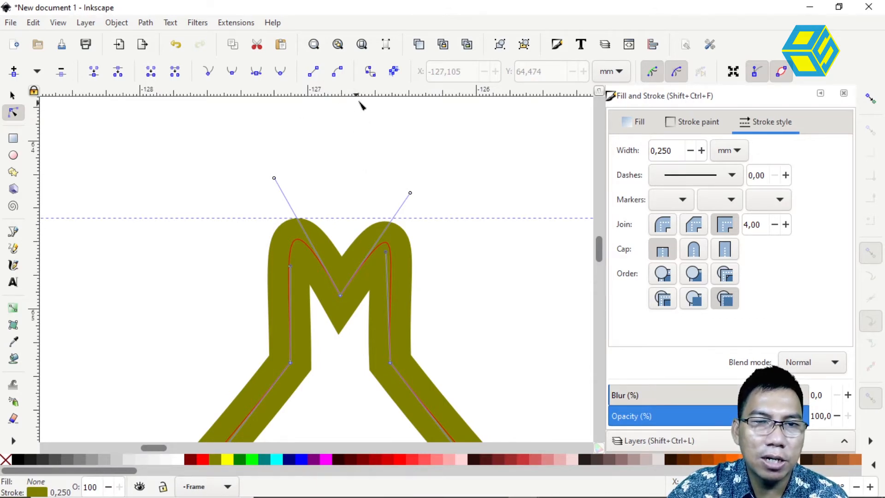
{"action": "left_click_drag", "start_coordinate": [357, 91], "coordinate": [360, 294]}
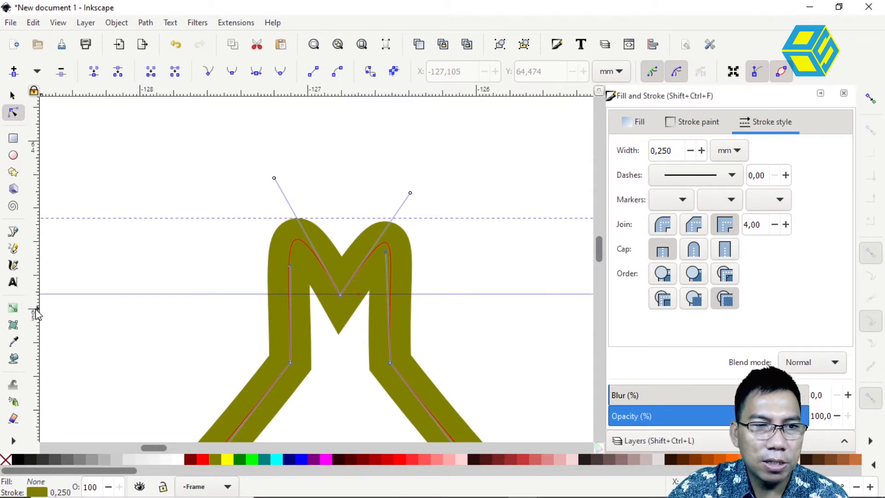
{"action": "left_click_drag", "start_coordinate": [32, 311], "coordinate": [342, 330]}
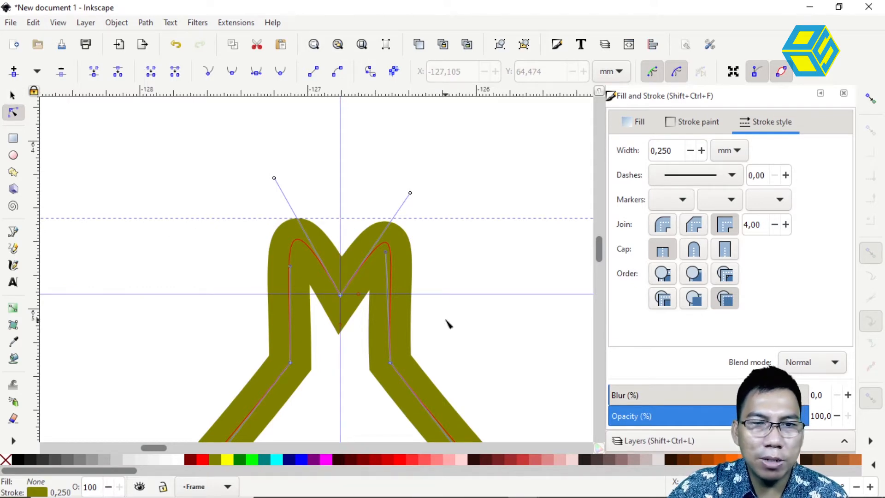
Delete the notch node between the two sides of the dome's peak
{"action": "left_click", "coordinate": [346, 299]}
{"action": "left_click_drag", "start_coordinate": [357, 328], "coordinate": [334, 291]}
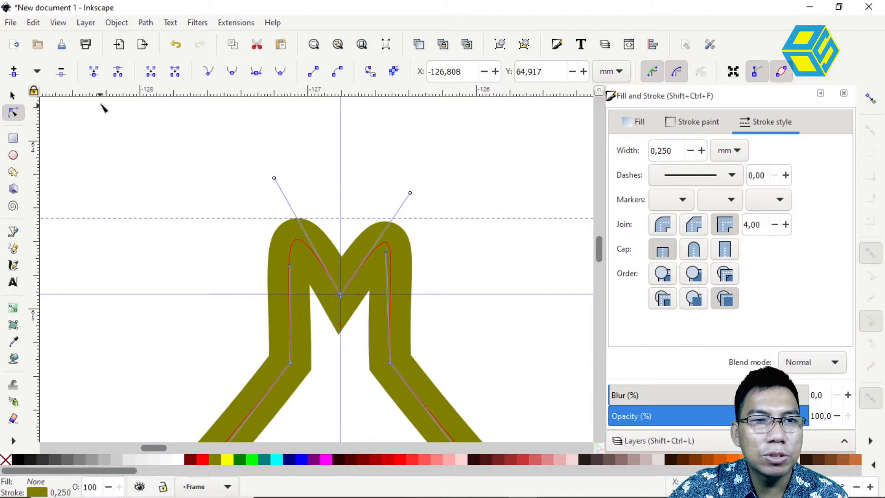
{"action": "left_click", "coordinate": [62, 73]}
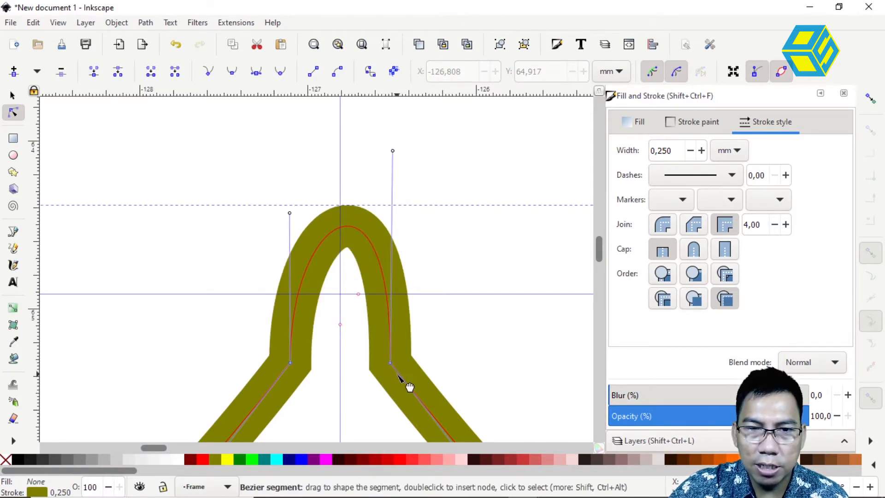
Enable snapping and move both lower corner nodes of the dome's peak onto the intersection of the two guides
{"action": "left_click_drag", "start_coordinate": [389, 363], "coordinate": [339, 293]}
{"action": "key", "text": "ctrl+z"}
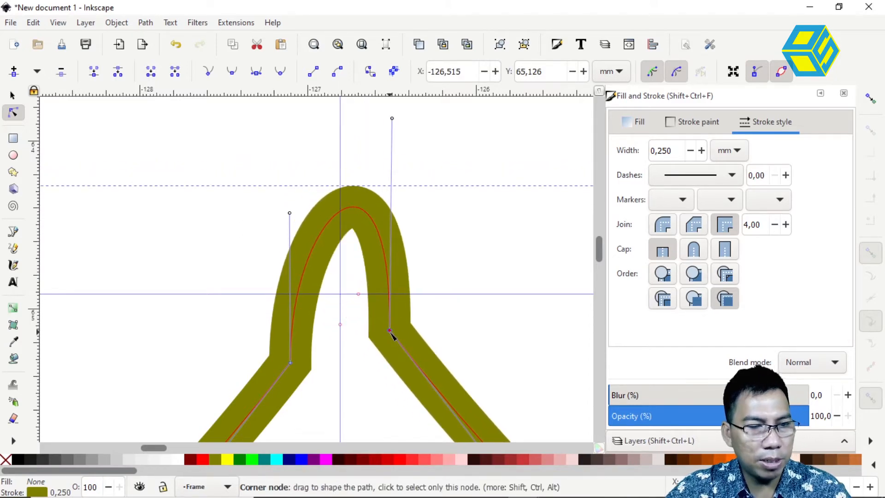
{"action": "left_click", "coordinate": [871, 98]}
{"action": "left_click_drag", "start_coordinate": [391, 363], "coordinate": [343, 298]}
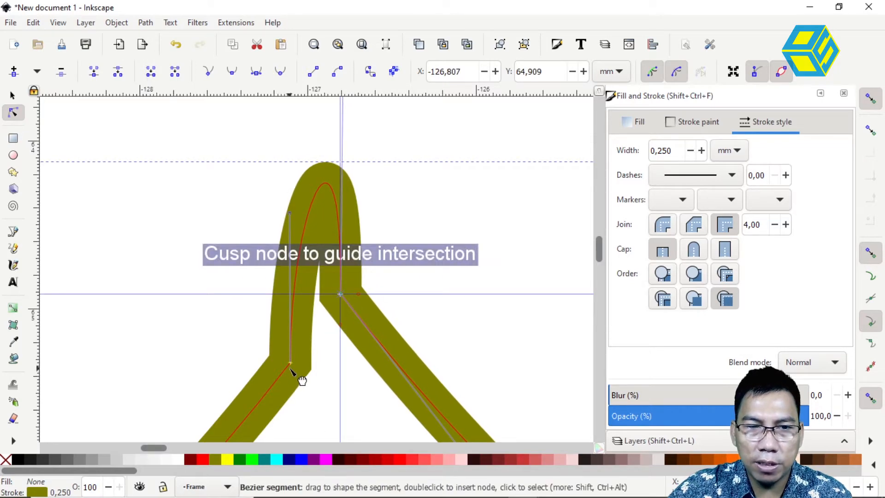
{"action": "left_click_drag", "start_coordinate": [291, 364], "coordinate": [340, 298]}
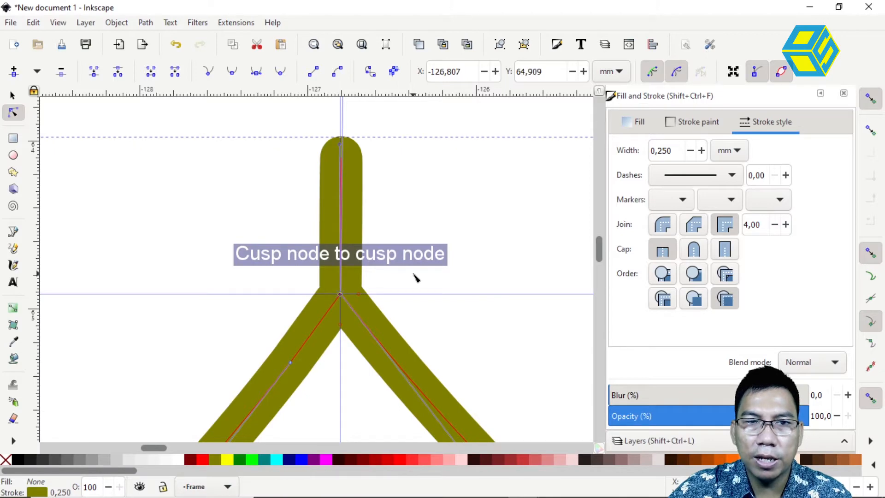
Retract both curve handles above the dome's peak into the cusp nodes so that the tip is a sharp point
{"action": "scroll", "coordinate": [447, 275], "scroll_direction": "up", "scroll_amount": 5}
{"action": "scroll", "coordinate": [386, 197], "scroll_direction": "up", "scroll_amount": 1}
{"action": "scroll", "coordinate": [379, 171], "scroll_direction": "down", "scroll_amount": 2}
{"action": "left_click_drag", "start_coordinate": [352, 147], "coordinate": [351, 364]}
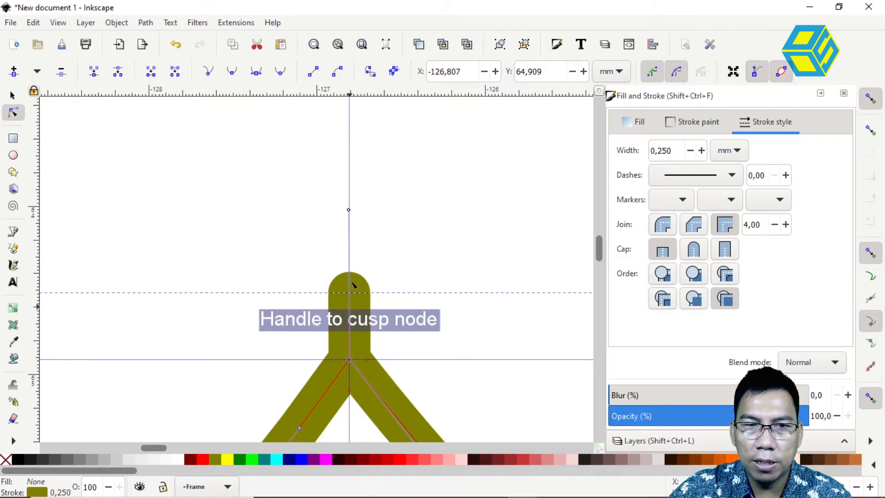
{"action": "left_click_drag", "start_coordinate": [351, 227], "coordinate": [351, 364]}
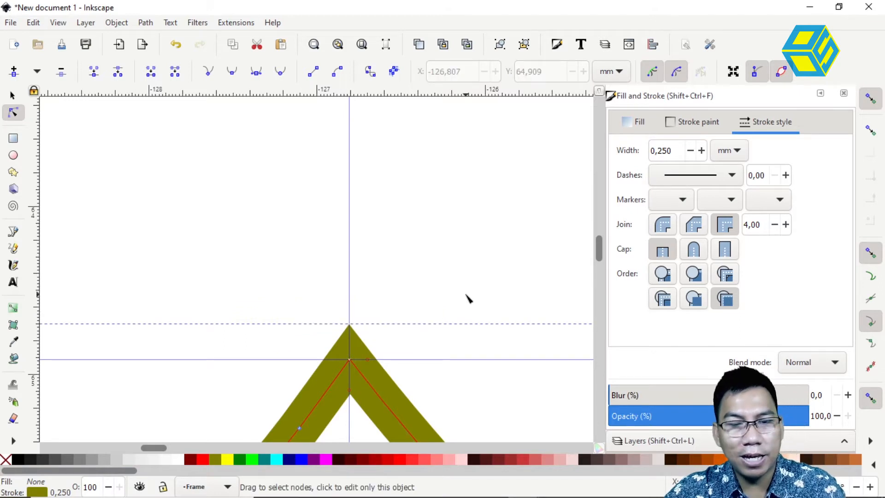
Duplicate the upper frame outline and flip the copy vertically
{"action": "key", "text": "3"}
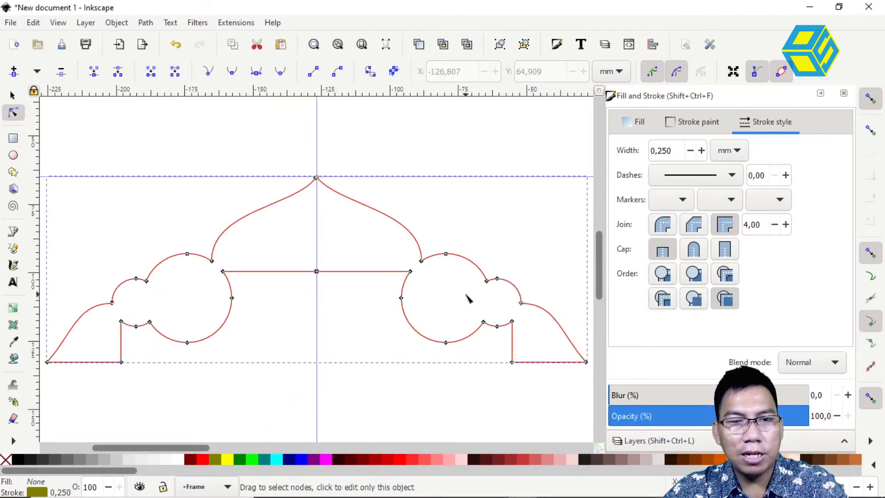
{"action": "left_click", "coordinate": [12, 95]}
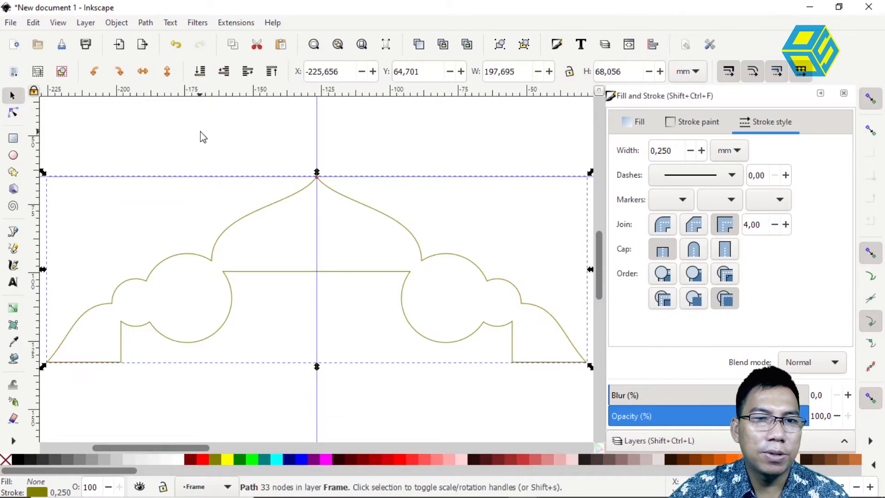
{"action": "left_click", "coordinate": [341, 190]}
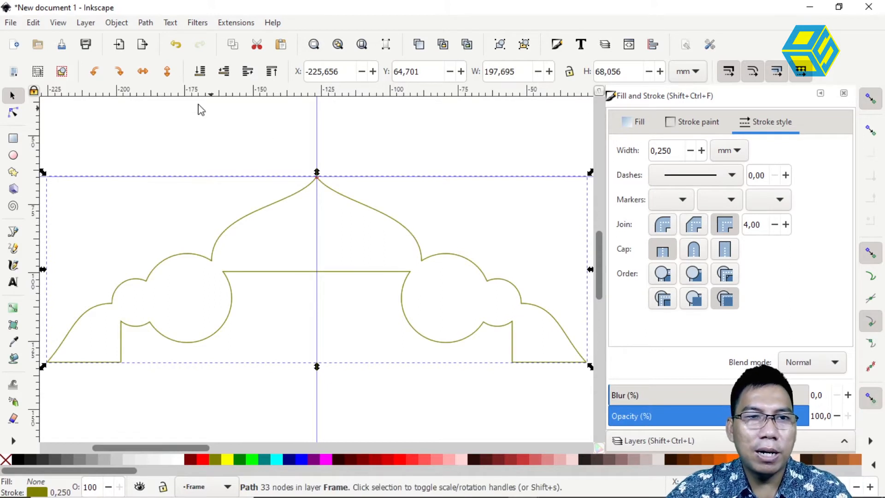
{"action": "left_click", "coordinate": [168, 71]}
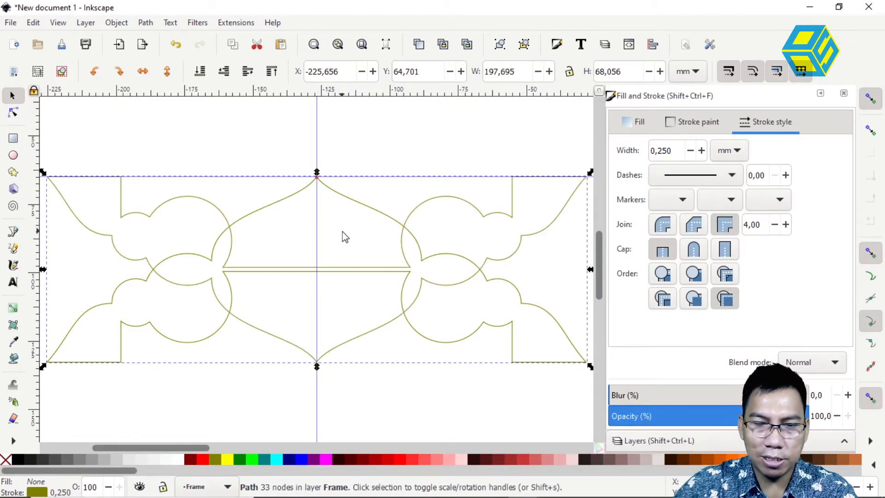
Move the flipped copy down to Y about 131.376 mm so its straight edges slightly overlap the bottom edges of the upper half
{"action": "key", "text": "Down"}
{"action": "key", "text": "Down"}
{"action": "key", "text": "Down"}
{"action": "key", "text": "Down"}
{"action": "key", "text": "Down"}
{"action": "key", "text": "Down"}
{"action": "key", "text": "Down"}
{"action": "key", "text": "Down"}
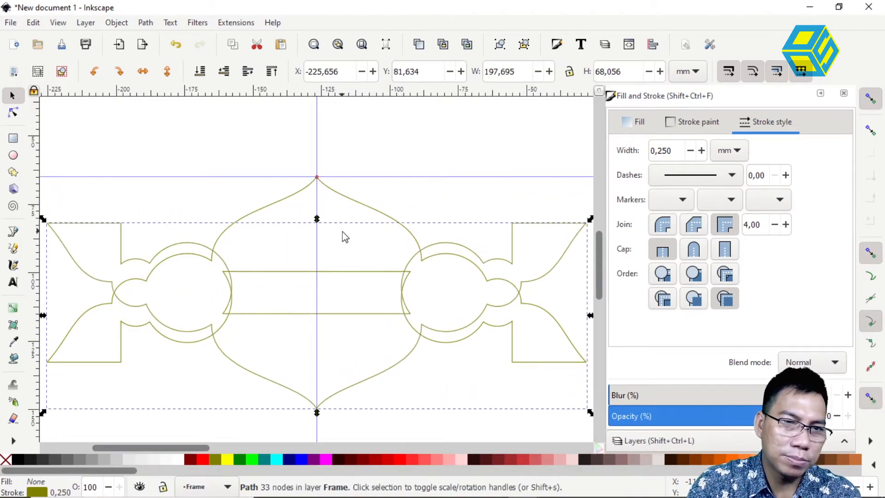
{"action": "key", "text": "Down"}
{"action": "key", "text": "Down"}
{"action": "key", "text": "Down"}
{"action": "key", "text": "Down"}
{"action": "key", "text": "Down"}
{"action": "key", "text": "Down"}
{"action": "key", "text": "Down"}
{"action": "key", "text": "Down"}
{"action": "key", "text": "Down"}
{"action": "key", "text": "Down"}
{"action": "key", "text": "Down"}
{"action": "key", "text": "Down"}
{"action": "key", "text": "Down"}
{"action": "key", "text": "Down"}
{"action": "key", "text": "Down"}
{"action": "key", "text": "Down"}
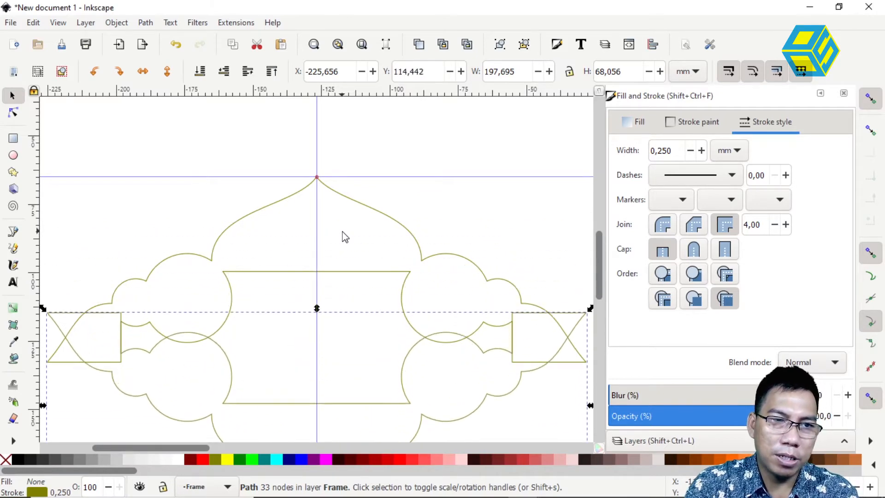
{"action": "key", "text": "Down"}
{"action": "key", "text": "Down"}
{"action": "key", "text": "Down"}
{"action": "key", "text": "Down"}
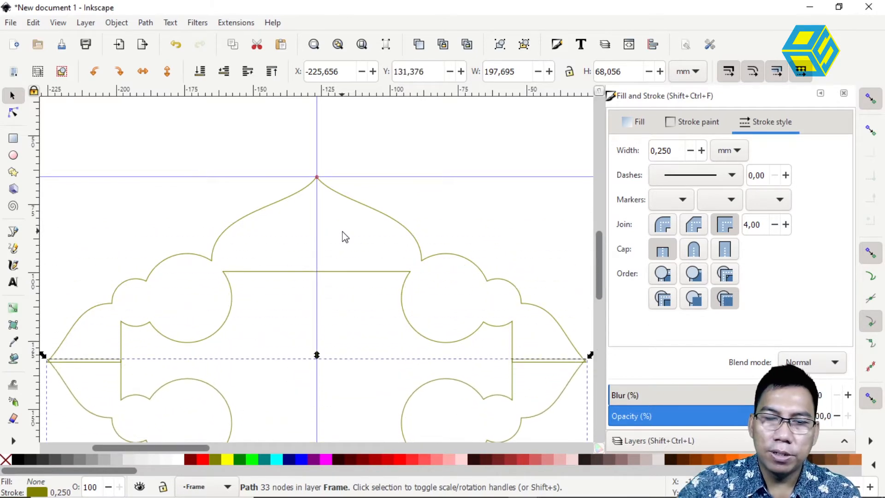
Unite the upper and lower frame halves into one path with Union, and deselect it
{"action": "key", "text": "shift"}
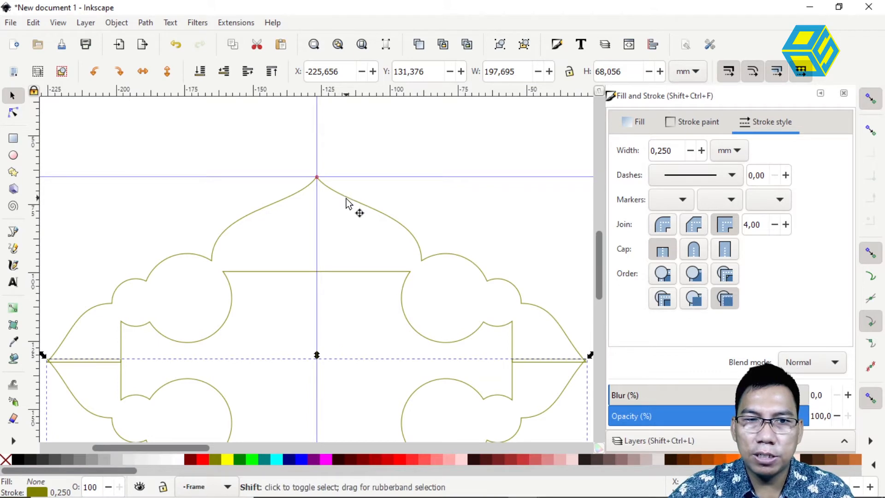
{"action": "left_click", "coordinate": [347, 203], "text": "shift"}
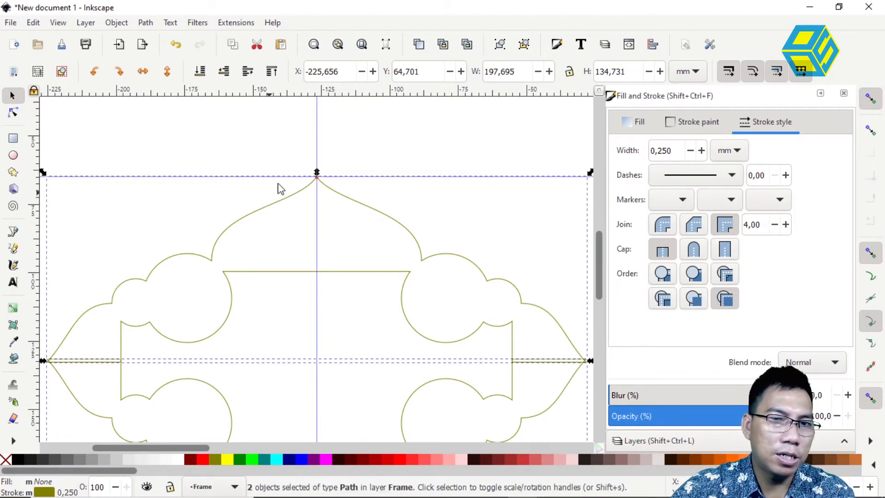
{"action": "left_click", "coordinate": [146, 23]}
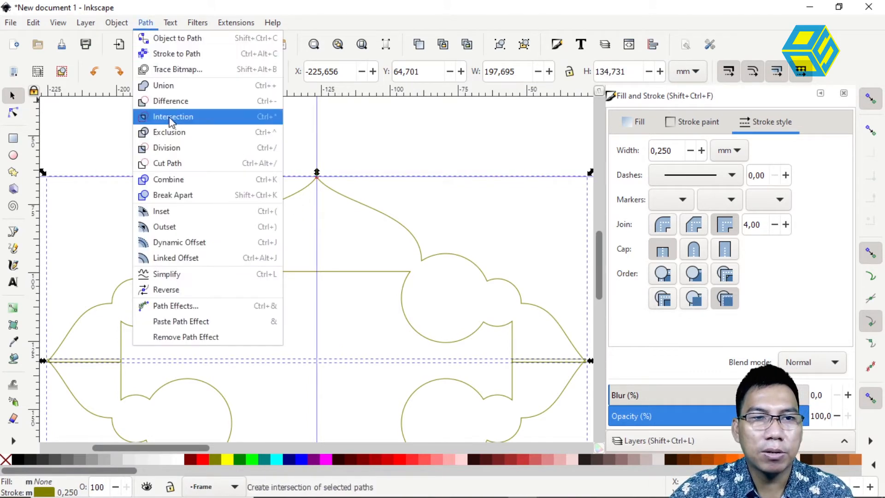
{"action": "left_click", "coordinate": [171, 84]}
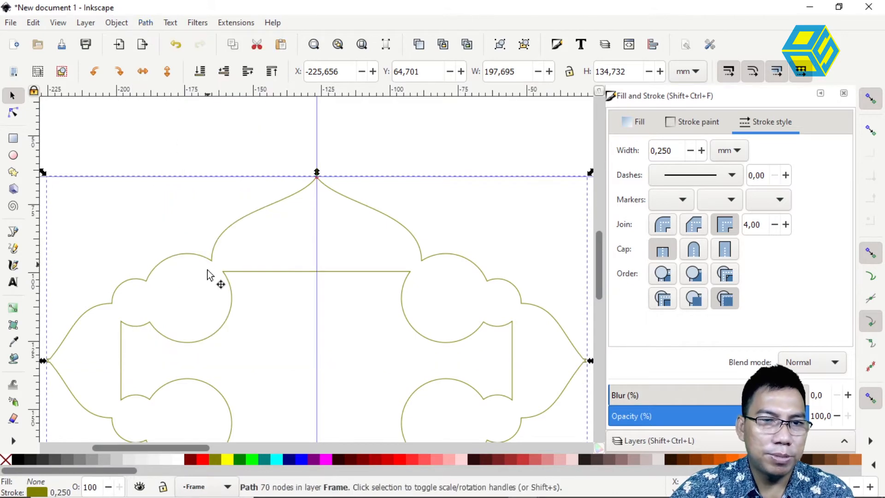
{"action": "left_click_drag", "start_coordinate": [207, 290], "coordinate": [272, 196]}
{"action": "left_click", "coordinate": [164, 187]}
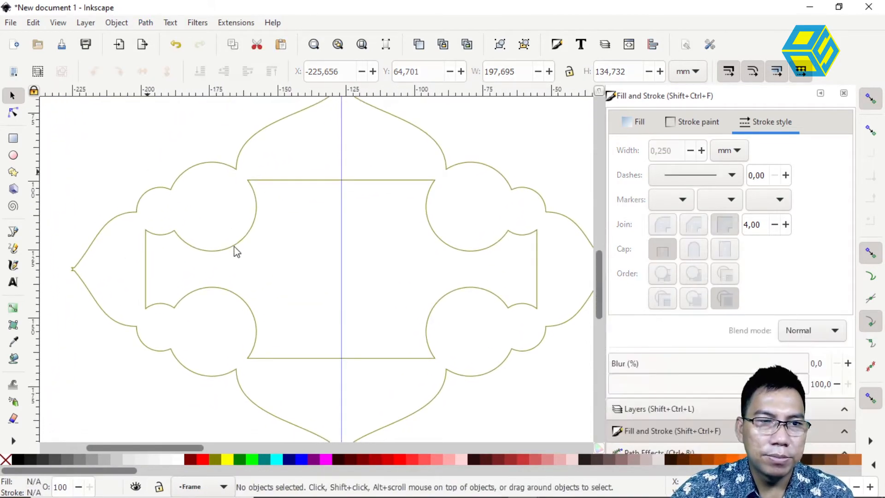
Break the united frame apart into separate outer and inner paths
{"action": "scroll", "coordinate": [235, 250], "scroll_direction": "up", "scroll_amount": 1}
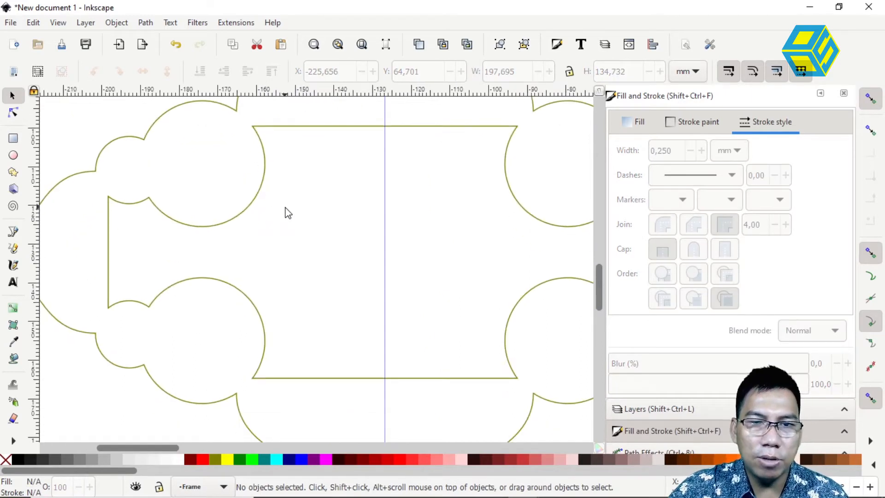
{"action": "scroll", "coordinate": [286, 208], "scroll_direction": "down", "scroll_amount": 1}
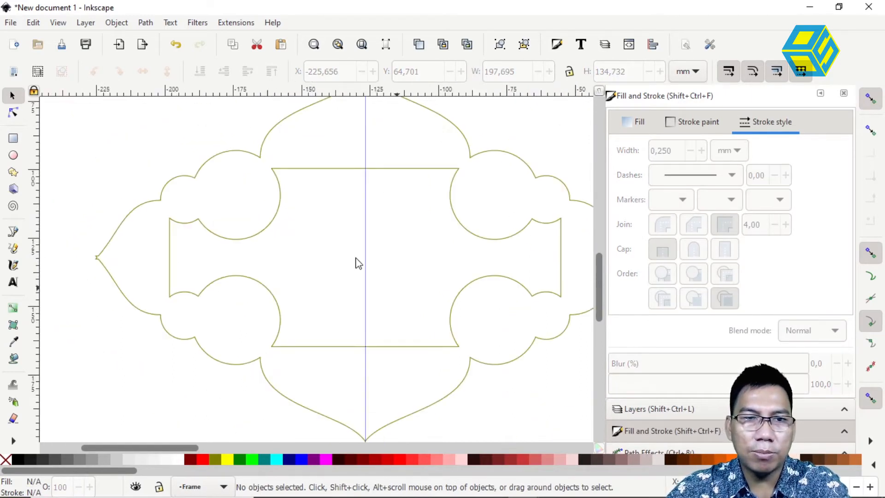
{"action": "left_click", "coordinate": [450, 193]}
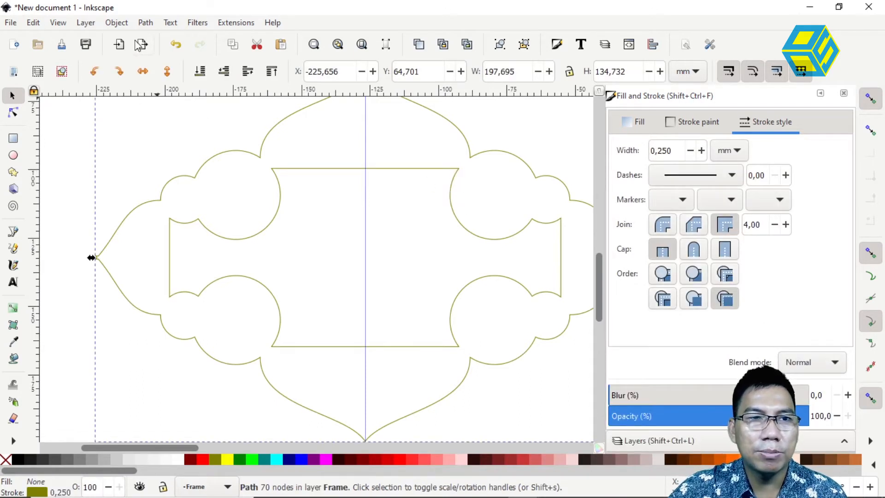
{"action": "left_click", "coordinate": [146, 25]}
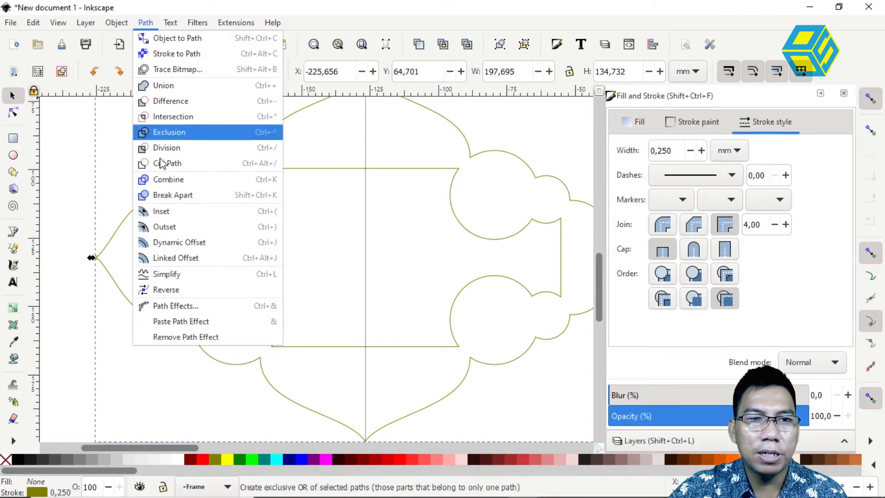
{"action": "left_click", "coordinate": [173, 194]}
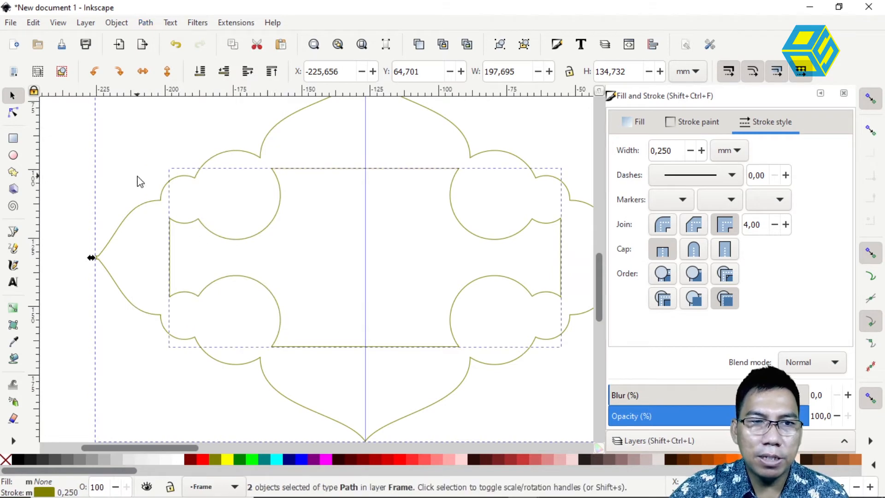
Delete the inner outline of the frame, keeping only the outer contour
{"action": "left_click", "coordinate": [209, 244]}
{"action": "left_click", "coordinate": [214, 234]}
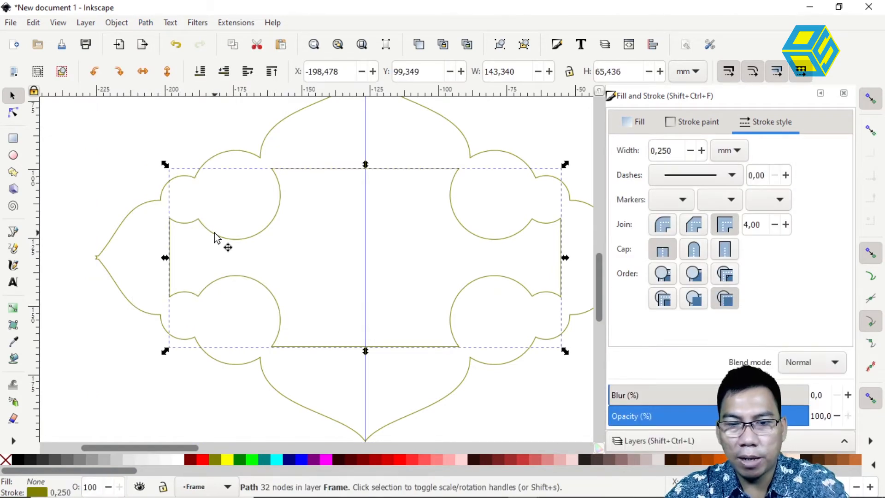
{"action": "key", "text": "Delete"}
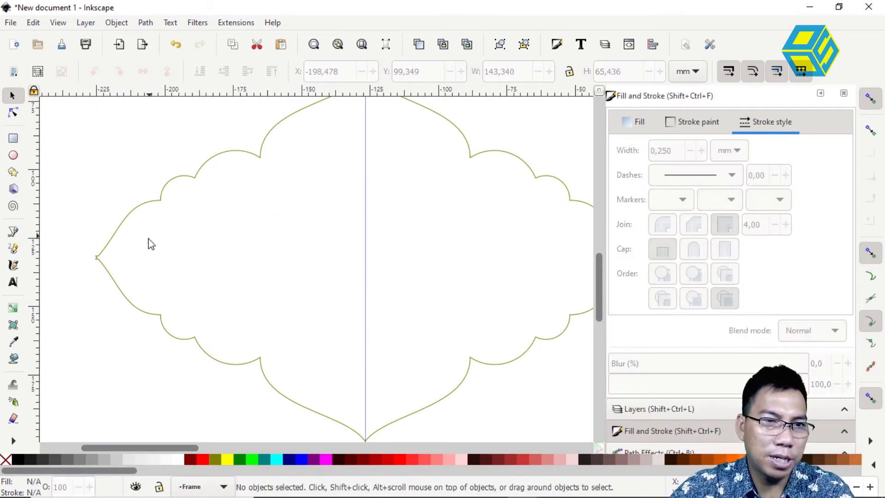
Delete the three stray nodes that form the notch at the frame outline's left tip
{"action": "left_click_drag", "start_coordinate": [109, 263], "coordinate": [139, 267]}
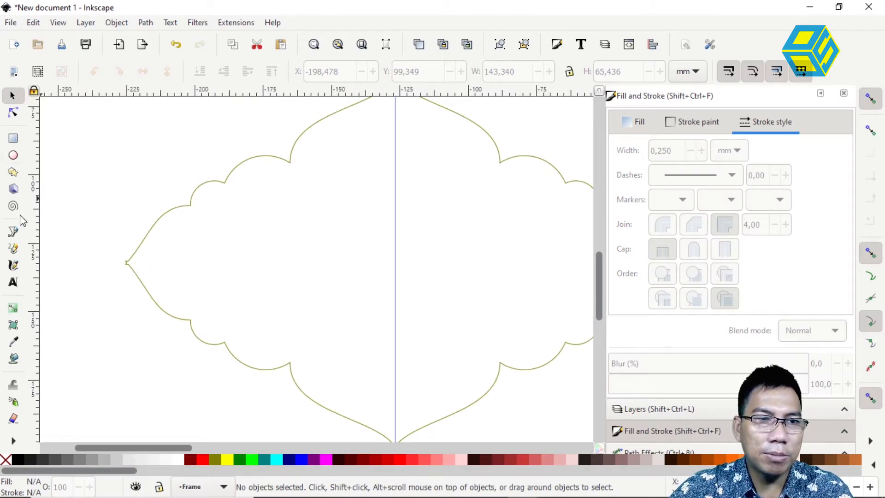
{"action": "left_click", "coordinate": [17, 443]}
{"action": "left_click", "coordinate": [53, 461]}
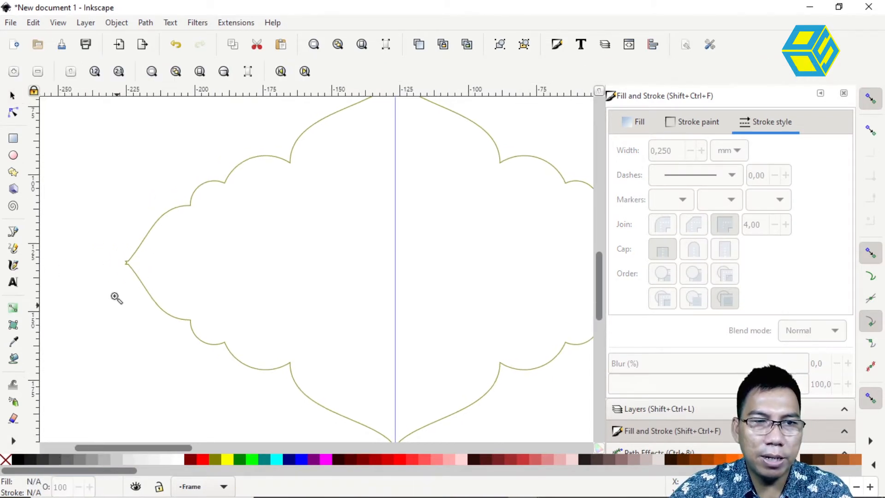
{"action": "left_click_drag", "start_coordinate": [114, 253], "coordinate": [142, 280]}
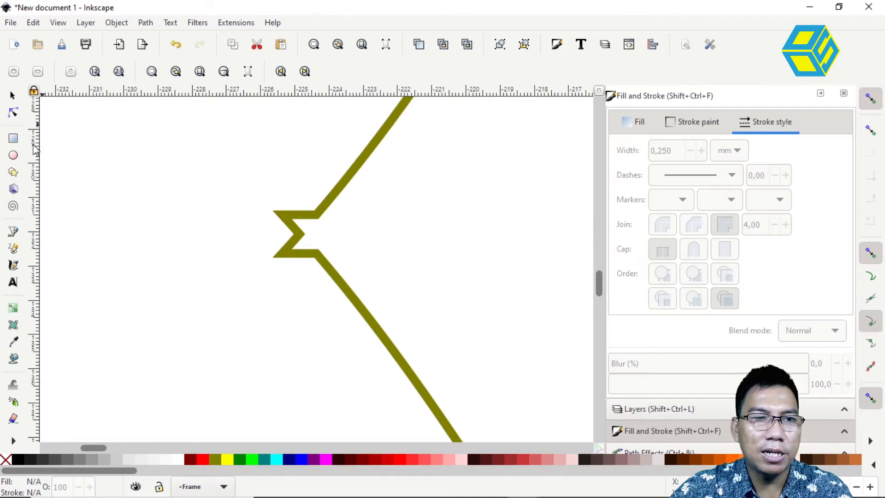
{"action": "left_click_drag", "start_coordinate": [251, 184], "coordinate": [369, 294]}
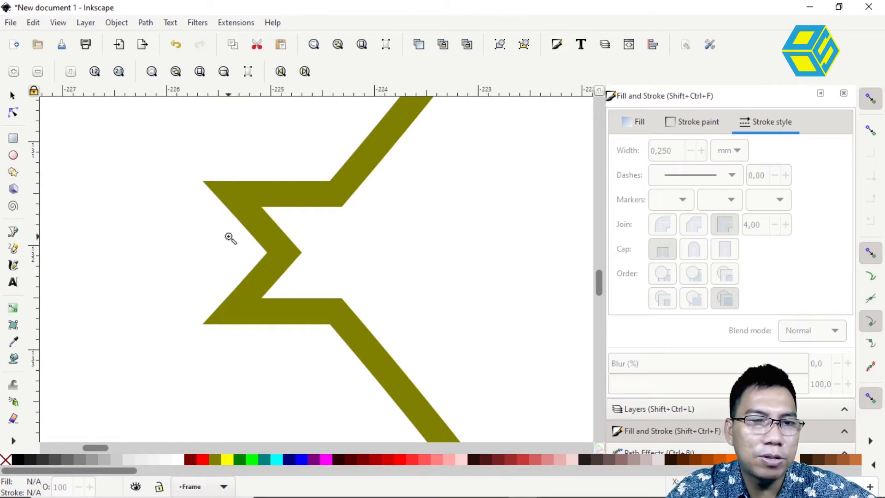
{"action": "left_click", "coordinate": [13, 112]}
{"action": "left_click_drag", "start_coordinate": [155, 145], "coordinate": [329, 269]}
{"action": "left_click", "coordinate": [342, 194]}
{"action": "left_click", "coordinate": [337, 193]}
{"action": "left_click_drag", "start_coordinate": [106, 167], "coordinate": [264, 354]}
{"action": "key", "text": "Insert"}
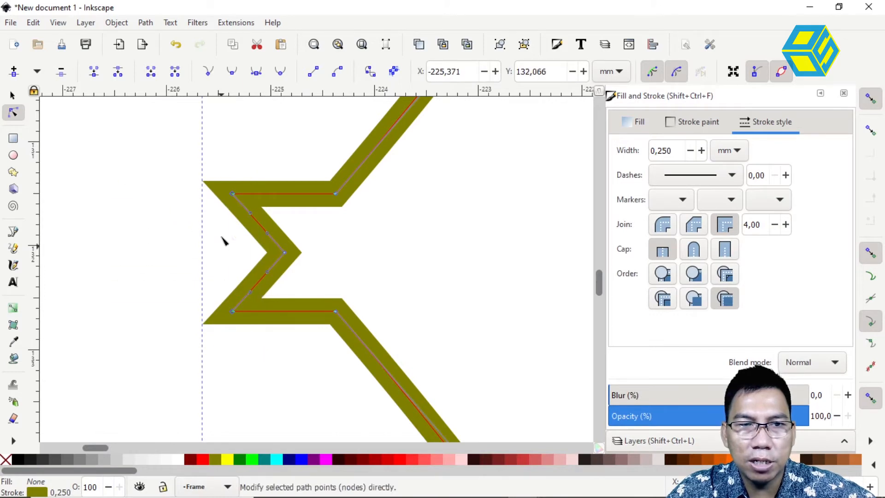
{"action": "left_click_drag", "start_coordinate": [137, 146], "coordinate": [302, 354]}
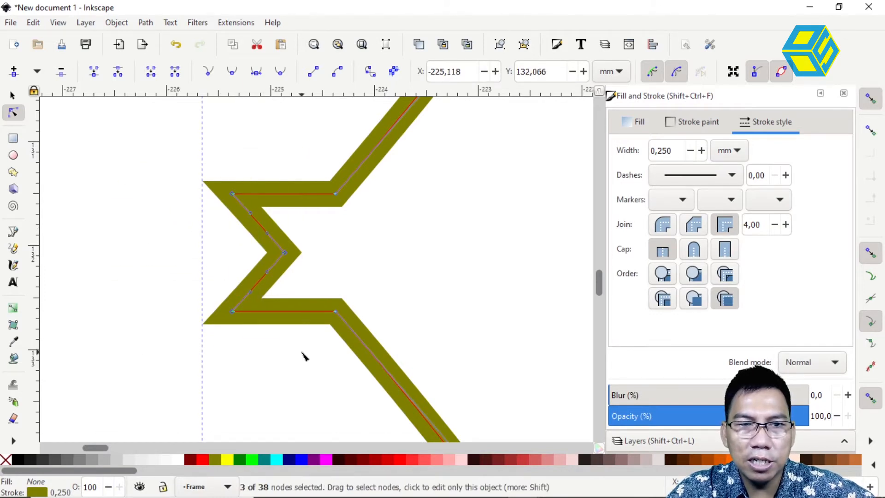
{"action": "left_click", "coordinate": [61, 74]}
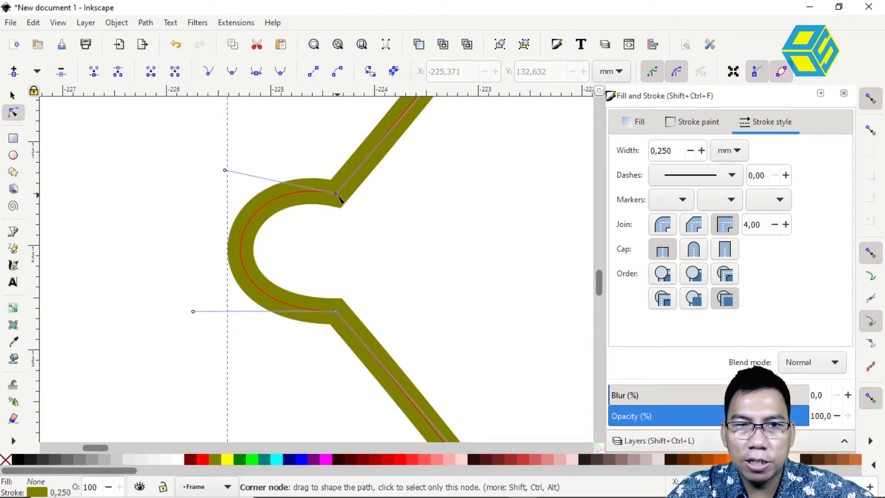
Place the upper node of the left tip onto the lower one and retract both curve handles to form a clean point
{"action": "left_click_drag", "start_coordinate": [336, 194], "coordinate": [337, 313]}
{"action": "left_click_drag", "start_coordinate": [225, 288], "coordinate": [337, 316]}
{"action": "left_click_drag", "start_coordinate": [192, 311], "coordinate": [339, 316]}
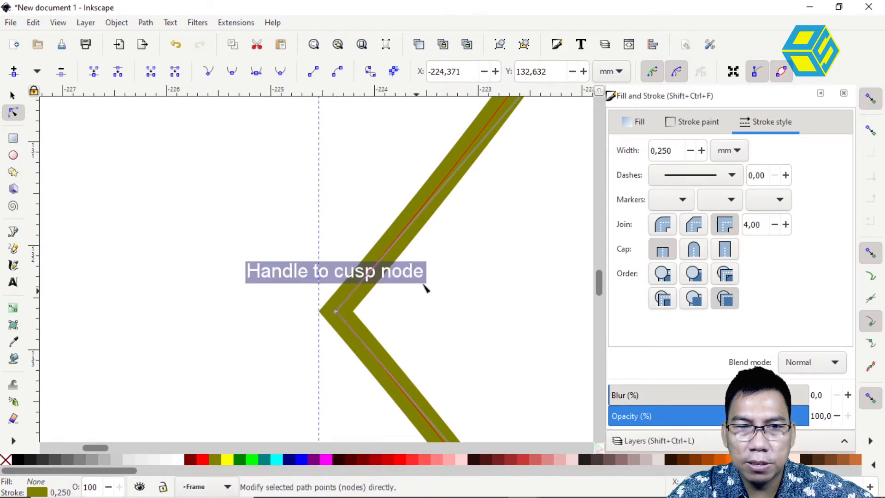
Delete the three stray notch nodes at the frame outline's right tip
{"action": "left_click_drag", "start_coordinate": [409, 286], "coordinate": [317, 275]}
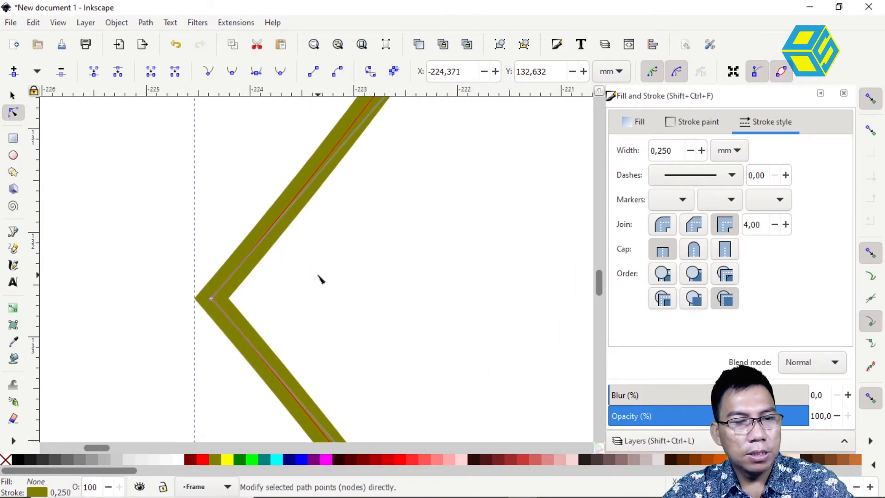
{"action": "key", "text": "3"}
{"action": "left_click_drag", "start_coordinate": [433, 285], "coordinate": [320, 289]}
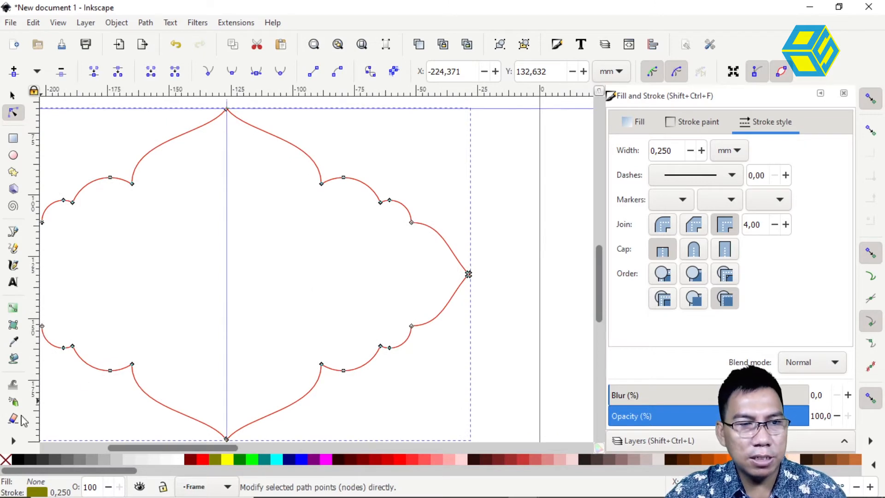
{"action": "left_click", "coordinate": [13, 441]}
{"action": "left_click", "coordinate": [54, 466]}
{"action": "left_click_drag", "start_coordinate": [488, 260], "coordinate": [460, 297]}
{"action": "left_click_drag", "start_coordinate": [320, 191], "coordinate": [225, 273]}
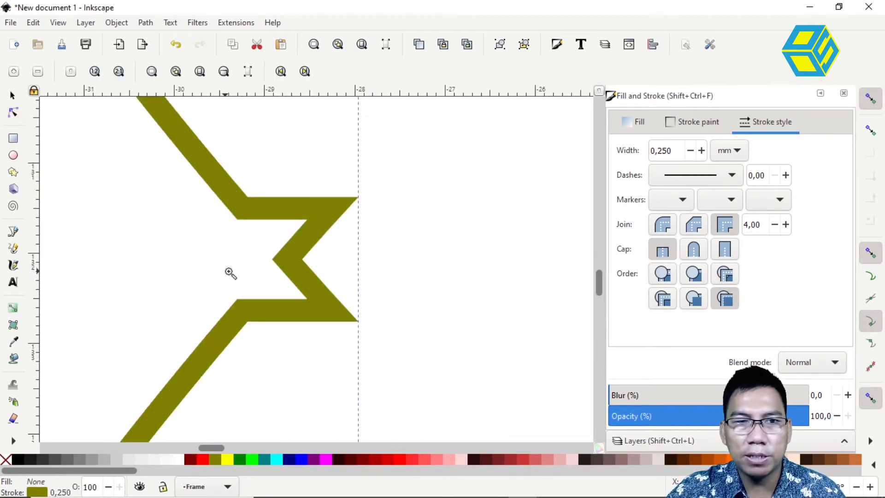
{"action": "left_click_drag", "start_coordinate": [401, 169], "coordinate": [172, 361]}
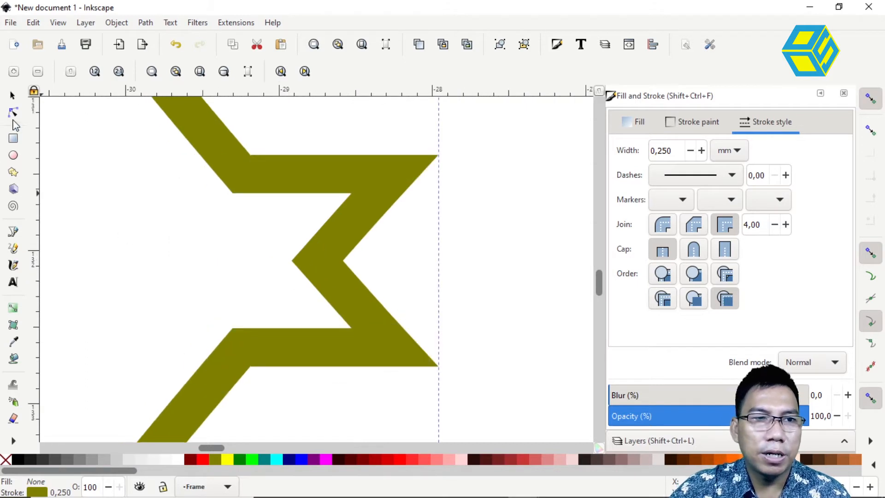
{"action": "left_click", "coordinate": [13, 112]}
{"action": "left_click_drag", "start_coordinate": [460, 133], "coordinate": [304, 404]}
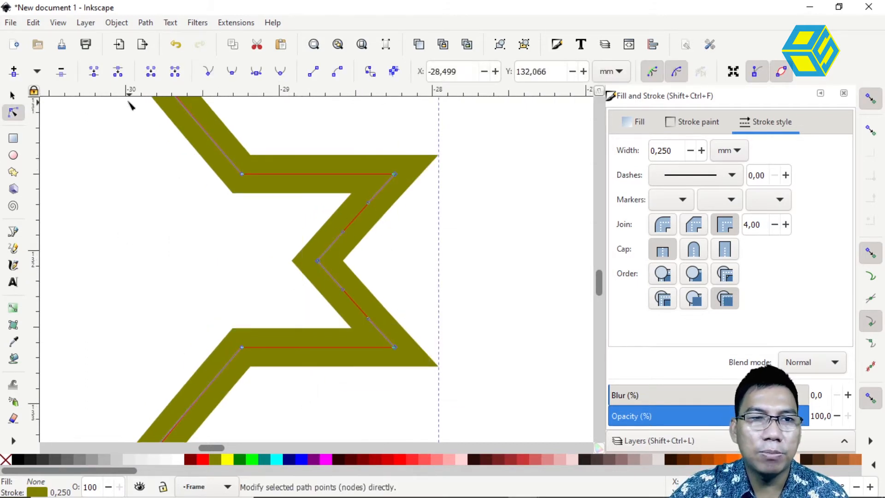
{"action": "left_click", "coordinate": [61, 71]}
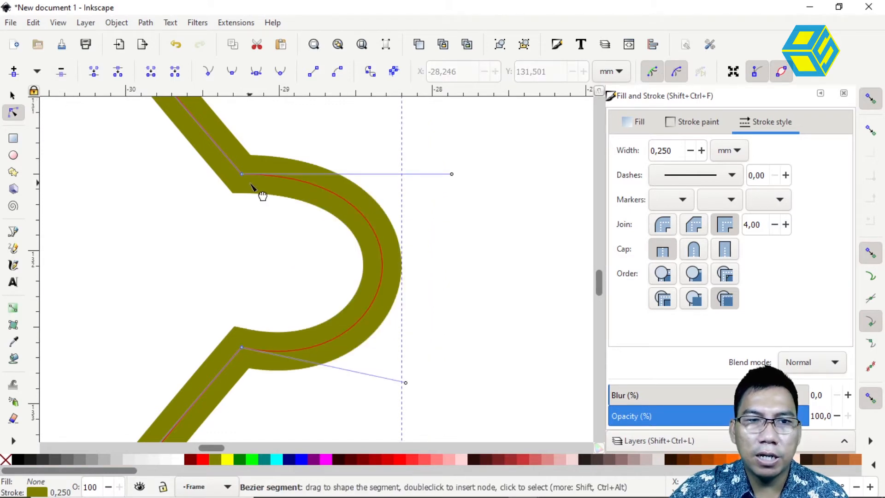
Snap the right tip's upper node onto its lower node and retract both handles so the outline ends in a sharp point
{"action": "left_click_drag", "start_coordinate": [247, 178], "coordinate": [245, 351]}
{"action": "left_click_drag", "start_coordinate": [452, 346], "coordinate": [241, 348]}
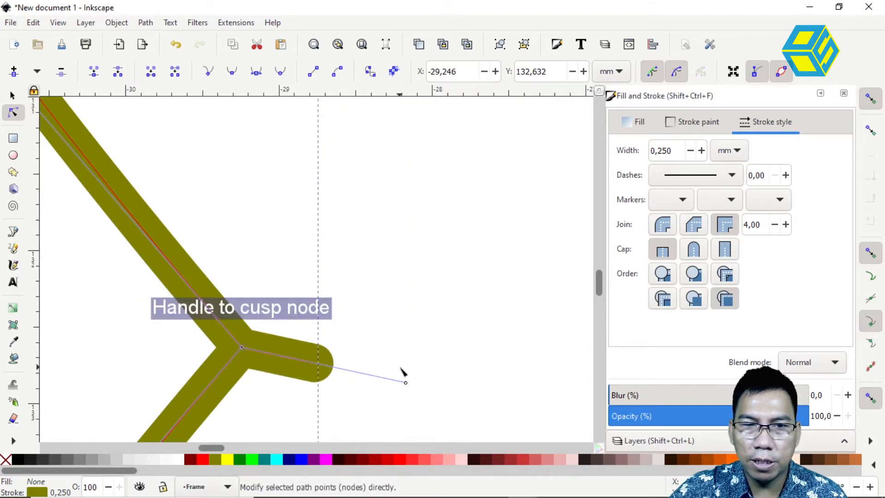
{"action": "left_click_drag", "start_coordinate": [406, 384], "coordinate": [244, 352]}
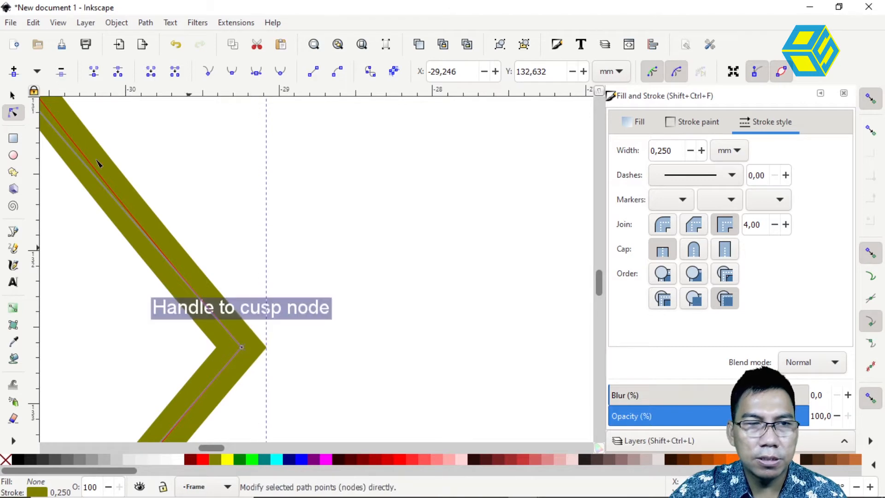
{"action": "left_click", "coordinate": [12, 96]}
Move the finished frame outline onto the page, to about X 24.3 mm, Y 90 mm
{"action": "key", "text": "3"}
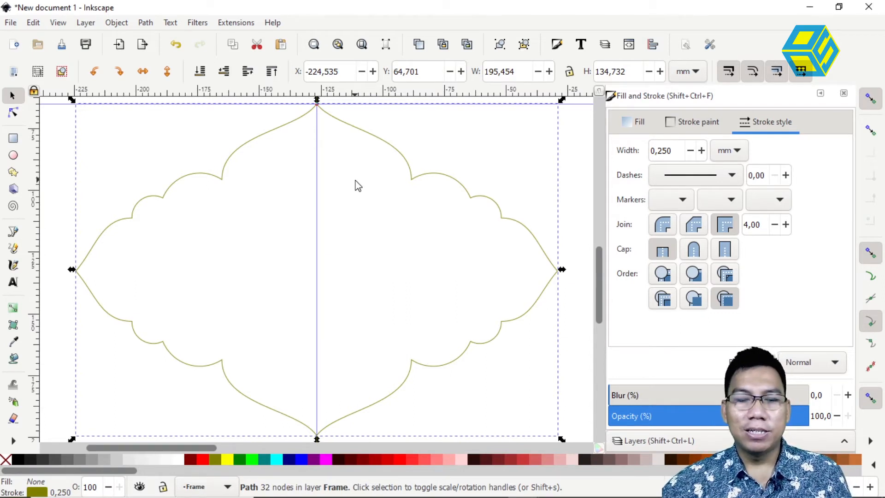
{"action": "key", "text": "minus"}
{"action": "key", "text": "minus"}
{"action": "key", "text": "minus"}
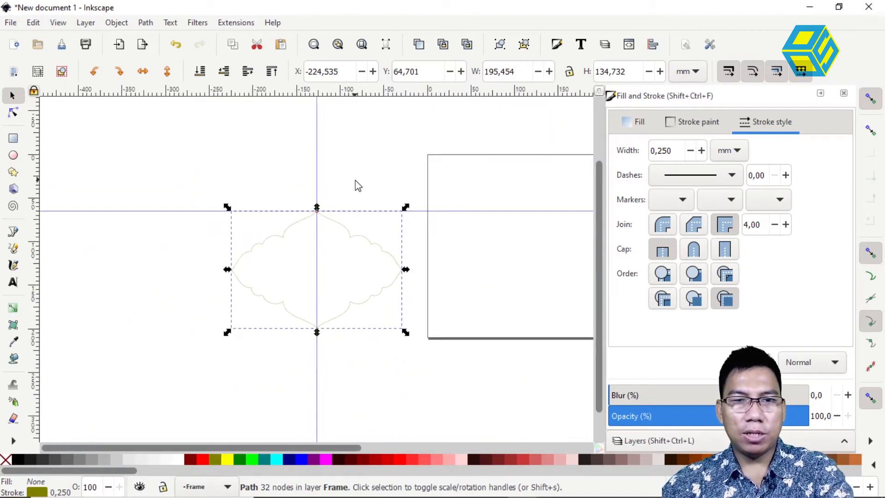
{"action": "left_click_drag", "start_coordinate": [405, 267], "coordinate": [247, 270]}
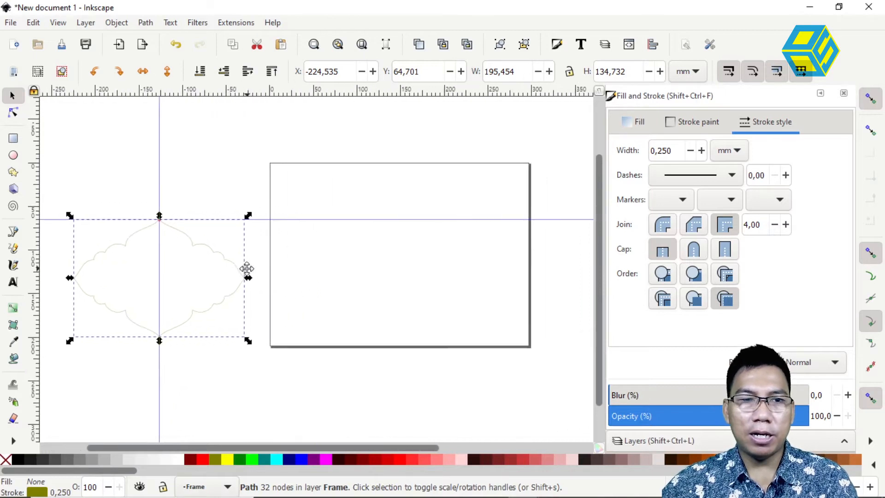
{"action": "left_click_drag", "start_coordinate": [206, 247], "coordinate": [424, 270]}
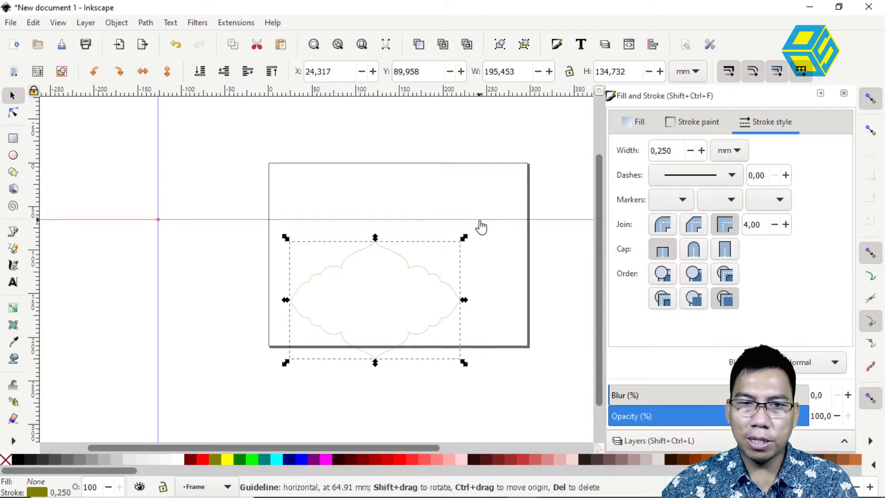
Delete the horizontal and vertical guides and move the frame up to about X 35.5 mm, Y 38 mm, near the page's middle
{"action": "key", "text": "Delete"}
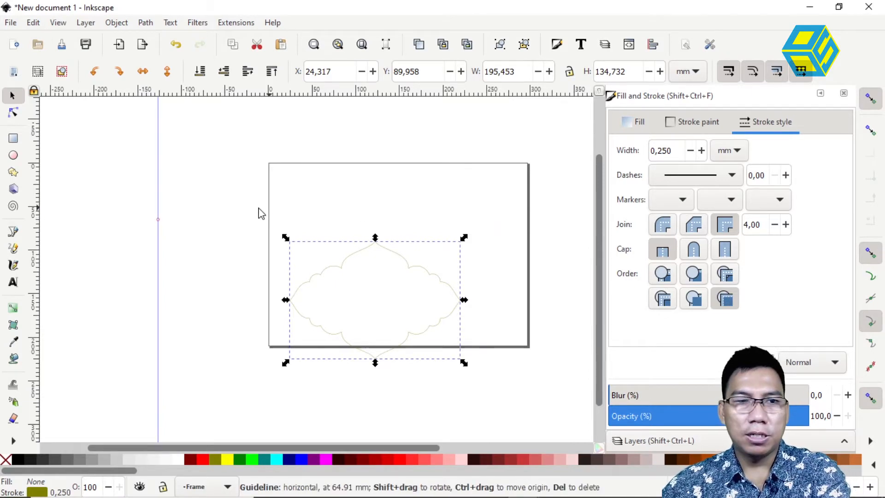
{"action": "key", "text": "Delete"}
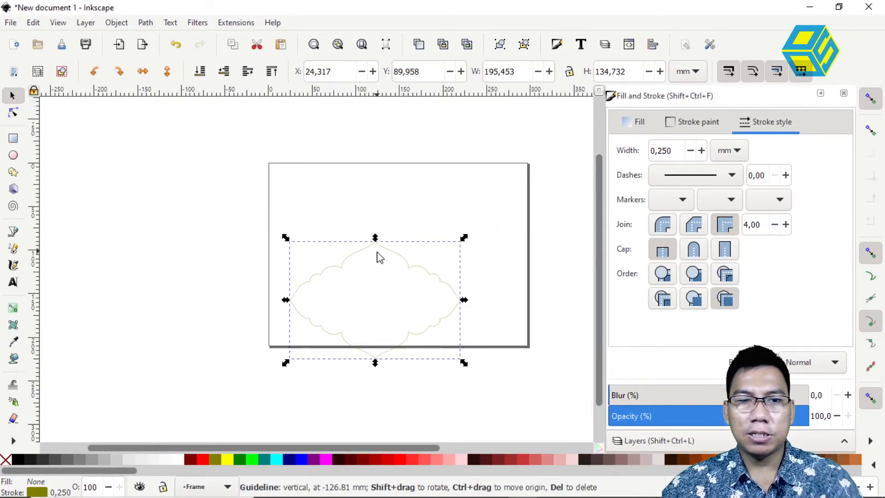
{"action": "left_click_drag", "start_coordinate": [391, 253], "coordinate": [400, 204]}
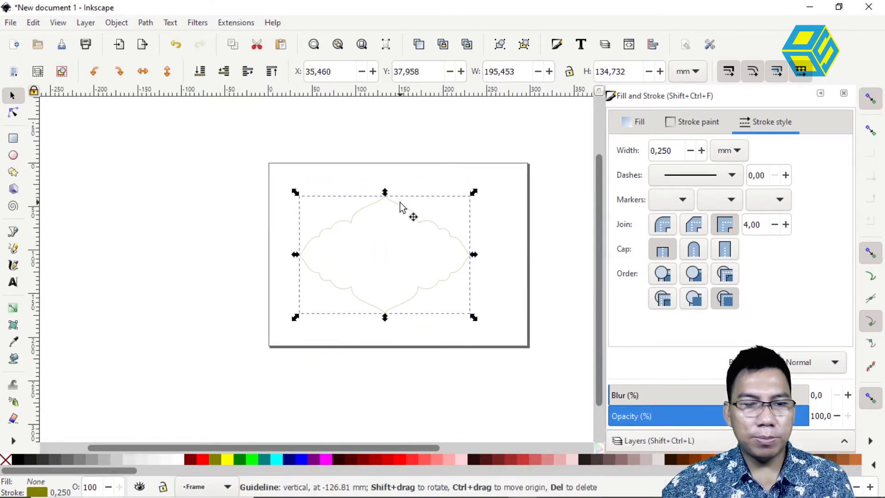
Make the Background layer visible behind the frame
{"action": "key", "text": "5"}
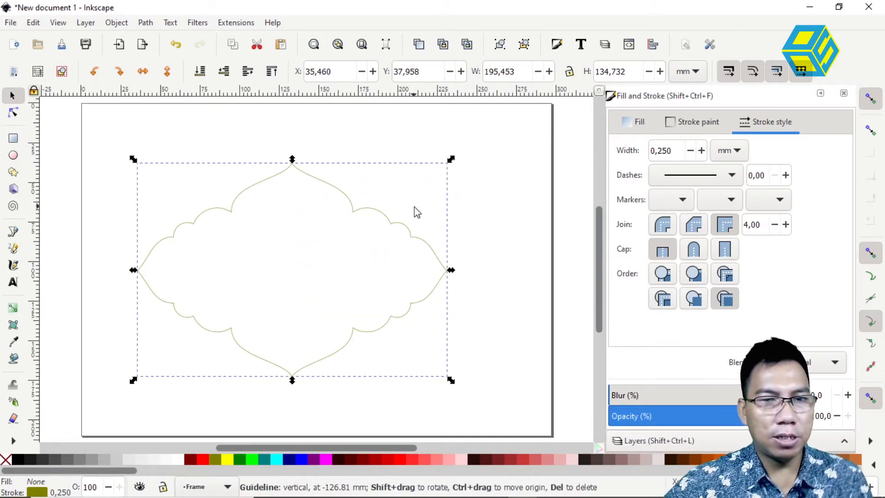
{"action": "left_click", "coordinate": [644, 441]}
{"action": "left_click", "coordinate": [618, 137]}
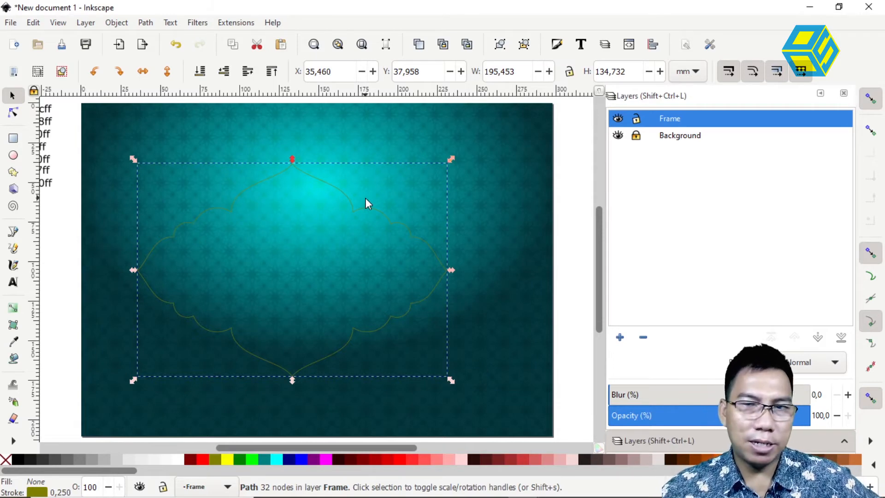
Remove the stroke paint from the frame
{"action": "scroll", "coordinate": [682, 362], "scroll_direction": "down", "scroll_amount": 2}
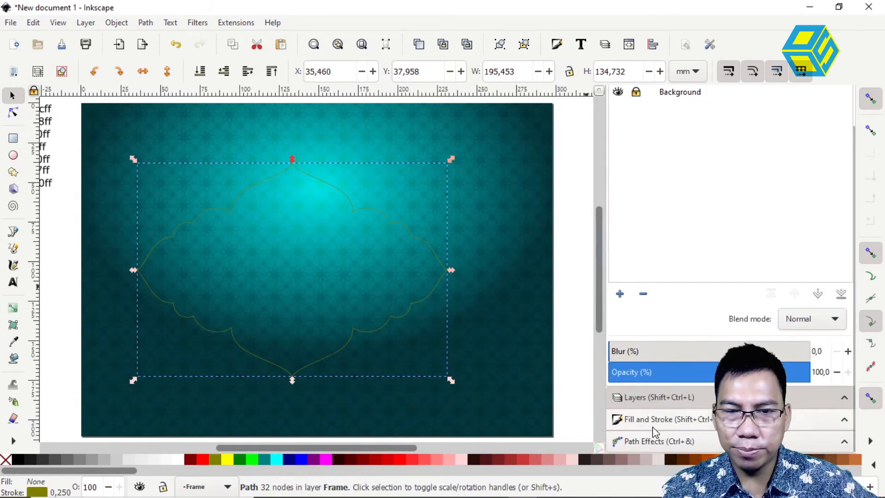
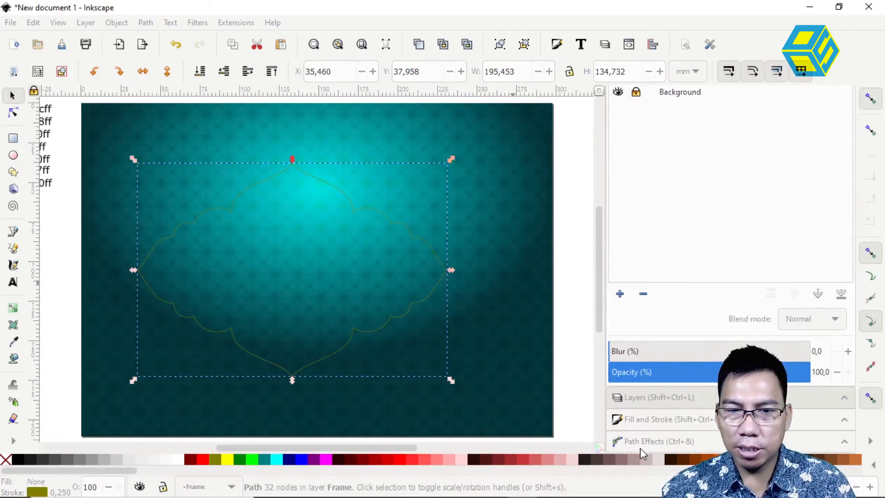
{"action": "left_click", "coordinate": [641, 419]}
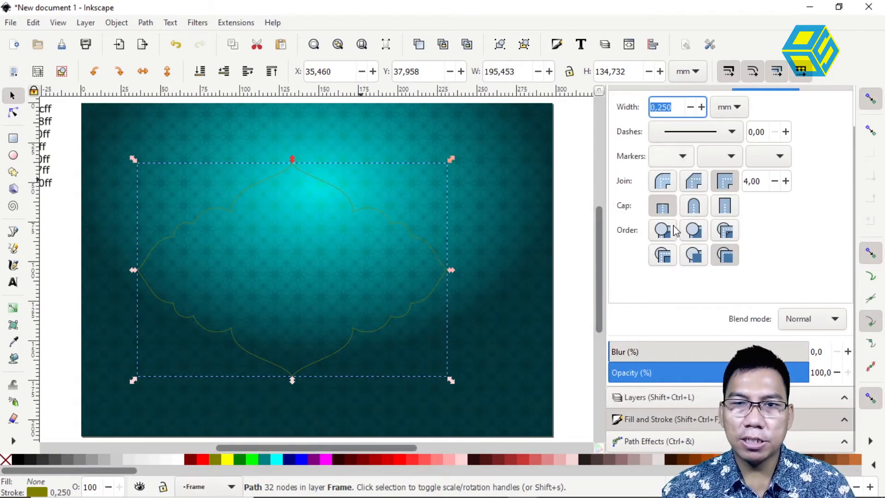
{"action": "left_click", "coordinate": [694, 122]}
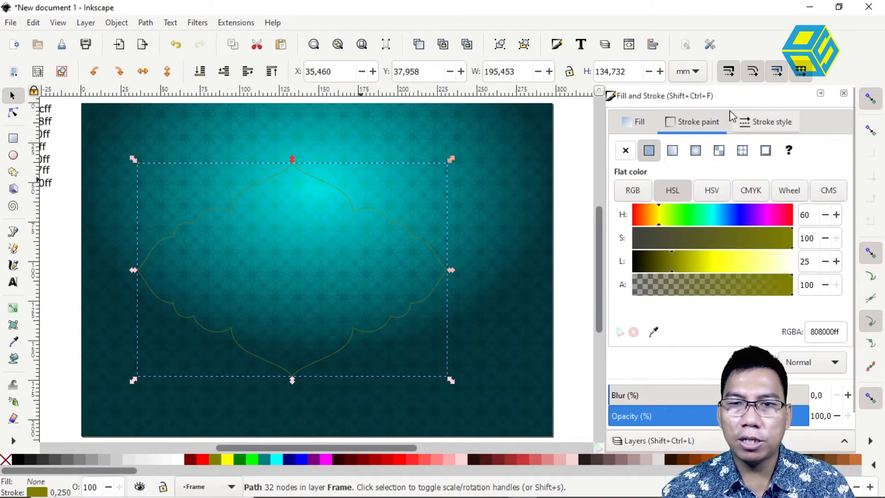
{"action": "left_click", "coordinate": [625, 150]}
Fill the frame with a linear gradient using the existing teal gradient 3914
{"action": "left_click", "coordinate": [640, 122]}
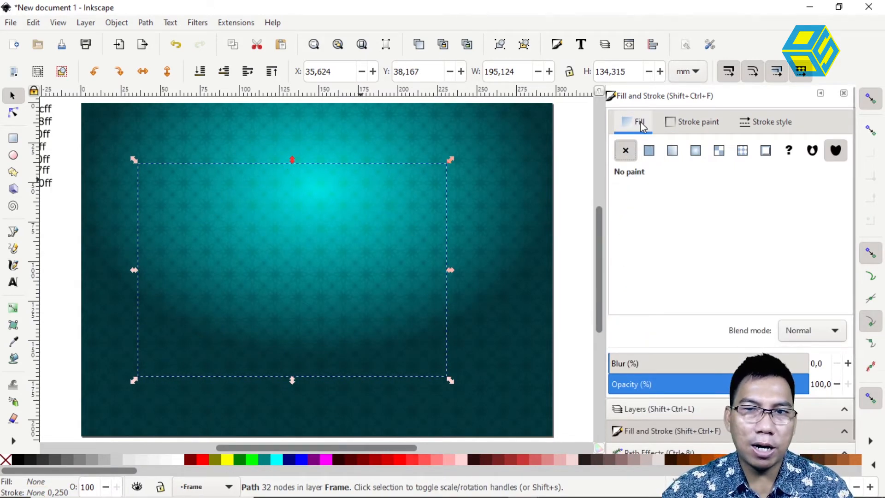
{"action": "left_click", "coordinate": [671, 151]}
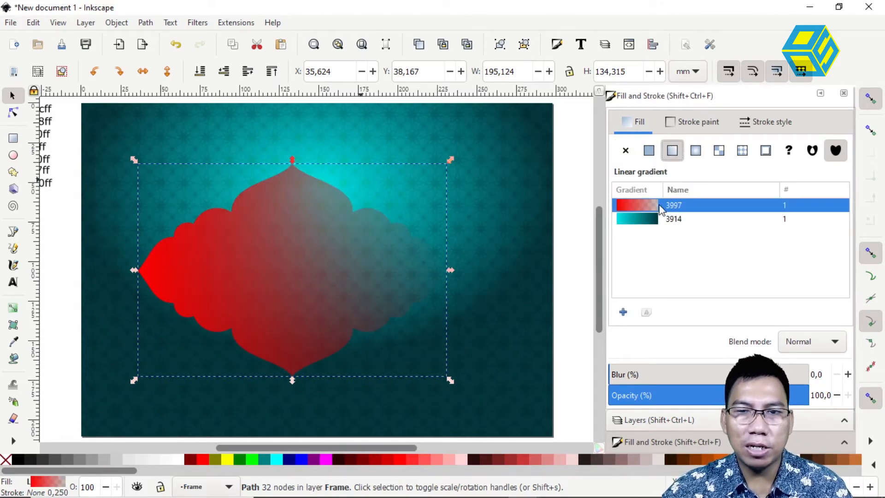
{"action": "left_click", "coordinate": [647, 219]}
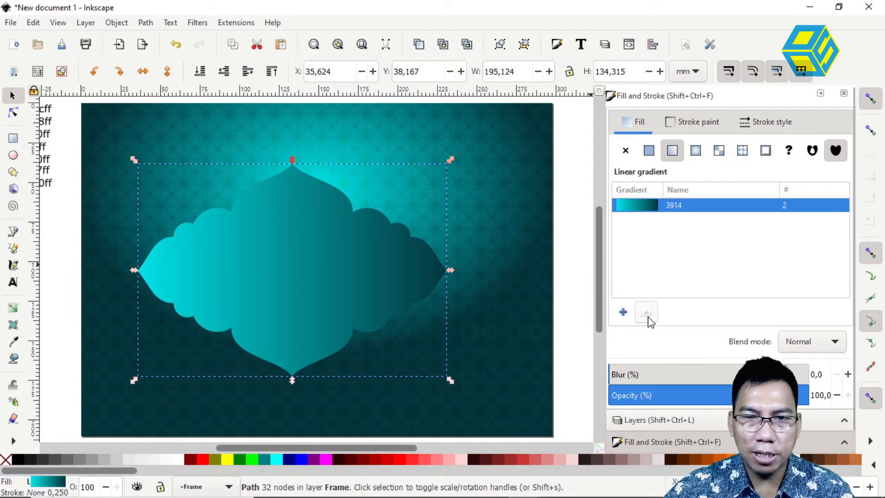
Redirect the frame's gradient vertically, with the light cyan near the bottom tip and the dark teal stop at the frame's centre
{"action": "key", "text": "g"}
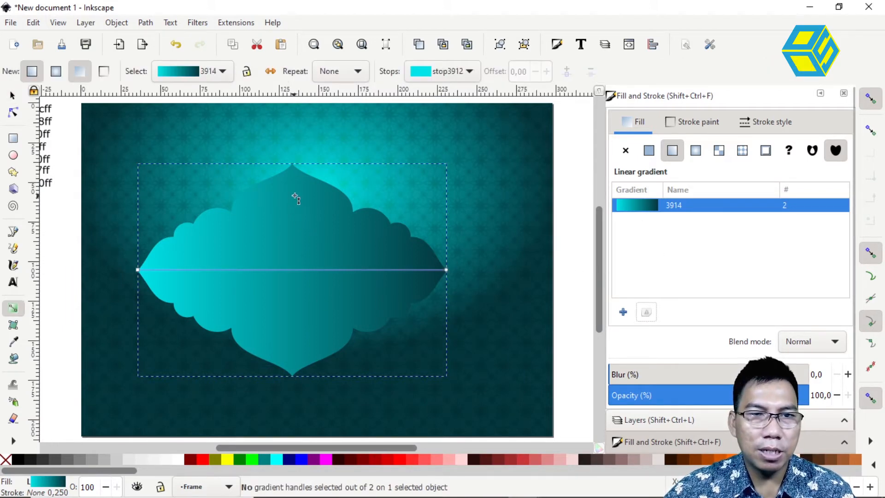
{"action": "left_click_drag", "start_coordinate": [292, 164], "coordinate": [302, 267]}
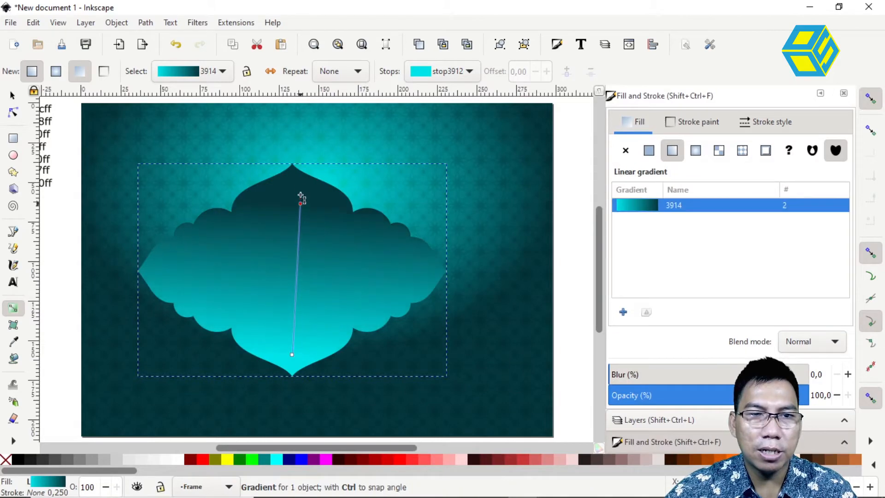
{"action": "left_click_drag", "start_coordinate": [300, 198], "coordinate": [294, 261]}
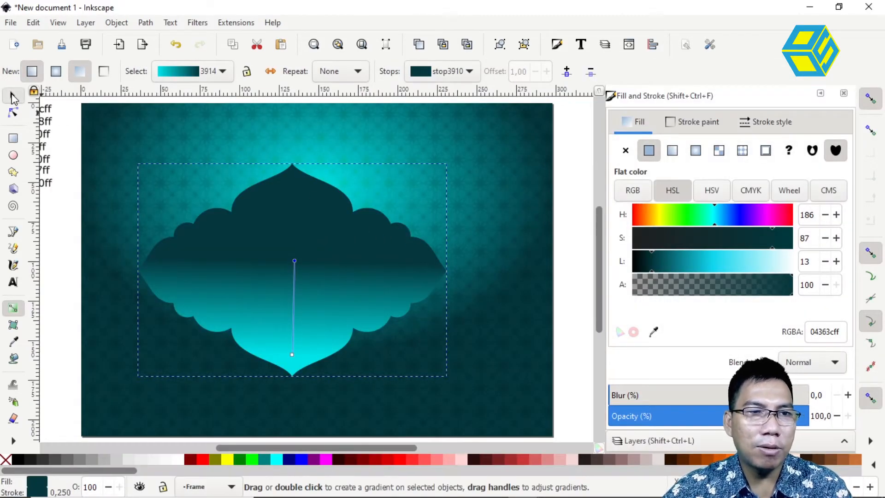
Duplicate the frame's linear gradient 3914 so the frame fill uses its own copy, and deselect the frame
{"action": "left_click", "coordinate": [13, 95]}
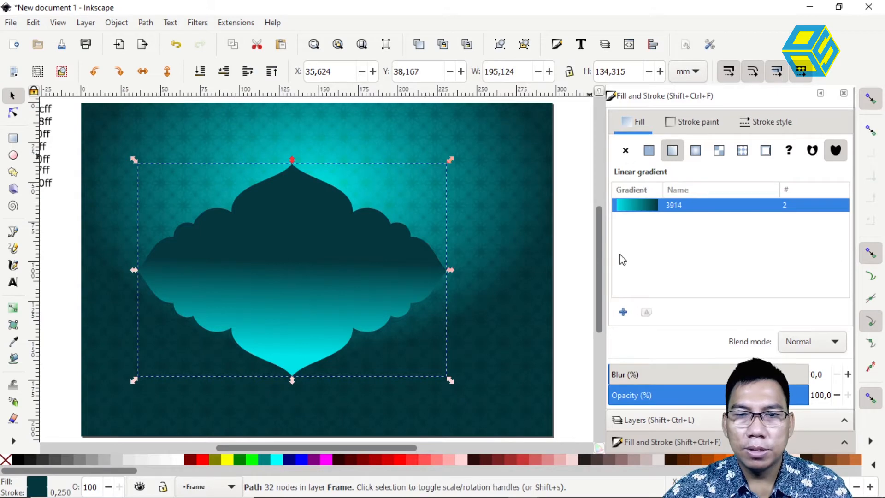
{"action": "left_click", "coordinate": [623, 312]}
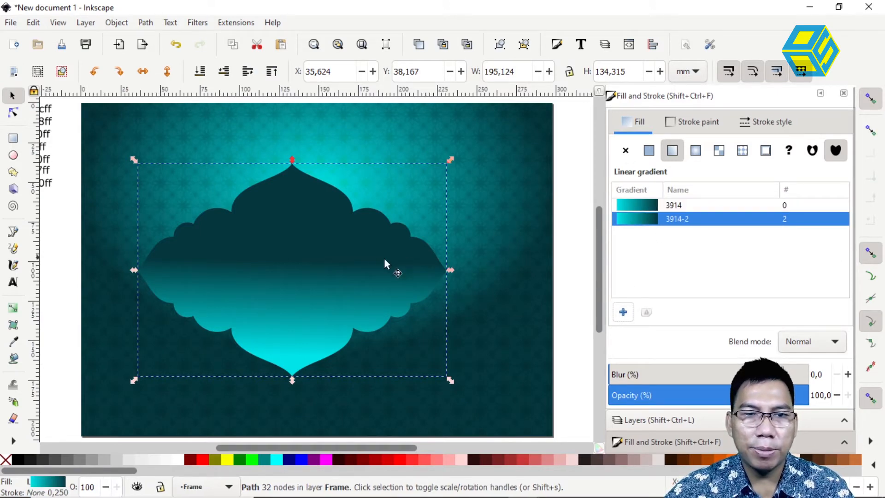
{"action": "left_click_drag", "start_coordinate": [92, 253], "coordinate": [175, 245]}
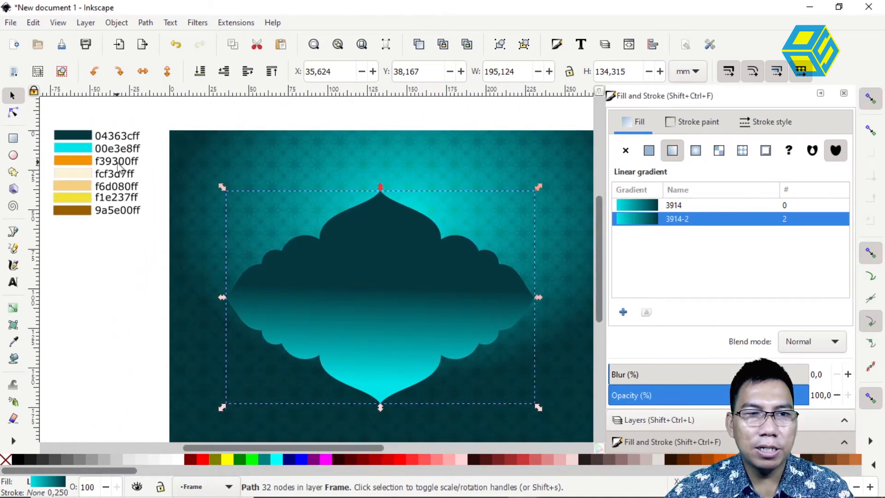
{"action": "key", "text": "Escape"}
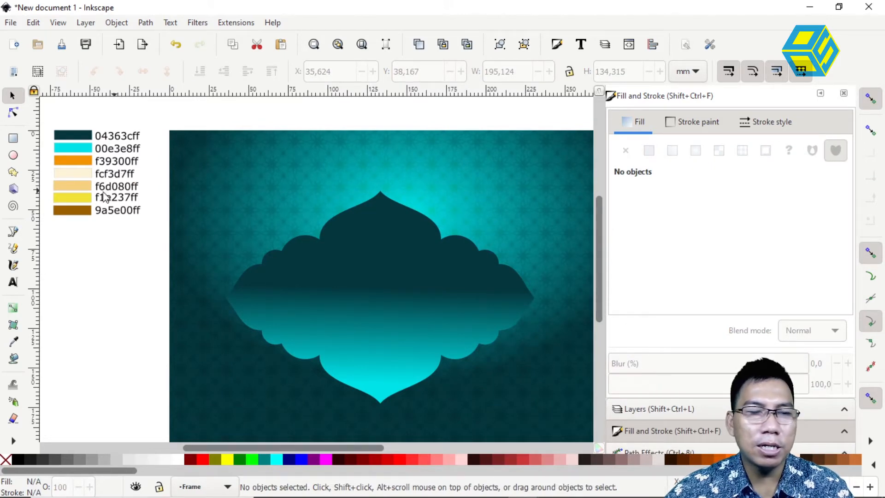
Unlock the Background layer and copy the orange colour code f39300ff from the palette text beside the page
{"action": "left_click", "coordinate": [649, 409]}
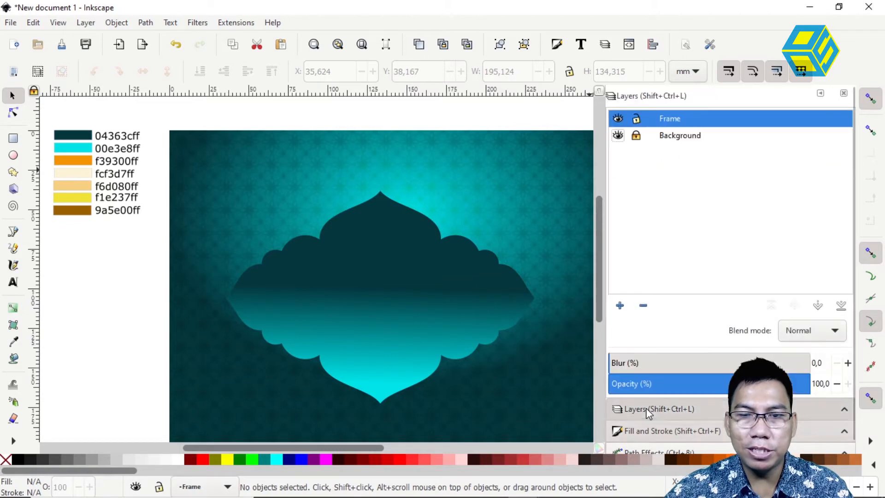
{"action": "left_click", "coordinate": [636, 136]}
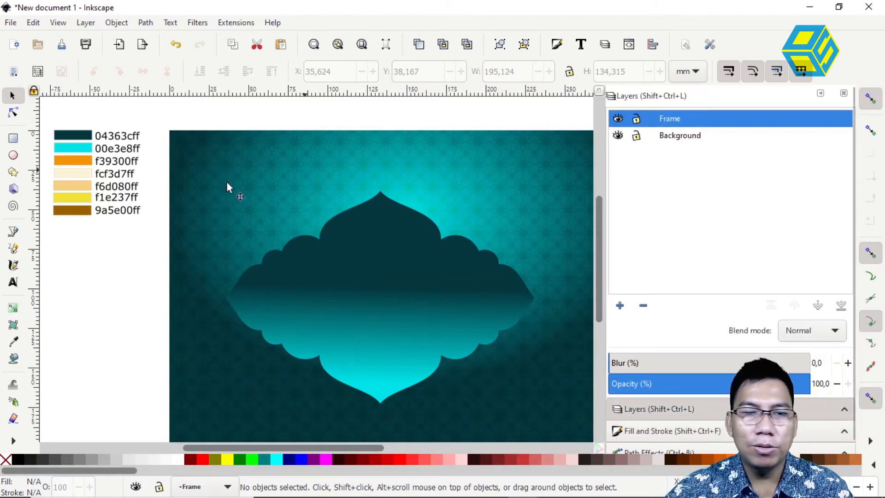
{"action": "left_click", "coordinate": [109, 150]}
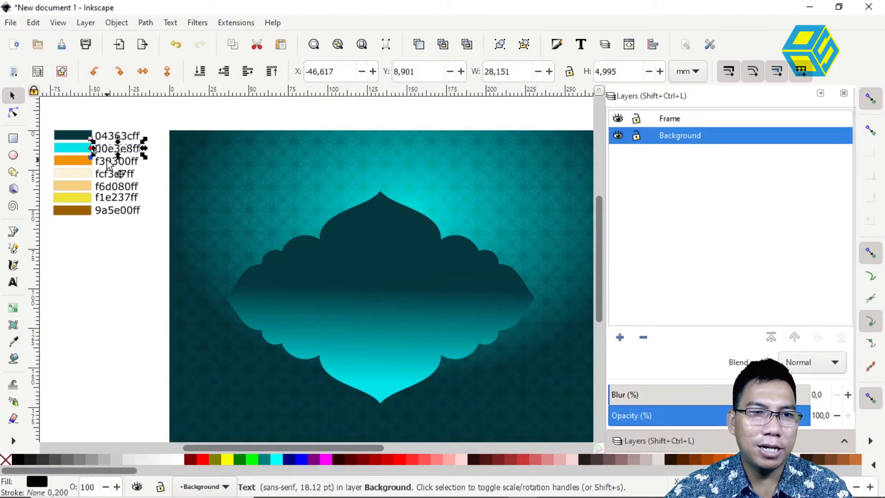
{"action": "key", "text": "Escape"}
{"action": "left_click", "coordinate": [107, 162]}
{"action": "double_click", "coordinate": [107, 162]}
{"action": "double_click", "coordinate": [107, 162]}
{"action": "key", "text": "ctrl+c"}
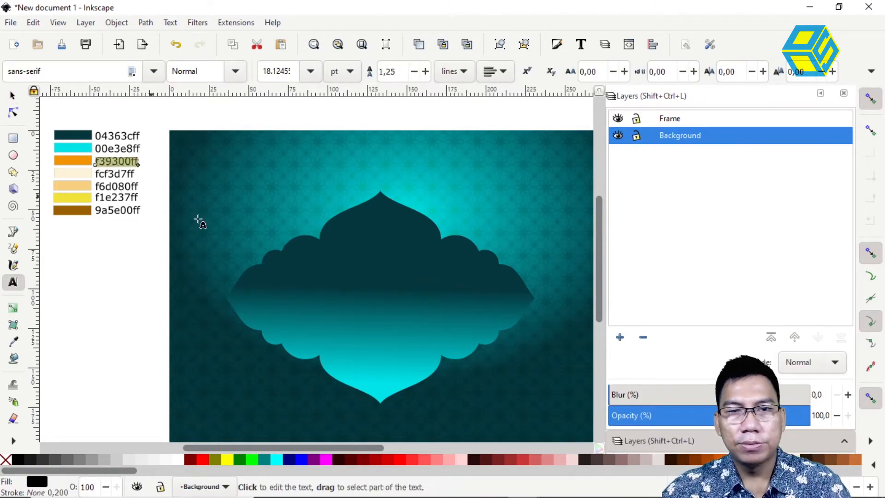
Set the light cyan stop near the bottom tip of the frame's gradient to the orange f39300ff
{"action": "left_click", "coordinate": [12, 95]}
{"action": "left_click", "coordinate": [378, 297]}
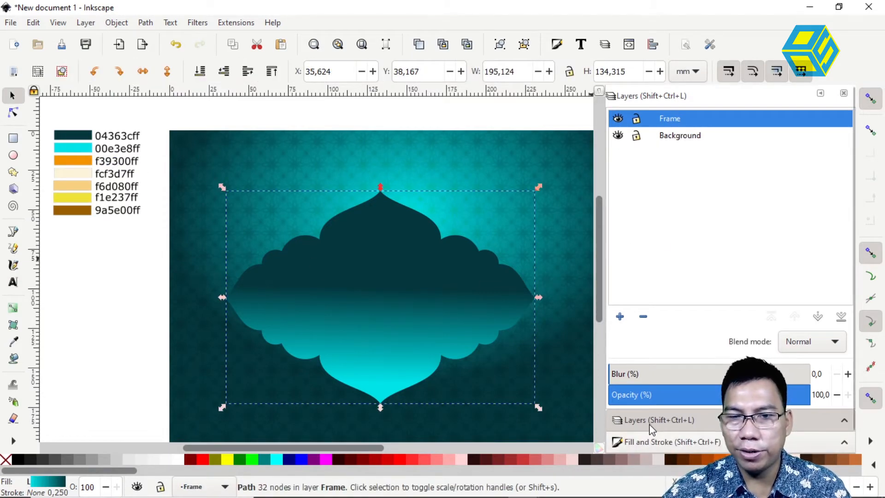
{"action": "left_click", "coordinate": [649, 443]}
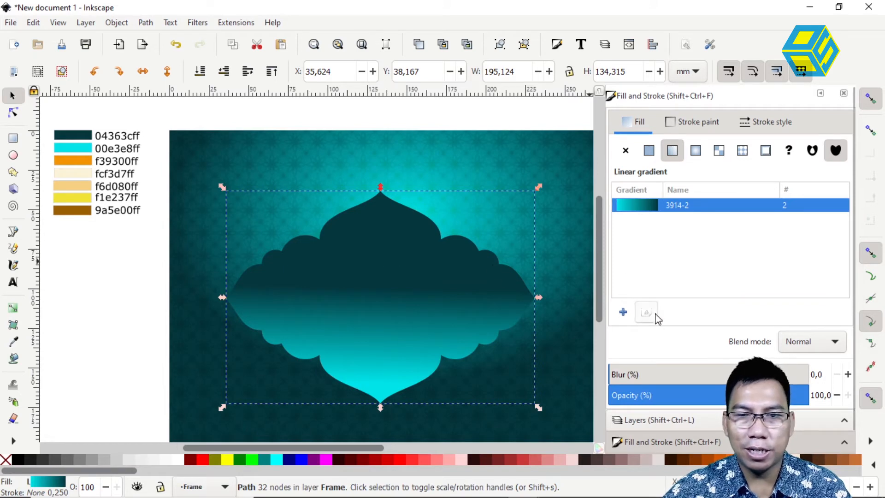
{"action": "key", "text": "g"}
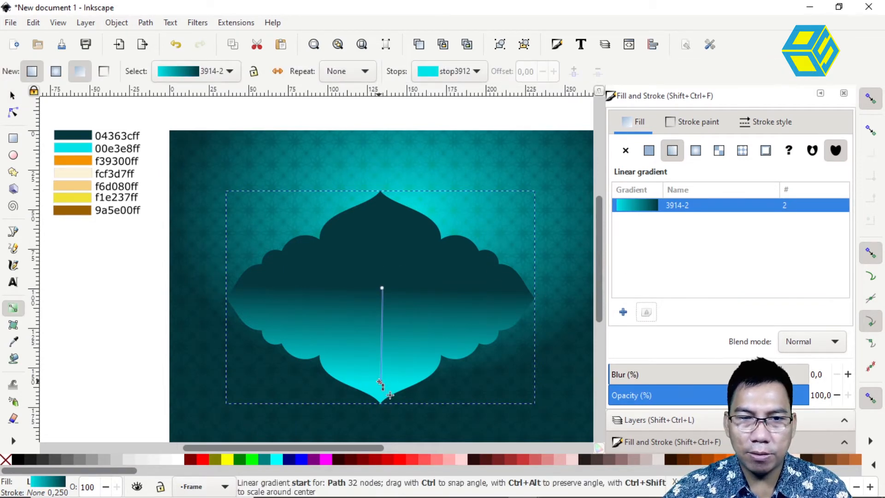
{"action": "left_click", "coordinate": [380, 382]}
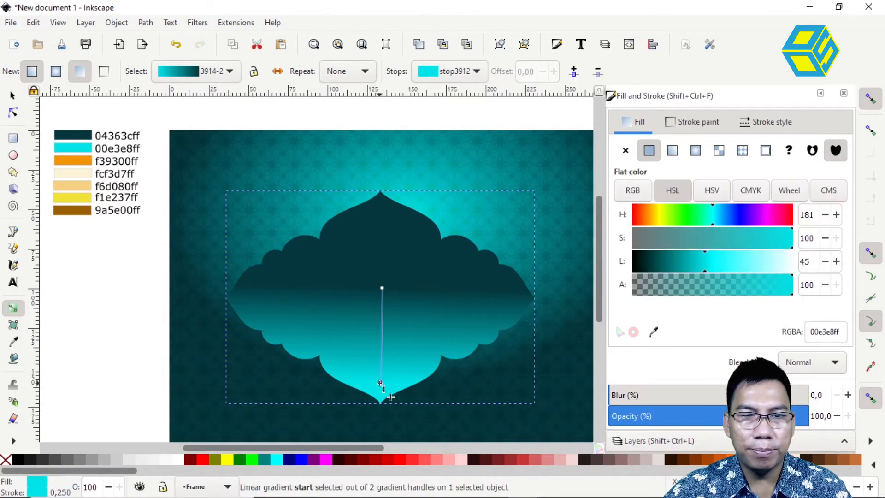
{"action": "left_click_drag", "start_coordinate": [837, 330], "coordinate": [752, 338]}
{"action": "key", "text": "ctrl+v"}
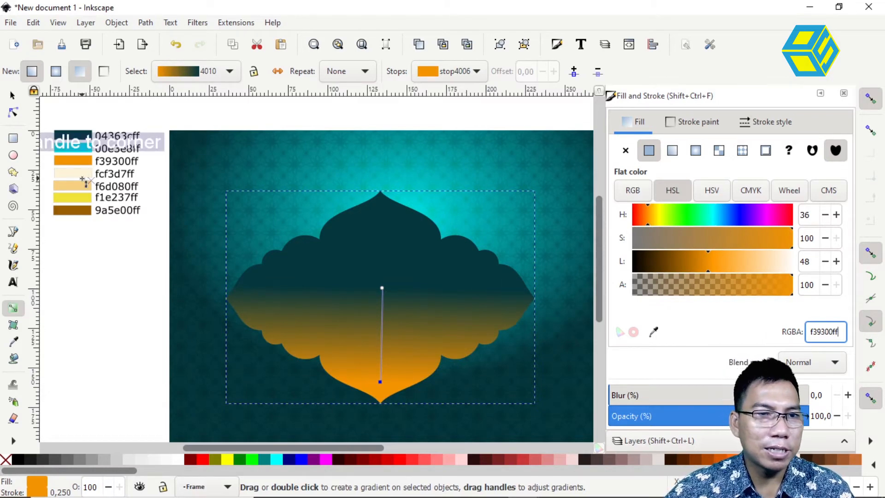
Copy the cream colour code fcf3d7ff from the palette text beside the page
{"action": "left_click", "coordinate": [12, 95]}
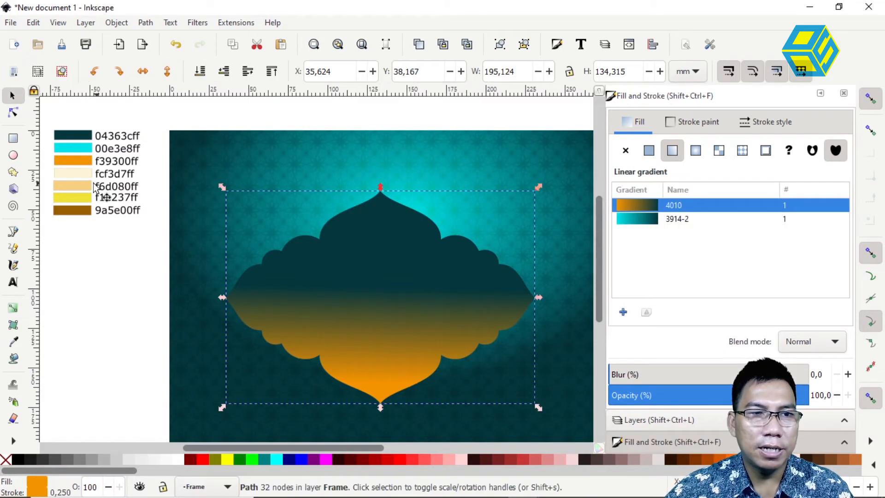
{"action": "left_click", "coordinate": [83, 181]}
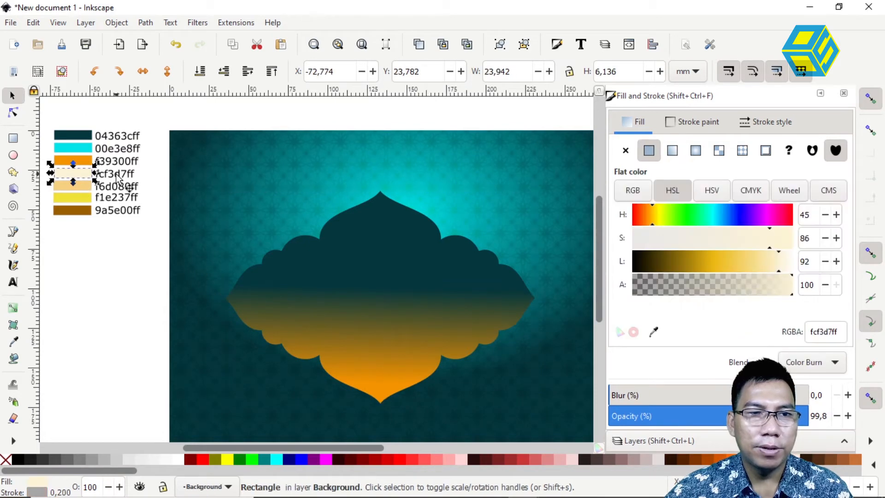
{"action": "left_click", "coordinate": [118, 177]}
{"action": "double_click", "coordinate": [121, 174]}
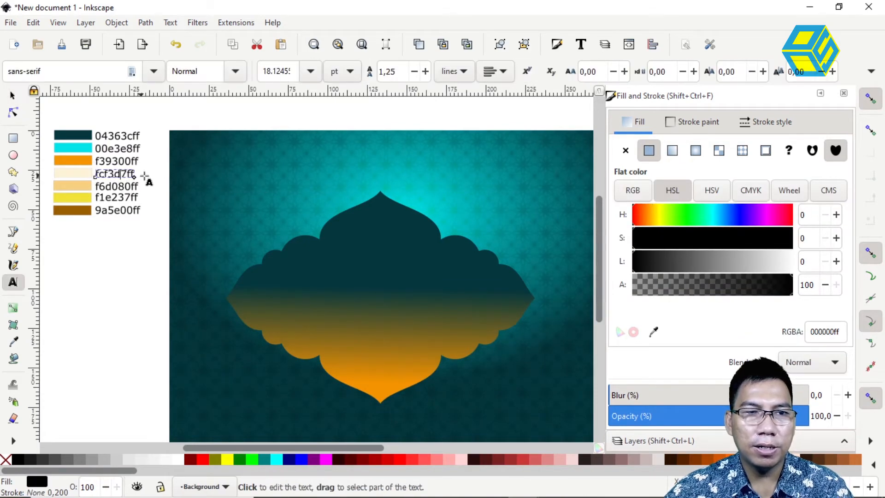
{"action": "key", "text": "ctrl+a"}
{"action": "key", "text": "ctrl+c"}
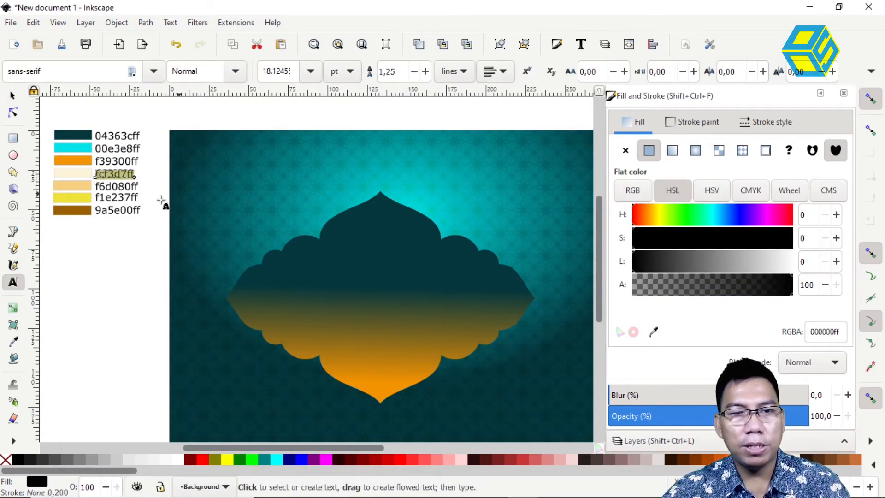
Set the dark teal stop at the centre of the frame's gradient to the cream colour fcf3d7ff
{"action": "left_click", "coordinate": [12, 95]}
{"action": "left_click", "coordinate": [388, 287]}
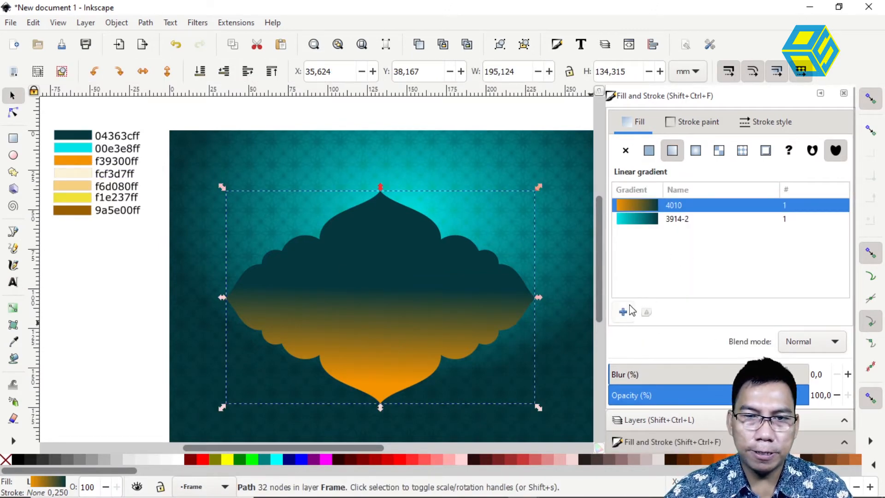
{"action": "key", "text": "g"}
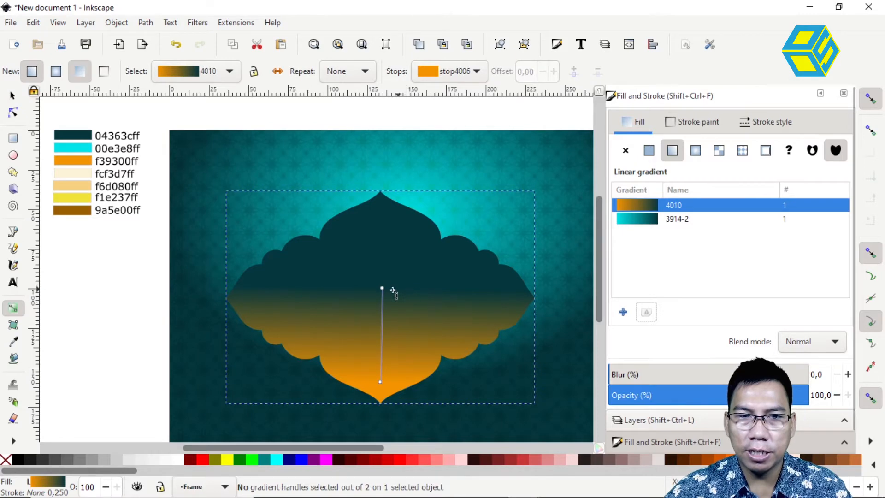
{"action": "double_click", "coordinate": [840, 331]}
{"action": "key", "text": "ctrl+v"}
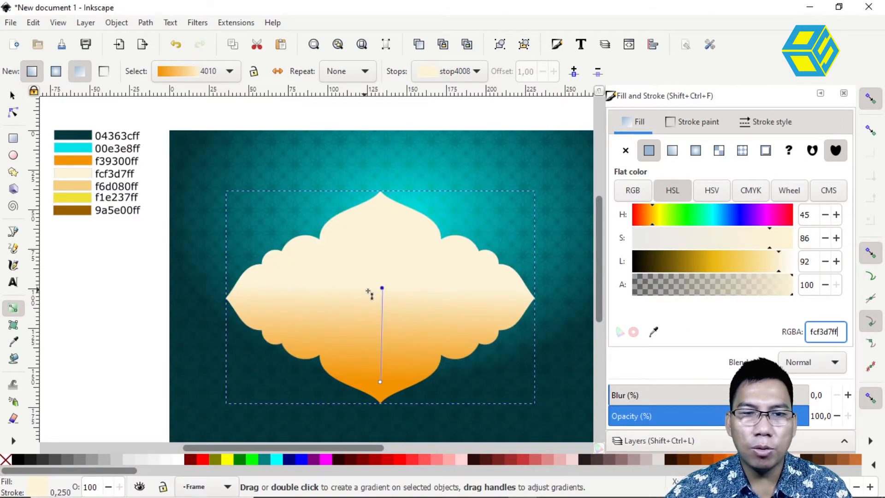
Move the cream gradient stop up from the frame's centre into its upper lobe
{"action": "left_click_drag", "start_coordinate": [382, 289], "coordinate": [378, 239]}
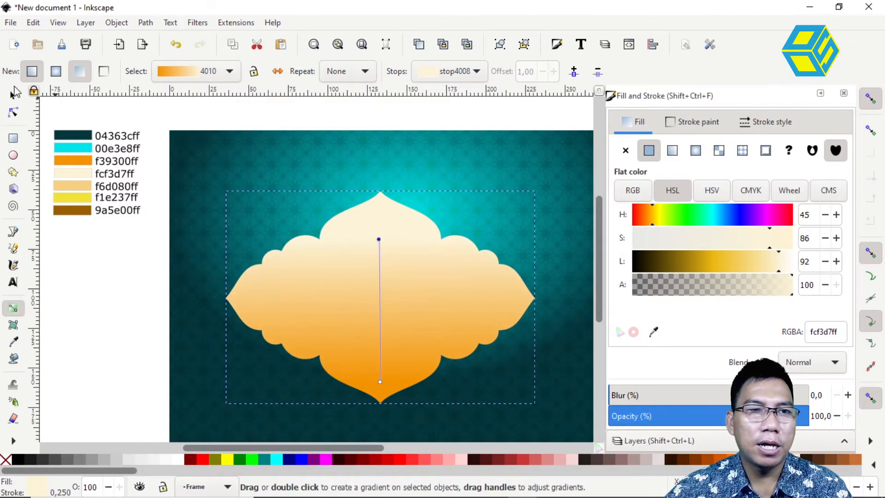
{"action": "left_click", "coordinate": [13, 94]}
{"action": "left_click", "coordinate": [144, 138]}
Centre the frame on the vertical axis relative to the page
{"action": "left_click", "coordinate": [350, 245]}
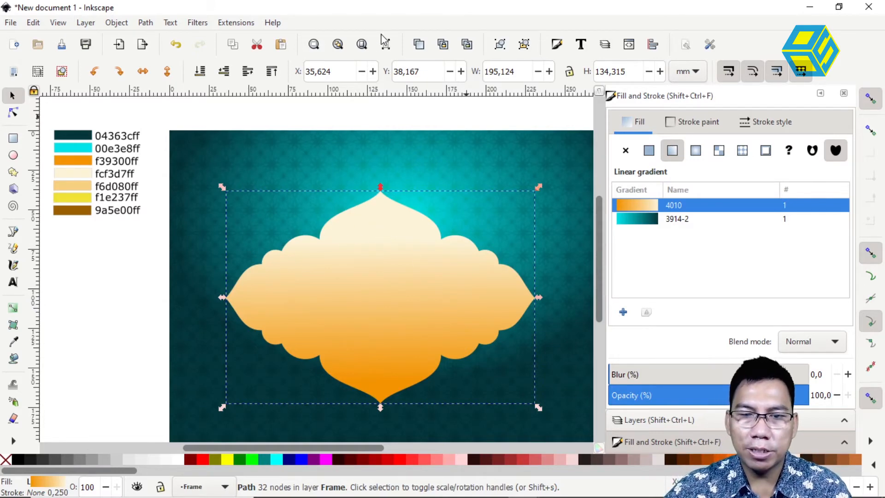
{"action": "left_click", "coordinate": [654, 43]}
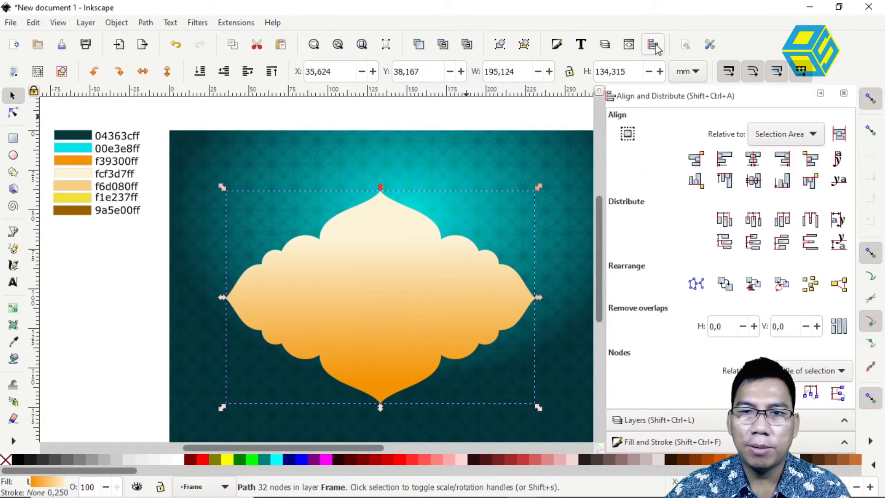
{"action": "left_click", "coordinate": [808, 135]}
{"action": "left_click", "coordinate": [795, 105]}
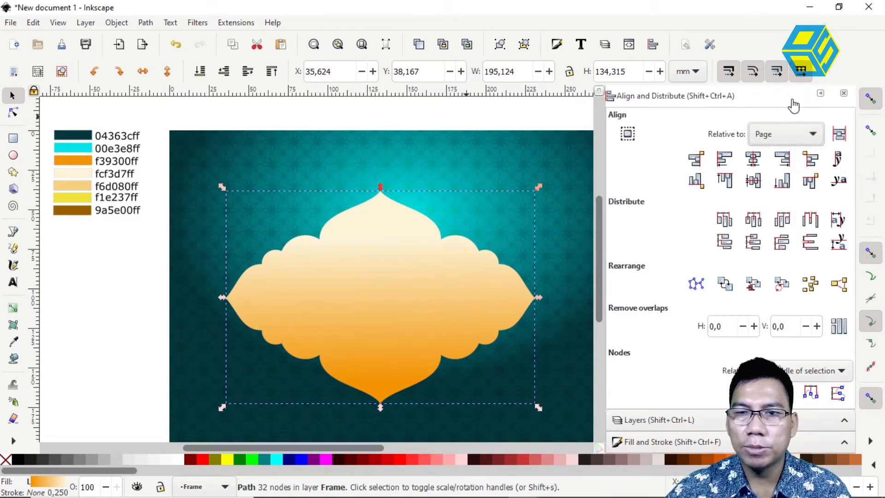
{"action": "left_click", "coordinate": [753, 159]}
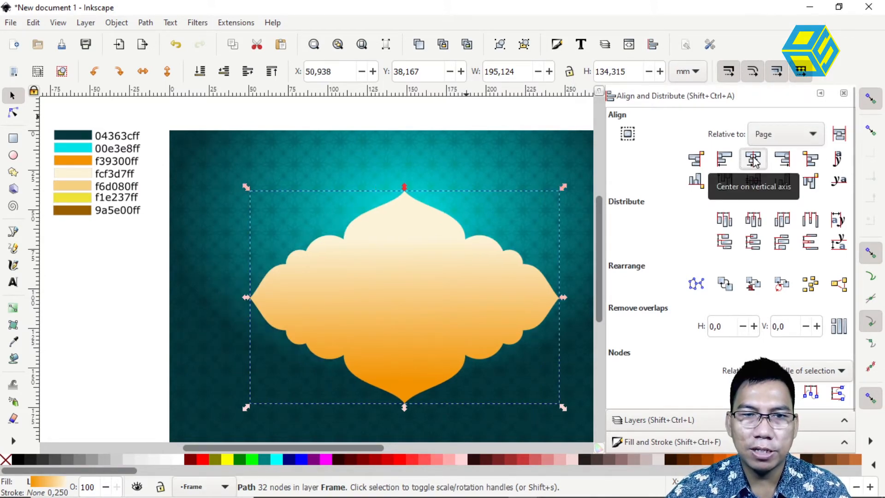
Duplicate the frame in place and reverse the direction of the copy's orange-to-cream gradient
{"action": "left_click_drag", "start_coordinate": [422, 240], "coordinate": [366, 226]}
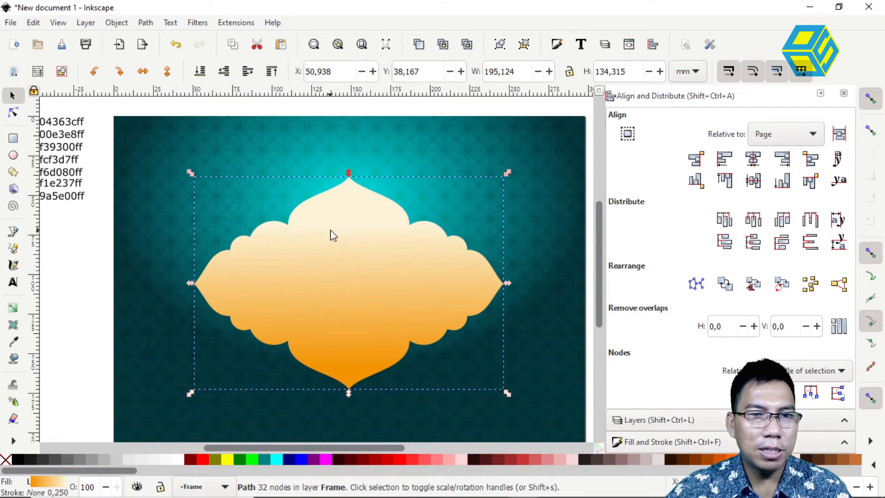
{"action": "key", "text": "ctrl"}
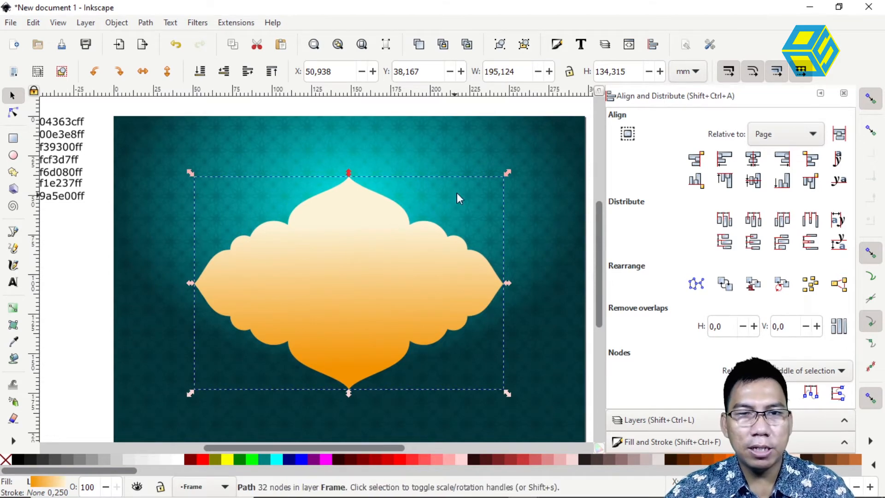
{"action": "left_click_drag", "start_coordinate": [506, 172], "coordinate": [492, 182]}
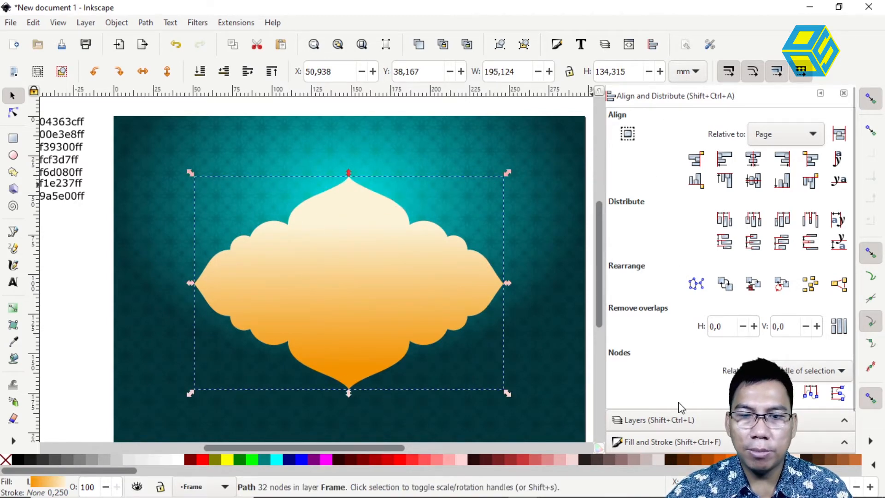
{"action": "left_click", "coordinate": [652, 442]}
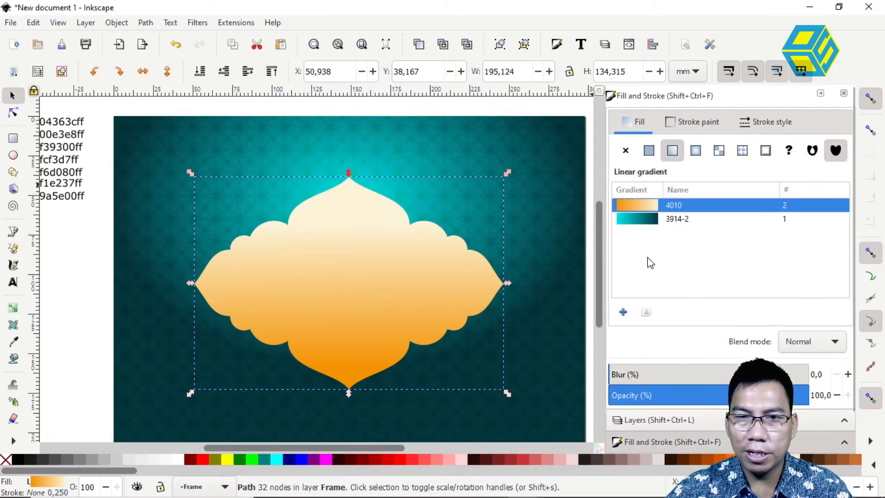
{"action": "left_click", "coordinate": [646, 312]}
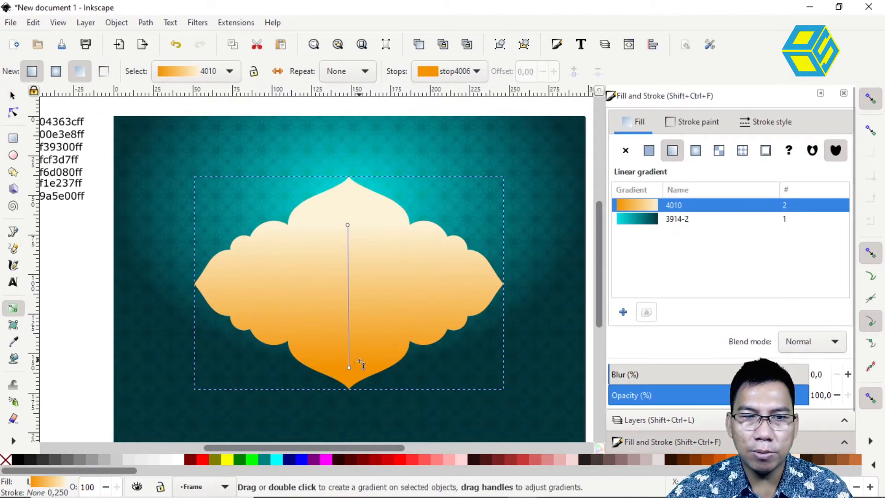
{"action": "left_click", "coordinate": [278, 72]}
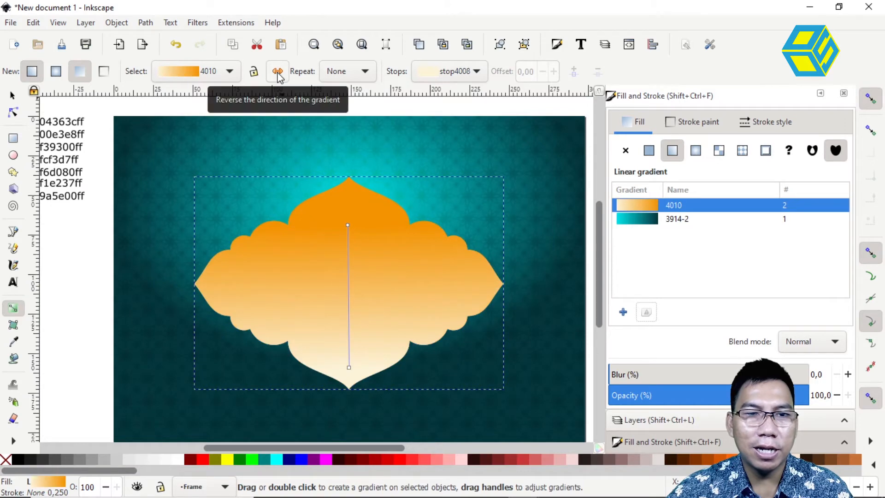
{"action": "left_click", "coordinate": [13, 95]}
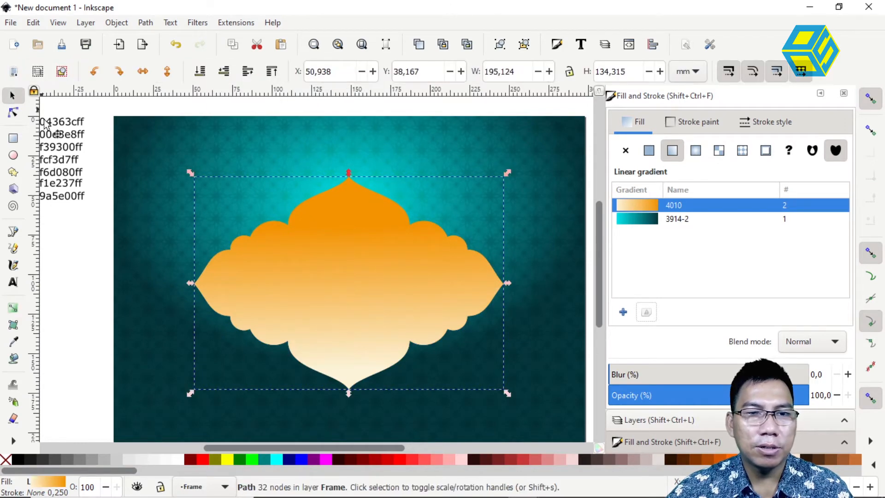
Disable snapping and scale the duplicate frame down proportionally about its centre to about 160.6 × 110.6 mm
{"action": "left_click", "coordinate": [870, 98]}
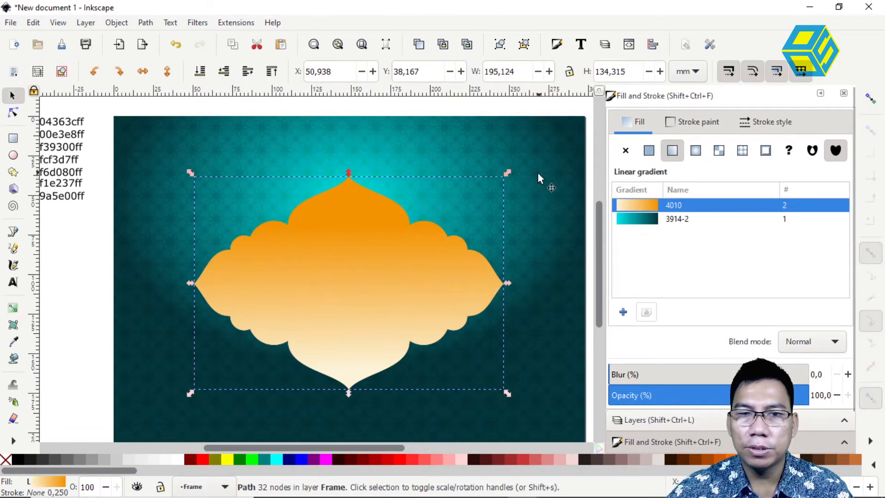
{"action": "left_click_drag", "start_coordinate": [508, 173], "coordinate": [479, 191]}
{"action": "mouse_move", "coordinate": [416, 249]}
{"action": "left_mouse_down"}
{"action": "mouse_move", "coordinate": [496, 236]}
{"action": "mouse_move", "coordinate": [411, 259]}
{"action": "left_mouse_up"}
{"action": "key", "text": "ctrl+z"}
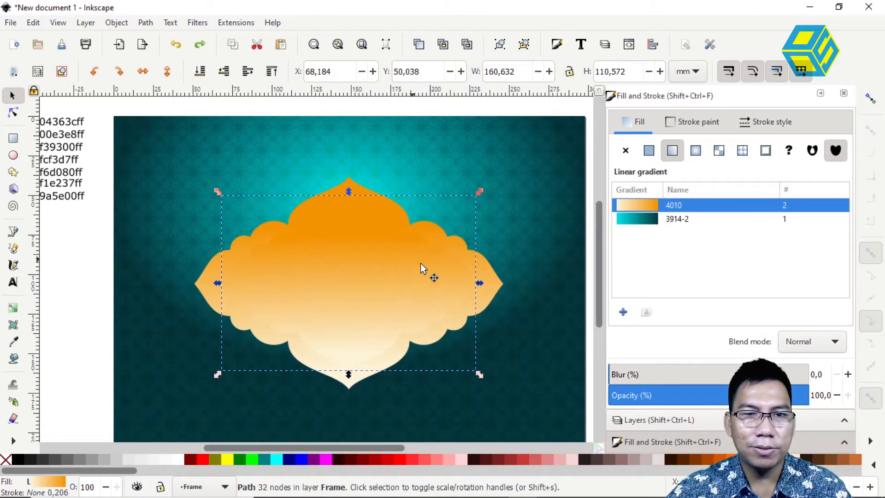
{"action": "left_click", "coordinate": [501, 291]}
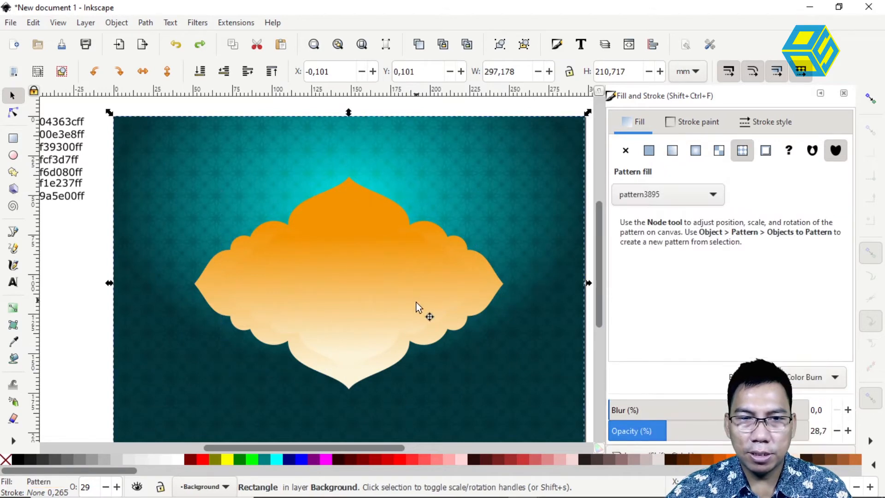
Reverse the direction of the orange-to-cream gradient on the larger back frame
{"action": "left_click", "coordinate": [396, 362]}
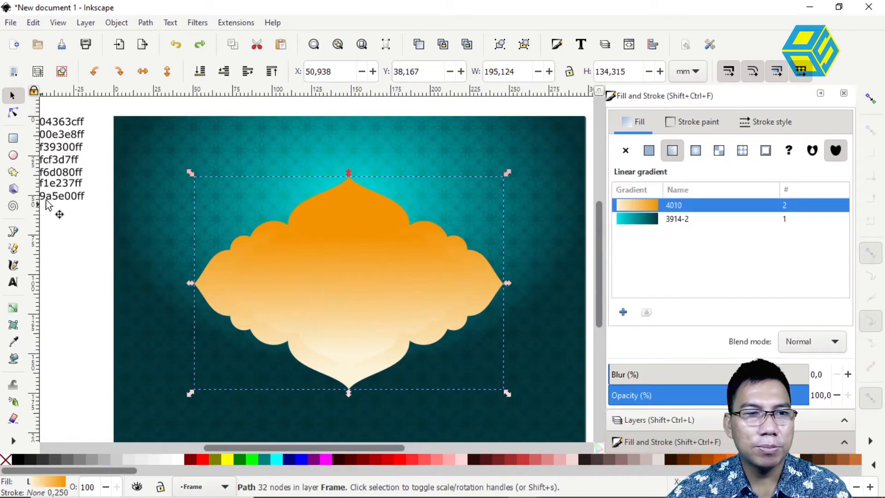
{"action": "left_click", "coordinate": [646, 312]}
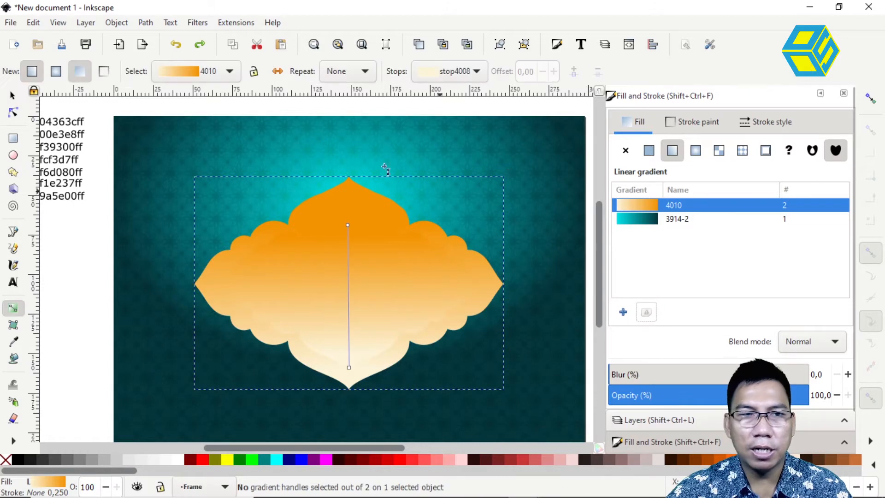
{"action": "left_click", "coordinate": [278, 73]}
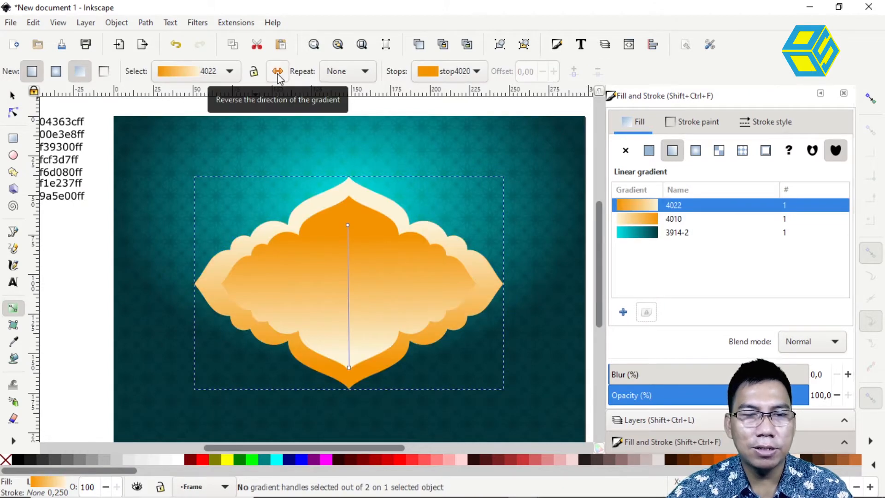
{"action": "left_click", "coordinate": [12, 96]}
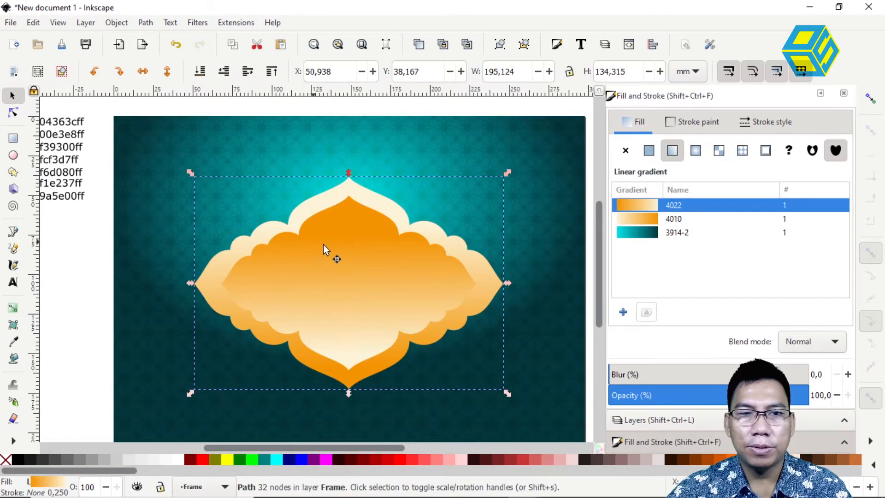
Enlarge the inner orange frame proportionally about its centre to about 185.6 × 127.7 mm, leaving a thin border of the back frame
{"action": "left_click", "coordinate": [345, 248]}
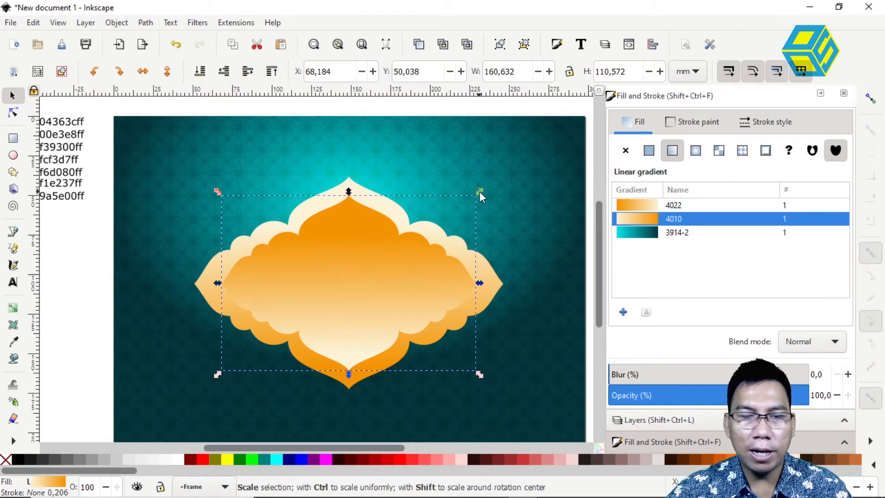
{"action": "left_click_drag", "start_coordinate": [479, 191], "coordinate": [497, 167]}
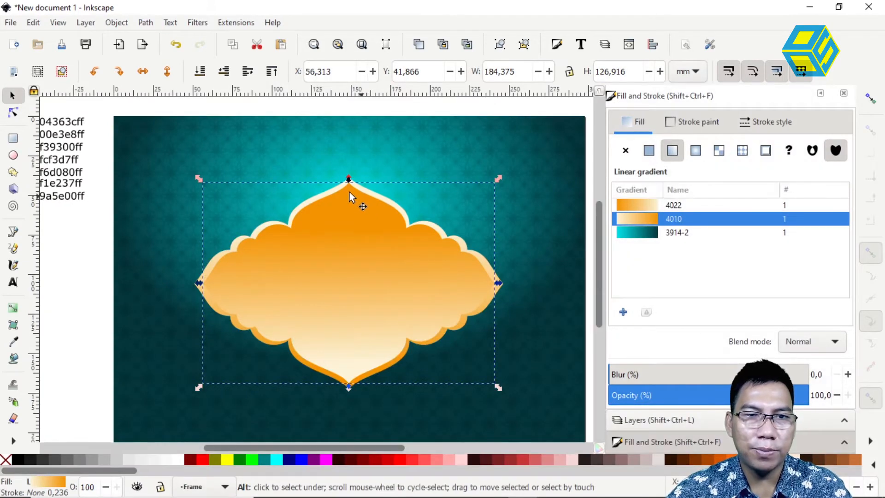
{"action": "left_click_drag", "start_coordinate": [495, 179], "coordinate": [495, 177]}
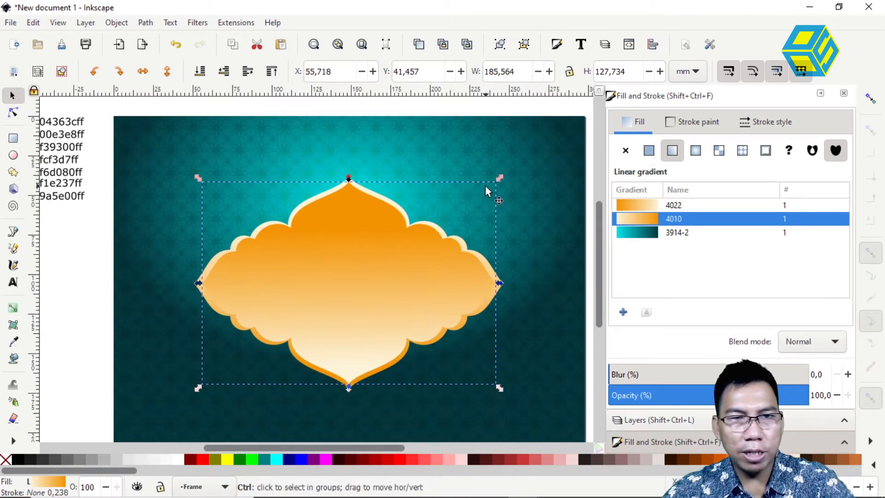
Duplicate the inner frame, fill the copy with the teal gradient 3914-2, and scale it down about its centre to about 179.0 × 123.2 mm
{"action": "left_click", "coordinate": [640, 233]}
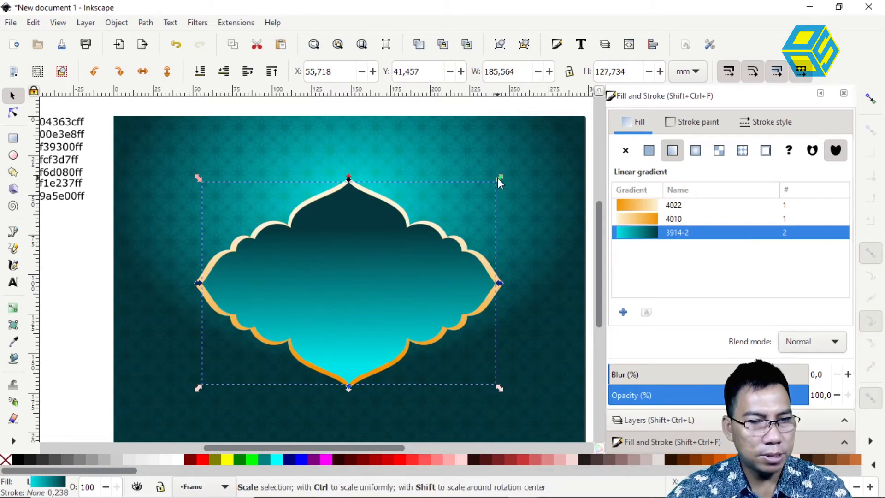
{"action": "mouse_move", "coordinate": [496, 178]}
{"action": "left_mouse_down"}
{"action": "mouse_move", "coordinate": [489, 185]}
{"action": "mouse_move", "coordinate": [492, 179]}
{"action": "left_mouse_up"}
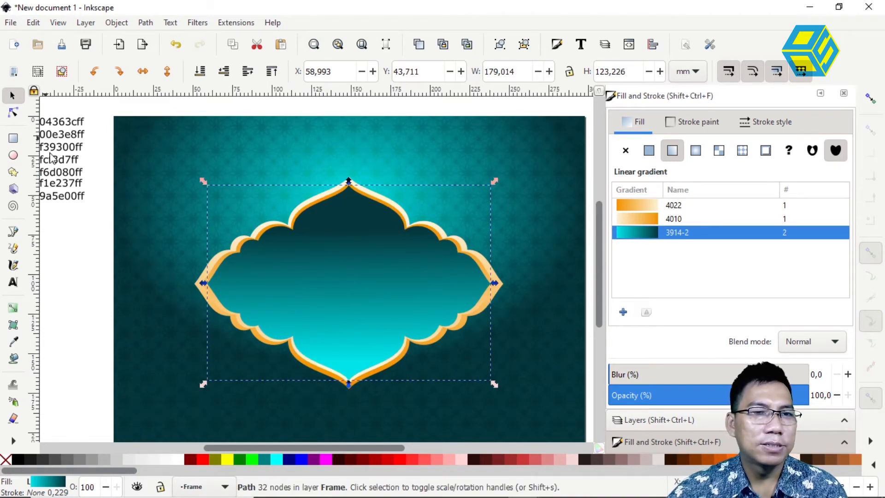
{"action": "left_click", "coordinate": [79, 239]}
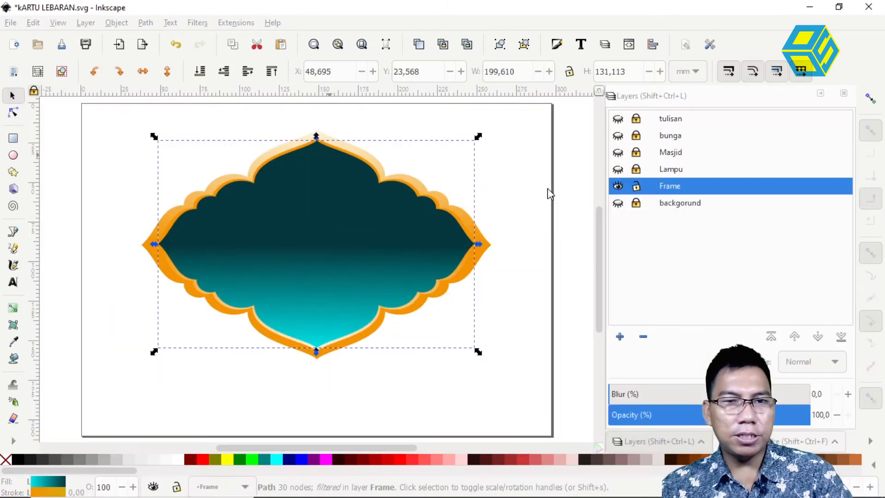
Switch to the reference file kARTU LEBARAN.svg and show its Masjid layer to examine the mosque artwork
{"action": "left_click", "coordinate": [618, 153]}
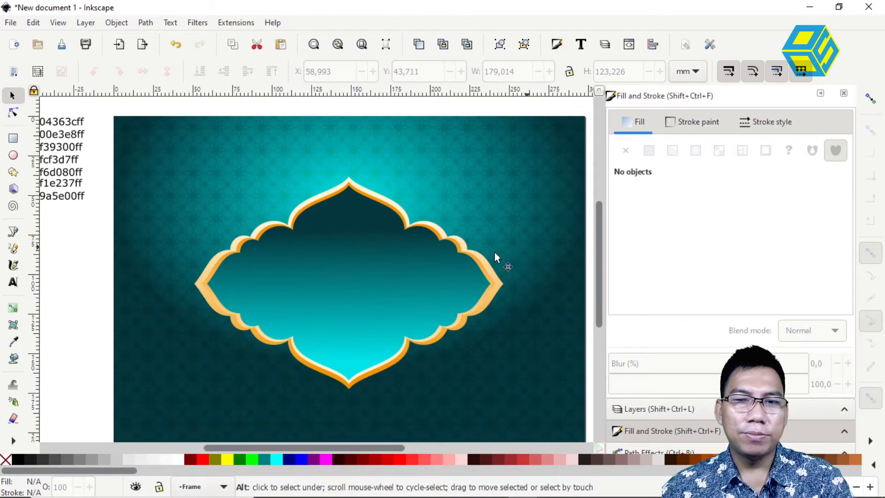
Lock the Background and Frame layers in the new card document
{"action": "left_click", "coordinate": [648, 409]}
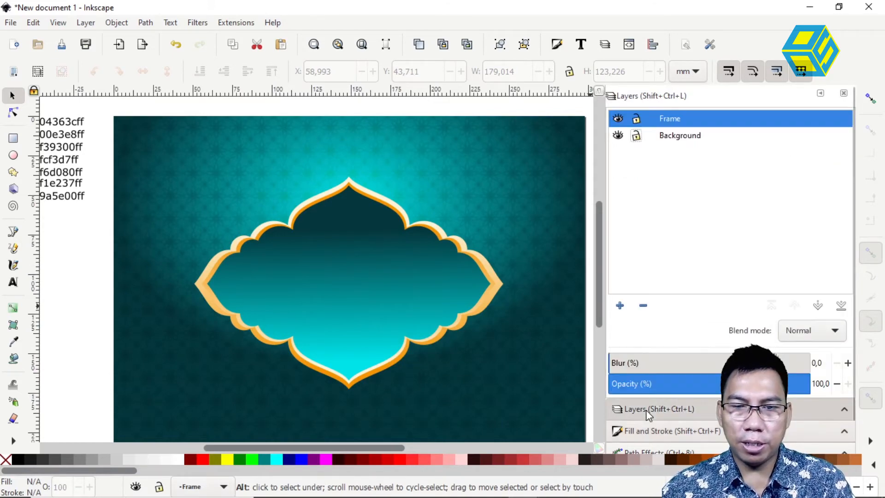
{"action": "left_click", "coordinate": [636, 136]}
{"action": "left_click", "coordinate": [636, 118]}
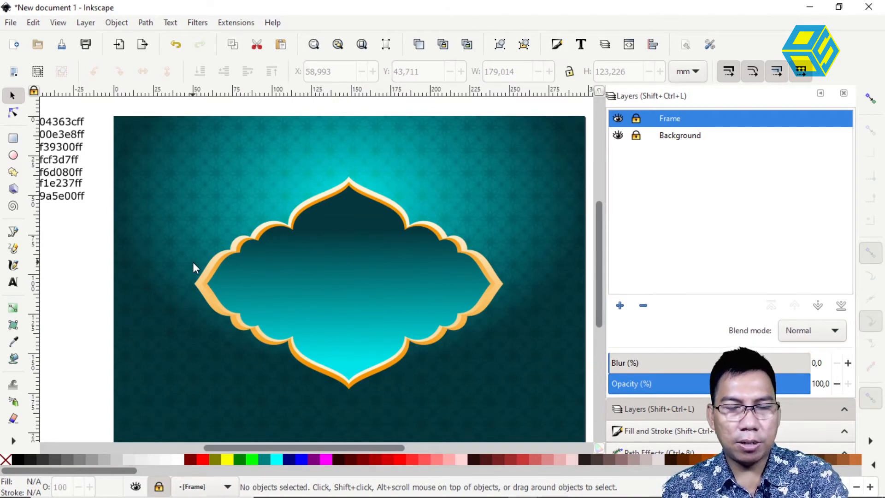
{"action": "type", "text": "=="}
{"action": "left_click", "coordinate": [108, 229]}
{"action": "type", "text": "="}
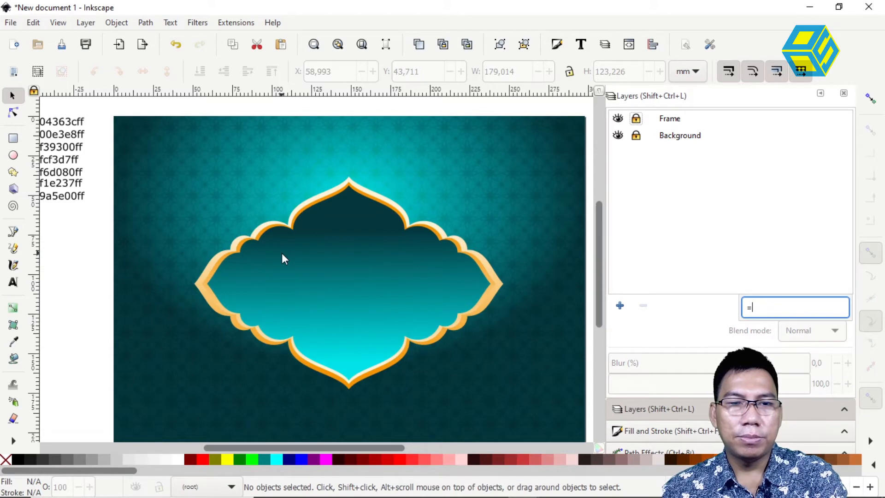
{"action": "key", "text": "equal"}
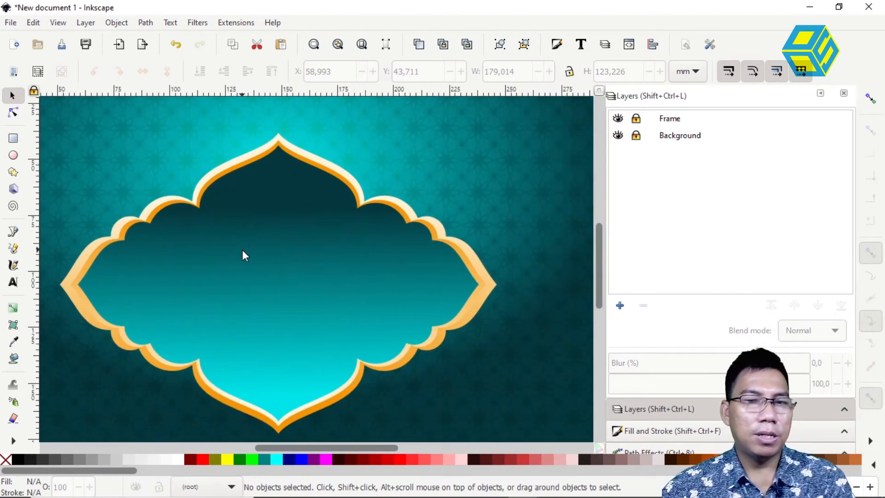
{"action": "left_click", "coordinate": [13, 155]}
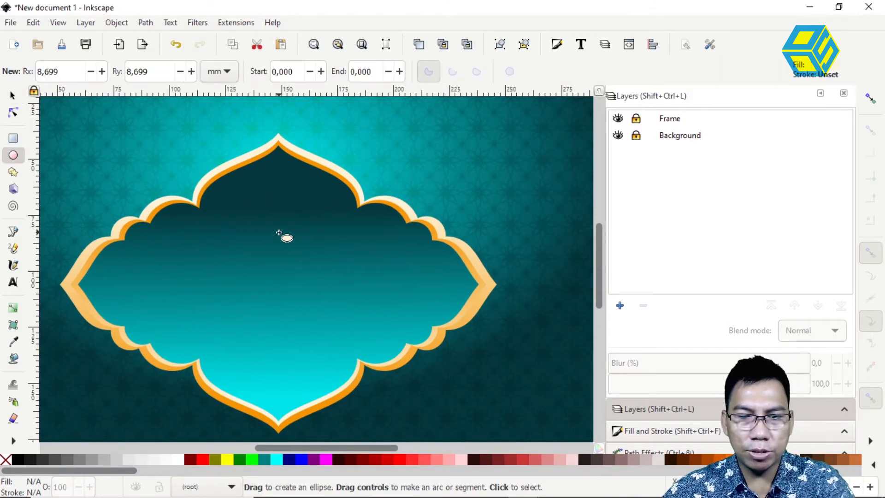
{"action": "key", "text": "plus"}
{"action": "left_click_drag", "start_coordinate": [261, 214], "coordinate": [301, 249]}
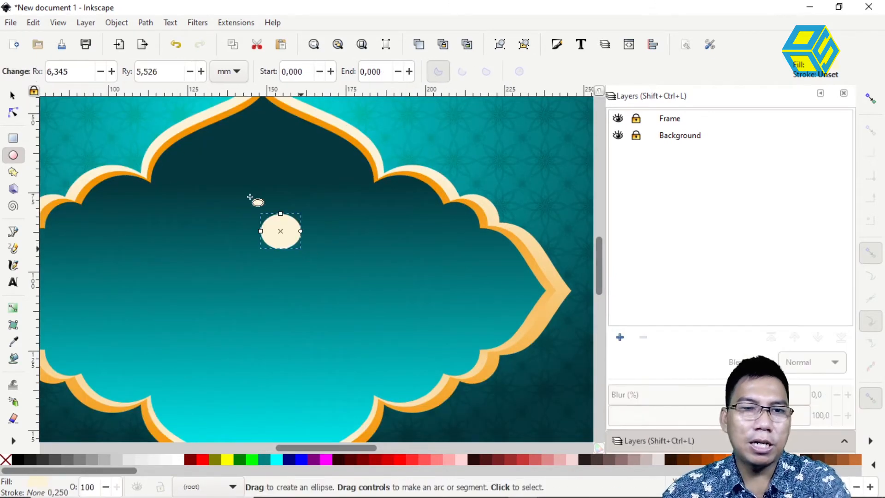
{"action": "key", "text": "Delete"}
Draw a square about 17.4 mm wide in the upper middle of the frame, with a white outline and no fill
{"action": "left_click", "coordinate": [14, 140]}
{"action": "left_click_drag", "start_coordinate": [264, 208], "coordinate": [326, 263]}
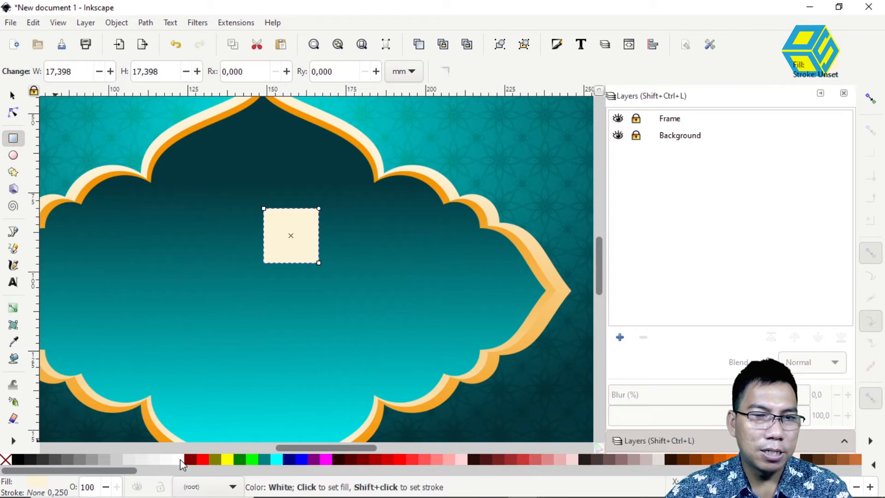
{"action": "left_click", "coordinate": [6, 460]}
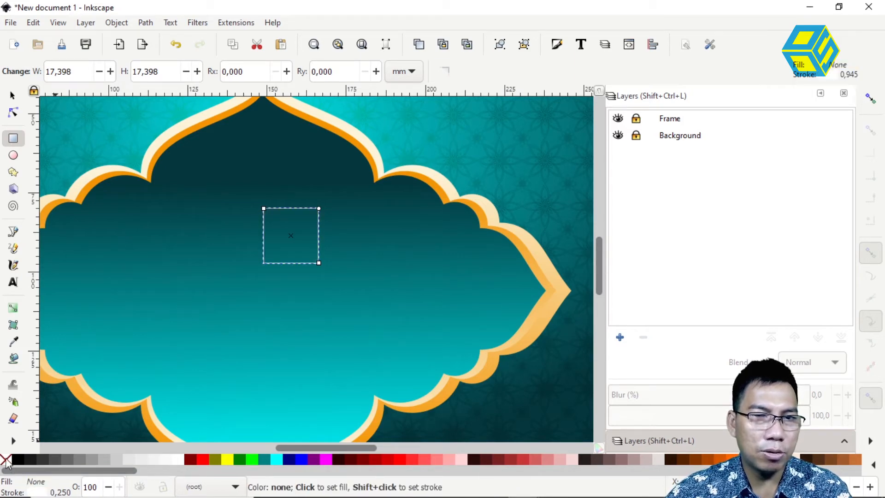
{"action": "left_click", "coordinate": [13, 95]}
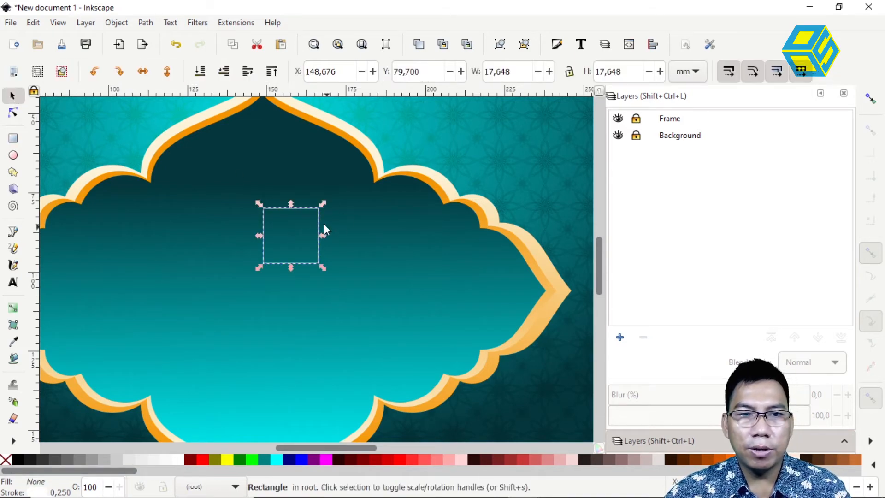
Check the mosque artwork in kARTU LEBARAN.svg, return to the new document and turn the square into a path with Combine
{"action": "key", "text": "alt+Tab"}
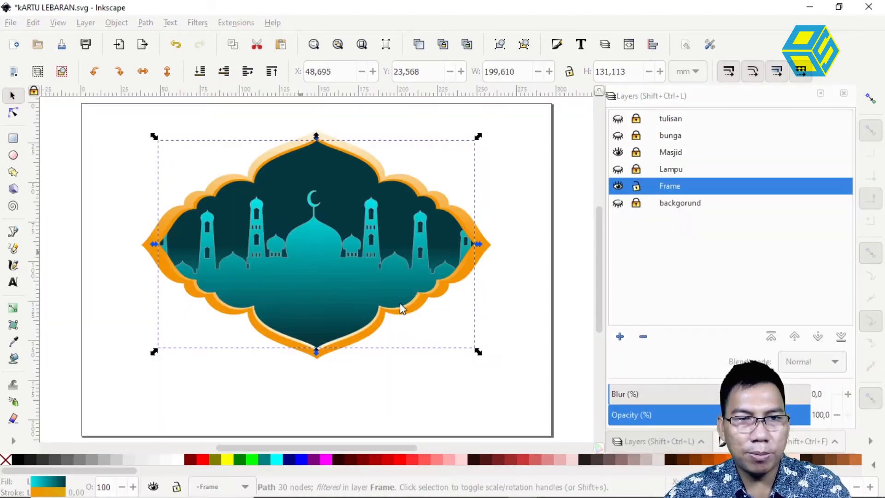
{"action": "key", "text": "alt+Tab"}
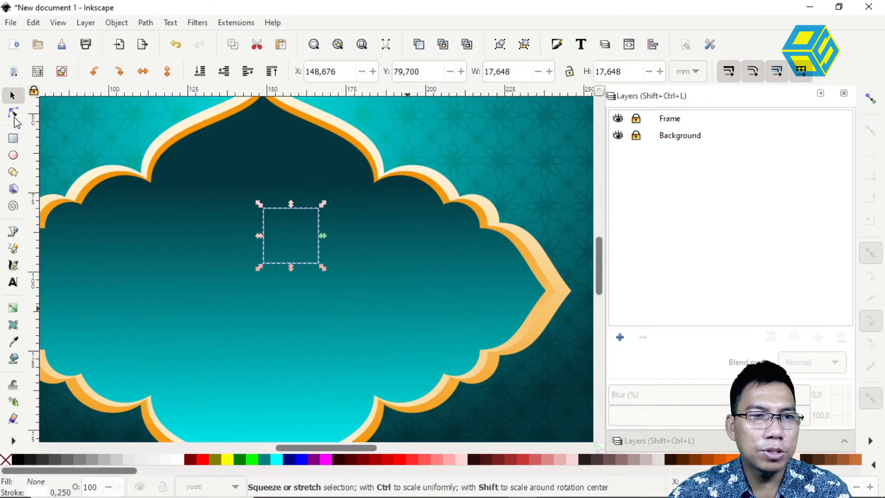
{"action": "left_click", "coordinate": [146, 23]}
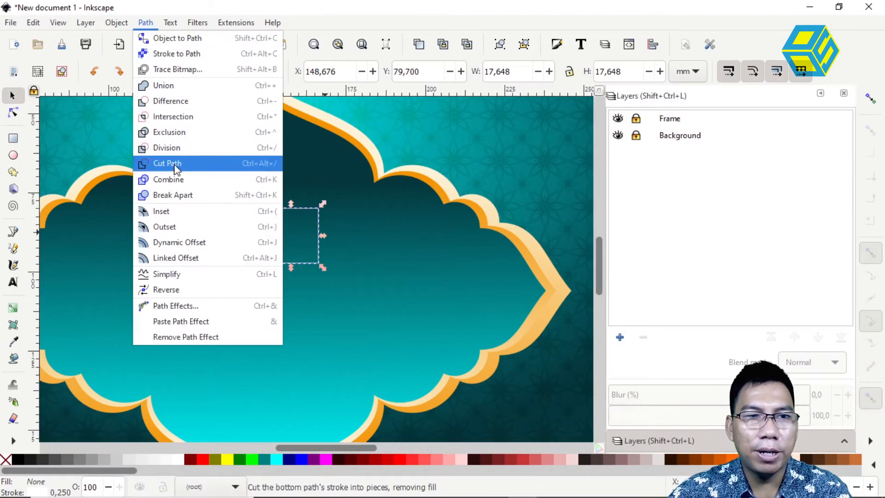
{"action": "left_click", "coordinate": [179, 184]}
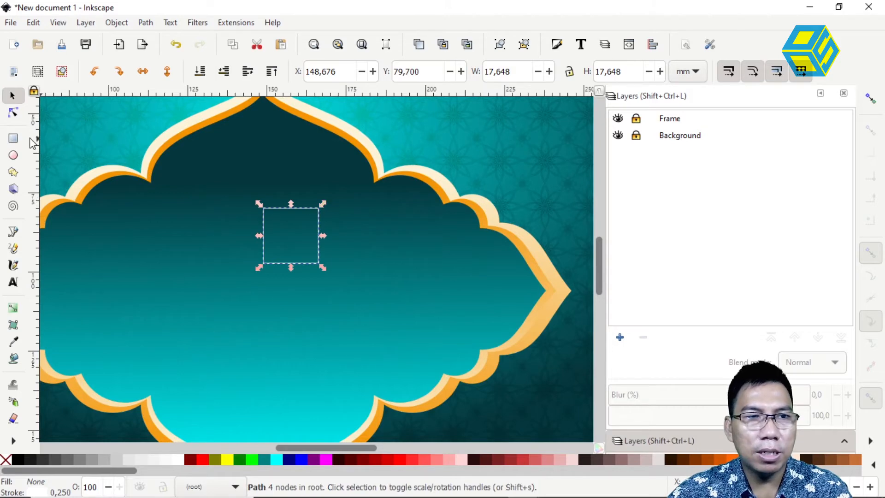
Delete the upper-right corner node of the square path
{"action": "left_click", "coordinate": [14, 112]}
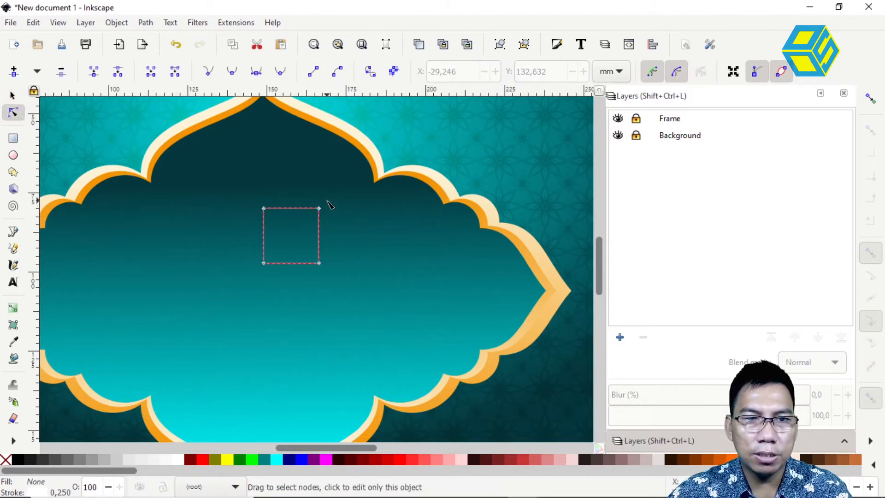
{"action": "key", "text": "3"}
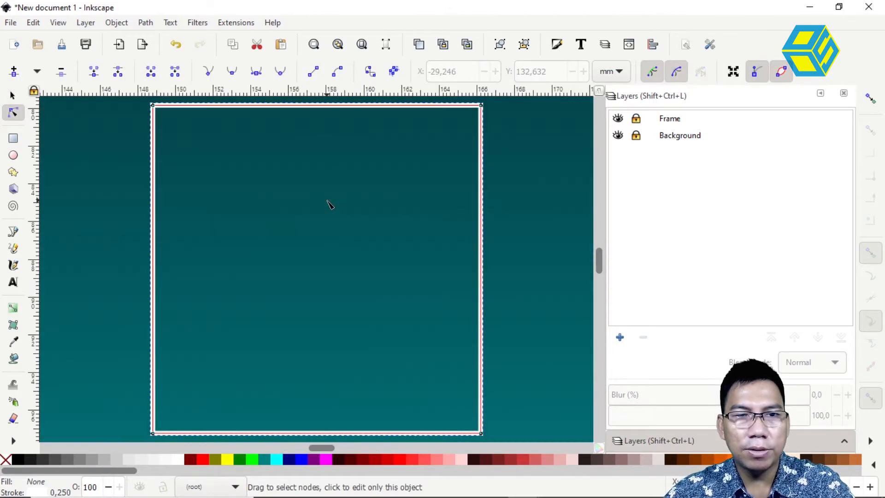
{"action": "key", "text": "minus"}
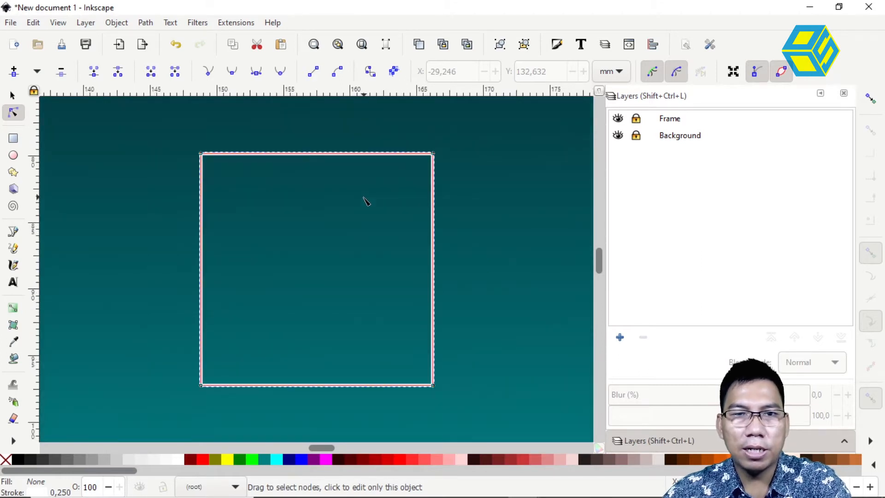
{"action": "left_click", "coordinate": [433, 153]}
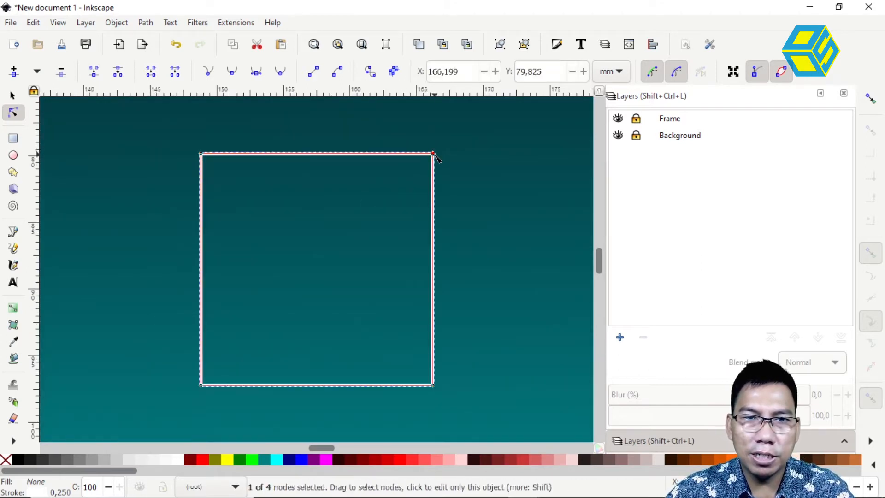
{"action": "left_click", "coordinate": [61, 72]}
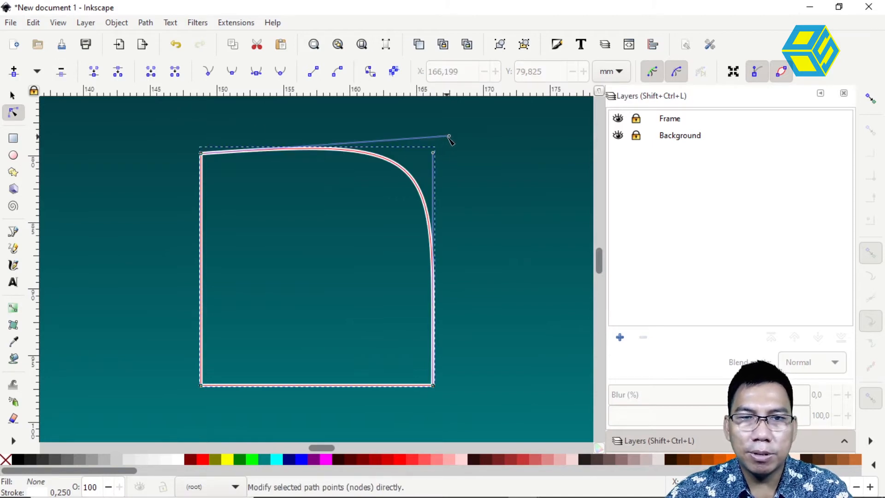
Adjust the curve's two handles to shape the path into a half-dome about 18.7 mm wide and 17.9 mm high
{"action": "left_click_drag", "start_coordinate": [449, 136], "coordinate": [258, 303]}
{"action": "left_click_drag", "start_coordinate": [433, 154], "coordinate": [527, 184]}
{"action": "left_click_drag", "start_coordinate": [270, 296], "coordinate": [237, 210]}
{"action": "left_click_drag", "start_coordinate": [526, 183], "coordinate": [514, 235]}
{"action": "left_click_drag", "start_coordinate": [238, 210], "coordinate": [227, 188]}
{"action": "key", "text": "s"}
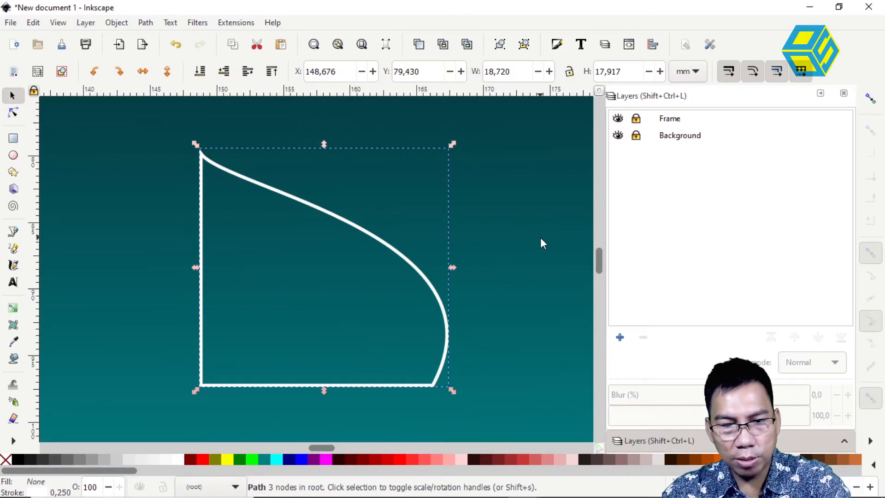
Add a new layer named masjid above the Frame layer
{"action": "key", "text": "minus"}
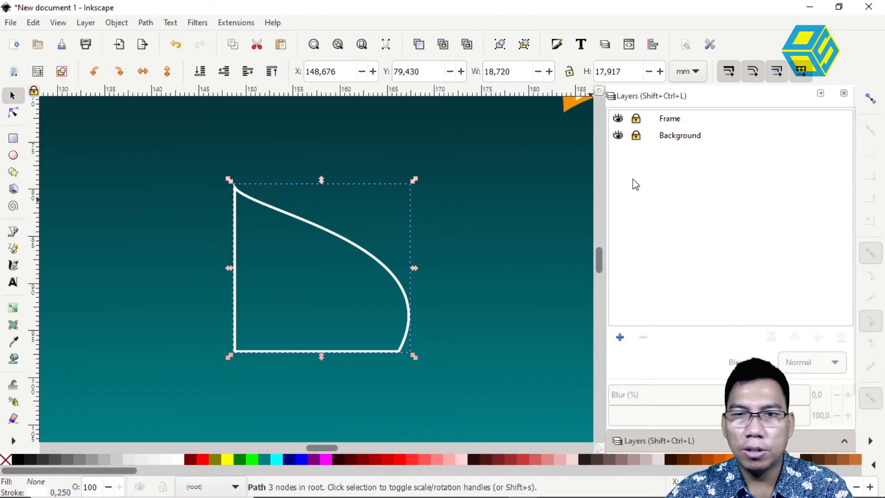
{"action": "left_click", "coordinate": [619, 337]}
{"action": "left_click_drag", "start_coordinate": [470, 265], "coordinate": [356, 258]}
{"action": "type", "text": "m"}
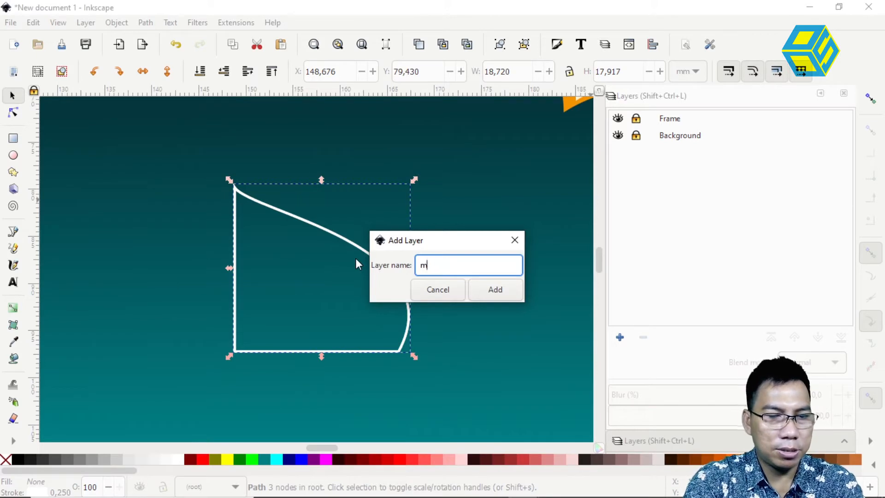
{"action": "type", "text": "asjid"}
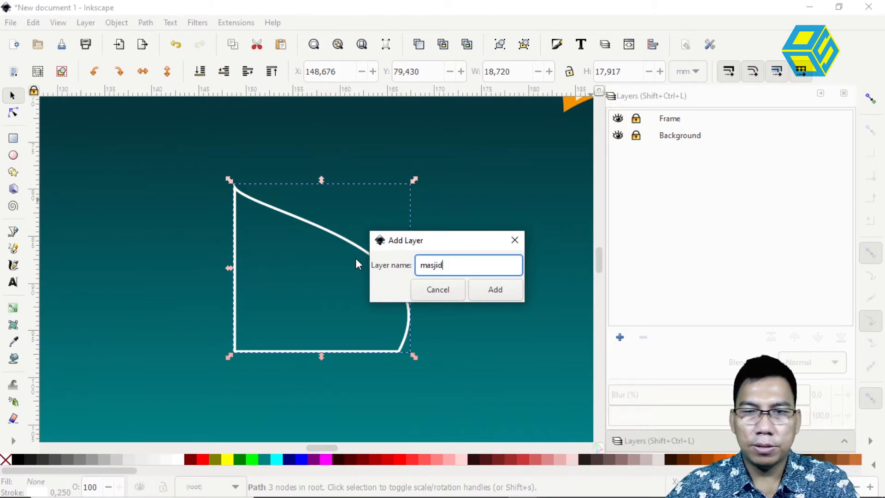
{"action": "left_click", "coordinate": [507, 293]}
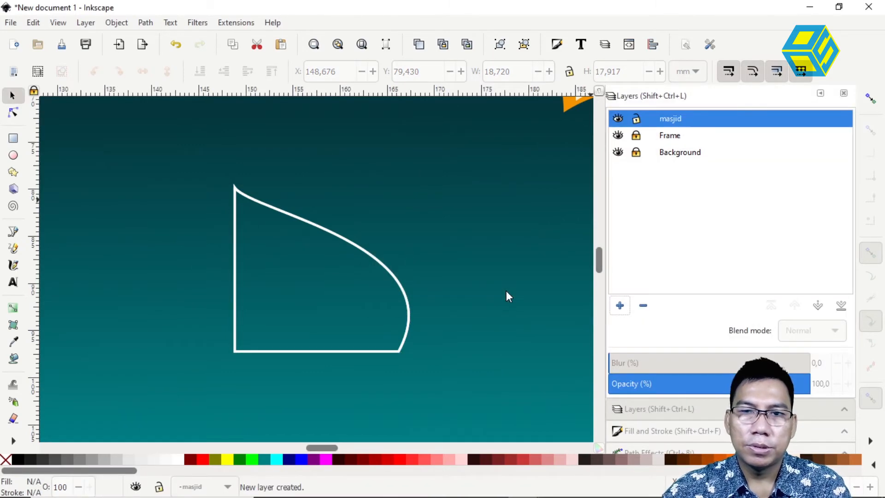
Try to cut the half-dome outline out of the document root
{"action": "left_click", "coordinate": [399, 288]}
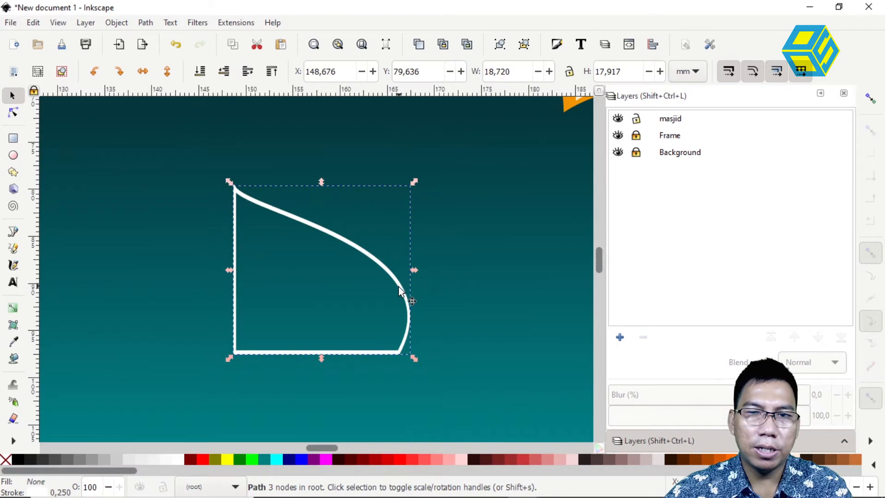
{"action": "left_click", "coordinate": [33, 22]}
{"action": "left_click", "coordinate": [51, 85]}
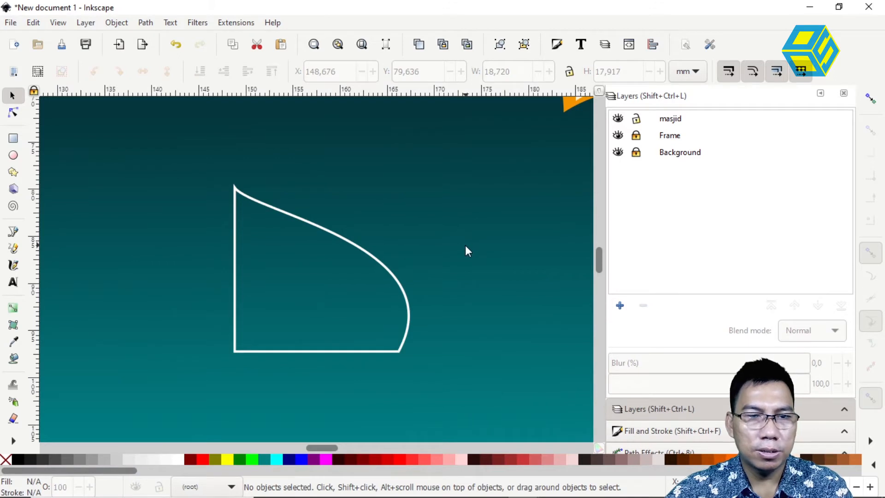
{"action": "key", "text": "ctrl"}
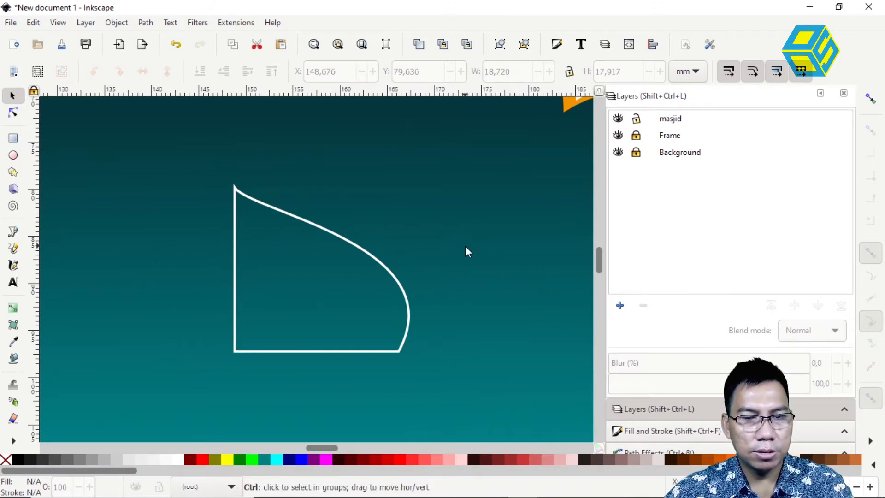
{"action": "key", "text": "minus"}
{"action": "key", "text": "minus"}
{"action": "key", "text": "minus"}
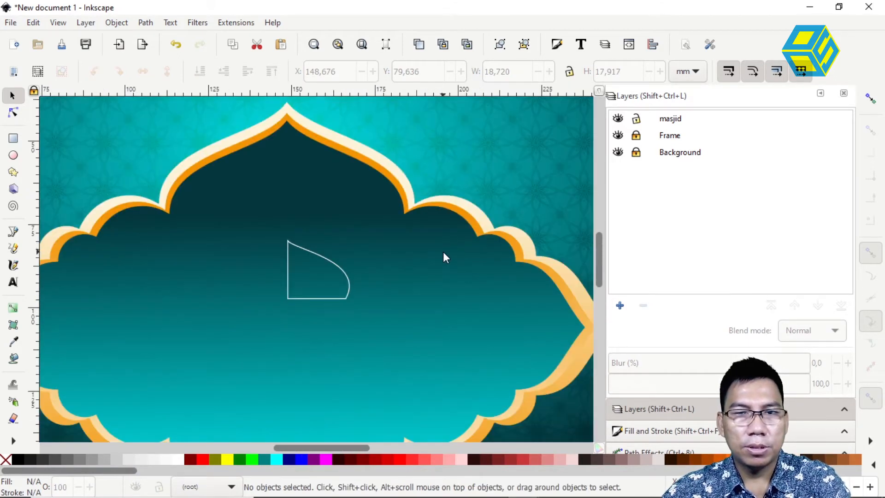
Toggle the visibility of the Frame, Background and masjid layers to check which one holds the half-dome outline
{"action": "left_click", "coordinate": [618, 136]}
{"action": "left_click", "coordinate": [617, 136]}
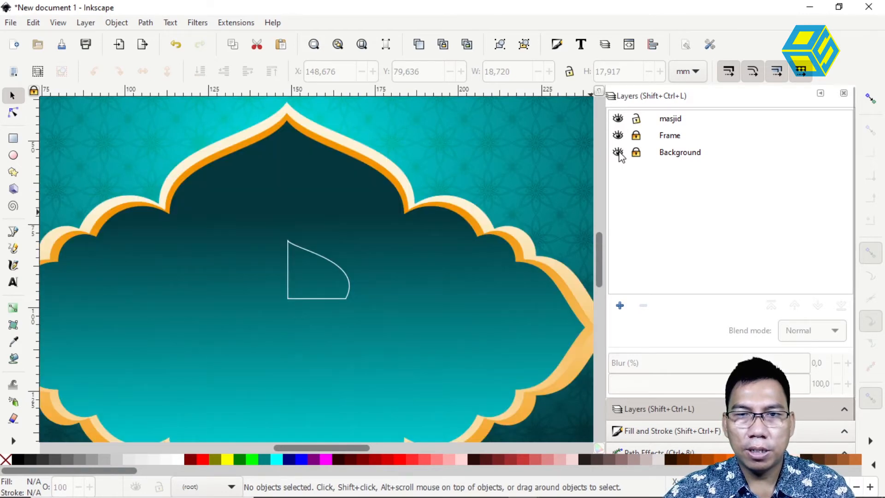
{"action": "left_click", "coordinate": [618, 152]}
{"action": "left_click", "coordinate": [618, 152]}
{"action": "left_click", "coordinate": [617, 119]}
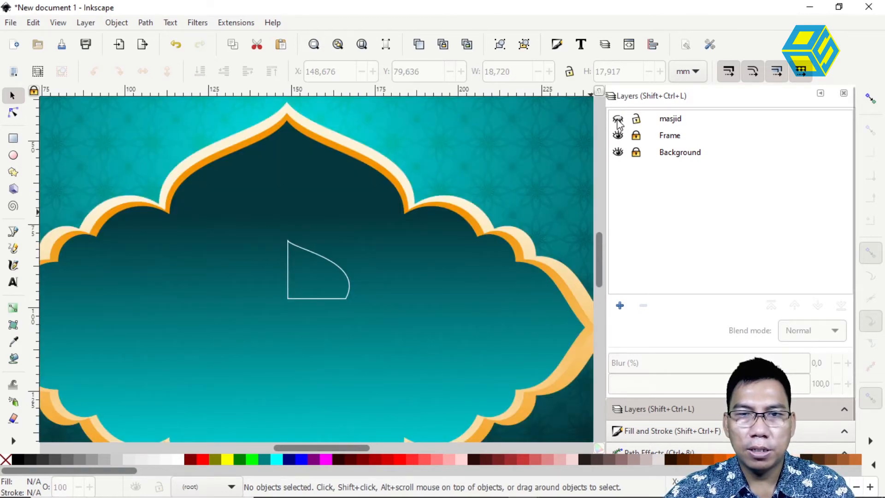
{"action": "left_click", "coordinate": [617, 136]}
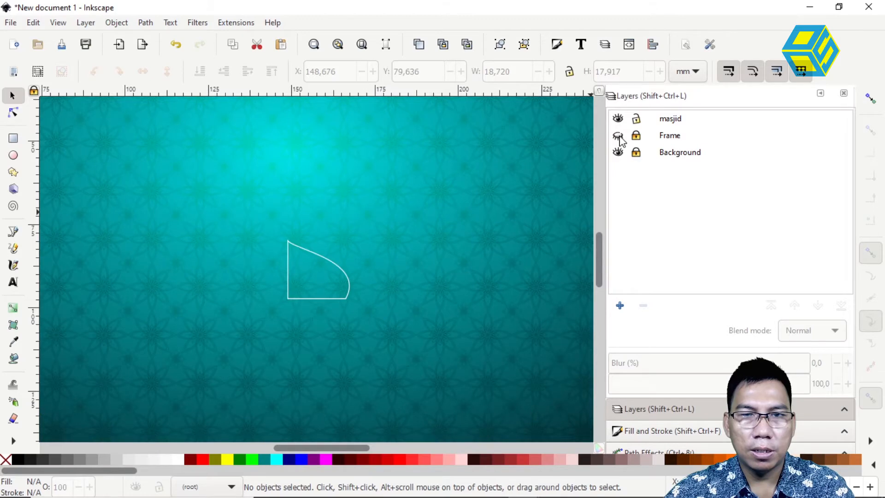
{"action": "left_click", "coordinate": [618, 152]}
{"action": "left_click", "coordinate": [618, 153]}
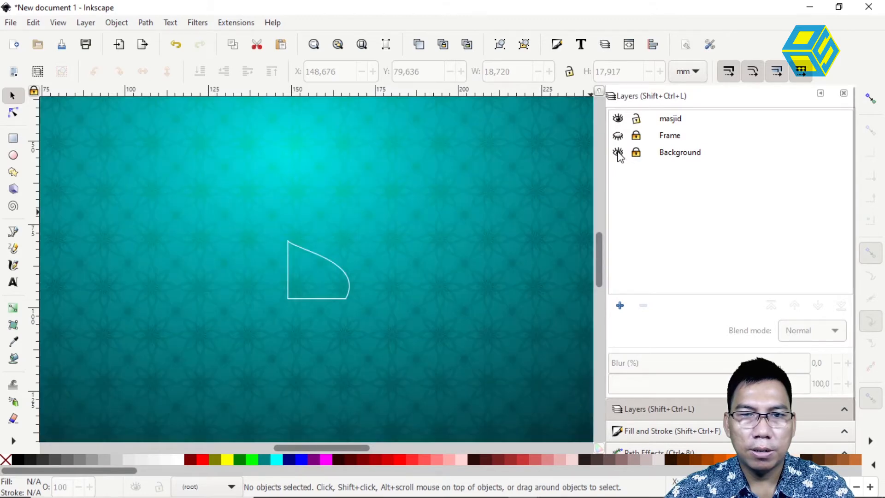
Cut the half-dome outline from the document root
{"action": "left_click", "coordinate": [666, 121]}
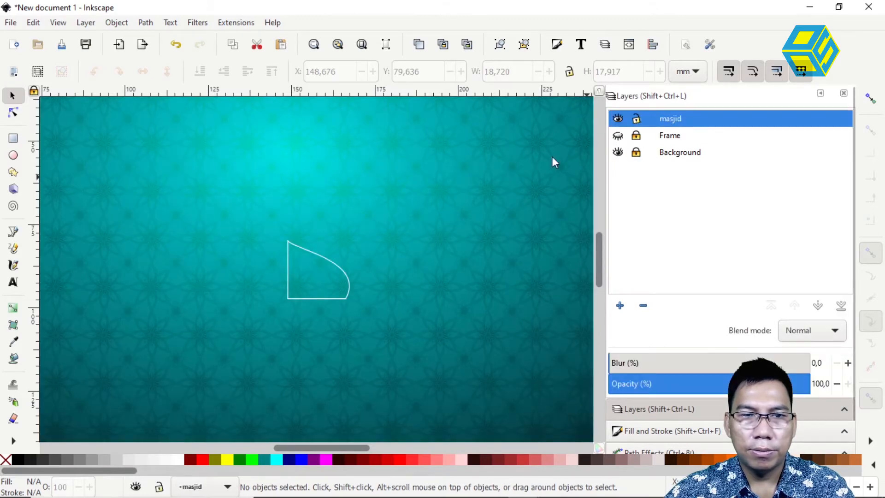
{"action": "left_click", "coordinate": [348, 278]}
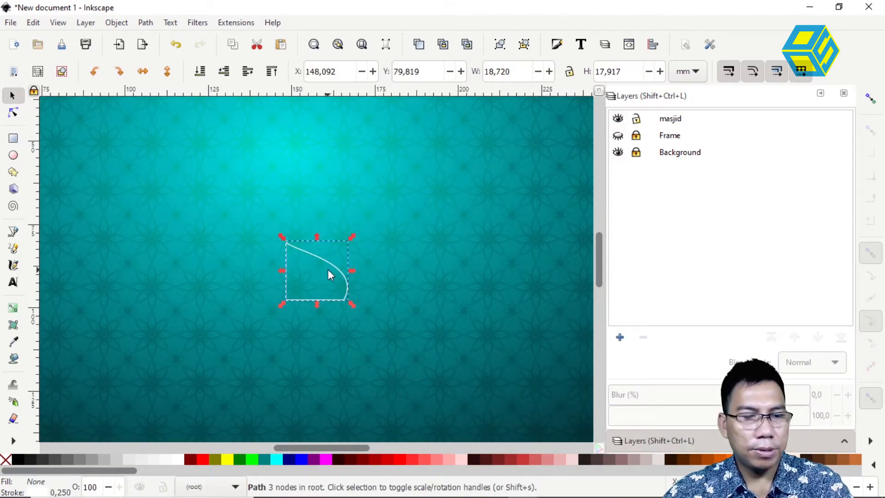
{"action": "left_click", "coordinate": [33, 23]}
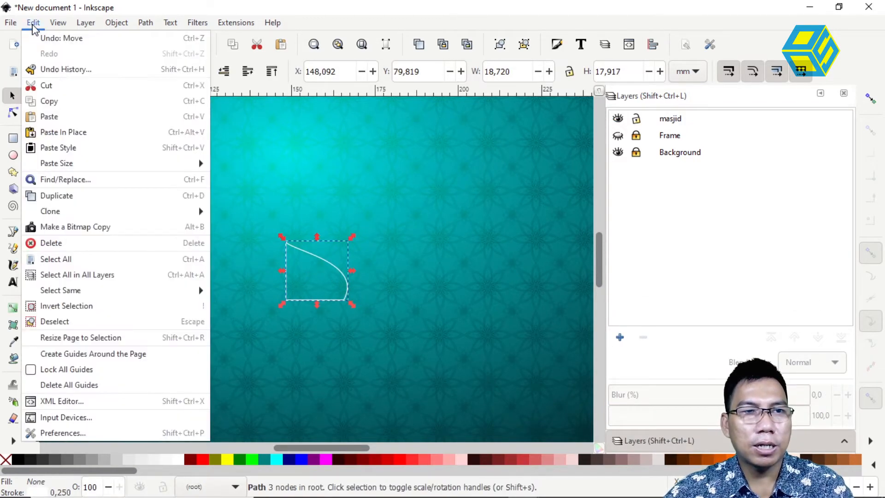
{"action": "left_click", "coordinate": [57, 88]}
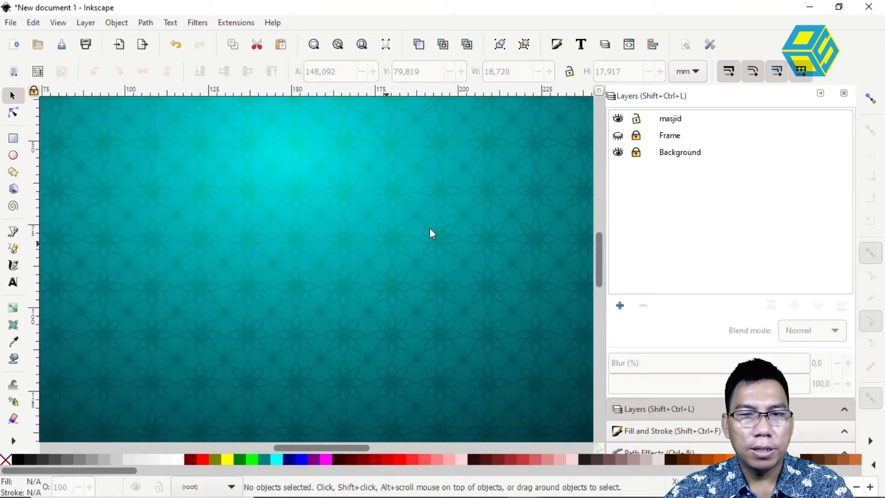
Show the Frame layer, paste the half-dome into the masjid layer and place it in the upper middle of the frame
{"action": "left_click", "coordinate": [672, 121]}
{"action": "left_click", "coordinate": [618, 136]}
{"action": "left_click", "coordinate": [34, 23]}
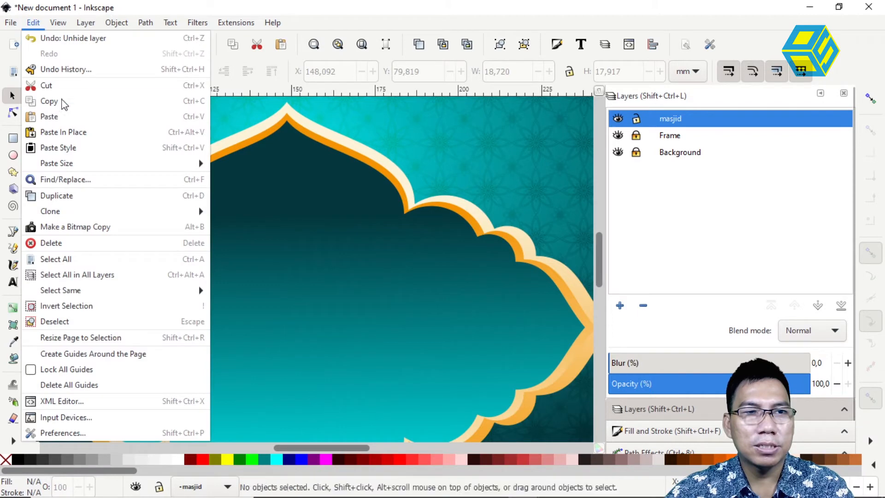
{"action": "left_click", "coordinate": [46, 115]}
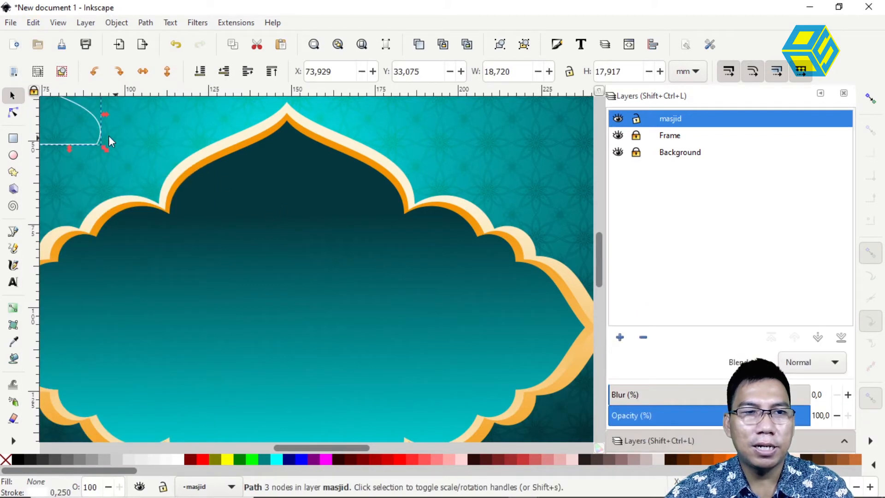
{"action": "left_click_drag", "start_coordinate": [101, 134], "coordinate": [333, 250]}
{"action": "left_click", "coordinate": [618, 118]}
{"action": "double_click", "coordinate": [618, 119]}
{"action": "left_click", "coordinate": [618, 119]}
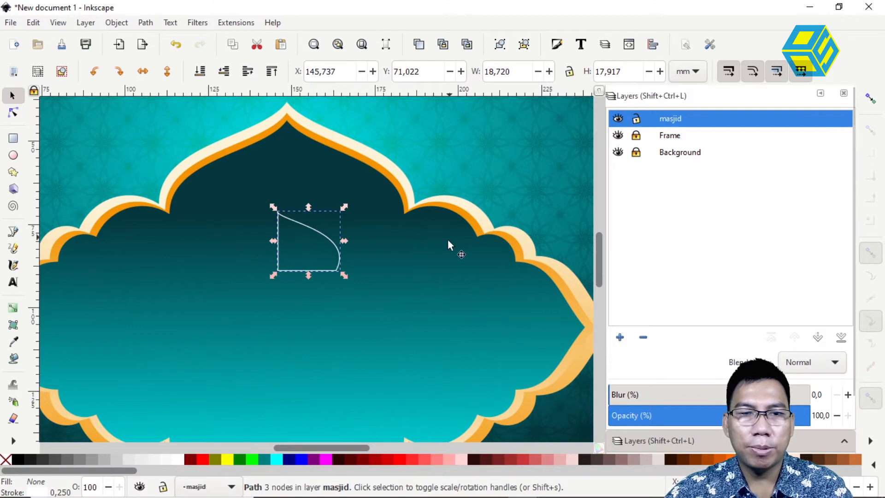
Move the half-dome down and to the right inside the frame, to about X 154.9, Y 84.5 mm
{"action": "left_click_drag", "start_coordinate": [341, 257], "coordinate": [371, 302]}
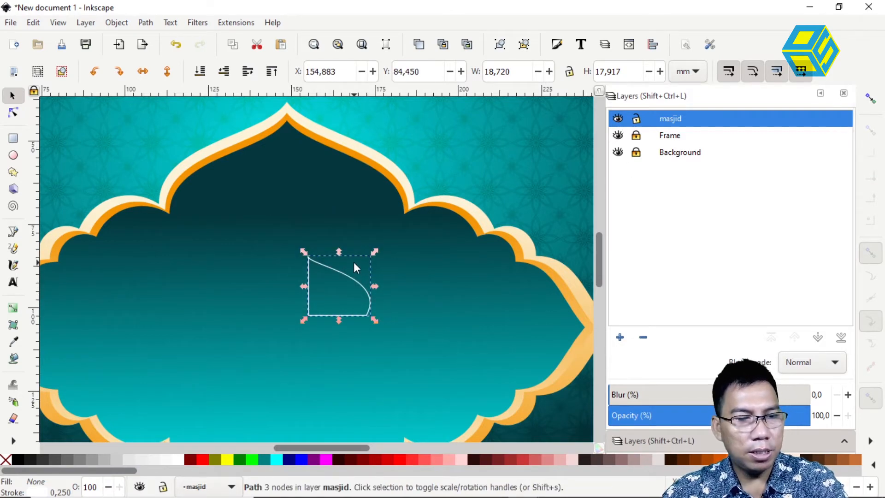
{"action": "key", "text": "3"}
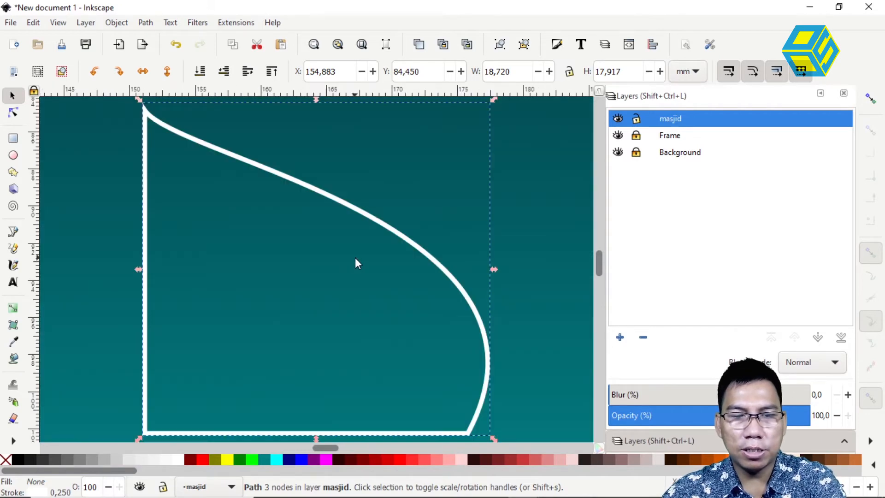
{"action": "key", "text": "minus"}
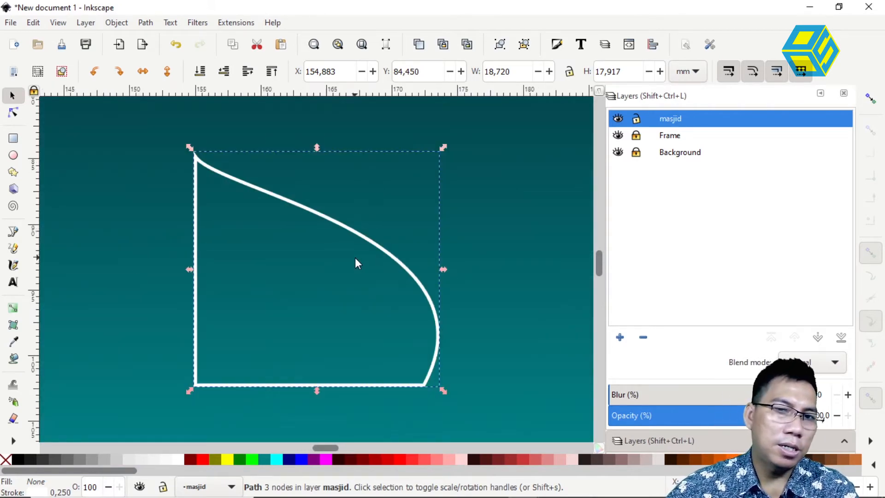
Lengthen the peak node's curve handle inward to make the dome edge more concave, and stretch the half-dome upward to about 20.9 mm tall
{"action": "left_click", "coordinate": [19, 116]}
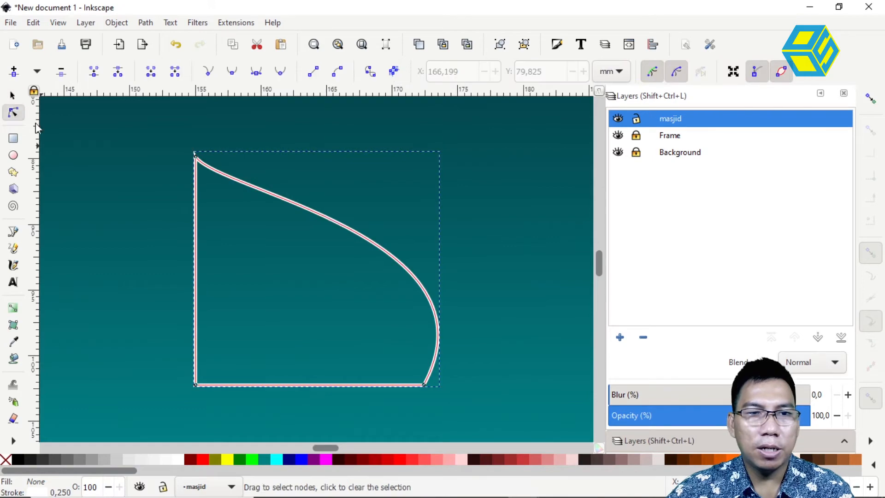
{"action": "left_click", "coordinate": [196, 157]}
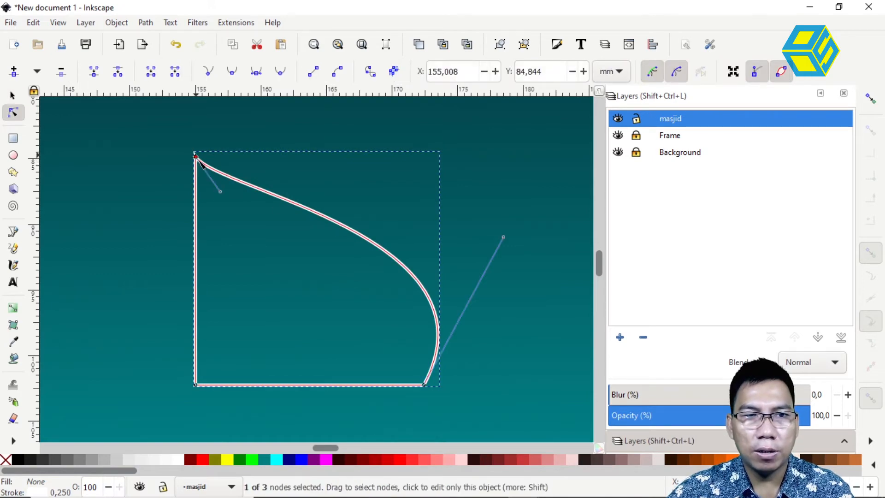
{"action": "left_click_drag", "start_coordinate": [220, 191], "coordinate": [297, 247]}
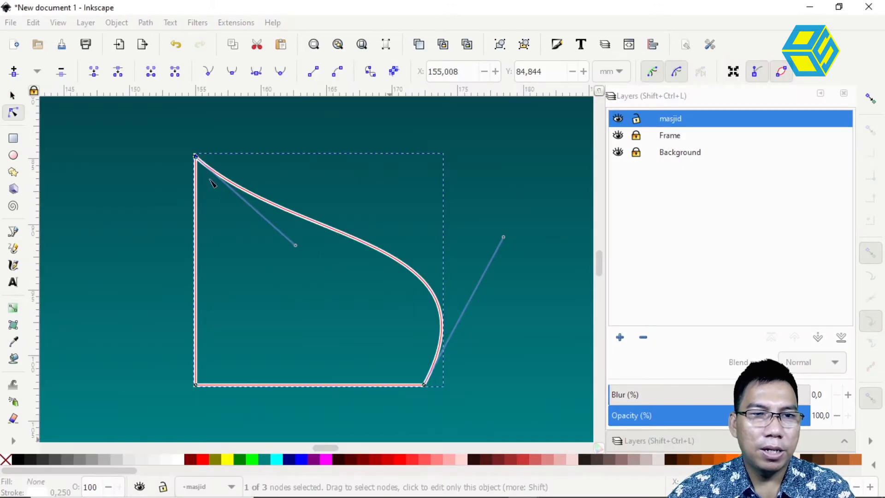
{"action": "left_click", "coordinate": [13, 95]}
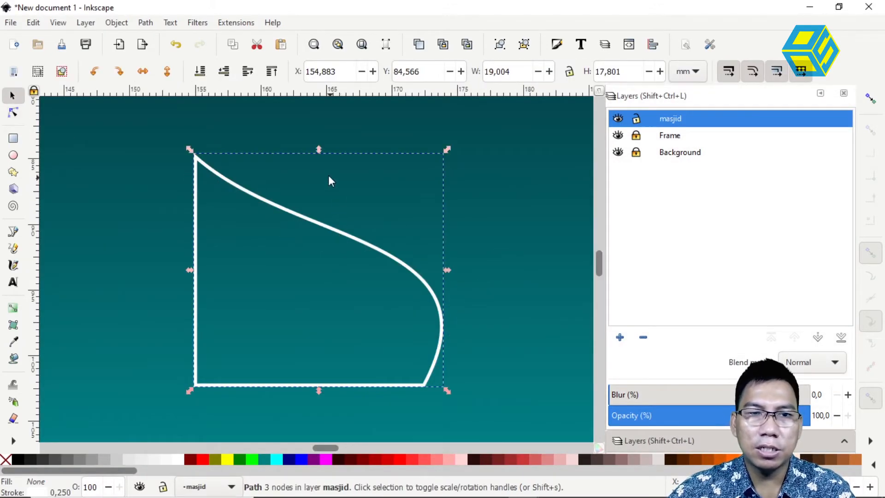
{"action": "left_click_drag", "start_coordinate": [320, 151], "coordinate": [318, 110]}
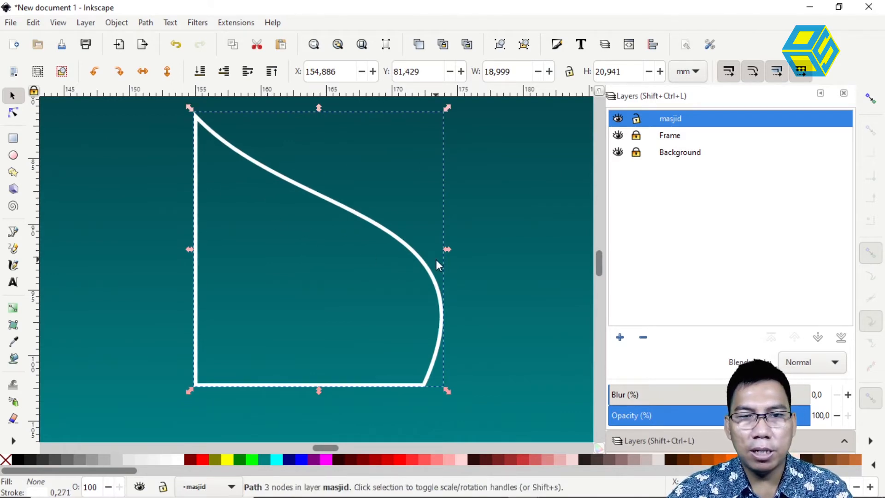
Duplicate the half-dome as a horizontally flipped copy and shift it left until the two straight edges slightly overlap
{"action": "key", "text": "ctrl+d"}
{"action": "left_click", "coordinate": [143, 71]}
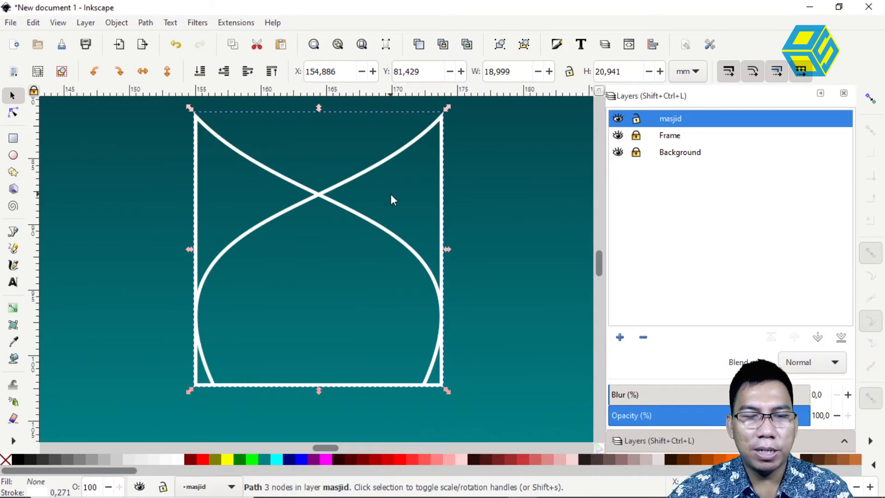
{"action": "key", "text": "Left"}
{"action": "key", "text": "Left"}
{"action": "key", "text": "Left"}
{"action": "key", "text": "Left"}
{"action": "key", "text": "Left"}
{"action": "key", "text": "Left"}
{"action": "key", "text": "Left"}
{"action": "key", "text": "Left"}
{"action": "key", "text": "Left"}
{"action": "key", "text": "Left"}
{"action": "key", "text": "Left"}
{"action": "key", "text": "Left"}
{"action": "key", "text": "Left"}
{"action": "key", "text": "Left"}
{"action": "key", "text": "Left"}
{"action": "key", "text": "Left"}
{"action": "key", "text": "Left"}
{"action": "key", "text": "Left"}
{"action": "key", "text": "Left"}
{"action": "key", "text": "Left"}
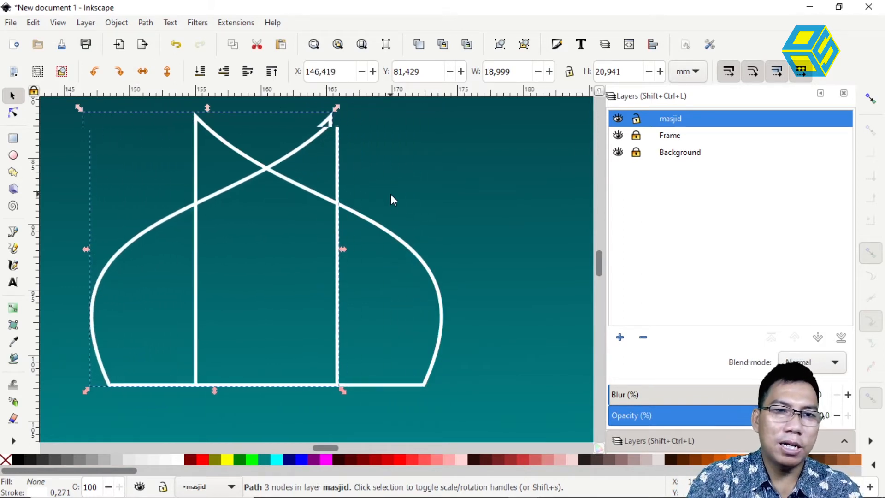
{"action": "key", "text": "Left"}
{"action": "key", "text": "Left"}
{"action": "key", "text": "Left"}
{"action": "key", "text": "Left"}
{"action": "key", "text": "Left"}
{"action": "key", "text": "Left"}
{"action": "key", "text": "Left"}
{"action": "key", "text": "Left"}
{"action": "key", "text": "Left"}
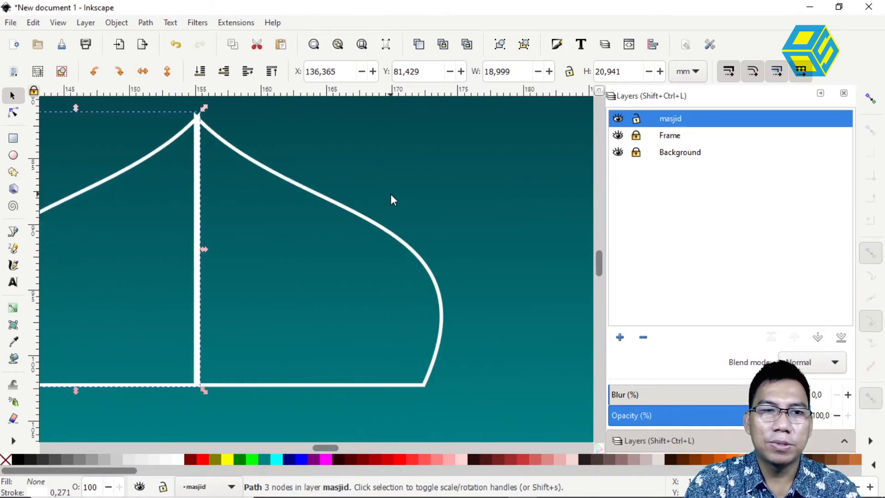
{"action": "key", "text": "Right"}
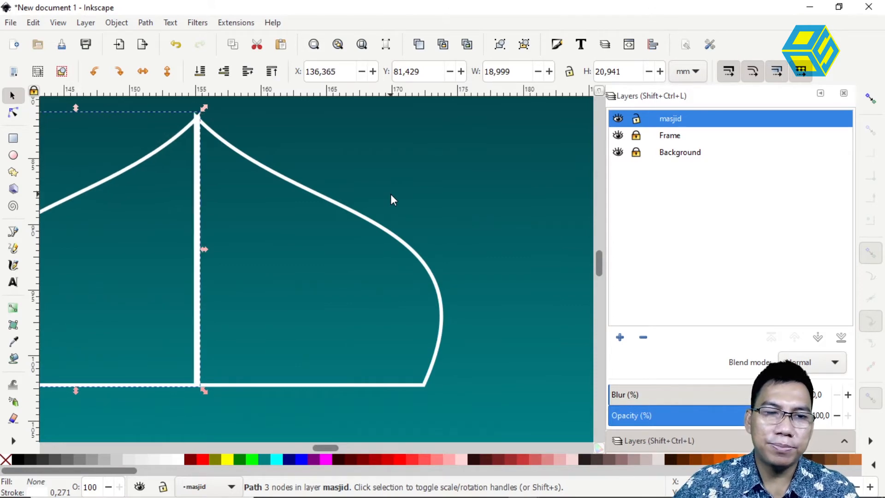
Unite the two half-domes into a single dome path
{"action": "left_click", "coordinate": [407, 247], "text": "shift"}
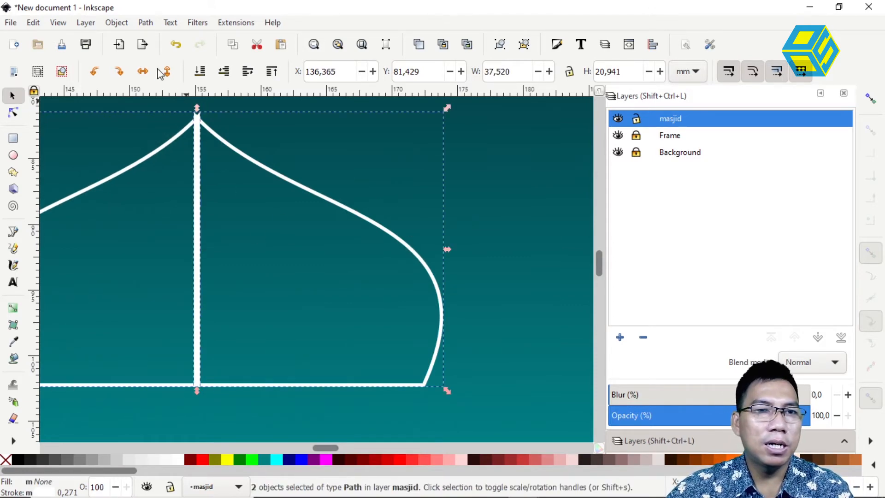
{"action": "left_click", "coordinate": [145, 23]}
{"action": "left_click", "coordinate": [162, 86]}
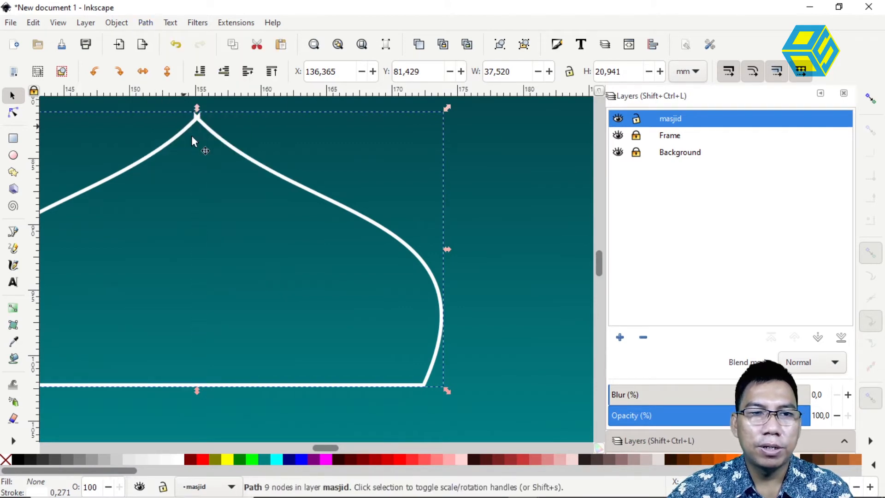
Delete the two spike nodes at the peak of the united dome
{"action": "left_click_drag", "start_coordinate": [229, 170], "coordinate": [377, 214]}
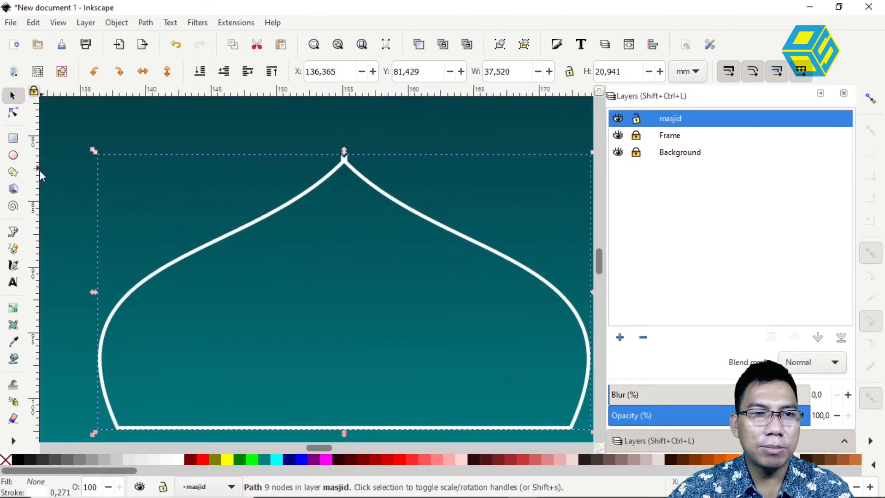
{"action": "left_click", "coordinate": [13, 440]}
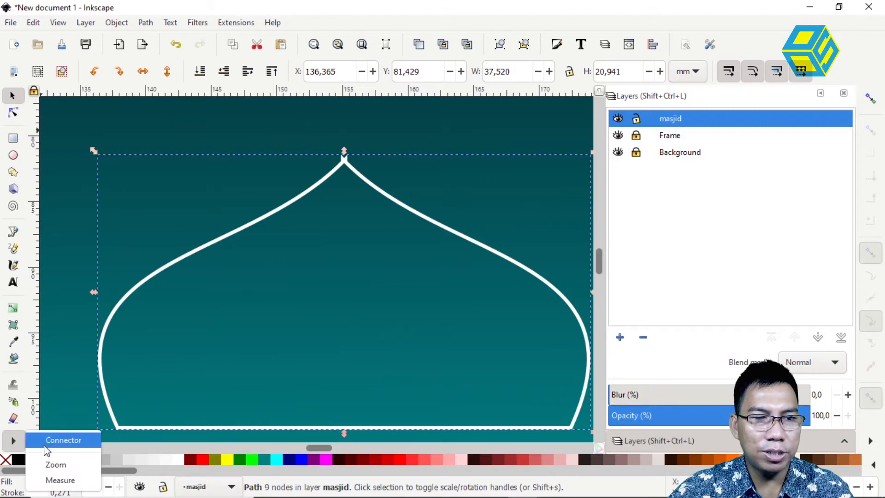
{"action": "left_click", "coordinate": [55, 464]}
{"action": "left_click_drag", "start_coordinate": [326, 148], "coordinate": [378, 185]}
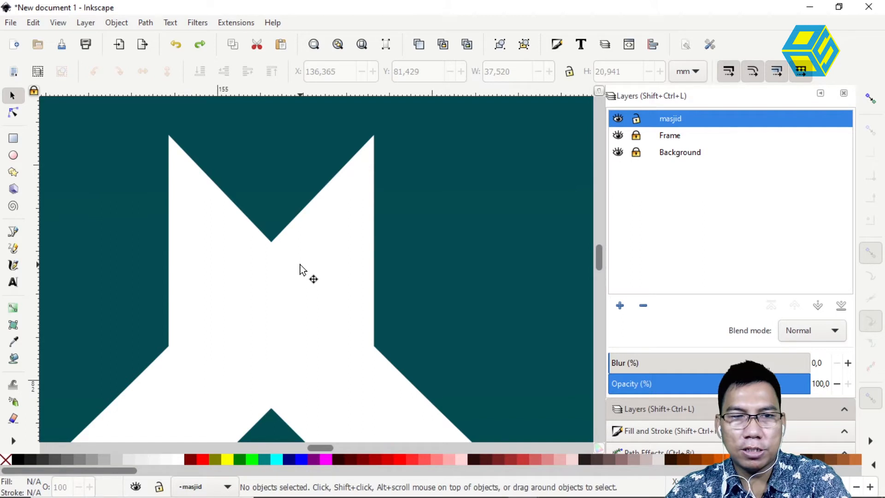
{"action": "left_click", "coordinate": [309, 332]}
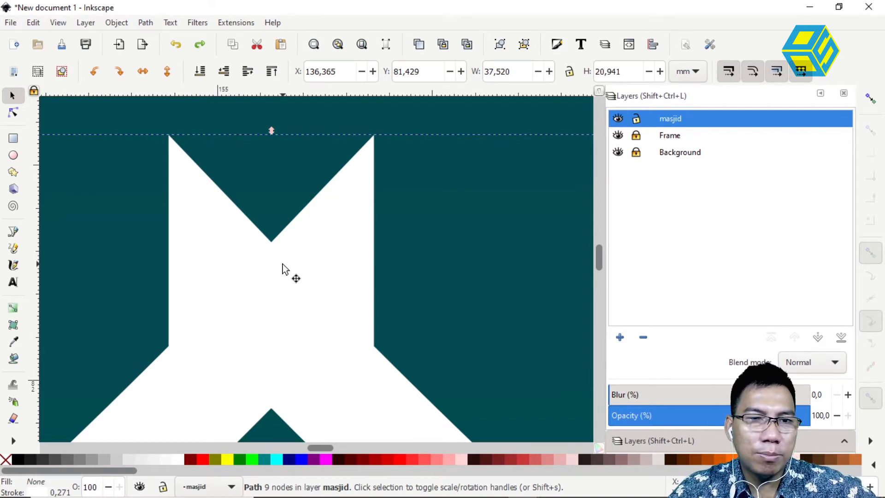
{"action": "left_click", "coordinate": [13, 112]}
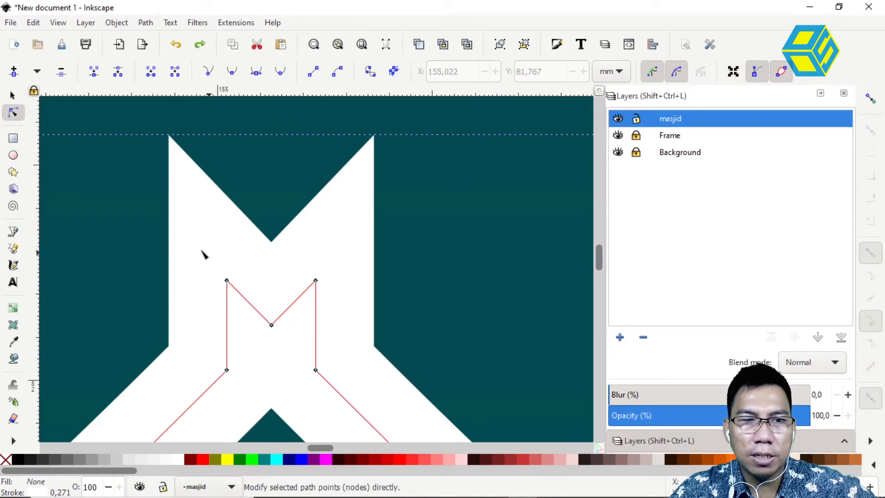
{"action": "left_click_drag", "start_coordinate": [148, 244], "coordinate": [403, 299]}
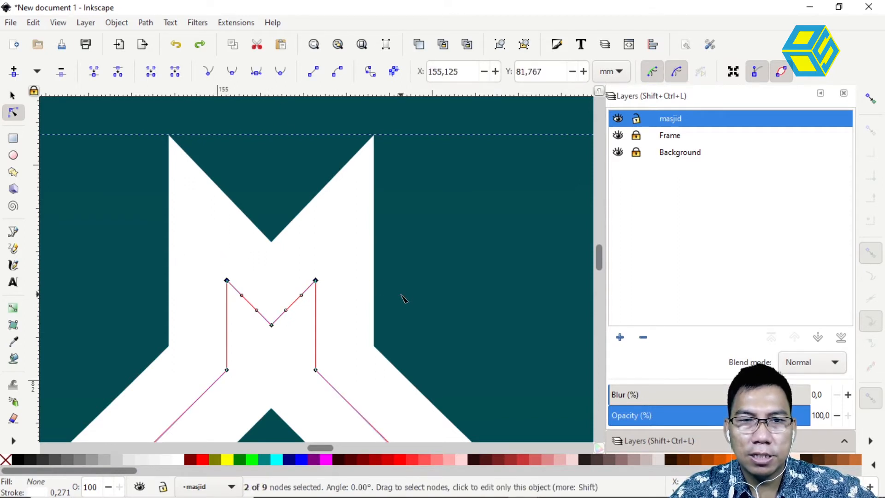
{"action": "left_click", "coordinate": [61, 72]}
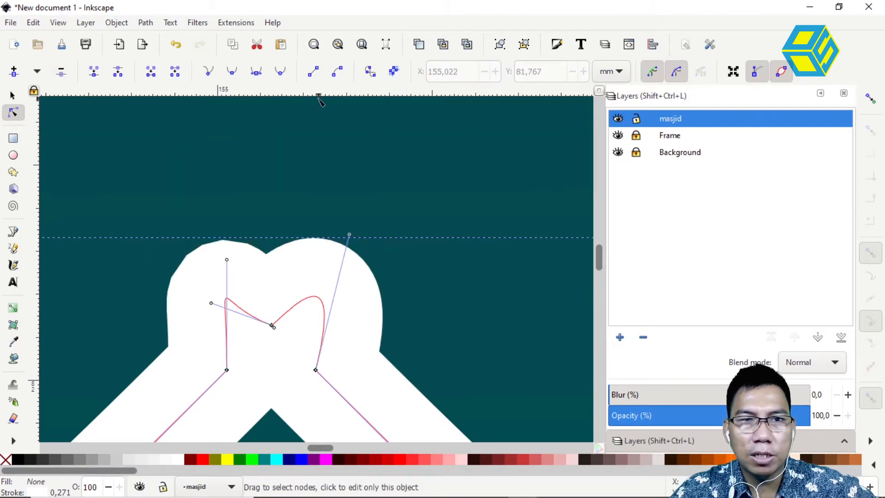
Add a horizontal and a vertical guide crossing at the notch node in the dome's peak
{"action": "left_click_drag", "start_coordinate": [306, 100], "coordinate": [314, 331]}
{"action": "left_click_drag", "start_coordinate": [29, 310], "coordinate": [274, 333]}
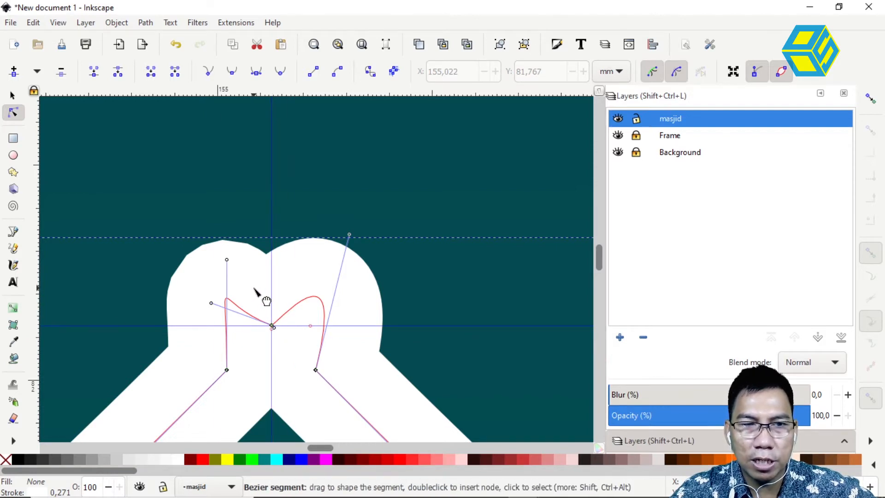
{"action": "left_click_drag", "start_coordinate": [254, 289], "coordinate": [298, 342]}
{"action": "key", "text": "ctrl+z"}
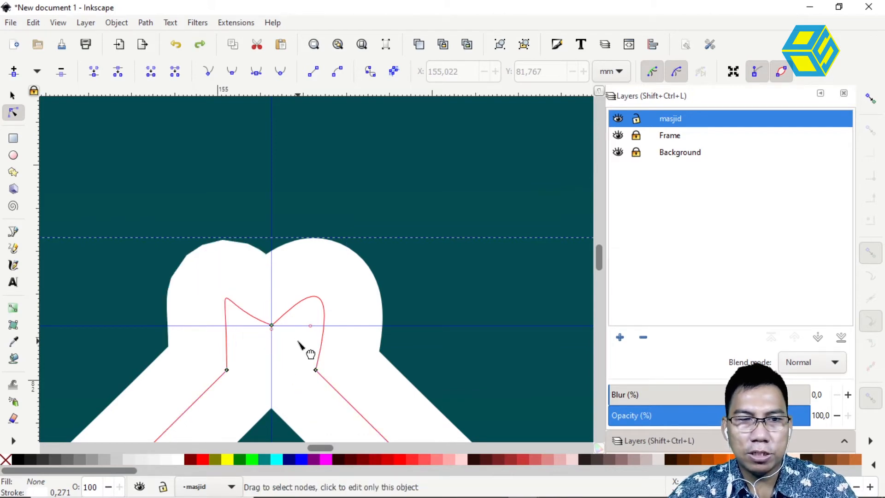
{"action": "left_click_drag", "start_coordinate": [248, 228], "coordinate": [290, 351]}
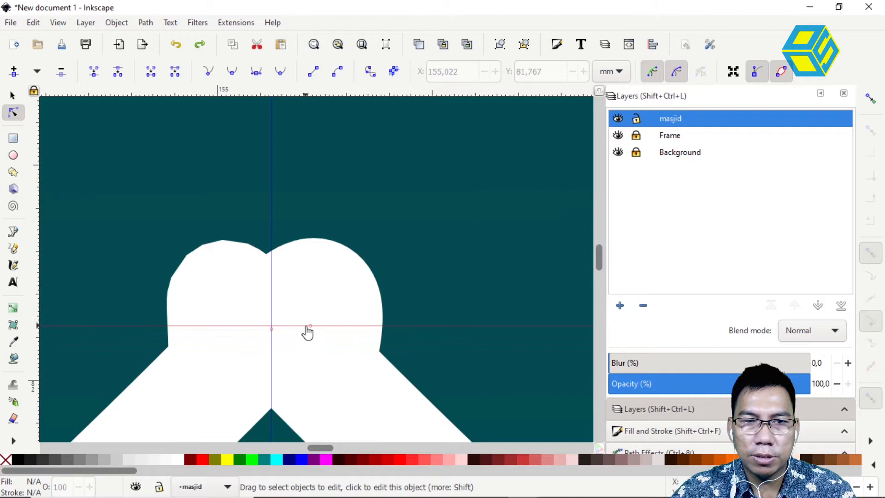
{"action": "left_click", "coordinate": [347, 393]}
{"action": "left_click_drag", "start_coordinate": [329, 383], "coordinate": [275, 336]}
{"action": "key", "text": "Escape"}
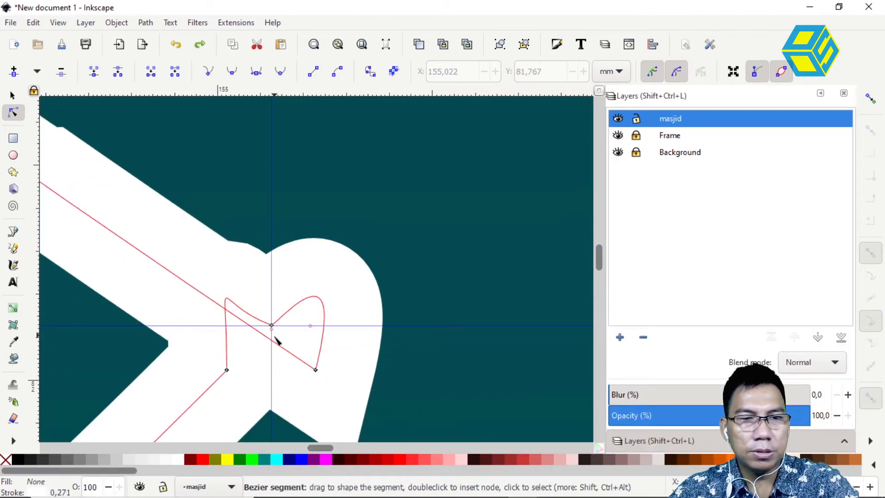
Delete the middle notch node at the dome's peak
{"action": "left_click", "coordinate": [272, 325]}
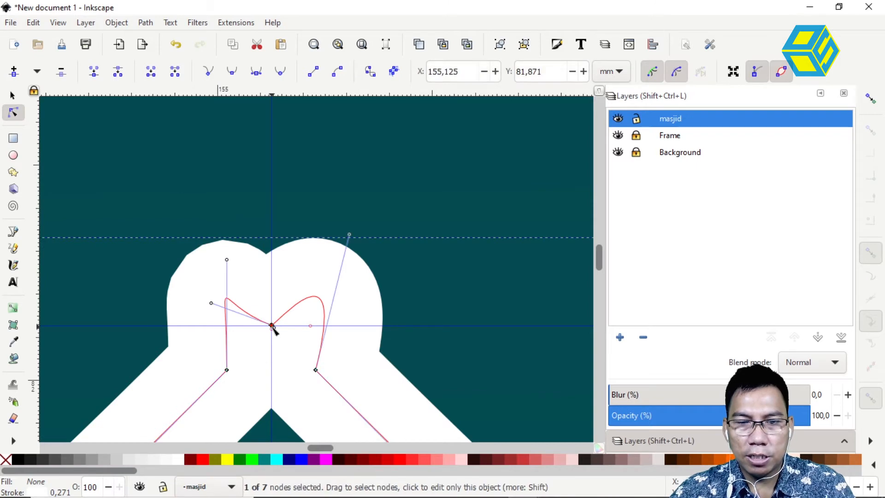
{"action": "left_click", "coordinate": [67, 74]}
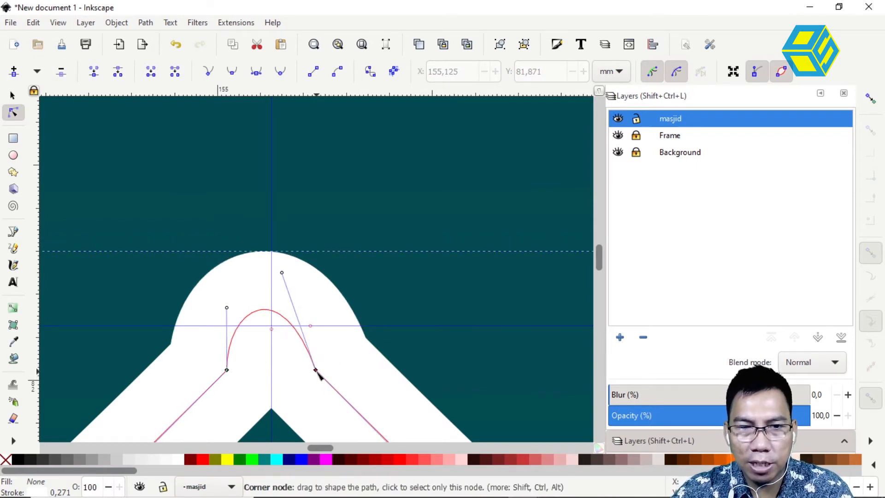
Enable snapping, bring the two remaining peak nodes together at the guide intersection and retract their handles to form a sharp tip
{"action": "left_click", "coordinate": [870, 98]}
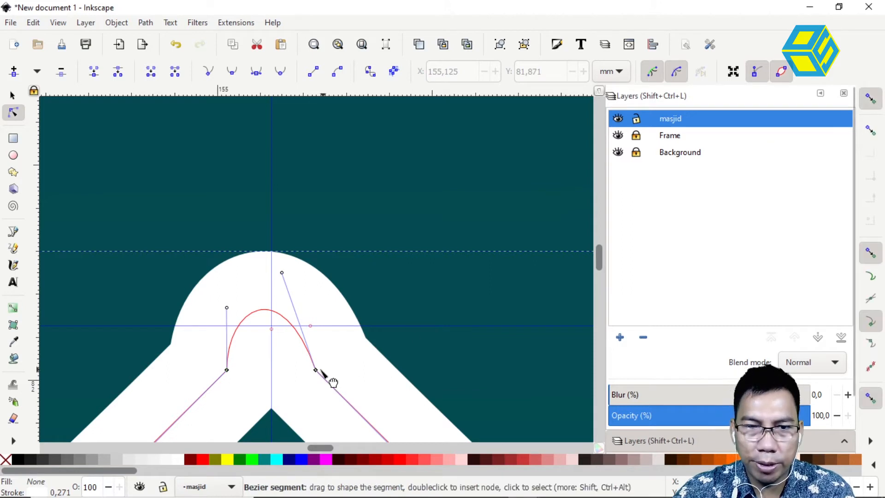
{"action": "left_click_drag", "start_coordinate": [315, 370], "coordinate": [272, 326]}
{"action": "left_click_drag", "start_coordinate": [227, 371], "coordinate": [273, 326]}
{"action": "left_click_drag", "start_coordinate": [270, 263], "coordinate": [273, 327]}
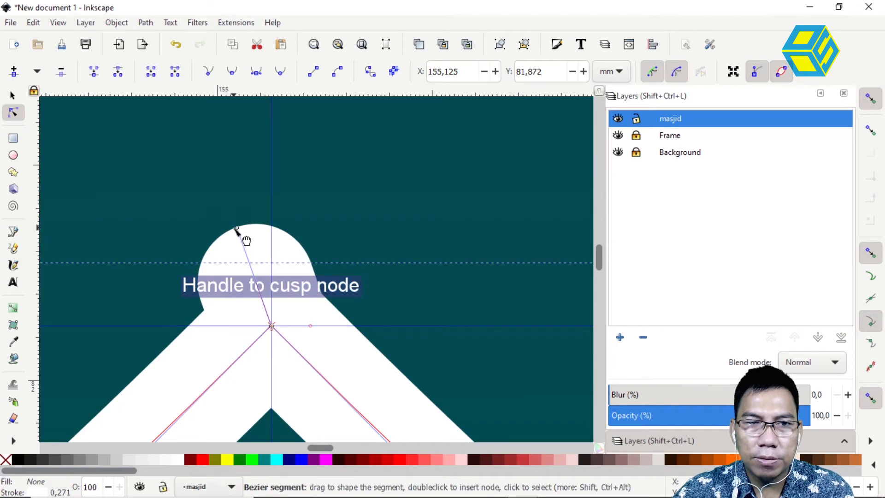
{"action": "left_click_drag", "start_coordinate": [238, 229], "coordinate": [272, 326]}
{"action": "left_click", "coordinate": [12, 95]}
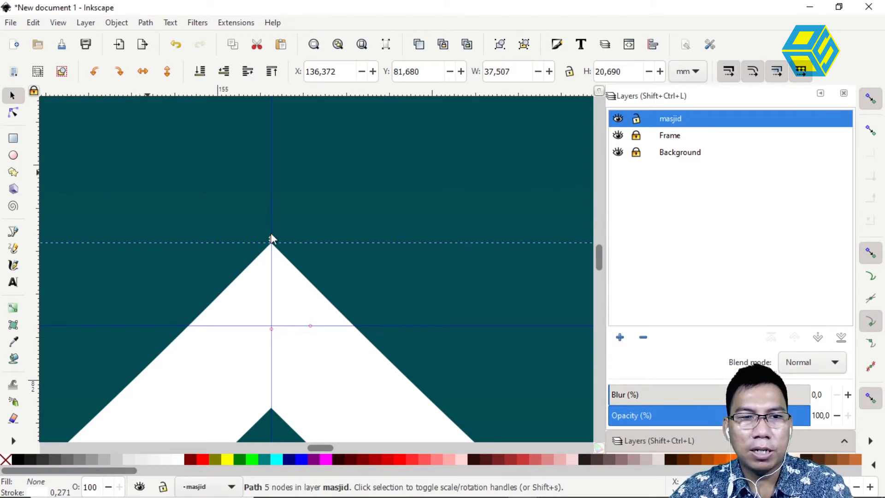
Hide the Background layer
{"action": "key", "text": "3"}
{"action": "left_click_drag", "start_coordinate": [432, 239], "coordinate": [363, 245]}
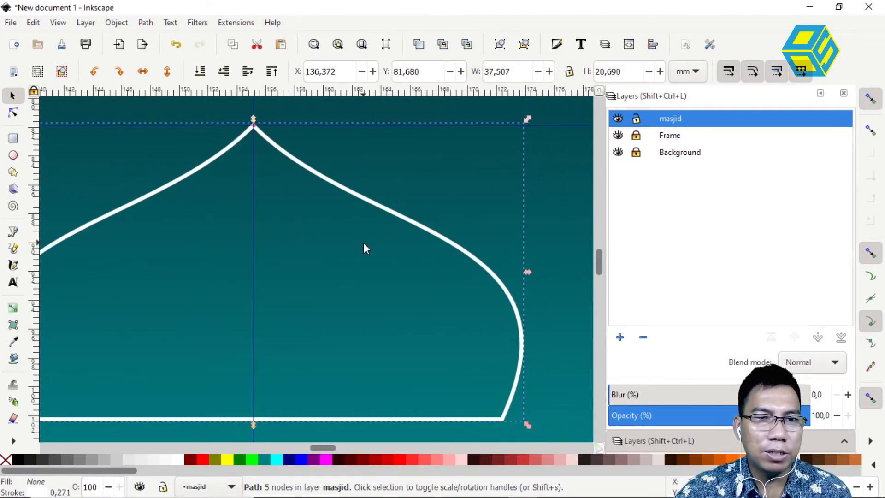
{"action": "key", "text": "minus"}
{"action": "key", "text": "minus"}
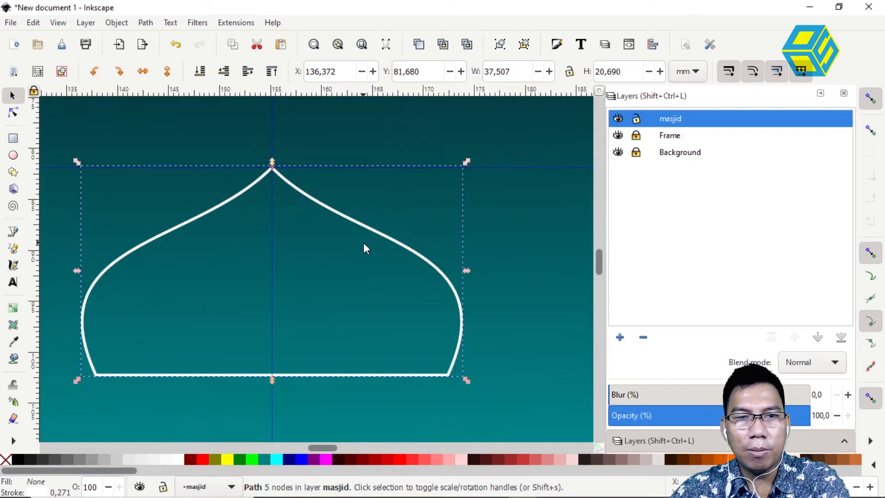
{"action": "key", "text": "minus"}
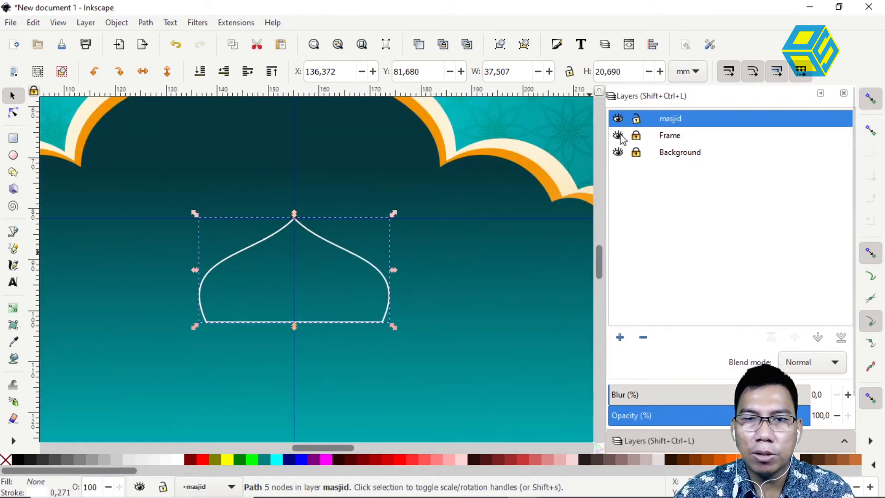
{"action": "left_click", "coordinate": [618, 153]}
{"action": "left_click_drag", "start_coordinate": [408, 289], "coordinate": [489, 235]}
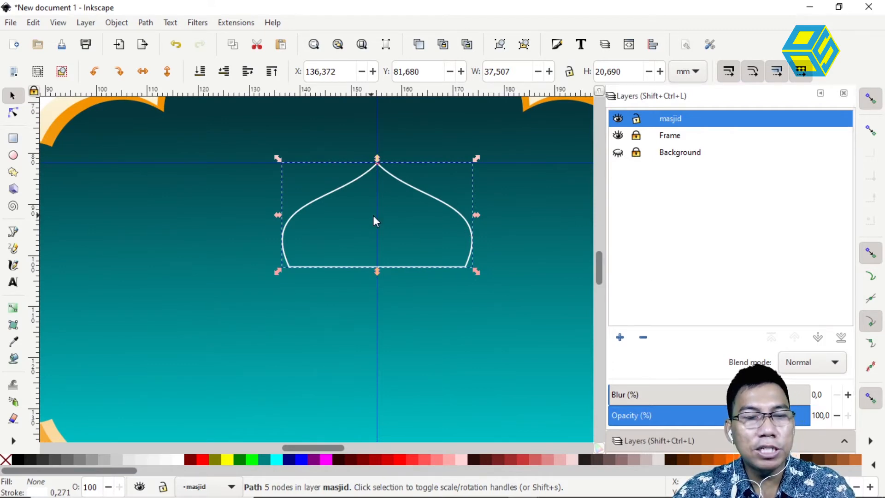
Give the dome a flat yellow fill with hue 45, saturation 95 and lightness 62
{"action": "scroll", "coordinate": [666, 383], "scroll_direction": "down", "scroll_amount": 3}
{"action": "left_click", "coordinate": [644, 418]}
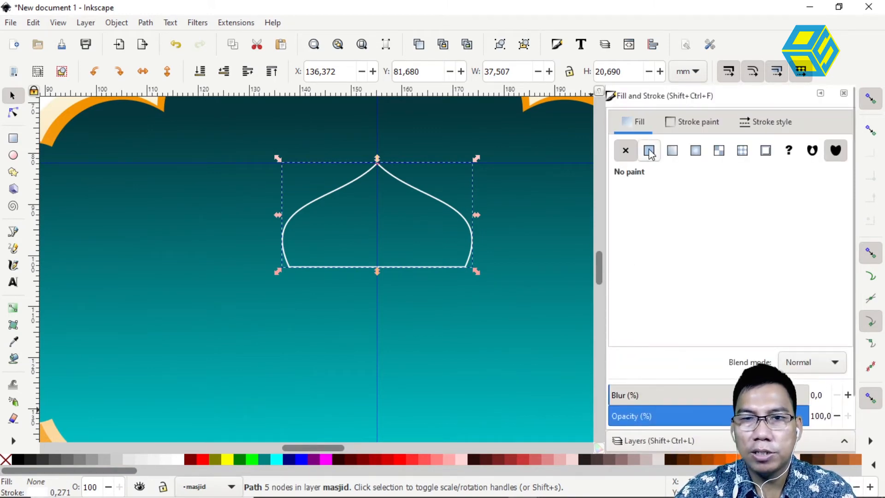
{"action": "left_click", "coordinate": [649, 152]}
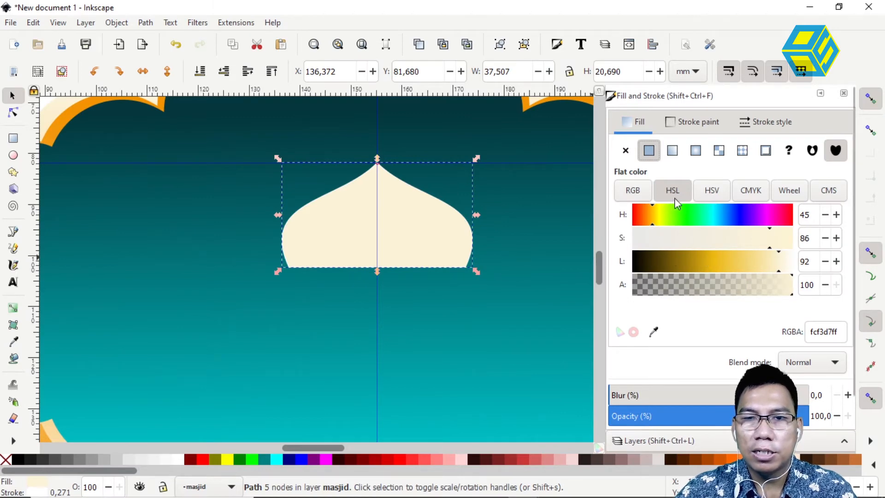
{"action": "left_click", "coordinate": [731, 263]}
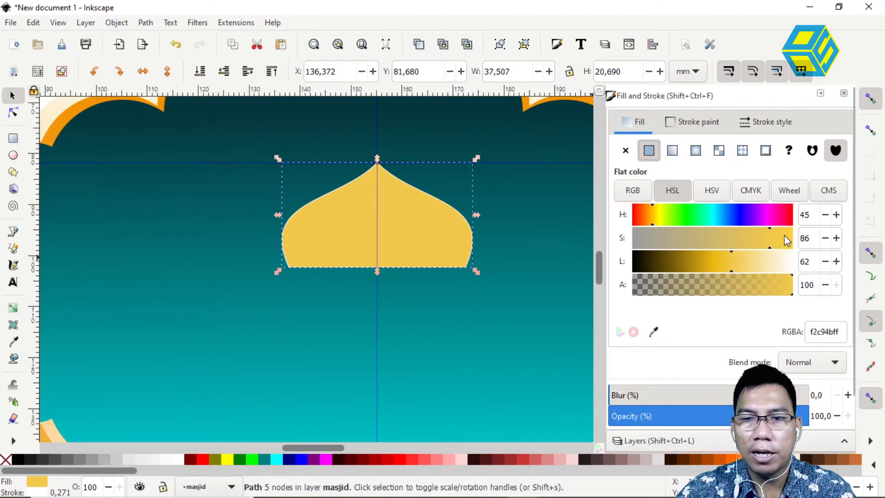
{"action": "scroll", "coordinate": [490, 245], "scroll_direction": "right", "scroll_amount": 5}
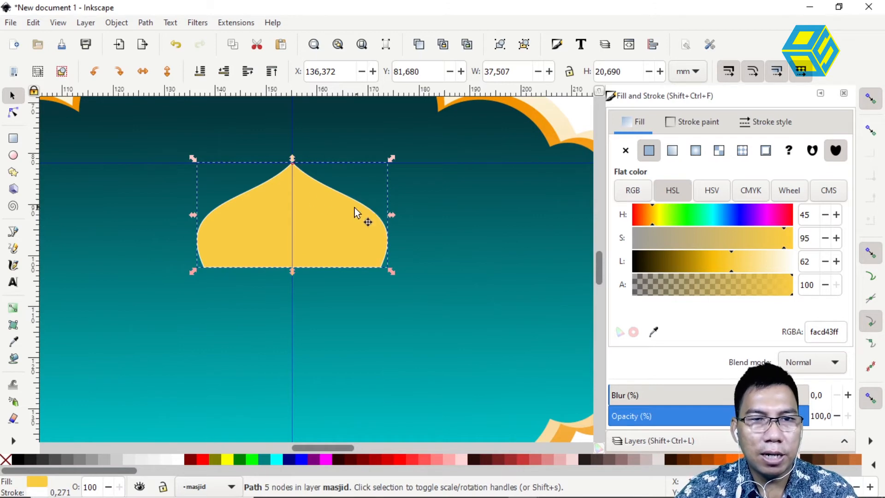
Remove the dome's stroke paint
{"action": "left_click", "coordinate": [686, 121]}
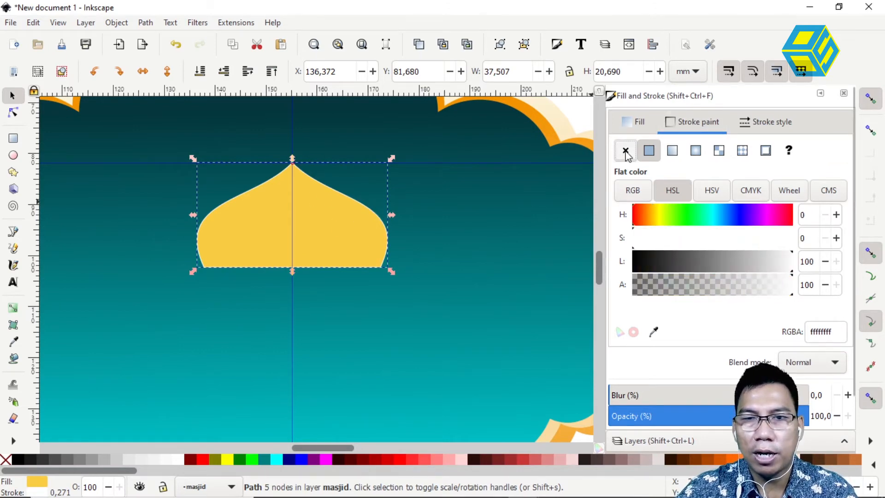
{"action": "left_click", "coordinate": [625, 150]}
{"action": "scroll", "coordinate": [474, 192], "scroll_direction": "right", "scroll_amount": 1}
{"action": "scroll", "coordinate": [474, 191], "scroll_direction": "up", "scroll_amount": 1}
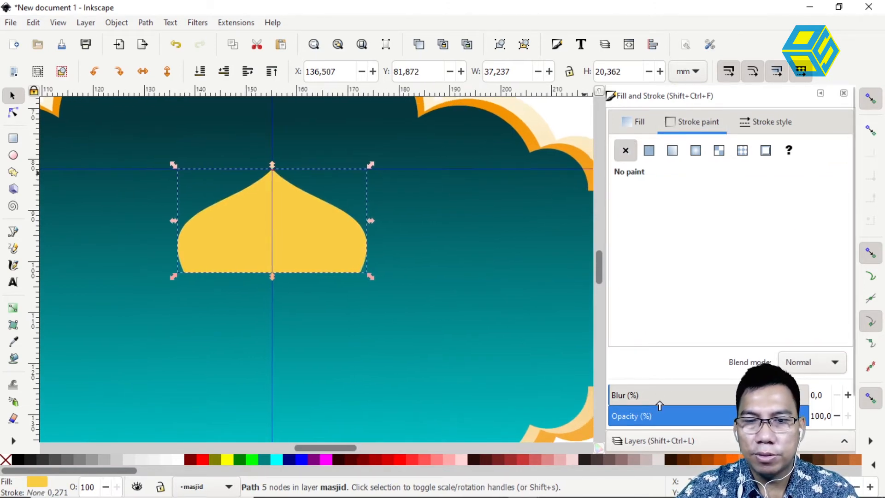
Hide the Frame layer
{"action": "left_click", "coordinate": [644, 442]}
{"action": "left_click", "coordinate": [617, 135]}
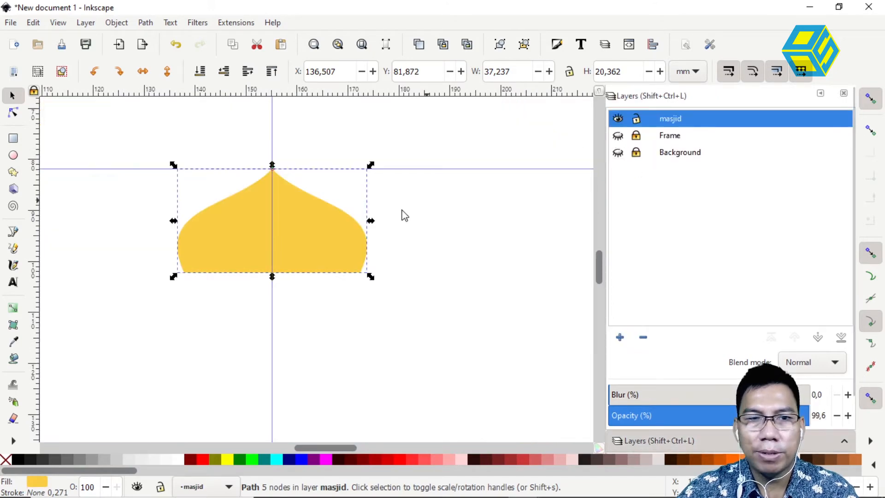
{"action": "scroll", "coordinate": [433, 203], "scroll_direction": "left", "scroll_amount": 3}
{"action": "scroll", "coordinate": [433, 230], "scroll_direction": "right", "scroll_amount": 2}
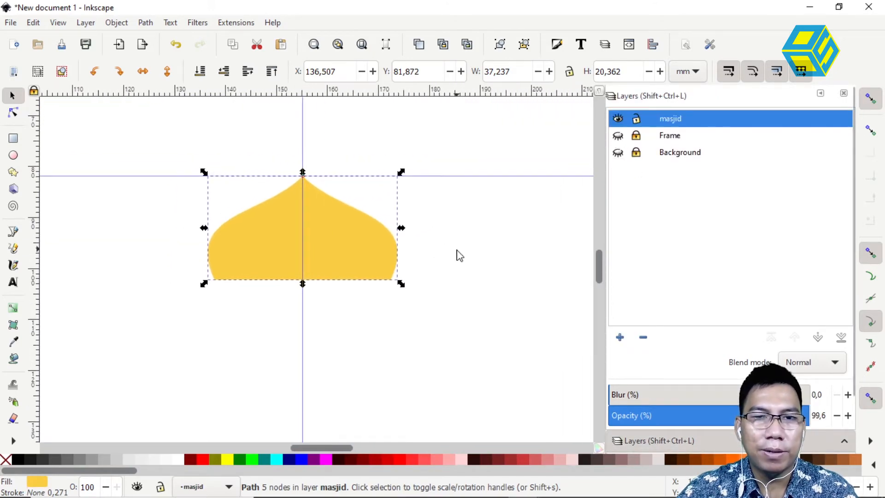
Delete the horizontal and vertical guides crossing at the dome's peak
{"action": "left_click", "coordinate": [487, 184]}
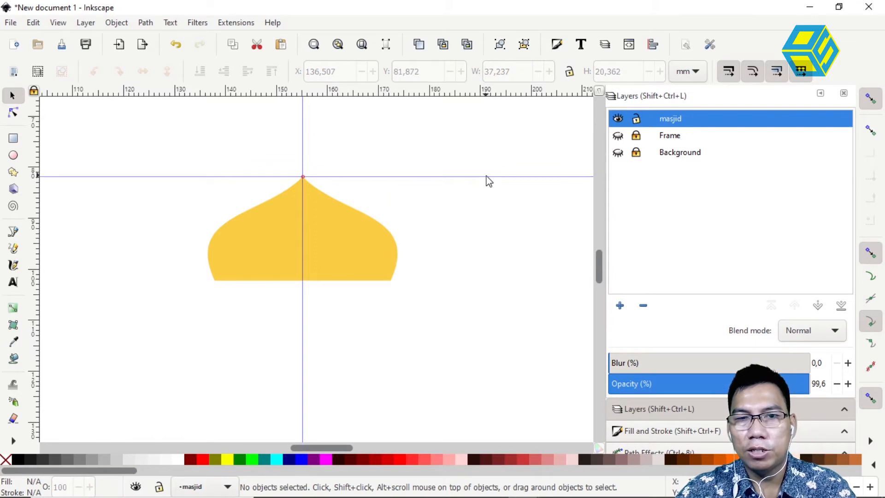
{"action": "key", "text": "Delete"}
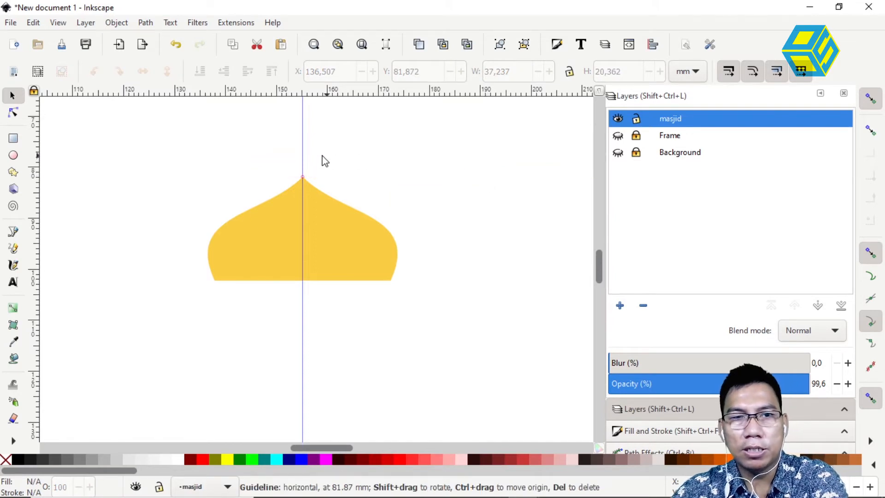
{"action": "key", "text": "Delete"}
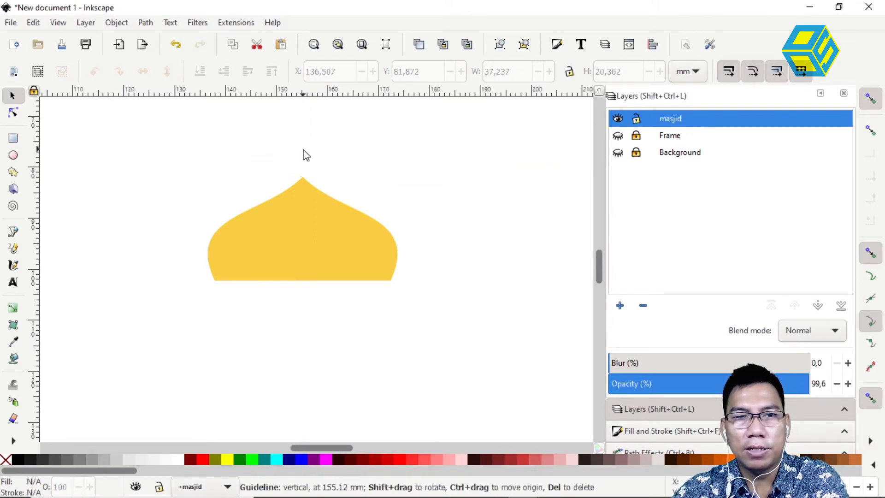
Stretch the dome upward to a height of about 28.7 mm, keeping its width
{"action": "left_click_drag", "start_coordinate": [391, 215], "coordinate": [361, 189]}
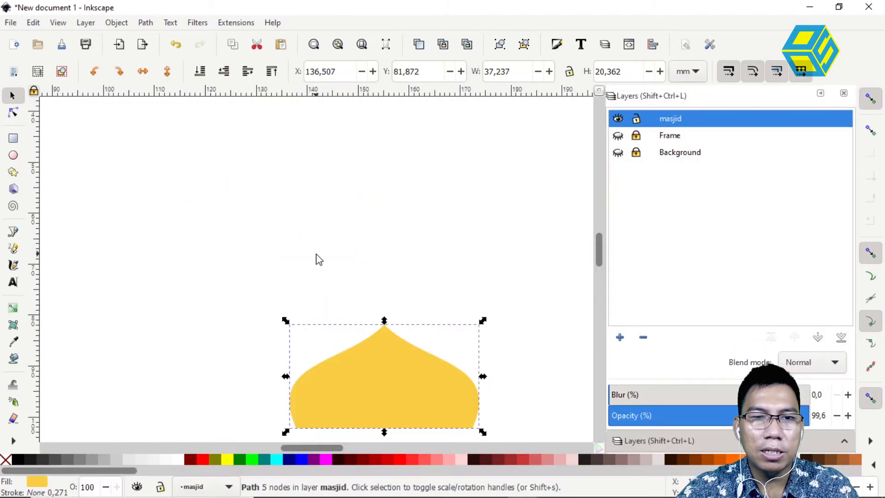
{"action": "left_click_drag", "start_coordinate": [425, 315], "coordinate": [289, 184]}
{"action": "left_click", "coordinate": [435, 258]}
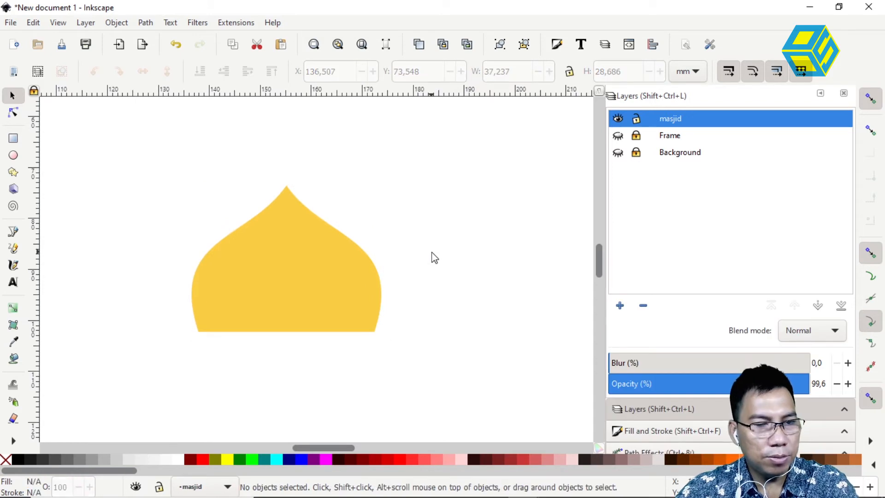
Examine the finished mosque design in kARTU LEBARAN.svg and return to the new document
{"action": "key", "text": "alt+Tab"}
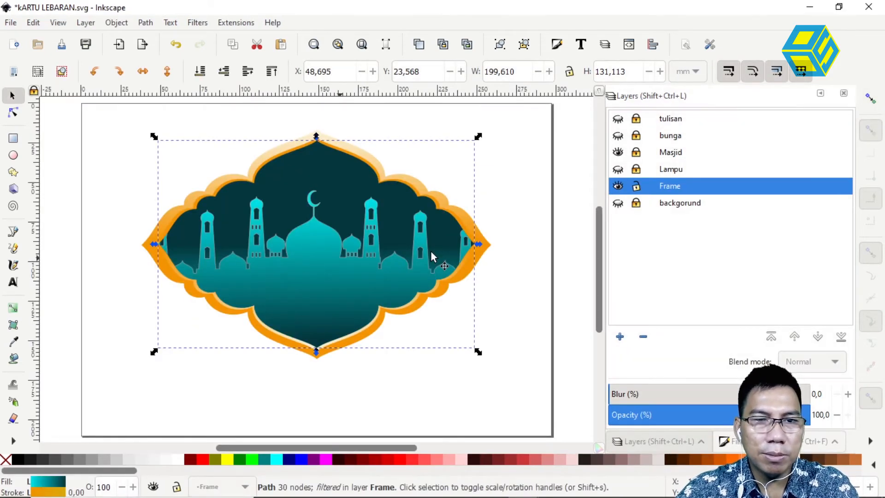
{"action": "key", "text": "alt+Tab"}
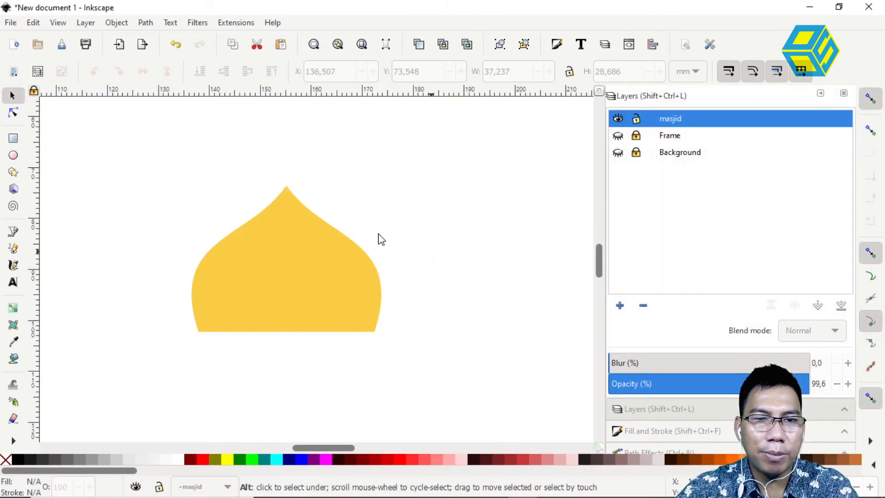
{"action": "left_click_drag", "start_coordinate": [385, 277], "coordinate": [345, 265]}
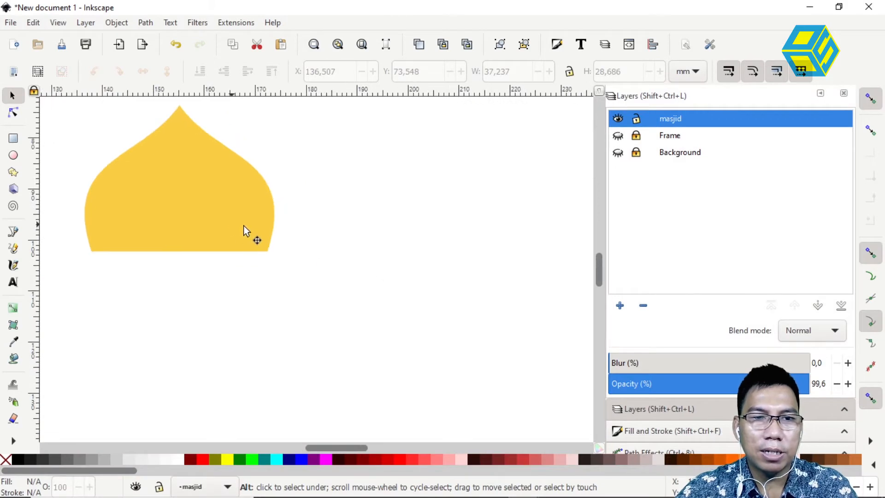
Duplicate the dome, scale the copy to about 15.4 × 11.9 mm and place it just right of the large dome
{"action": "left_click", "coordinate": [232, 225]}
{"action": "key", "text": "ctrl+d"}
{"action": "left_click_drag", "start_coordinate": [229, 204], "coordinate": [497, 258]}
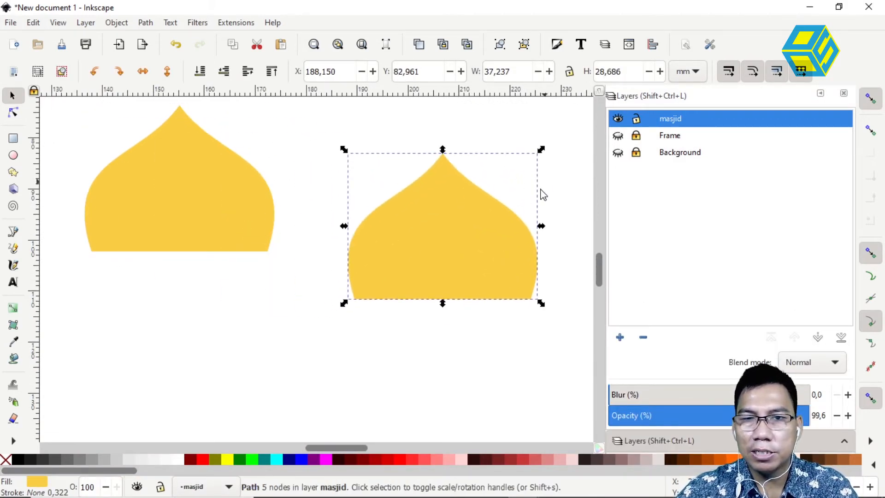
{"action": "left_click_drag", "start_coordinate": [541, 150], "coordinate": [511, 194]}
{"action": "left_click_drag", "start_coordinate": [459, 242], "coordinate": [357, 253]}
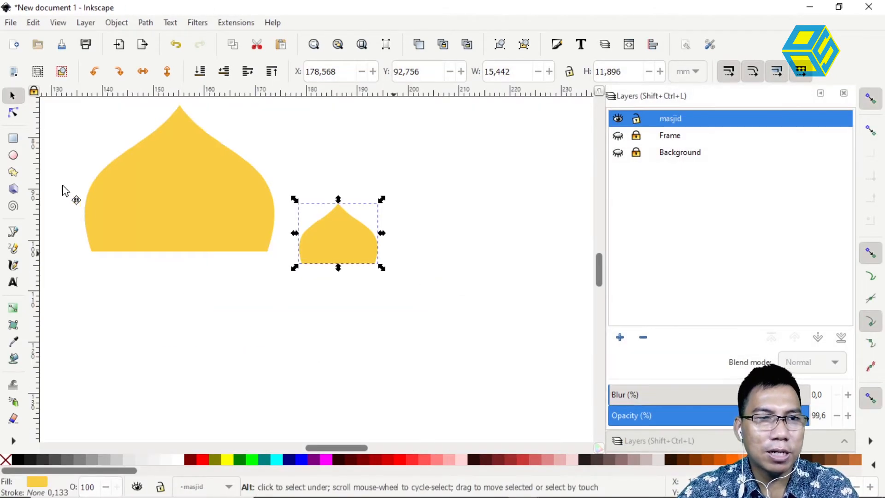
Draw a rectangle about 14.1 × 8.3 mm directly under the small dome
{"action": "key", "text": "r"}
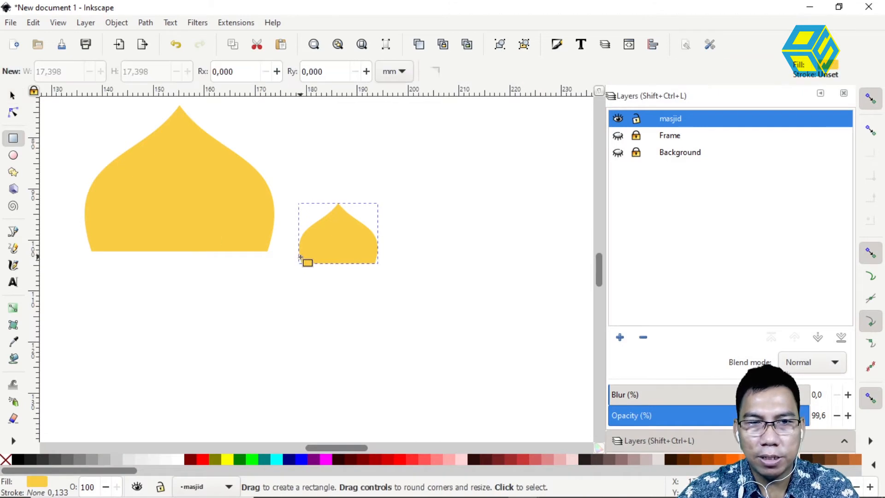
{"action": "left_click_drag", "start_coordinate": [302, 262], "coordinate": [368, 304]}
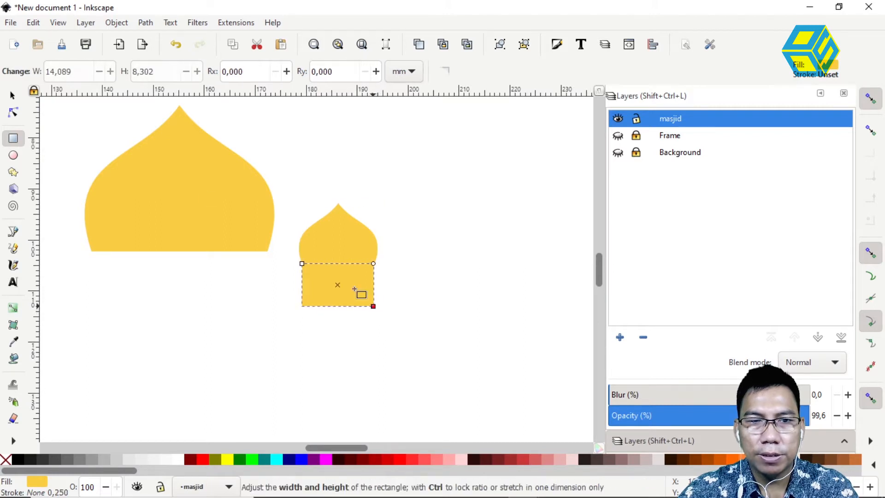
{"action": "left_click", "coordinate": [13, 95]}
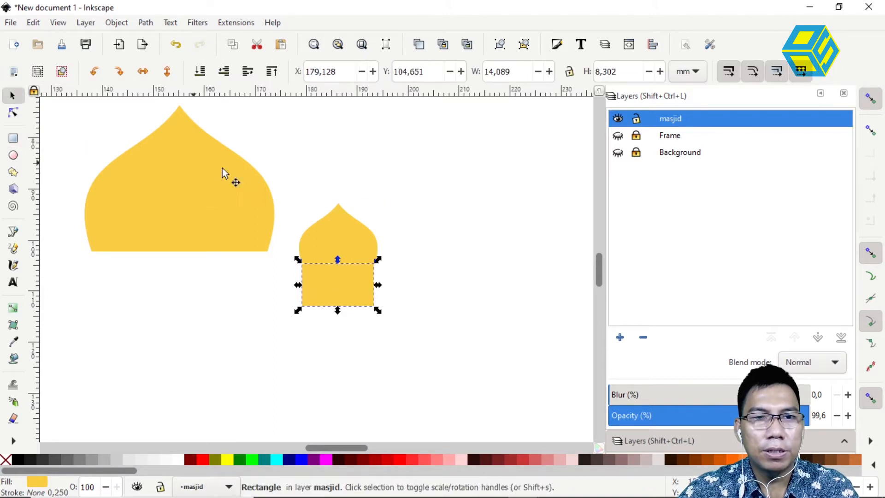
Disable snapping and move the rectangle up so it slightly overlaps the small dome's base
{"action": "left_click", "coordinate": [284, 177]}
{"action": "left_click_drag", "start_coordinate": [285, 176], "coordinate": [429, 327]}
{"action": "left_click", "coordinate": [409, 310]}
{"action": "mouse_move", "coordinate": [359, 286]}
{"action": "left_mouse_down"}
{"action": "mouse_move", "coordinate": [357, 261]}
{"action": "mouse_move", "coordinate": [353, 302]}
{"action": "left_mouse_up"}
{"action": "left_click", "coordinate": [407, 259]}
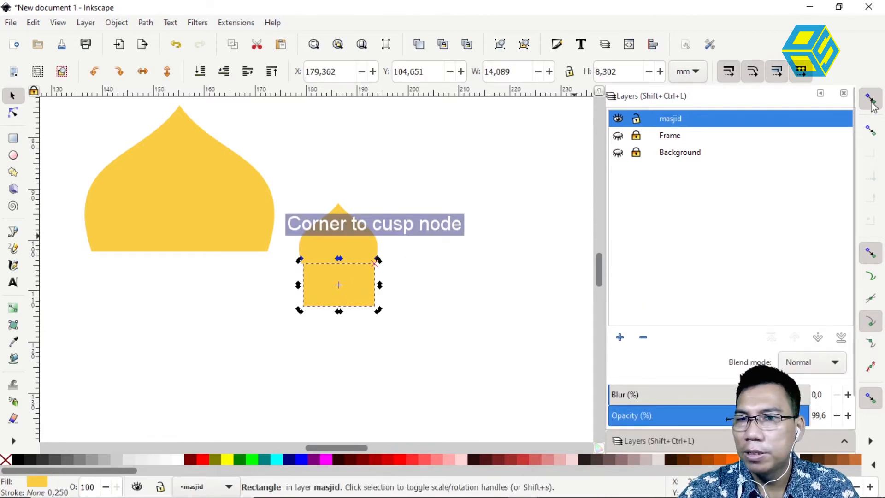
{"action": "left_click", "coordinate": [547, 250]}
{"action": "left_click_drag", "start_coordinate": [352, 303], "coordinate": [351, 272]}
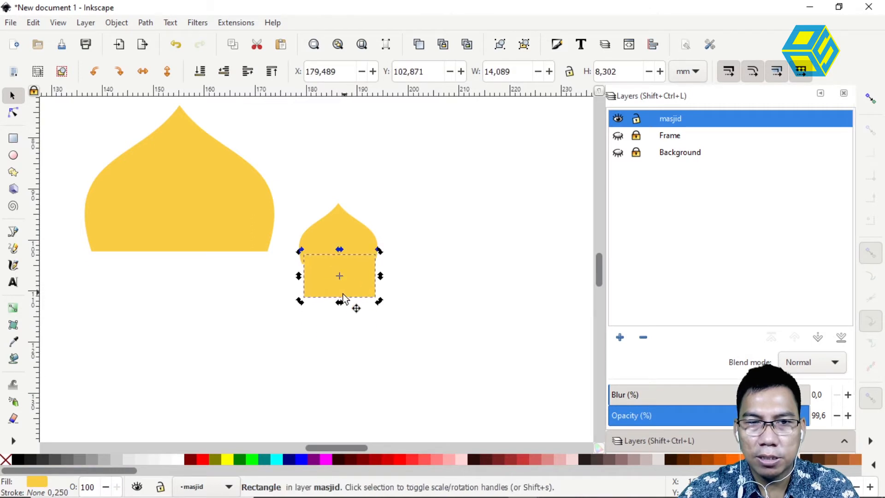
{"action": "left_click", "coordinate": [358, 323]}
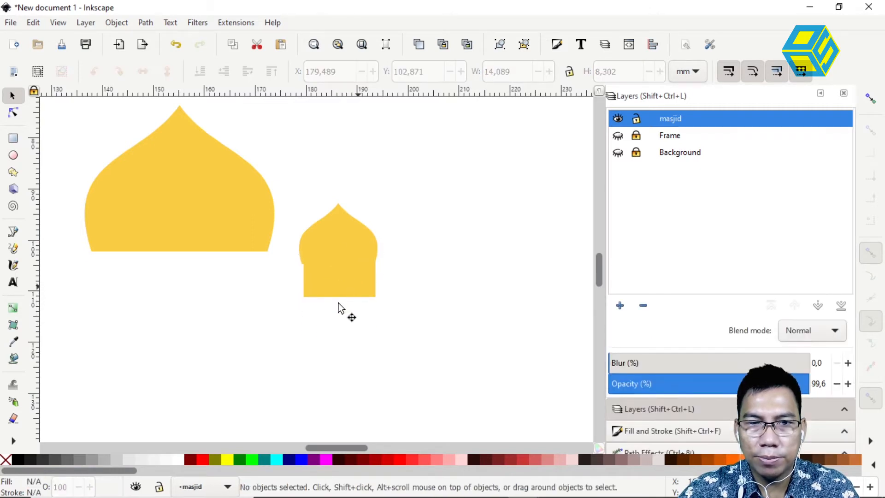
Extend the rectangle downward to a height of about 12.2 mm
{"action": "left_click", "coordinate": [339, 293]}
{"action": "left_click_drag", "start_coordinate": [339, 300], "coordinate": [339, 317]}
{"action": "left_click", "coordinate": [406, 239]}
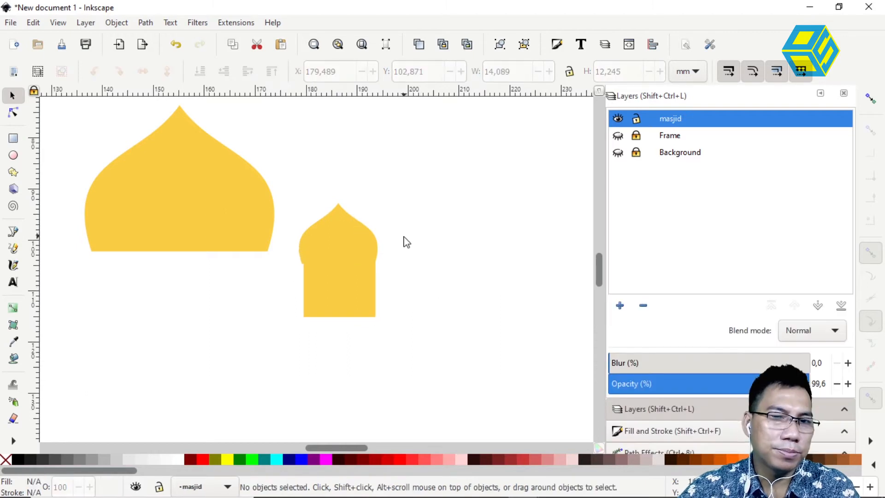
Center the small dome and the rectangle on a common vertical axis, relative to Selection Area
{"action": "left_click_drag", "start_coordinate": [288, 188], "coordinate": [421, 365]}
{"action": "scroll", "coordinate": [704, 282], "scroll_direction": "down", "scroll_amount": 2}
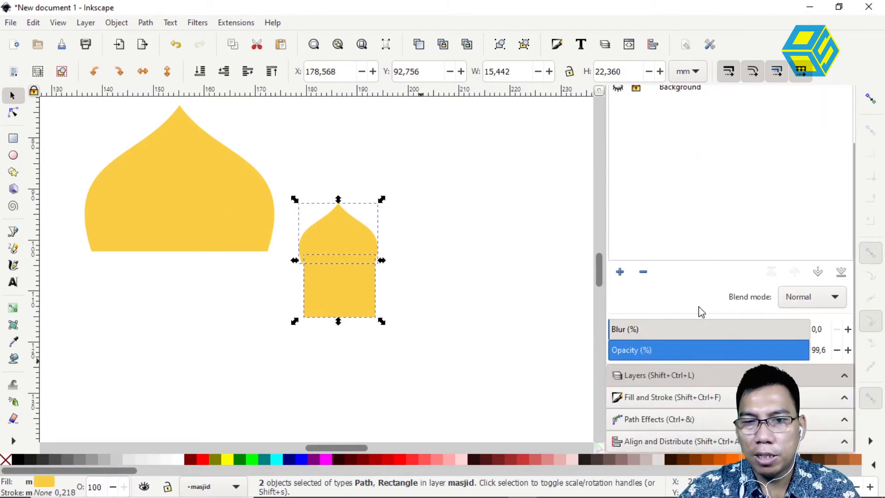
{"action": "left_click", "coordinate": [654, 441]}
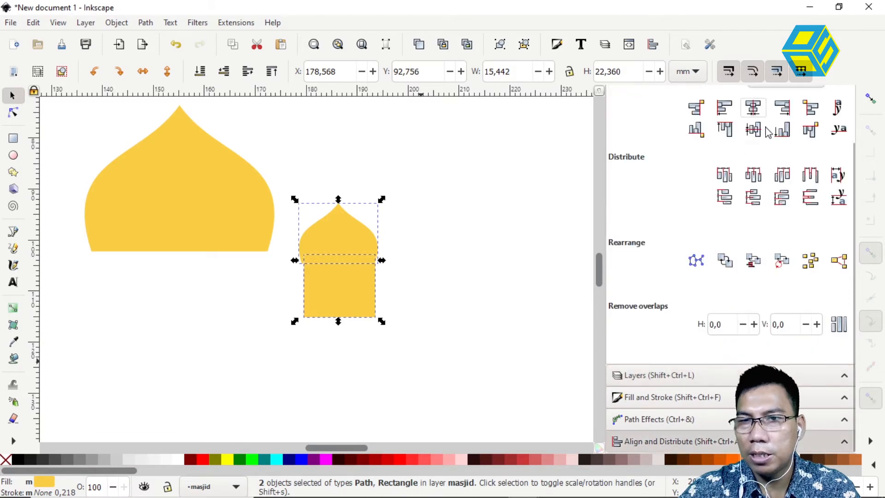
{"action": "left_click", "coordinate": [796, 137]}
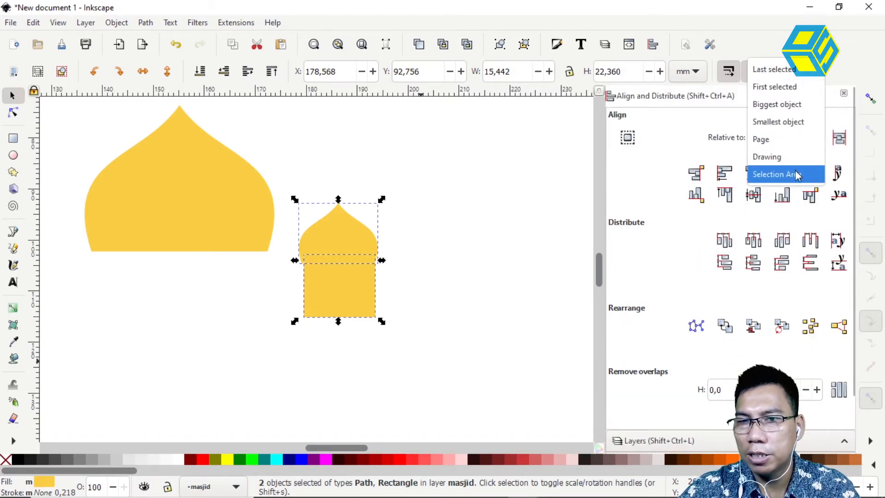
{"action": "left_click", "coordinate": [796, 175]}
{"action": "left_click", "coordinate": [753, 174]}
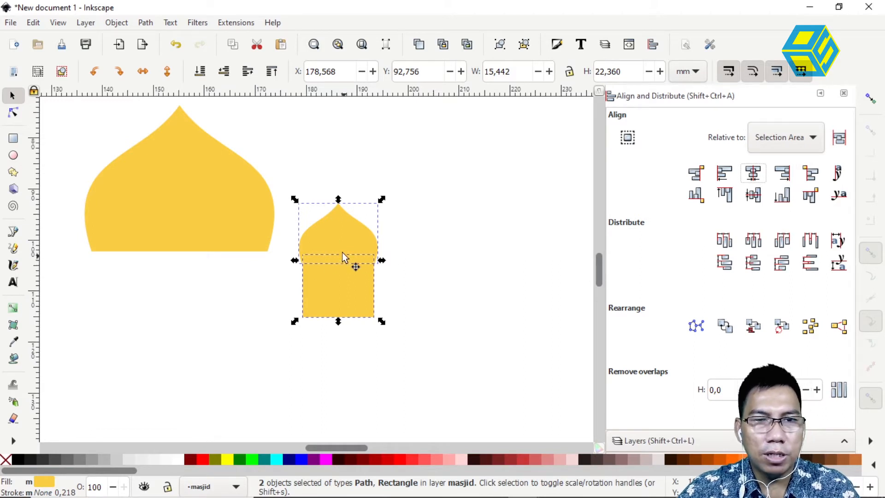
{"action": "left_click", "coordinate": [147, 24]}
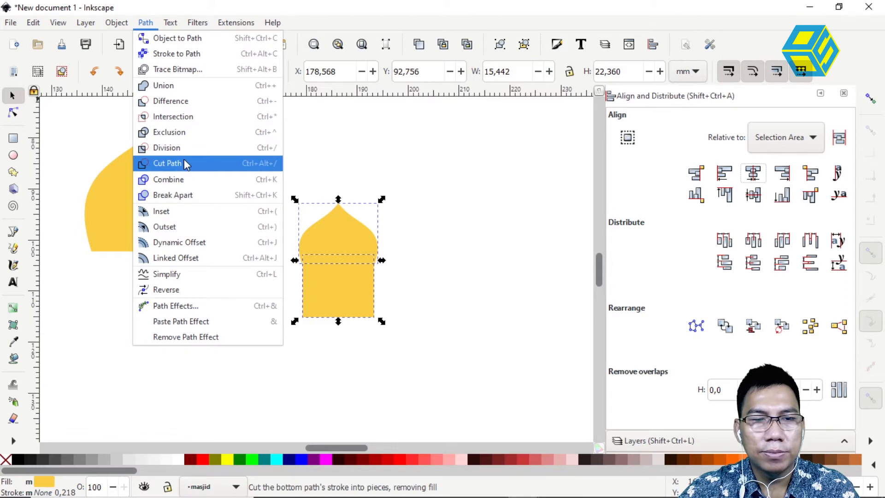
{"action": "left_click", "coordinate": [368, 170]}
{"action": "left_click", "coordinate": [354, 226]}
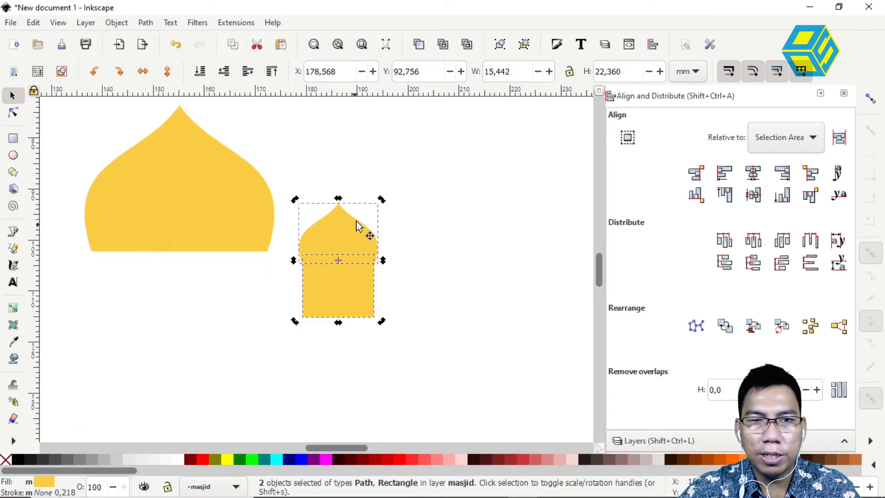
Duplicate the small dome and place the copy below the large dome
{"action": "left_click", "coordinate": [364, 213]}
{"action": "left_click", "coordinate": [349, 231]}
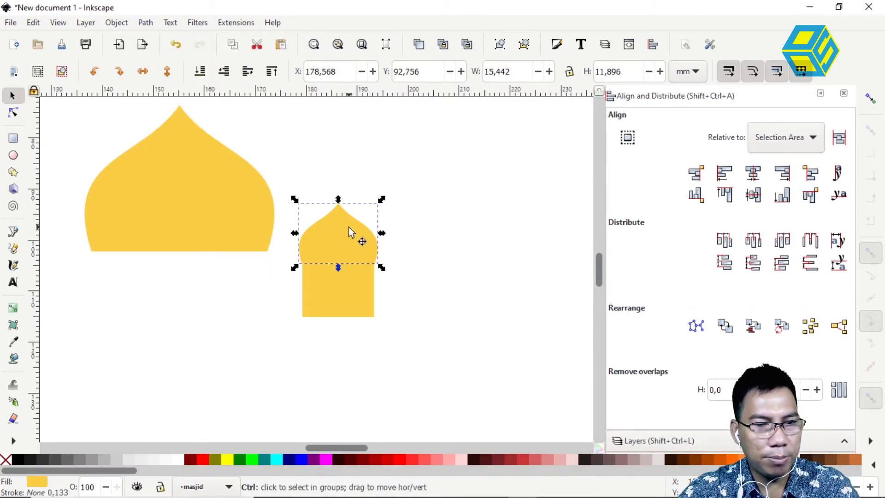
{"action": "left_click_drag", "start_coordinate": [350, 238], "coordinate": [338, 130]}
{"action": "left_click_drag", "start_coordinate": [326, 172], "coordinate": [126, 315]}
Merge the small dome and its rectangle into a single shape with Union
{"action": "left_click_drag", "start_coordinate": [426, 173], "coordinate": [291, 357]}
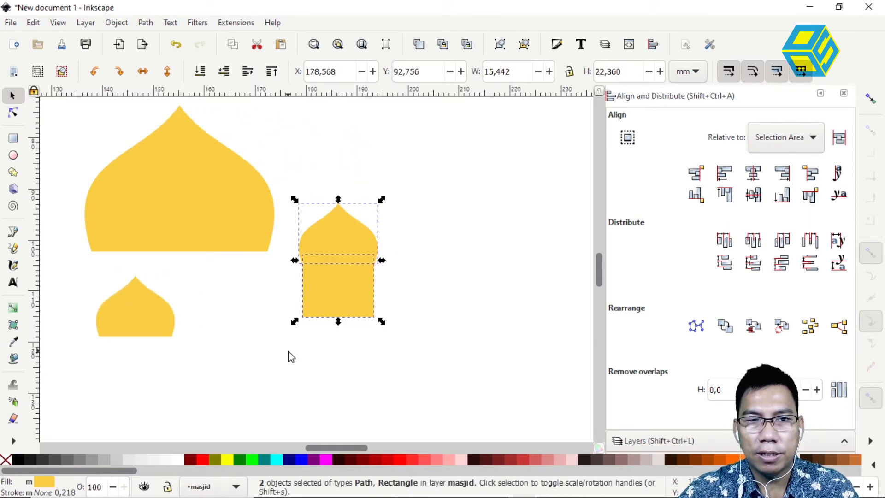
{"action": "left_click", "coordinate": [146, 23]}
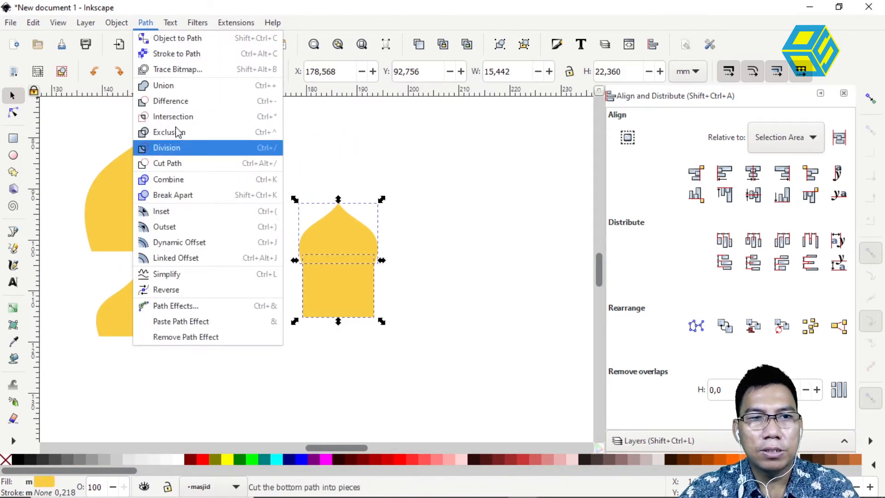
{"action": "left_click", "coordinate": [177, 85]}
{"action": "key", "text": "Escape"}
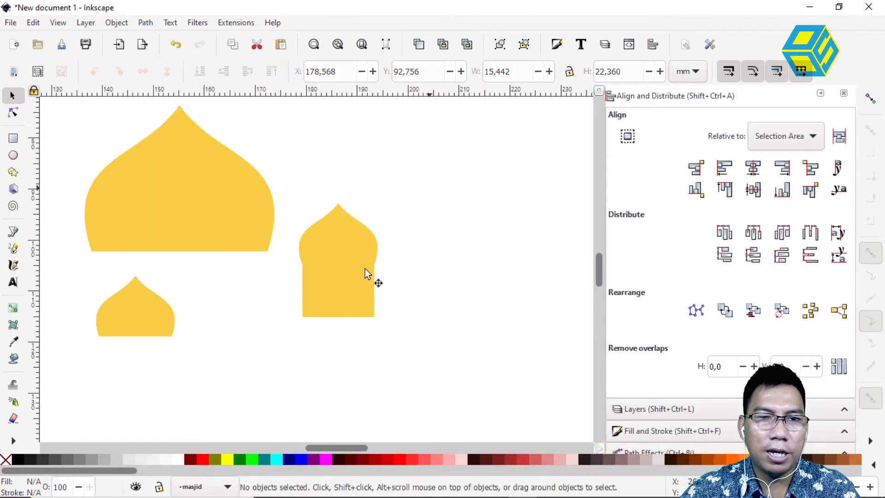
Draw a green window rectangle about 3.1 by 4.3 mm in the lower-left part of the small domed tower
{"action": "left_click", "coordinate": [16, 142]}
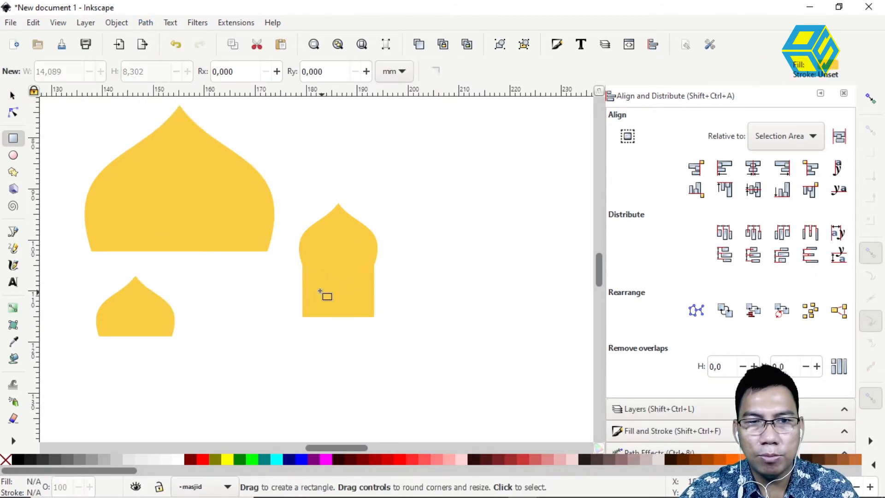
{"action": "left_click_drag", "start_coordinate": [307, 283], "coordinate": [330, 304]}
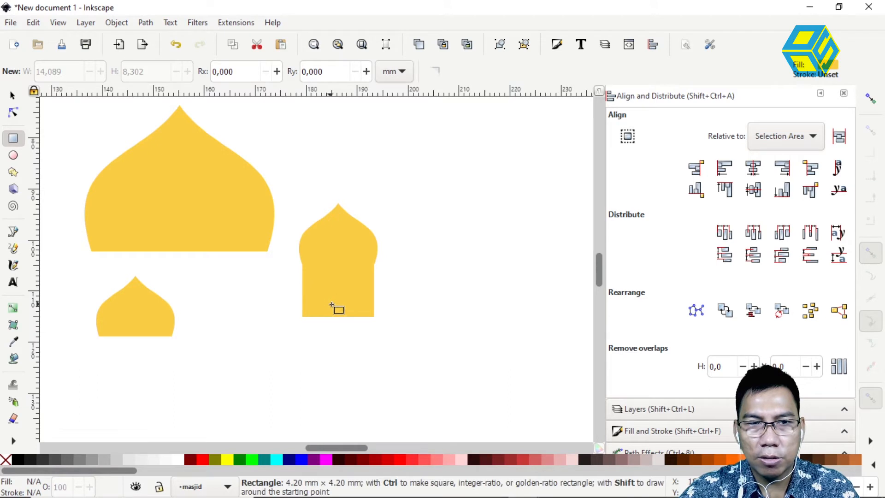
{"action": "left_click", "coordinate": [252, 459]}
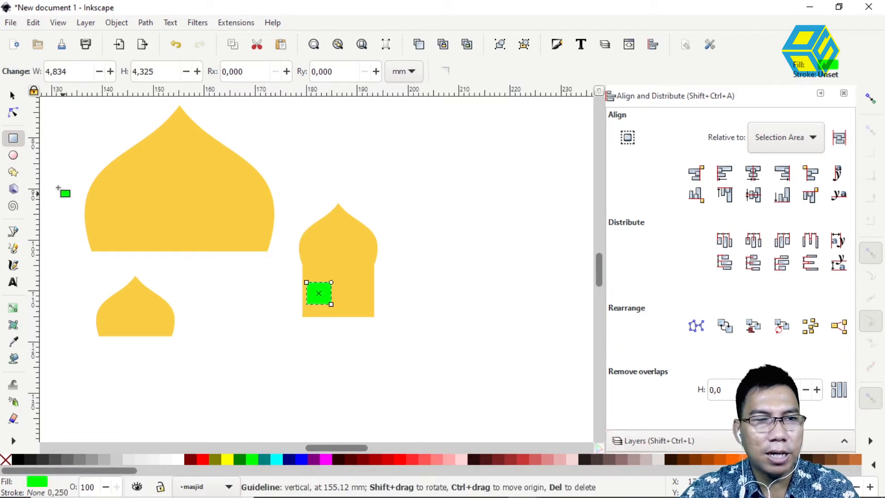
{"action": "left_click", "coordinate": [12, 95]}
{"action": "left_click_drag", "start_coordinate": [335, 296], "coordinate": [326, 295]}
Duplicate the green window twice and place the copies beside it to form a row of three
{"action": "key", "text": "ctrl+d"}
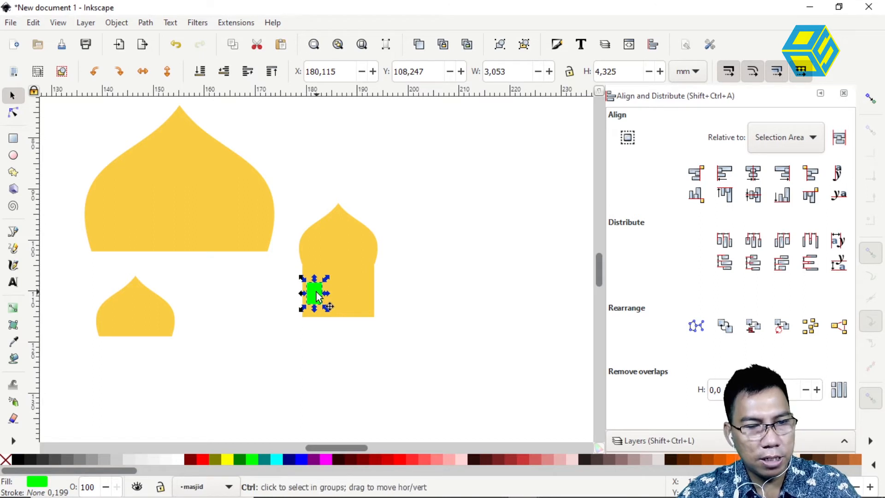
{"action": "left_click_drag", "start_coordinate": [317, 294], "coordinate": [363, 292]}
{"action": "key", "text": "ctrl+d"}
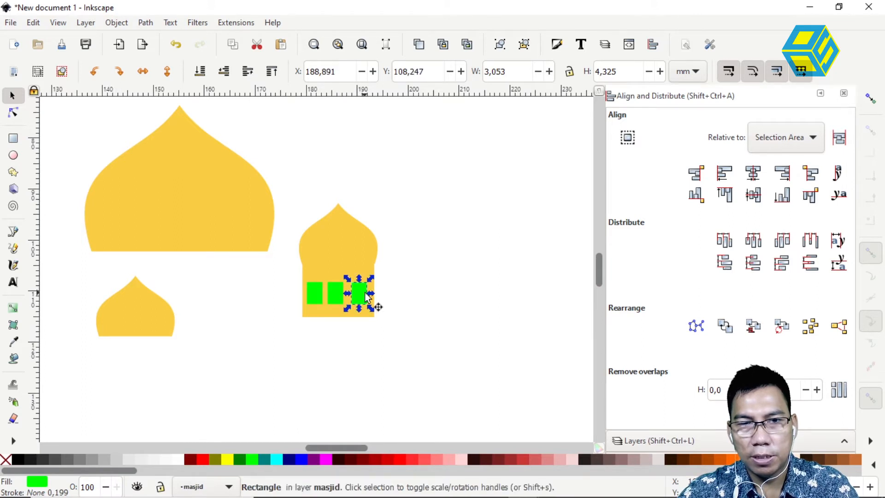
{"action": "left_click", "coordinate": [397, 330]}
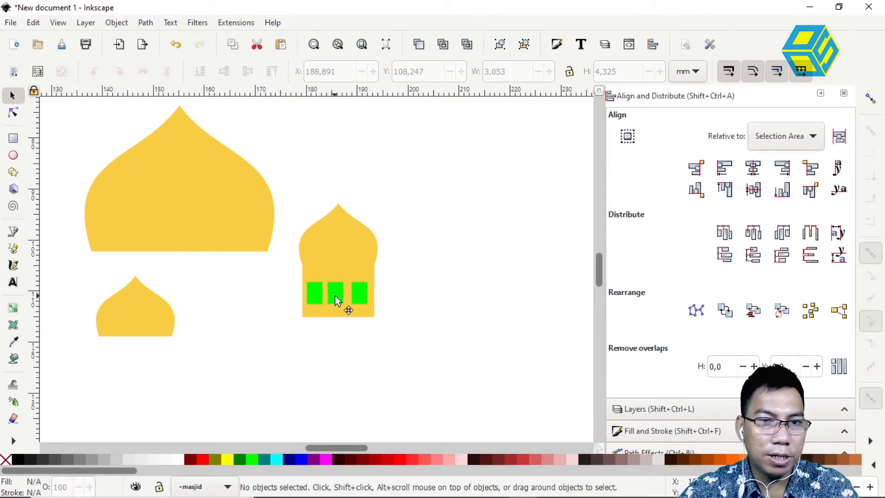
Align the three green windows on a common horizontal axis and distribute their centers evenly across the row
{"action": "left_click", "coordinate": [338, 299]}
{"action": "left_click", "coordinate": [316, 300], "text": "shift"}
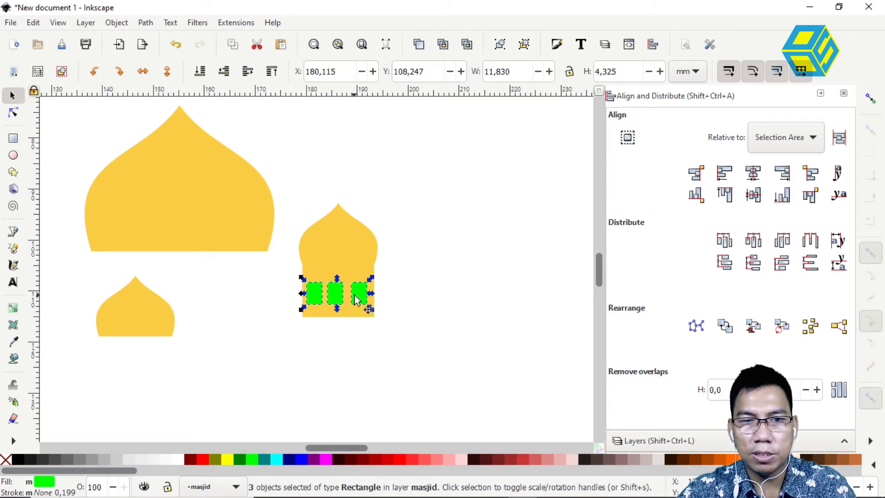
{"action": "left_click", "coordinate": [753, 194]}
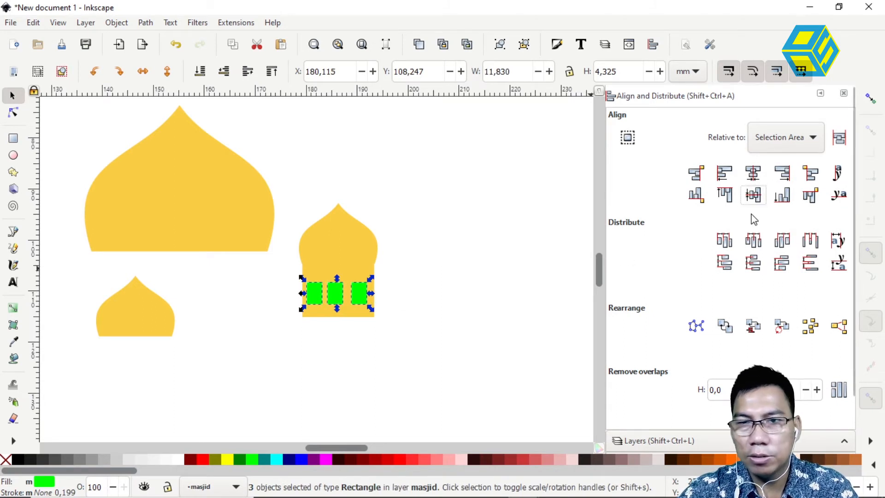
{"action": "left_click", "coordinate": [753, 240]}
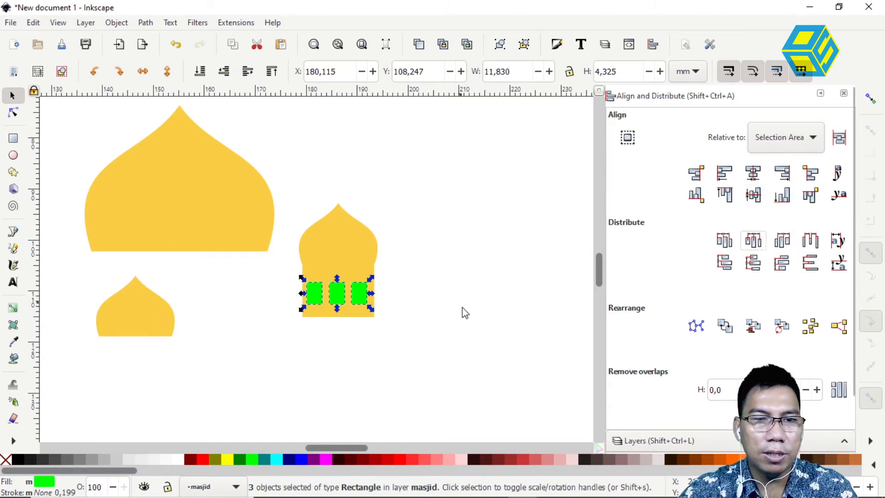
Try to subtract the three separate green windows from the small domed tower with Difference
{"action": "left_click_drag", "start_coordinate": [285, 176], "coordinate": [425, 356]}
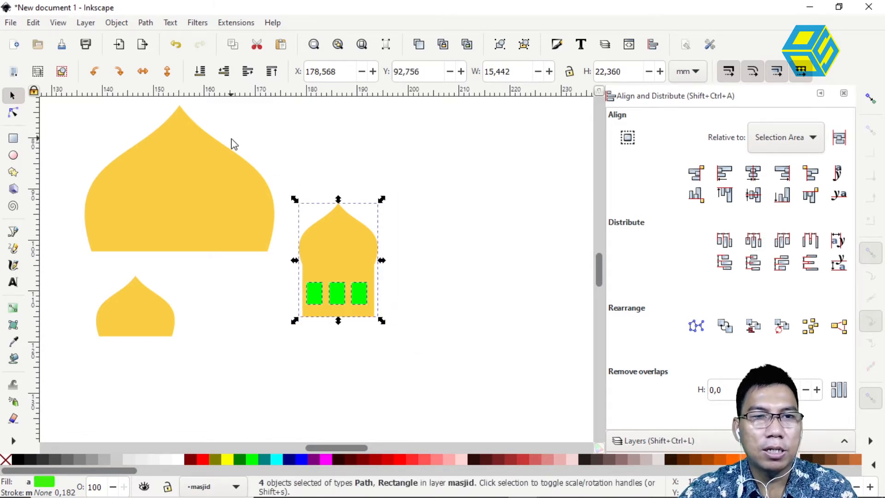
{"action": "left_click", "coordinate": [147, 23]}
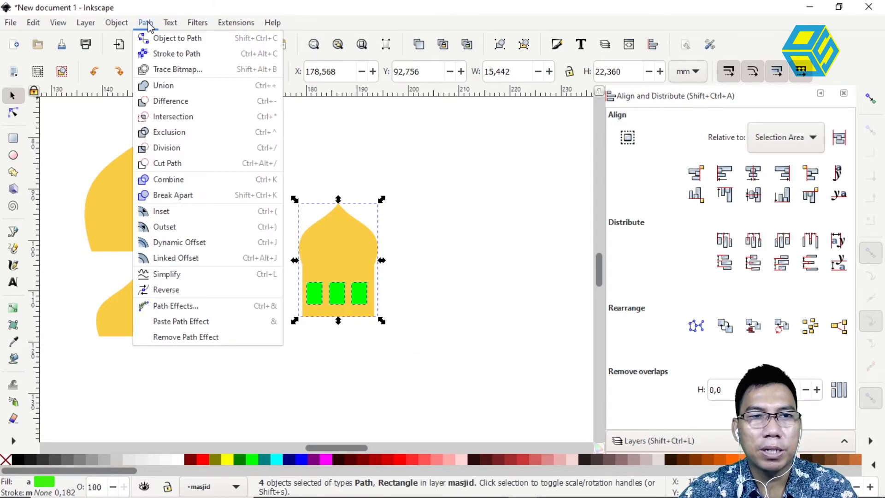
{"action": "left_click", "coordinate": [170, 102]}
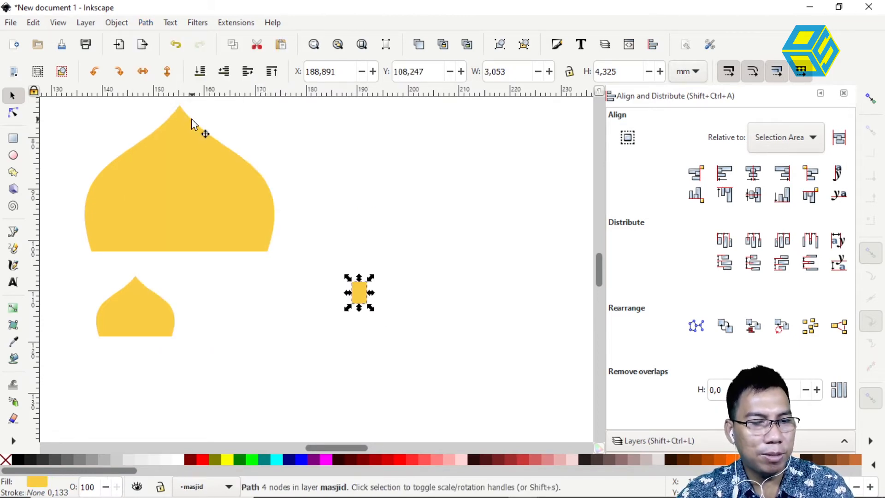
{"action": "key", "text": "ctrl+z"}
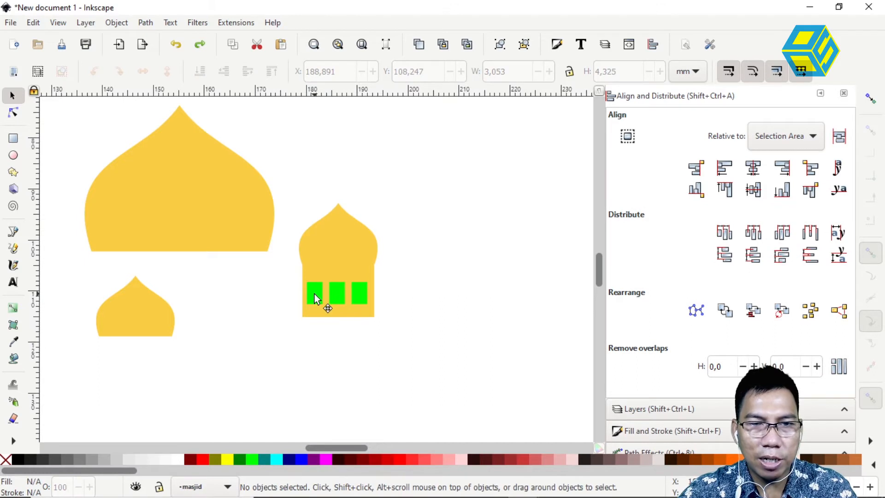
Merge the three green windows into a single path with Union
{"action": "left_click", "coordinate": [315, 298]}
{"action": "left_click", "coordinate": [338, 297], "text": "shift"}
{"action": "left_click", "coordinate": [362, 299], "text": "shift"}
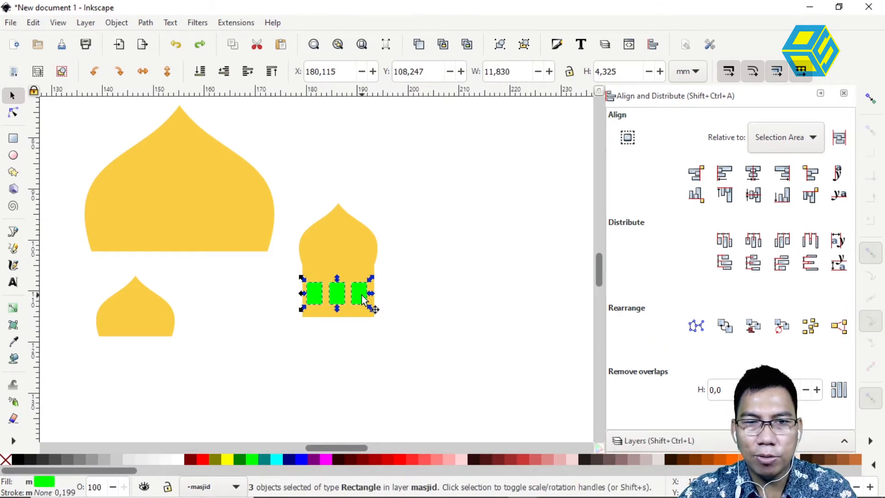
{"action": "left_click", "coordinate": [145, 22]}
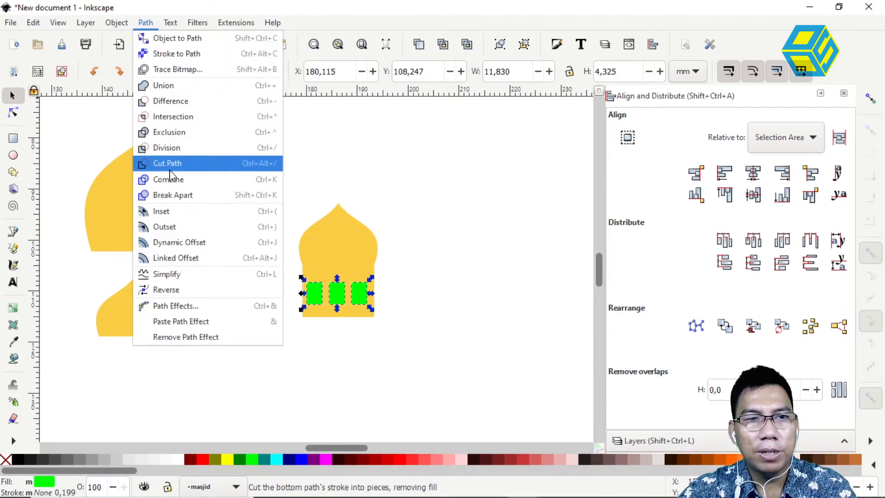
{"action": "left_click", "coordinate": [171, 87]}
{"action": "left_click", "coordinate": [376, 210]}
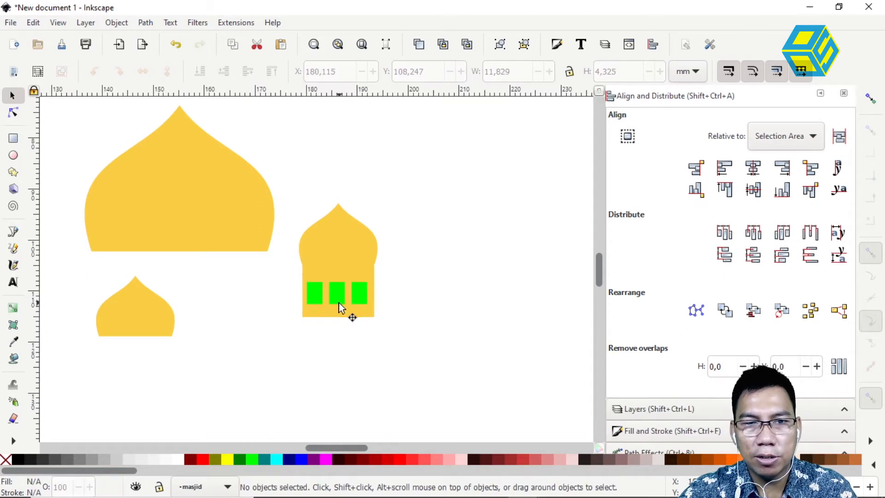
Cut the merged windows out of the small domed tower with Difference
{"action": "left_click", "coordinate": [353, 294]}
{"action": "left_click_drag", "start_coordinate": [290, 191], "coordinate": [416, 343]}
{"action": "left_click", "coordinate": [145, 22]}
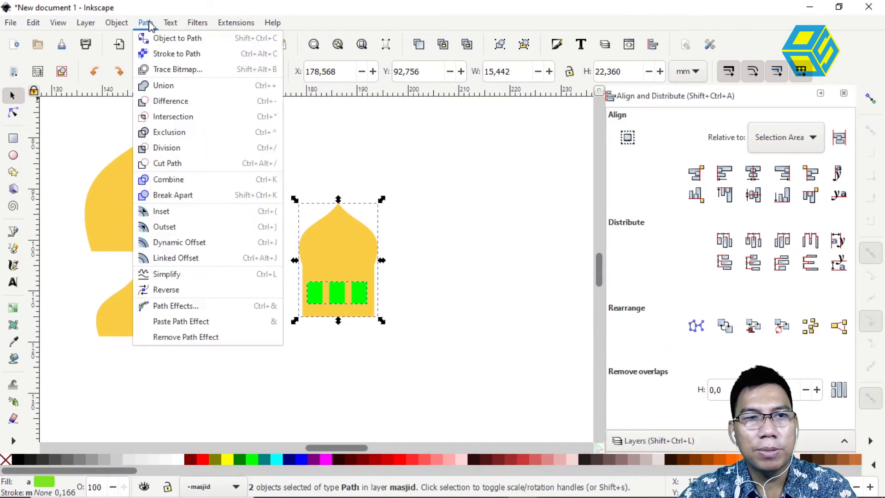
{"action": "left_click", "coordinate": [181, 102]}
{"action": "left_click", "coordinate": [415, 247]}
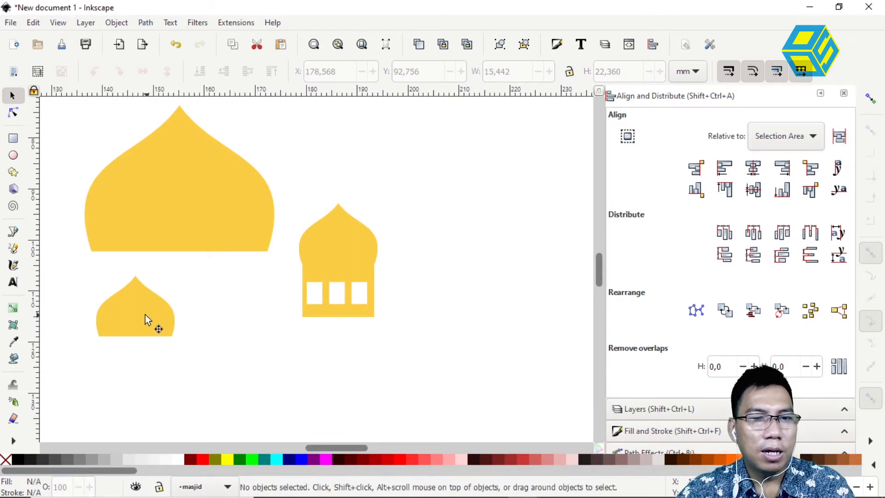
Draw a tall green rectangle about 14 by 48.5 mm beside the small tower as the minaret's body
{"action": "left_click_drag", "start_coordinate": [452, 278], "coordinate": [412, 321]}
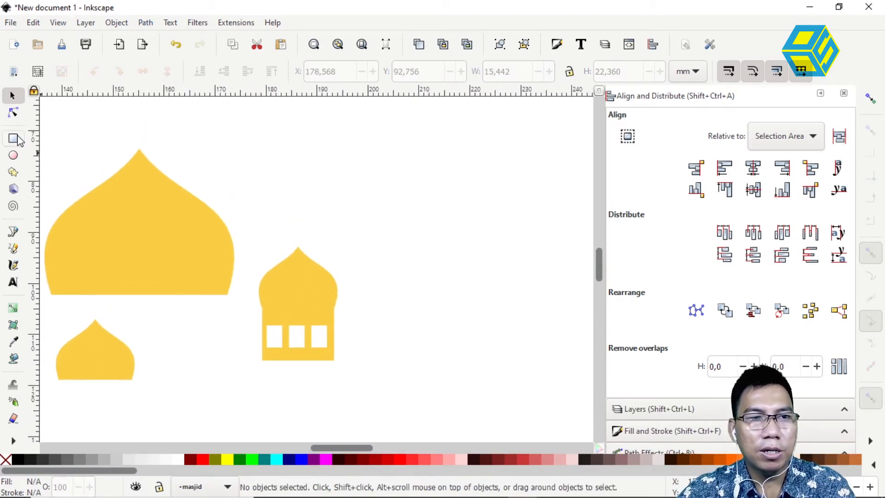
{"action": "left_click", "coordinate": [13, 138]}
{"action": "mouse_move", "coordinate": [379, 127]}
{"action": "left_mouse_down"}
{"action": "mouse_move", "coordinate": [456, 325]}
{"action": "mouse_move", "coordinate": [466, 369]}
{"action": "mouse_move", "coordinate": [454, 376]}
{"action": "mouse_move", "coordinate": [482, 376]}
{"action": "mouse_move", "coordinate": [451, 374]}
{"action": "left_mouse_up"}
Convert the tall green rectangle to a path and move its top-right node inward to about X 214.1 mm
{"action": "left_click", "coordinate": [13, 112]}
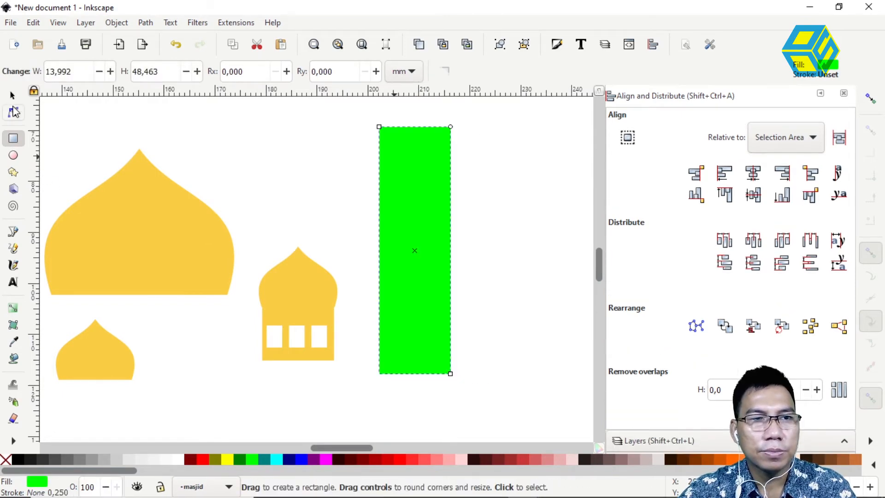
{"action": "left_click", "coordinate": [146, 22]}
{"action": "left_click", "coordinate": [178, 180]}
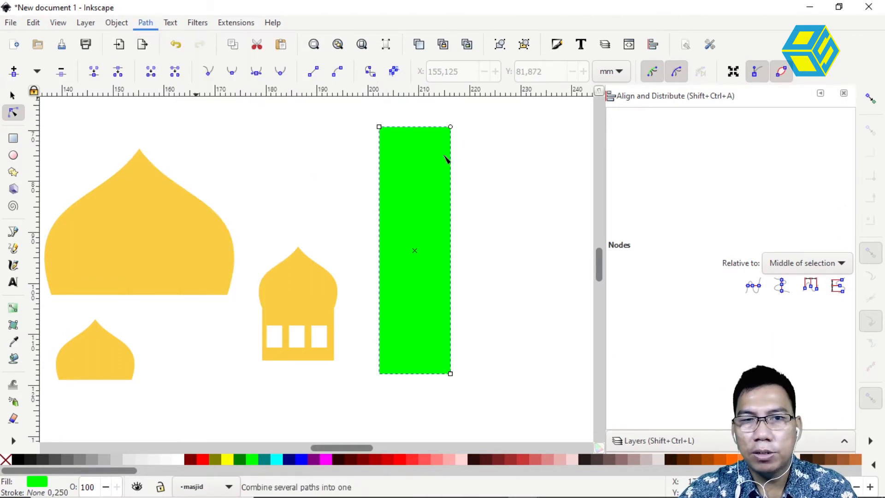
{"action": "left_click_drag", "start_coordinate": [476, 120], "coordinate": [426, 152]}
{"action": "key", "text": "Left"}
{"action": "key", "text": "Left"}
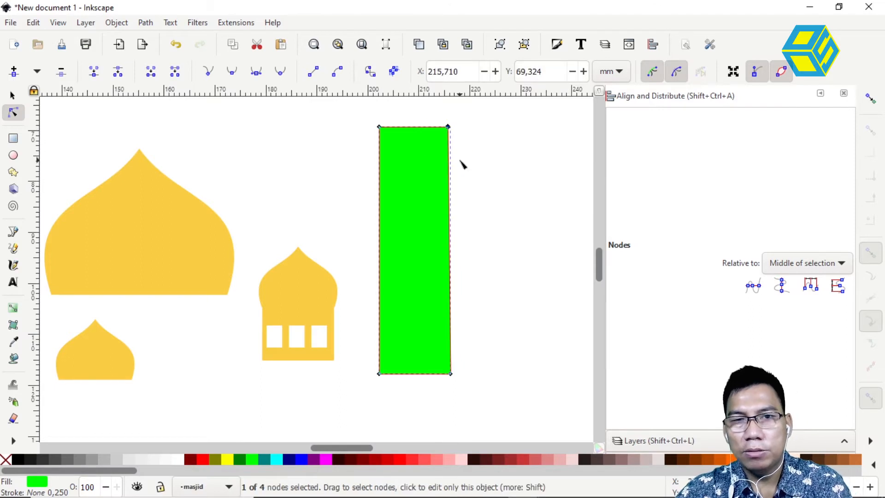
{"action": "key", "text": "Left"}
{"action": "key", "text": "Left"}
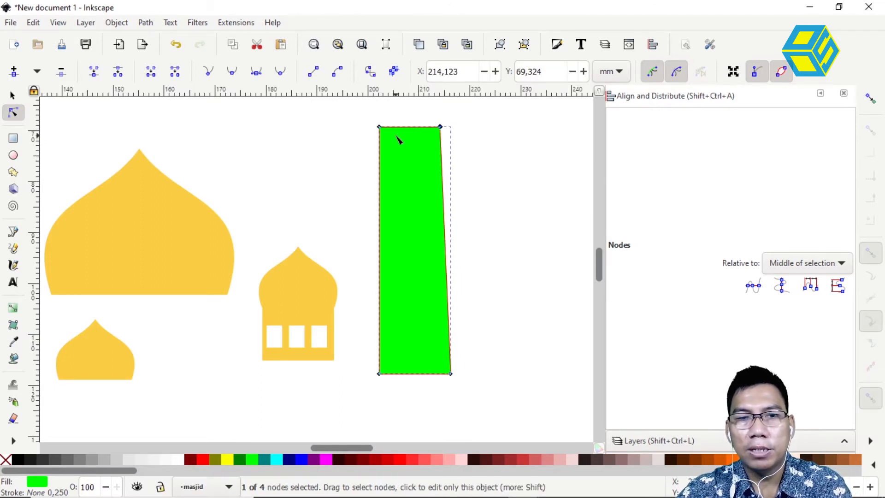
Move the tall shape's top-left node inward to about X 204.4 mm so that both sides taper
{"action": "key", "text": "Right"}
{"action": "key", "text": "Right"}
{"action": "key", "text": "Right"}
{"action": "key", "text": "Right"}
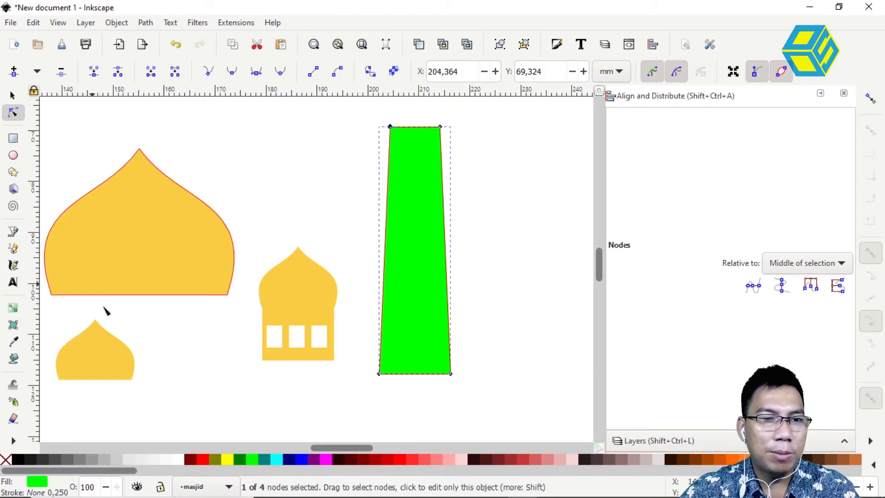
Place the spare small dome on top of the tapered shape and scale it to about 10.9 by 8.4 mm
{"action": "left_click", "coordinate": [12, 96]}
{"action": "left_click_drag", "start_coordinate": [95, 353], "coordinate": [433, 104]}
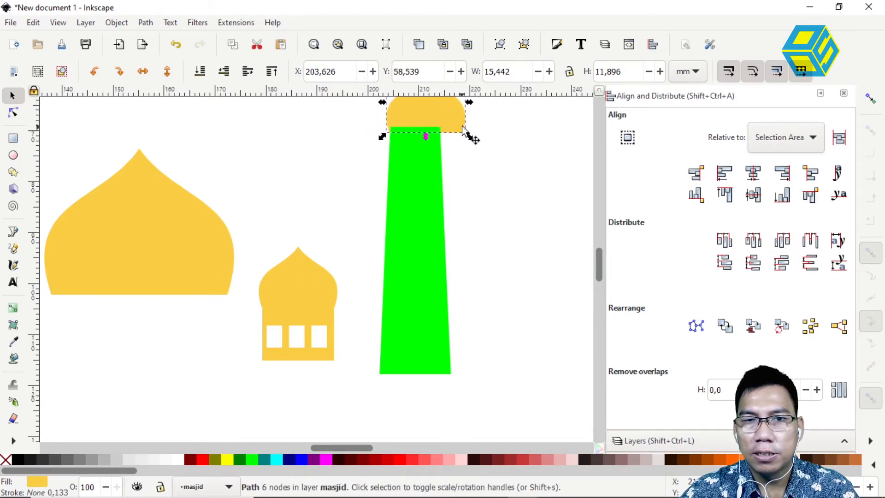
{"action": "left_click_drag", "start_coordinate": [471, 138], "coordinate": [450, 251]}
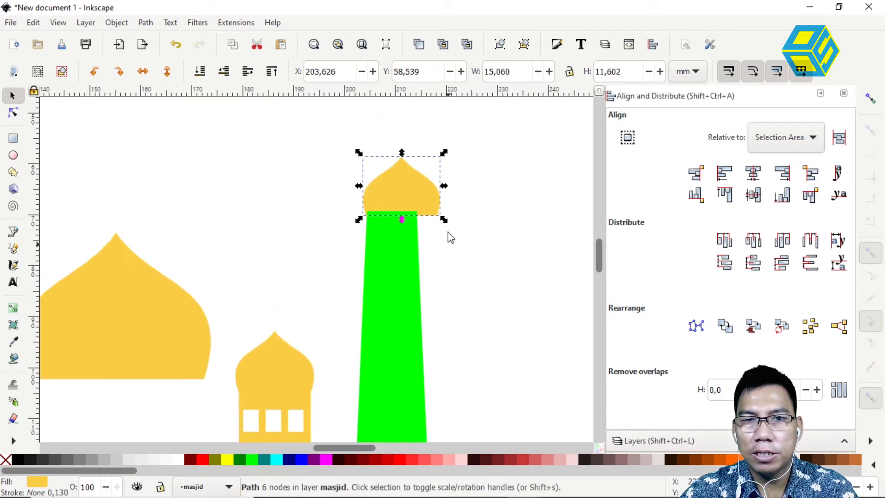
{"action": "left_click_drag", "start_coordinate": [444, 152], "coordinate": [428, 176]}
{"action": "left_click", "coordinate": [456, 235]}
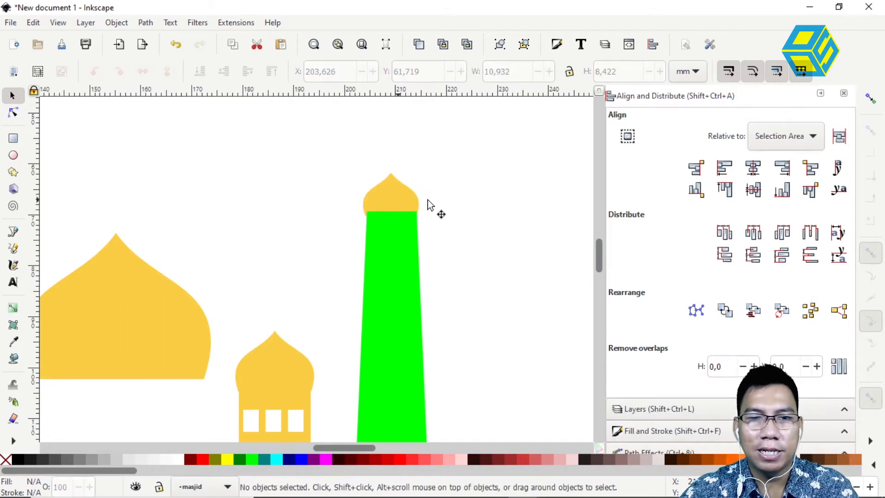
Center the small dome and the tapered shape on a common vertical axis, relative to Selection Area
{"action": "left_click", "coordinate": [406, 203]}
{"action": "left_click", "coordinate": [402, 252], "text": "shift"}
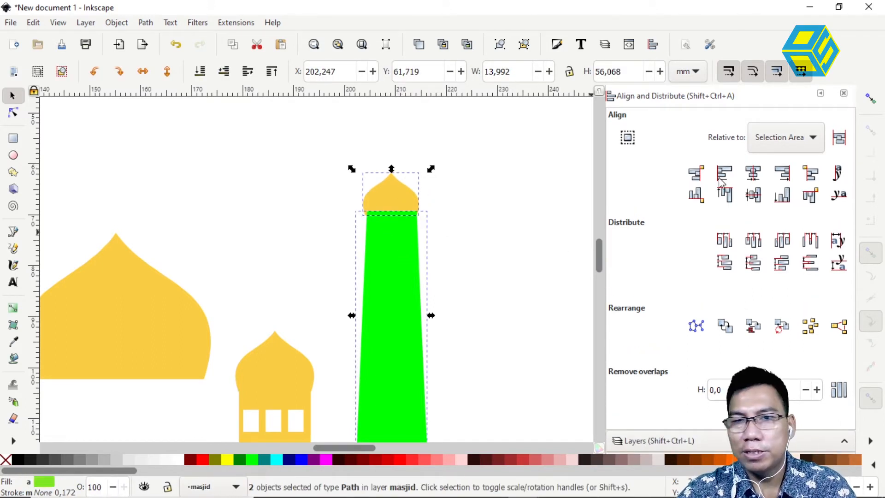
{"action": "left_click", "coordinate": [753, 174]}
Merge the dome and the tapered body into a single minaret shape with Union
{"action": "left_click_drag", "start_coordinate": [478, 249], "coordinate": [486, 188]}
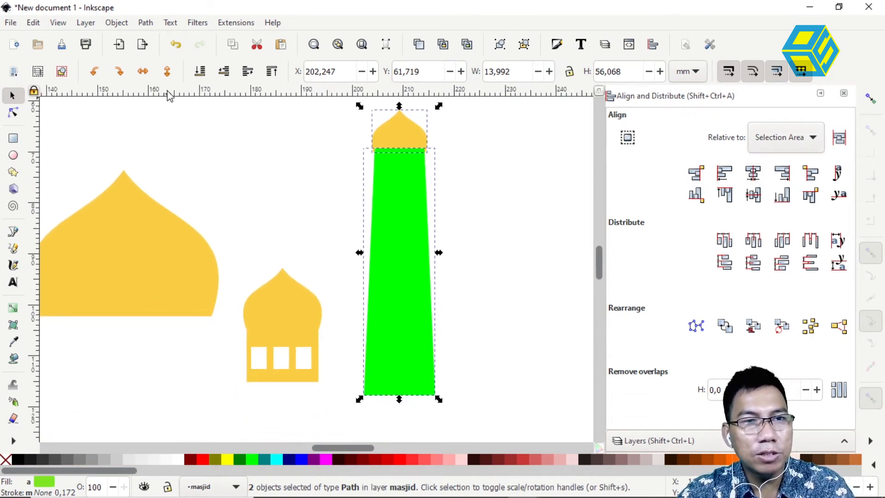
{"action": "left_click", "coordinate": [145, 23]}
{"action": "left_click", "coordinate": [164, 85]}
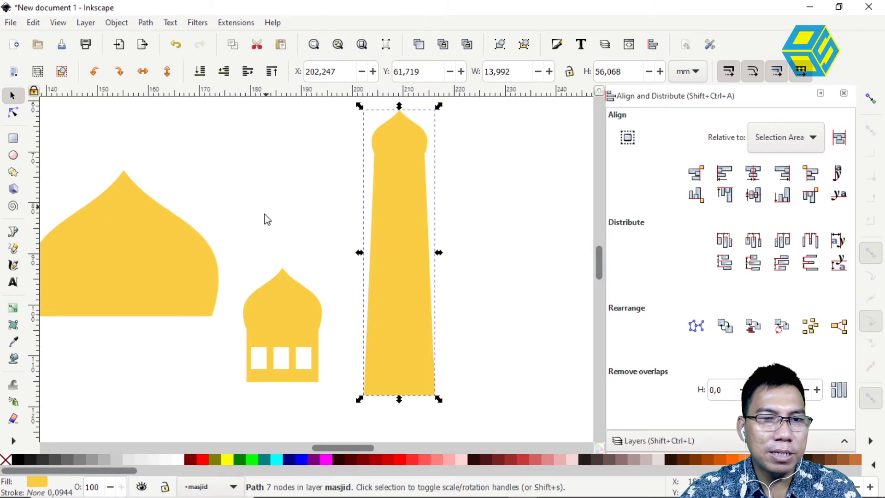
{"action": "left_click", "coordinate": [161, 232]}
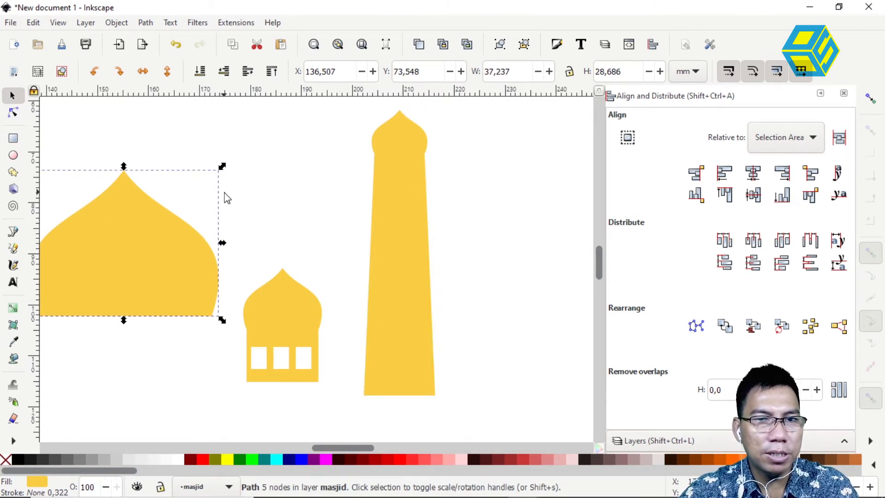
Duplicate the minaret and place the copy to its right, at about X 226.8 mm
{"action": "left_click", "coordinate": [406, 189]}
{"action": "key", "text": "ctrl+d"}
{"action": "left_click_drag", "start_coordinate": [424, 237], "coordinate": [533, 234]}
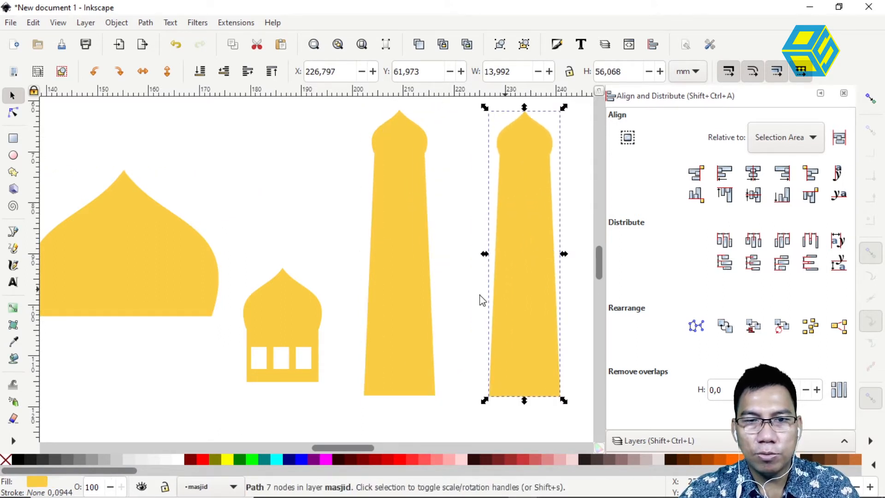
Shorten the copied minaret by raising its bottom nodes to about Y 81.8 mm, and move them inward to the dome's width
{"action": "left_click", "coordinate": [13, 115]}
{"action": "left_click_drag", "start_coordinate": [577, 408], "coordinate": [505, 241]}
{"action": "key", "text": "Right"}
{"action": "key", "text": "Right"}
{"action": "key", "text": "Right"}
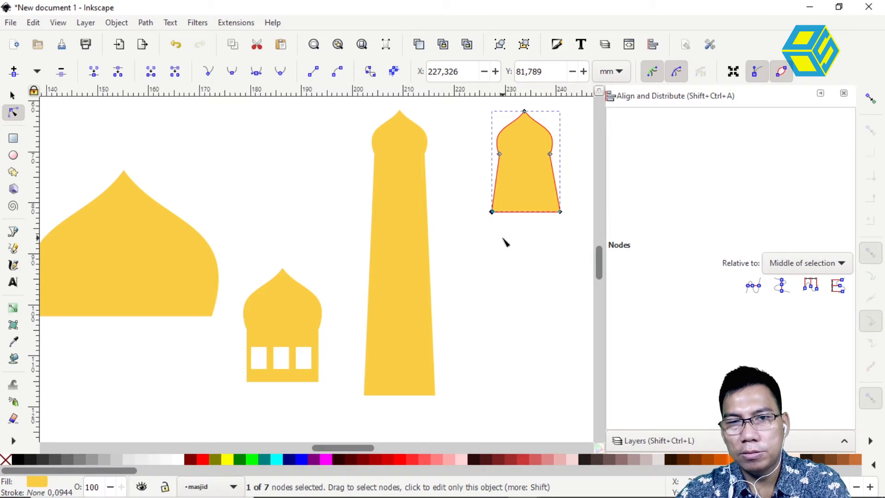
{"action": "left_click_drag", "start_coordinate": [578, 204], "coordinate": [534, 238]}
{"action": "key", "text": "Left"}
{"action": "key", "text": "Left"}
{"action": "key", "text": "Left"}
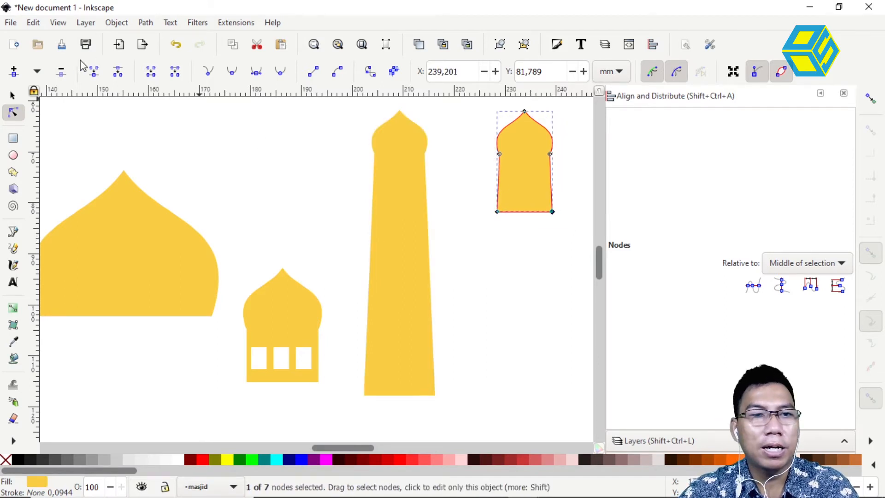
Turn the shortened copy into a small red window shape placed on the tall minaret
{"action": "left_click", "coordinate": [18, 96]}
{"action": "left_click_drag", "start_coordinate": [555, 108], "coordinate": [525, 163]}
{"action": "left_click_drag", "start_coordinate": [516, 194], "coordinate": [399, 288]}
{"action": "left_click", "coordinate": [387, 459]}
Duplicate the red window for a second, lower window on the minaret, about 5.4 by 9.8 mm in size
{"action": "left_click", "coordinate": [396, 190]}
{"action": "key", "text": "ctrl+d"}
{"action": "left_click_drag", "start_coordinate": [415, 255], "coordinate": [418, 249]}
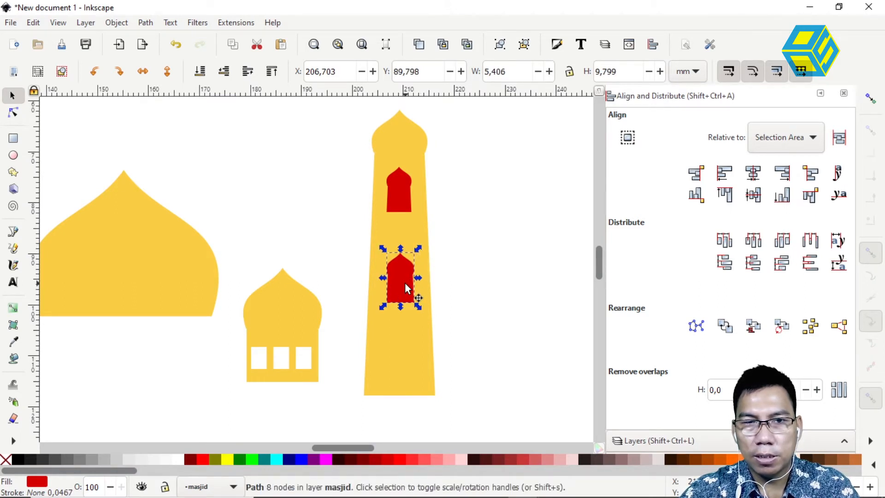
Add a third, lower red window about 6.6 by 11.9 mm in size, and centre all three windows on the minaret's vertical axis
{"action": "left_click_drag", "start_coordinate": [405, 283], "coordinate": [402, 373]}
{"action": "key", "text": "ctrl+d"}
{"action": "left_click_drag", "start_coordinate": [414, 317], "coordinate": [421, 295]}
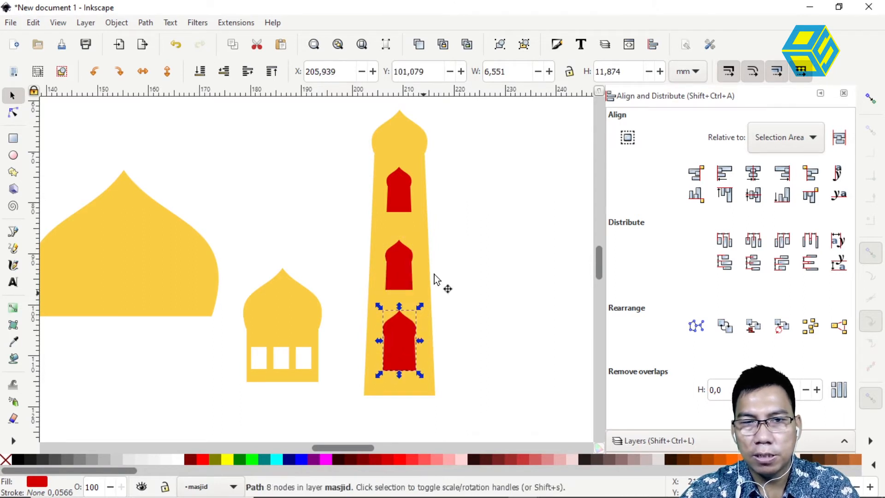
{"action": "left_click_drag", "start_coordinate": [349, 103], "coordinate": [470, 431]}
{"action": "left_click", "coordinate": [753, 173]}
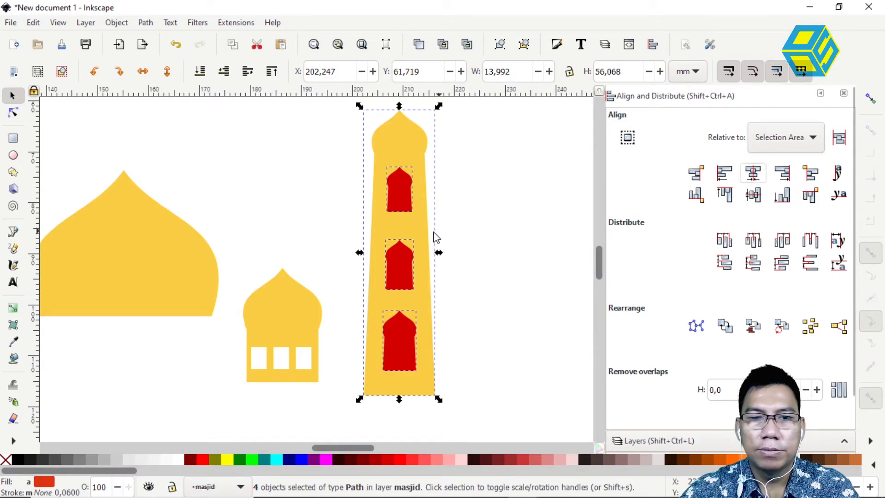
{"action": "left_click", "coordinate": [145, 23]}
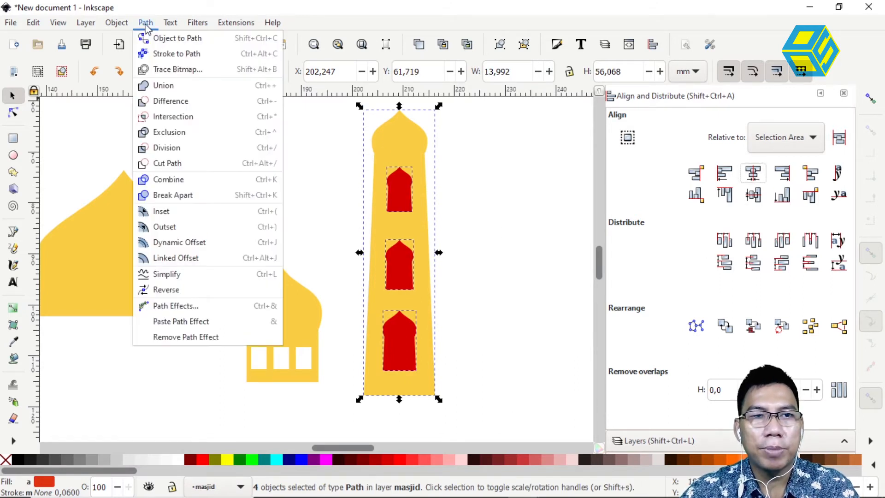
{"action": "key", "text": "Escape"}
{"action": "key", "text": "Escape"}
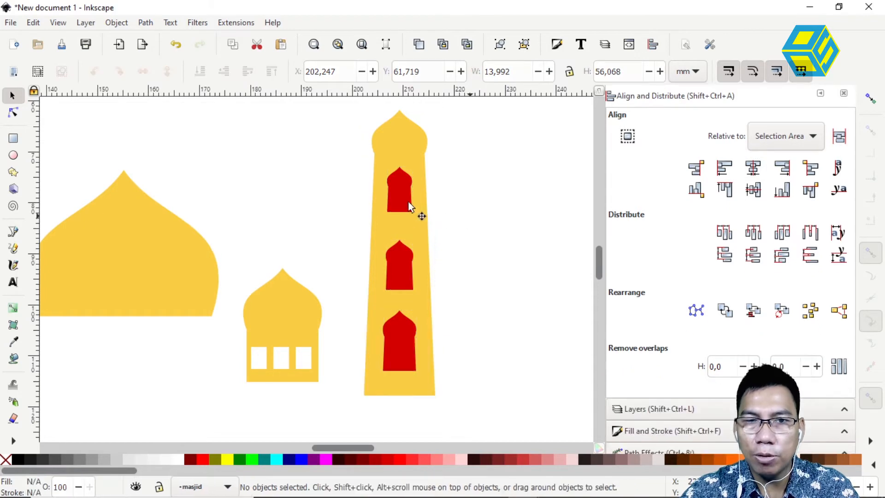
Merge the three red minaret windows into a single path
{"action": "left_click", "coordinate": [405, 198]}
{"action": "left_click", "coordinate": [405, 267], "text": "shift"}
{"action": "left_click", "coordinate": [402, 343], "text": "shift"}
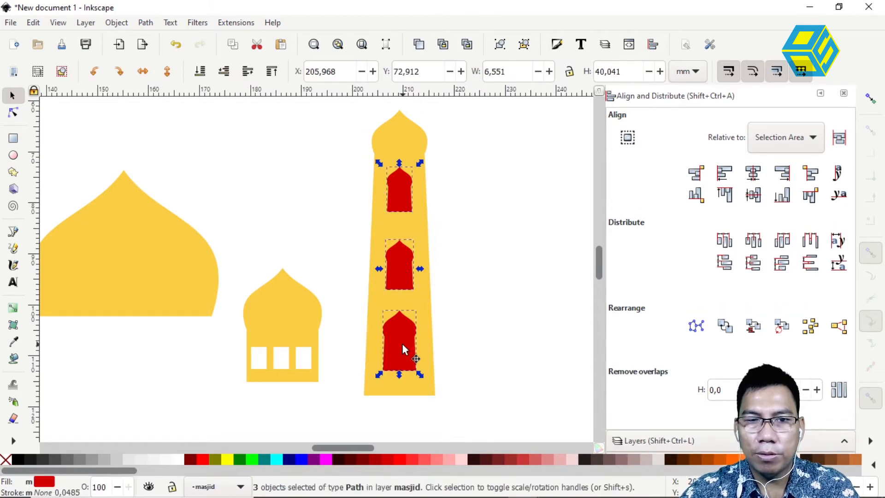
{"action": "left_click", "coordinate": [167, 24]}
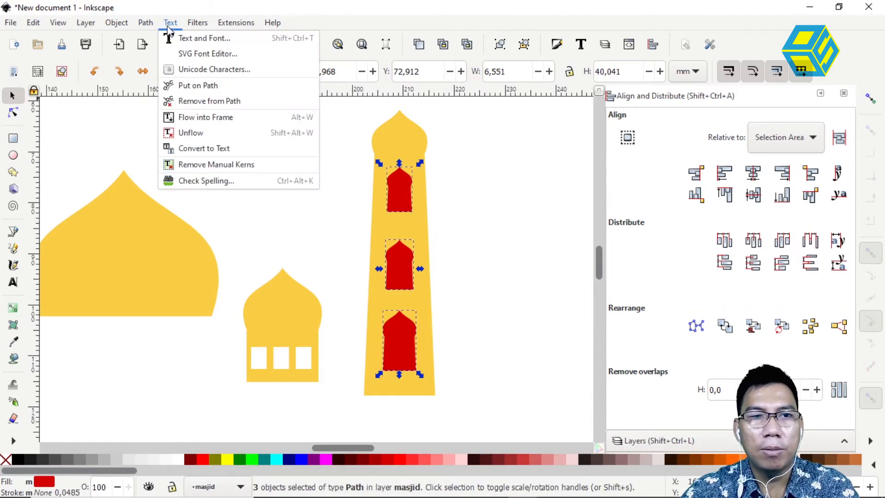
{"action": "key", "text": "Escape"}
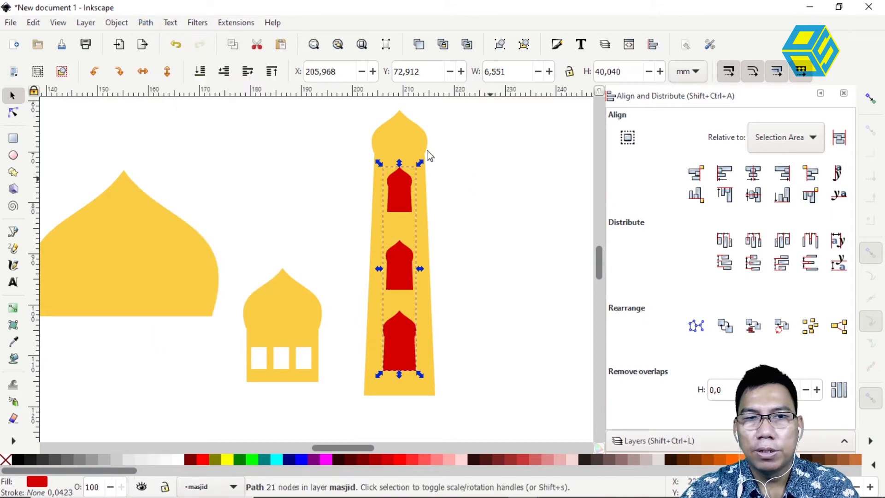
Cut the merged windows out of the minaret with the Difference operation
{"action": "left_click", "coordinate": [340, 113]}
{"action": "mouse_move", "coordinate": [337, 105]}
{"action": "left_mouse_down"}
{"action": "mouse_move", "coordinate": [472, 259]}
{"action": "mouse_move", "coordinate": [485, 435]}
{"action": "left_mouse_up"}
{"action": "left_click", "coordinate": [148, 23]}
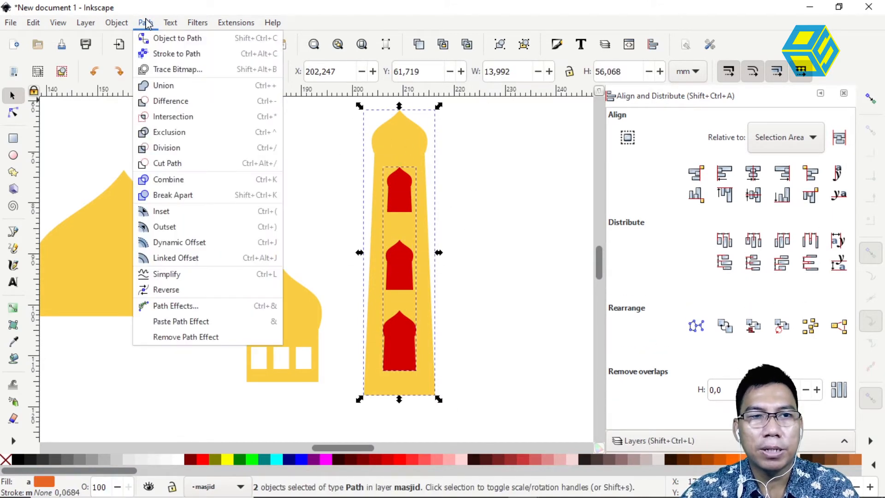
{"action": "left_click", "coordinate": [169, 102]}
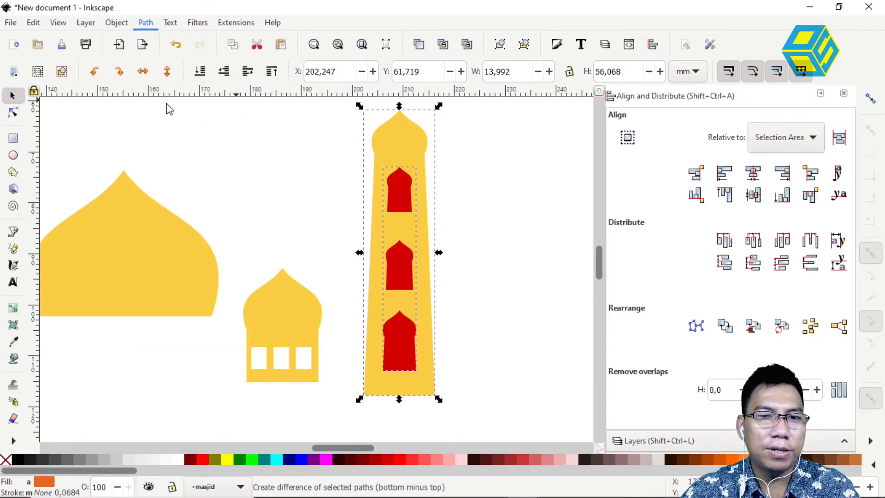
{"action": "key", "text": "Escape"}
{"action": "key", "text": "minus"}
{"action": "key", "text": "minus"}
{"action": "key", "text": "minus"}
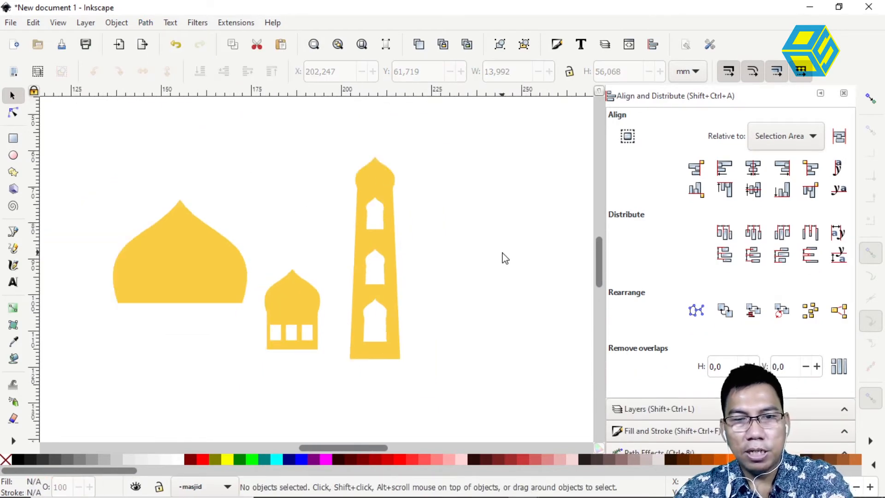
Move the minaret next to the small tower, at about X 195.8 mm and Y 59.9 mm
{"action": "left_click_drag", "start_coordinate": [447, 240], "coordinate": [416, 201]}
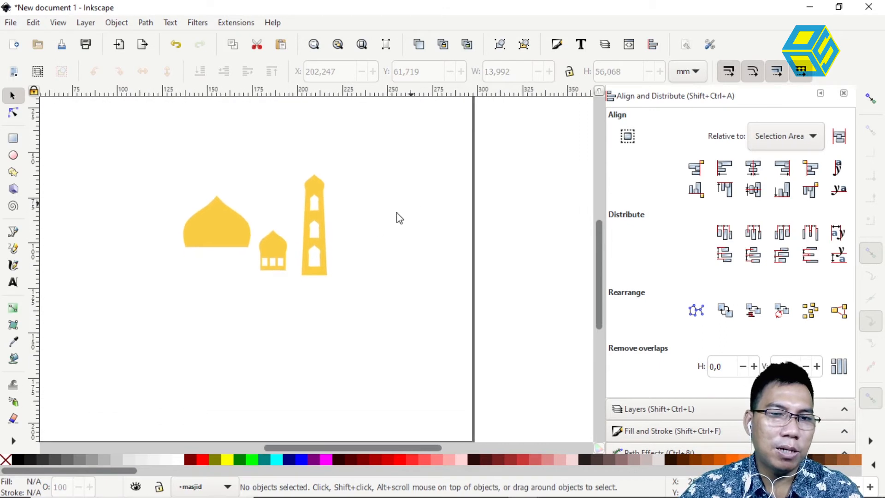
{"action": "left_click_drag", "start_coordinate": [312, 260], "coordinate": [301, 257]}
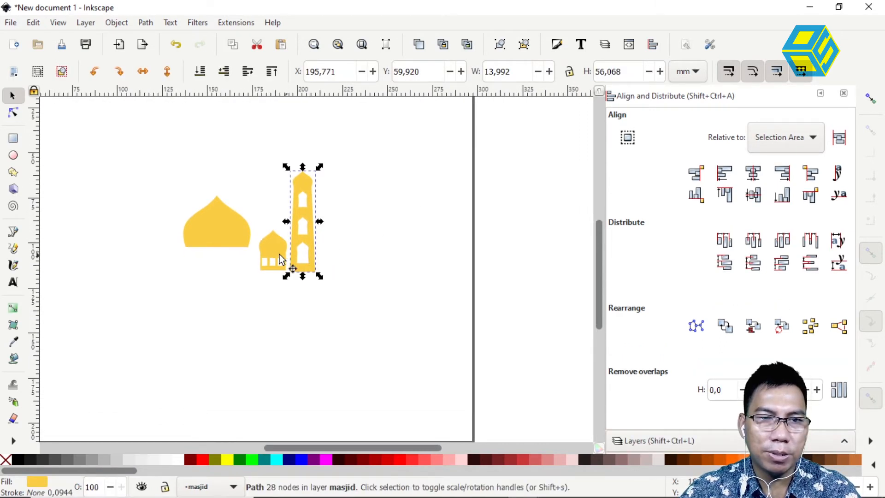
{"action": "left_click", "coordinate": [257, 169]}
{"action": "left_click_drag", "start_coordinate": [254, 159], "coordinate": [351, 303]}
{"action": "key", "text": "ctrl+d"}
{"action": "left_click_drag", "start_coordinate": [309, 246], "coordinate": [458, 293]}
{"action": "key", "text": "ctrl+d"}
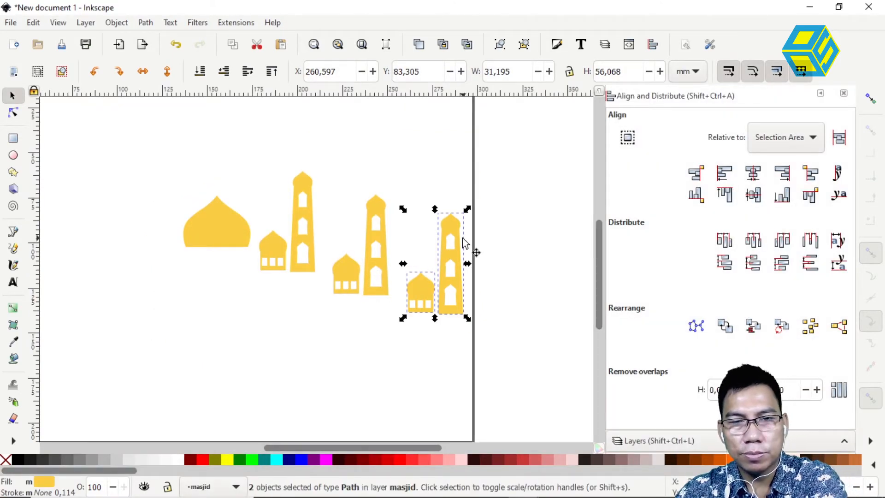
{"action": "left_click", "coordinate": [330, 196]}
{"action": "left_click_drag", "start_coordinate": [329, 179], "coordinate": [496, 337]}
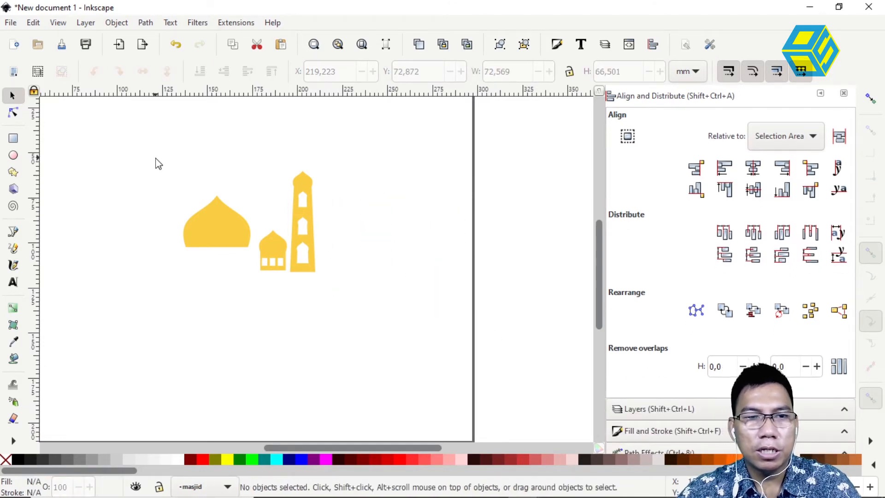
Place two reduced copies of the dome, small tower and minaret, each set about 46 by 35.2 mm, descending to the right
{"action": "left_click_drag", "start_coordinate": [155, 161], "coordinate": [450, 286]}
{"action": "key", "text": "ctrl+d"}
{"action": "left_click_drag", "start_coordinate": [457, 197], "coordinate": [426, 239]}
{"action": "left_click_drag", "start_coordinate": [398, 279], "coordinate": [487, 296]}
{"action": "key", "text": "ctrl+d"}
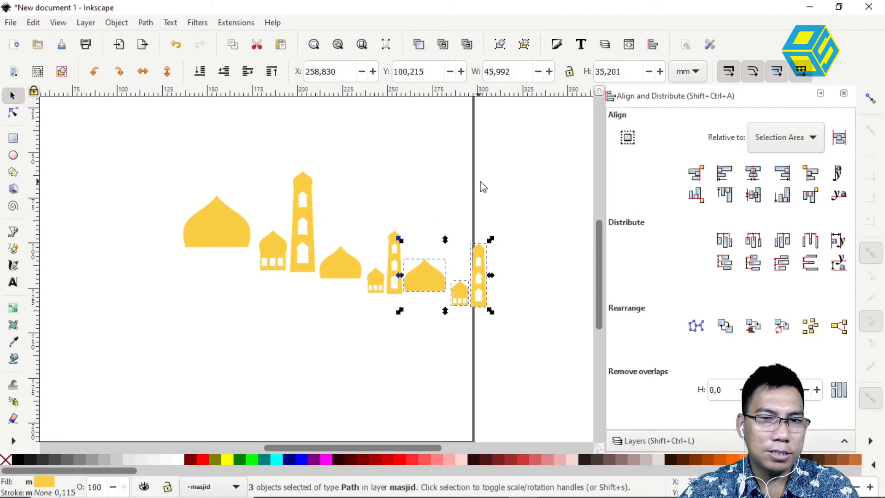
Mirror a copy of the eight shapes beside the main dome horizontally and place it on the dome's other side, at about X 5.9 mm
{"action": "left_click", "coordinate": [523, 170]}
{"action": "left_click_drag", "start_coordinate": [527, 157], "coordinate": [255, 324]}
{"action": "key", "text": "ctrl"}
{"action": "key", "text": "ctrl+d"}
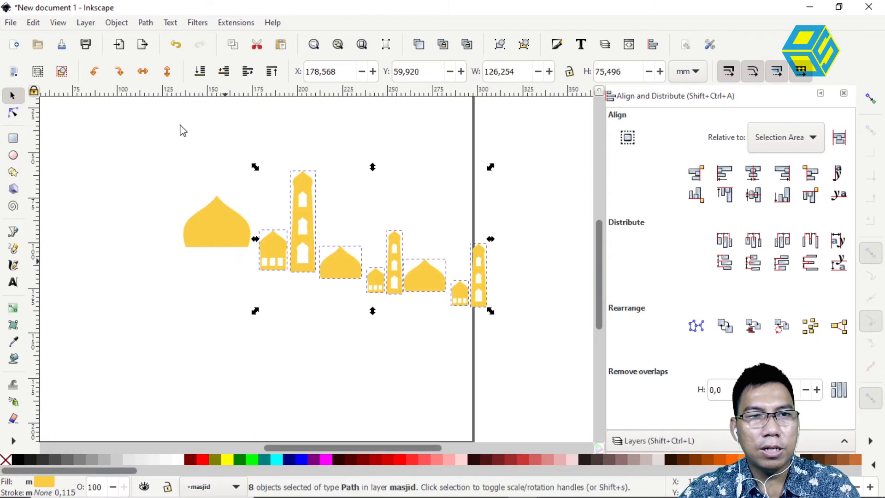
{"action": "left_click", "coordinate": [143, 72]}
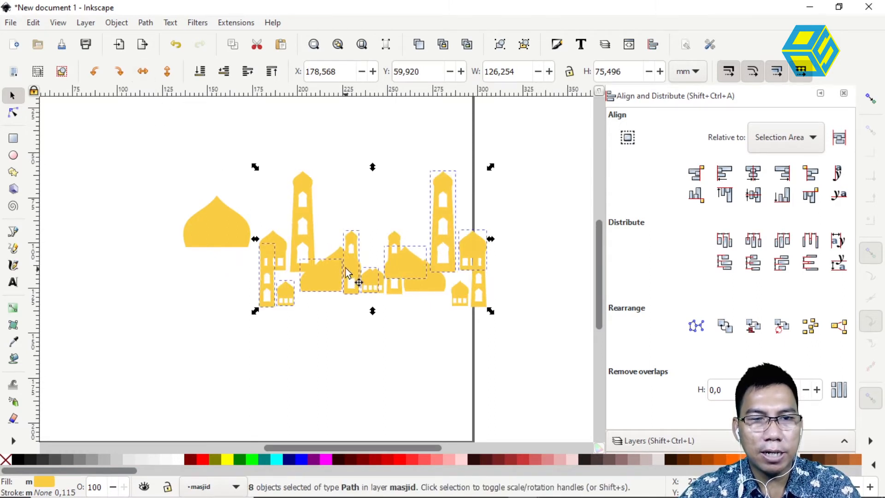
{"action": "left_click_drag", "start_coordinate": [351, 267], "coordinate": [39, 268]}
Draw a red rectangle about 40.7 by 53.1 mm directly beneath the main dome as its base
{"action": "scroll", "coordinate": [277, 289], "scroll_direction": "left", "scroll_amount": 5}
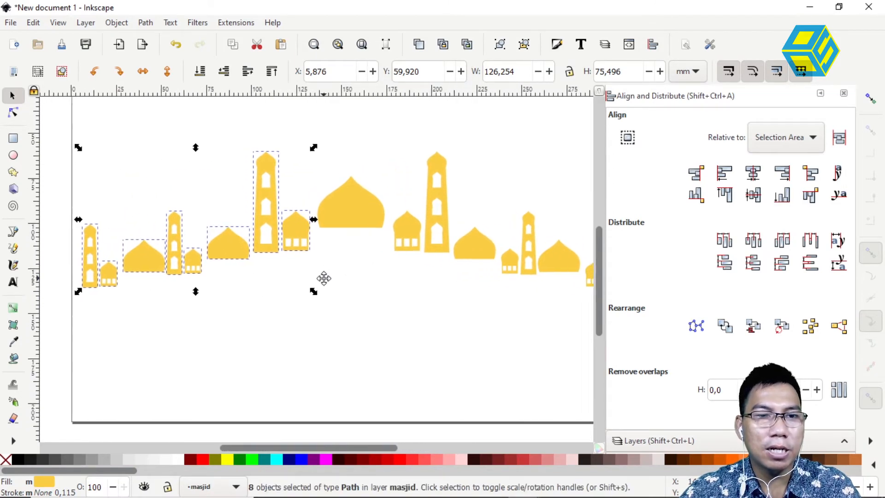
{"action": "scroll", "coordinate": [317, 283], "scroll_direction": "right", "scroll_amount": 2}
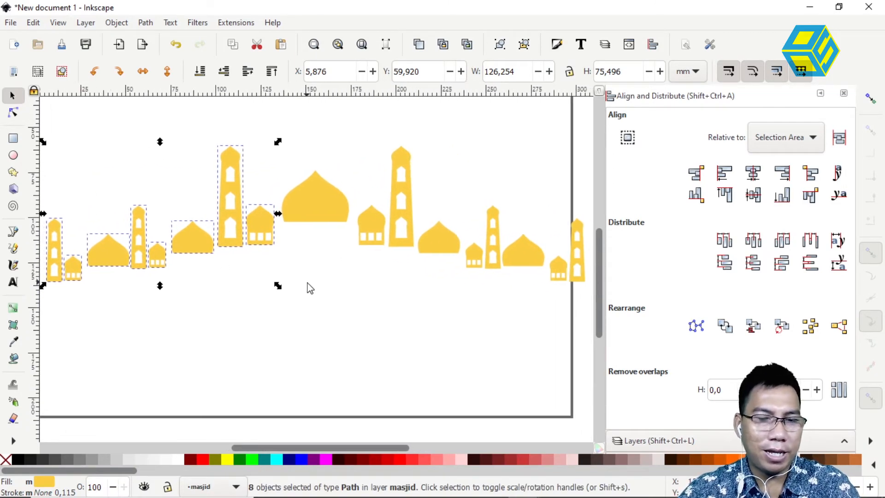
{"action": "scroll", "coordinate": [309, 287], "scroll_direction": "down", "scroll_amount": 1}
{"action": "scroll", "coordinate": [324, 299], "scroll_direction": "right", "scroll_amount": 1}
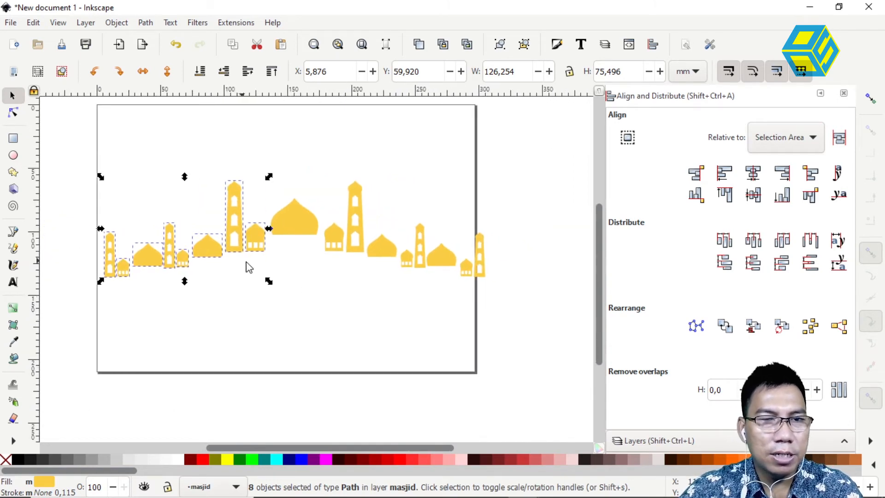
{"action": "left_click", "coordinate": [13, 138]}
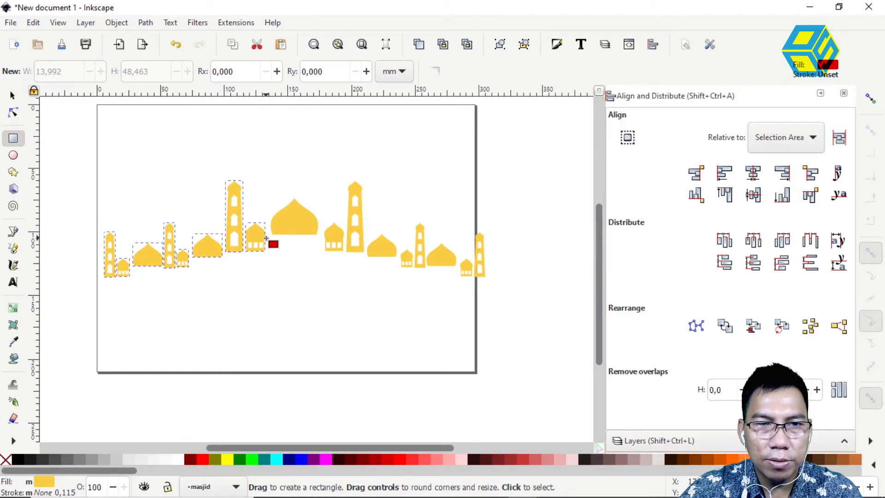
{"action": "scroll", "coordinate": [281, 240], "scroll_direction": "up", "scroll_amount": 1}
{"action": "scroll", "coordinate": [275, 265], "scroll_direction": "up", "scroll_amount": 3}
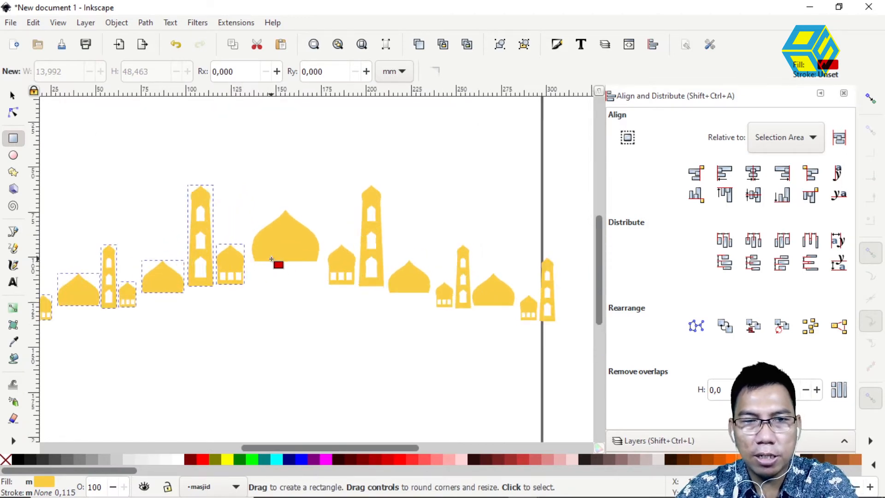
{"action": "left_click_drag", "start_coordinate": [181, 247], "coordinate": [327, 439]}
Add a wider red base rectangle about 111.2 by 56.1 mm, spanning the two tall minarets from their feet downward
{"action": "scroll", "coordinate": [379, 346], "scroll_direction": "down", "scroll_amount": 4}
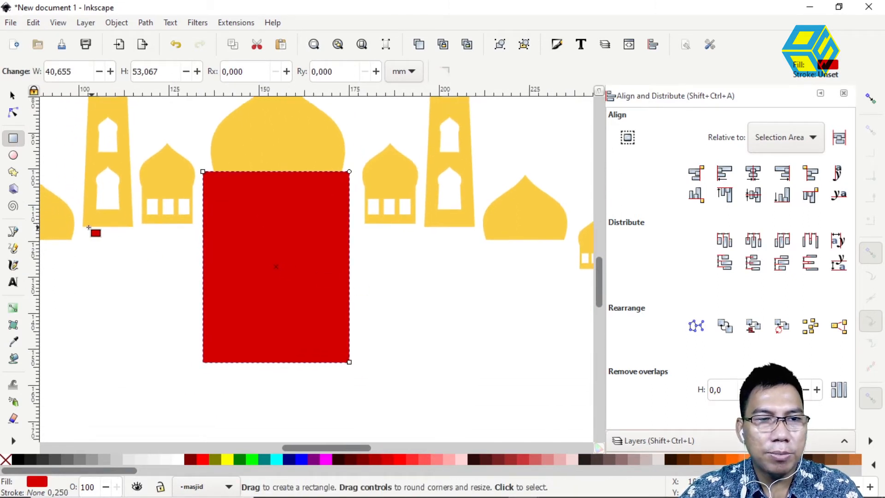
{"action": "left_click_drag", "start_coordinate": [74, 217], "coordinate": [480, 419]}
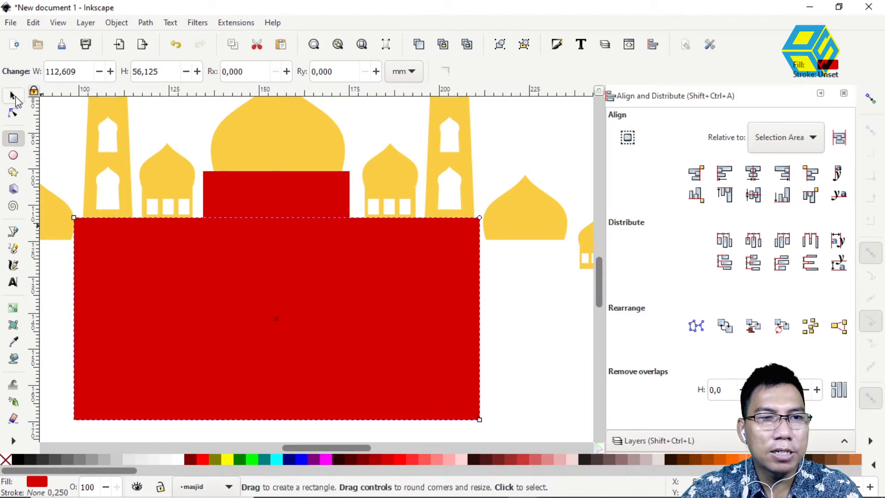
{"action": "left_click", "coordinate": [13, 97]}
{"action": "left_click_drag", "start_coordinate": [73, 318], "coordinate": [74, 317]}
{"action": "left_click_drag", "start_coordinate": [247, 297], "coordinate": [285, 229]}
Draw two wider red base tiers beneath the smaller domes and towers, about 163.7 by 63.7 mm and 258 by 75.9 mm
{"action": "key", "text": "minus"}
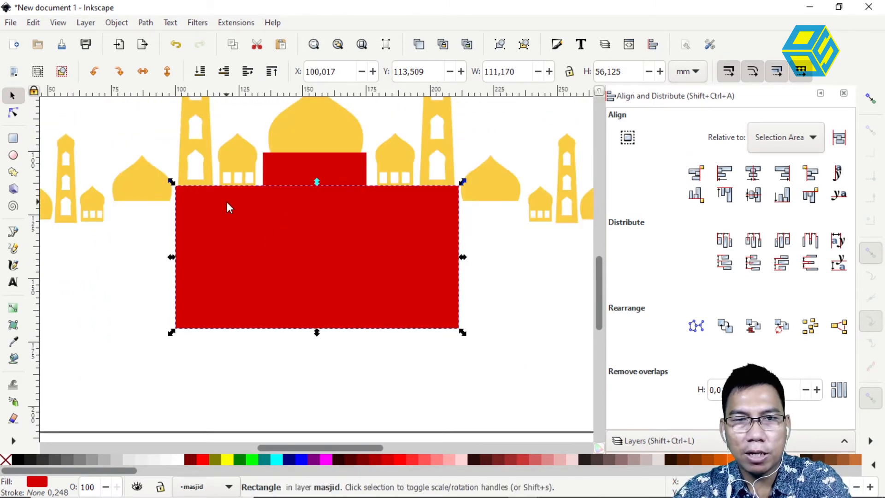
{"action": "key", "text": "minus"}
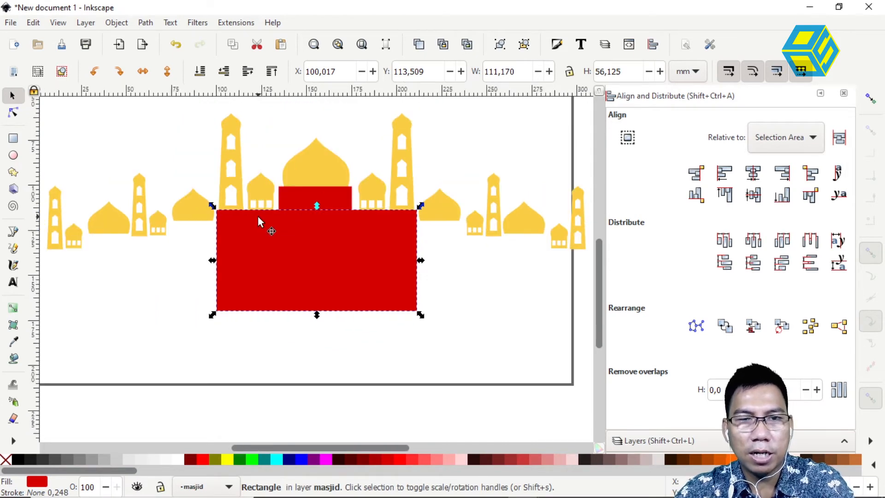
{"action": "left_click_drag", "start_coordinate": [287, 230], "coordinate": [276, 228]}
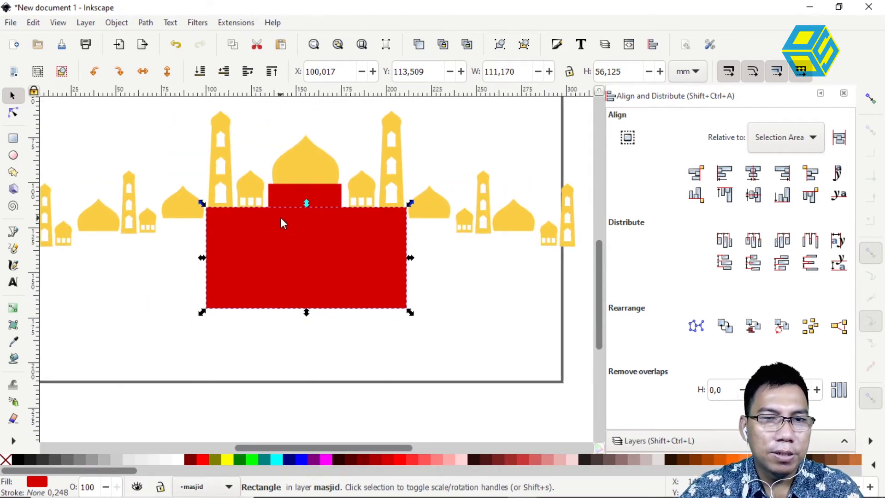
{"action": "left_click", "coordinate": [13, 138]}
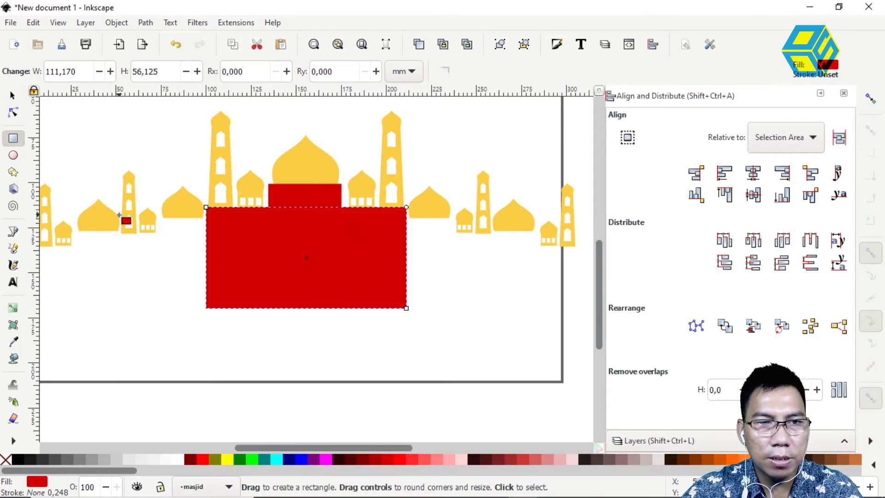
{"action": "left_click_drag", "start_coordinate": [159, 213], "coordinate": [454, 328]}
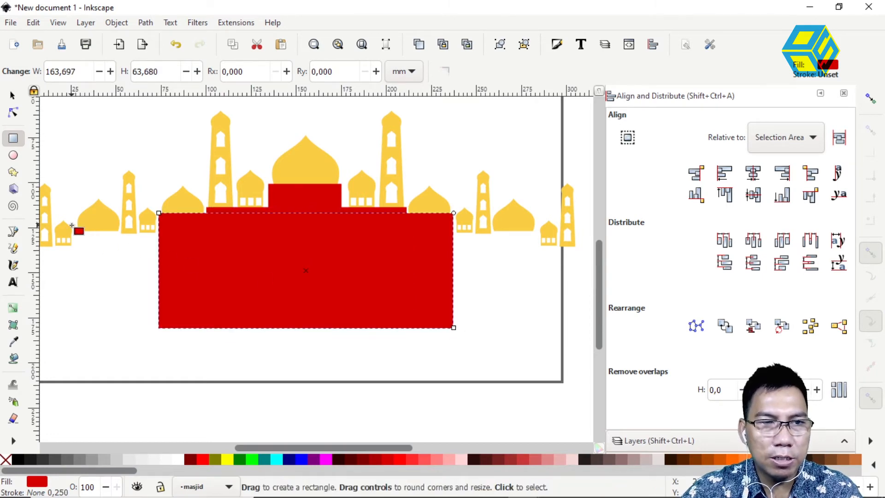
{"action": "left_click_drag", "start_coordinate": [74, 225], "coordinate": [537, 361]}
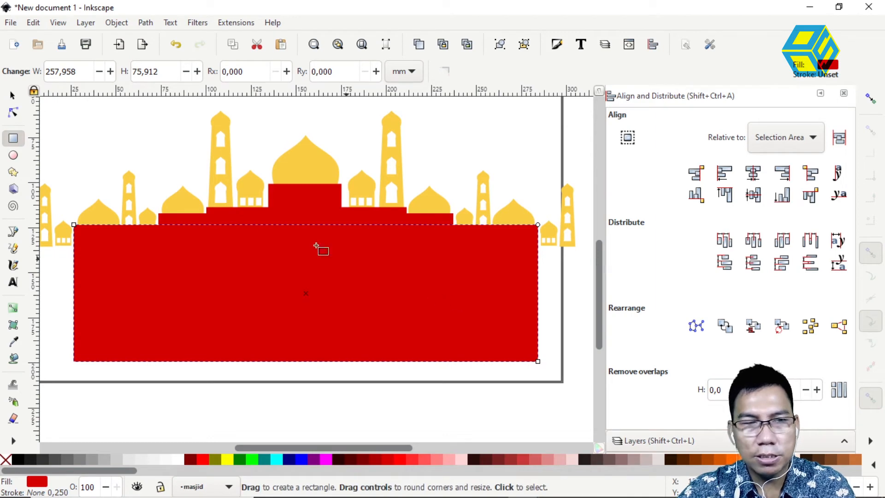
Lower the widest red rectangle until its top edge meets the bases of the outermost domes on both sides
{"action": "left_click", "coordinate": [11, 96]}
{"action": "key", "text": "Down"}
{"action": "key", "text": "Down"}
{"action": "key", "text": "Down"}
{"action": "key", "text": "Down"}
{"action": "key", "text": "Down"}
{"action": "key", "text": "Down"}
{"action": "key", "text": "Down"}
{"action": "key", "text": "Down"}
{"action": "key", "text": "Down"}
{"action": "key", "text": "Down"}
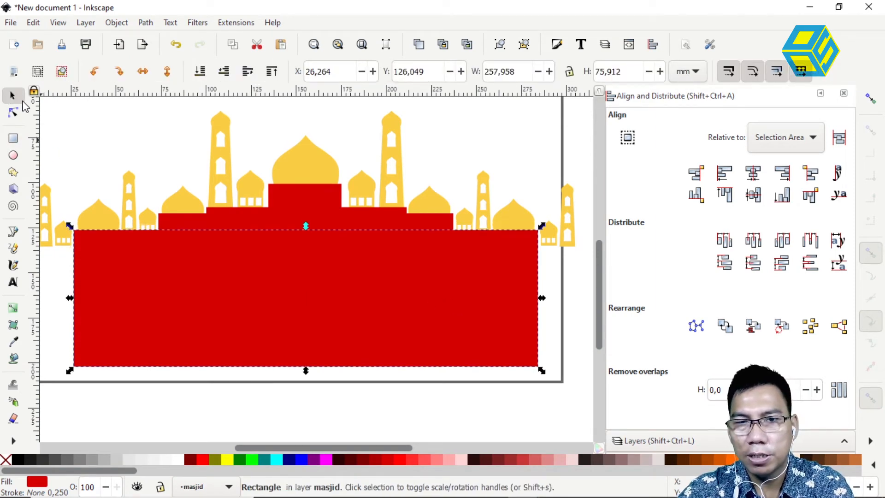
{"action": "key", "text": "Down"}
{"action": "key", "text": "Down"}
{"action": "key", "text": "Up"}
{"action": "key", "text": "Up"}
{"action": "key", "text": "Up"}
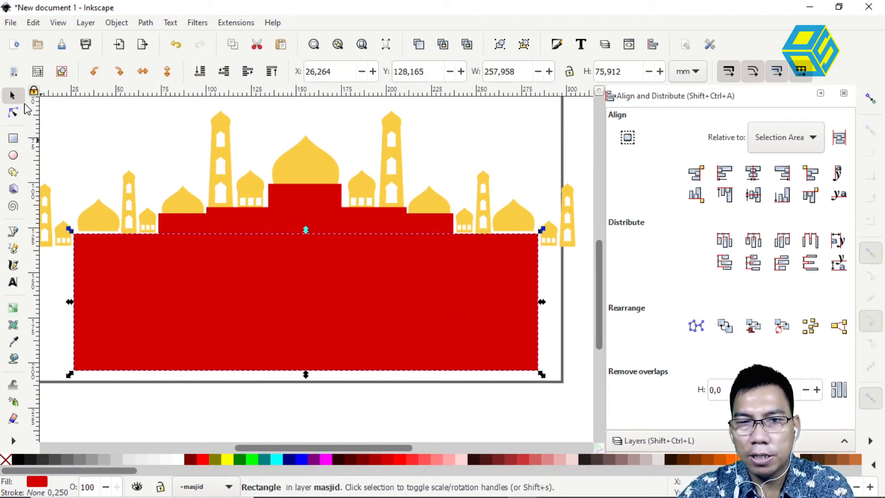
{"action": "left_click", "coordinate": [100, 217]}
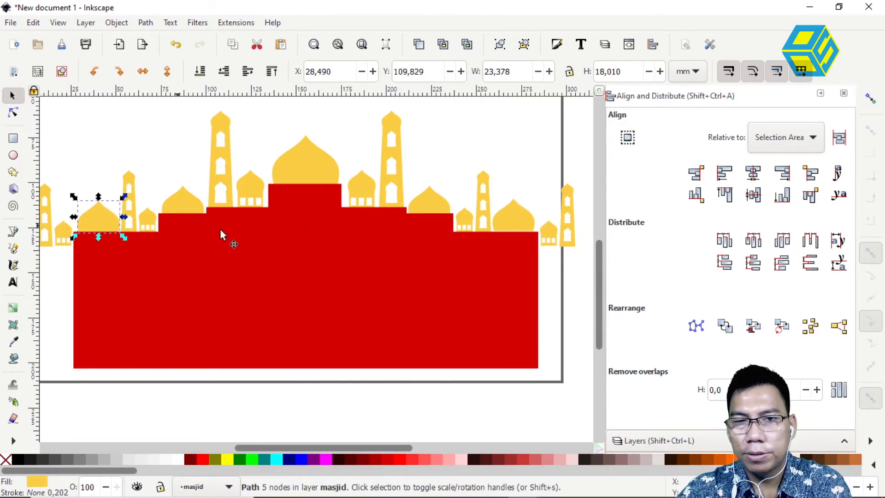
{"action": "left_click", "coordinate": [511, 223]}
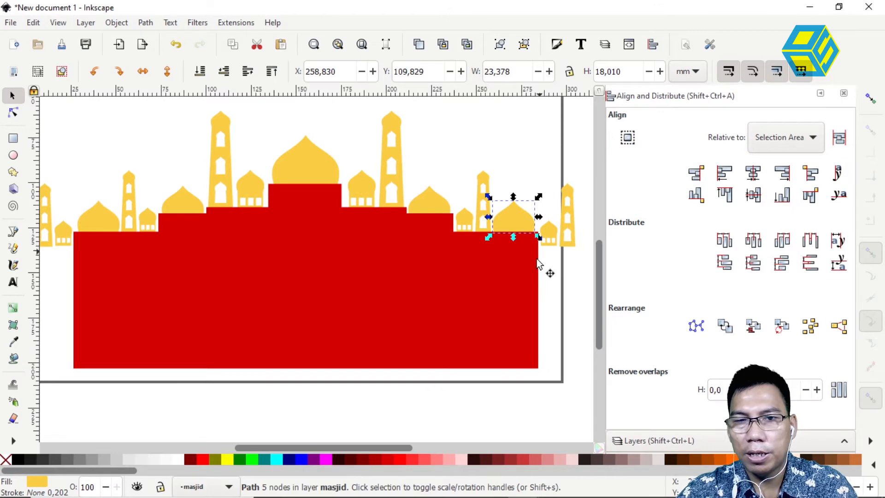
{"action": "left_click_drag", "start_coordinate": [391, 260], "coordinate": [413, 256]}
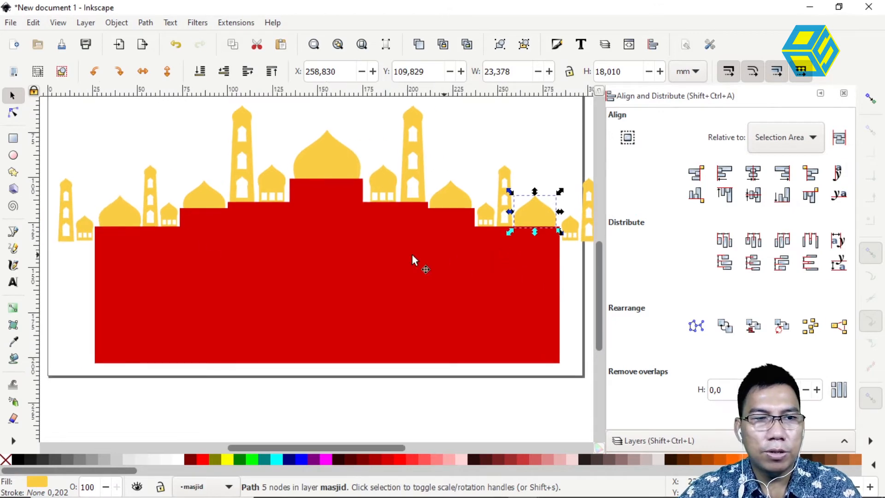
Draw the widest red base rectangle about 305.4 by 50.7 mm, spanning beneath the outermost minarets on both sides
{"action": "left_click", "coordinate": [13, 138]}
{"action": "left_click_drag", "start_coordinate": [198, 271], "coordinate": [181, 263]}
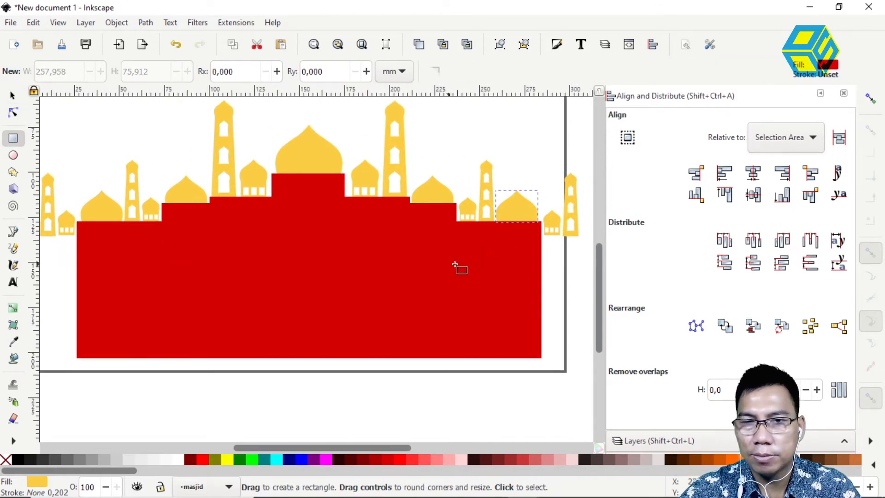
{"action": "left_click_drag", "start_coordinate": [582, 233], "coordinate": [58, 332]}
{"action": "left_click_drag", "start_coordinate": [176, 325], "coordinate": [214, 325]}
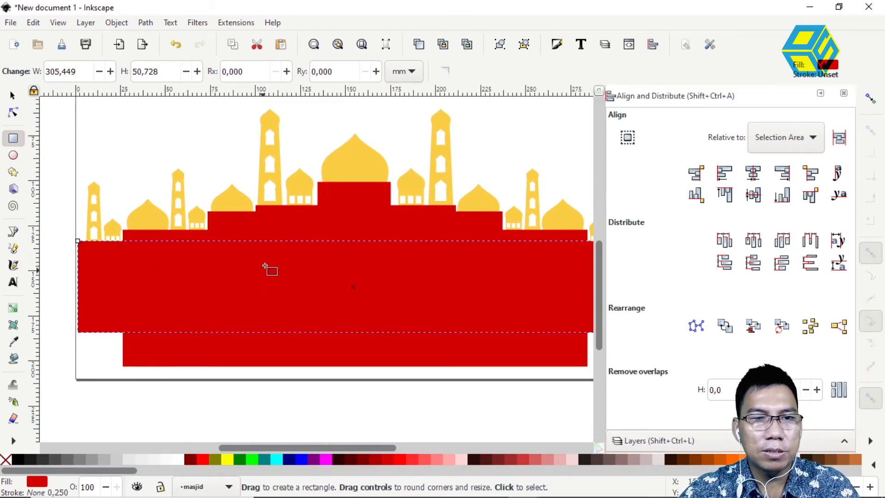
Stretch the widest red rectangle downward to about 69.6 mm high, level with the bottom of the tier behind it
{"action": "left_click", "coordinate": [12, 95]}
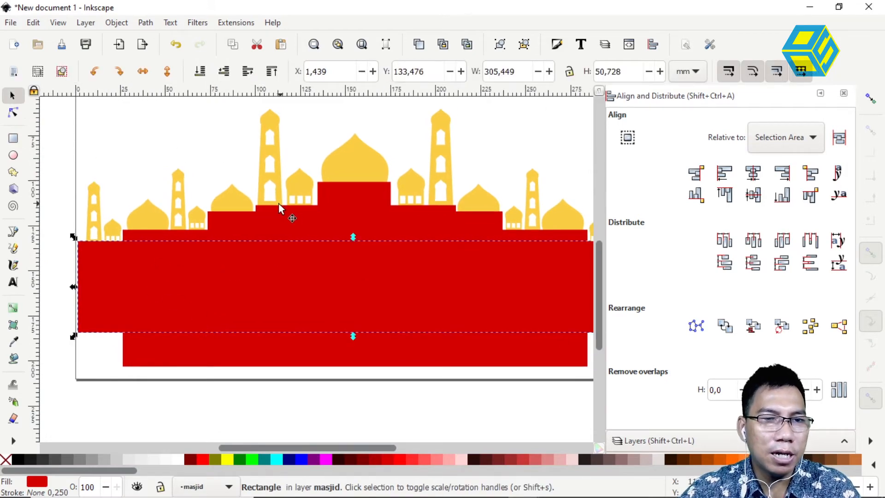
{"action": "left_click_drag", "start_coordinate": [289, 223], "coordinate": [259, 216]}
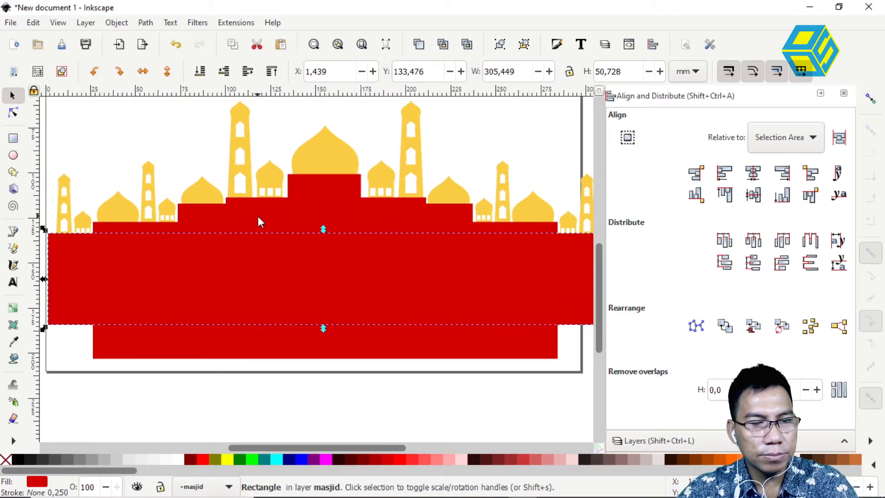
{"action": "key", "text": "minus"}
{"action": "left_click_drag", "start_coordinate": [96, 122], "coordinate": [553, 381]}
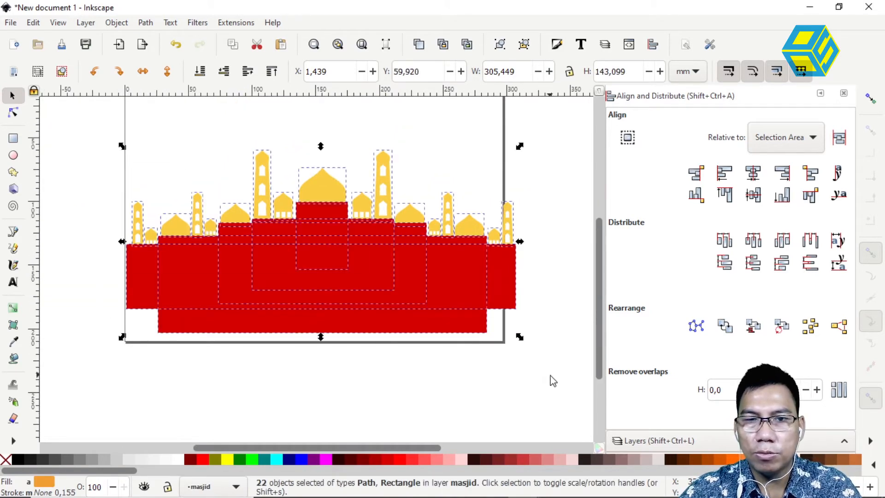
{"action": "left_click", "coordinate": [559, 345]}
{"action": "left_click", "coordinate": [320, 305]}
{"action": "left_click_drag", "start_coordinate": [320, 312], "coordinate": [321, 342]}
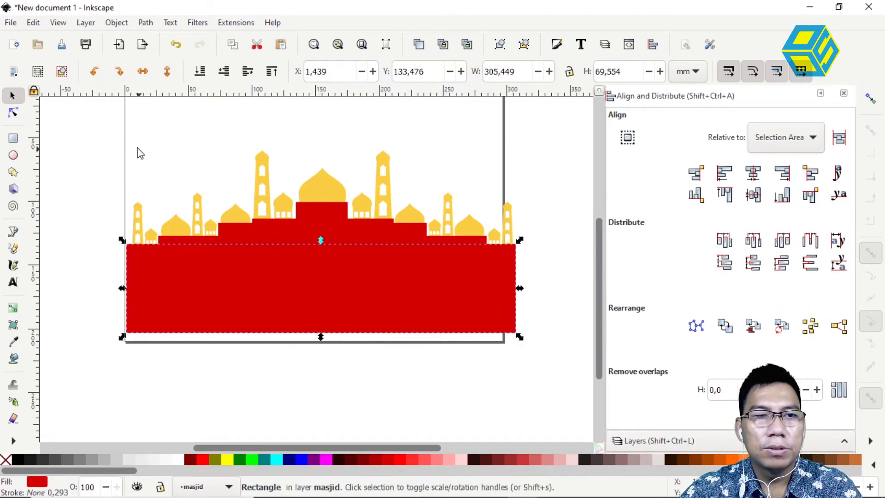
Select all mosque parts and red base rectangles and merge them into a single path with Union
{"action": "left_click", "coordinate": [93, 126]}
{"action": "left_click_drag", "start_coordinate": [92, 123], "coordinate": [559, 358]}
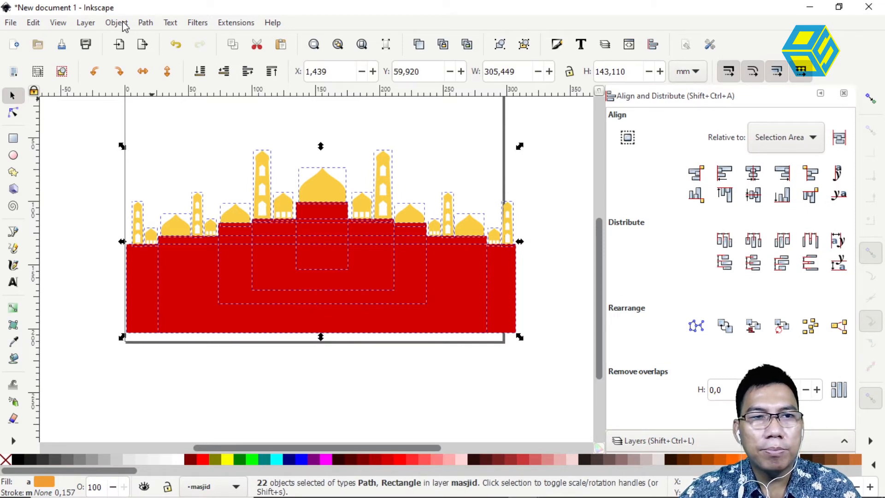
{"action": "left_click", "coordinate": [145, 22]}
{"action": "left_click", "coordinate": [159, 85]}
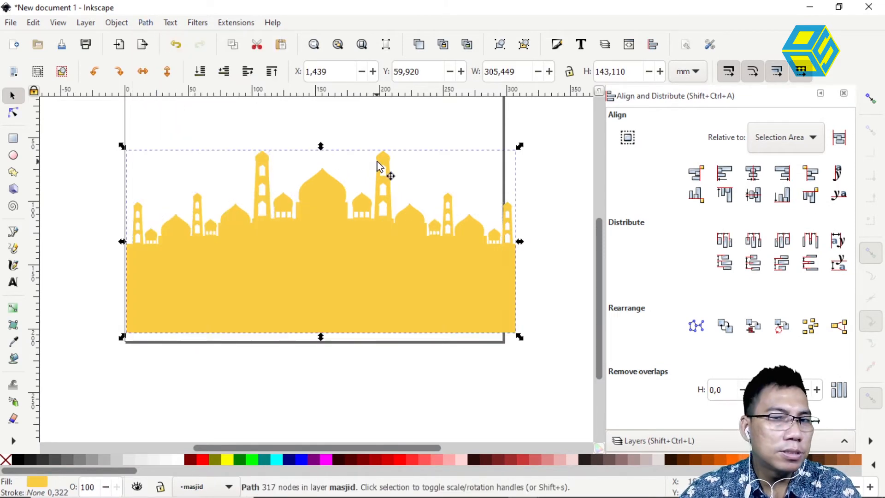
{"action": "left_click_drag", "start_coordinate": [420, 223], "coordinate": [417, 292]}
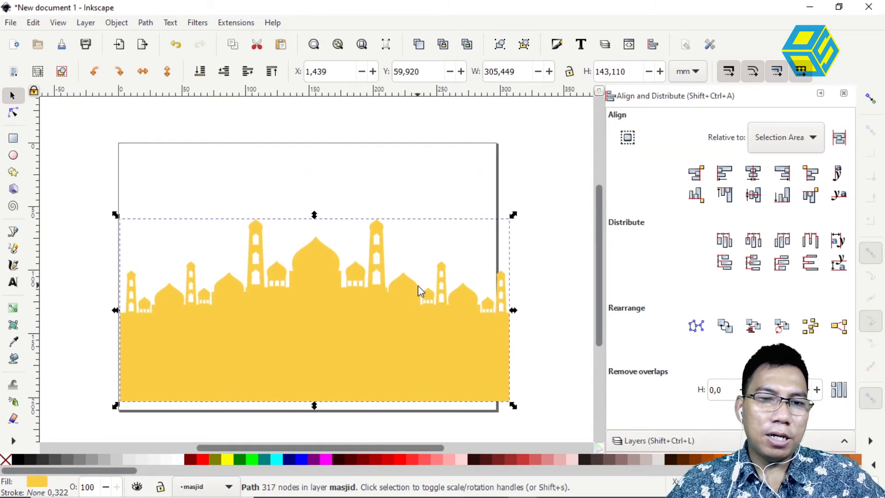
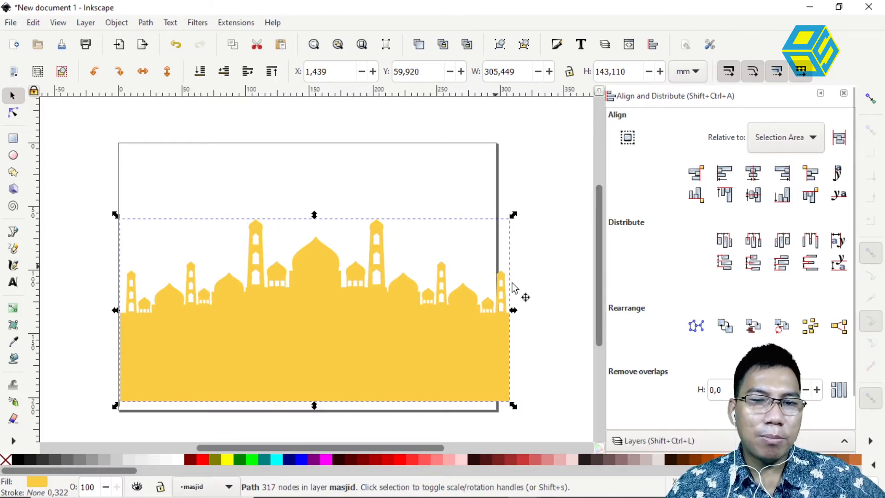
Show the Frame layer and scale the mosque silhouette to about 196.9 by 92.2 mm, centering it over the frame
{"action": "scroll", "coordinate": [670, 360], "scroll_direction": "down", "scroll_amount": 2}
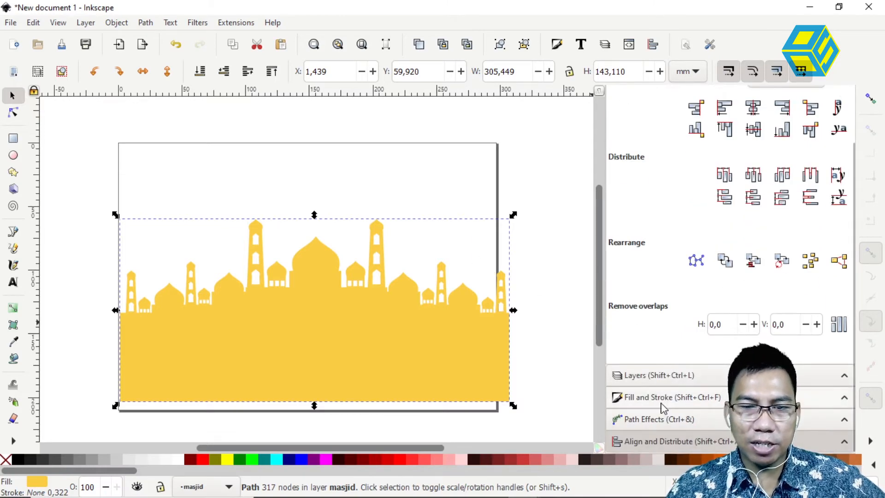
{"action": "left_click", "coordinate": [654, 376]}
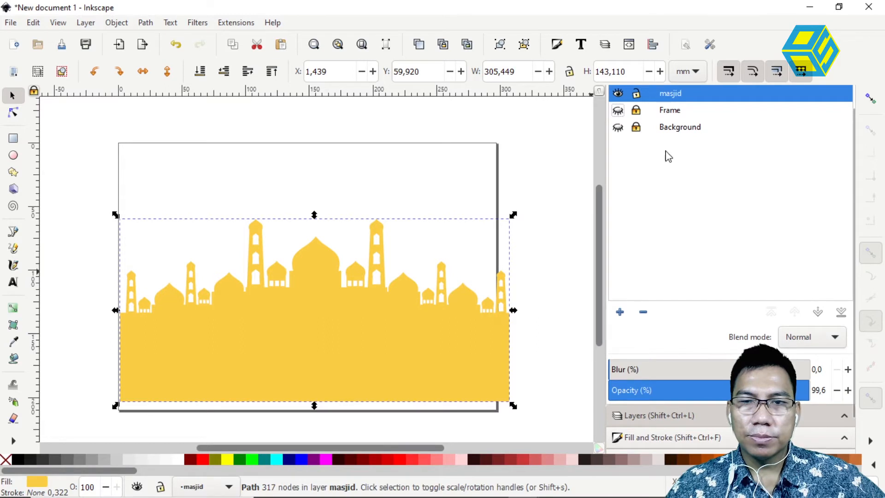
{"action": "left_click", "coordinate": [618, 111]}
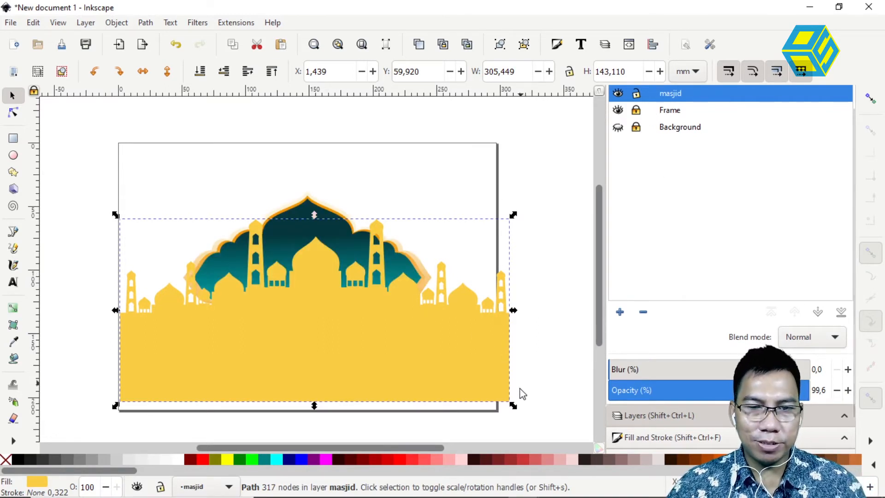
{"action": "left_click_drag", "start_coordinate": [513, 405], "coordinate": [412, 346]}
{"action": "left_click_drag", "start_coordinate": [274, 311], "coordinate": [342, 327]}
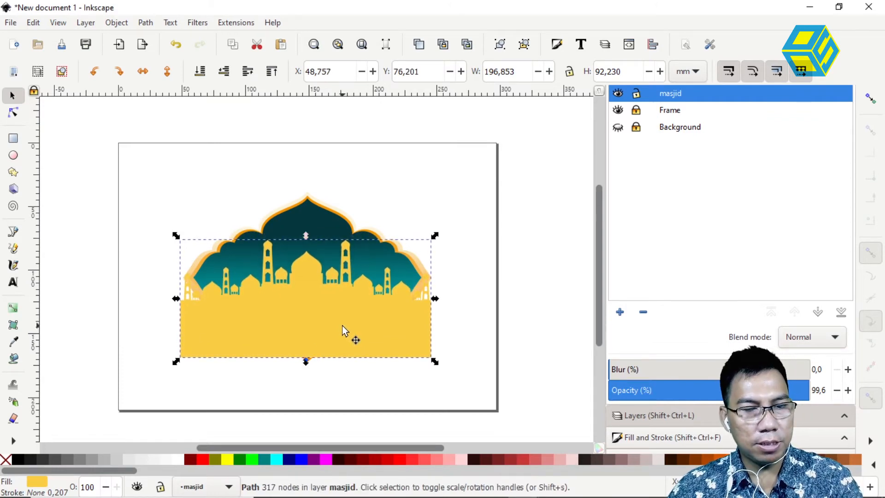
{"action": "scroll", "coordinate": [342, 326], "scroll_direction": "up", "scroll_amount": 1, "text": "ctrl"}
{"action": "scroll", "coordinate": [364, 322], "scroll_direction": "up", "scroll_amount": 1, "text": "ctrl"}
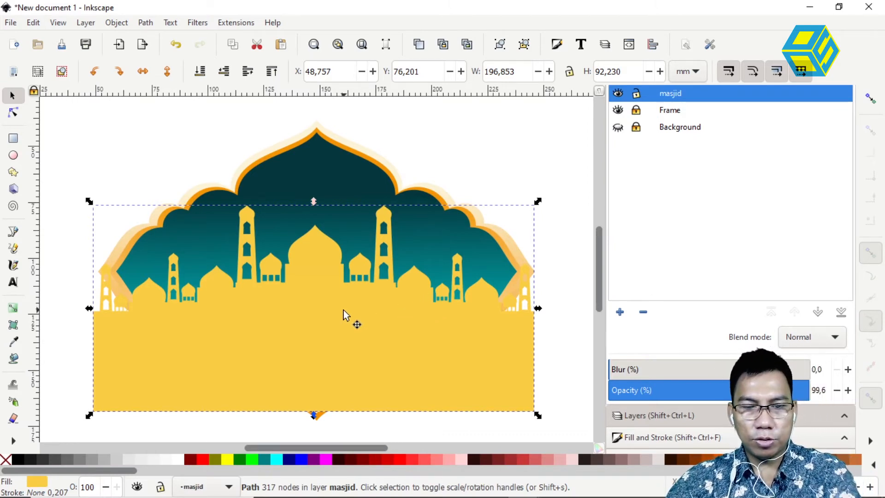
Duplicate the mosque silhouette and move one copy off the page to the left as a spare
{"action": "key", "text": "minus"}
{"action": "key", "text": "minus"}
{"action": "key", "text": "minus"}
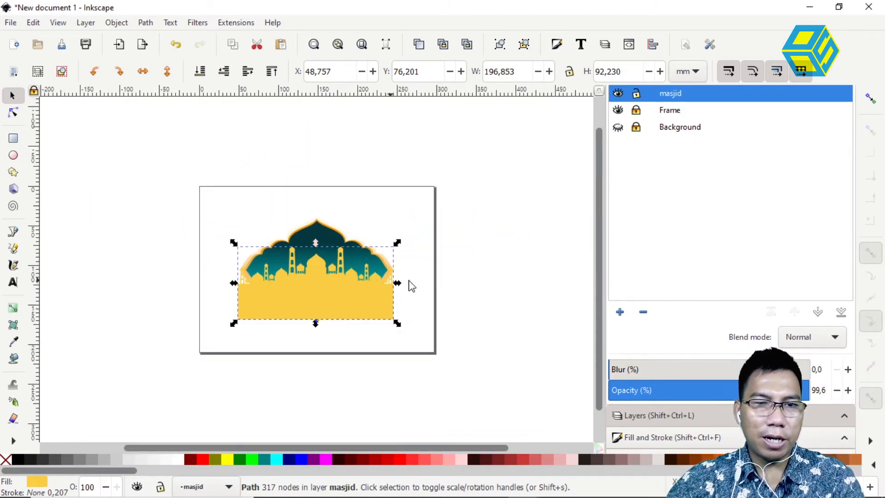
{"action": "left_click", "coordinate": [429, 283]}
{"action": "left_click", "coordinate": [332, 306]}
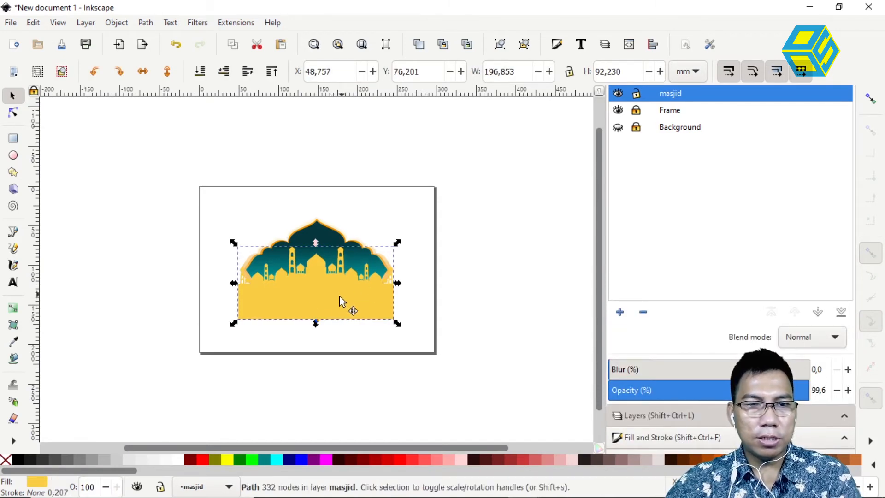
{"action": "left_click_drag", "start_coordinate": [339, 299], "coordinate": [67, 348]}
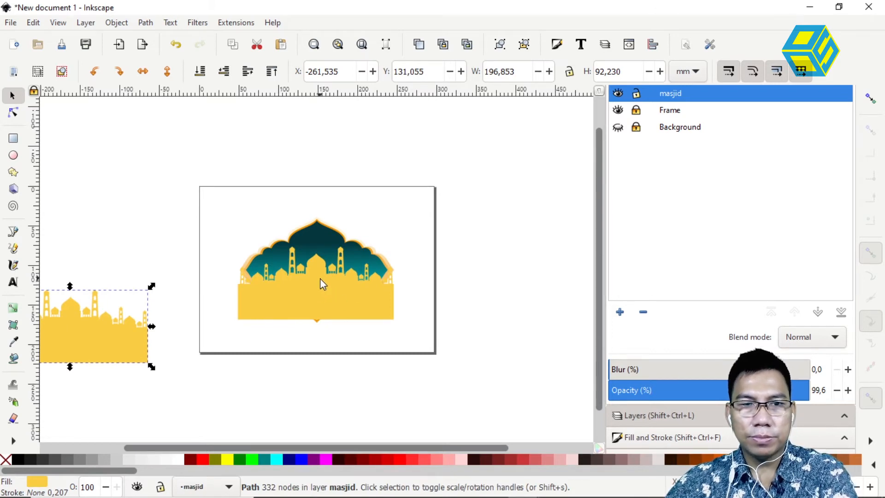
{"action": "scroll", "coordinate": [320, 278], "scroll_direction": "up", "scroll_amount": 3, "text": "ctrl"}
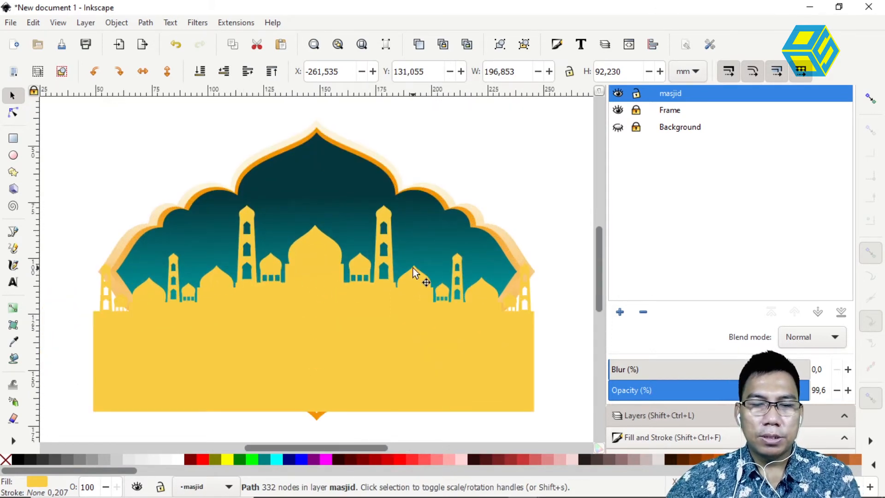
Unlock the Frame layer, duplicate its teal gradient shape and cut the copy from that layer
{"action": "left_click", "coordinate": [636, 113]}
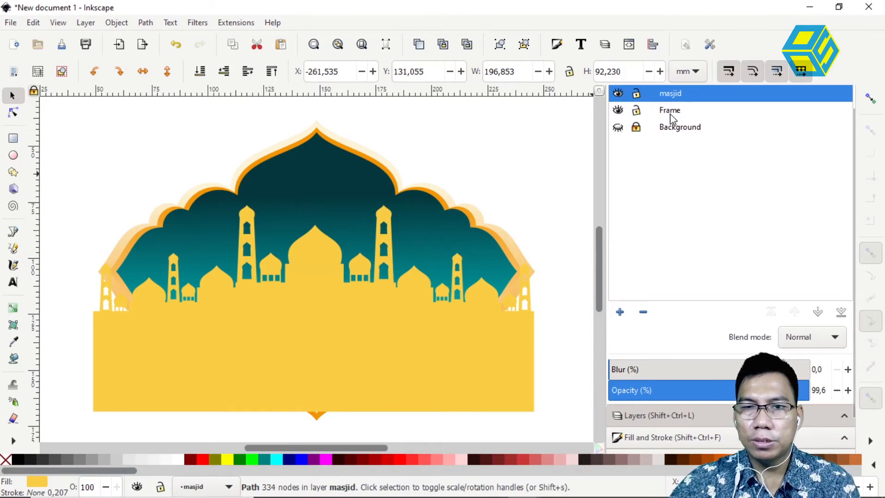
{"action": "left_click", "coordinate": [426, 224]}
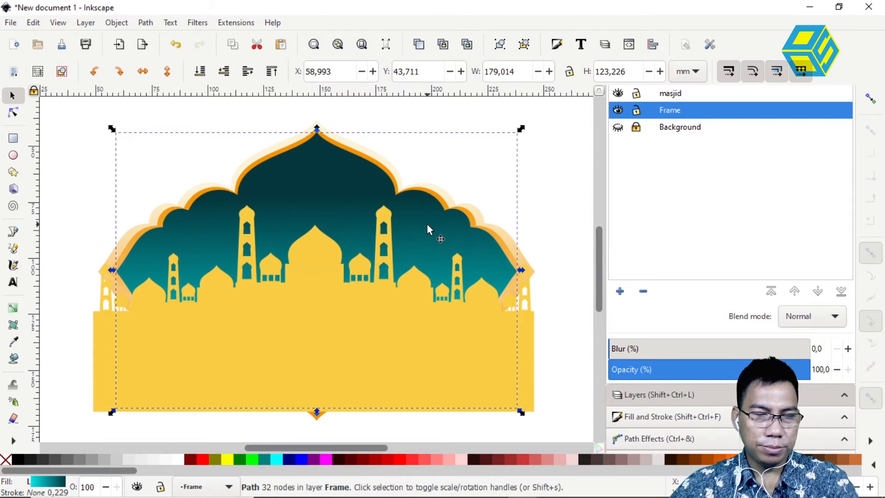
{"action": "left_click_drag", "start_coordinate": [425, 221], "coordinate": [560, 222]}
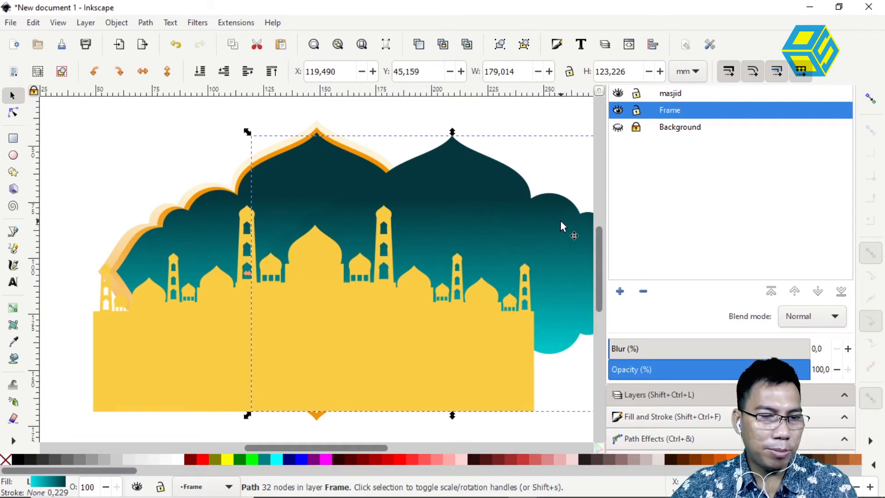
{"action": "key", "text": "ctrl+z"}
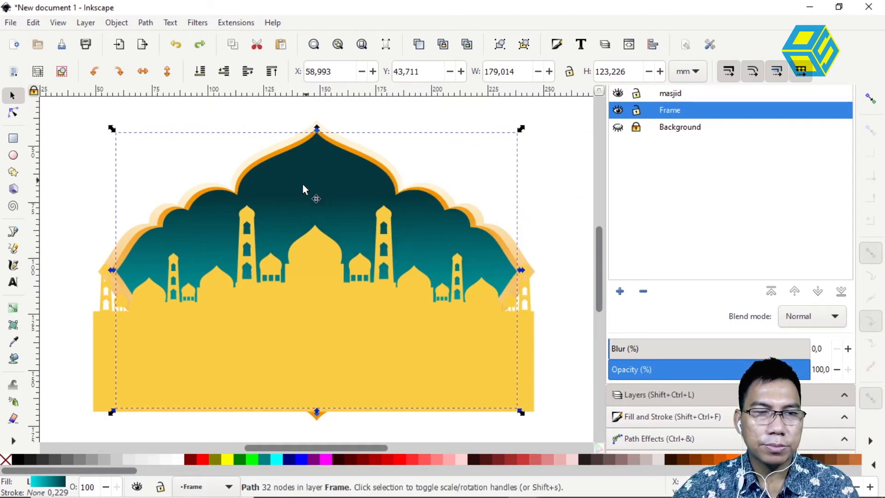
{"action": "left_click", "coordinate": [35, 21]}
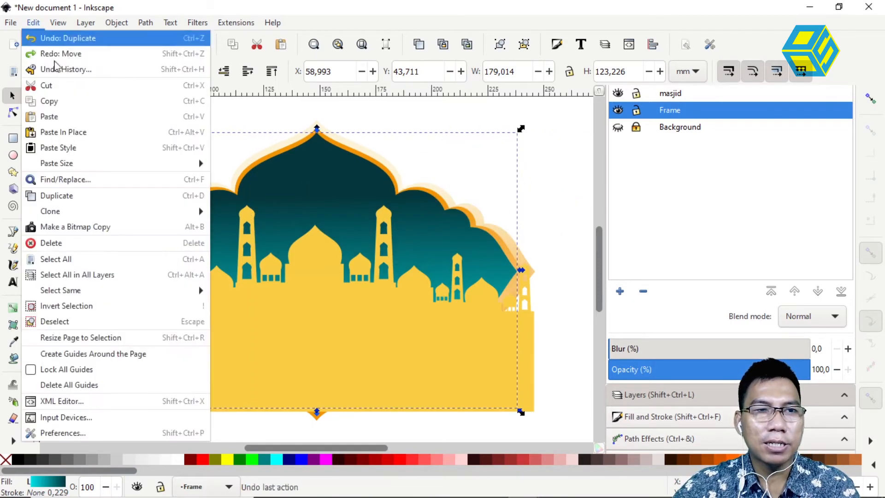
{"action": "left_click", "coordinate": [74, 85]}
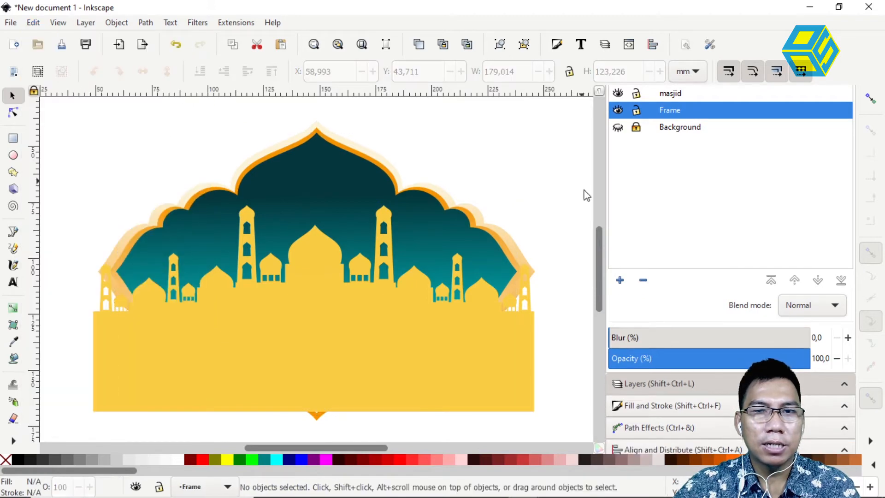
Lock the Frame layer again and paste the cut teal shape in place on the masjid layer
{"action": "left_click", "coordinate": [636, 111]}
{"action": "left_click", "coordinate": [679, 93]}
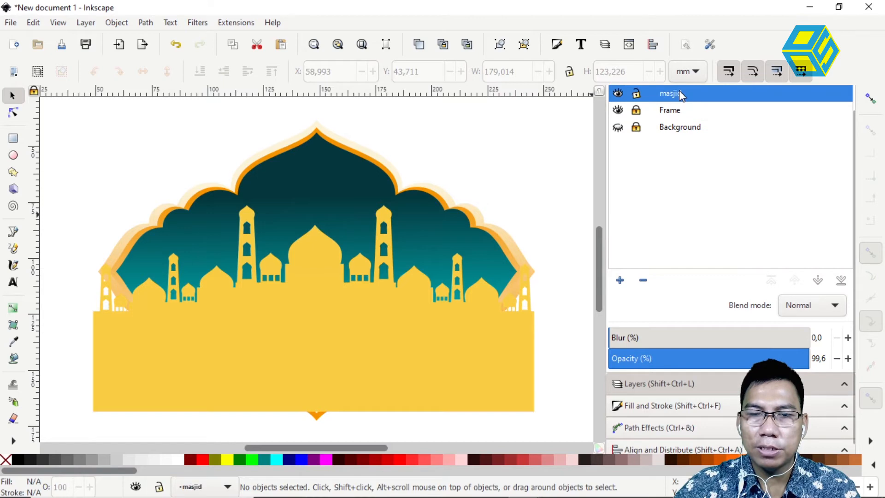
{"action": "left_click", "coordinate": [619, 94]}
{"action": "left_click", "coordinate": [618, 93]}
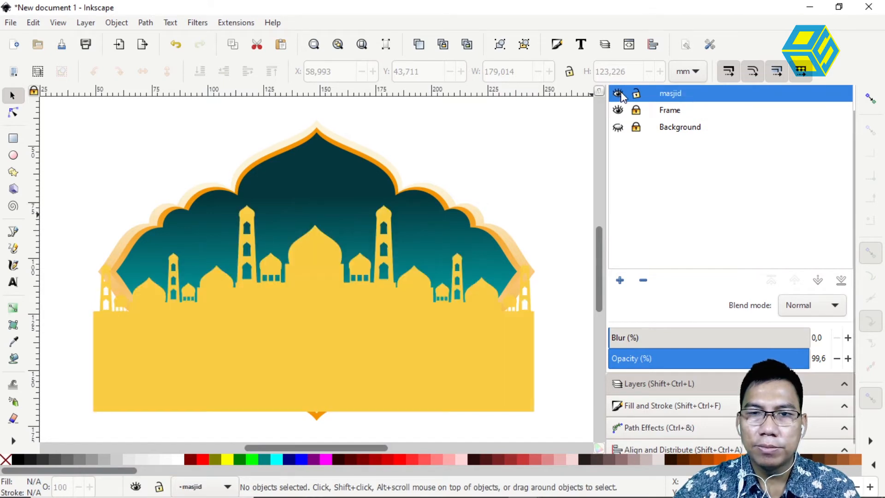
{"action": "left_click", "coordinate": [33, 22]}
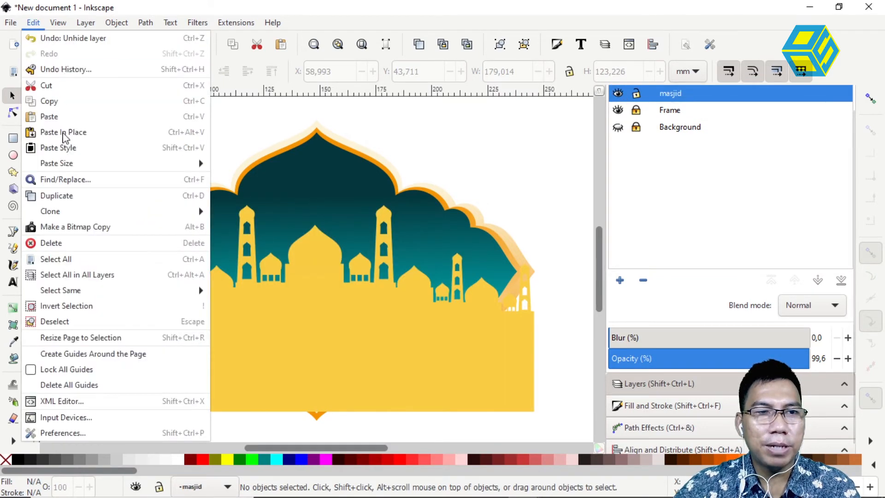
{"action": "left_click", "coordinate": [75, 132]}
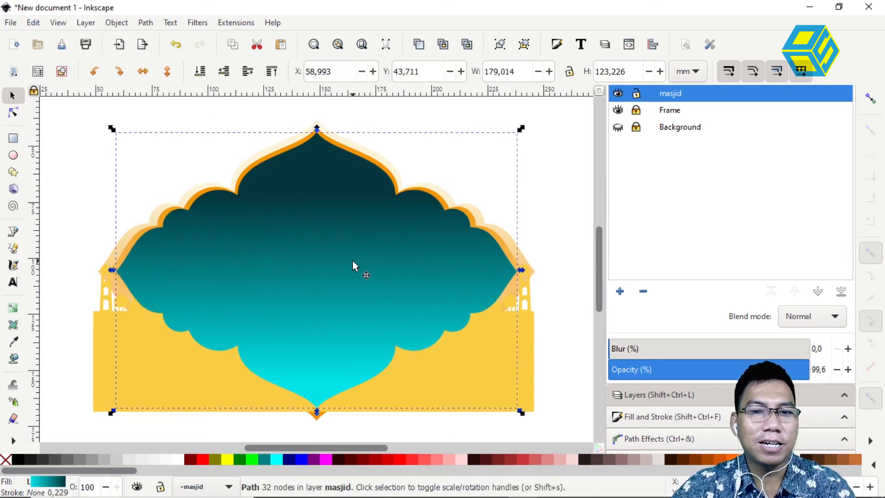
Hide the Frame layer so only the masjid layer's pasted shape and mosque silhouettes are shown
{"action": "left_click", "coordinate": [617, 110]}
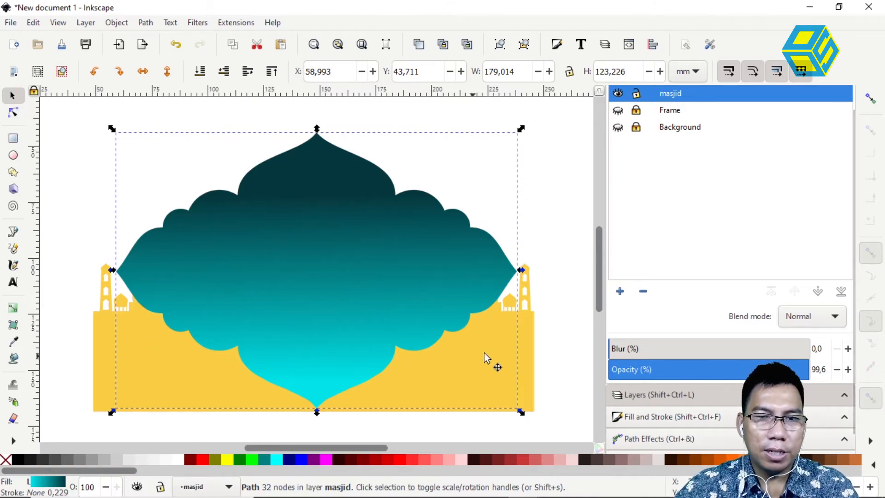
{"action": "type", "text": "-"}
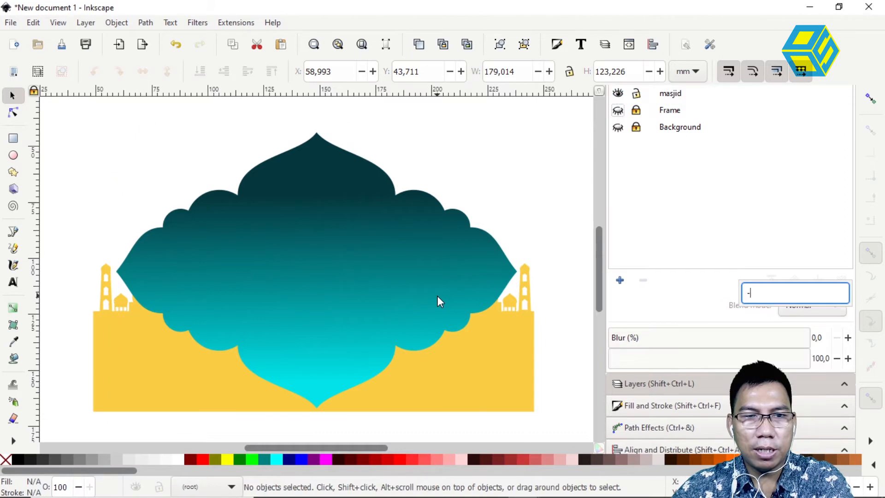
{"action": "key", "text": "Escape"}
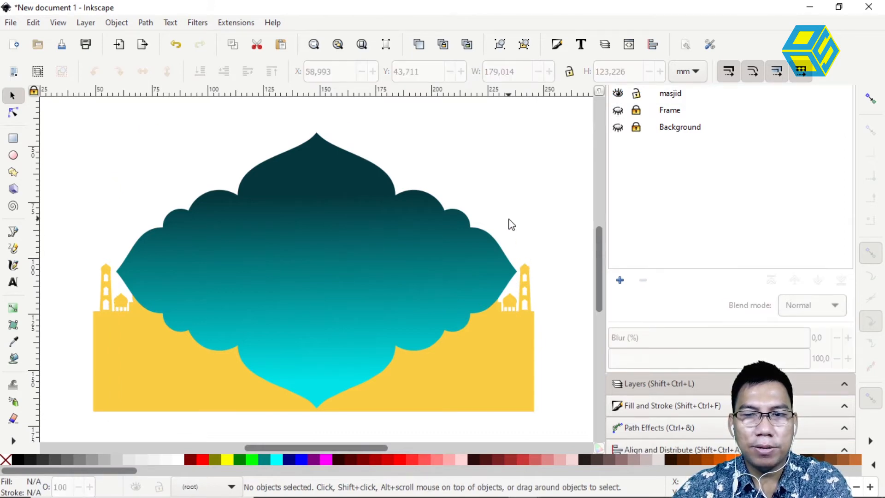
{"action": "key", "text": "minus"}
{"action": "key", "text": "minus"}
{"action": "key", "text": "minus"}
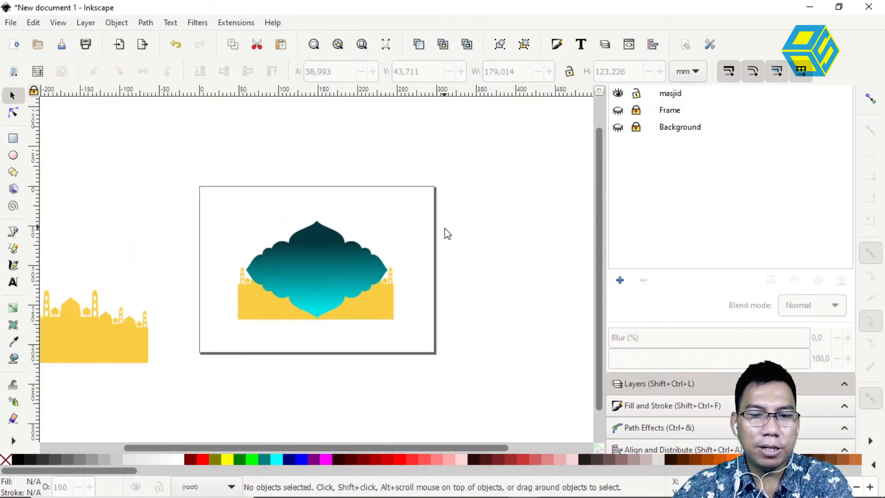
Clip the mosque silhouette with the pasted teal shape using Set Clip and show the Frame layer again
{"action": "key", "text": "plus"}
{"action": "key", "text": "plus"}
{"action": "key", "text": "plus"}
{"action": "left_click_drag", "start_coordinate": [56, 104], "coordinate": [569, 429]}
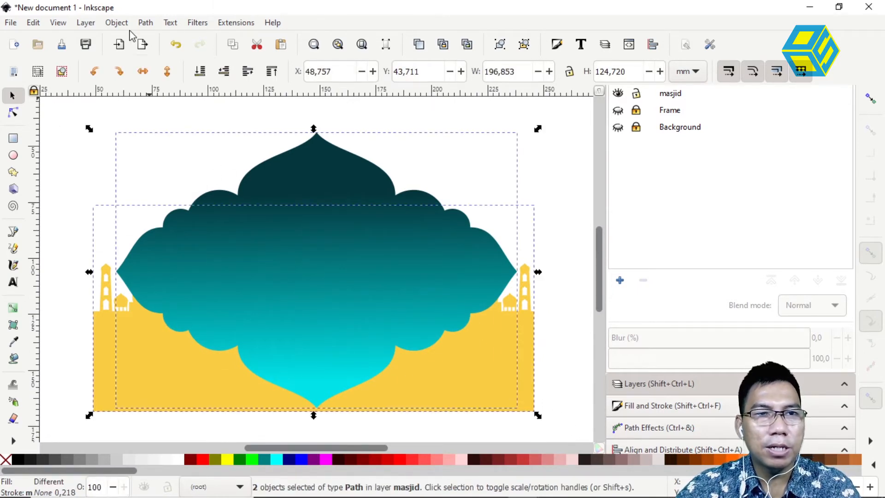
{"action": "right_click", "coordinate": [309, 270]}
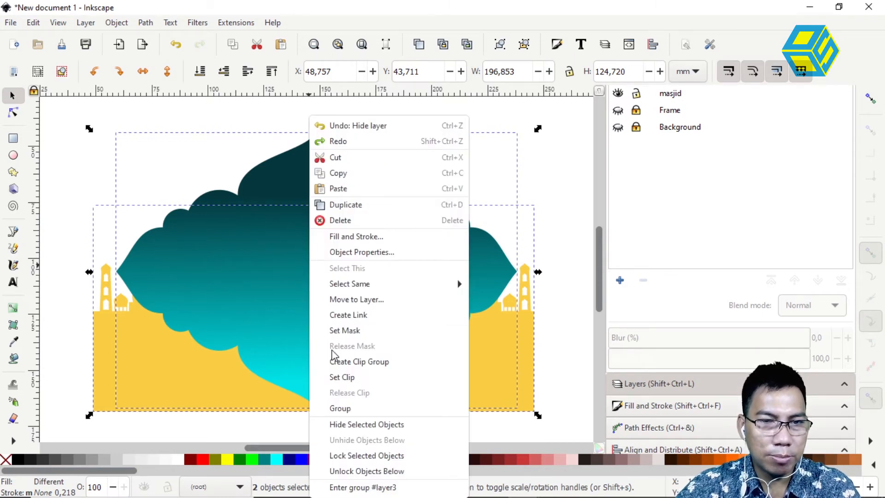
{"action": "left_click", "coordinate": [346, 377]}
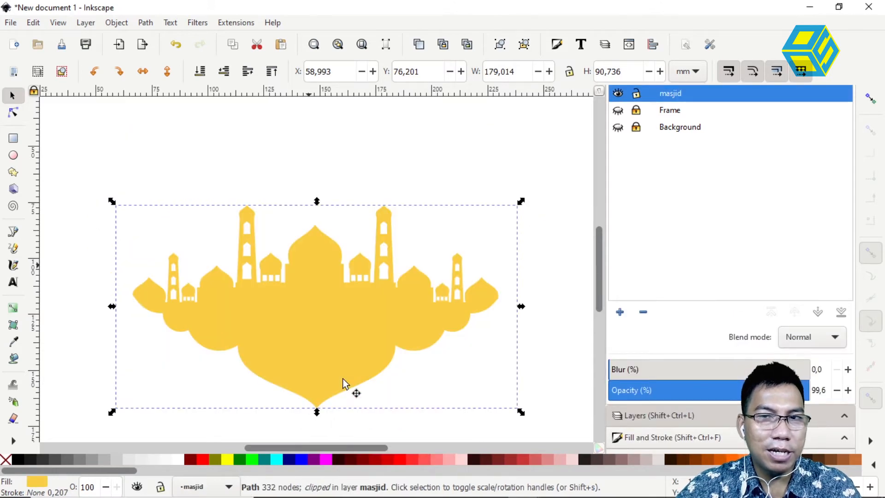
{"action": "left_click", "coordinate": [618, 111]}
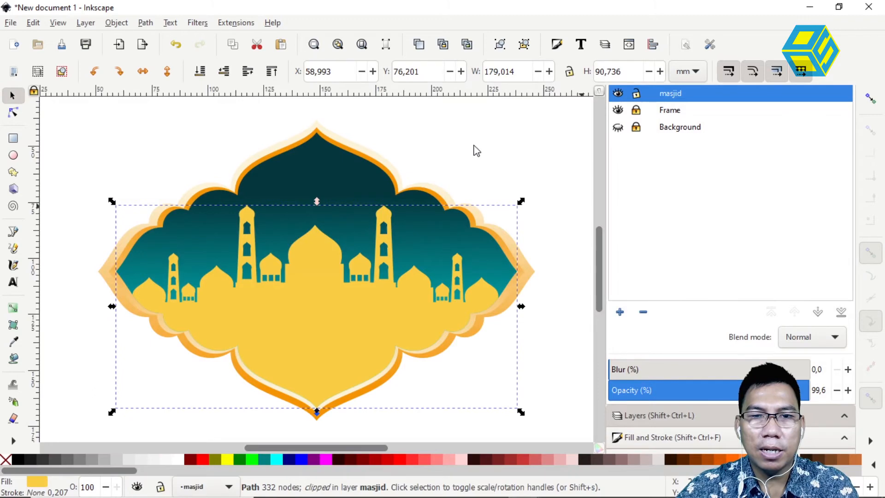
{"action": "left_click", "coordinate": [474, 152]}
Fill the clipped mosque silhouette with the existing teal linear gradient 3914-2
{"action": "left_click", "coordinate": [364, 287]}
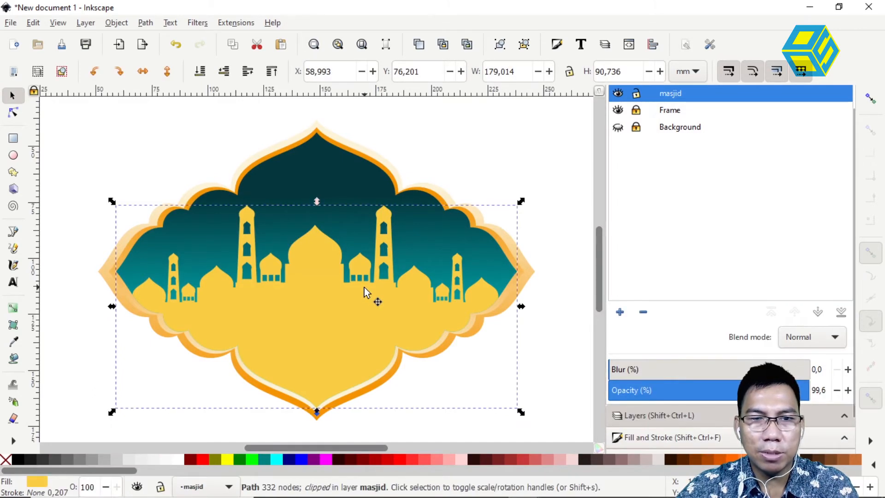
{"action": "left_click", "coordinate": [647, 437]}
{"action": "left_click", "coordinate": [636, 97]}
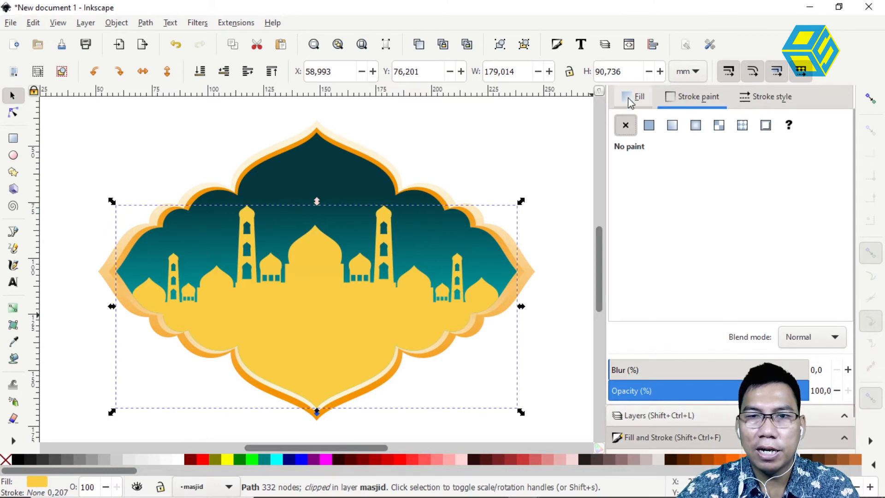
{"action": "left_click", "coordinate": [672, 128]}
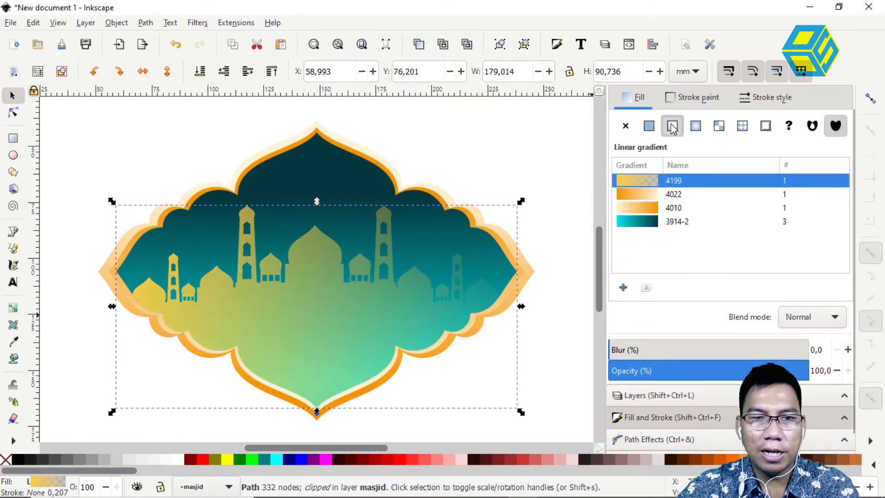
{"action": "left_click", "coordinate": [654, 208]}
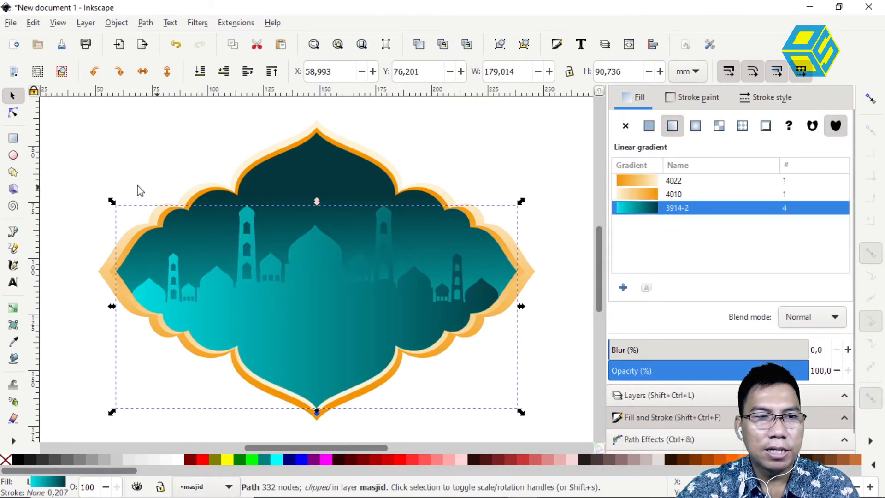
Run the silhouette's gradient vertically from the frame's lower tip, reverse its direction and end it just below the central dome's tip
{"action": "left_click", "coordinate": [646, 287]}
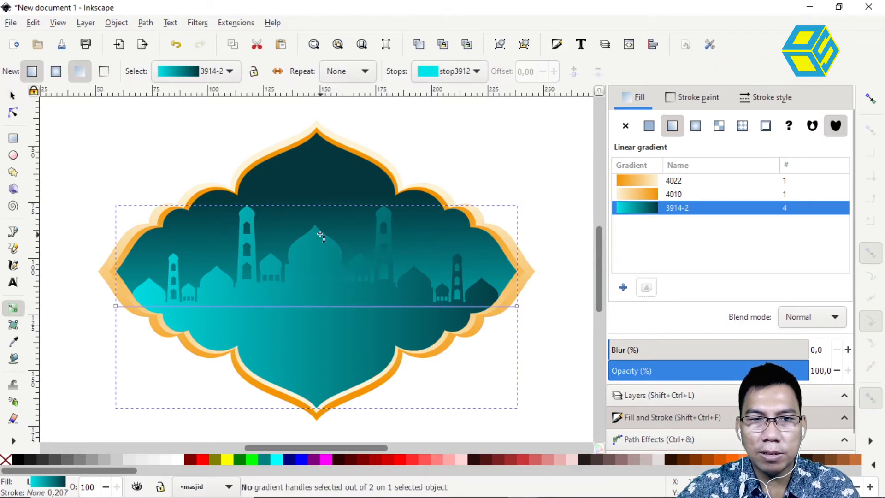
{"action": "left_click_drag", "start_coordinate": [316, 404], "coordinate": [315, 228]}
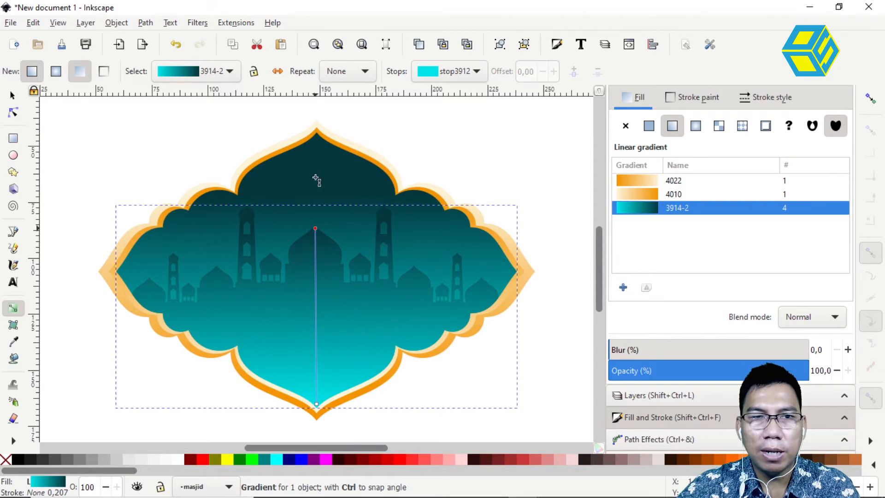
{"action": "left_click", "coordinate": [277, 72]}
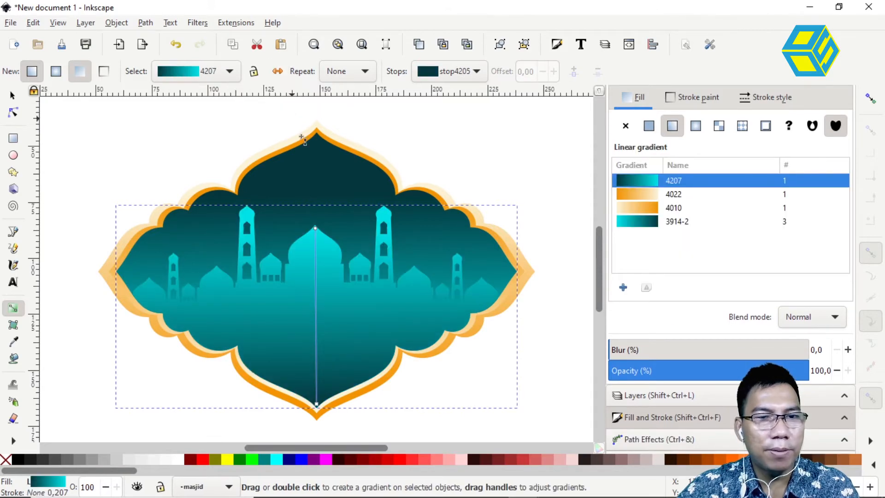
{"action": "left_click_drag", "start_coordinate": [315, 228], "coordinate": [315, 259]}
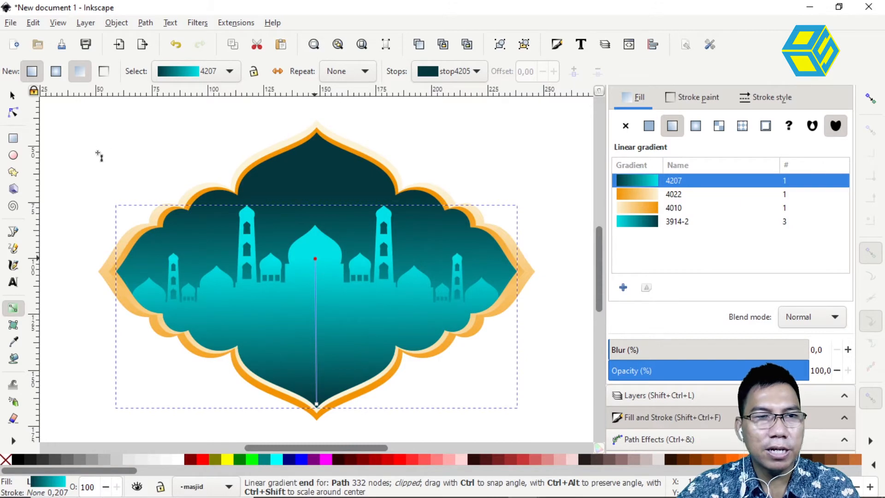
{"action": "left_click", "coordinate": [13, 95]}
{"action": "left_click", "coordinate": [139, 133]}
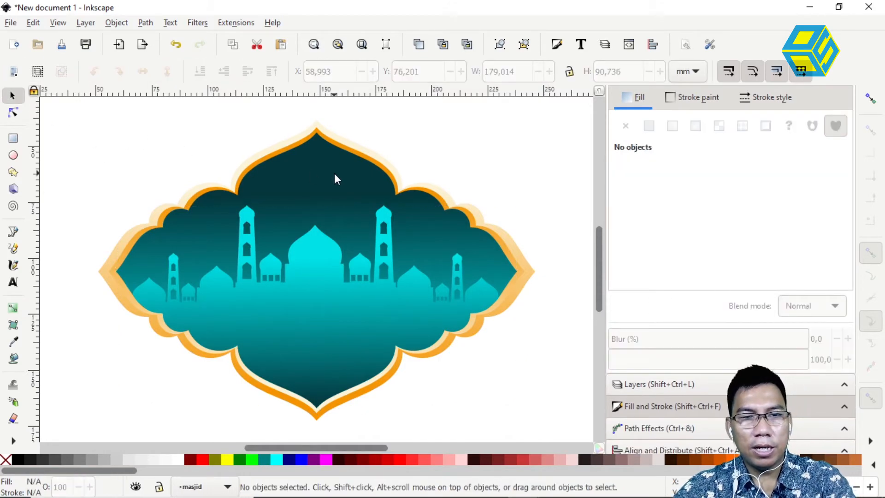
Move the spare yellow silhouette to the page's lower left corner and scale it proportionally to the page width, about 298 mm
{"action": "key", "text": "minus"}
{"action": "key", "text": "minus"}
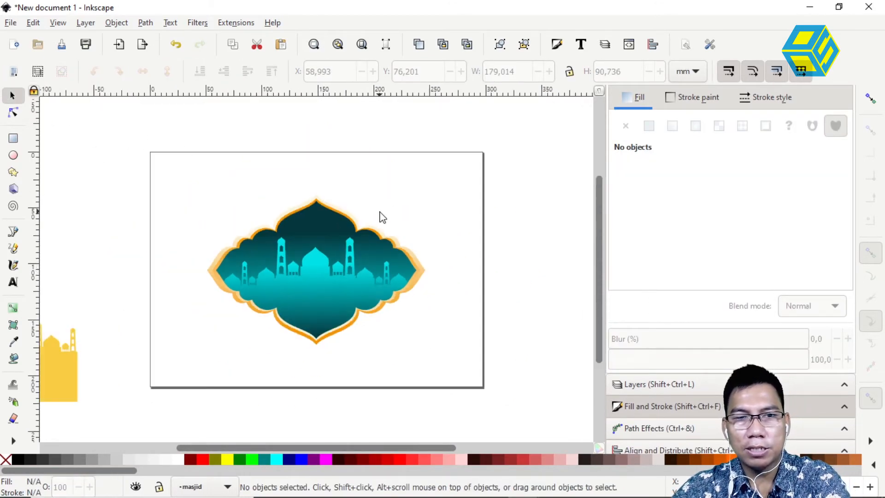
{"action": "left_click_drag", "start_coordinate": [56, 367], "coordinate": [259, 367]}
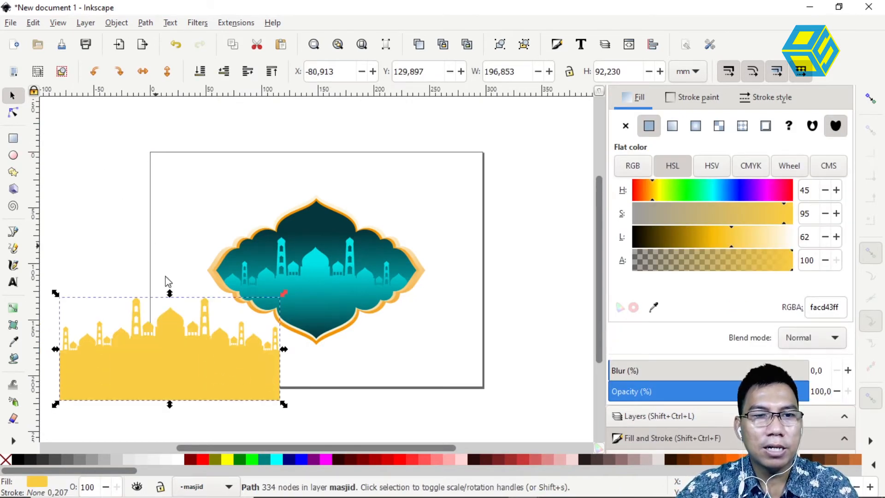
{"action": "left_click_drag", "start_coordinate": [165, 356], "coordinate": [270, 342]}
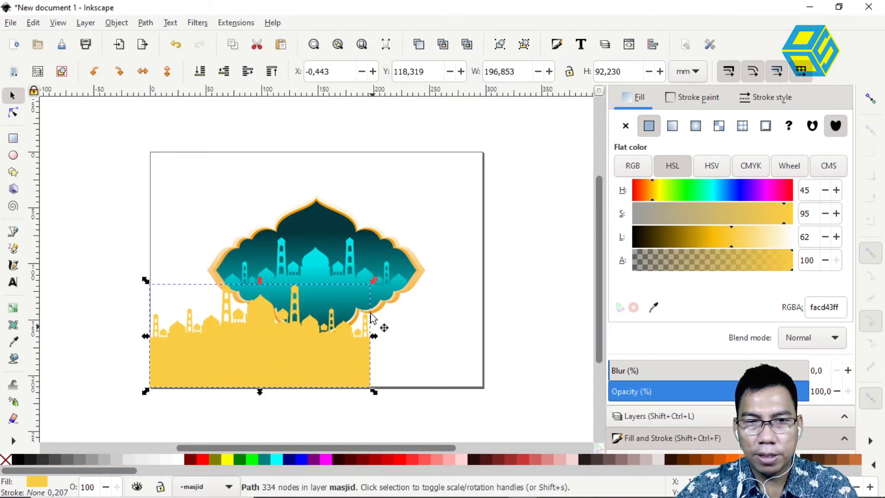
{"action": "left_click_drag", "start_coordinate": [378, 275], "coordinate": [488, 215]}
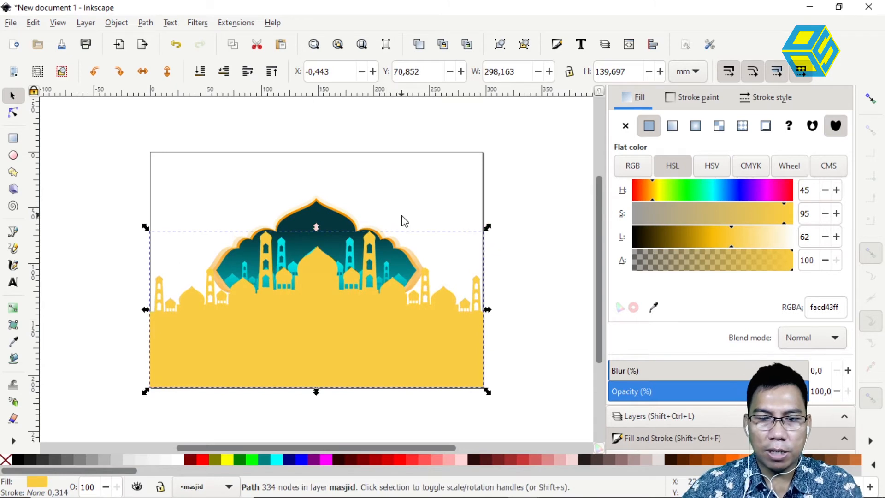
Nudge the page-wide yellow silhouette straight down to a Y position of about 118 mm
{"action": "key", "text": "shift+Down"}
{"action": "key", "text": "shift+Down"}
{"action": "key", "text": "shift+Down"}
{"action": "key", "text": "shift+Down"}
{"action": "key", "text": "shift+Down"}
{"action": "key", "text": "shift+Down"}
{"action": "key", "text": "shift+Down"}
{"action": "key", "text": "shift+Down"}
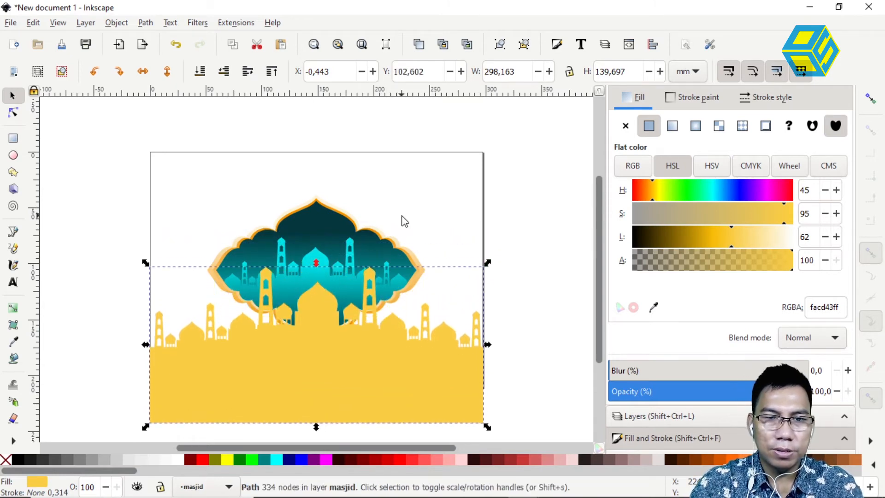
{"action": "key", "text": "shift+Down"}
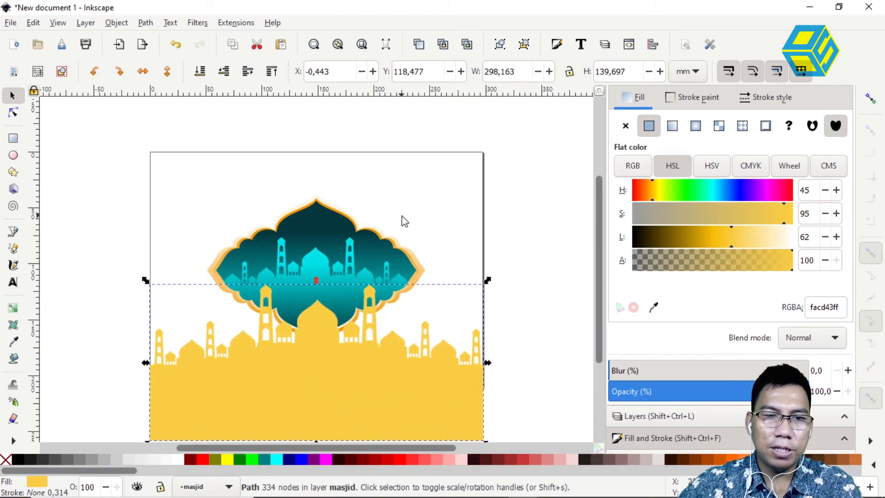
Raise the two bottom corner nodes of the yellow silhouette to the page's bottom edge, making it about 92 mm high
{"action": "left_click_drag", "start_coordinate": [356, 258], "coordinate": [348, 172]}
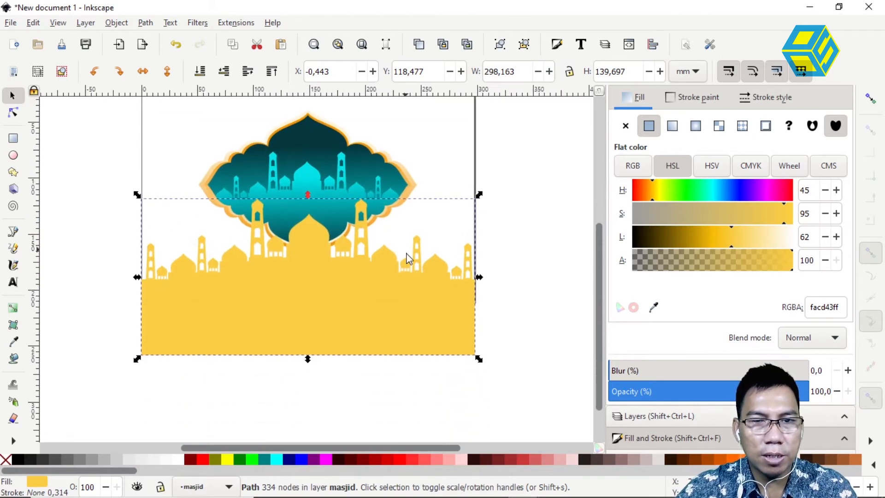
{"action": "left_click", "coordinate": [14, 113]}
{"action": "left_click_drag", "start_coordinate": [517, 382], "coordinate": [122, 331]}
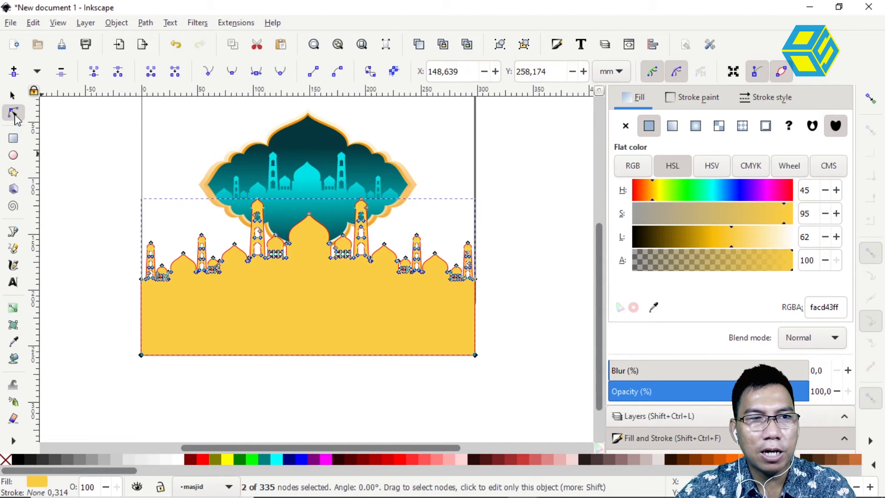
{"action": "key", "text": "shift+Up"}
{"action": "key", "text": "shift+Up"}
{"action": "key", "text": "shift+Up"}
{"action": "key", "text": "shift+Up"}
{"action": "key", "text": "shift+Up"}
{"action": "key", "text": "shift+Up"}
{"action": "key", "text": "shift+Up"}
{"action": "key", "text": "shift+Up"}
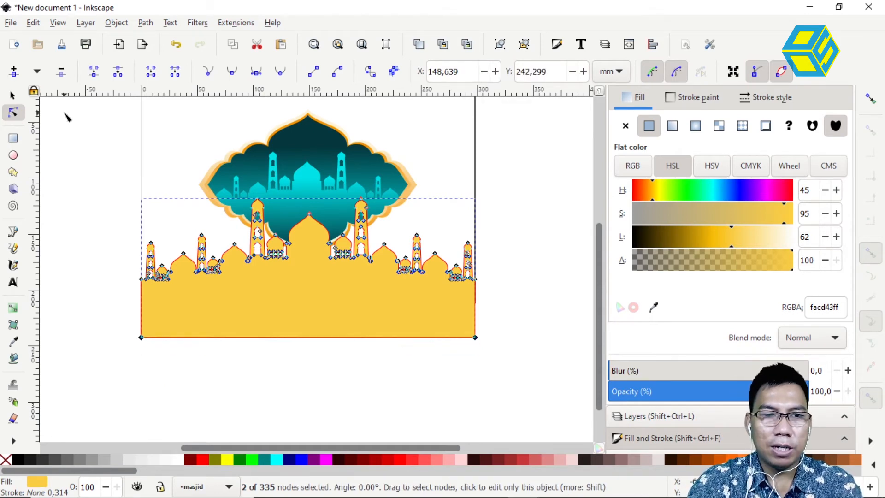
{"action": "key", "text": "shift+Up"}
{"action": "key", "text": "shift+Up"}
{"action": "key", "text": "shift+Down"}
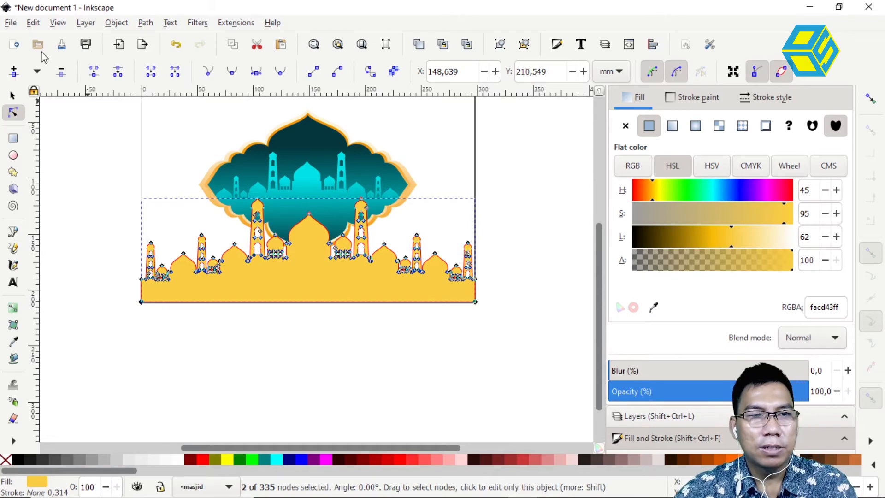
{"action": "left_click", "coordinate": [12, 95]}
{"action": "scroll", "coordinate": [241, 318], "scroll_direction": "up", "scroll_amount": 4}
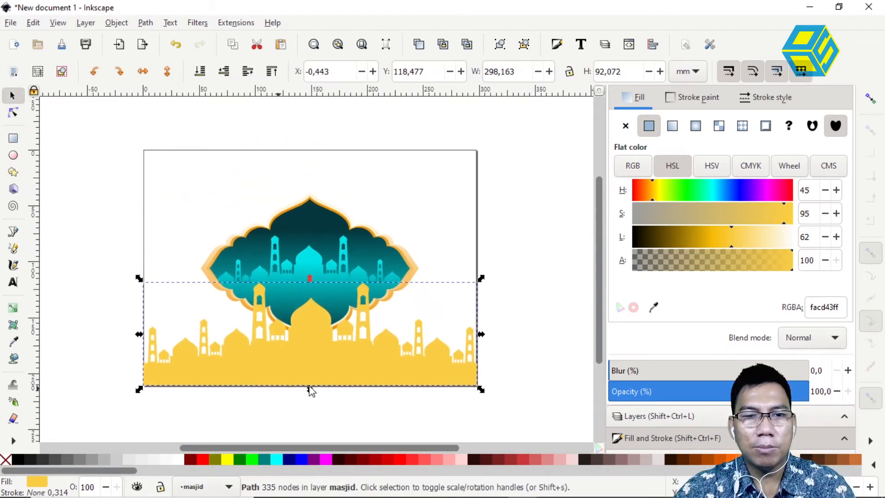
{"action": "left_click", "coordinate": [423, 316]}
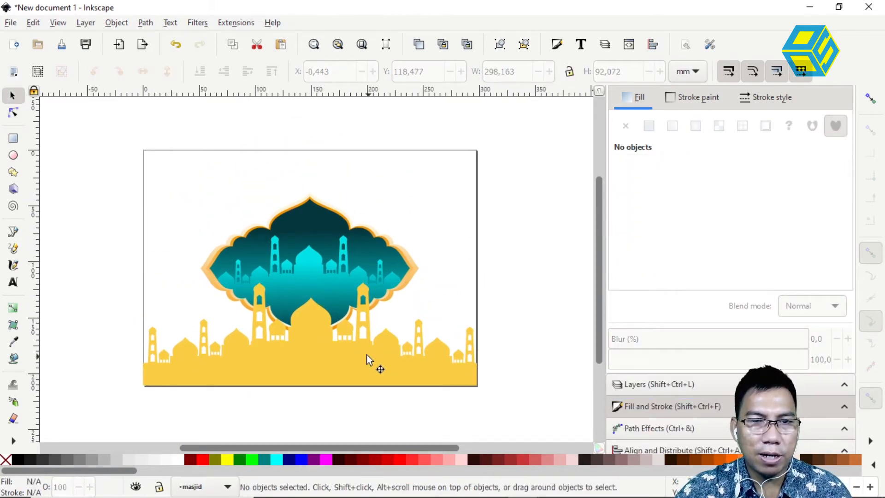
Cut the page-wide yellow silhouette from the masjid layer
{"action": "left_click", "coordinate": [374, 353]}
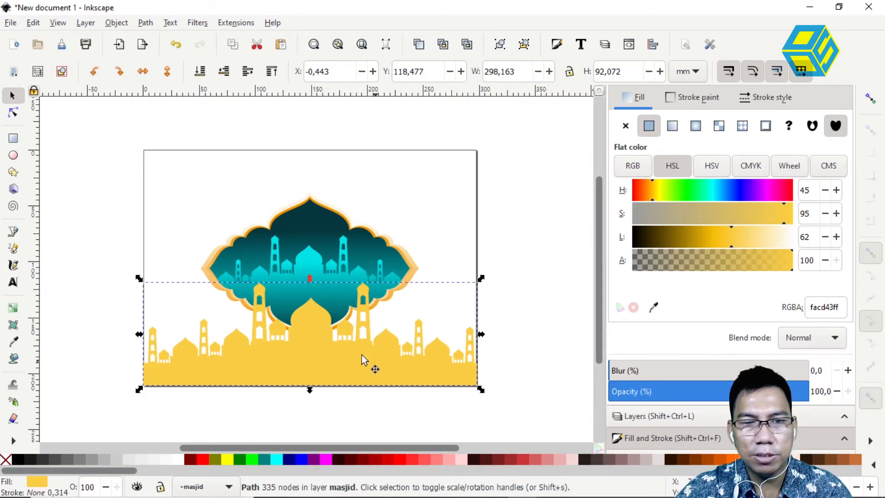
{"action": "left_click", "coordinate": [35, 23]}
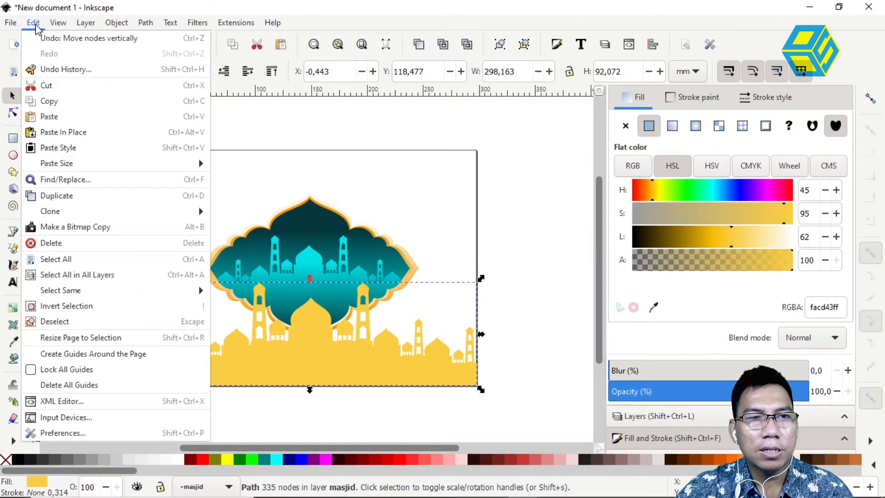
{"action": "left_click", "coordinate": [54, 87]}
Hide the masjid and Frame layers, lock masjid, and show, unlock and activate the Background layer
{"action": "left_click", "coordinate": [671, 383]}
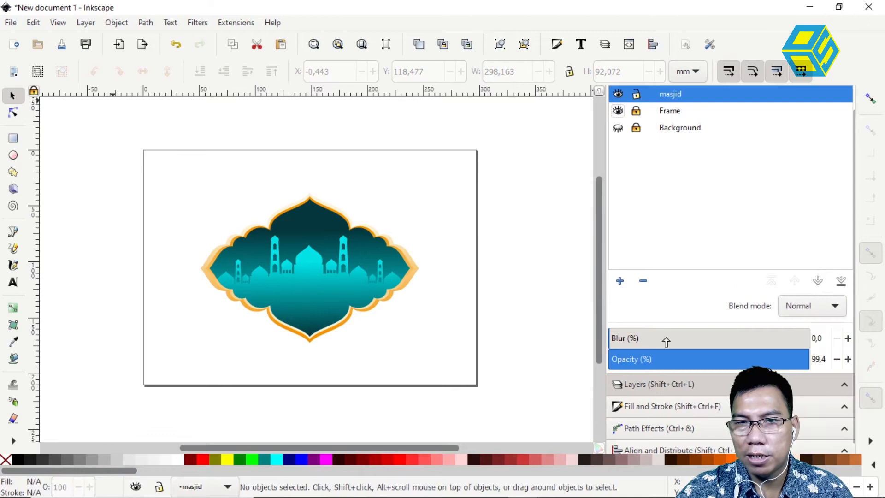
{"action": "left_click", "coordinate": [618, 94]}
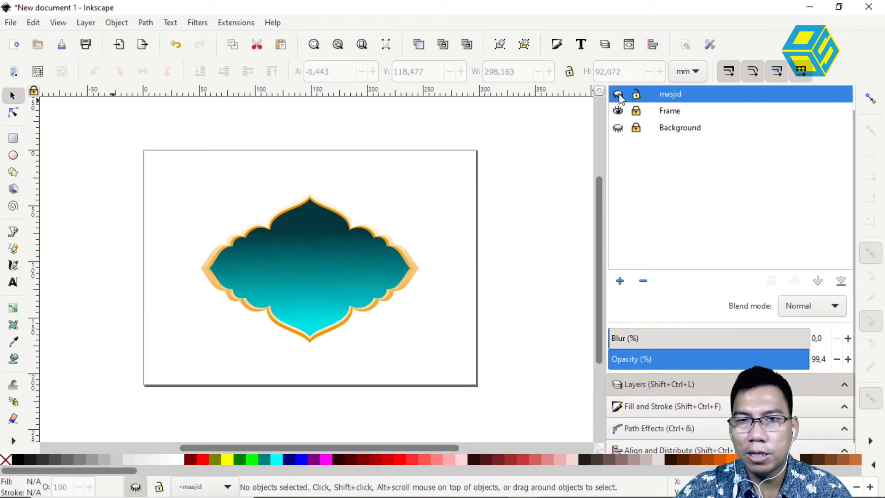
{"action": "left_click", "coordinate": [619, 112]}
{"action": "left_click", "coordinate": [619, 129]}
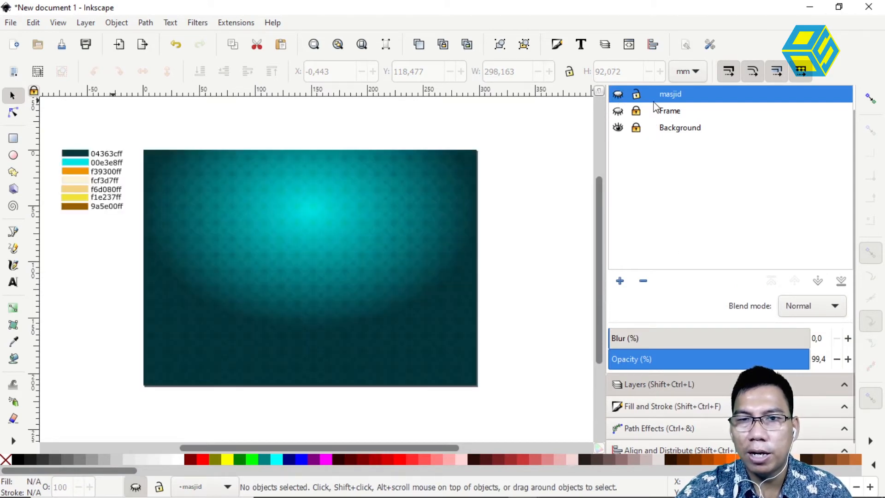
{"action": "left_click", "coordinate": [636, 94]}
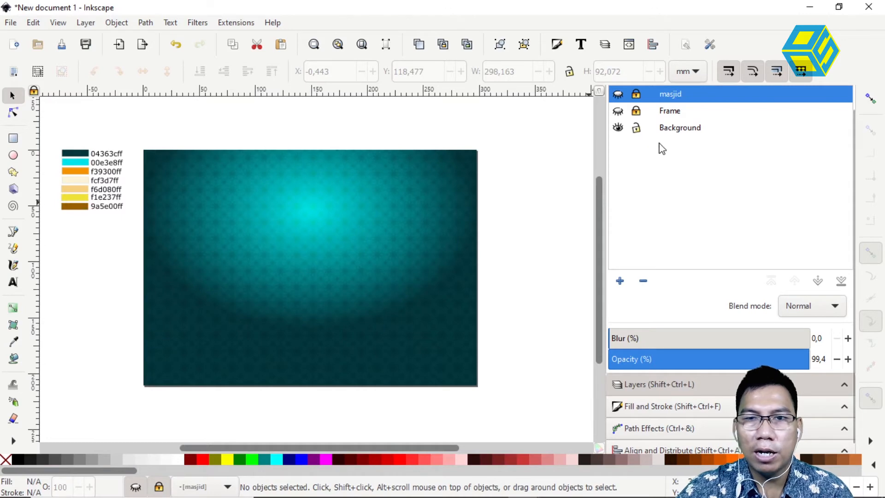
{"action": "left_click", "coordinate": [681, 129]}
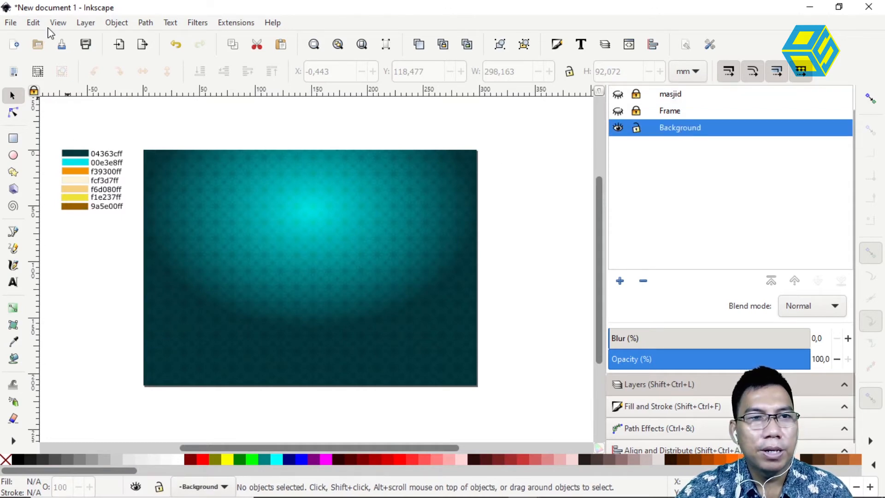
Paste the mosque silhouette in place on the Background layer and fill it with the dark-teal-to-cyan linear gradient 4207
{"action": "left_click", "coordinate": [33, 23]}
{"action": "left_click", "coordinate": [83, 133]}
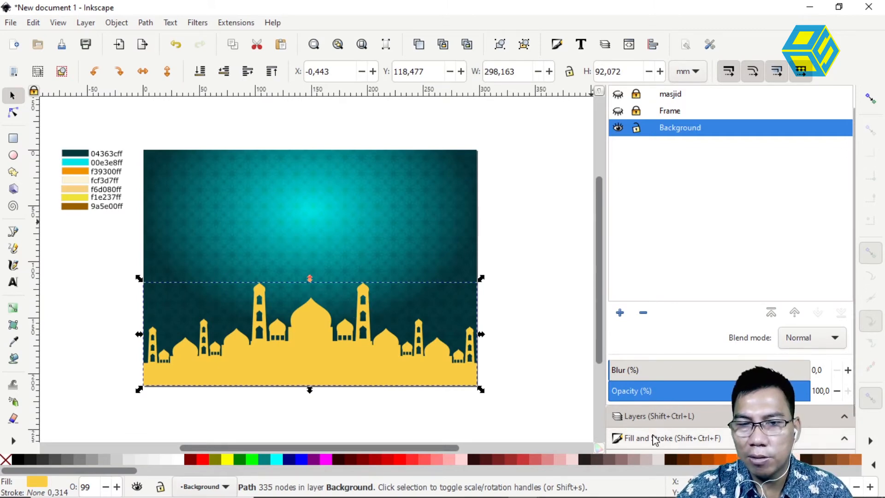
{"action": "left_click", "coordinate": [653, 440]}
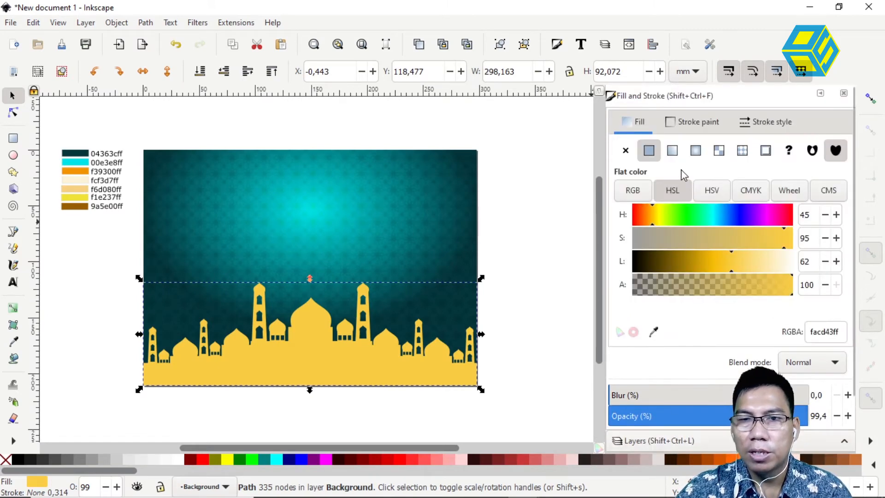
{"action": "left_click", "coordinate": [672, 151]}
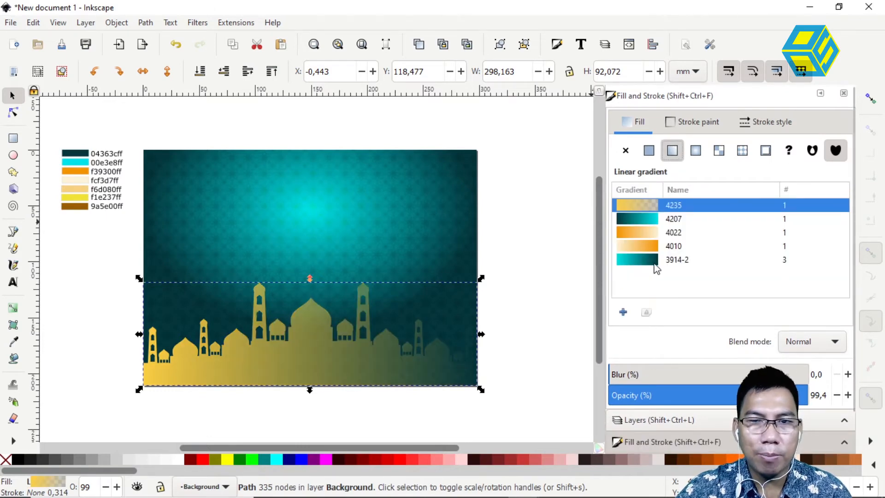
{"action": "left_click", "coordinate": [644, 223]}
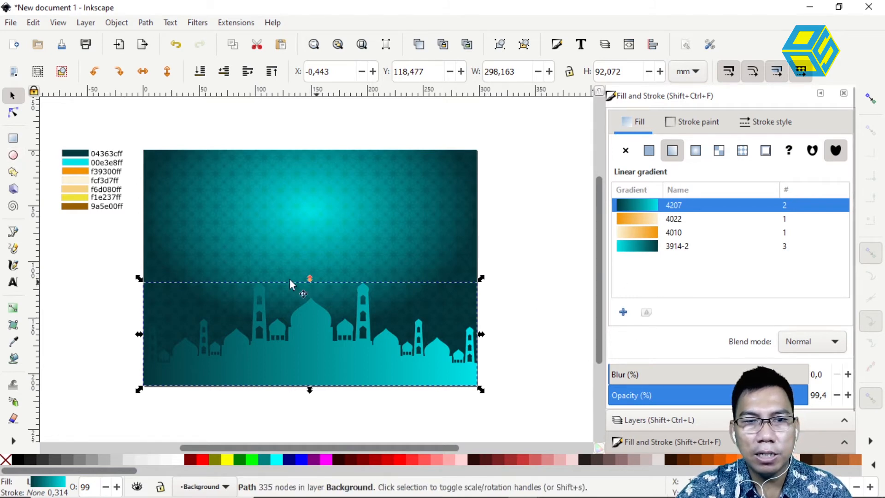
Run the silhouette's gradient vertically from the central dome's tip to the page's bottom edge and reverse its colour direction
{"action": "key", "text": "g"}
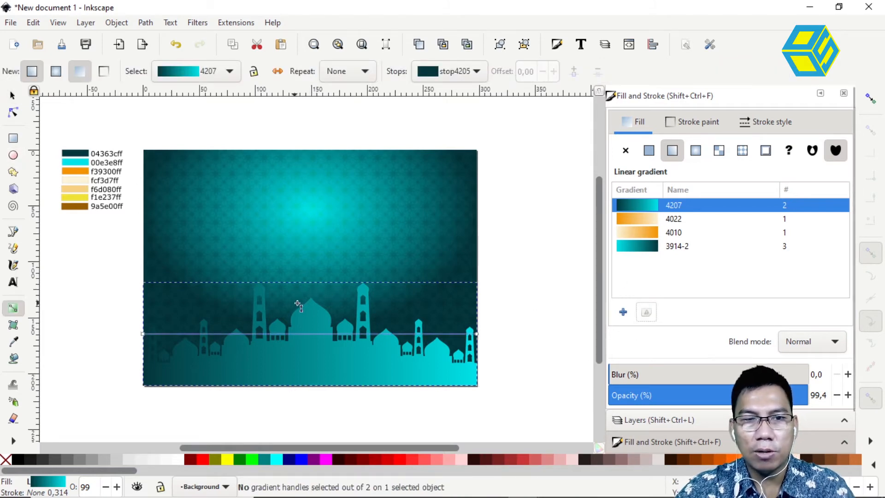
{"action": "left_click_drag", "start_coordinate": [309, 298], "coordinate": [309, 383]}
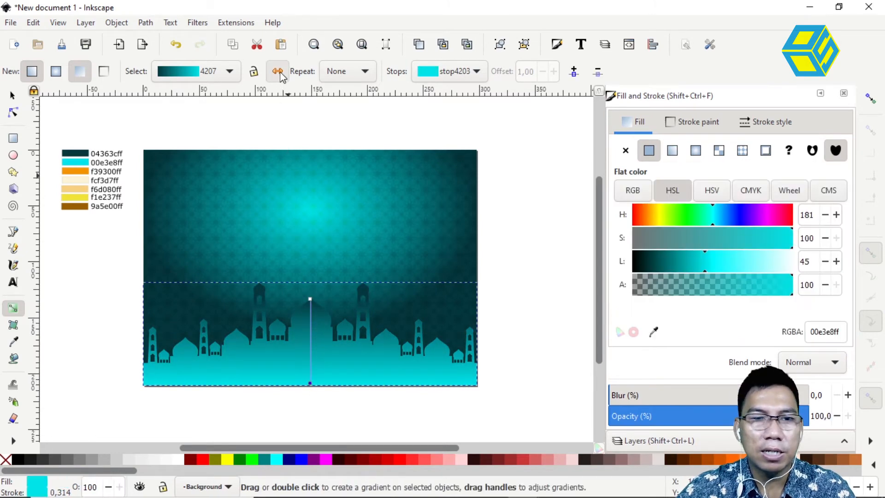
{"action": "left_click", "coordinate": [278, 71]}
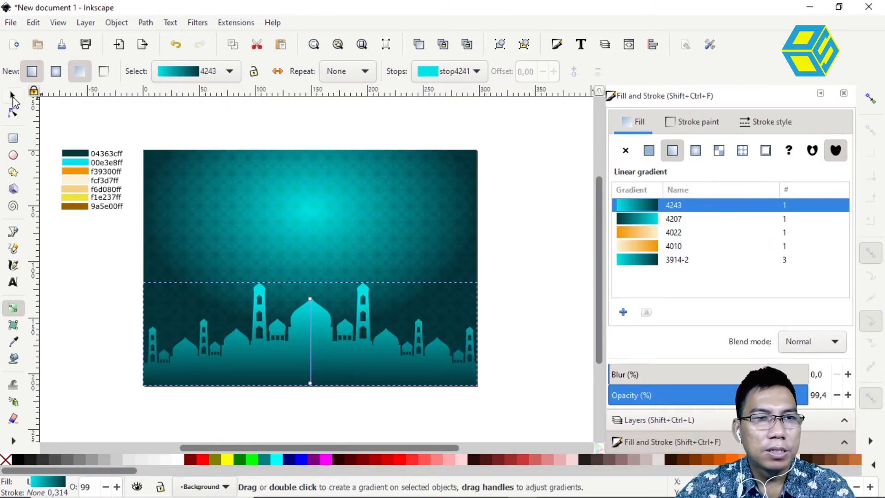
Set the background silhouette's blend mode to Soft Light and deselect it
{"action": "left_click", "coordinate": [836, 343]}
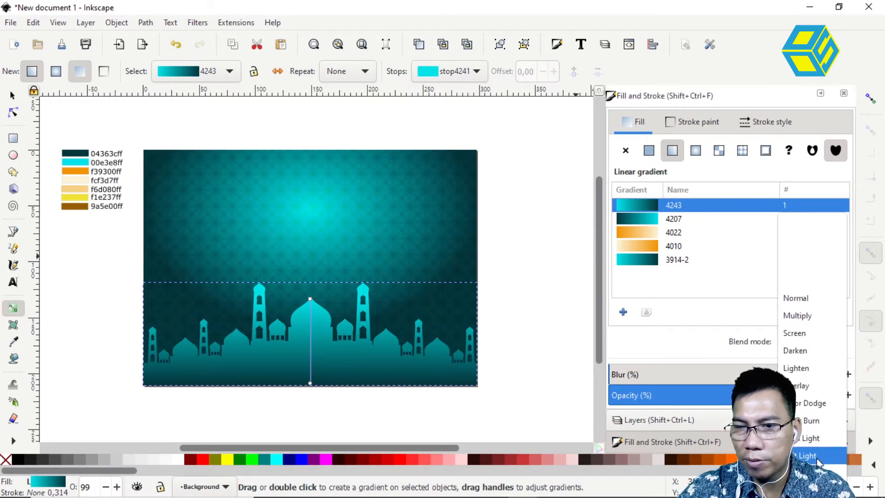
{"action": "left_click", "coordinate": [806, 455]}
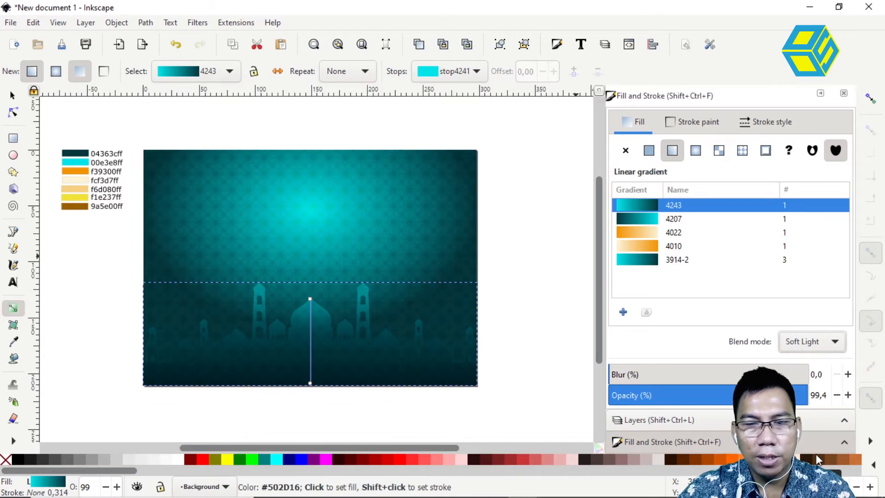
{"action": "left_click", "coordinate": [13, 97]}
{"action": "left_click", "coordinate": [320, 137]}
{"action": "scroll", "coordinate": [530, 249], "scroll_direction": "up", "scroll_amount": 3}
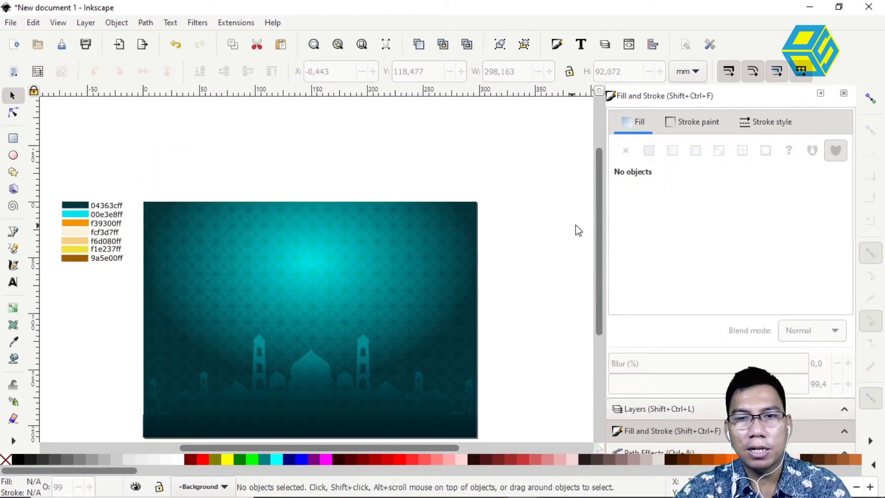
{"action": "scroll", "coordinate": [525, 200], "scroll_direction": "down", "scroll_amount": 3}
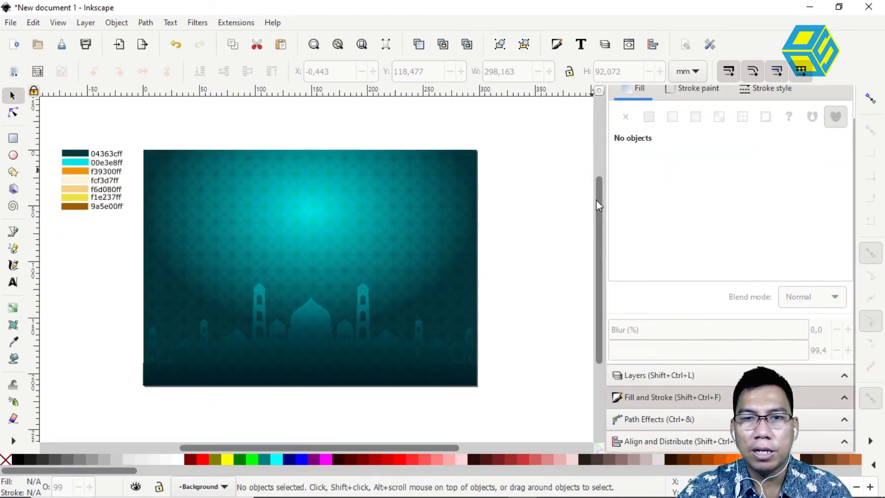
{"action": "scroll", "coordinate": [597, 205], "scroll_direction": "up", "scroll_amount": 2}
Show the Frame and masjid layers again, lock the Background layer, and fit the whole page in view
{"action": "left_click", "coordinate": [656, 374]}
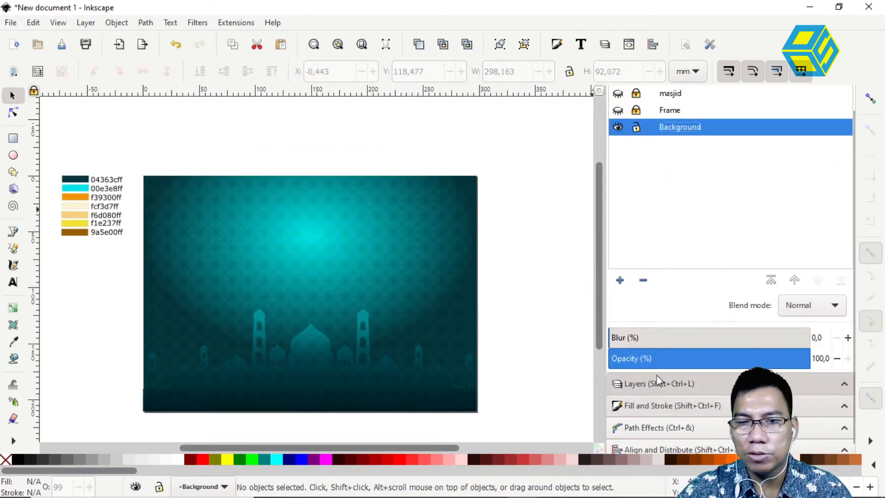
{"action": "left_click", "coordinate": [617, 110]}
{"action": "left_click", "coordinate": [617, 94]}
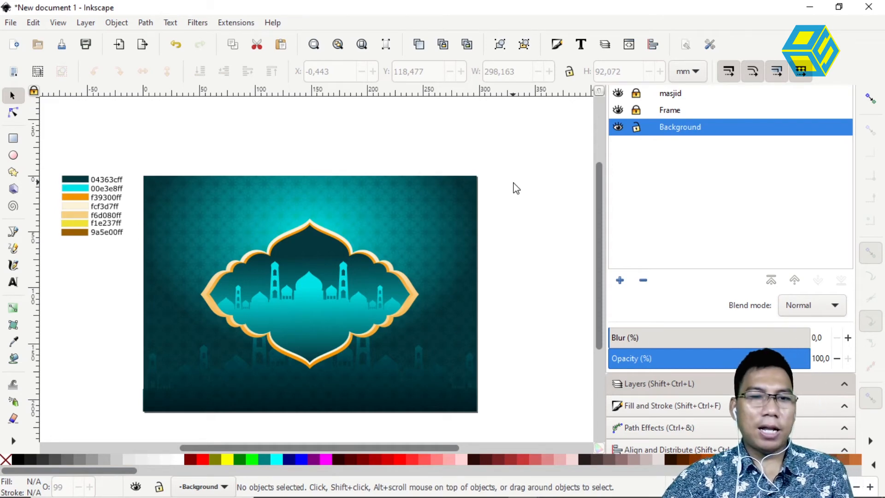
{"action": "left_click", "coordinate": [665, 94]}
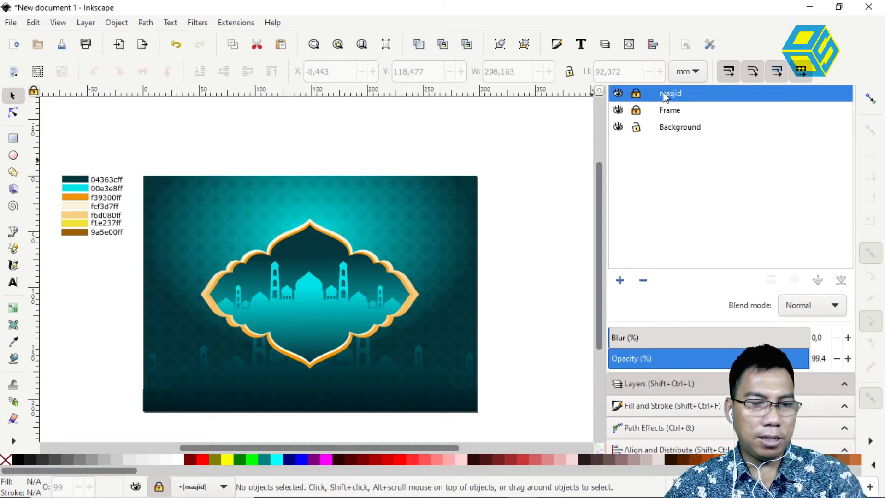
{"action": "type", "text": "5"}
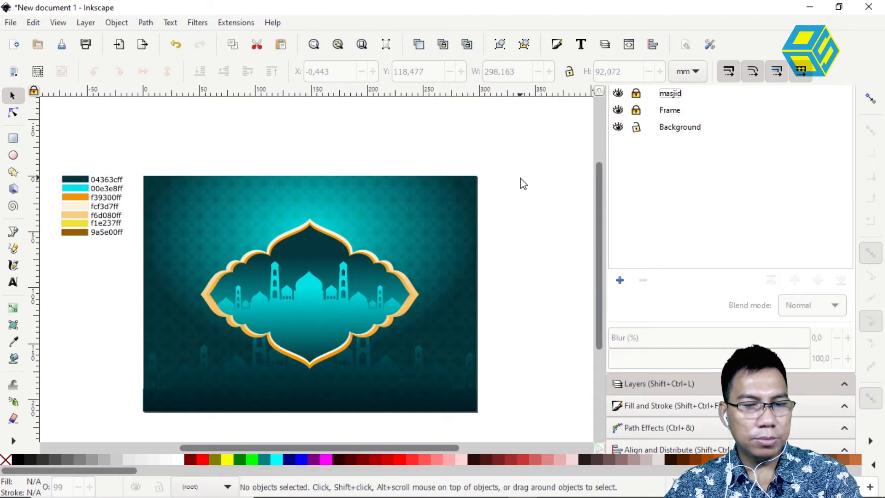
{"action": "key", "text": "5"}
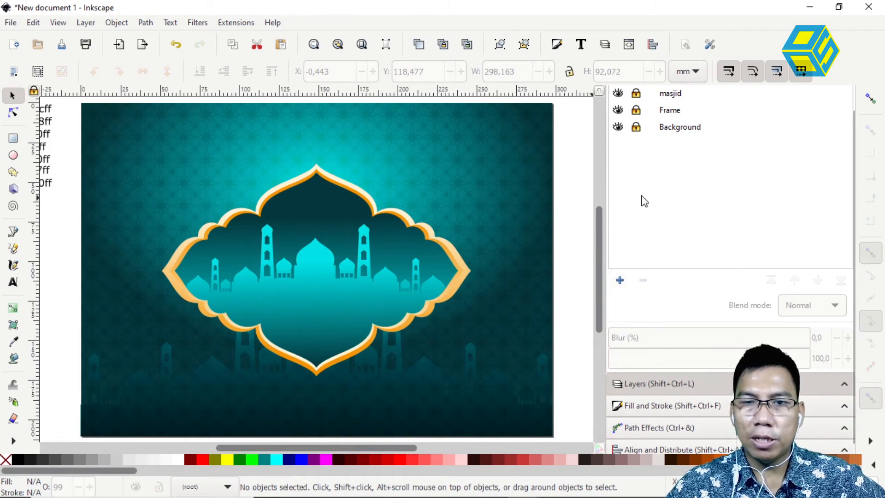
Add a new layer named lampu
{"action": "left_click", "coordinate": [621, 282]}
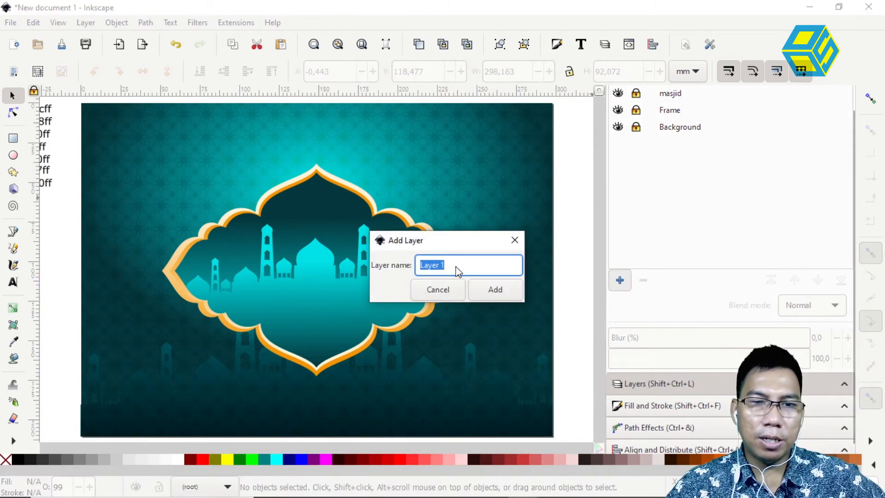
{"action": "type", "text": "la"}
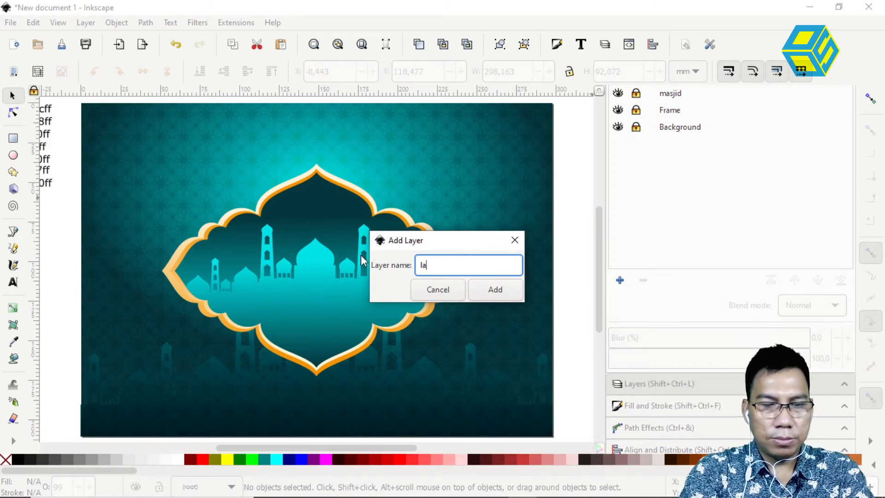
{"action": "type", "text": ",mpu"}
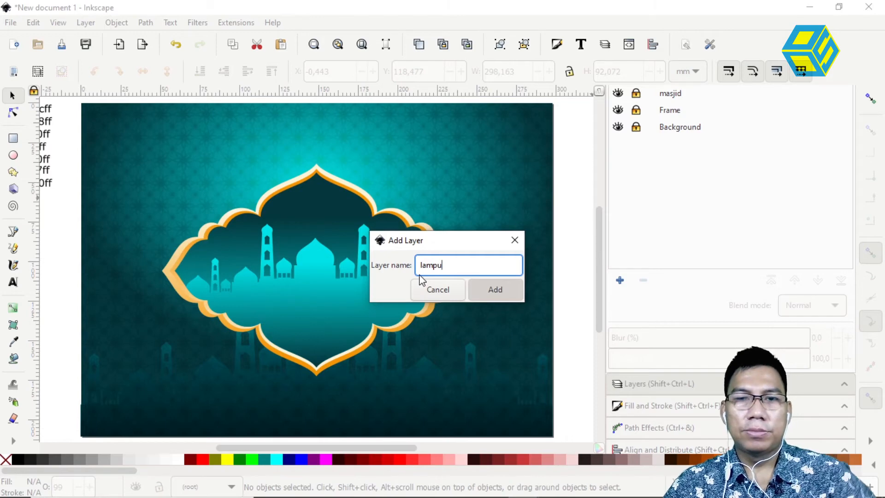
{"action": "key", "text": "Return"}
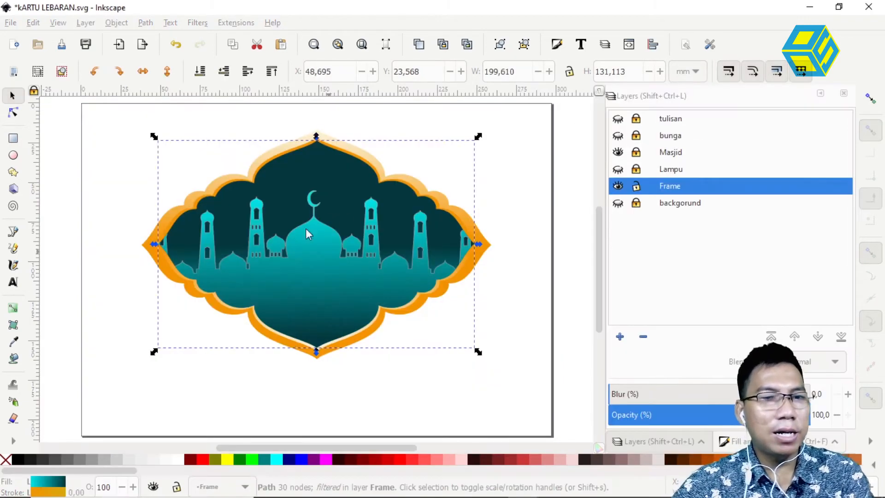
Switch to the reference document kARTU LEBARAN.svg and show its Lampu, backgorund, bunga and tulisan layers
{"action": "left_click", "coordinate": [618, 169]}
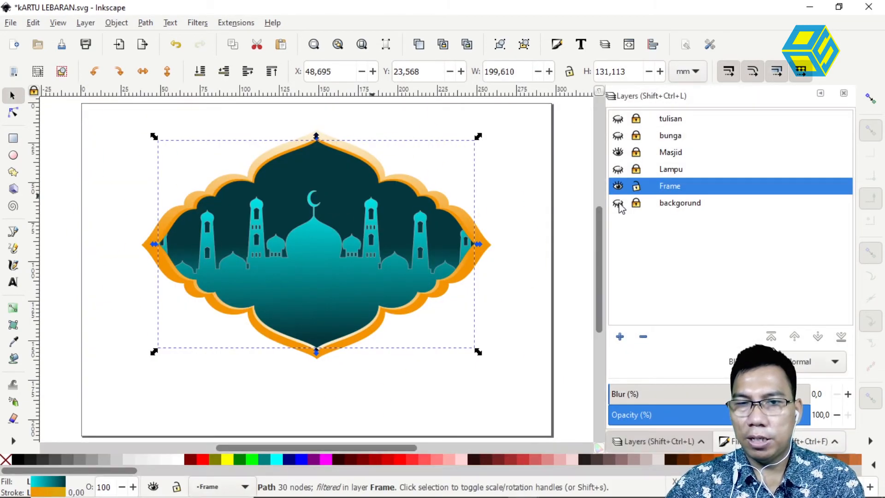
{"action": "left_click", "coordinate": [618, 203]}
{"action": "left_click", "coordinate": [618, 135]}
{"action": "left_click", "coordinate": [618, 119]}
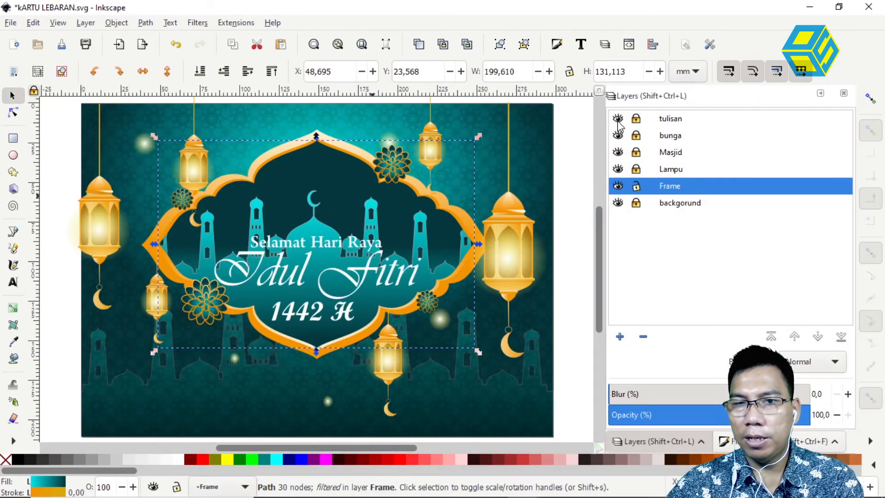
Activate and unlock the reference's Lampu layer, lock Frame, and copy the large lantern group hanging at the card's left edge
{"action": "left_click", "coordinate": [672, 171]}
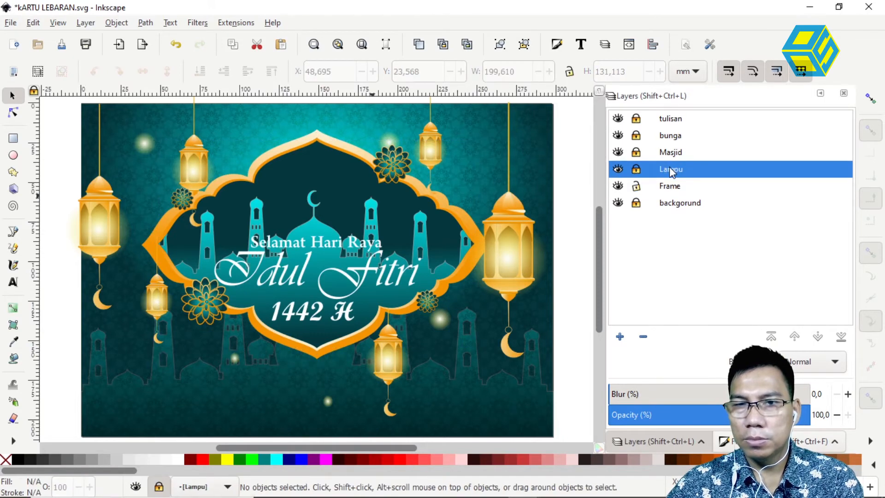
{"action": "left_click", "coordinate": [618, 170]}
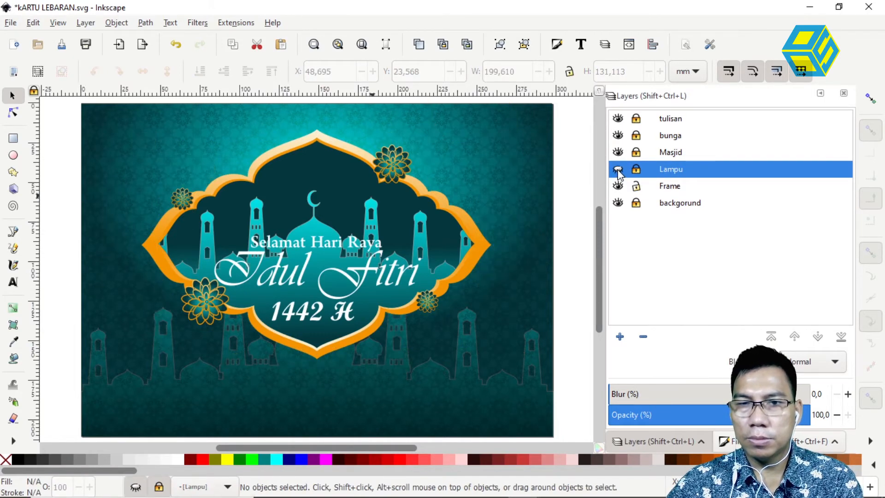
{"action": "left_click", "coordinate": [618, 171]}
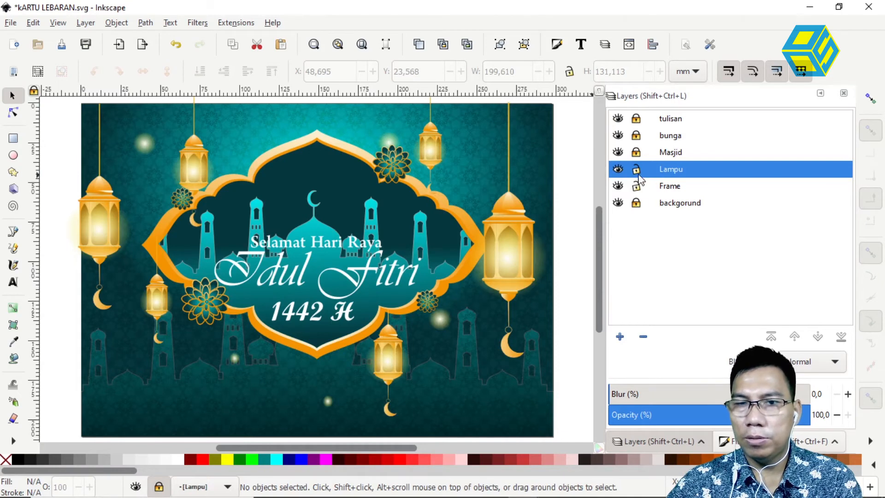
{"action": "left_click", "coordinate": [637, 169]}
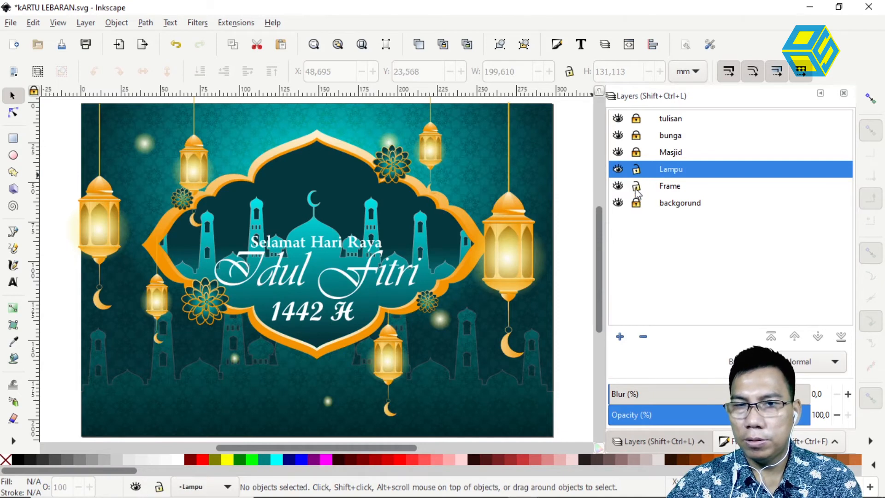
{"action": "left_click", "coordinate": [114, 219]}
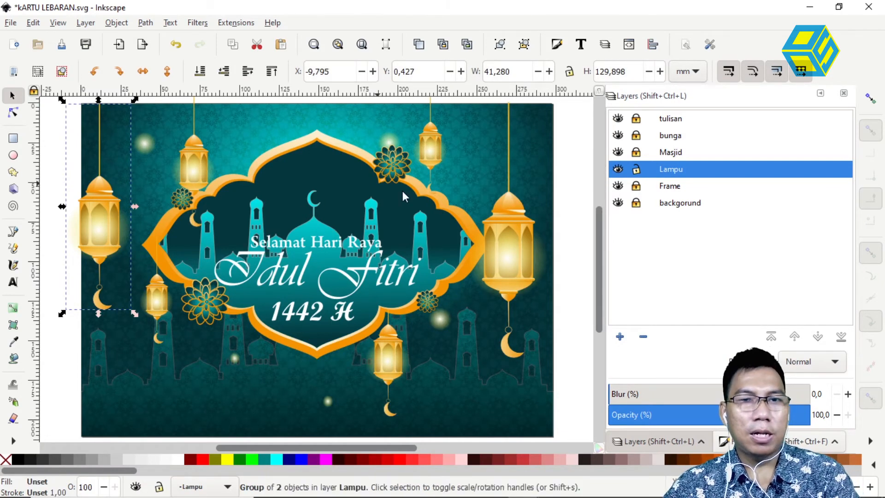
{"action": "mouse_move", "coordinate": [536, 496]}
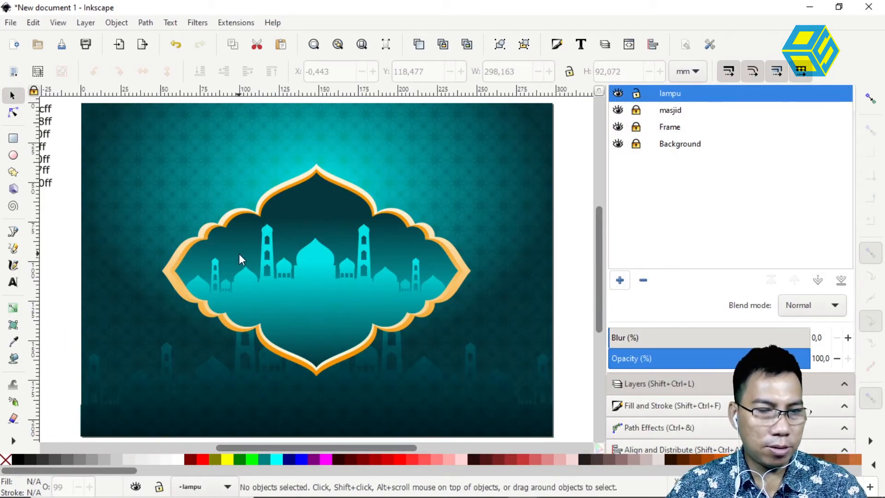
Paste the lantern group into the new card's lampu layer and place it beside the page's left edge at about X -39, Y 19 mm
{"action": "key", "text": "ctrl+v"}
{"action": "left_click_drag", "start_coordinate": [239, 253], "coordinate": [52, 244]}
{"action": "left_click_drag", "start_coordinate": [107, 261], "coordinate": [181, 267]}
Draw a red upright ellipse about 14.6 by 18.5 mm on the page, beside the reference lantern's domed cap
{"action": "key", "text": "plus"}
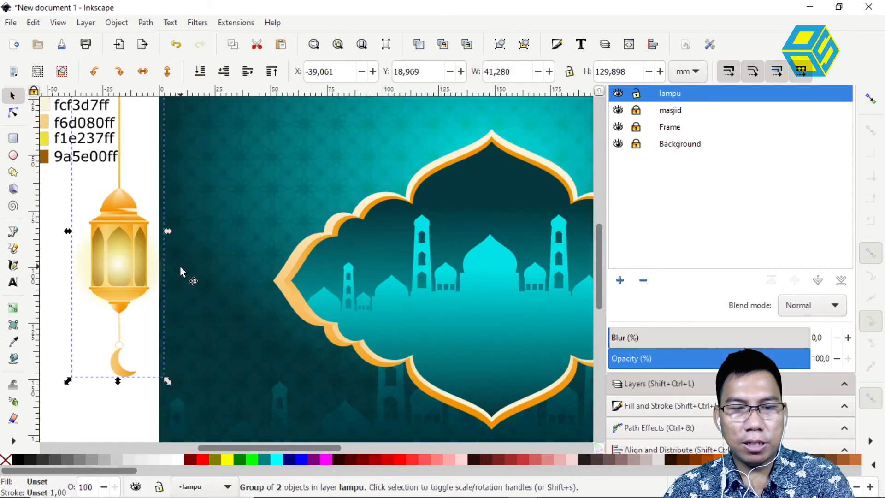
{"action": "key", "text": "plus"}
{"action": "key", "text": "plus"}
{"action": "key", "text": "plus"}
{"action": "left_click_drag", "start_coordinate": [168, 271], "coordinate": [489, 293]}
{"action": "left_click_drag", "start_coordinate": [360, 273], "coordinate": [468, 308]}
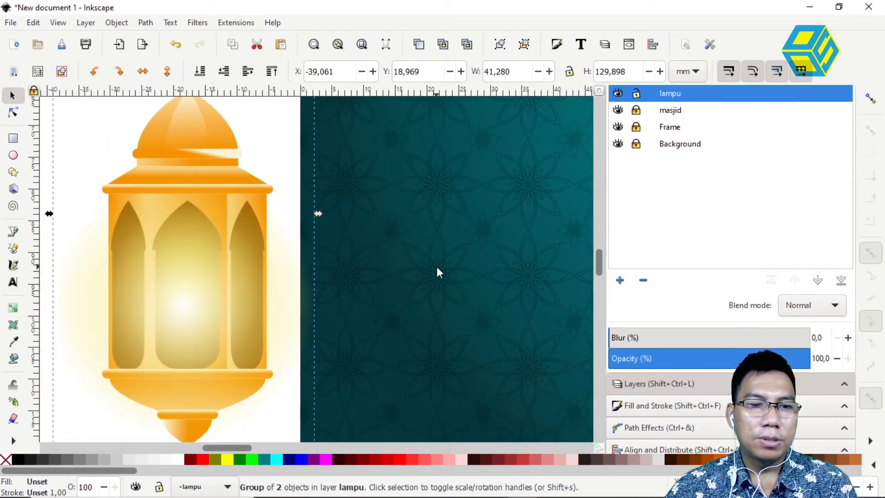
{"action": "middle_click", "coordinate": [434, 273]}
{"action": "key", "text": "minus"}
{"action": "key", "text": "minus"}
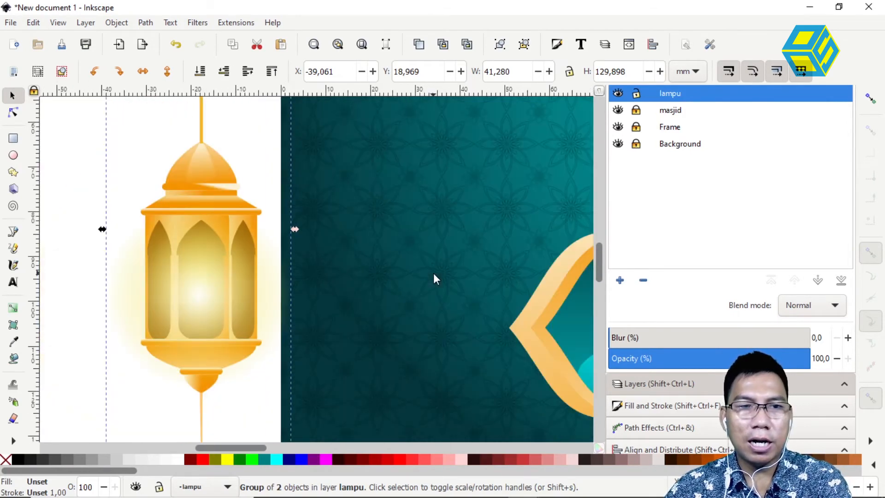
{"action": "left_click_drag", "start_coordinate": [418, 271], "coordinate": [361, 272]}
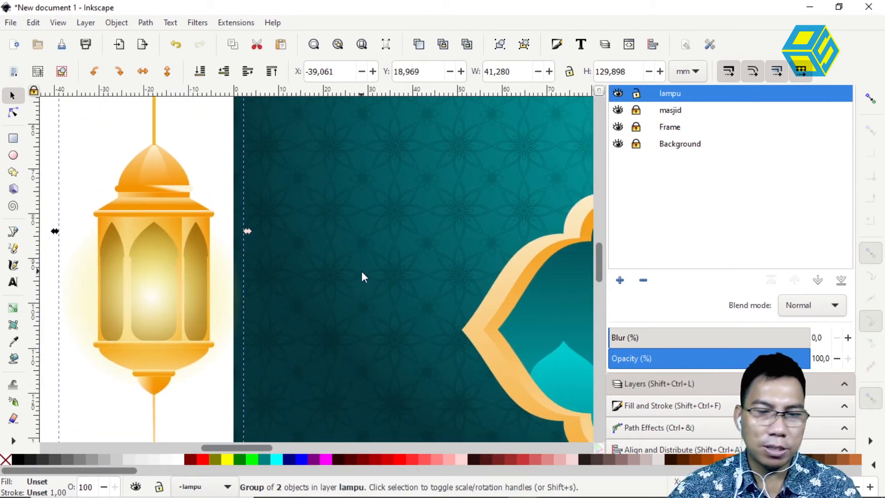
{"action": "key", "text": "plus"}
{"action": "left_click_drag", "start_coordinate": [339, 277], "coordinate": [384, 296]}
{"action": "left_click", "coordinate": [14, 156]}
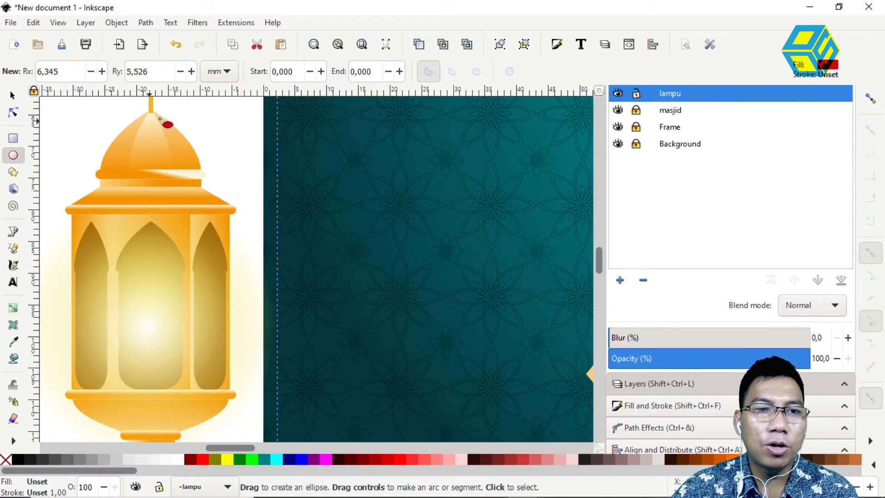
{"action": "left_click_drag", "start_coordinate": [318, 120], "coordinate": [409, 236]}
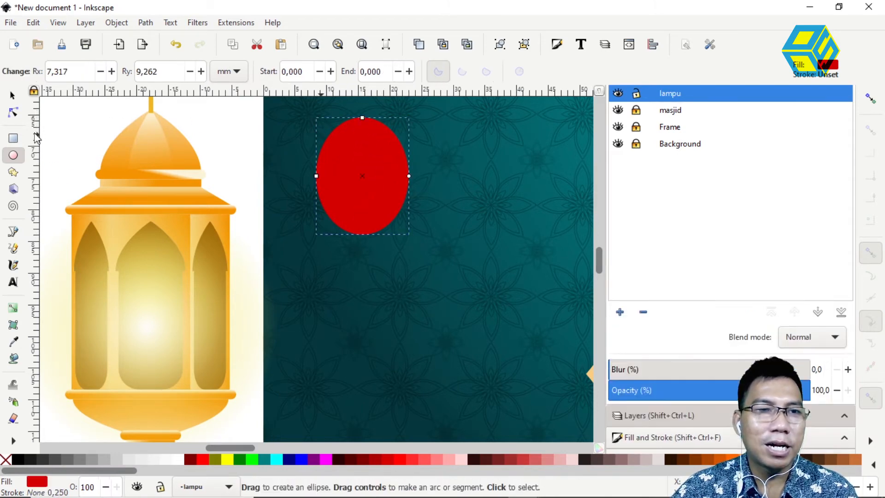
Widen the red ellipse to about 16 mm to match the lantern's cap and place it back on the page beside the lantern
{"action": "left_click", "coordinate": [13, 95]}
{"action": "left_click_drag", "start_coordinate": [346, 176], "coordinate": [125, 178]}
{"action": "left_click_drag", "start_coordinate": [198, 172], "coordinate": [207, 175]}
{"action": "left_click_drag", "start_coordinate": [183, 175], "coordinate": [400, 175]}
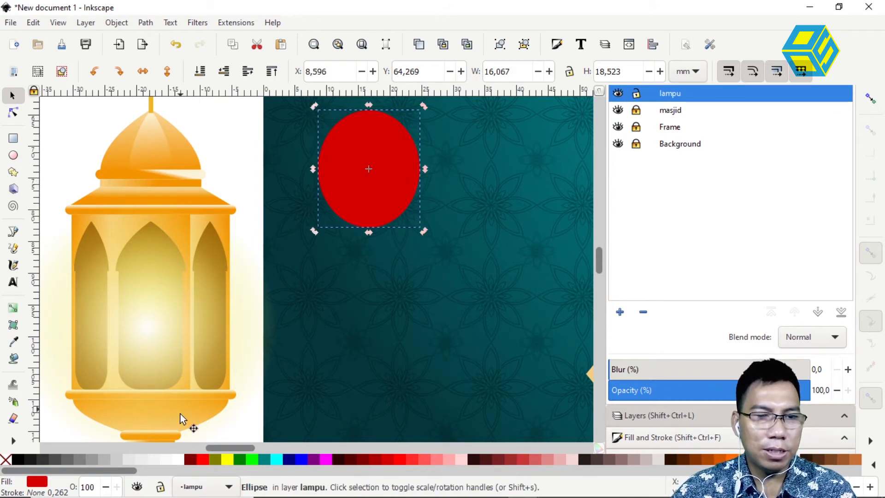
Replace the red ellipse's fill with the light-to-dark orange linear gradient 2251
{"action": "left_click", "coordinate": [6, 462]}
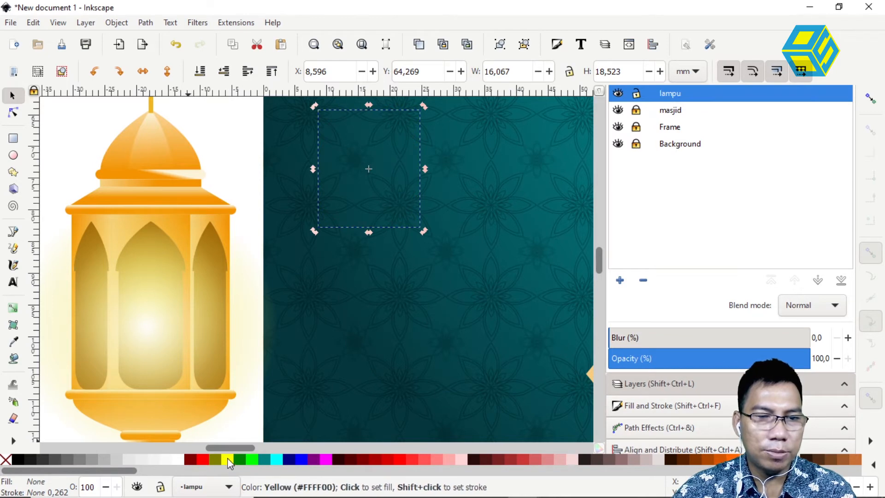
{"action": "left_click", "coordinate": [228, 460]}
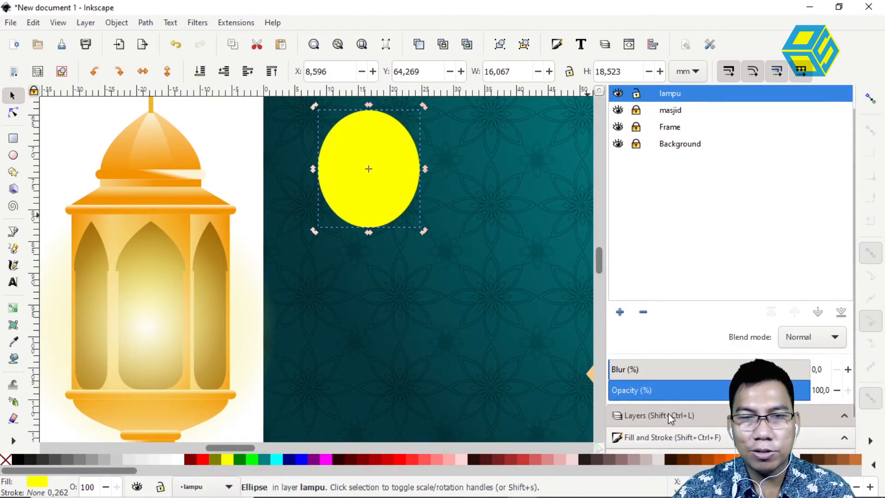
{"action": "left_click", "coordinate": [653, 435]}
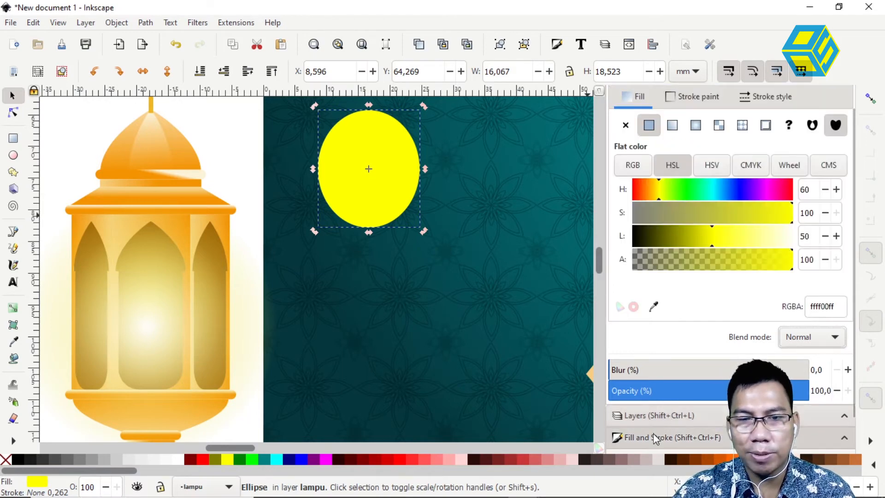
{"action": "left_click", "coordinate": [672, 125]}
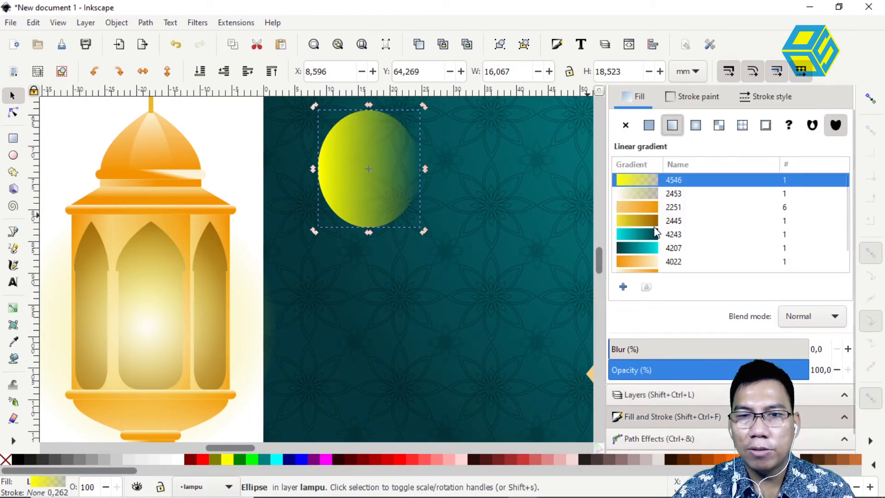
{"action": "left_click", "coordinate": [644, 210]}
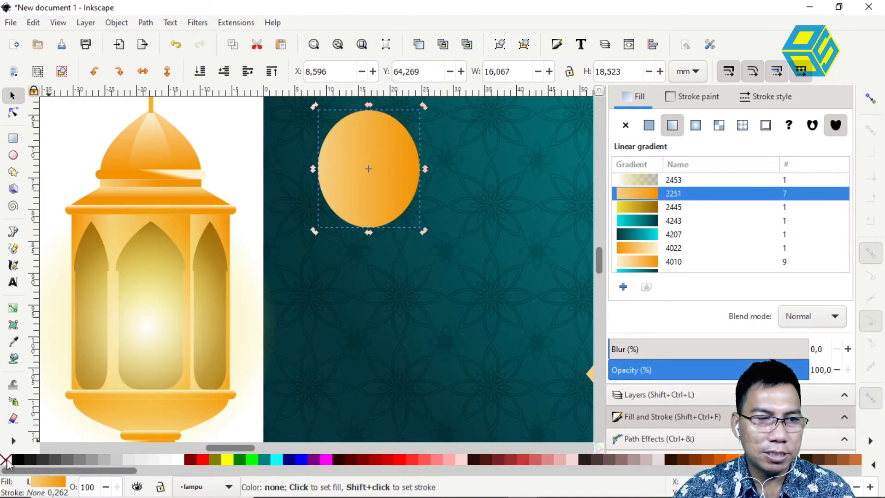
{"action": "left_click", "coordinate": [690, 97]}
{"action": "scroll", "coordinate": [441, 219], "scroll_direction": "up", "scroll_amount": 2}
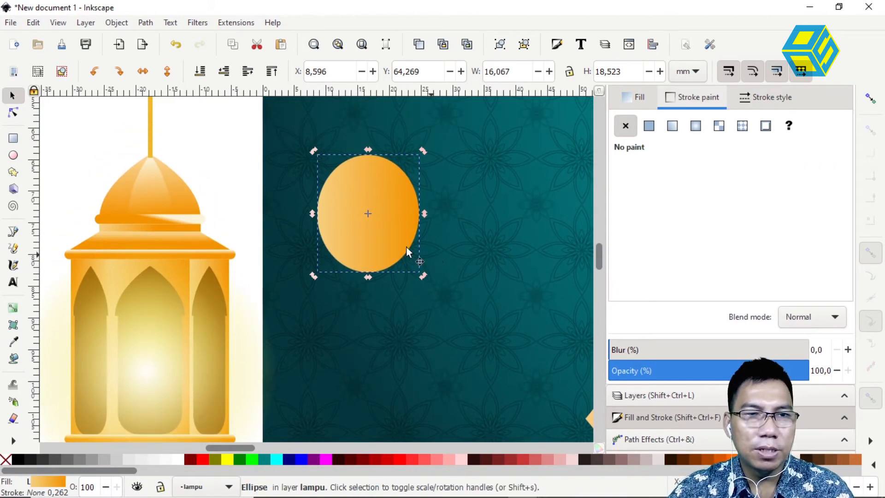
Convert the orange ellipse to a path and collapse its top node's handles so the shape ends in a pointed tip
{"action": "left_click", "coordinate": [170, 23]}
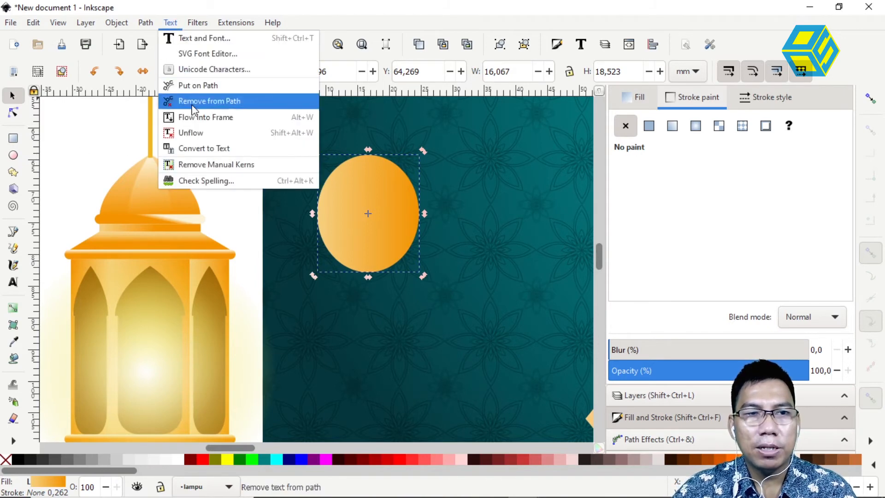
{"action": "left_click", "coordinate": [146, 23]}
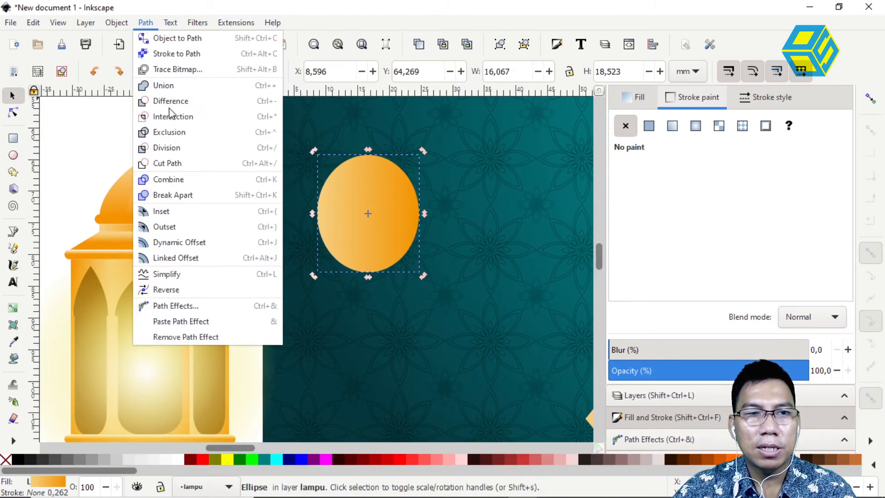
{"action": "left_click", "coordinate": [181, 180]}
{"action": "left_click", "coordinate": [13, 113]}
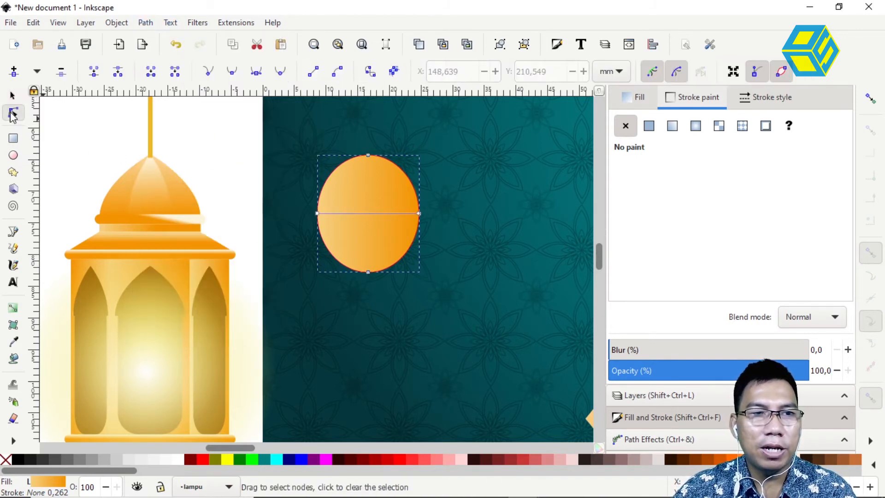
{"action": "left_click", "coordinate": [368, 156]}
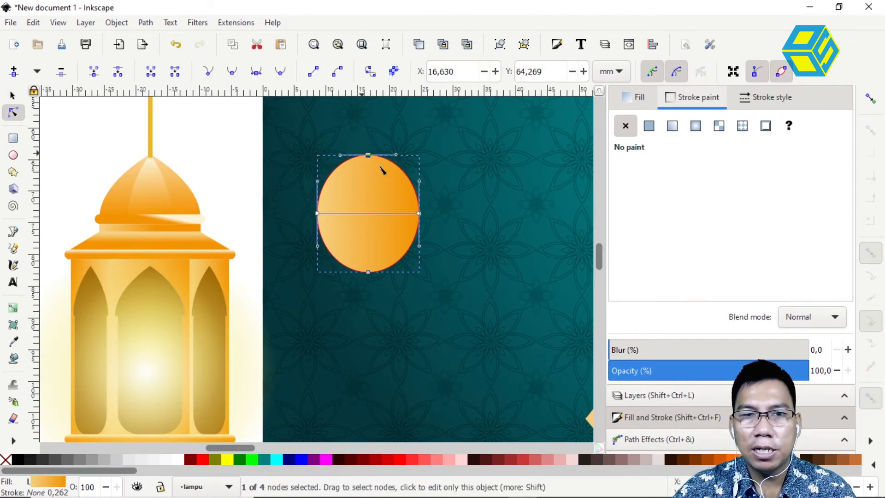
{"action": "left_click_drag", "start_coordinate": [396, 156], "coordinate": [369, 156]}
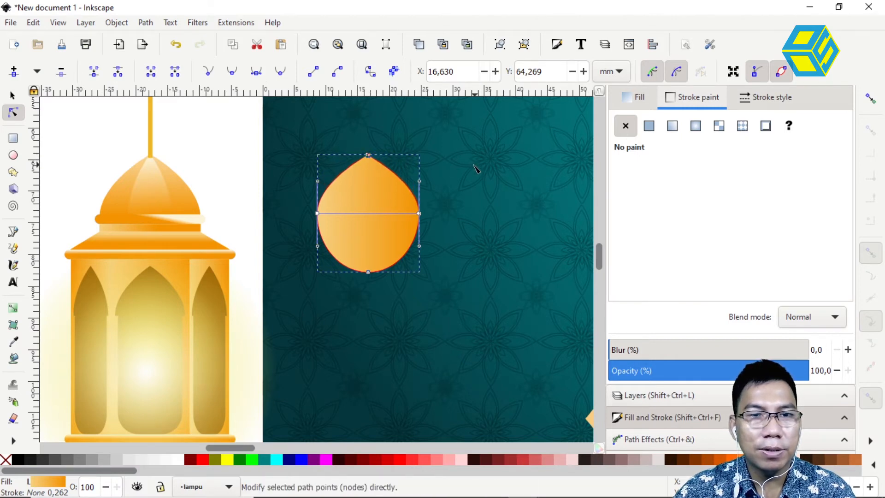
{"action": "left_click", "coordinate": [12, 96]}
{"action": "left_click", "coordinate": [284, 195]}
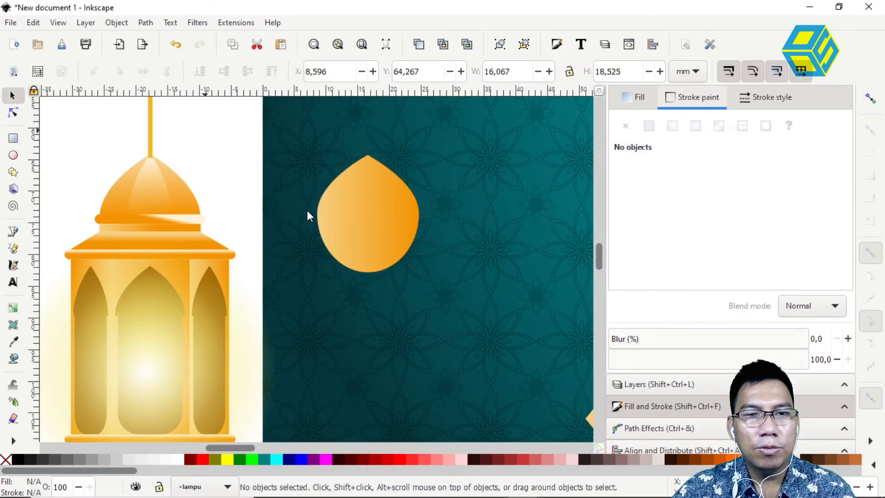
Cut away the pointed shape's lower half with a rectangle about 18.4 by 13.6 mm, using Difference to leave a dome
{"action": "left_click", "coordinate": [12, 143]}
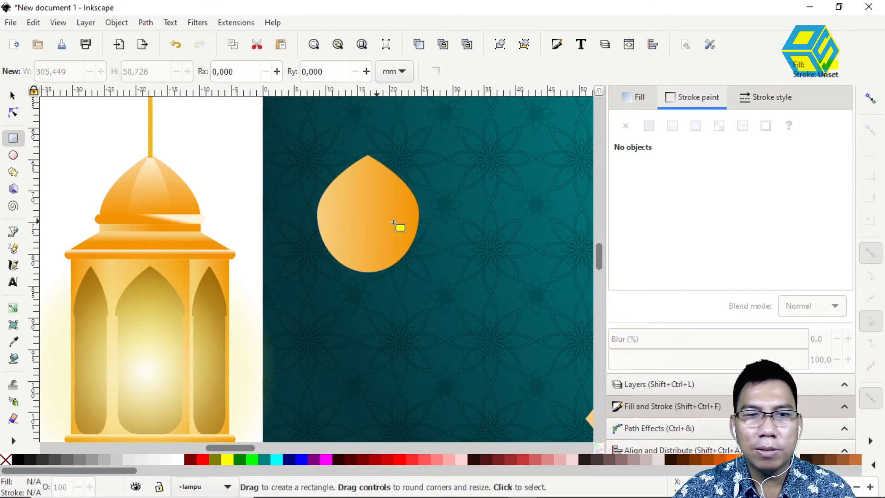
{"action": "left_click_drag", "start_coordinate": [427, 211], "coordinate": [310, 297]}
{"action": "left_click", "coordinate": [13, 95]}
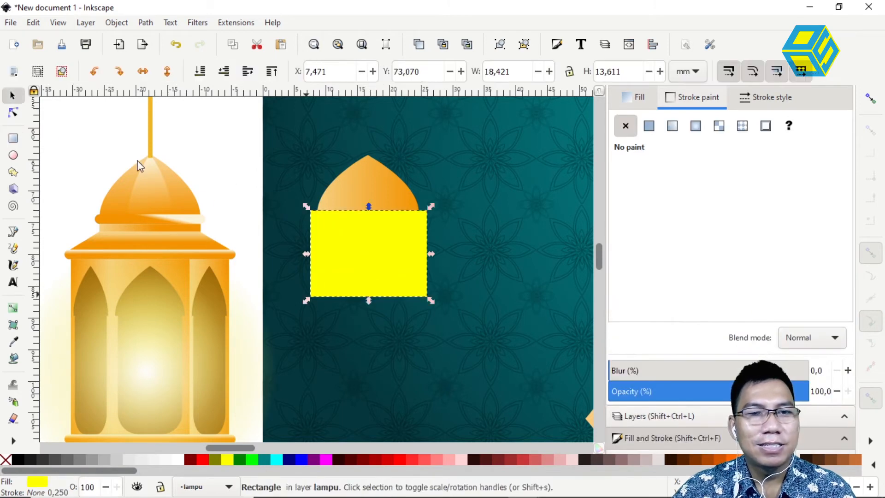
{"action": "left_click_drag", "start_coordinate": [366, 241], "coordinate": [366, 234]}
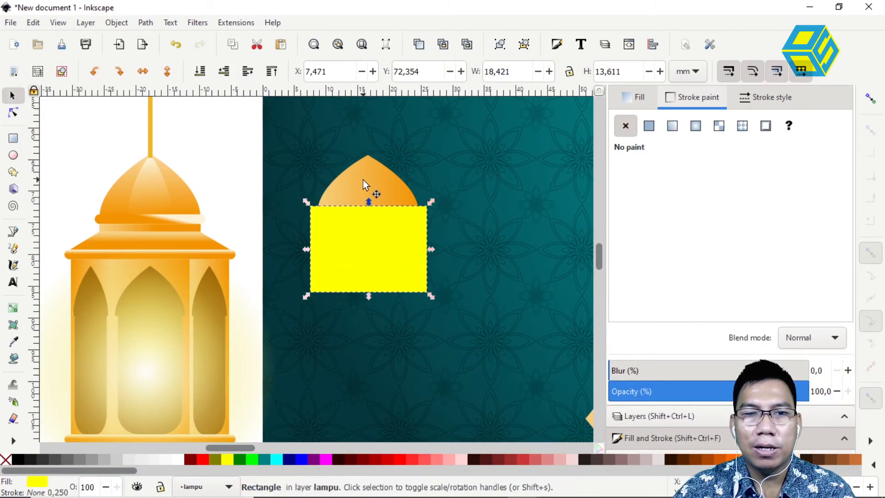
{"action": "left_click", "coordinate": [363, 178], "text": "shift"}
{"action": "left_click", "coordinate": [170, 22]}
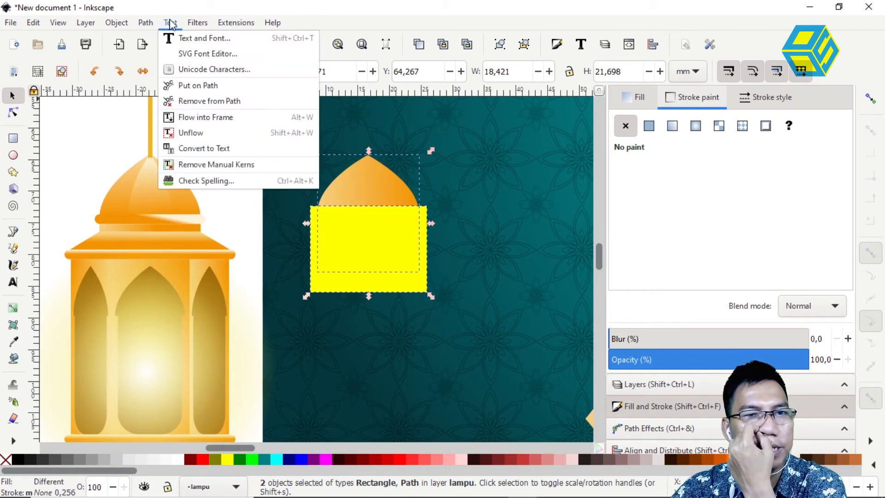
{"action": "left_click", "coordinate": [184, 102]}
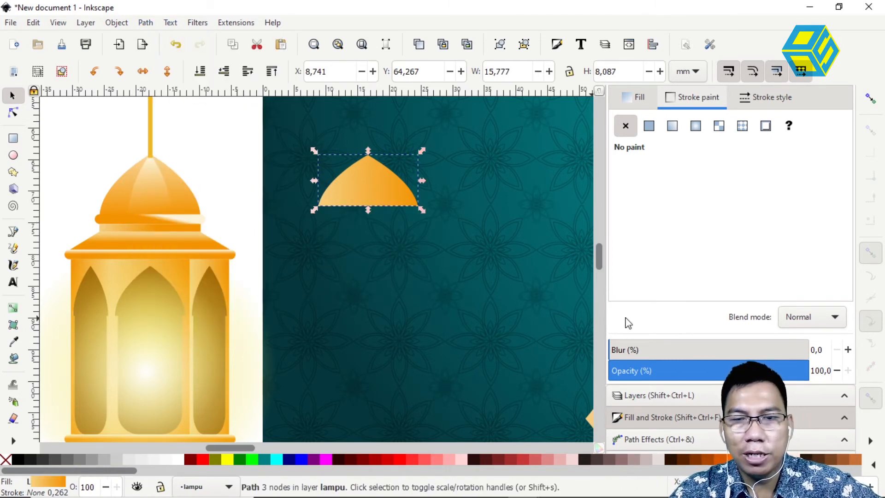
Redirect the dome's orange gradient vertically, from the light tip down to the darker lower part
{"action": "left_click", "coordinate": [637, 105]}
{"action": "left_click", "coordinate": [646, 287]}
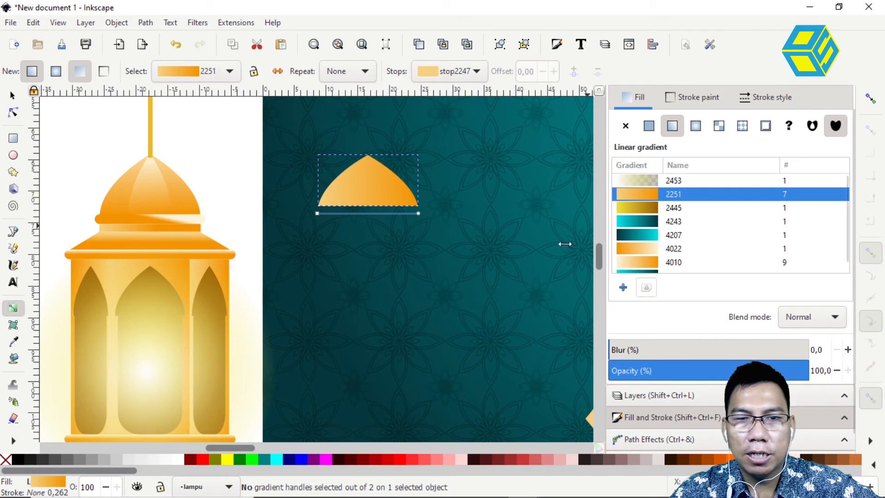
{"action": "left_click_drag", "start_coordinate": [368, 157], "coordinate": [369, 190]}
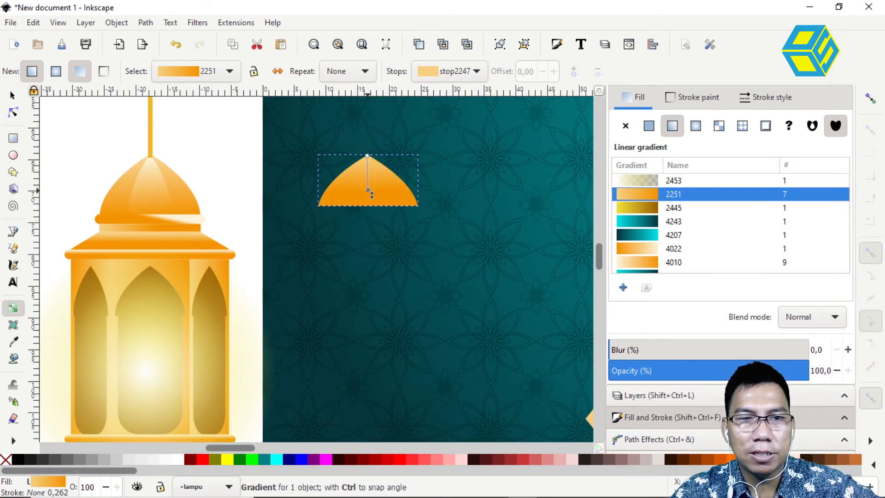
{"action": "left_click", "coordinate": [12, 96]}
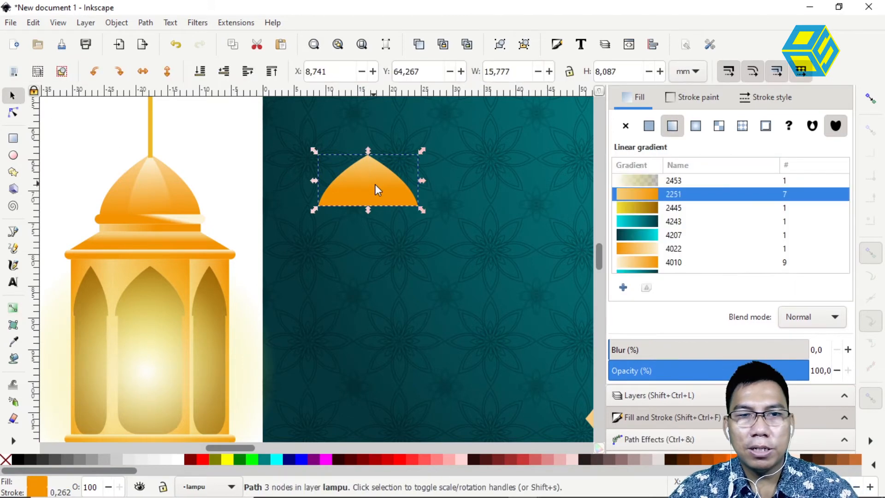
Duplicate the dome as a centred highlight panel about 6.8 mm wide, its gradient starting below the tip and ending at the base
{"action": "key", "text": "ctrl"}
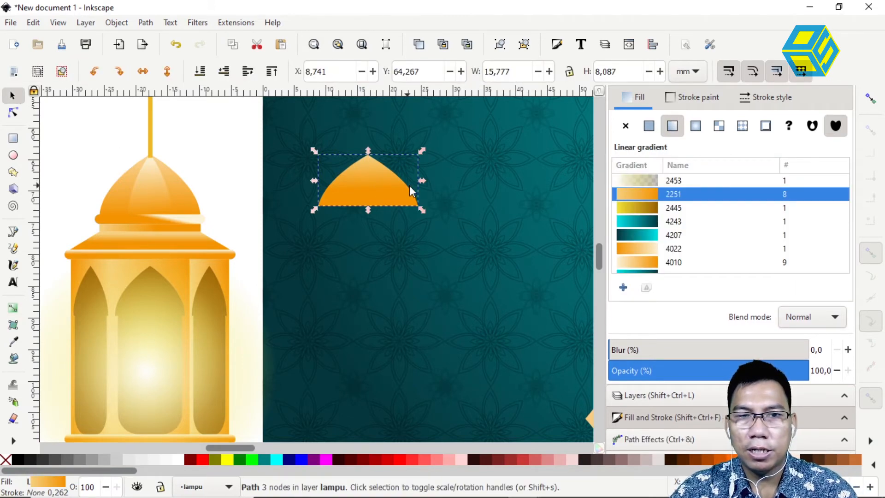
{"action": "left_click_drag", "start_coordinate": [422, 180], "coordinate": [398, 179]}
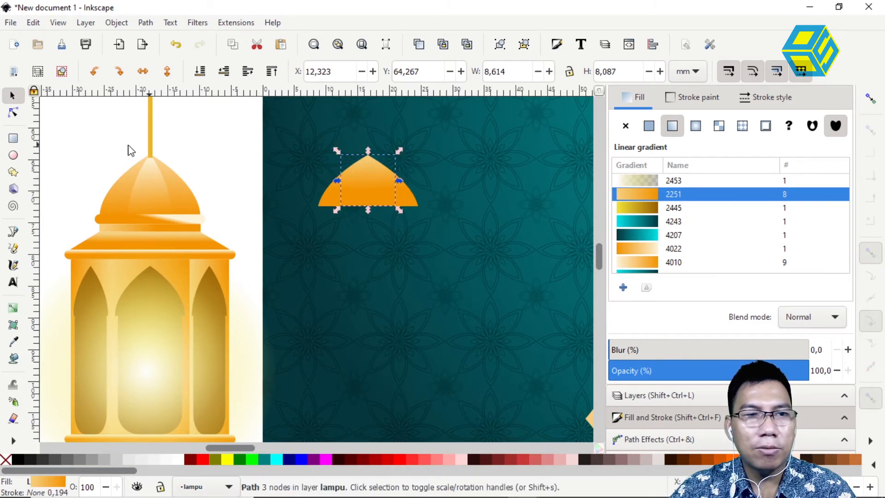
{"action": "left_click", "coordinate": [646, 287]}
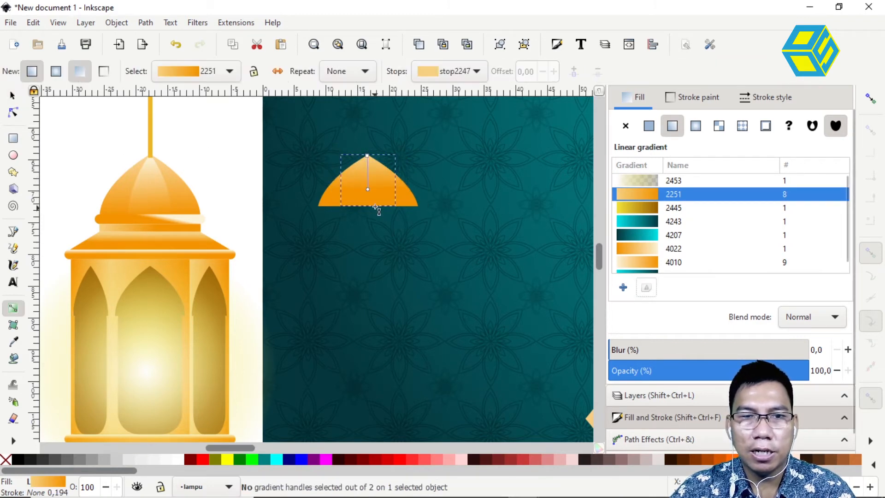
{"action": "left_click_drag", "start_coordinate": [368, 191], "coordinate": [367, 205]}
{"action": "left_click", "coordinate": [367, 157]}
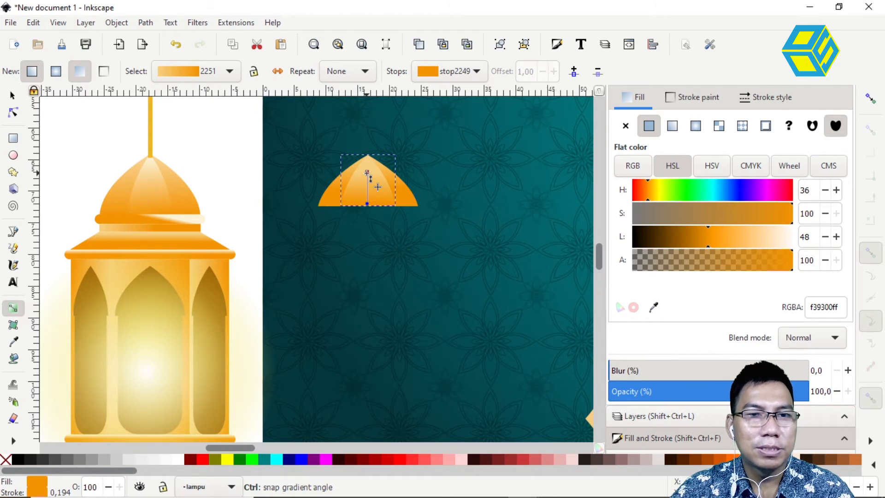
{"action": "left_click", "coordinate": [367, 172]}
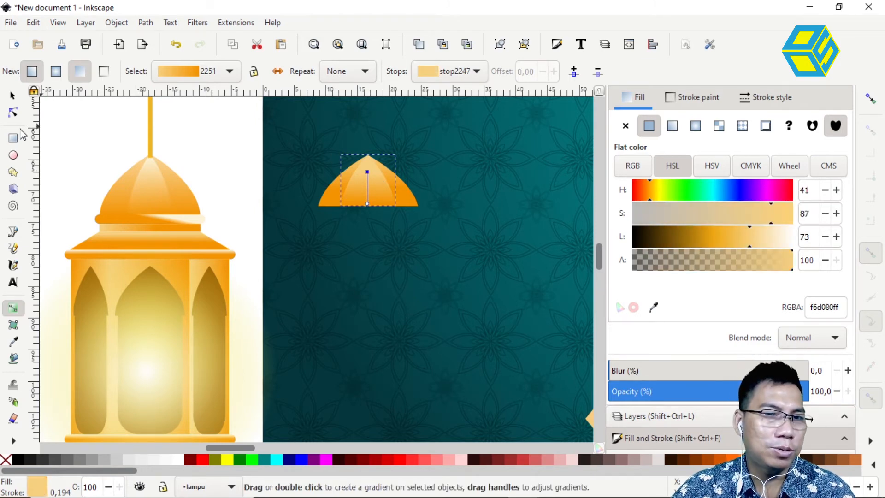
{"action": "left_click", "coordinate": [10, 95]}
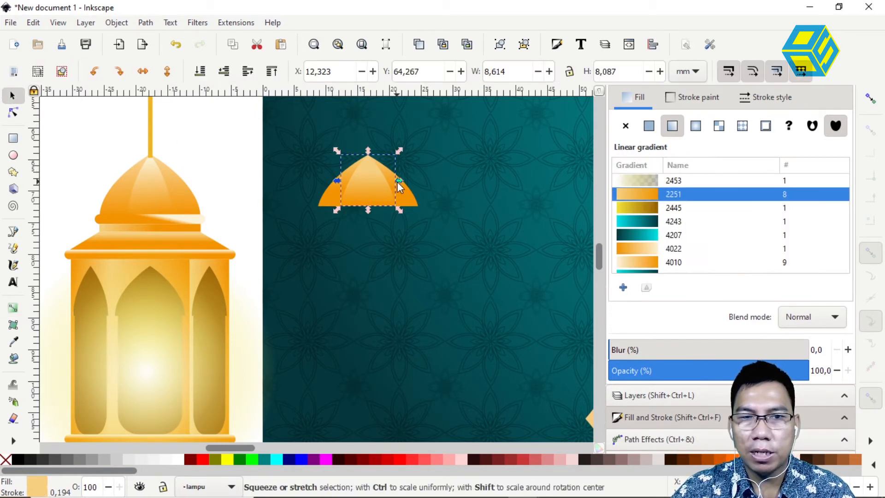
{"action": "left_click_drag", "start_coordinate": [394, 180], "coordinate": [392, 180]}
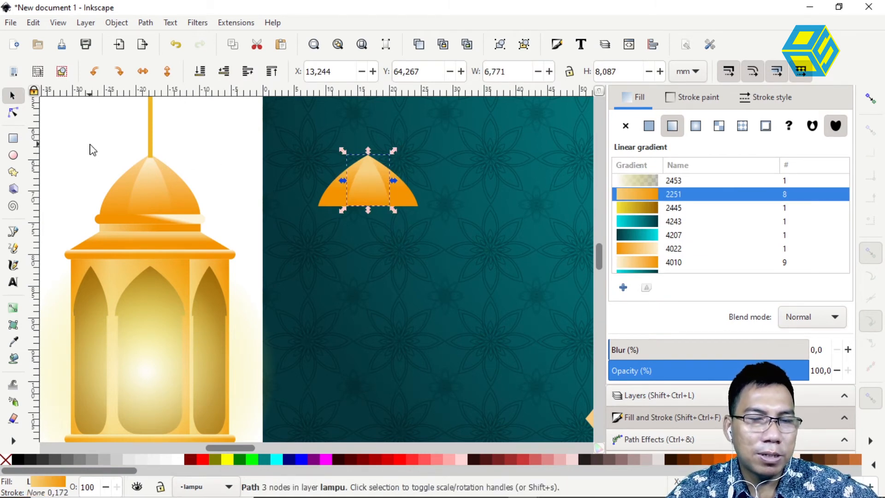
Draw a flat yellow rectangle about 17.6 by 2.3 mm along the dome's base
{"action": "key", "text": "plus"}
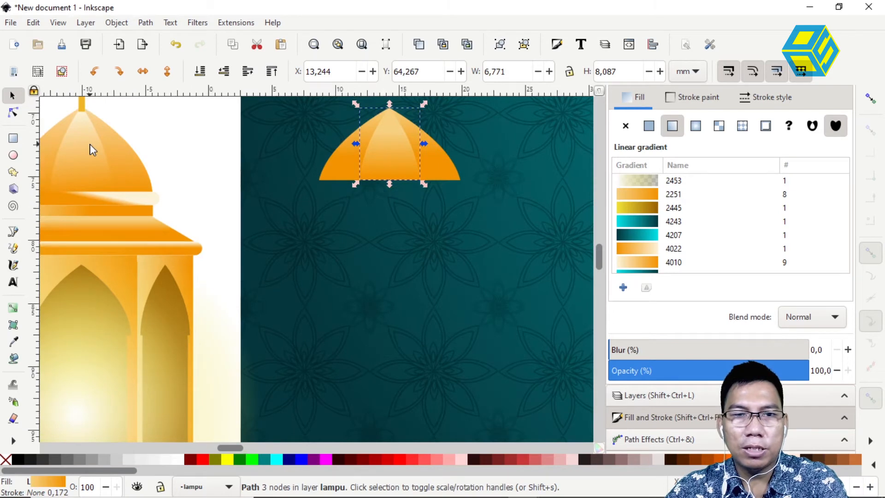
{"action": "key", "text": "plus"}
{"action": "left_click_drag", "start_coordinate": [289, 234], "coordinate": [424, 311]}
{"action": "key", "text": "minus"}
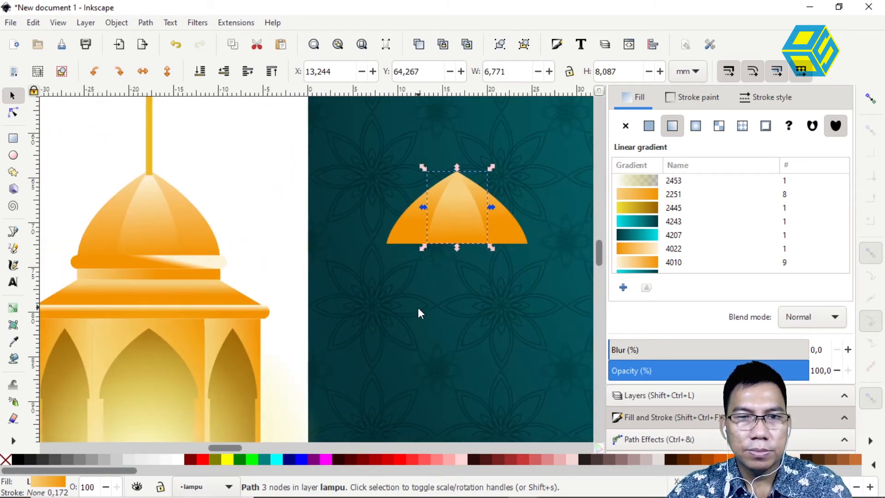
{"action": "left_click_drag", "start_coordinate": [412, 302], "coordinate": [404, 302]}
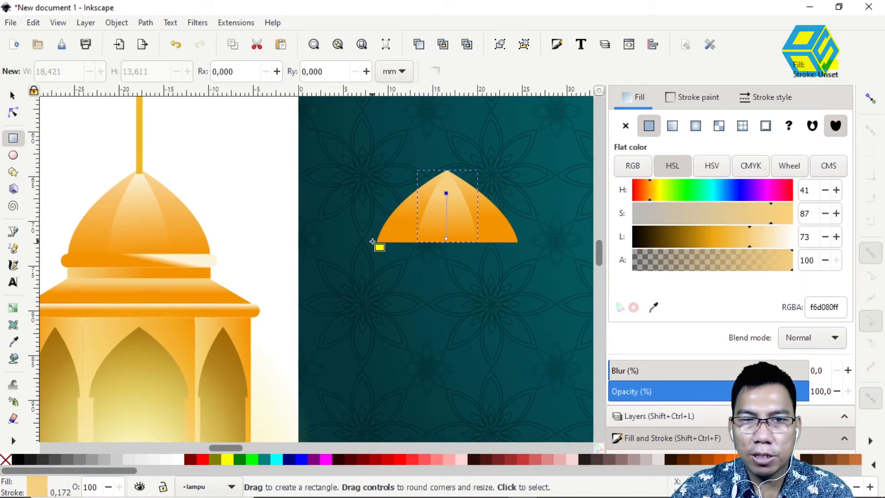
{"action": "left_click_drag", "start_coordinate": [373, 240], "coordinate": [529, 261]}
{"action": "left_click", "coordinate": [13, 95]}
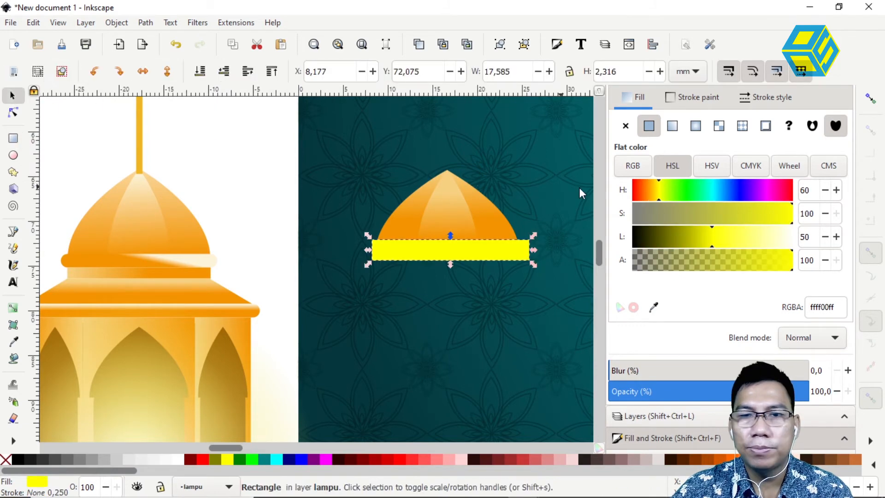
Center the dome, its highlight panel and the yellow band on a common vertical axis, and leave only the band selected
{"action": "left_click", "coordinate": [650, 416]}
{"action": "left_click_drag", "start_coordinate": [341, 165], "coordinate": [577, 315]}
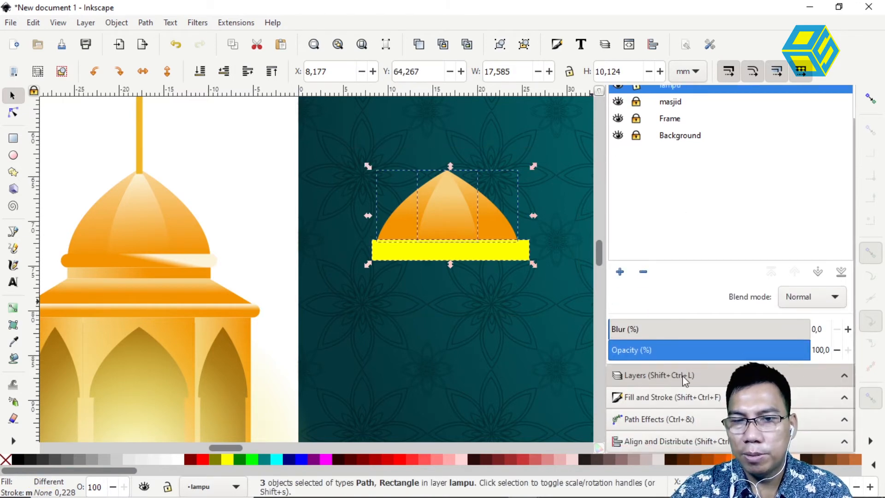
{"action": "left_click", "coordinate": [657, 440]}
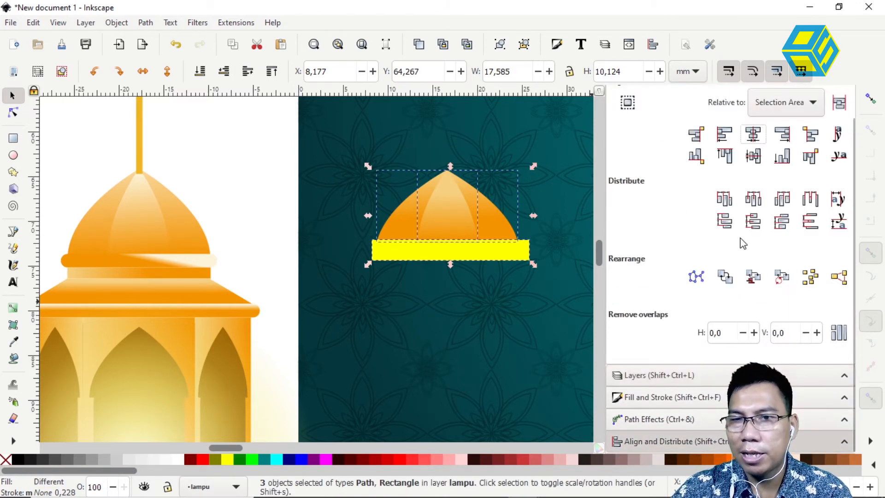
{"action": "left_click", "coordinate": [758, 138]}
{"action": "left_click", "coordinate": [529, 220]}
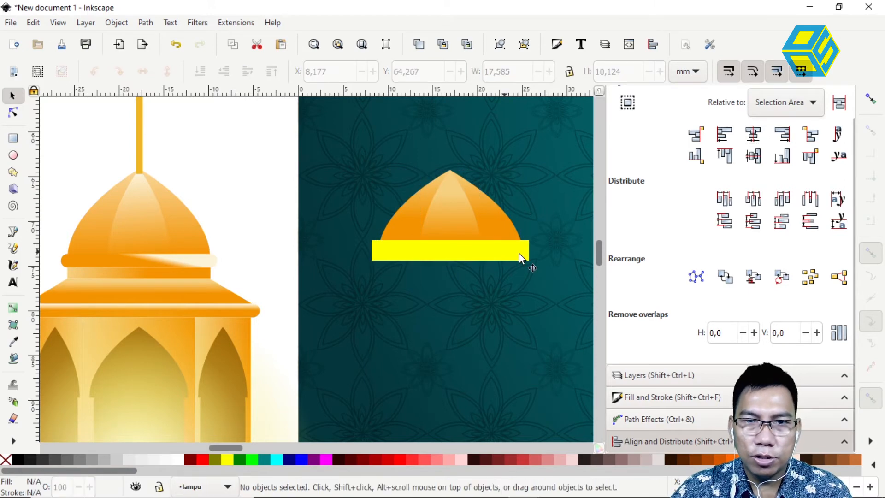
{"action": "left_click", "coordinate": [506, 256]}
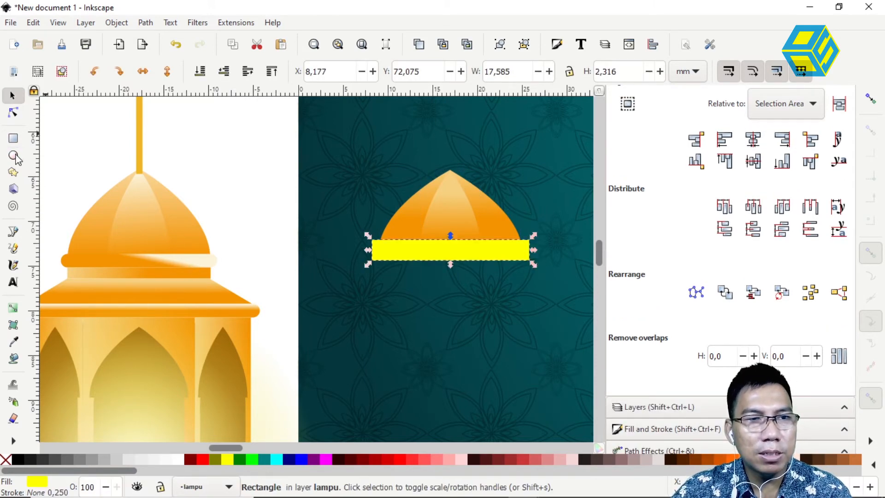
Fully round the ends of the yellow band under the dome and reduce its height to about 1.4 mm
{"action": "left_click", "coordinate": [13, 138]}
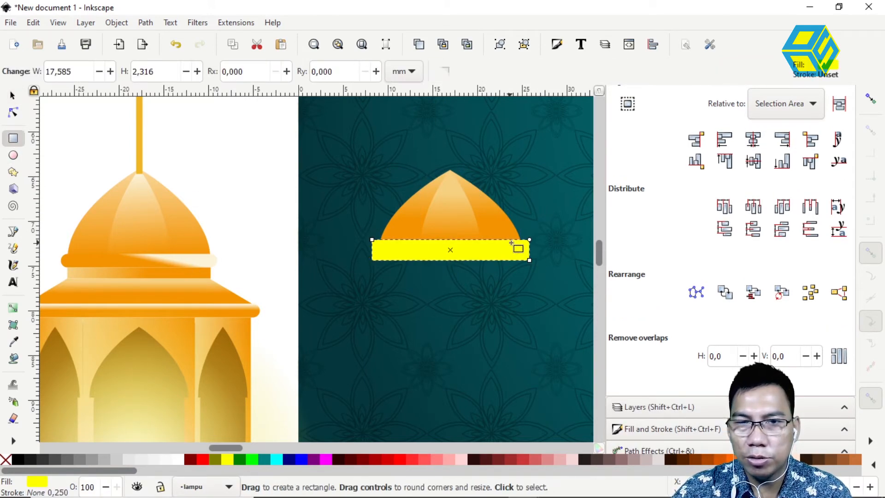
{"action": "left_click_drag", "start_coordinate": [529, 240], "coordinate": [507, 254]}
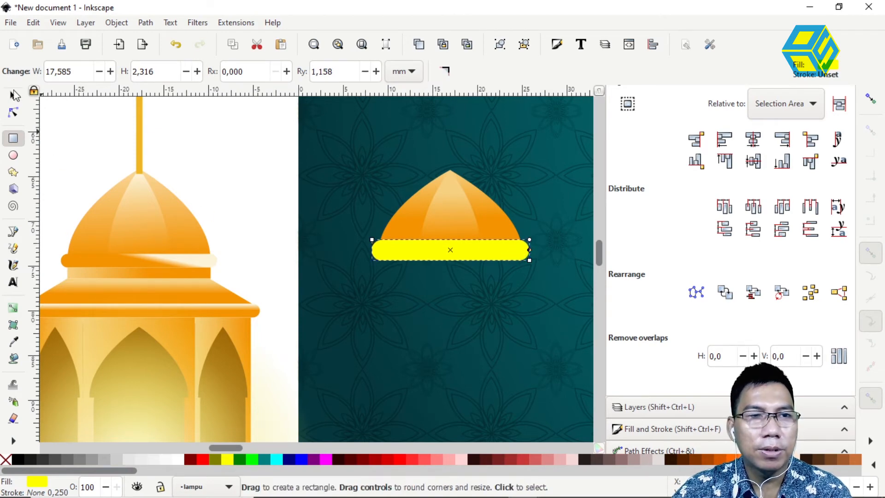
{"action": "left_click", "coordinate": [14, 95]}
{"action": "left_click_drag", "start_coordinate": [449, 264], "coordinate": [448, 254]}
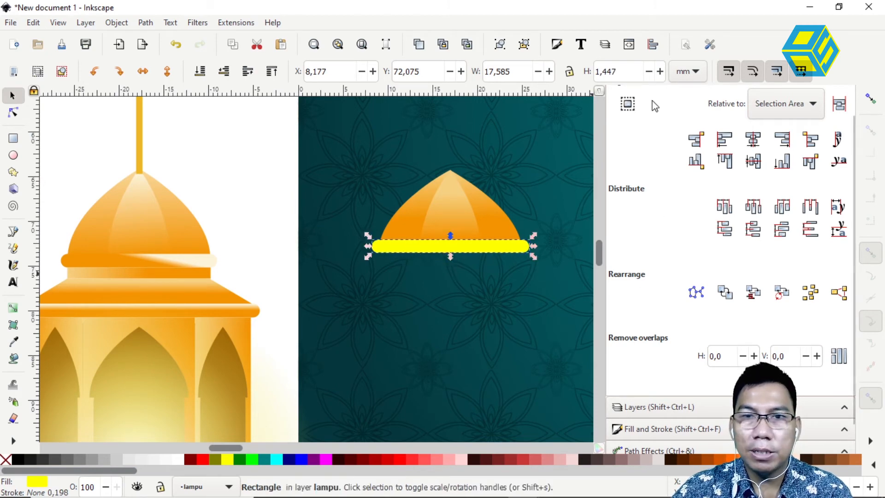
Fill the rounded band with the orange linear gradient 2251, running vertically from light at its upper edge to dark at its lower edge
{"action": "scroll", "coordinate": [656, 305], "scroll_direction": "down", "scroll_amount": 2}
{"action": "left_click", "coordinate": [647, 399]}
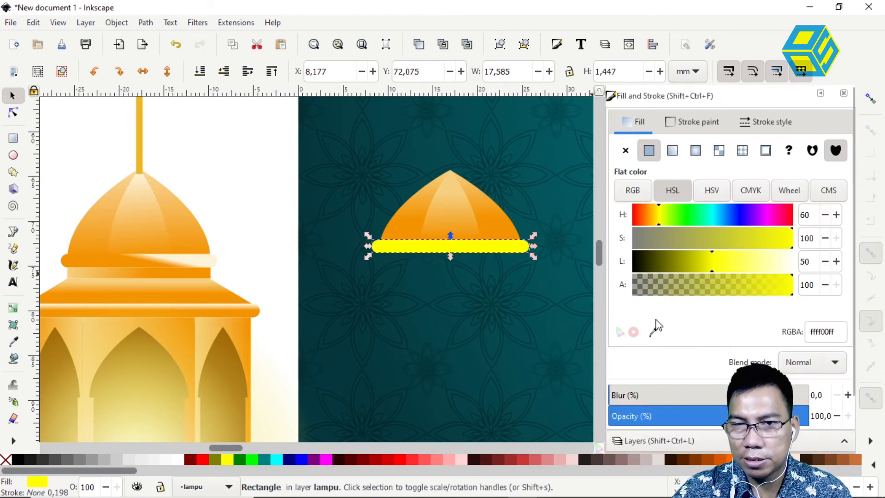
{"action": "left_click", "coordinate": [672, 151]}
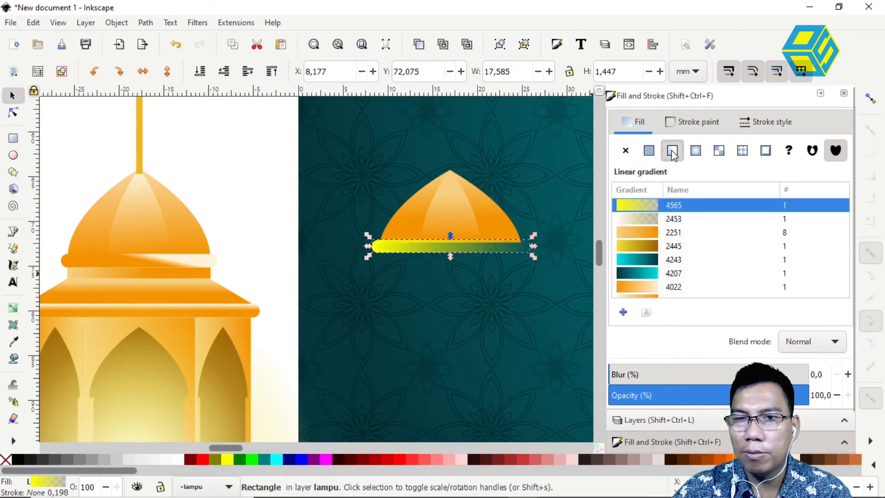
{"action": "left_click", "coordinate": [637, 233]}
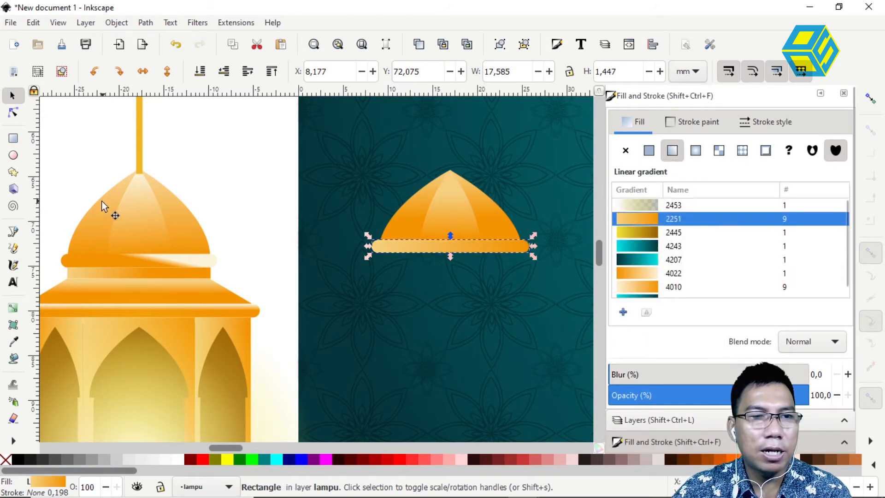
{"action": "left_click", "coordinate": [646, 312]}
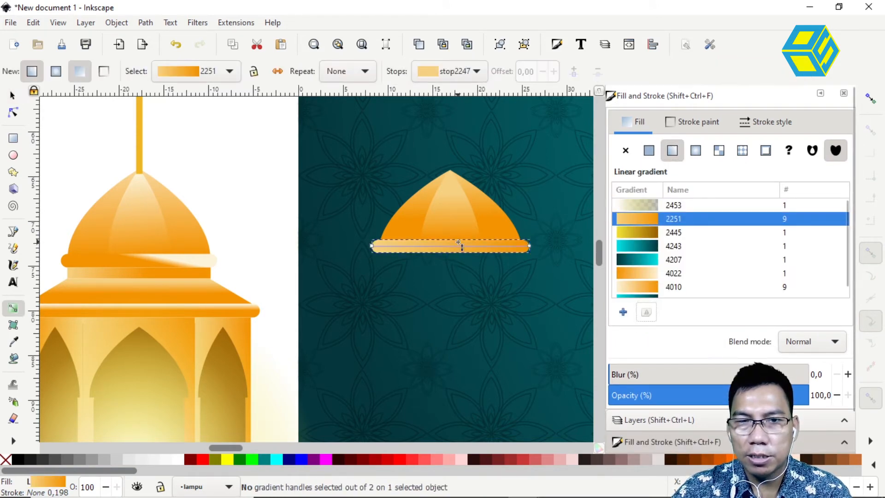
{"action": "left_click_drag", "start_coordinate": [455, 239], "coordinate": [456, 252]}
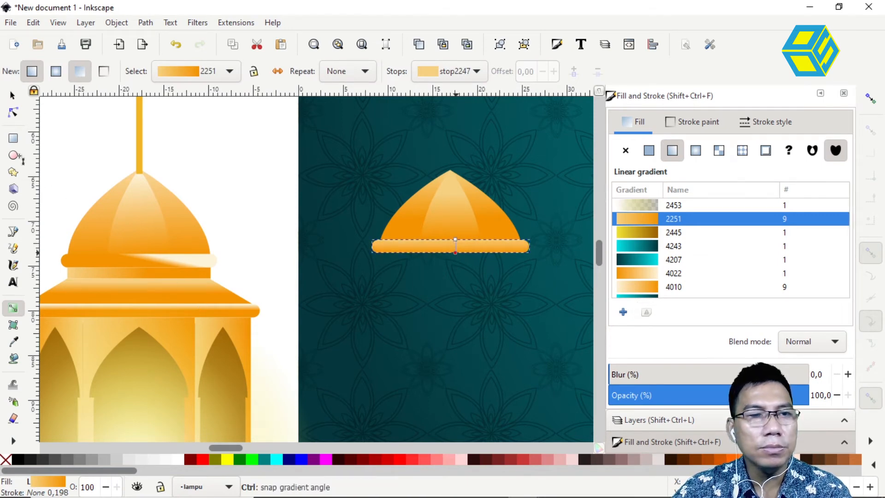
{"action": "key", "text": "s"}
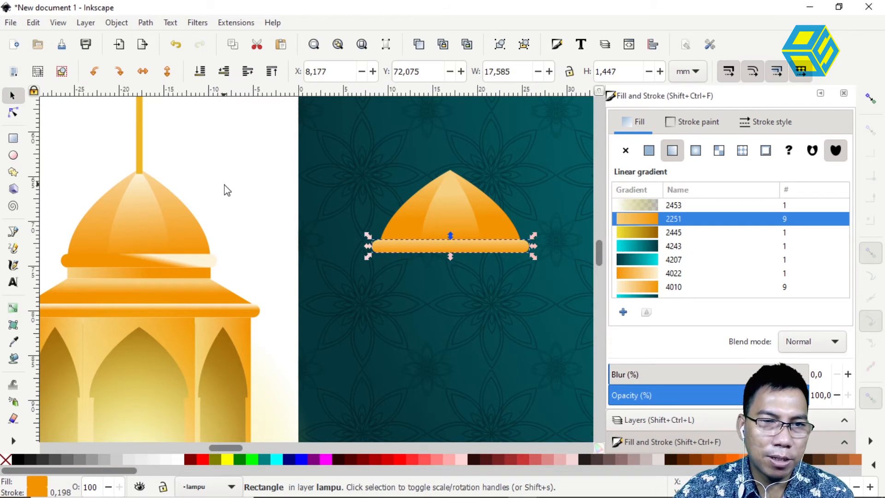
{"action": "left_click", "coordinate": [240, 253]}
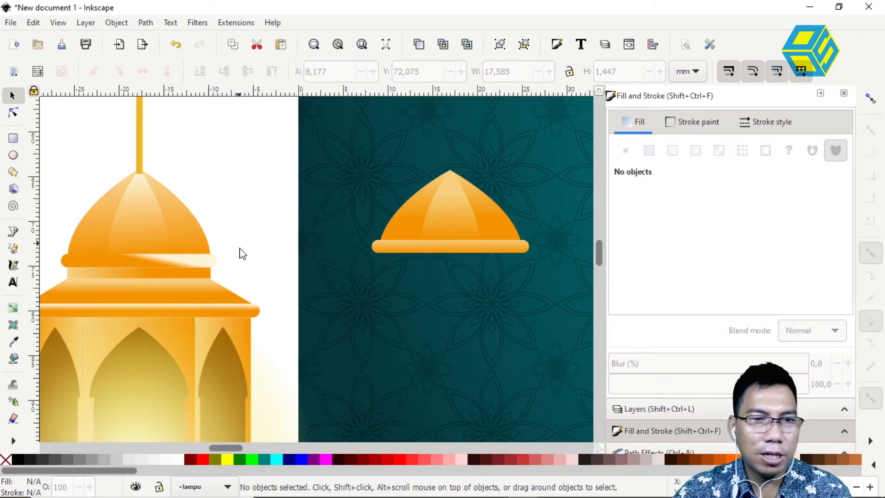
Duplicate the rounded band directly beneath itself, narrow the copy symmetrically to about 16.6 mm, and square off its corners
{"action": "left_click", "coordinate": [413, 245]}
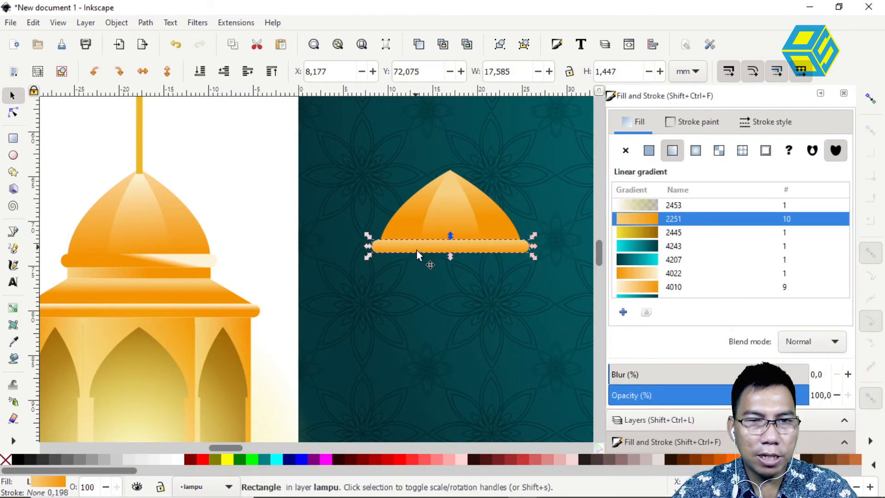
{"action": "key", "text": "ctrl+d"}
{"action": "left_click_drag", "start_coordinate": [419, 245], "coordinate": [421, 261]}
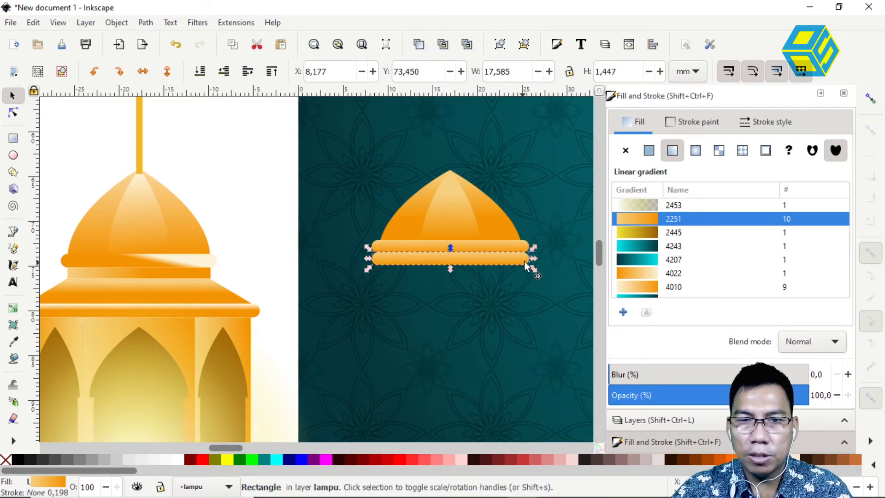
{"action": "left_click_drag", "start_coordinate": [531, 258], "coordinate": [526, 258]}
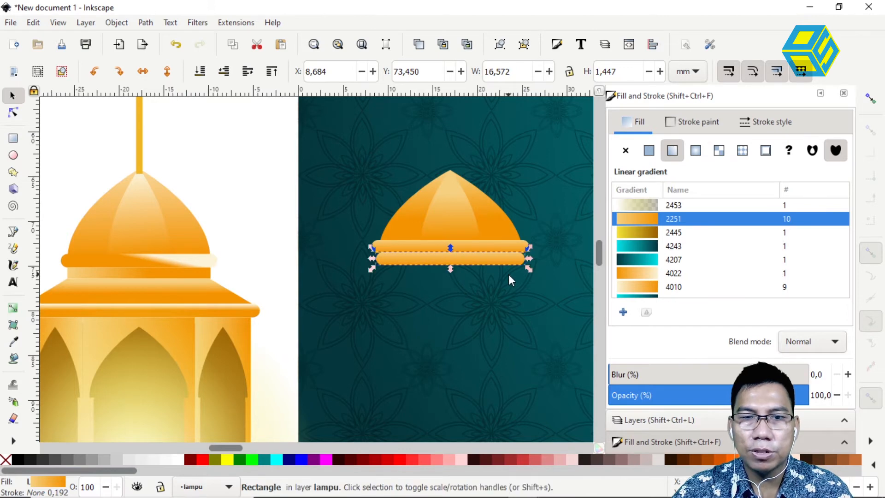
{"action": "left_click", "coordinate": [13, 112]}
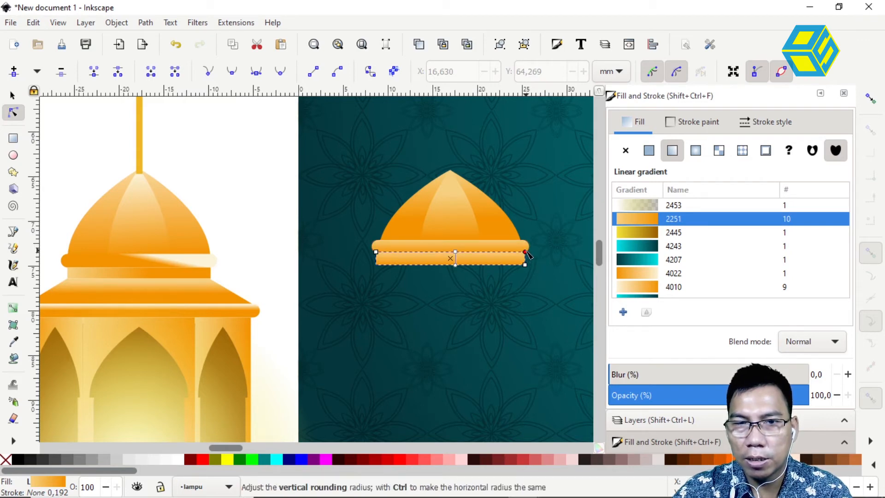
{"action": "left_click", "coordinate": [12, 95]}
{"action": "left_click", "coordinate": [368, 304]}
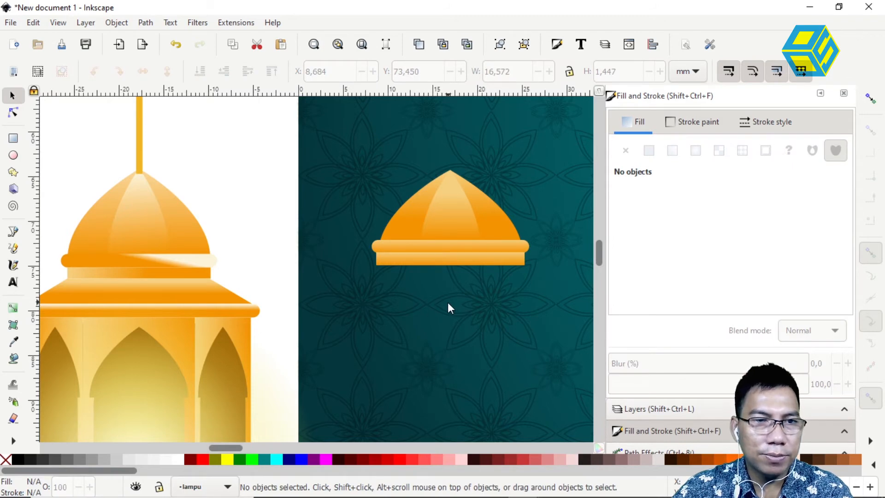
Redirect the square-cornered strip's gradient horizontally from light left to dark right, and reduce the strip's height to about 0.9 mm
{"action": "left_click", "coordinate": [451, 257]}
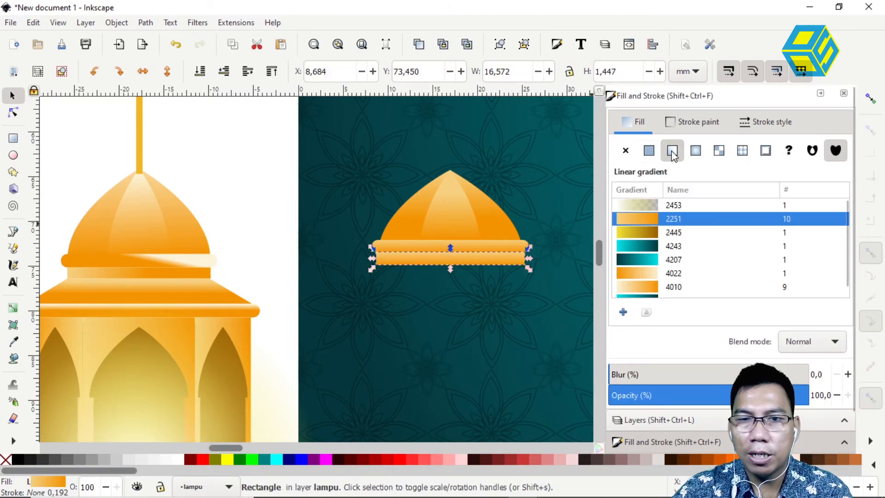
{"action": "left_click", "coordinate": [647, 313]}
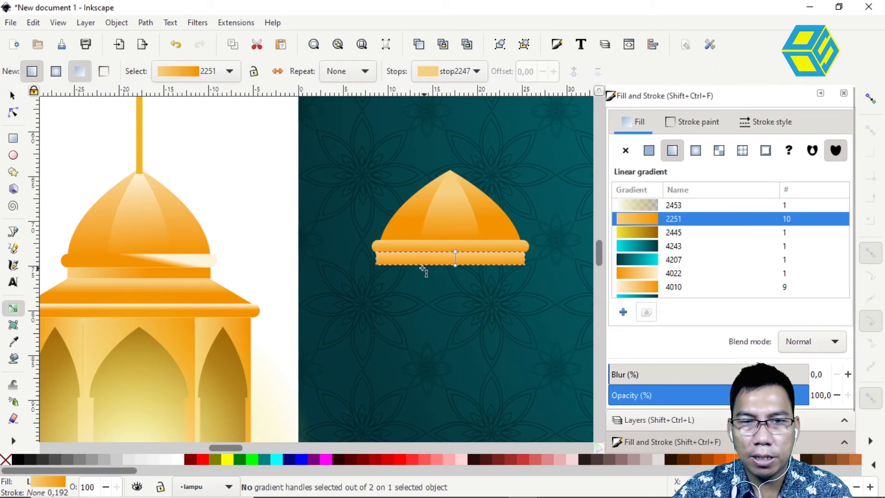
{"action": "left_click_drag", "start_coordinate": [377, 256], "coordinate": [525, 257]}
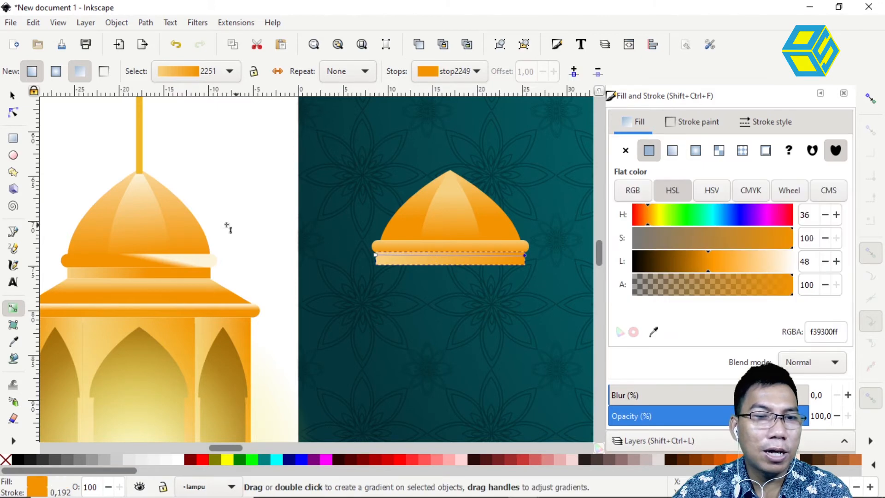
{"action": "left_click", "coordinate": [12, 95]}
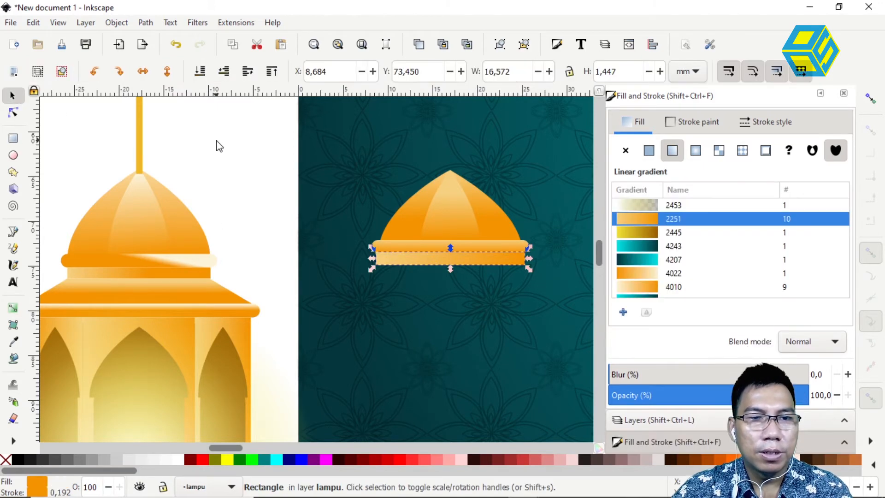
{"action": "left_click", "coordinate": [418, 273]}
{"action": "left_click", "coordinate": [445, 261]}
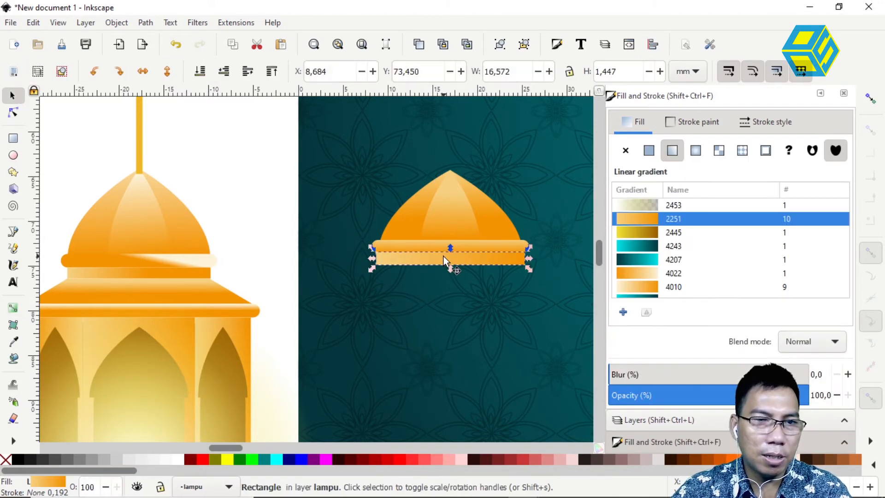
{"action": "left_click_drag", "start_coordinate": [449, 267], "coordinate": [447, 262]}
{"action": "left_click", "coordinate": [426, 273]}
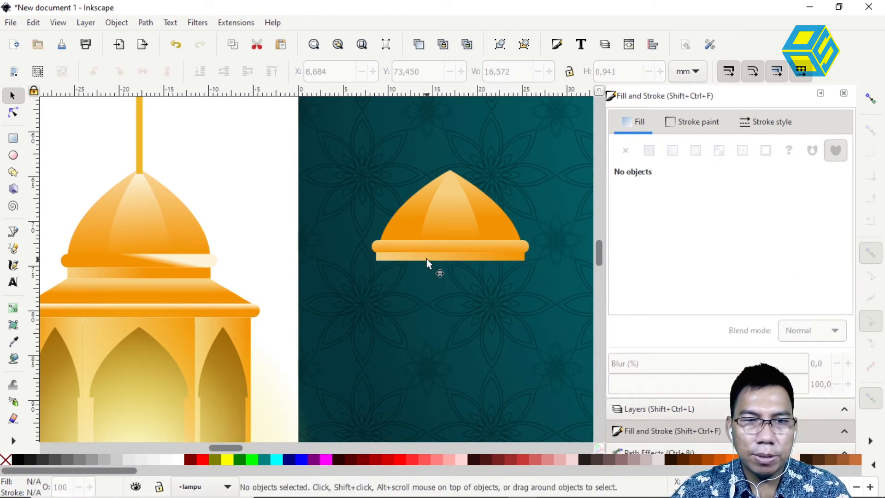
Duplicate the thin strip below itself and enlarge the copy to a centred block about 22.4 by 3.4 mm
{"action": "left_click", "coordinate": [427, 256]}
{"action": "key", "text": "ctrl+d"}
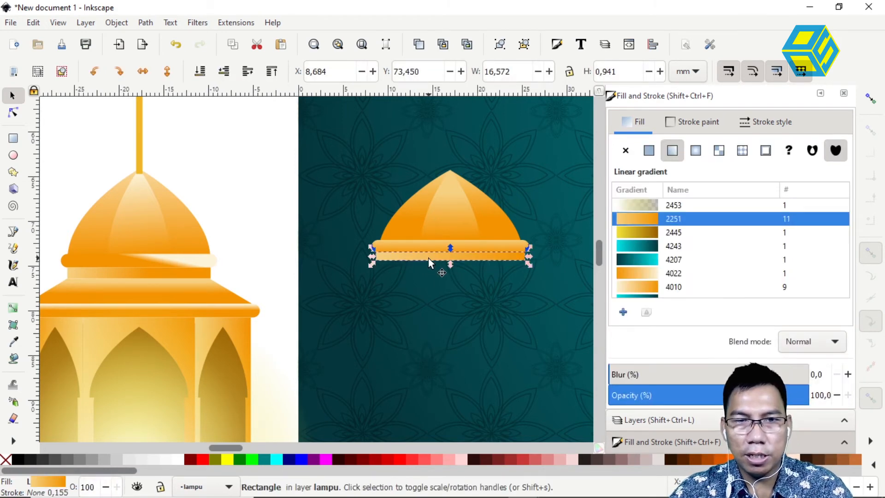
{"action": "left_click_drag", "start_coordinate": [428, 259], "coordinate": [453, 292]}
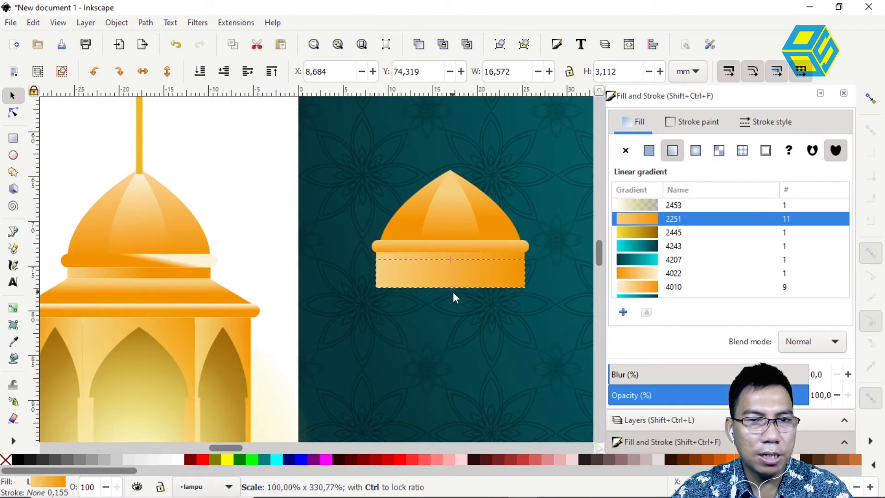
{"action": "left_click_drag", "start_coordinate": [452, 292], "coordinate": [452, 295]}
{"action": "left_click_drag", "start_coordinate": [526, 274], "coordinate": [552, 275]}
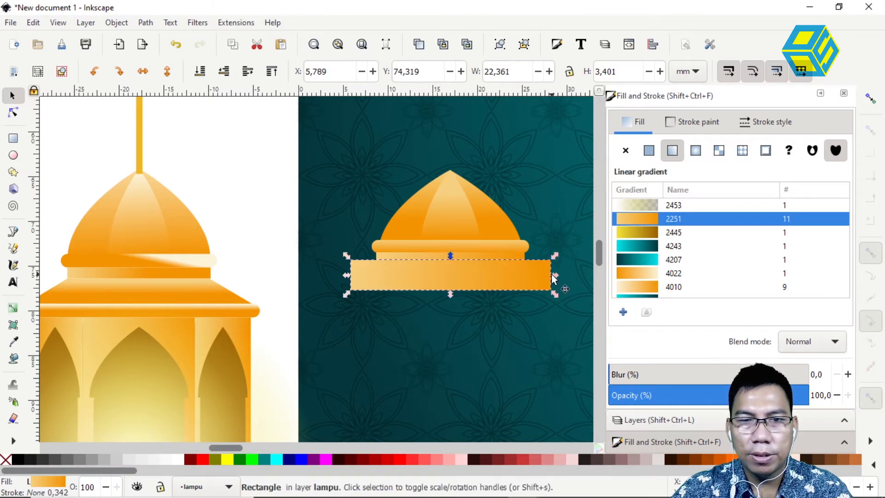
Reshape the wide block as a path into a trapezoid about 2.7 mm high, its upper corners meeting the thin strip's ends
{"action": "left_click", "coordinate": [146, 23]}
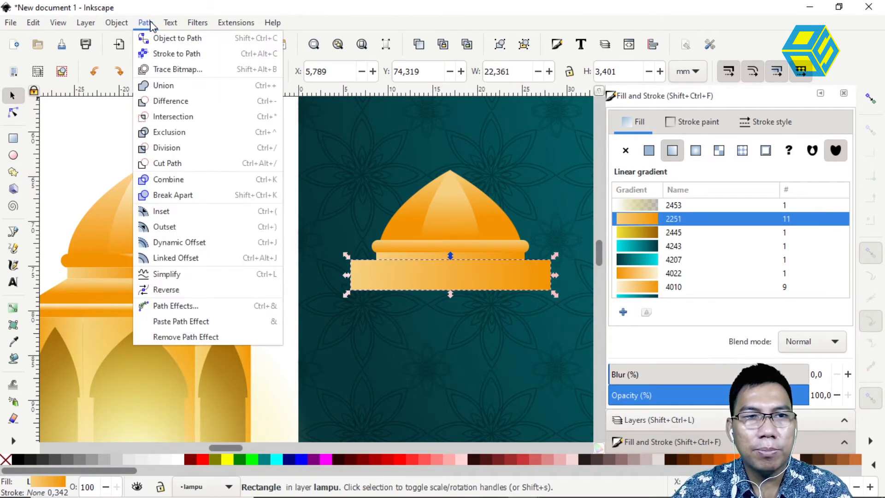
{"action": "left_click", "coordinate": [180, 179]}
{"action": "left_click", "coordinate": [13, 112]}
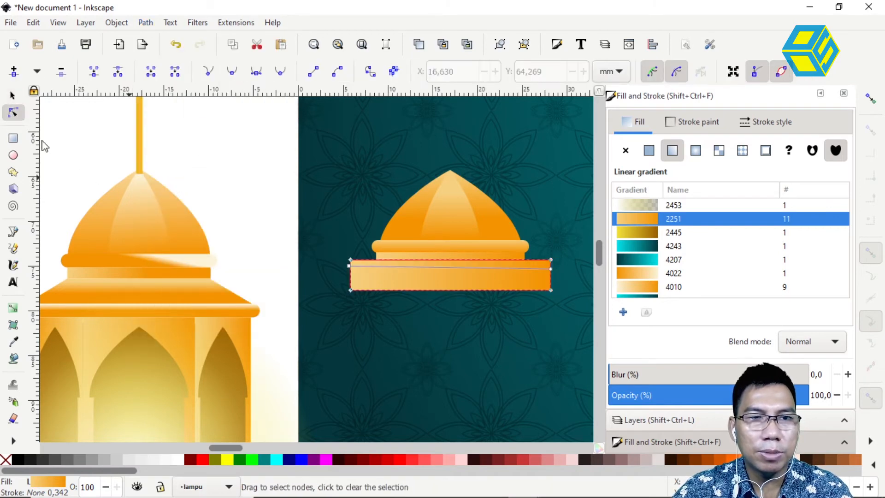
{"action": "left_click", "coordinate": [551, 261]}
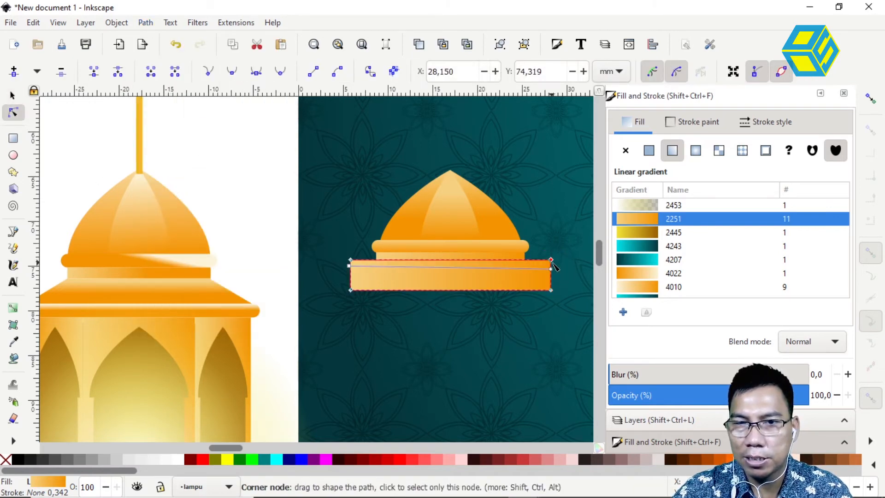
{"action": "left_click_drag", "start_coordinate": [551, 260], "coordinate": [529, 266]}
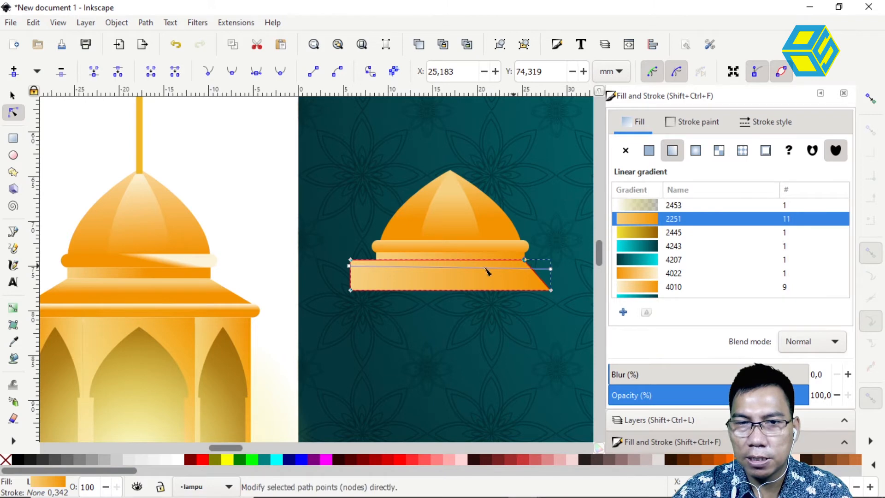
{"action": "left_click", "coordinate": [350, 261]}
{"action": "left_click_drag", "start_coordinate": [351, 261], "coordinate": [377, 260]}
{"action": "left_click", "coordinate": [13, 95]}
{"action": "left_click", "coordinate": [202, 169]}
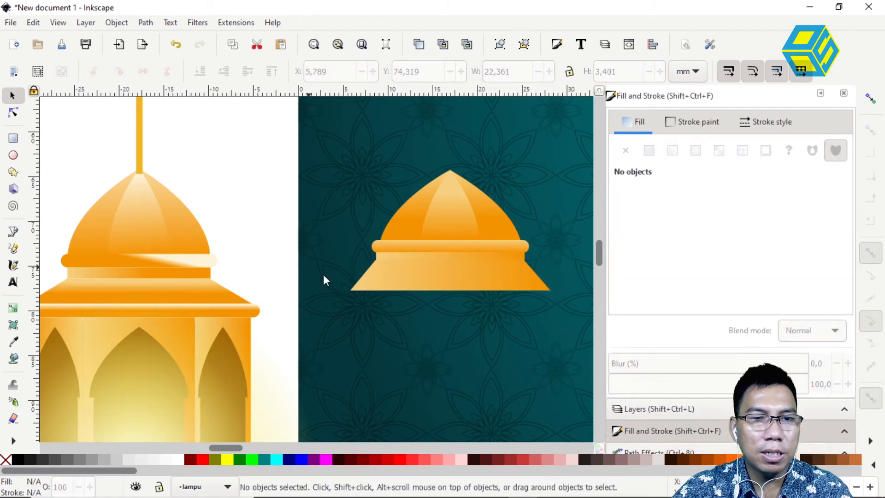
{"action": "left_click", "coordinate": [395, 280]}
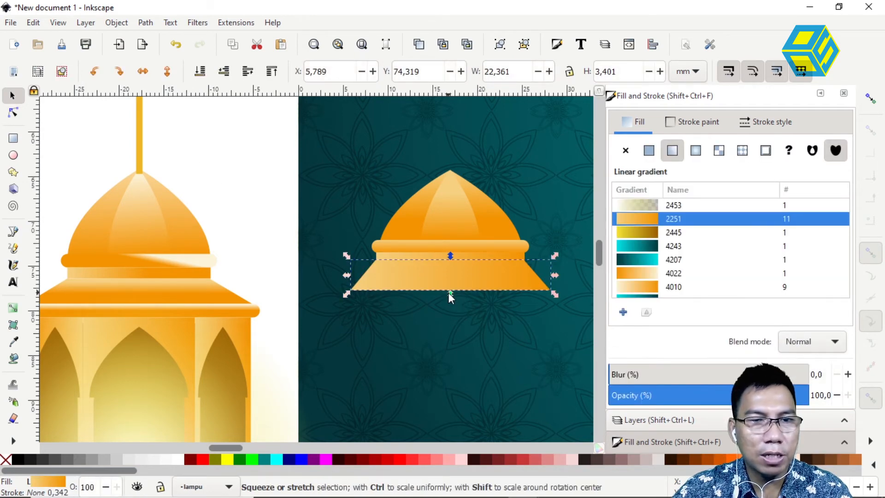
{"action": "left_click_drag", "start_coordinate": [449, 293], "coordinate": [449, 287]}
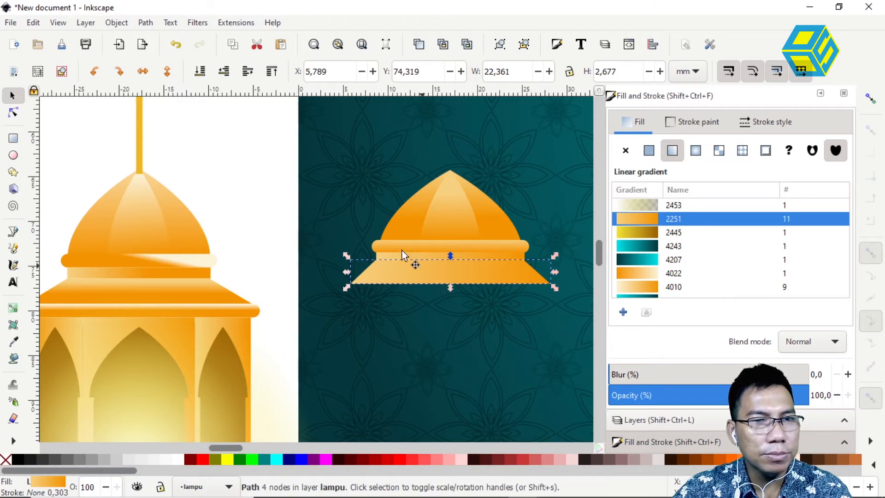
Select all five parts of the lantern cap and move them down together to Y 65.325 mm
{"action": "left_click_drag", "start_coordinate": [263, 143], "coordinate": [572, 322]}
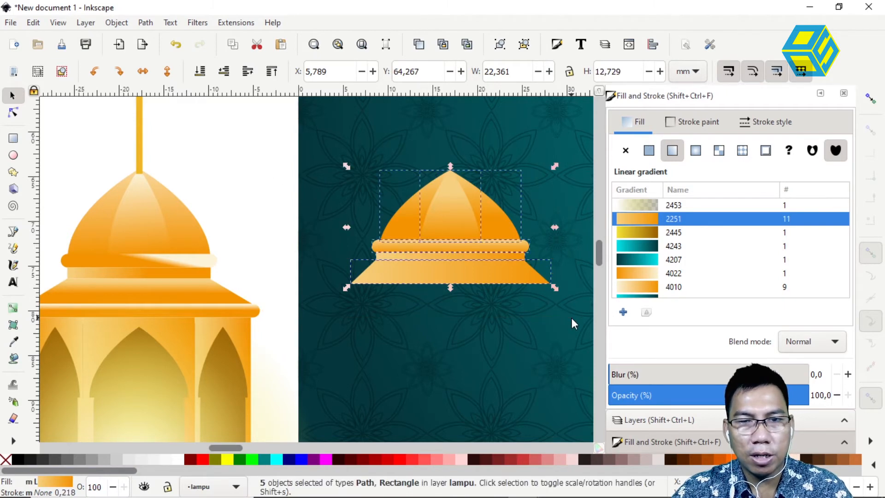
{"action": "key", "text": "Down"}
{"action": "key", "text": "Down"}
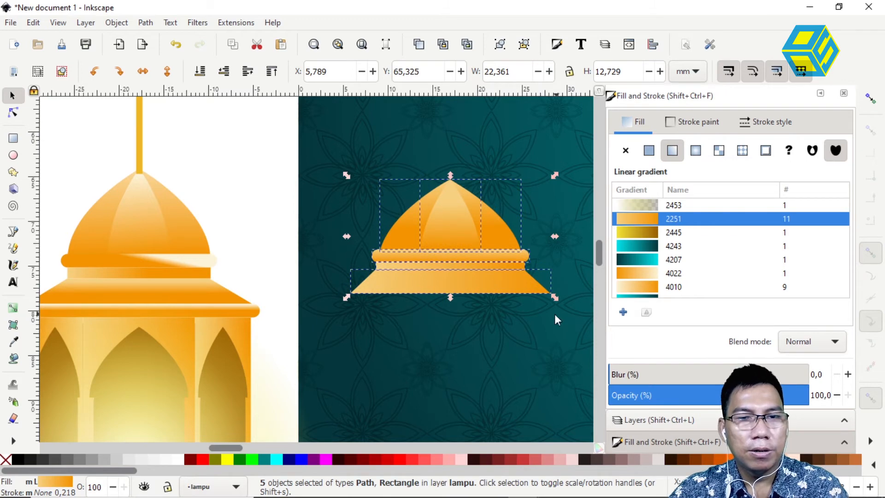
{"action": "scroll", "coordinate": [346, 305], "scroll_direction": "down", "scroll_amount": 5}
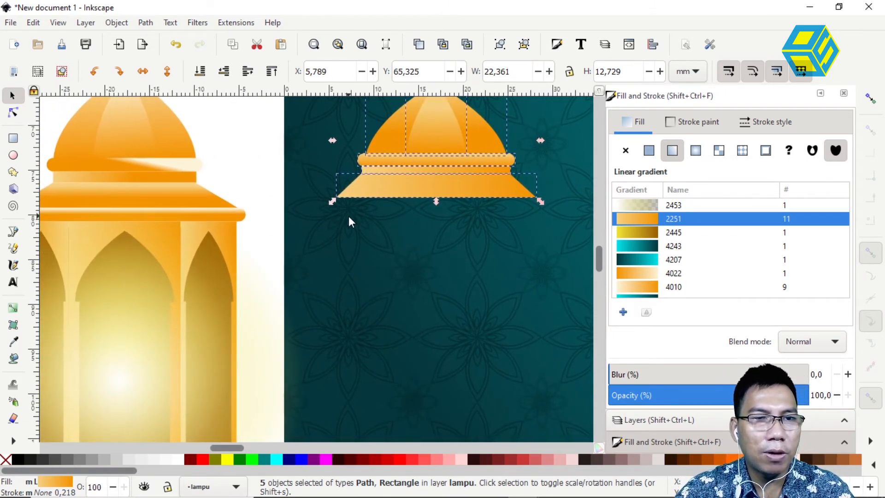
{"action": "left_click", "coordinate": [447, 187]}
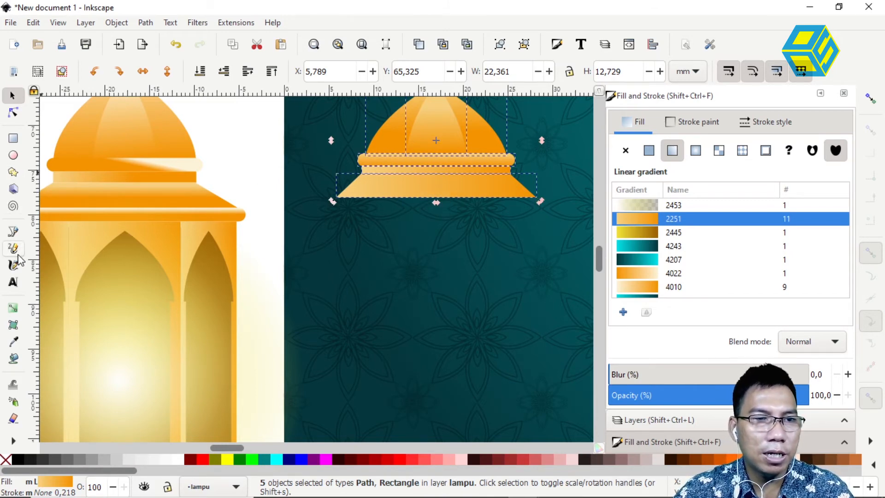
{"action": "left_click", "coordinate": [646, 313]}
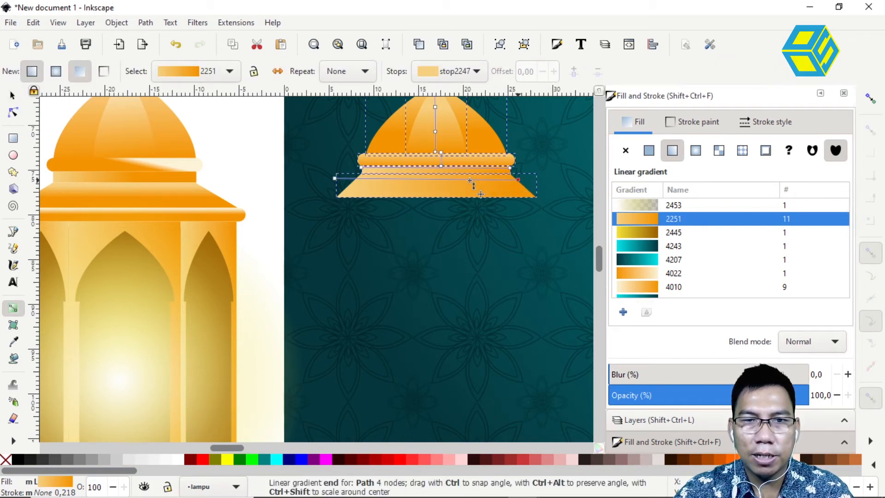
{"action": "left_click_drag", "start_coordinate": [518, 179], "coordinate": [457, 180]}
{"action": "key", "text": "ctrl+z"}
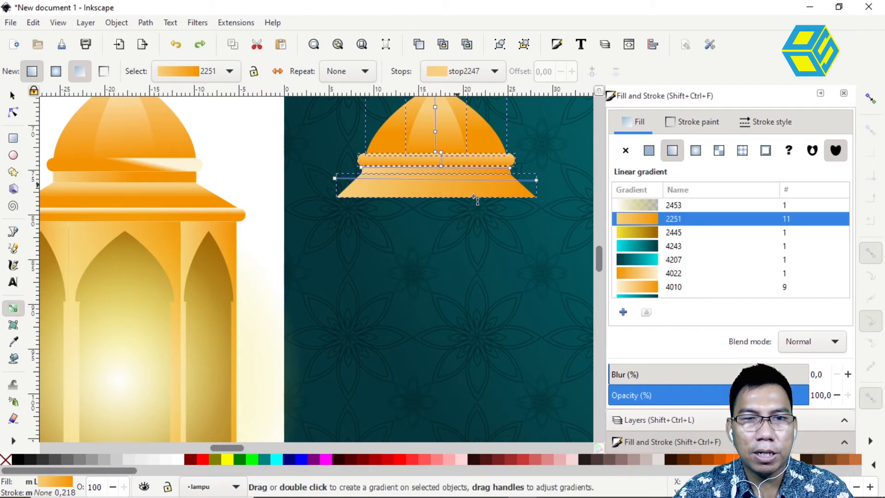
Select only the flared trapezoid roof and shorten its linear gradient so the dark orange end sits slightly right of its centre
{"action": "left_click", "coordinate": [19, 101]}
{"action": "left_click", "coordinate": [436, 199]}
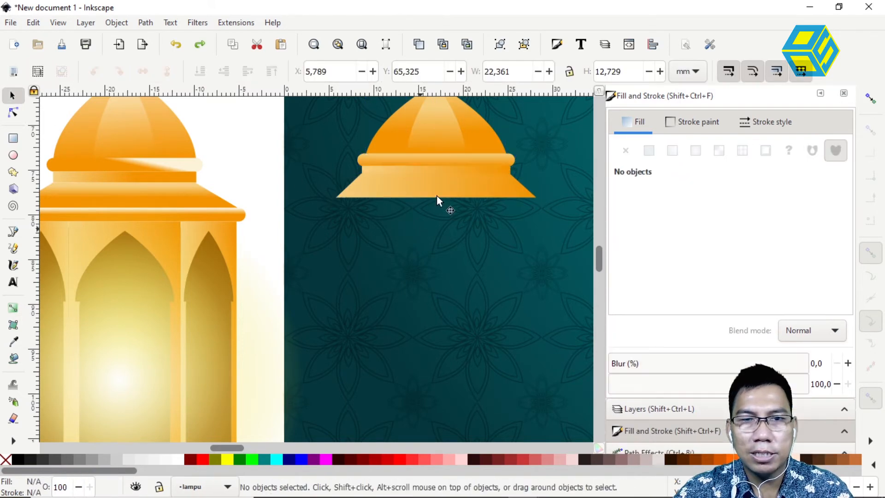
{"action": "left_click", "coordinate": [438, 183]}
{"action": "key", "text": "g"}
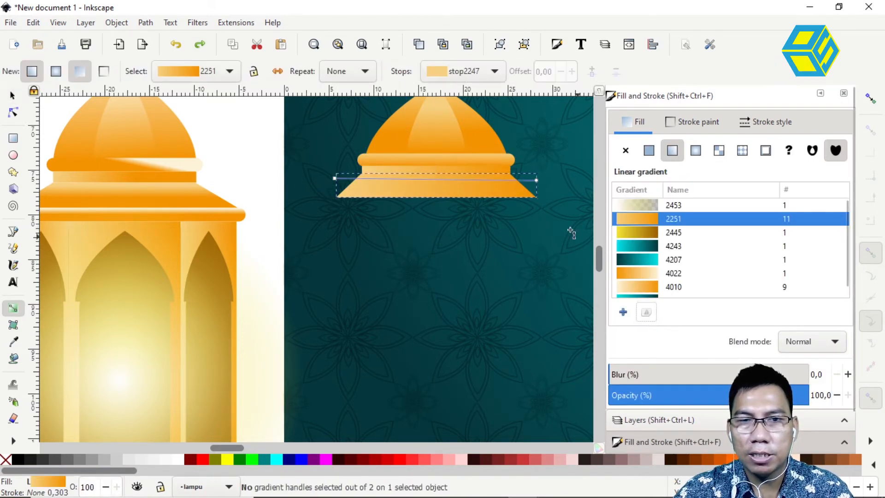
{"action": "left_click_drag", "start_coordinate": [535, 180], "coordinate": [453, 178]}
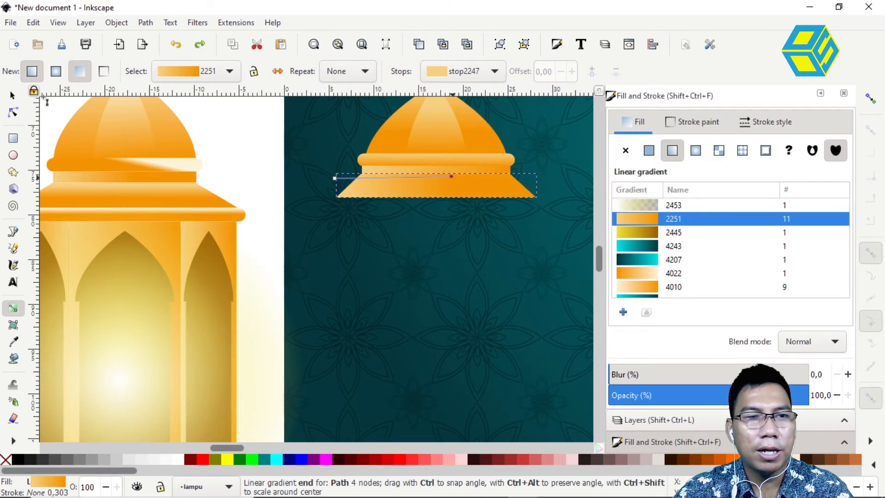
{"action": "left_click", "coordinate": [12, 96]}
{"action": "left_click", "coordinate": [235, 145]}
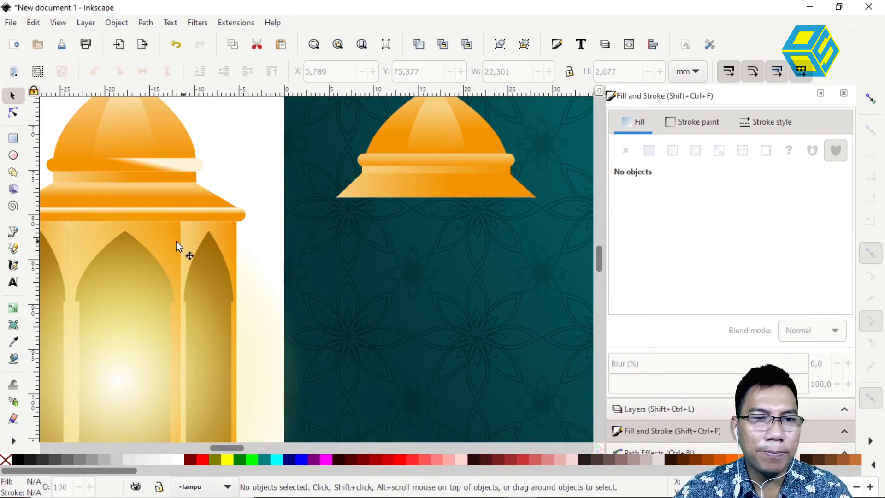
Begin a new rectangle below the lantern cap's trapezoid roof
{"action": "left_click_drag", "start_coordinate": [437, 243], "coordinate": [449, 206]}
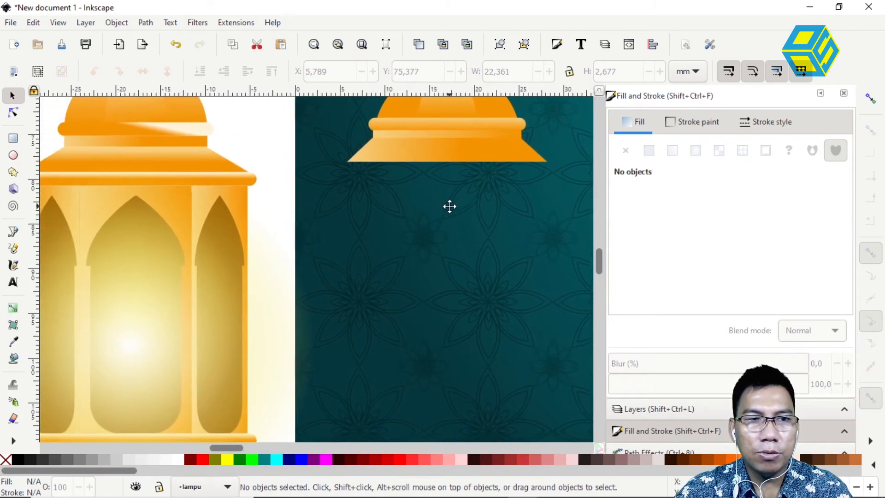
{"action": "left_click", "coordinate": [13, 137]}
{"action": "left_click_drag", "start_coordinate": [417, 295], "coordinate": [398, 320]}
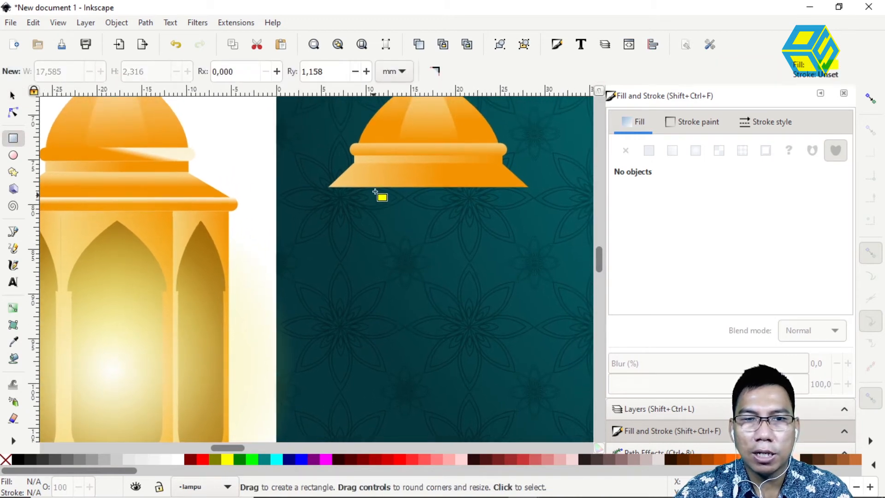
Draw a rectangle about 12.3 × 30.2 mm directly beneath the right lantern's flared roof piece
{"action": "left_click_drag", "start_coordinate": [379, 187], "coordinate": [487, 436]}
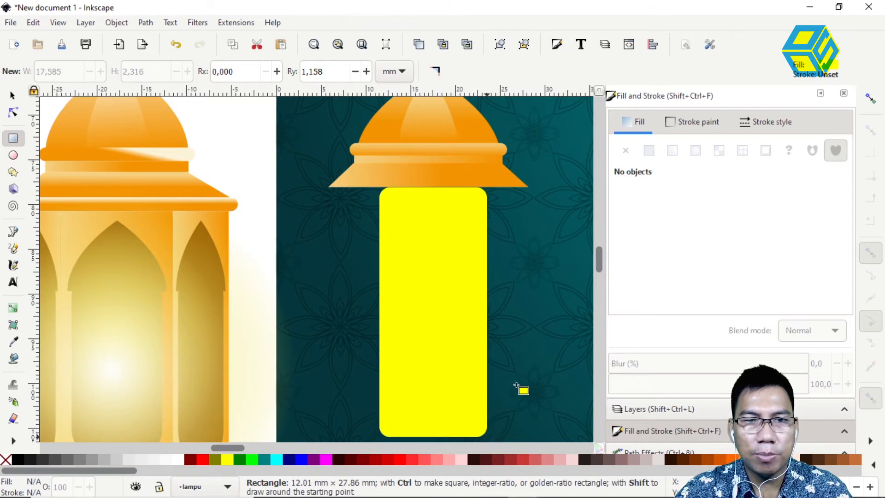
{"action": "scroll", "coordinate": [518, 302], "scroll_direction": "down", "scroll_amount": 4}
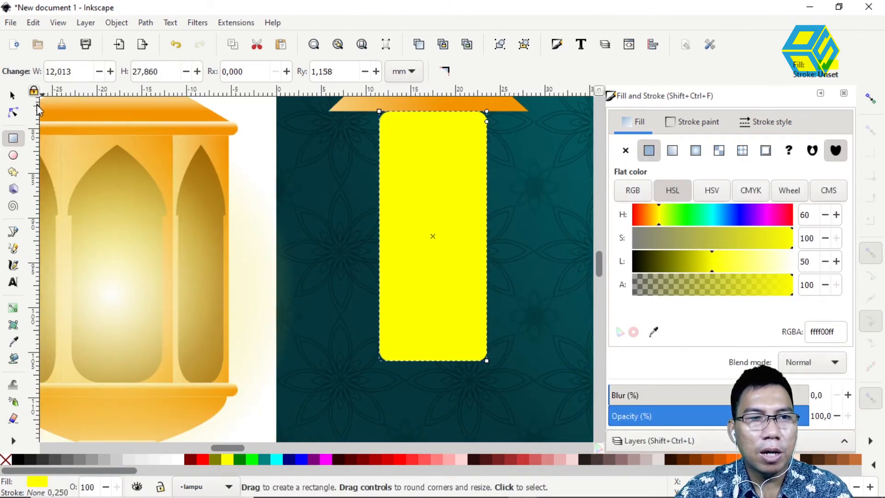
{"action": "left_click", "coordinate": [13, 95]}
{"action": "left_click_drag", "start_coordinate": [490, 361], "coordinate": [494, 384]}
{"action": "left_click_drag", "start_coordinate": [522, 326], "coordinate": [517, 358]}
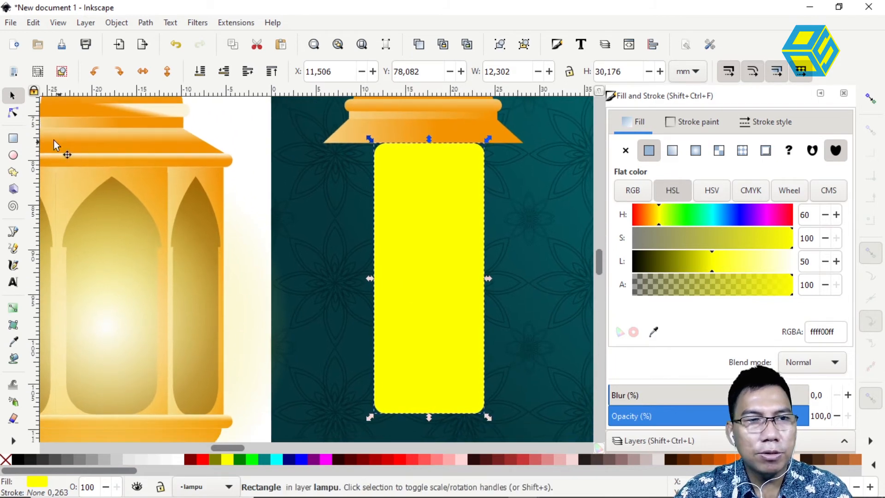
Remove the corner rounding from the yellow rectangle so that its corners are square
{"action": "left_click", "coordinate": [13, 112]}
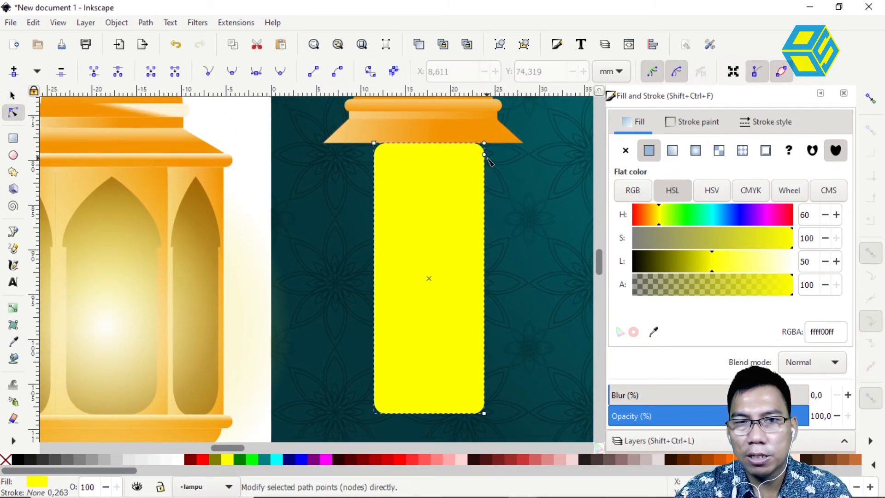
{"action": "left_click_drag", "start_coordinate": [484, 154], "coordinate": [485, 144]}
{"action": "left_click_drag", "start_coordinate": [521, 196], "coordinate": [535, 231]}
{"action": "scroll", "coordinate": [530, 240], "scroll_direction": "up", "scroll_amount": 1}
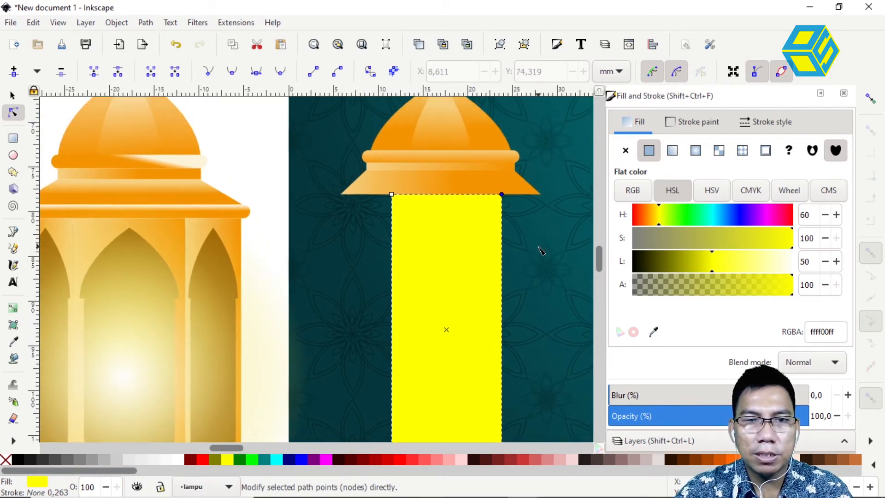
{"action": "left_click", "coordinate": [498, 184], "text": "shift"}
{"action": "left_click", "coordinate": [12, 95]}
{"action": "key", "text": "Escape"}
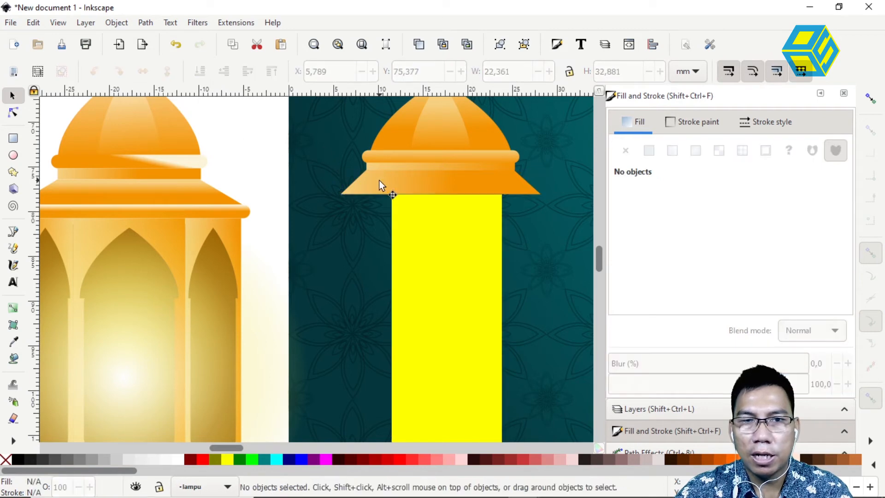
Center the yellow rectangle and the flared roof piece horizontally on each other, relative to the selection area
{"action": "left_click", "coordinate": [379, 181]}
{"action": "left_click", "coordinate": [423, 233], "text": "shift"}
{"action": "scroll", "coordinate": [461, 254], "scroll_direction": "down", "scroll_amount": 3}
{"action": "scroll", "coordinate": [461, 253], "scroll_direction": "right", "scroll_amount": 2}
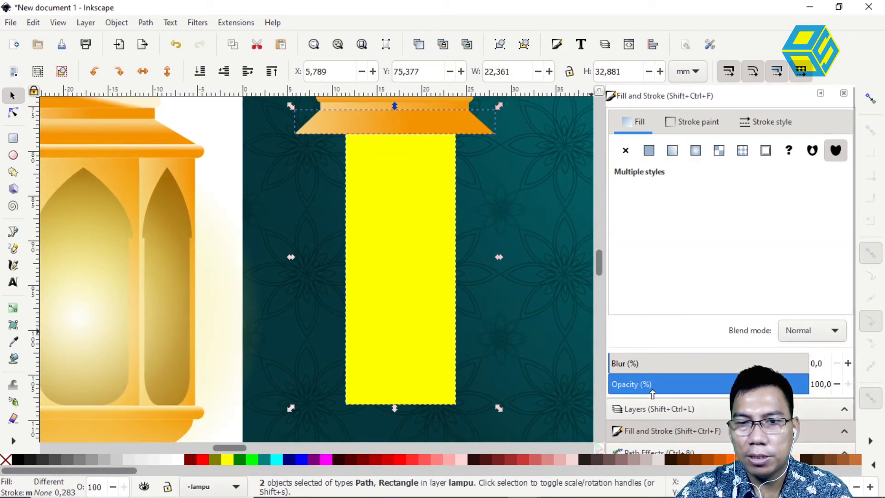
{"action": "scroll", "coordinate": [650, 432], "scroll_direction": "down", "scroll_amount": 2}
{"action": "left_click", "coordinate": [653, 419]}
{"action": "left_click", "coordinate": [652, 440]}
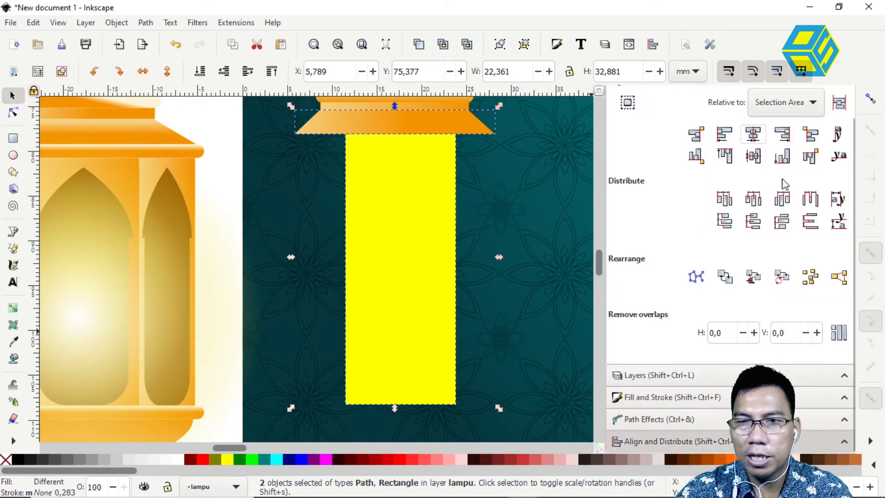
{"action": "left_click", "coordinate": [753, 134]}
{"action": "left_click_drag", "start_coordinate": [511, 222], "coordinate": [507, 272]}
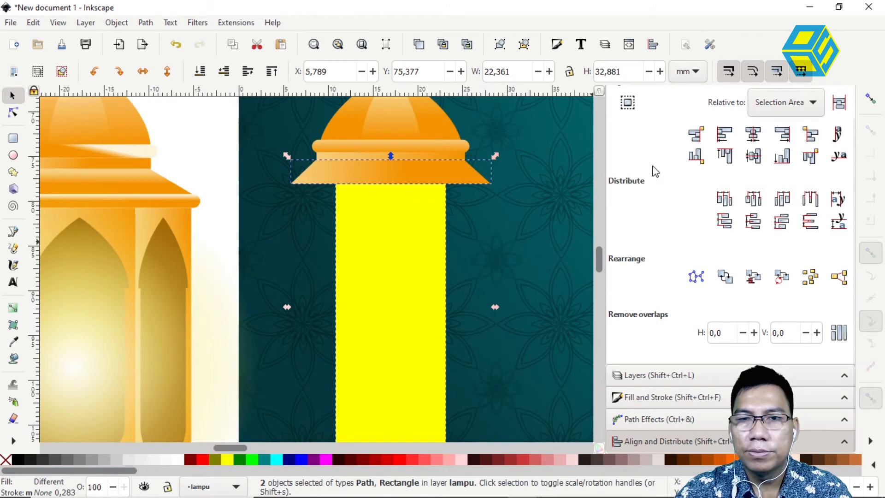
Hide the Background layer
{"action": "left_click", "coordinate": [650, 376]}
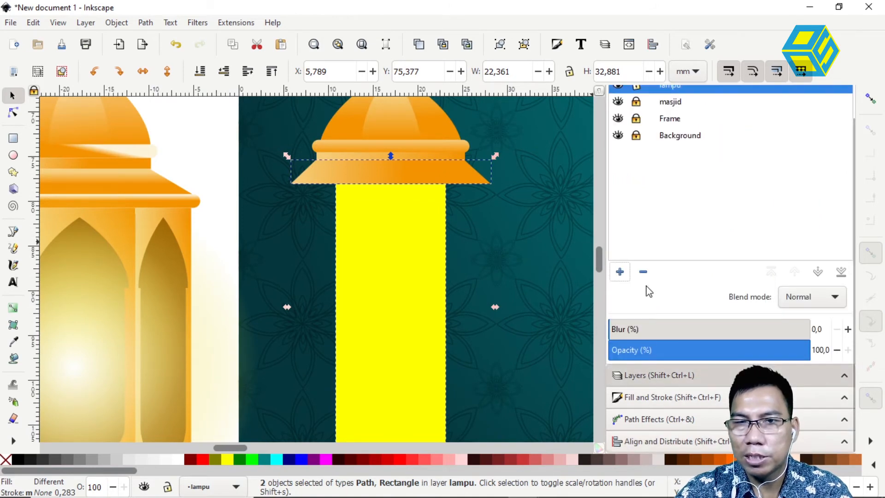
{"action": "left_click", "coordinate": [617, 136]}
{"action": "left_click_drag", "start_coordinate": [497, 174], "coordinate": [524, 173]}
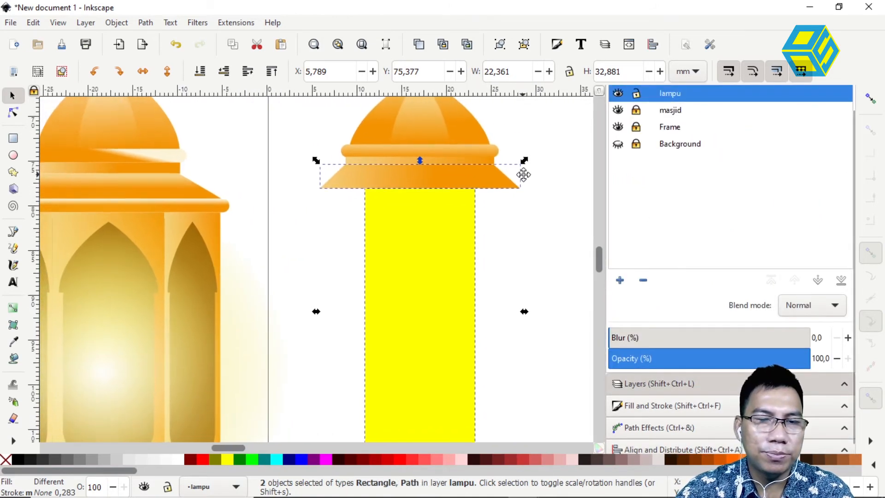
{"action": "left_click", "coordinate": [522, 200]}
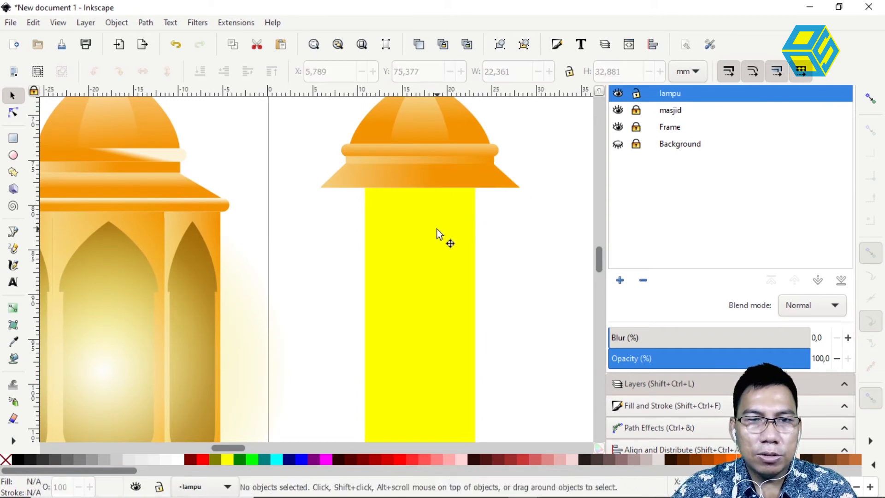
Fill the yellow rectangle beneath the roof with the existing orange linear gradient 2251
{"action": "left_click", "coordinate": [437, 235]}
{"action": "scroll", "coordinate": [645, 349], "scroll_direction": "down", "scroll_amount": 3}
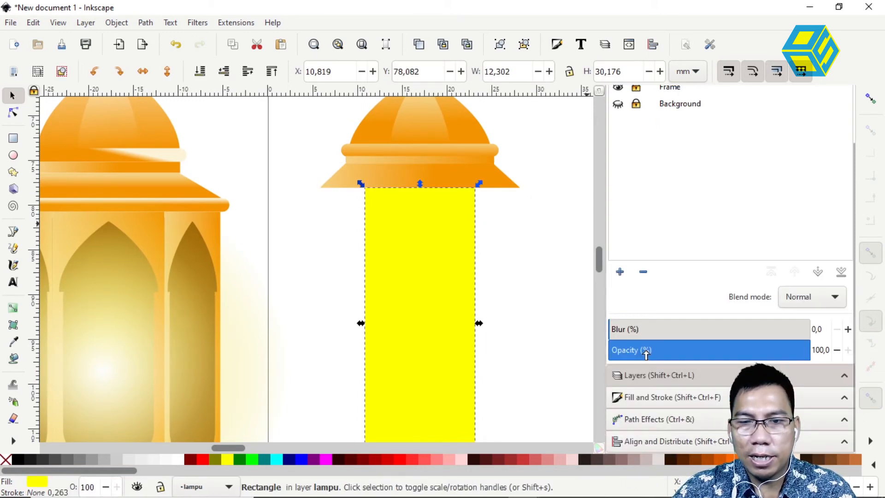
{"action": "left_click", "coordinate": [651, 398]}
{"action": "left_click", "coordinate": [671, 151]}
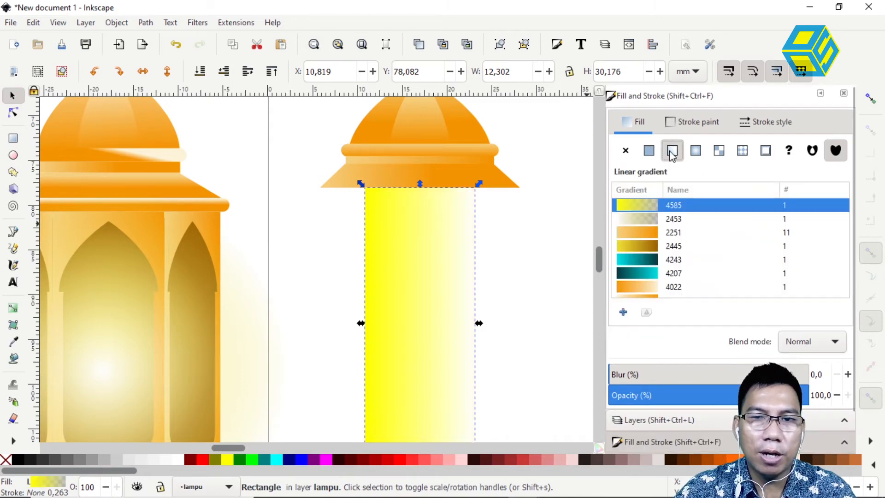
{"action": "left_click", "coordinate": [641, 220]}
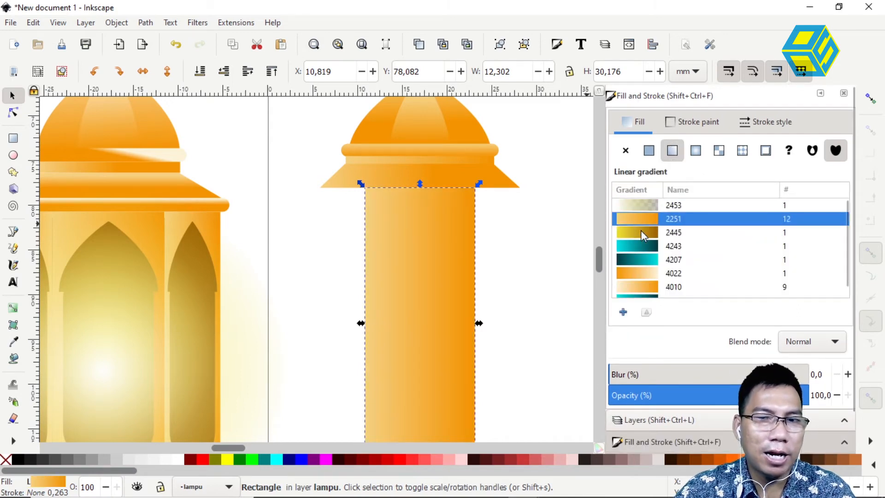
{"action": "left_click", "coordinate": [643, 289]}
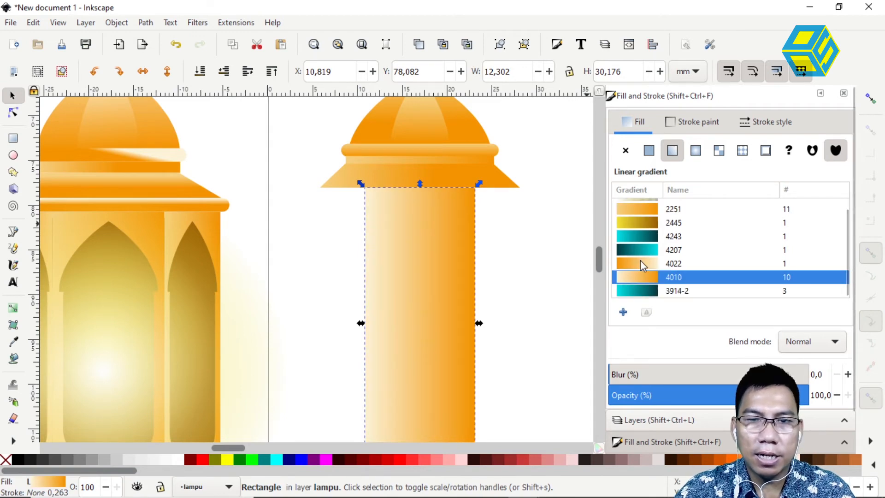
{"action": "left_click", "coordinate": [642, 222]}
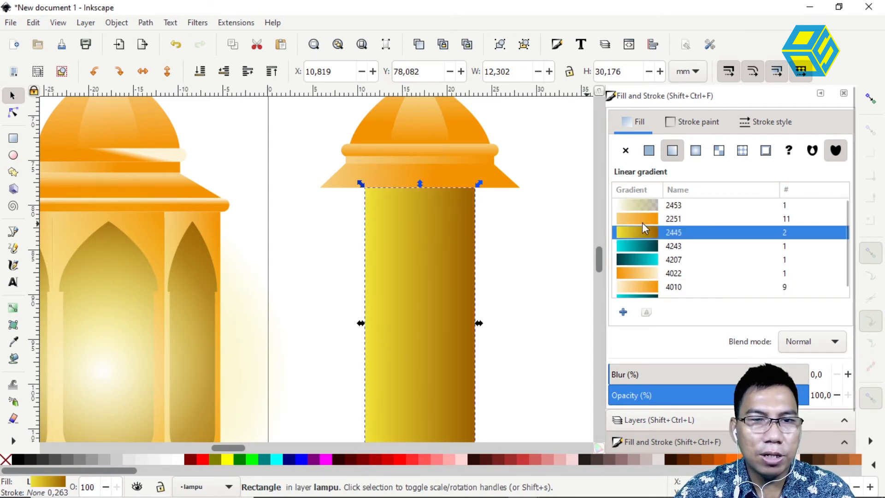
{"action": "left_click", "coordinate": [643, 272]}
{"action": "left_click", "coordinate": [644, 279]}
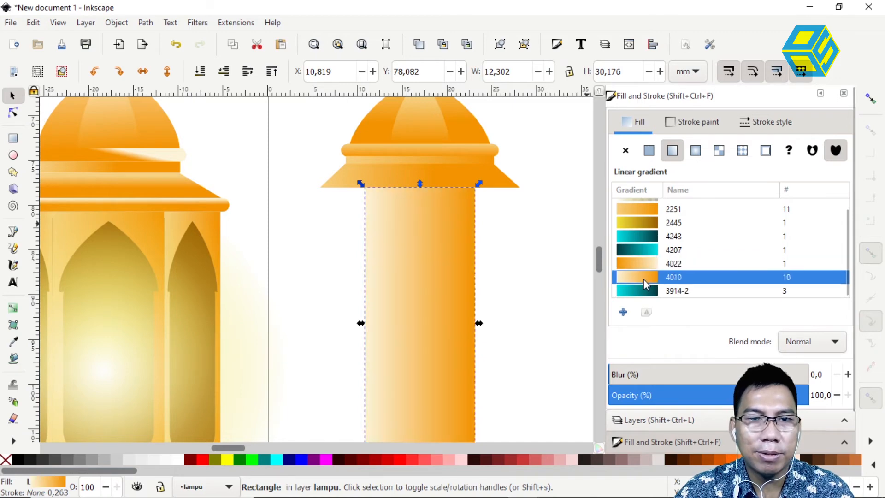
{"action": "left_click", "coordinate": [640, 209]}
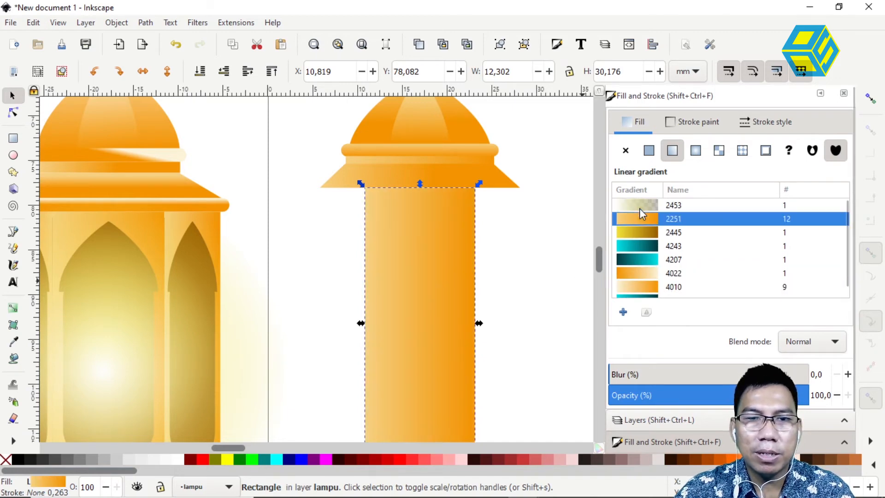
Duplicate the lantern's dome, move the copy onto the upper part of the orange rectangle, and scale it to about 10.4 × 6.1 mm
{"action": "mouse_move", "coordinate": [520, 262]}
{"action": "left_mouse_down"}
{"action": "mouse_move", "coordinate": [540, 221]}
{"action": "mouse_move", "coordinate": [512, 272]}
{"action": "left_mouse_up"}
{"action": "left_click", "coordinate": [462, 137]}
{"action": "key", "text": "ctrl+d"}
{"action": "left_click_drag", "start_coordinate": [456, 133], "coordinate": [449, 265]}
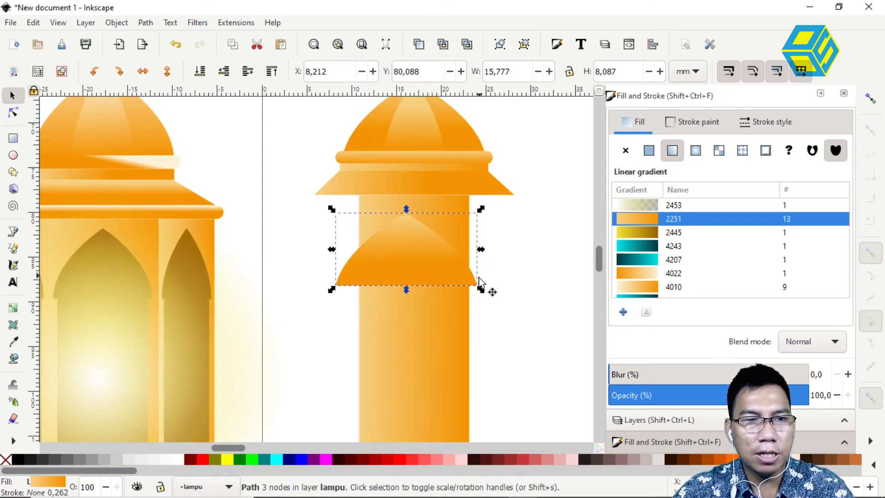
{"action": "left_click_drag", "start_coordinate": [480, 210], "coordinate": [437, 242]}
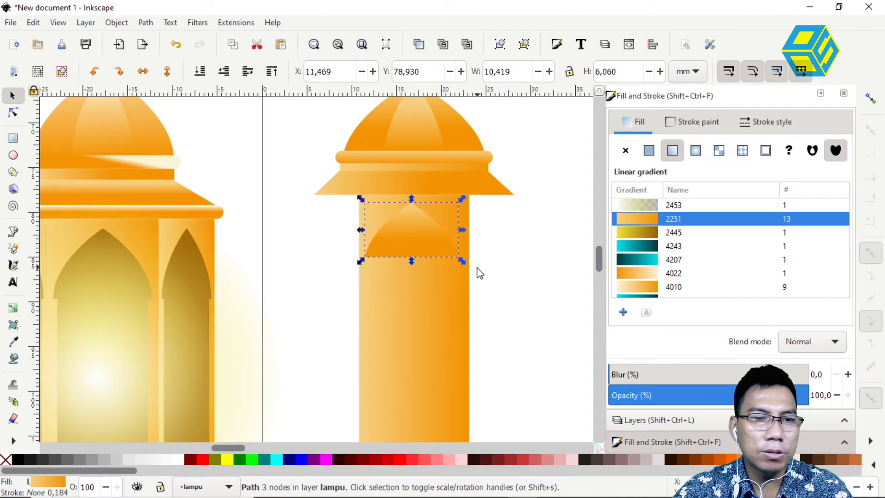
Draw a rounded rectangle about 9.7 × 23 mm inside the orange panel, overlapping the base of the small dome
{"action": "scroll", "coordinate": [488, 267], "scroll_direction": "down", "scroll_amount": 1}
{"action": "scroll", "coordinate": [496, 265], "scroll_direction": "down", "scroll_amount": 1}
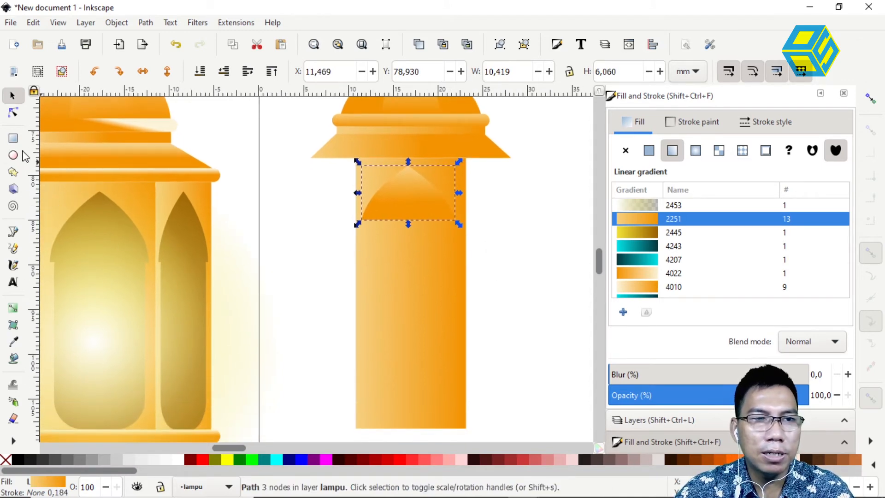
{"action": "left_click", "coordinate": [13, 138]}
{"action": "left_click_drag", "start_coordinate": [367, 215], "coordinate": [447, 416]}
{"action": "left_click_drag", "start_coordinate": [450, 418], "coordinate": [454, 421]}
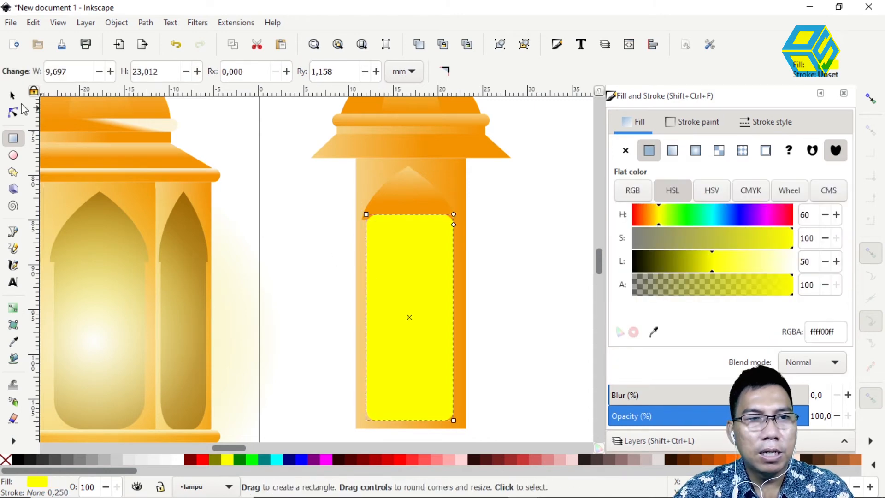
Center the orange panel, the small dome and the yellow rounded rectangle horizontally on one another
{"action": "left_click", "coordinate": [12, 96]}
{"action": "left_click_drag", "start_coordinate": [292, 142], "coordinate": [526, 444]}
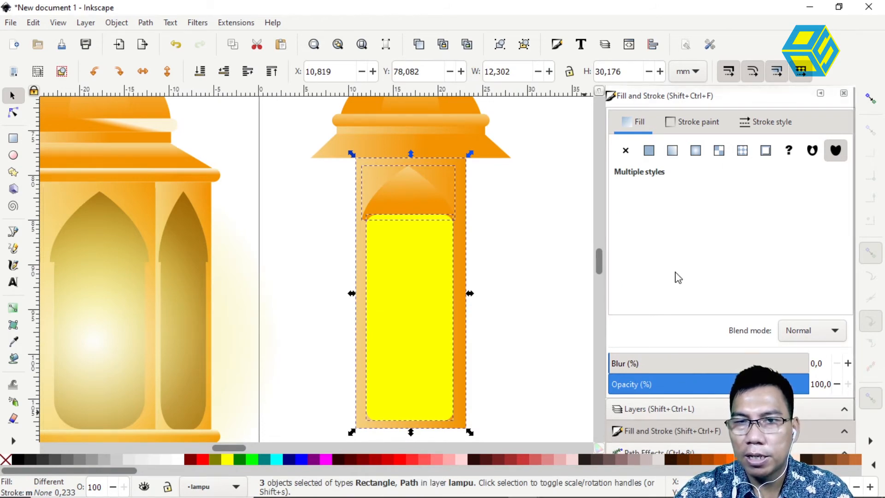
{"action": "scroll", "coordinate": [677, 278], "scroll_direction": "down", "scroll_amount": 2}
{"action": "left_click", "coordinate": [635, 443]}
{"action": "left_click", "coordinate": [752, 138]}
{"action": "left_click", "coordinate": [512, 221]}
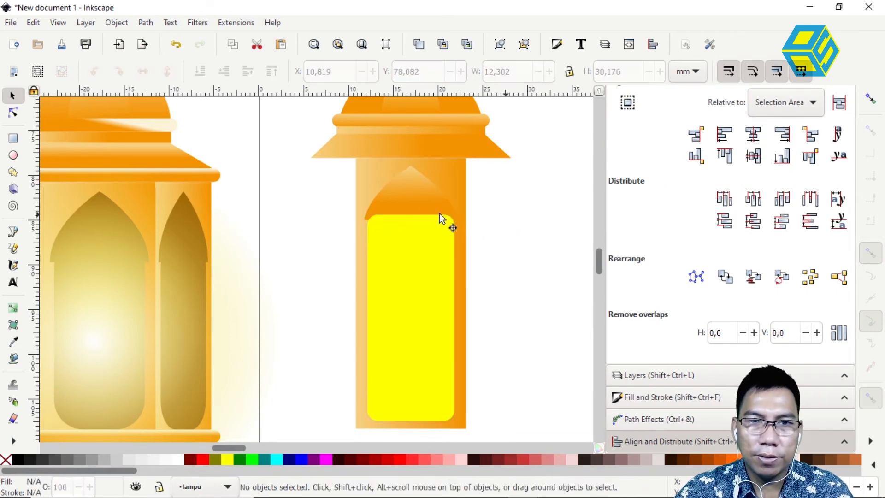
Unite the small dome and the yellow rounded rectangle into one arched window shape
{"action": "left_click", "coordinate": [420, 203]}
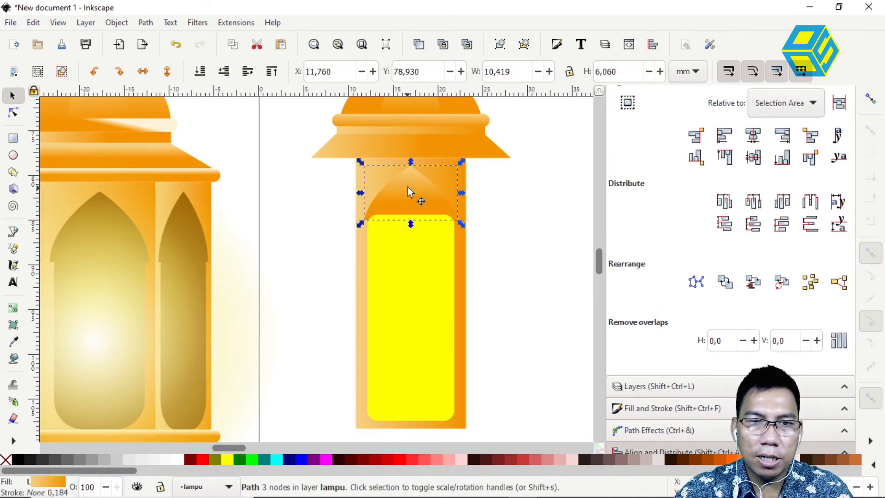
{"action": "left_click", "coordinate": [410, 249], "text": "shift"}
{"action": "left_click", "coordinate": [148, 23]}
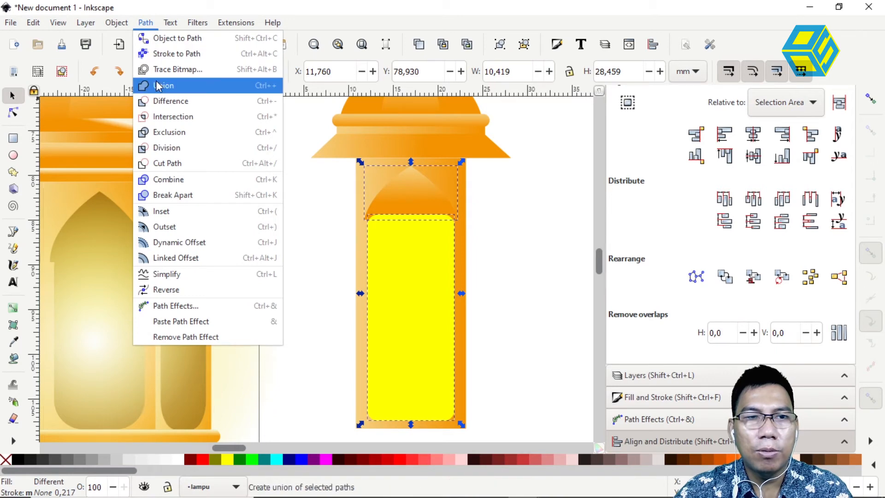
{"action": "left_click", "coordinate": [164, 83]}
{"action": "left_click", "coordinate": [516, 229]}
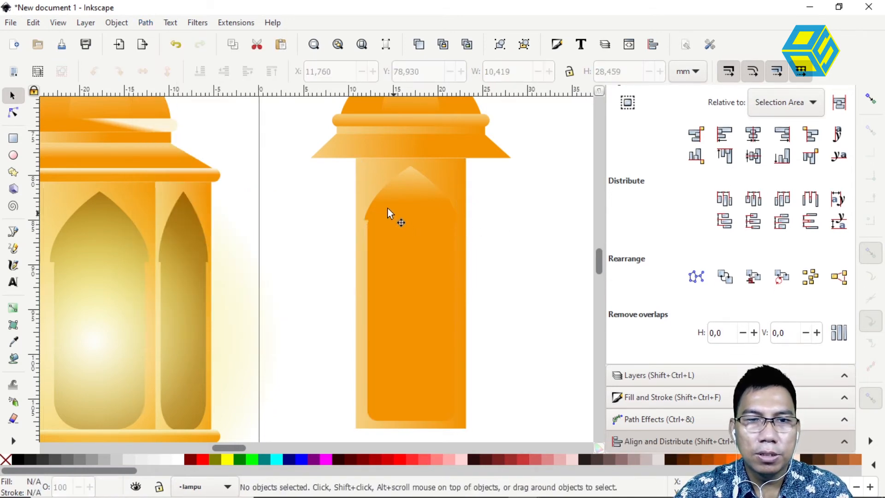
Subtract the arched window shape from the orange panel with the Difference operation to cut an opening
{"action": "left_click", "coordinate": [364, 173]}
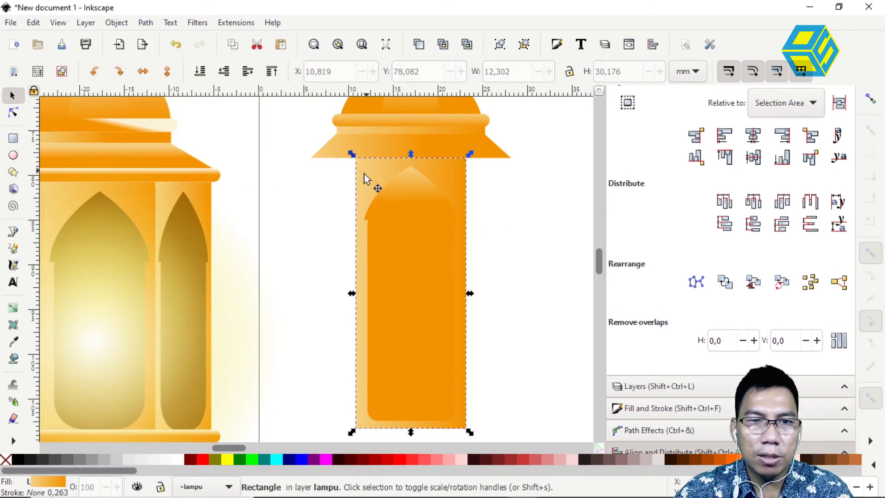
{"action": "left_click", "coordinate": [398, 218], "text": "shift"}
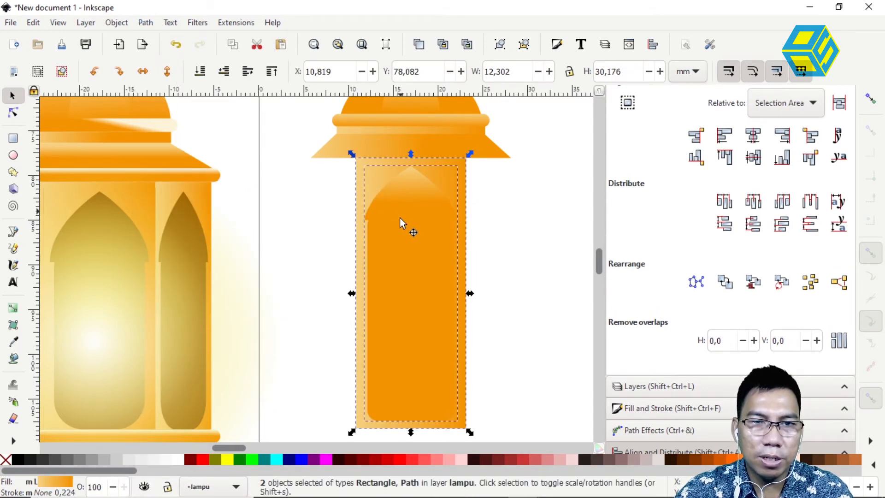
{"action": "left_click", "coordinate": [145, 23]}
{"action": "left_click", "coordinate": [171, 99]}
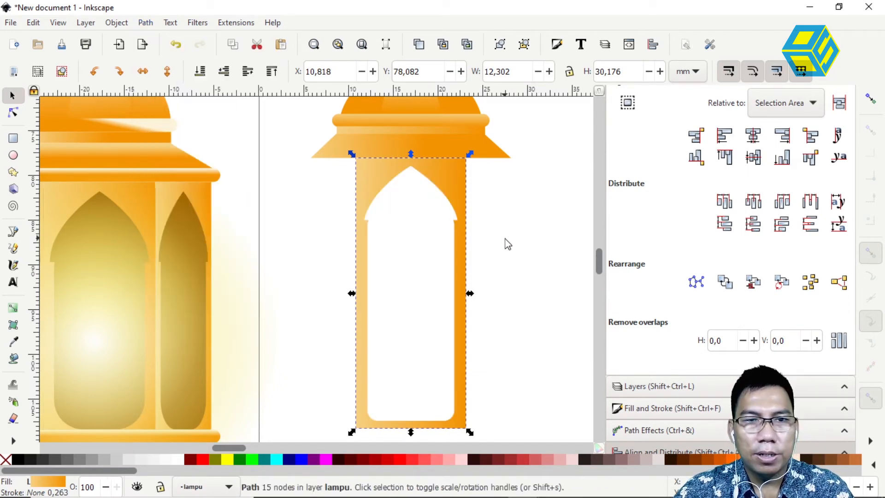
{"action": "left_click_drag", "start_coordinate": [498, 237], "coordinate": [485, 246]}
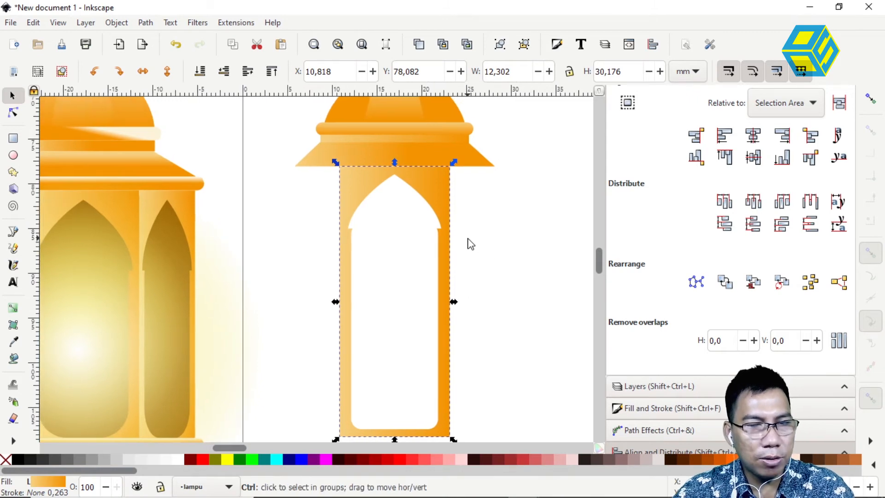
With bounding-box edge-midpoint snapping enabled, place a copy of the arched panel flush against its right side and narrow it to 40% width, about 4.9 mm
{"action": "left_click", "coordinate": [870, 99]}
{"action": "left_click", "coordinate": [870, 131]}
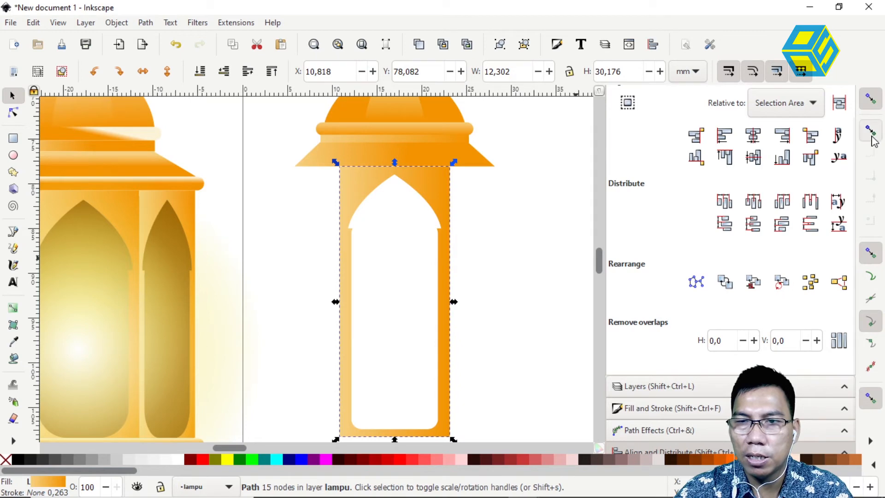
{"action": "left_click", "coordinate": [871, 199]}
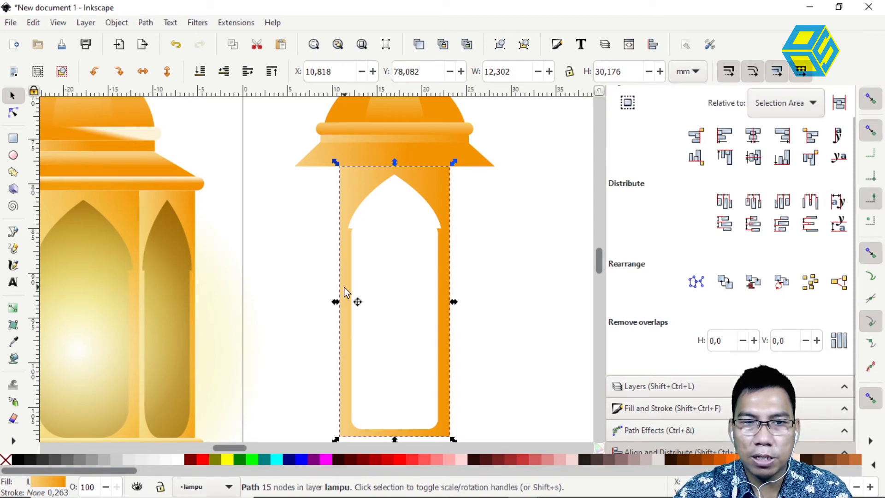
{"action": "left_click_drag", "start_coordinate": [344, 288], "coordinate": [464, 284]}
{"action": "left_click_drag", "start_coordinate": [563, 300], "coordinate": [500, 300]}
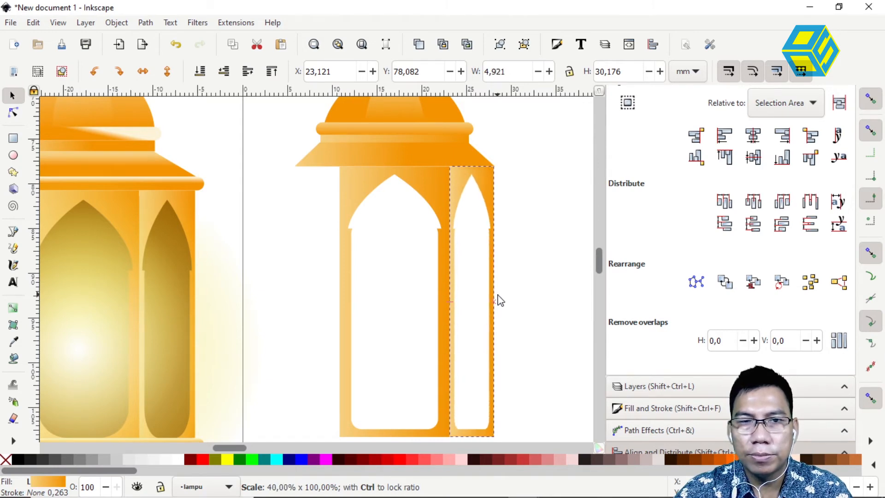
Duplicate the narrow arched panel, mirror the copy horizontally and place it against the opposite side of the wide central panel
{"action": "left_click_drag", "start_coordinate": [498, 297], "coordinate": [498, 297]}
{"action": "scroll", "coordinate": [576, 285], "scroll_direction": "left", "scroll_amount": 5}
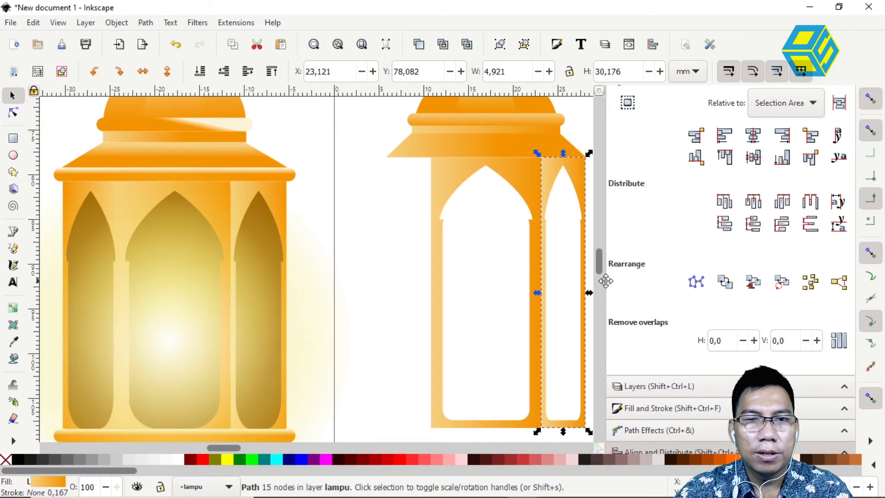
{"action": "key", "text": "ctrl+d"}
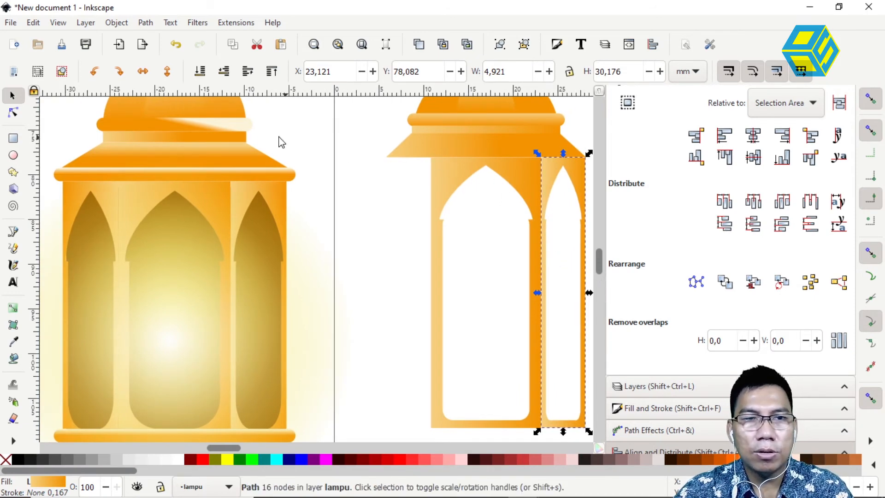
{"action": "left_click", "coordinate": [142, 71]}
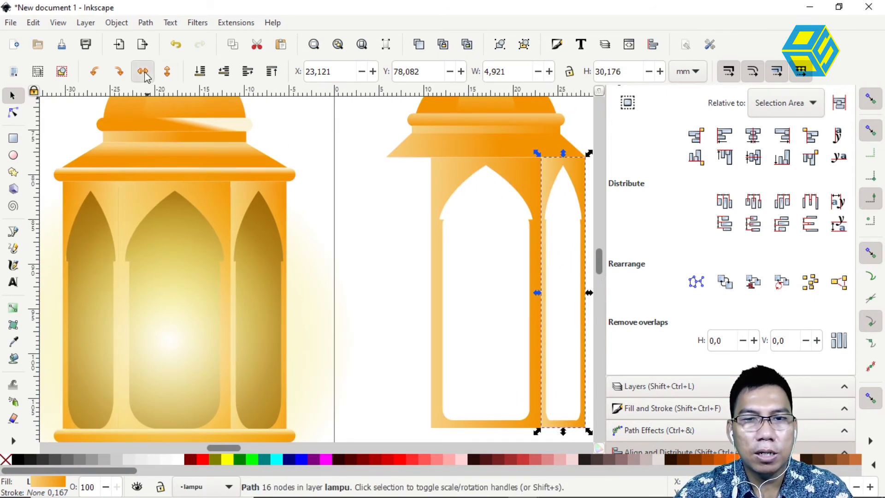
{"action": "left_click_drag", "start_coordinate": [552, 175], "coordinate": [383, 183]}
{"action": "scroll", "coordinate": [415, 221], "scroll_direction": "right", "scroll_amount": 5}
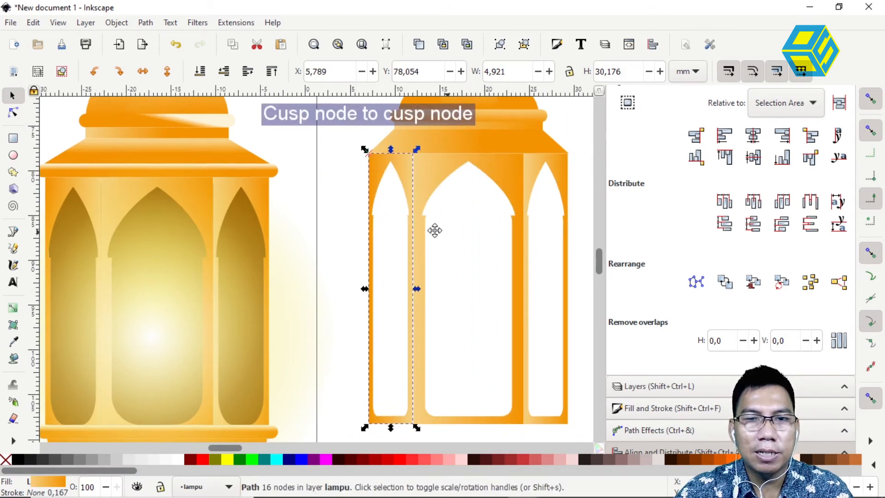
Place a copy of the rounded bar under the dome along the roof's lower edge and widen it to about 23.2 mm
{"action": "scroll", "coordinate": [381, 257], "scroll_direction": "up", "scroll_amount": 3}
{"action": "left_click", "coordinate": [522, 211]}
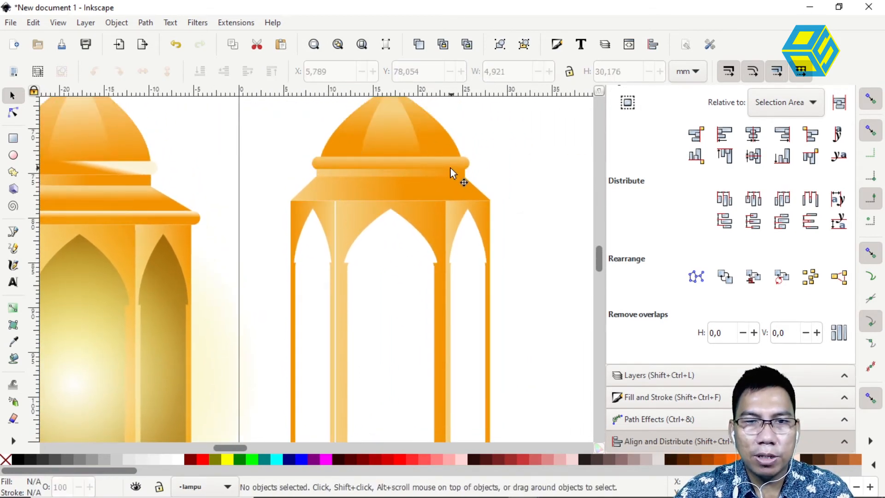
{"action": "left_click", "coordinate": [447, 167]}
{"action": "left_click_drag", "start_coordinate": [442, 163], "coordinate": [421, 202]}
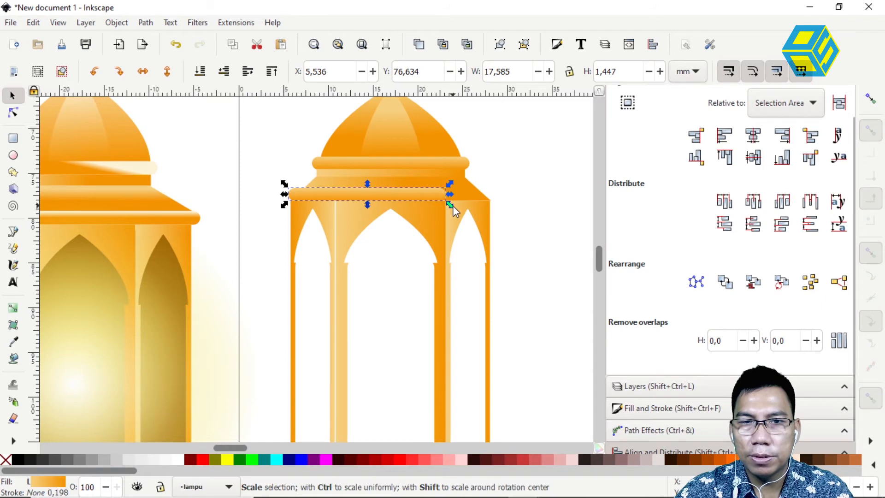
{"action": "left_click_drag", "start_coordinate": [451, 194], "coordinate": [505, 201]}
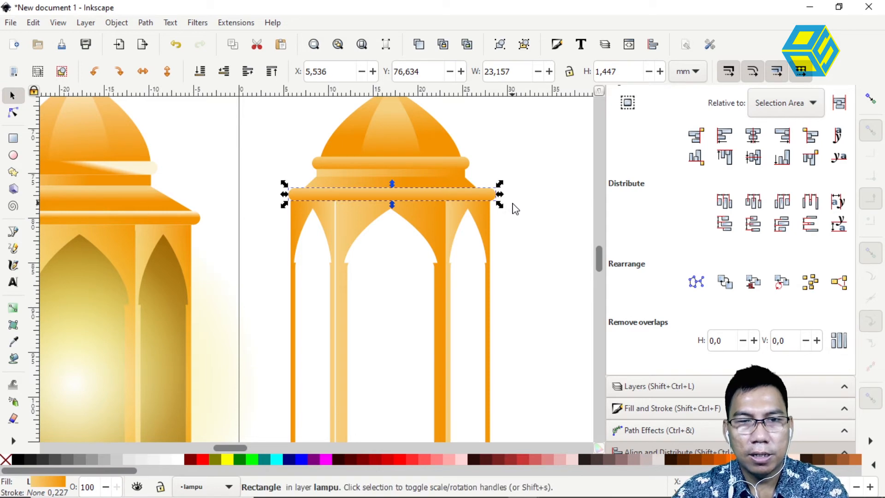
Center the wide rounded bar and the sloped roof shape horizontally on each other
{"action": "key", "text": "Left"}
{"action": "key", "text": "Right"}
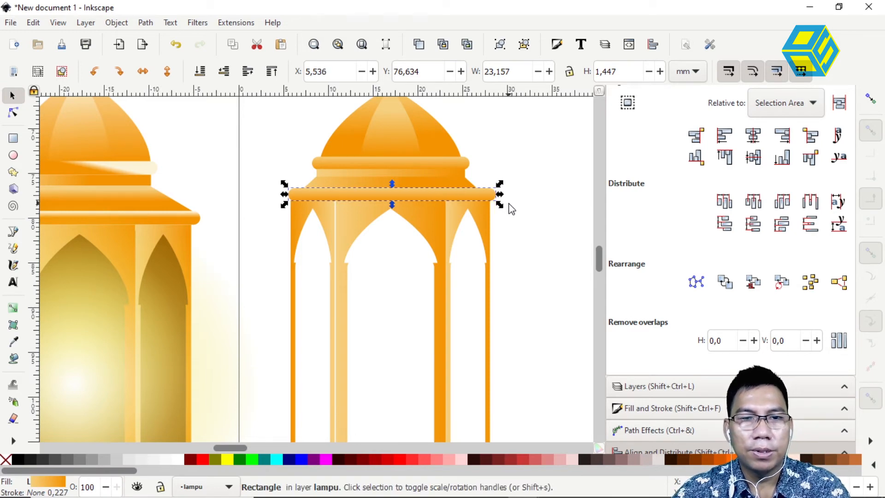
{"action": "left_click", "coordinate": [438, 183], "text": "shift"}
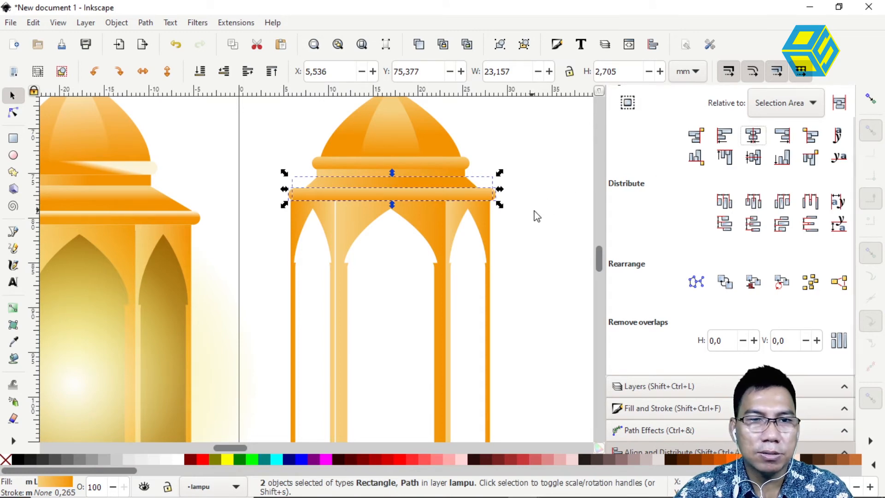
{"action": "left_click", "coordinate": [545, 236]}
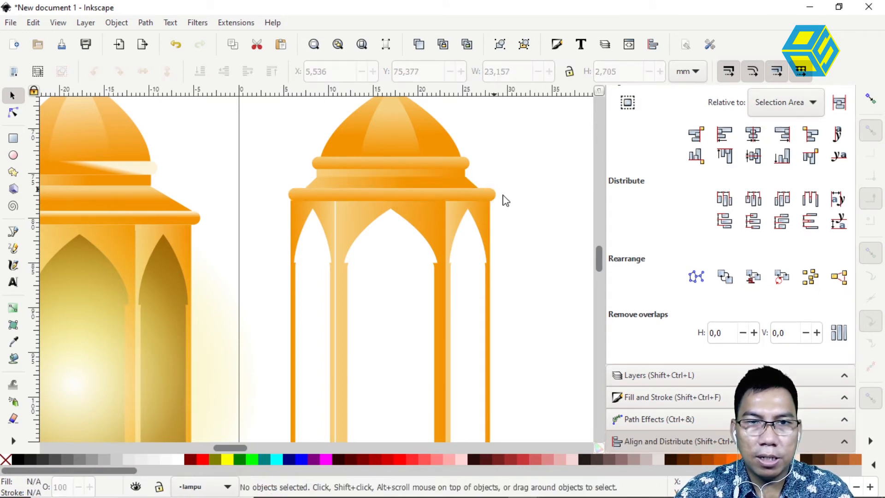
Place a copy of the wide rounded bar directly below, along the lower edge of the three window panels
{"action": "scroll", "coordinate": [516, 250], "scroll_direction": "down", "scroll_amount": 3}
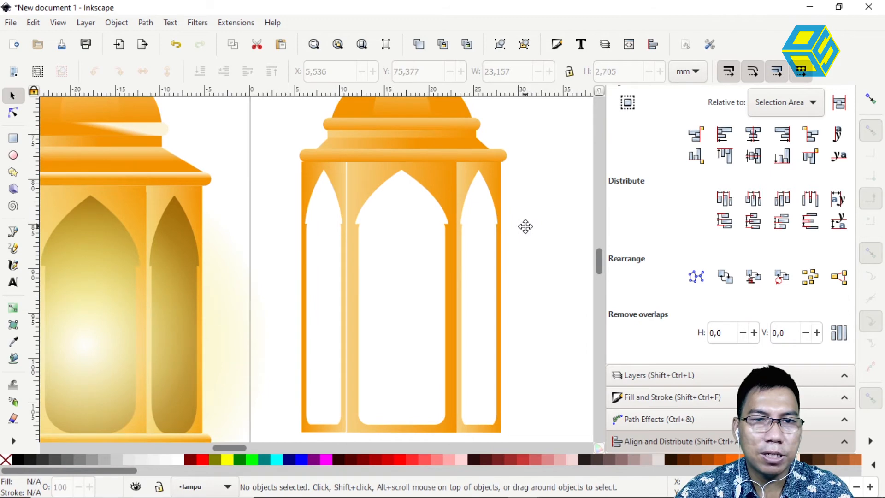
{"action": "left_click", "coordinate": [442, 134]}
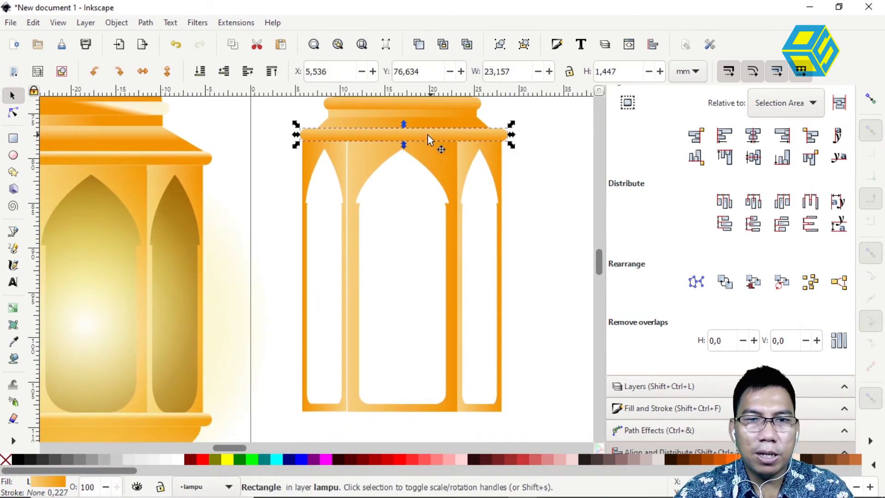
{"action": "left_click_drag", "start_coordinate": [415, 137], "coordinate": [395, 418]}
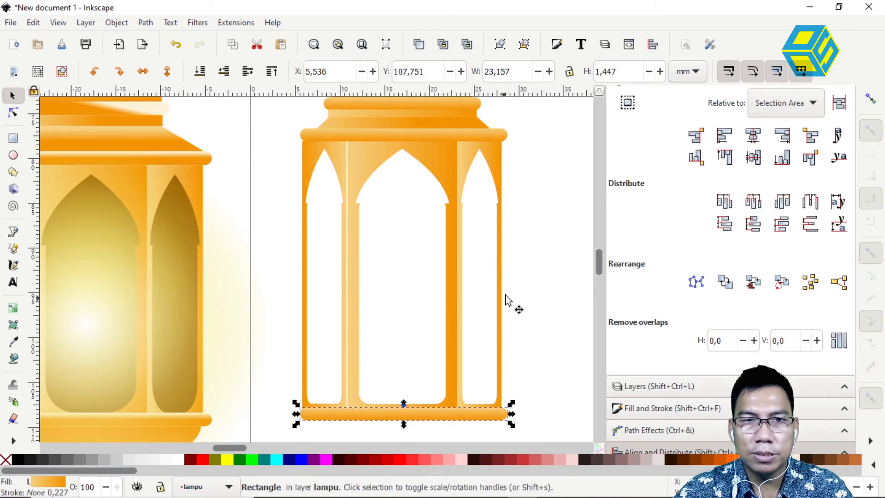
Nudge the left arched panel inward to close the gap beside the central panel
{"action": "left_click", "coordinate": [340, 173]}
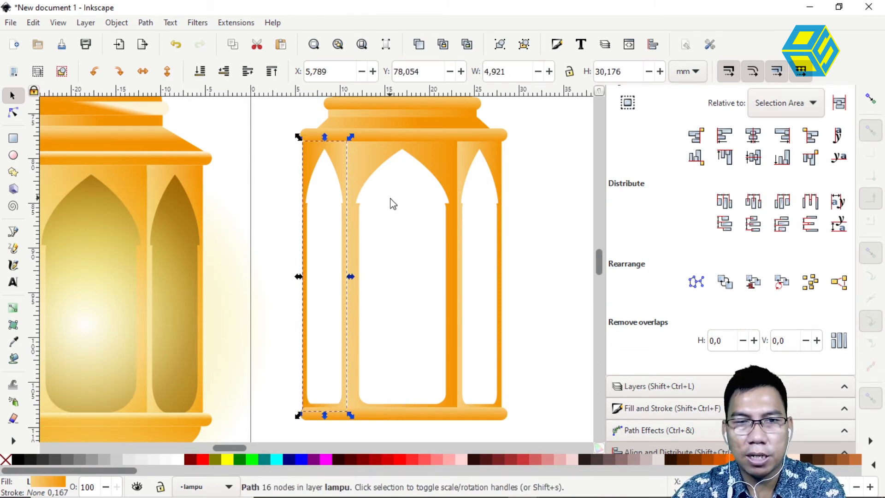
{"action": "key", "text": "Right"}
{"action": "left_click", "coordinate": [535, 233]}
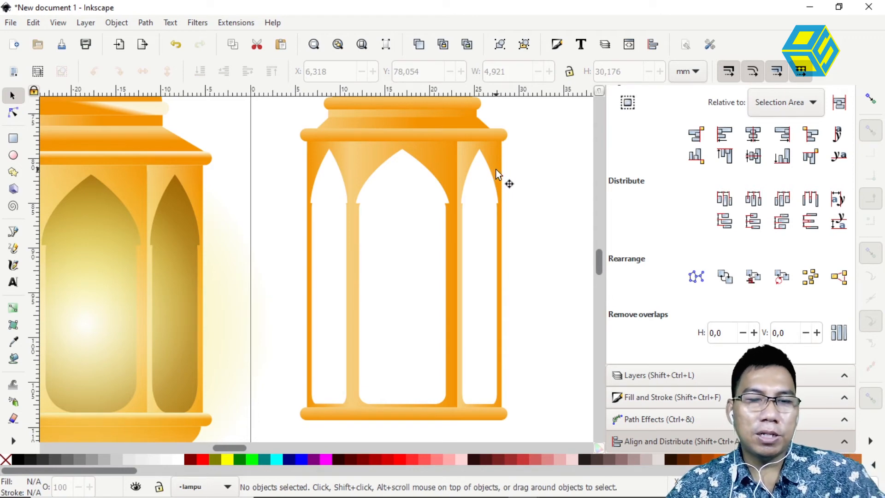
Draw a rectangle about 21.2 × 28.8 mm covering the three window panels between the two rounded bars
{"action": "scroll", "coordinate": [530, 203], "scroll_direction": "left", "scroll_amount": 3}
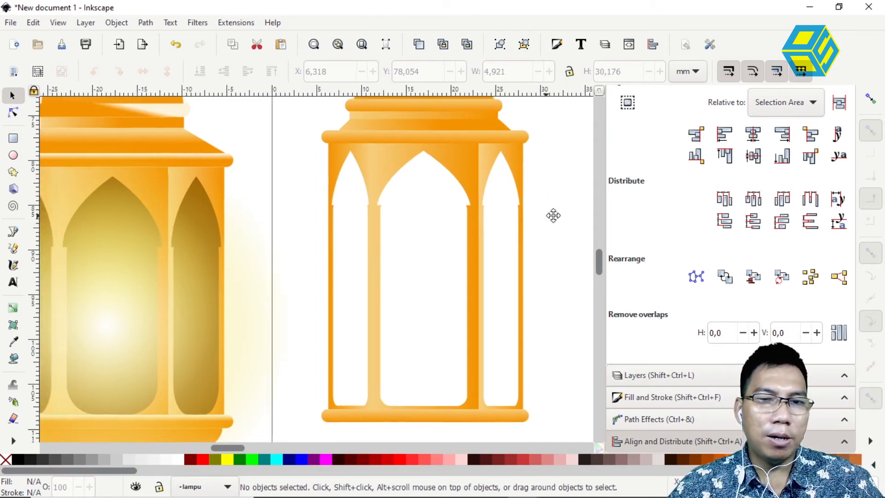
{"action": "key", "text": "minus"}
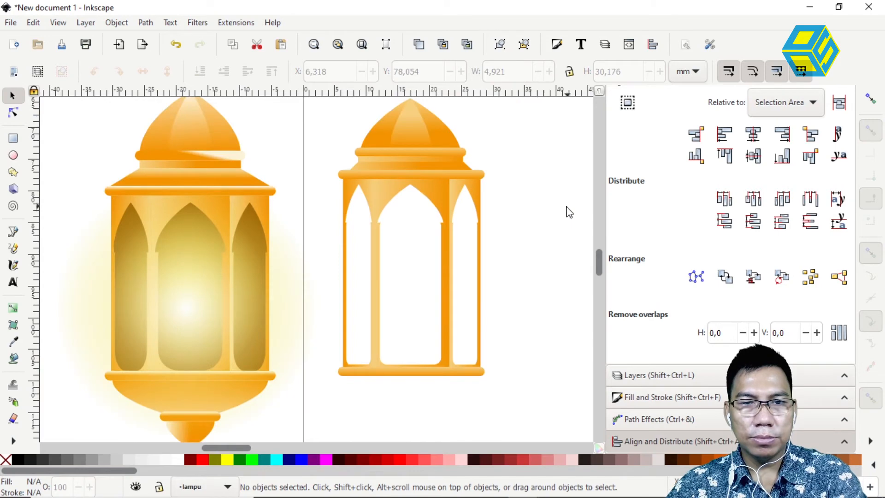
{"action": "left_click", "coordinate": [13, 138]}
{"action": "left_click_drag", "start_coordinate": [345, 186], "coordinate": [479, 367]}
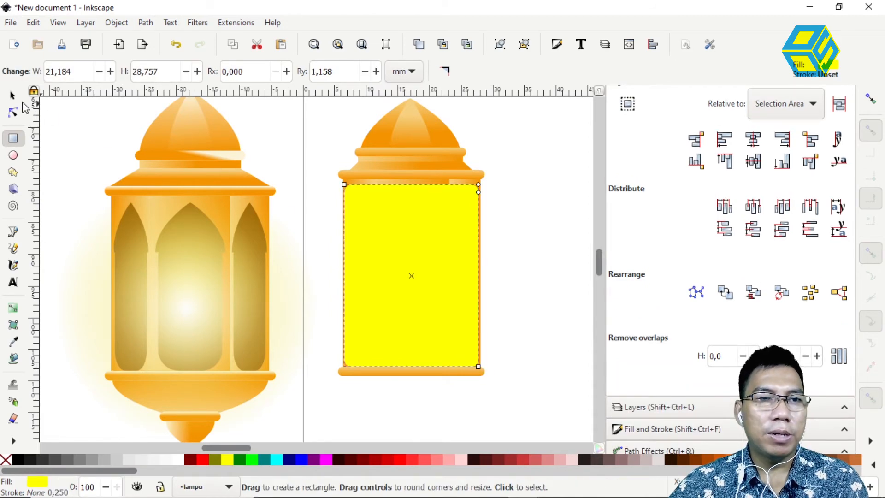
{"action": "key", "text": "s"}
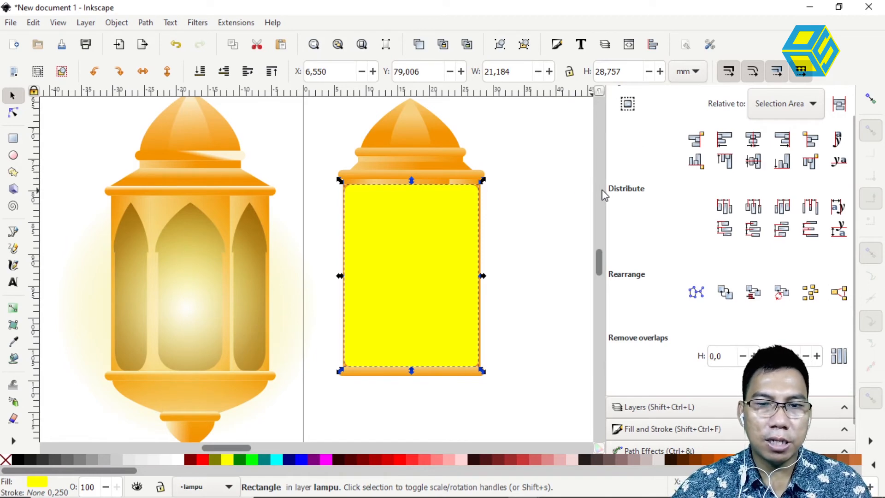
Fill the rectangle over the windows with gradient 2445 as a radial gradient
{"action": "left_click", "coordinate": [651, 429]}
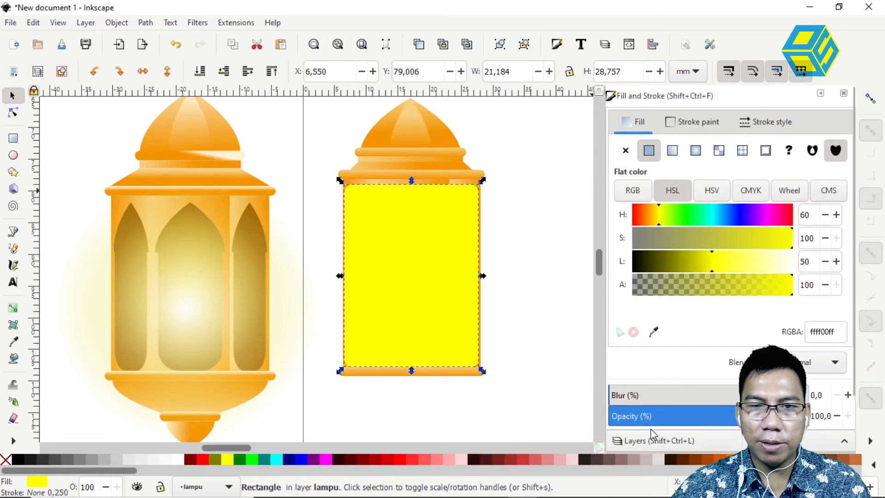
{"action": "left_click", "coordinate": [673, 152]}
{"action": "left_click", "coordinate": [638, 242]}
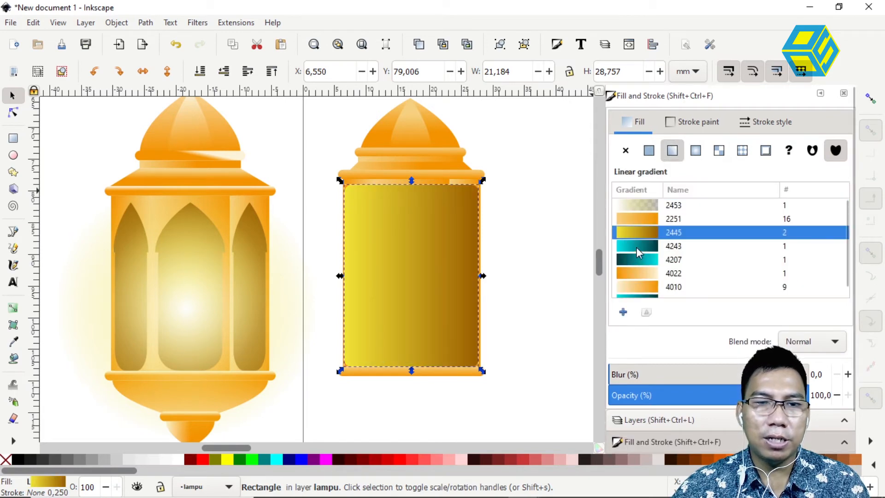
{"action": "left_click", "coordinate": [695, 152]}
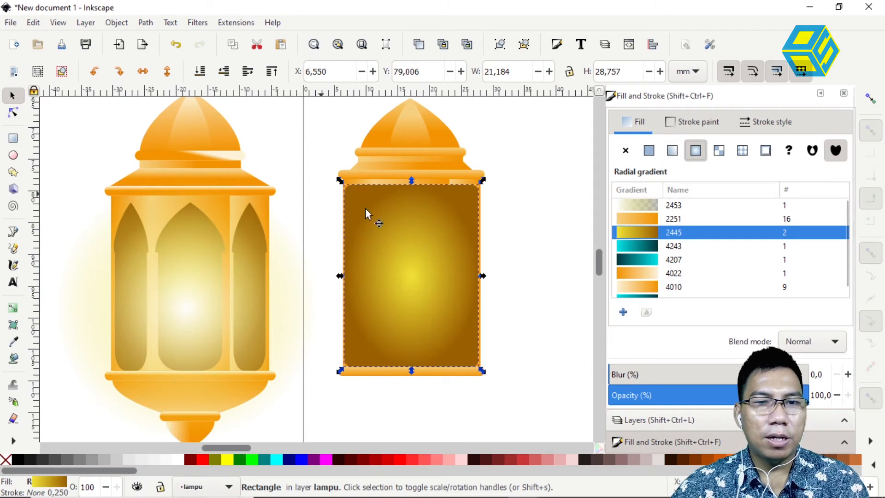
Lower the radial-gradient rectangle to the back so it shows only through the arched window openings
{"action": "right_click", "coordinate": [406, 245]}
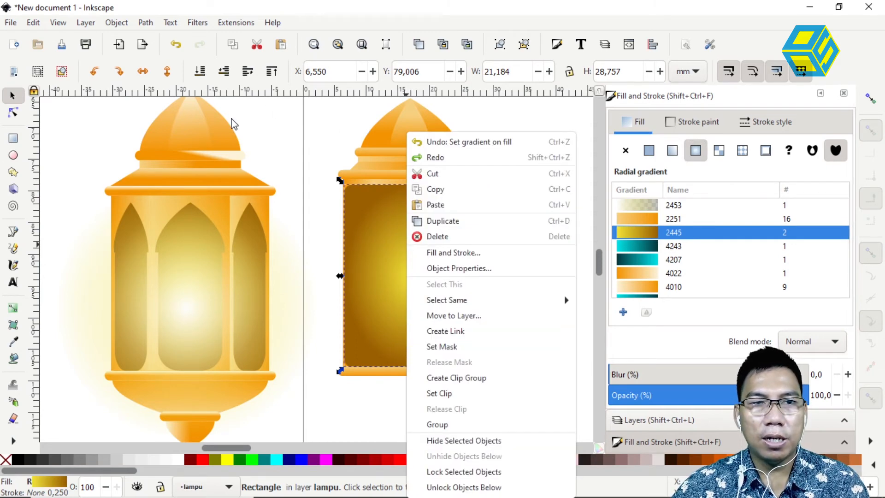
{"action": "left_click", "coordinate": [198, 73]}
{"action": "left_click", "coordinate": [200, 74]}
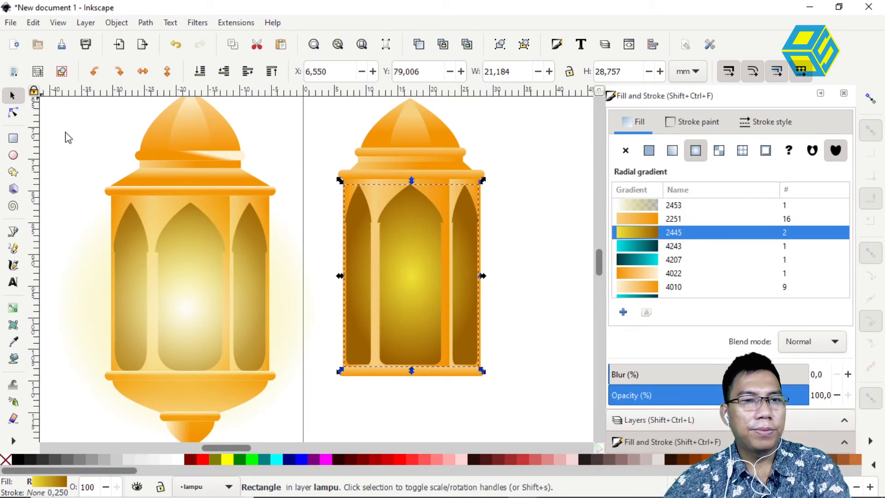
Make a copy of the large dome, flip it vertically and place it directly beneath the lantern's lower rounded bar
{"action": "scroll", "coordinate": [493, 263], "scroll_direction": "down", "scroll_amount": 1}
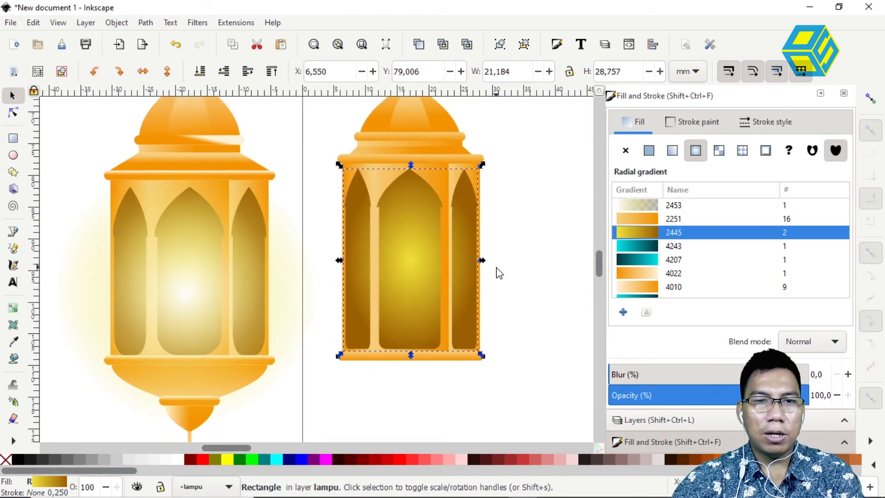
{"action": "left_click", "coordinate": [442, 117]}
{"action": "left_click_drag", "start_coordinate": [441, 120], "coordinate": [459, 363]}
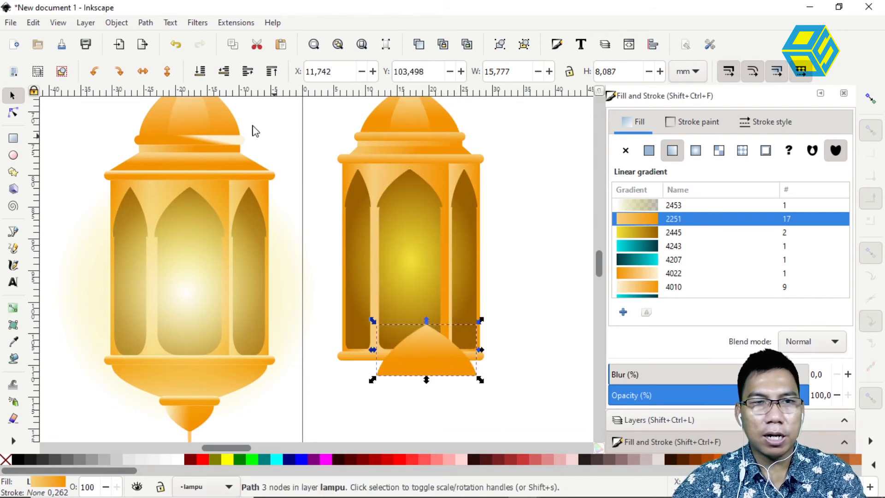
{"action": "left_click", "coordinate": [167, 71]}
{"action": "left_click_drag", "start_coordinate": [405, 353], "coordinate": [388, 383]}
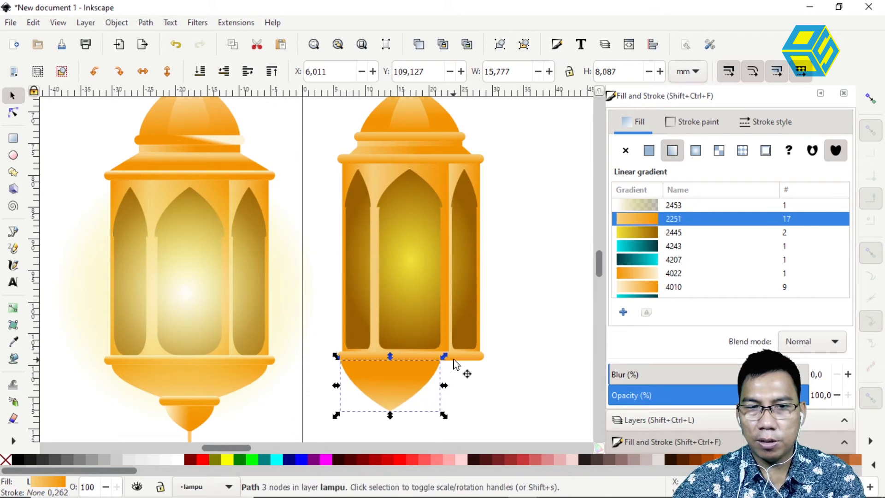
Center the inverted dome and the lower rounded bar horizontally on each other
{"action": "left_click", "coordinate": [462, 356], "text": "shift"}
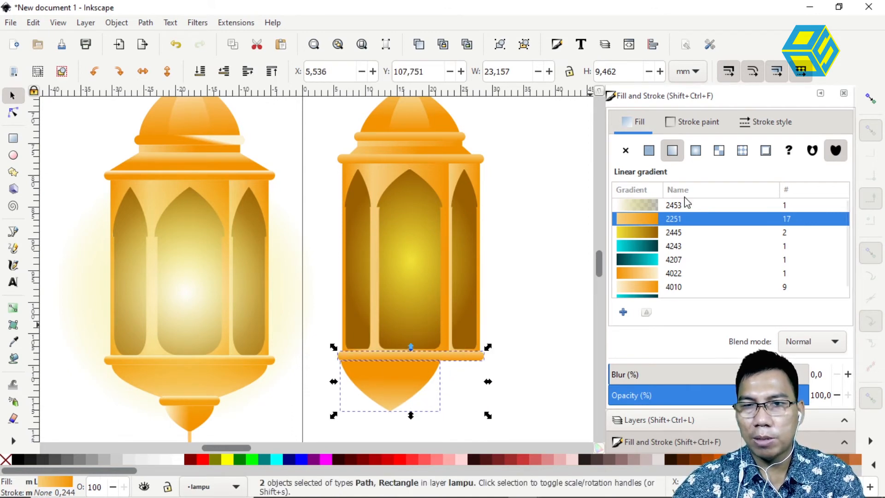
{"action": "scroll", "coordinate": [658, 429], "scroll_direction": "down", "scroll_amount": 2}
{"action": "left_click", "coordinate": [658, 420]}
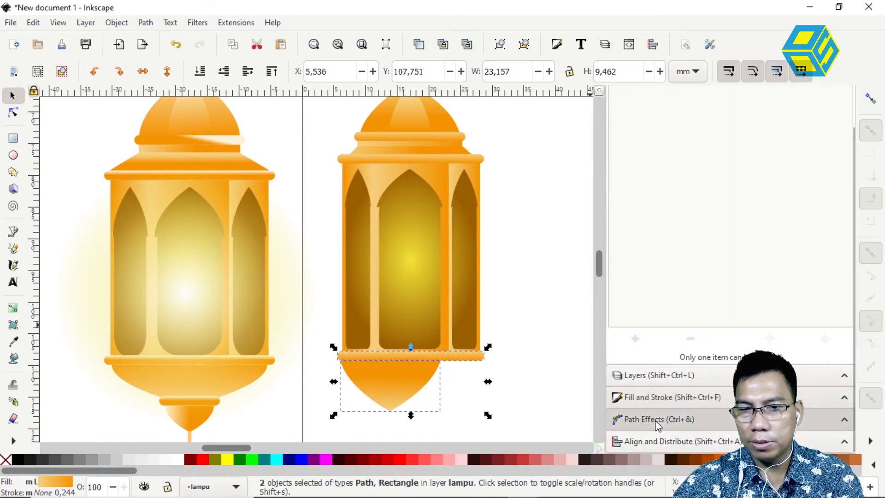
{"action": "left_click", "coordinate": [658, 442]}
{"action": "left_click", "coordinate": [754, 129]}
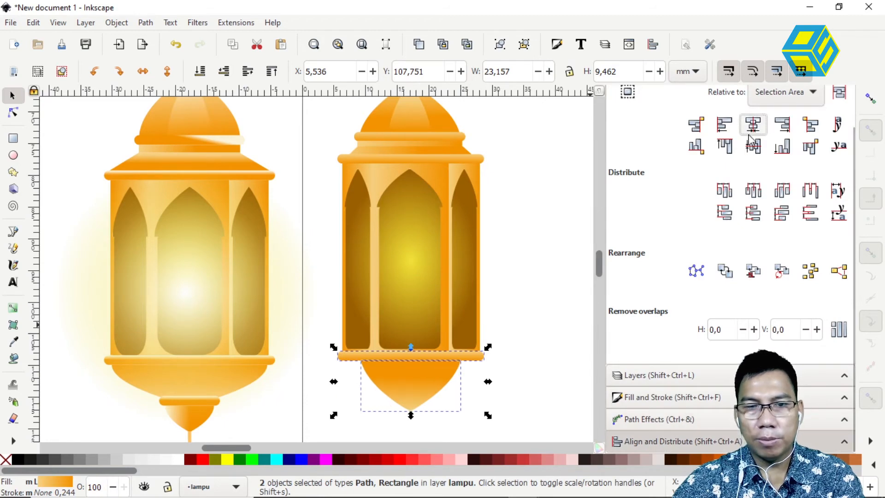
{"action": "key", "text": "Escape"}
Widen the inverted dome symmetrically to about 21.3 mm and reduce its height to form a shallow base
{"action": "left_click", "coordinate": [368, 378]}
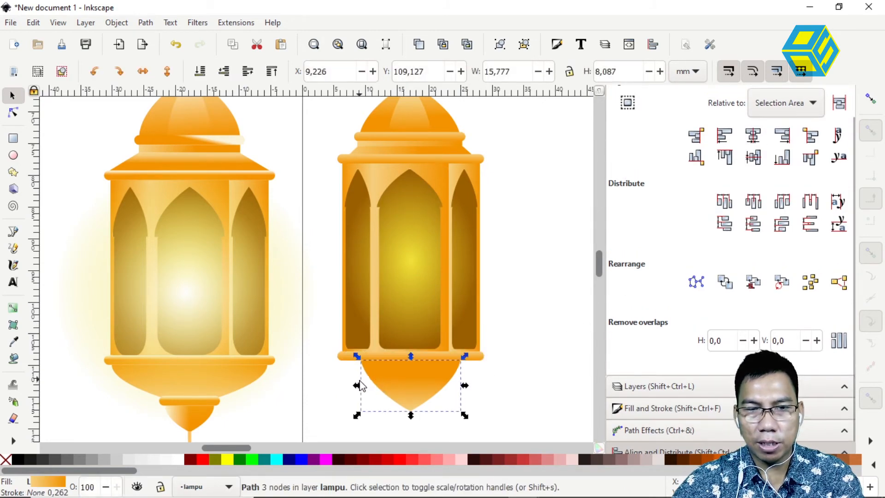
{"action": "mouse_move", "coordinate": [357, 389]}
{"action": "left_mouse_down"}
{"action": "mouse_move", "coordinate": [339, 385]}
{"action": "mouse_move", "coordinate": [350, 395]}
{"action": "left_mouse_up"}
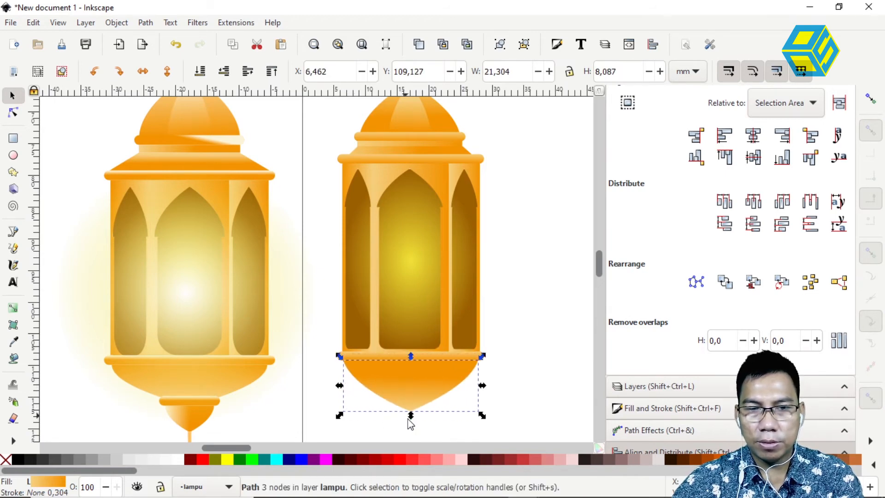
{"action": "left_click_drag", "start_coordinate": [410, 416], "coordinate": [418, 394]}
{"action": "left_click", "coordinate": [453, 158]}
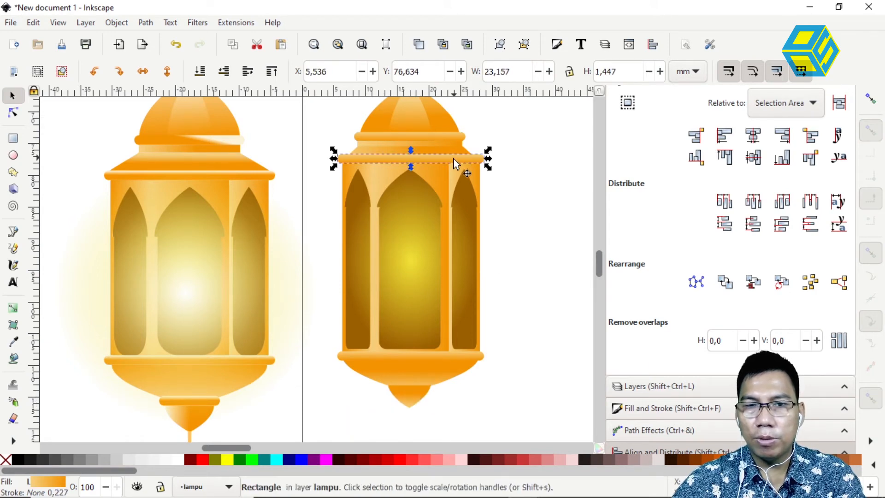
{"action": "left_click_drag", "start_coordinate": [465, 217], "coordinate": [462, 354]}
{"action": "key", "text": "ctrl+z"}
{"action": "key", "text": "Escape"}
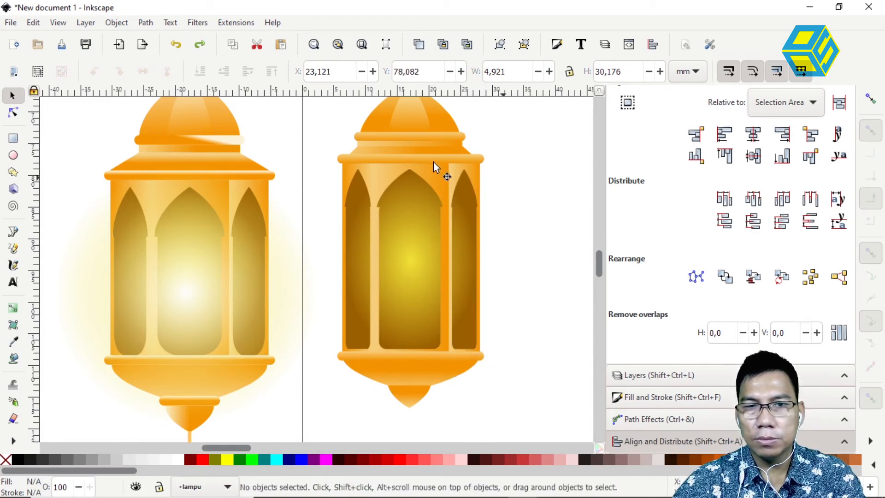
Place a narrowed copy of the upper rounded bar, about 8.1 mm wide, over the finial and center it horizontally on the inverted dome
{"action": "left_click", "coordinate": [429, 158]}
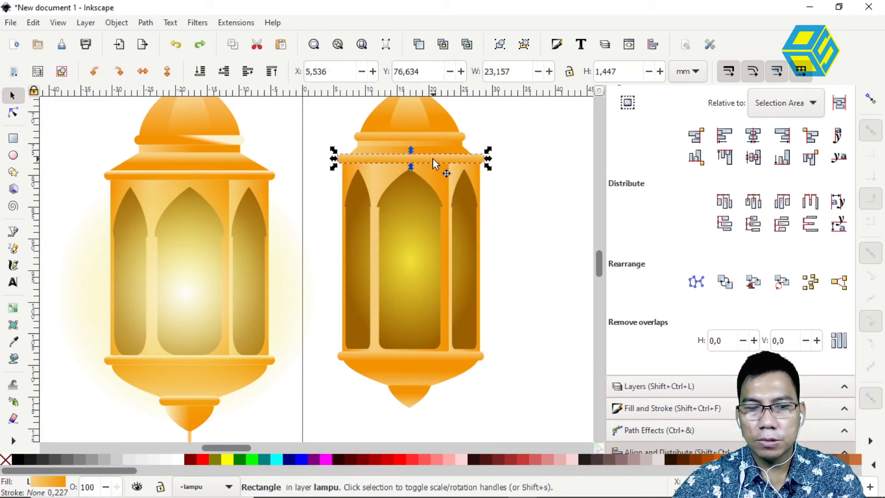
{"action": "left_click_drag", "start_coordinate": [432, 161], "coordinate": [436, 394]}
{"action": "left_click_drag", "start_coordinate": [488, 382], "coordinate": [435, 382]}
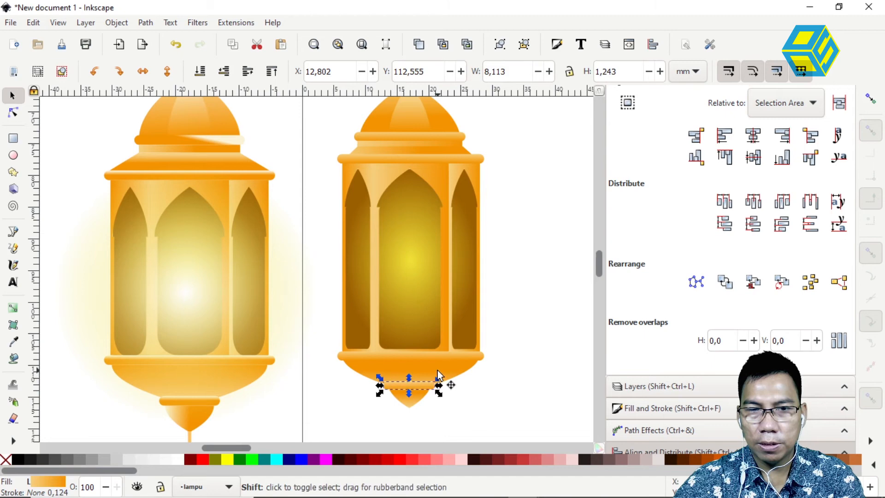
{"action": "left_click", "coordinate": [451, 377], "text": "shift"}
{"action": "left_click", "coordinate": [751, 134]}
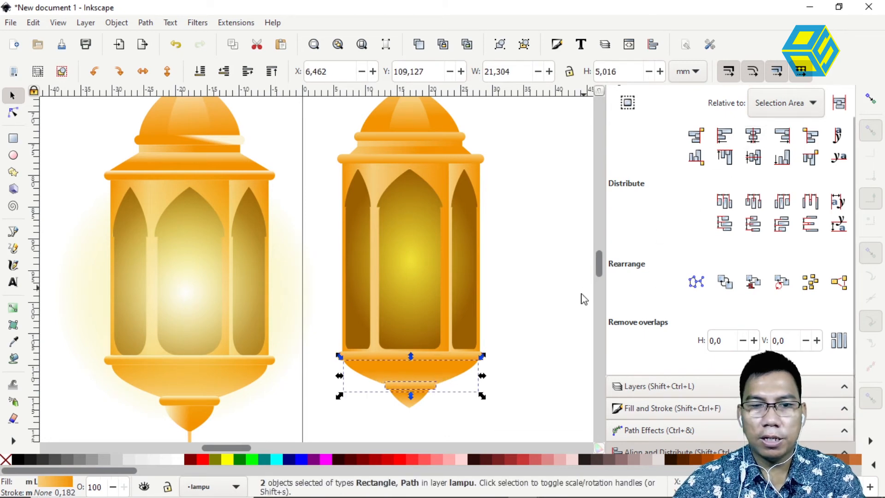
{"action": "left_click", "coordinate": [557, 331]}
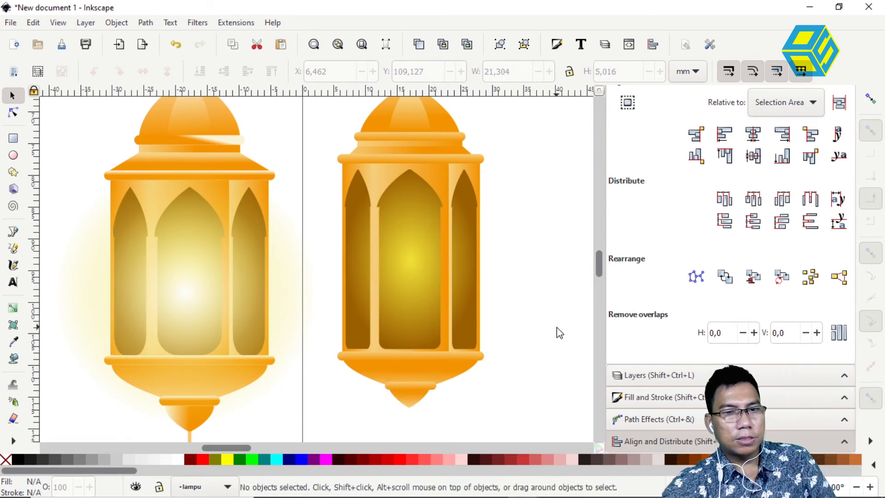
Draw a thin vertical rectangle about 0.7 mm wide and 18.4 mm long hanging from the finial's tip
{"action": "scroll", "coordinate": [559, 333], "scroll_direction": "down", "scroll_amount": 5}
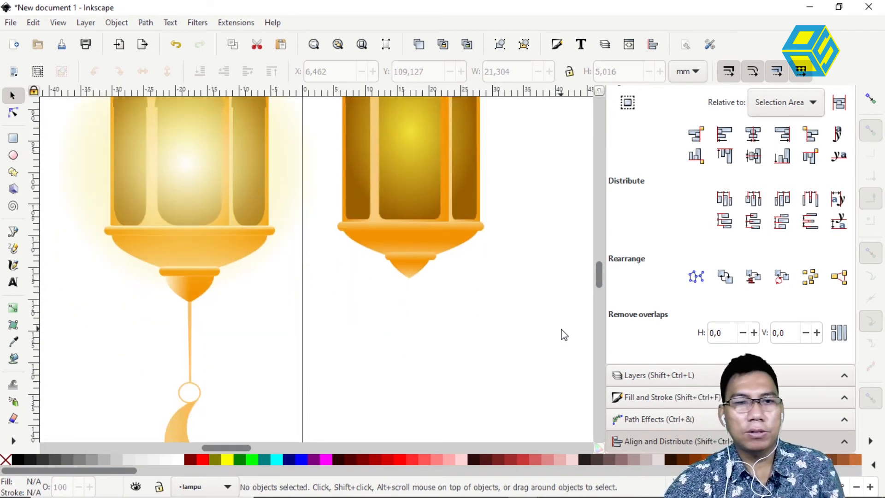
{"action": "scroll", "coordinate": [564, 335], "scroll_direction": "down", "scroll_amount": 2}
{"action": "left_click", "coordinate": [13, 138]}
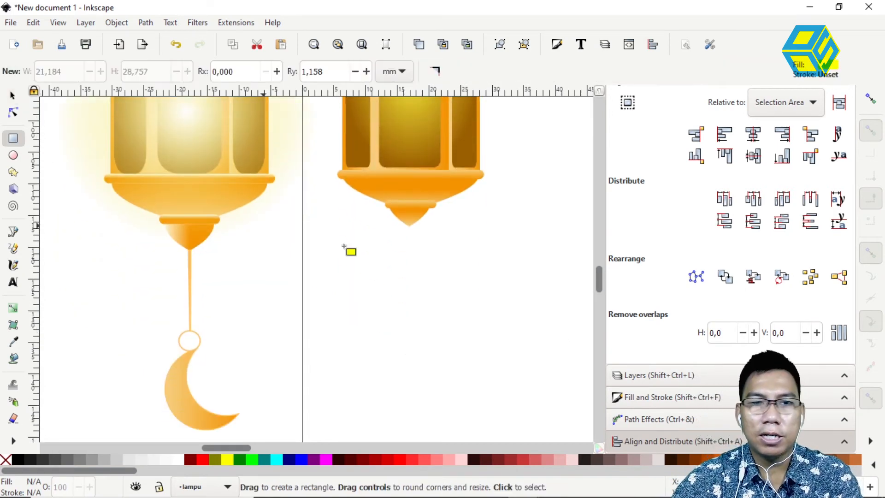
{"action": "left_click_drag", "start_coordinate": [408, 224], "coordinate": [410, 340]}
{"action": "key", "text": "s"}
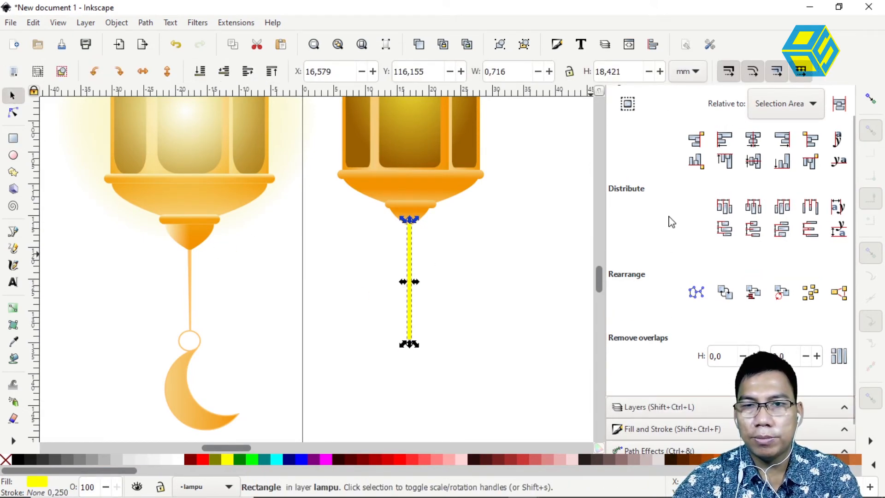
Fill the hanging rod with flat orange ffb300 by setting its hue to 42
{"action": "left_click", "coordinate": [654, 396]}
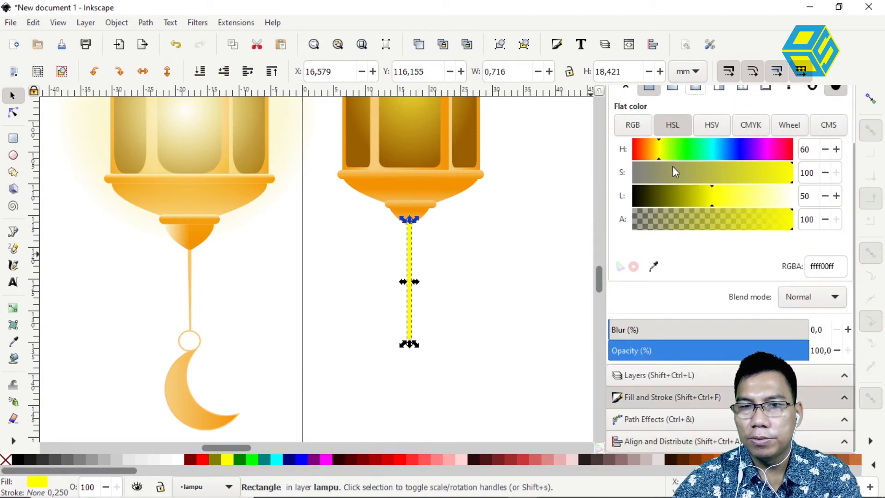
{"action": "scroll", "coordinate": [656, 156], "scroll_direction": "up", "scroll_amount": 3}
{"action": "left_click_drag", "start_coordinate": [658, 215], "coordinate": [649, 216]}
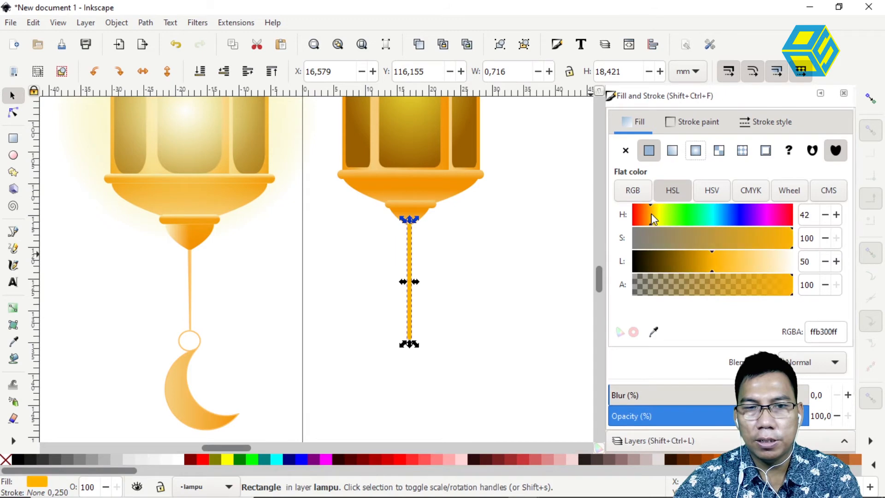
{"action": "left_click", "coordinate": [65, 133]}
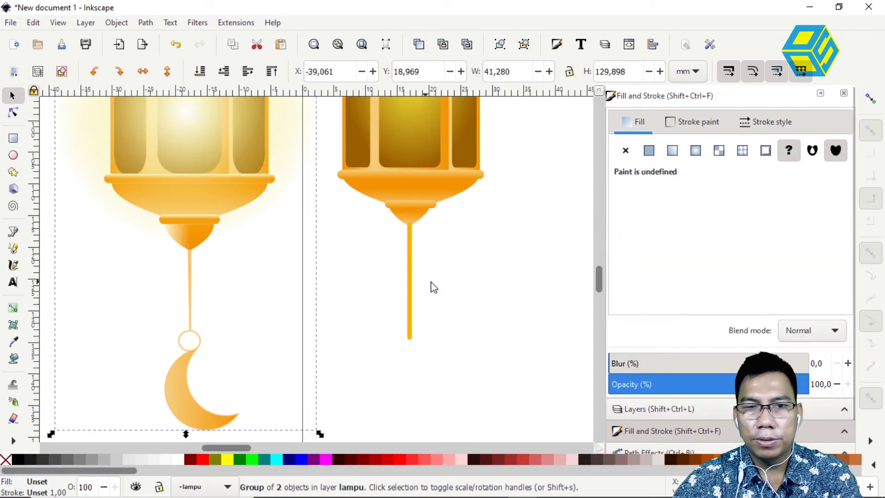
{"action": "left_click", "coordinate": [436, 295]}
Narrow the hanging rod to about 0.4 mm wide
{"action": "left_click", "coordinate": [409, 336]}
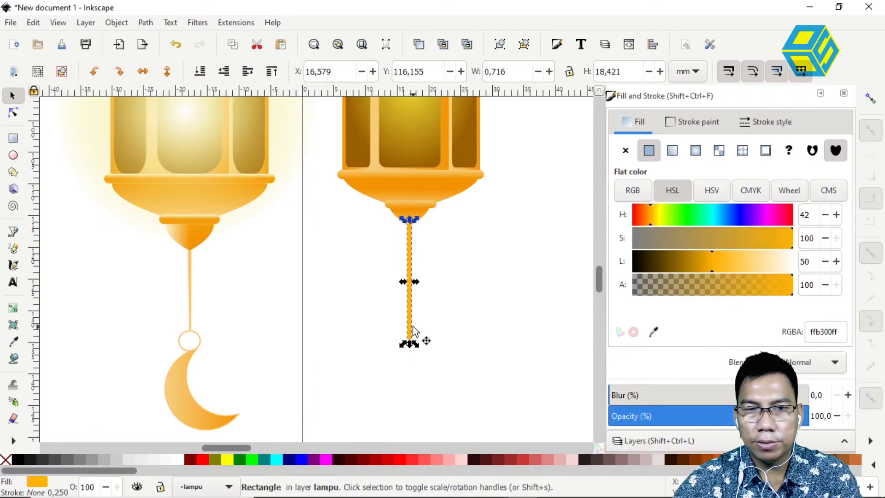
{"action": "left_click_drag", "start_coordinate": [414, 283], "coordinate": [414, 283]}
{"action": "left_click", "coordinate": [442, 286]}
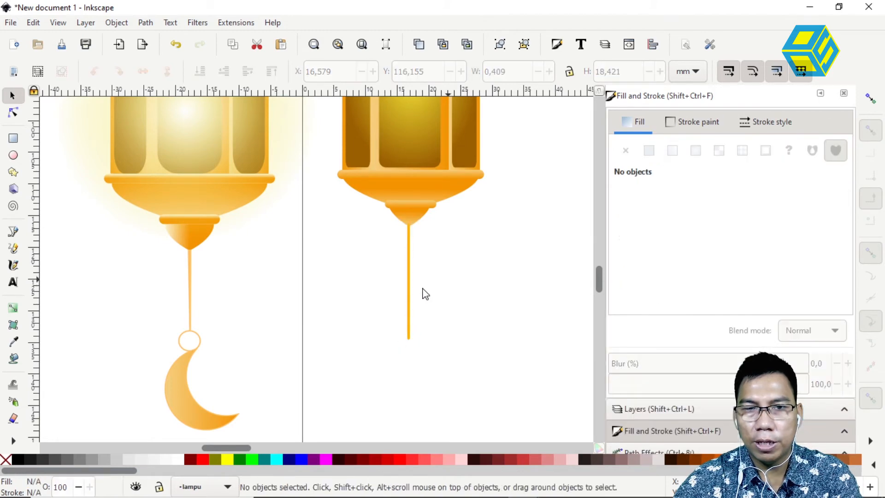
{"action": "left_click", "coordinate": [408, 282]}
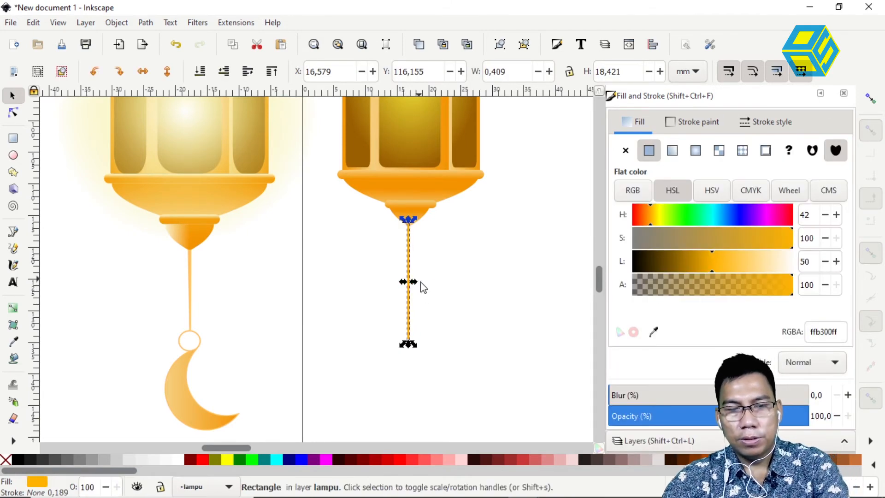
{"action": "left_click", "coordinate": [466, 332]}
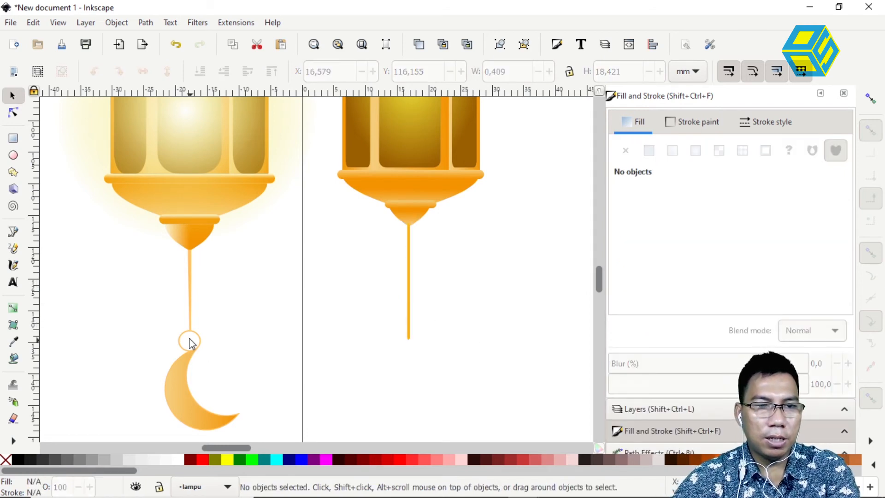
Draw a circle with a radius of about 2.3 mm at the rod's lower end, with no fill and a flat f39300 stroke
{"action": "left_click", "coordinate": [13, 156]}
{"action": "left_click_drag", "start_coordinate": [396, 334], "coordinate": [427, 367]}
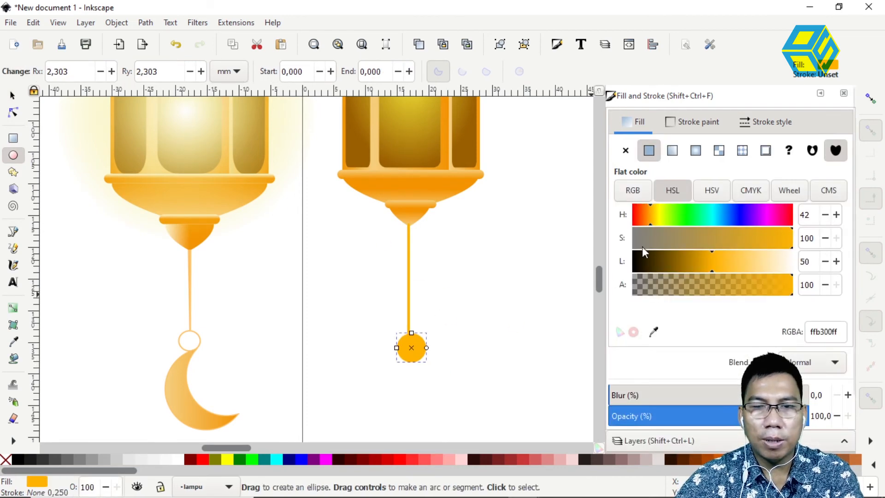
{"action": "left_click", "coordinate": [626, 151]}
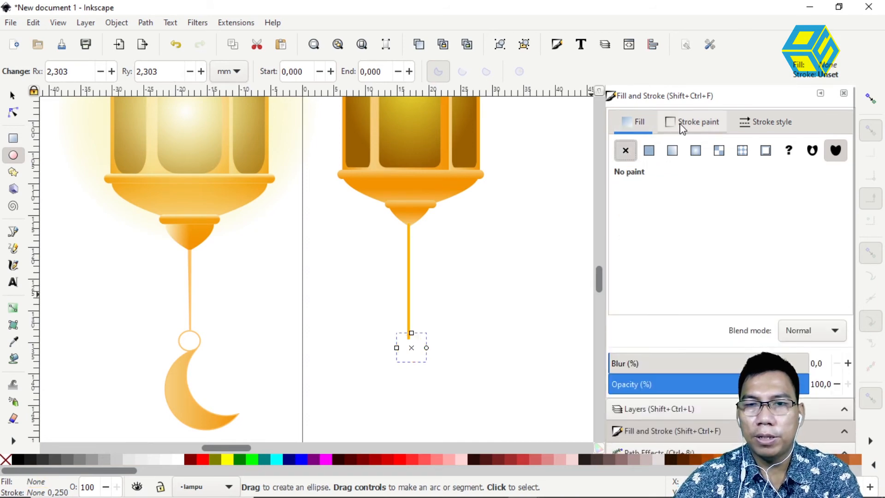
{"action": "left_click", "coordinate": [682, 124]}
{"action": "left_click", "coordinate": [650, 154]}
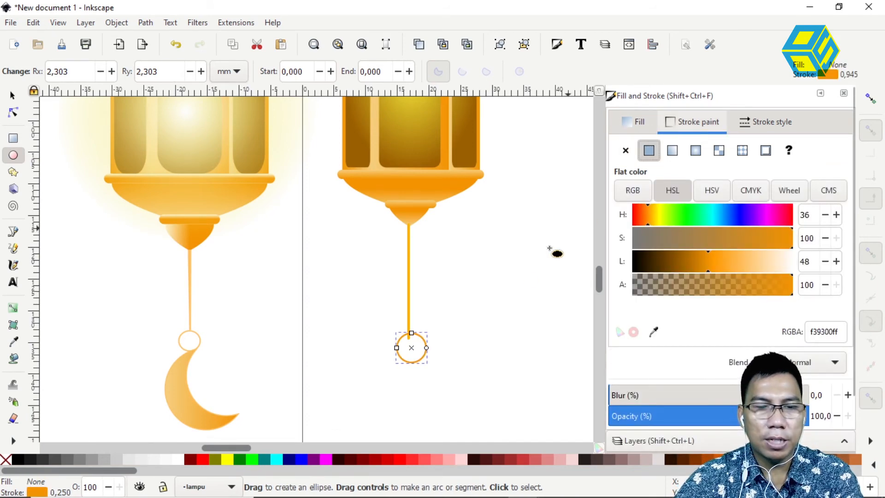
Shrink the ring to about 3.3 mm across and align it with the lower end of the rod
{"action": "key", "text": "s"}
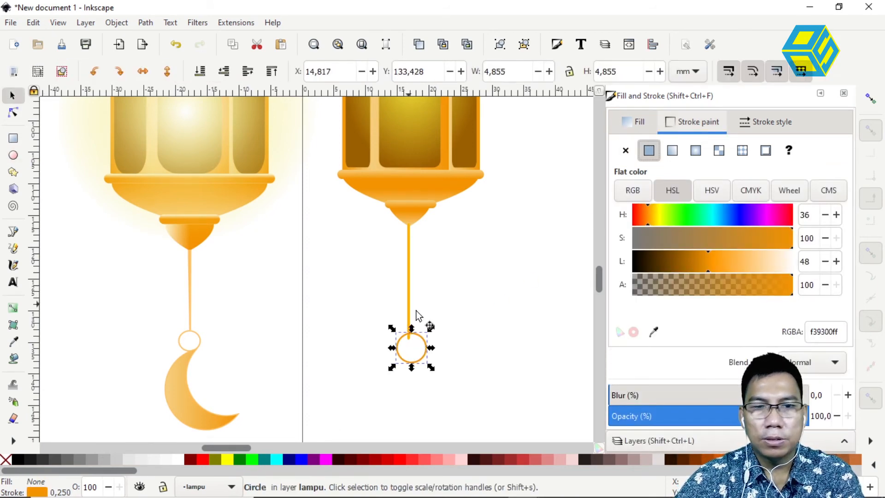
{"action": "mouse_move", "coordinate": [422, 348]}
{"action": "left_mouse_down"}
{"action": "mouse_move", "coordinate": [424, 338]}
{"action": "mouse_move", "coordinate": [417, 350]}
{"action": "left_mouse_up"}
{"action": "left_click", "coordinate": [493, 335]}
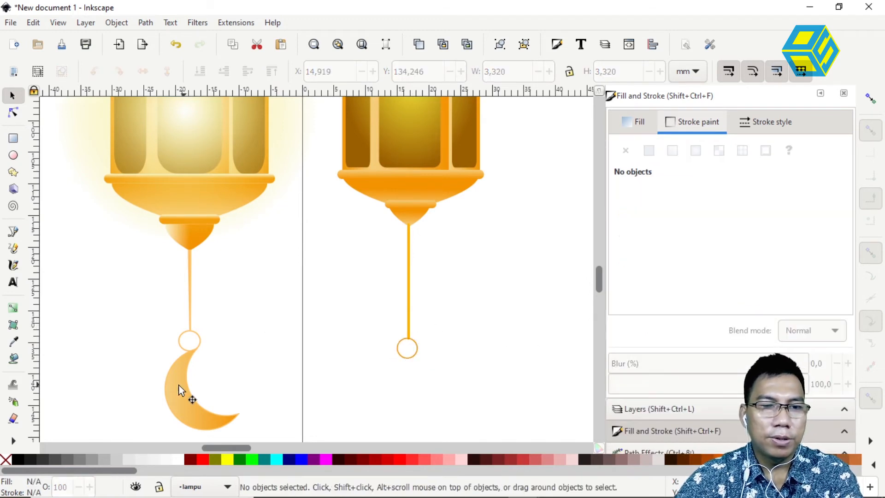
Draw a circle about 16 mm in diameter beside the rod and overlay a smaller copy offset toward its upper right
{"action": "left_click", "coordinate": [13, 155]}
{"action": "left_click_drag", "start_coordinate": [440, 274], "coordinate": [543, 377]}
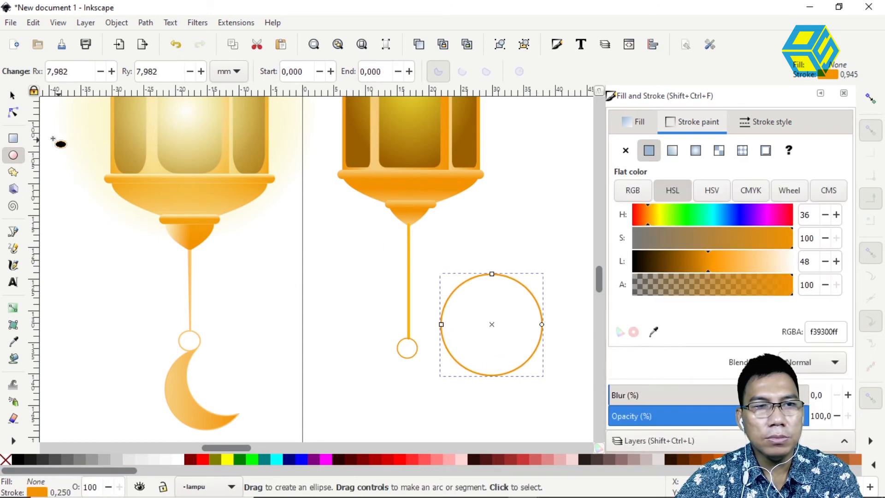
{"action": "left_click", "coordinate": [16, 98]}
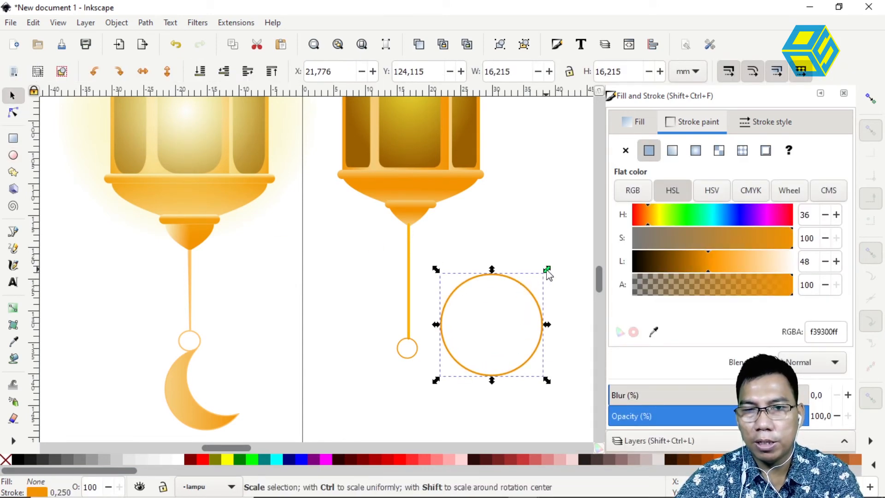
{"action": "mouse_move", "coordinate": [548, 271]}
{"action": "left_mouse_down"}
{"action": "mouse_move", "coordinate": [518, 313]}
{"action": "mouse_move", "coordinate": [530, 280]}
{"action": "mouse_move", "coordinate": [554, 255]}
{"action": "mouse_move", "coordinate": [545, 296]}
{"action": "left_mouse_up"}
Subtract the smaller circle from the larger one and fit the resulting crescent, about 9.5 mm wide, directly beneath the ring
{"action": "left_click_drag", "start_coordinate": [424, 251], "coordinate": [563, 391]}
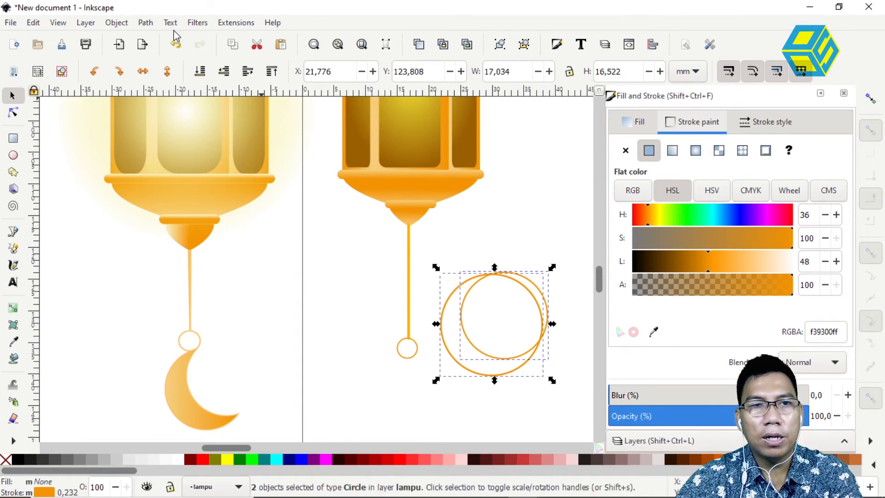
{"action": "left_click", "coordinate": [145, 22]}
{"action": "left_click", "coordinate": [167, 104]}
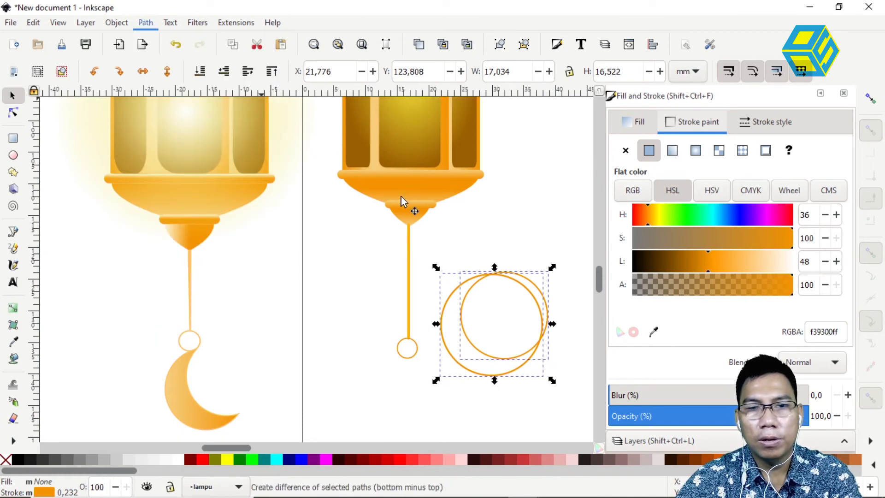
{"action": "left_click_drag", "start_coordinate": [544, 270], "coordinate": [513, 317]}
{"action": "left_click_drag", "start_coordinate": [451, 342], "coordinate": [393, 386]}
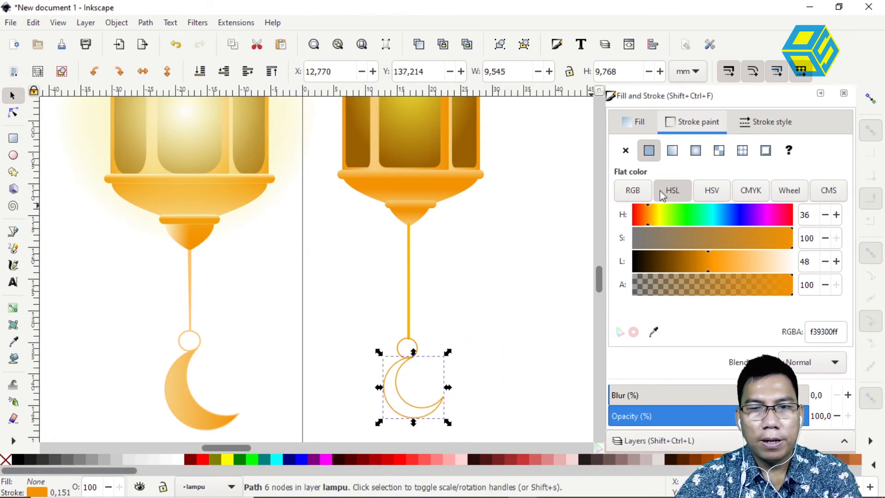
Fill the crescent with the orange linear gradient 2251
{"action": "left_click", "coordinate": [639, 124]}
{"action": "left_click", "coordinate": [672, 150]}
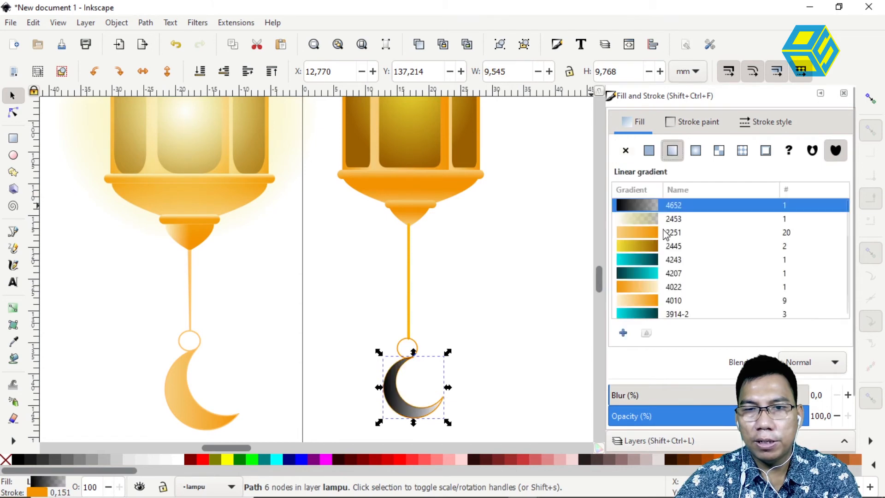
{"action": "left_click", "coordinate": [647, 233]}
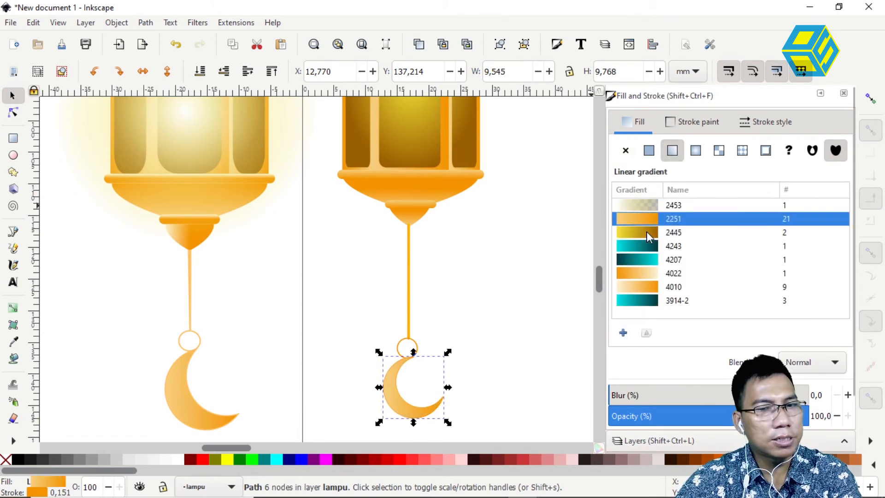
{"action": "left_click", "coordinate": [497, 279]}
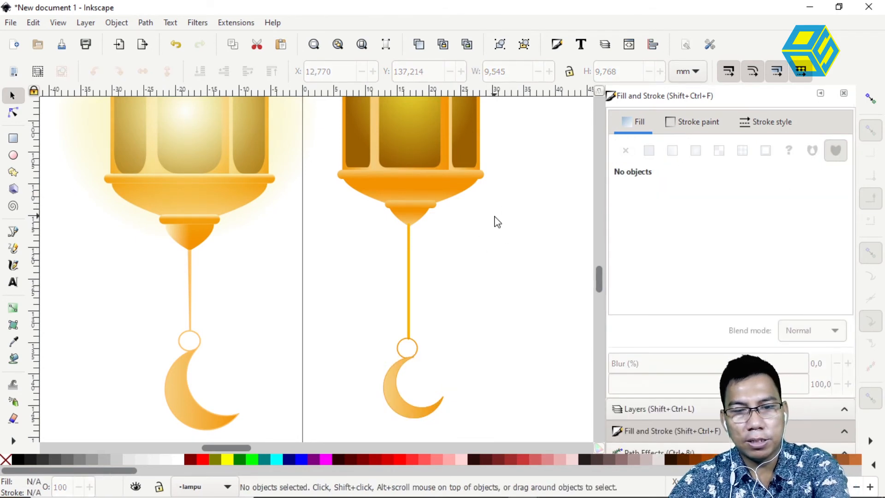
Place a copy of the hanging rod vertically above the lantern's top dome
{"action": "scroll", "coordinate": [496, 221], "scroll_direction": "down", "scroll_amount": 4}
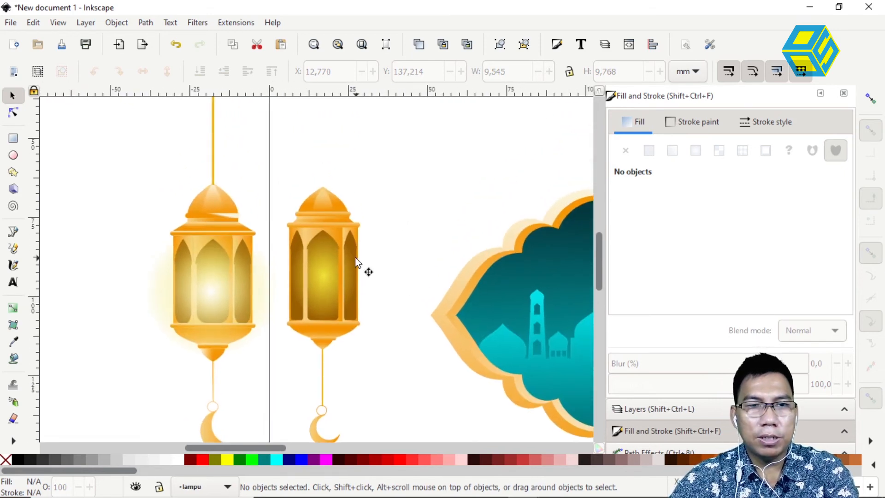
{"action": "left_click", "coordinate": [323, 379]}
{"action": "left_click_drag", "start_coordinate": [325, 374], "coordinate": [322, 178]}
Lengthen the upper rod upward to about 51.2 mm and widen it to about 0.6 mm
{"action": "scroll", "coordinate": [401, 284], "scroll_direction": "up", "scroll_amount": 8}
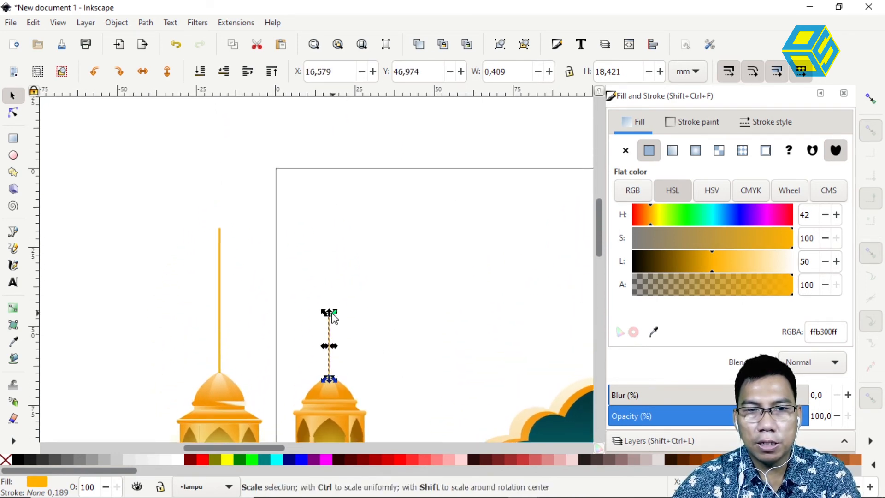
{"action": "left_click_drag", "start_coordinate": [331, 315], "coordinate": [329, 208]}
{"action": "left_click_drag", "start_coordinate": [337, 294], "coordinate": [333, 293]}
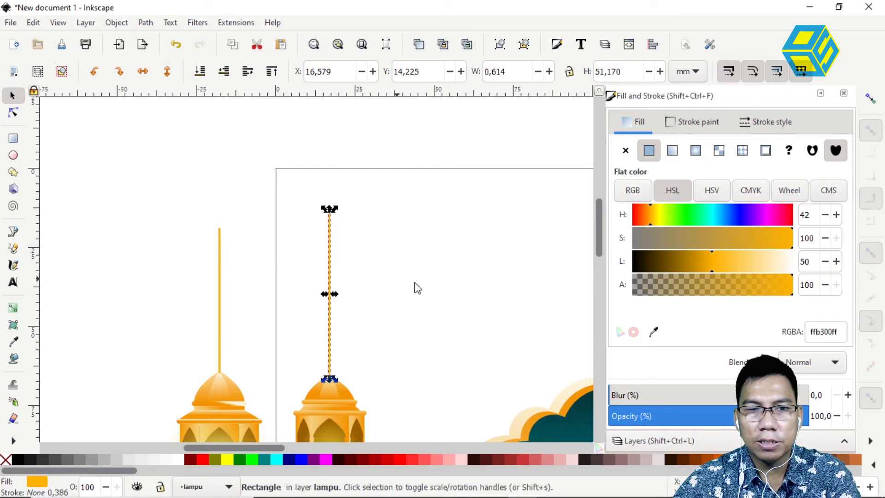
{"action": "left_click", "coordinate": [420, 287]}
Compare the drawn lantern with the reference lantern and check its look beside the mosque frame
{"action": "key", "text": "minus"}
{"action": "key", "text": "minus"}
{"action": "key", "text": "minus"}
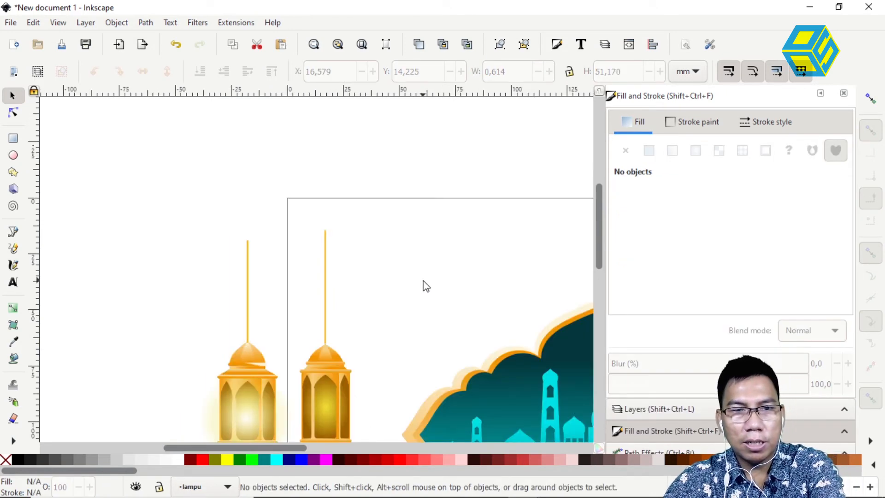
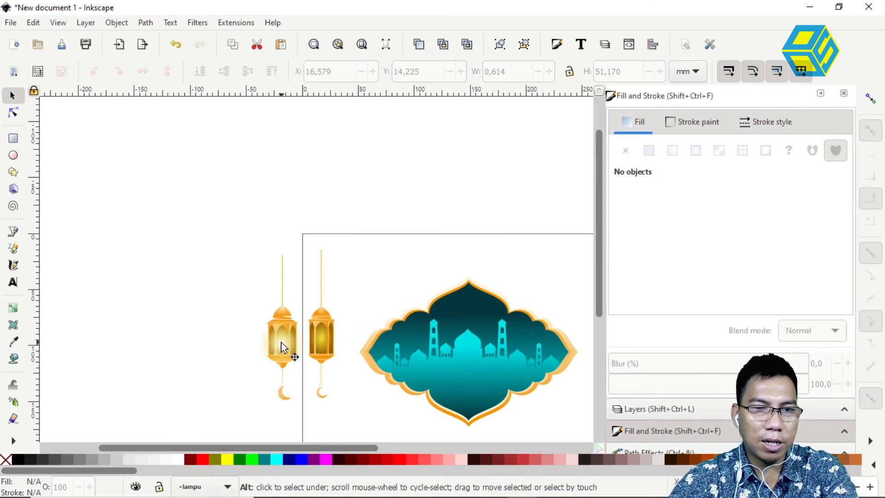
{"action": "key", "text": "plus"}
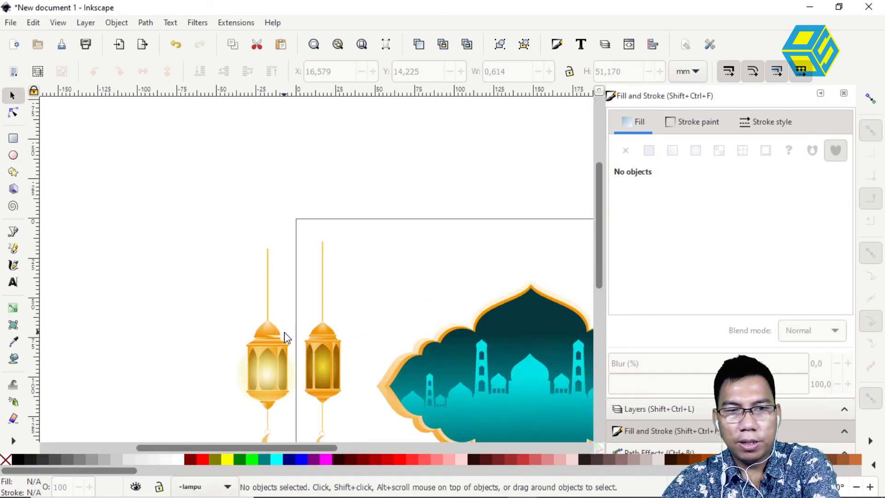
{"action": "key", "text": "plus"}
{"action": "scroll", "coordinate": [322, 239], "scroll_direction": "down", "scroll_amount": 7}
{"action": "scroll", "coordinate": [322, 239], "scroll_direction": "right", "scroll_amount": 5}
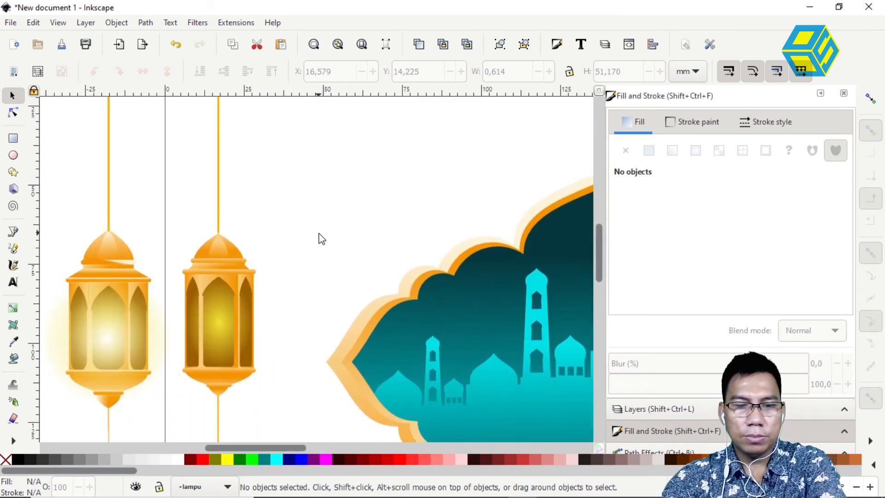
{"action": "key", "text": "minus"}
{"action": "key", "text": "minus"}
{"action": "left_click_drag", "start_coordinate": [325, 243], "coordinate": [232, 208]}
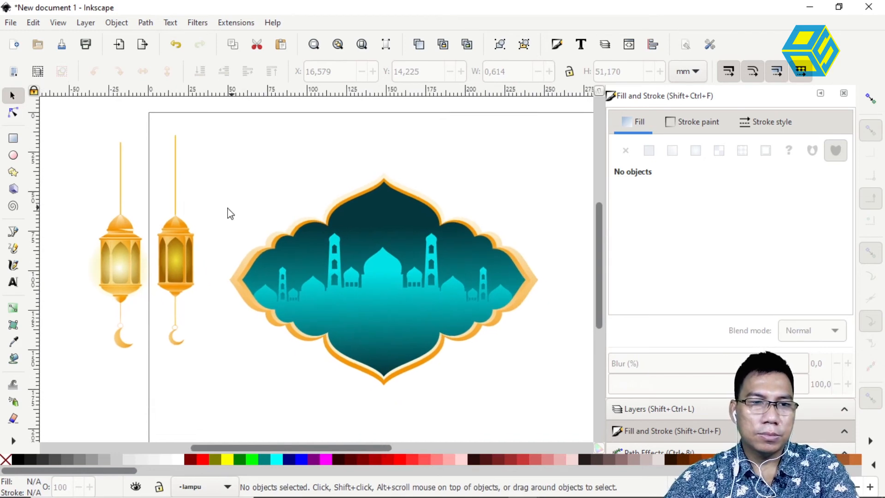
Draw a circle about 16.4 mm in diameter inside the mosque frame and give it a radial gradient fill
{"action": "scroll", "coordinate": [233, 207], "scroll_direction": "up", "scroll_amount": 1}
{"action": "scroll", "coordinate": [175, 249], "scroll_direction": "down", "scroll_amount": 1}
{"action": "scroll", "coordinate": [175, 249], "scroll_direction": "left", "scroll_amount": 1}
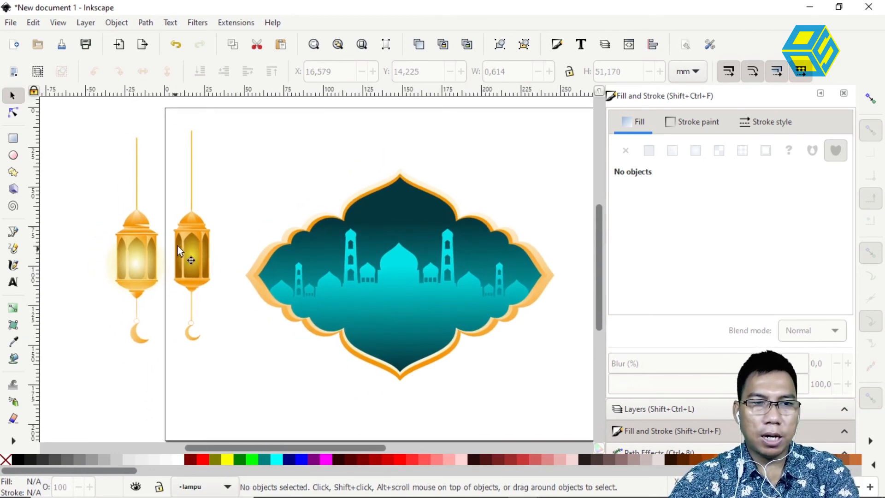
{"action": "left_click", "coordinate": [12, 155]}
{"action": "left_click_drag", "start_coordinate": [312, 242], "coordinate": [338, 271]}
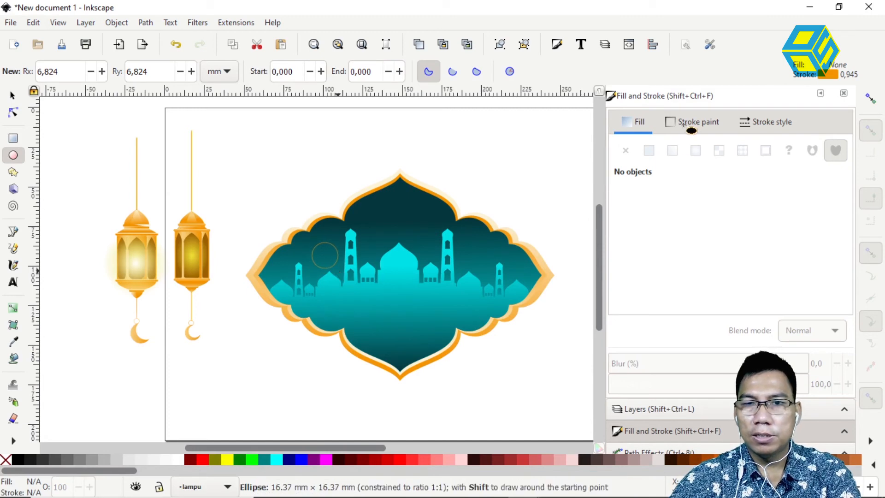
{"action": "left_click", "coordinate": [695, 151]}
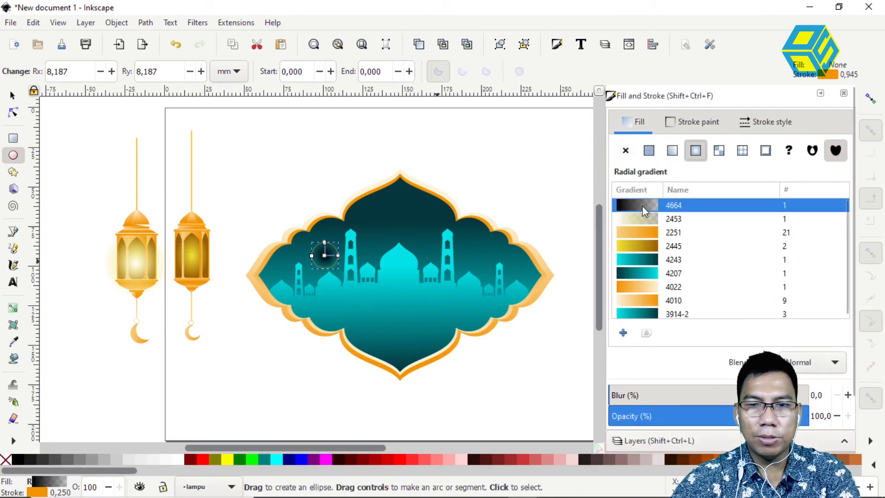
Recolour the stops of the circle's radial gradient 4664 to white, keeping the centre opaque and the outer edge transparent
{"action": "left_click", "coordinate": [645, 332]}
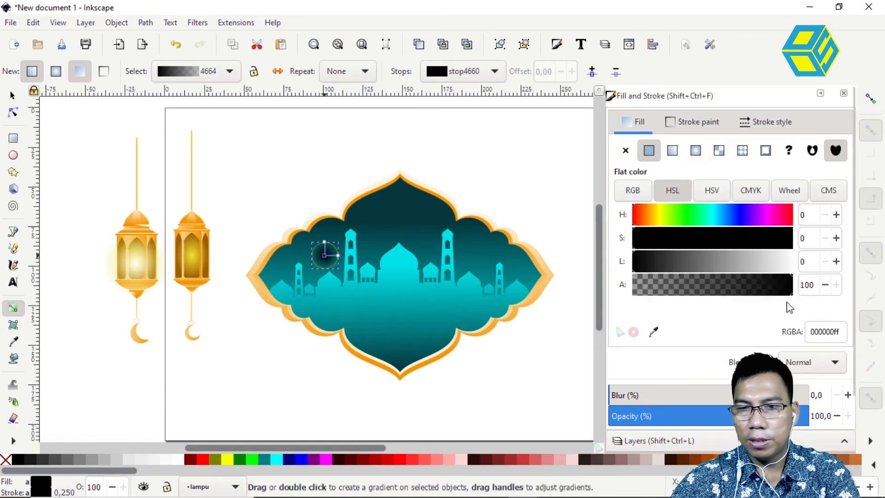
{"action": "left_click", "coordinate": [790, 264]}
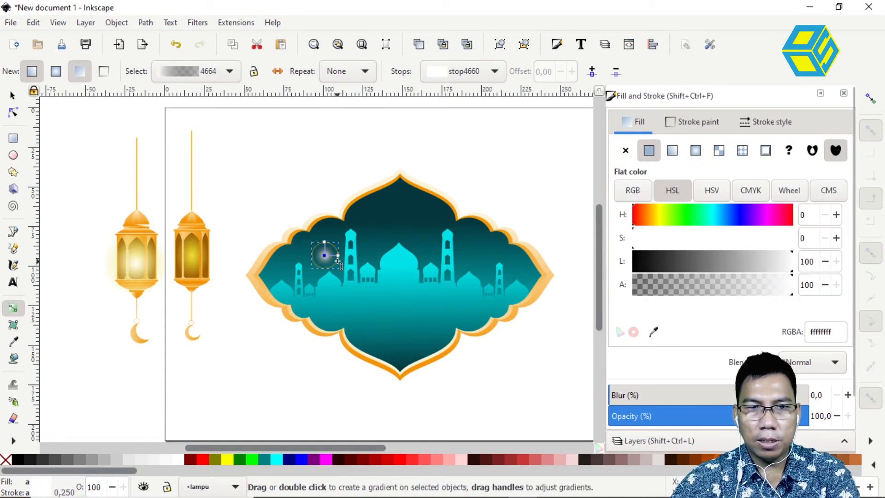
{"action": "key", "text": "3"}
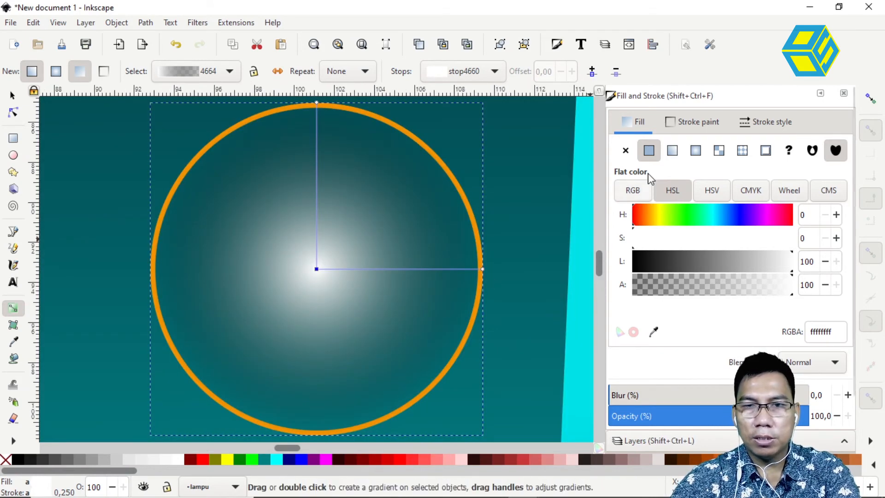
{"action": "left_click", "coordinate": [677, 123]}
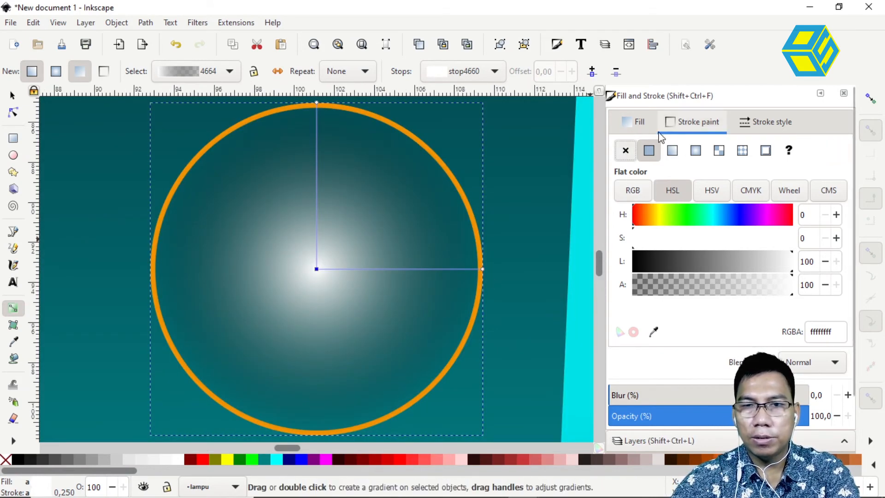
{"action": "left_click", "coordinate": [639, 124]}
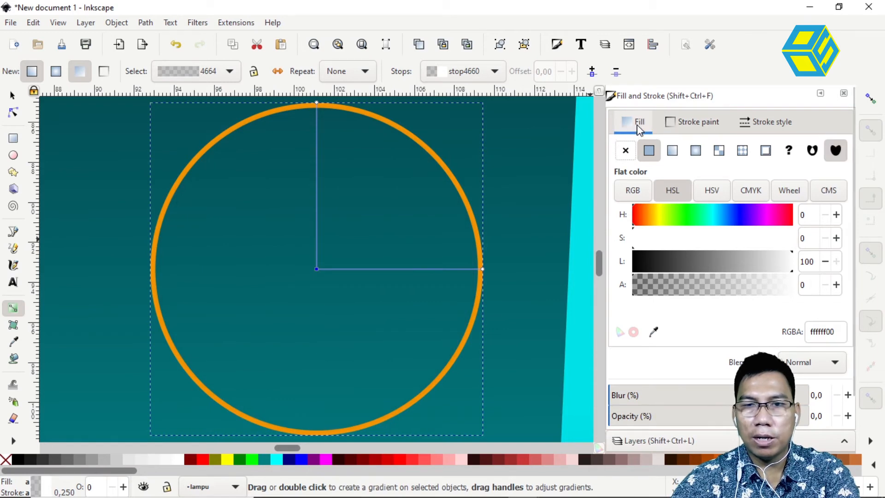
Fill the circle with the radial gradient 2453 and remove its stroke
{"action": "left_click", "coordinate": [695, 151]}
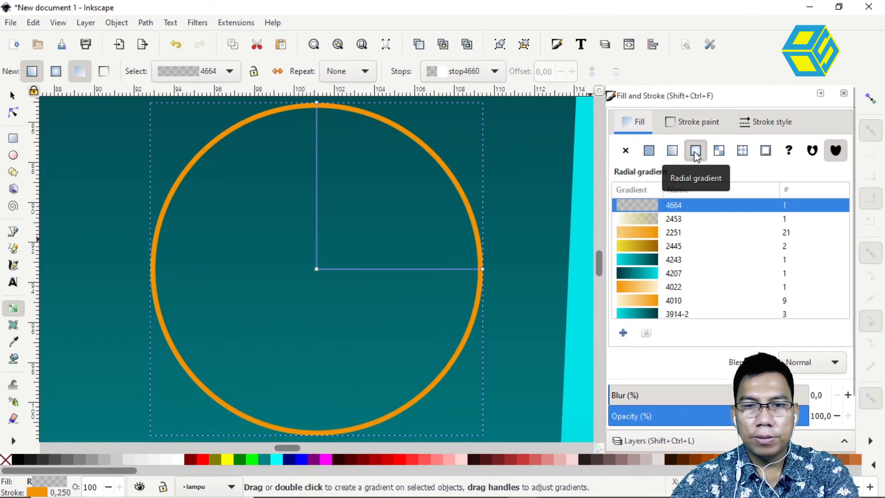
{"action": "left_click", "coordinate": [637, 216]}
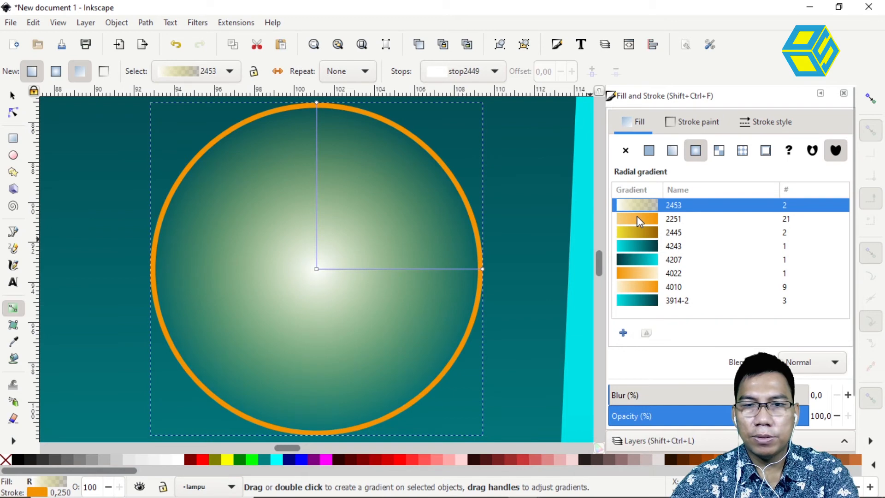
{"action": "left_click", "coordinate": [686, 123]}
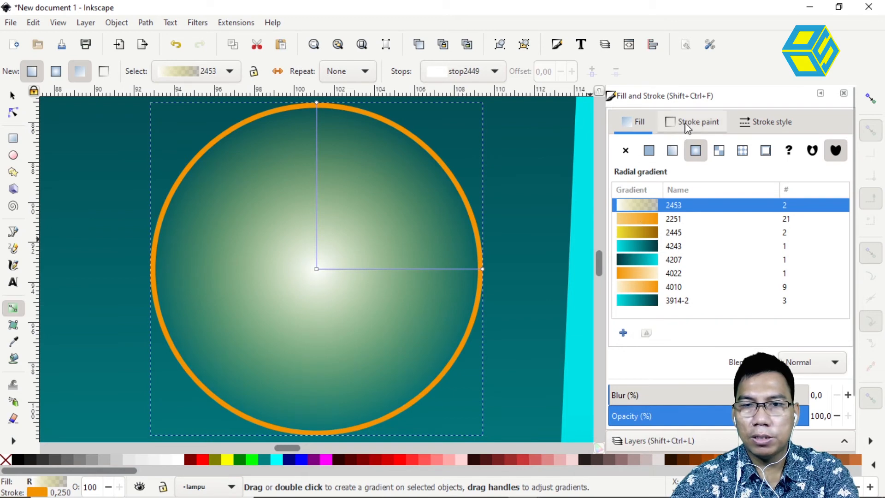
{"action": "left_click", "coordinate": [625, 152]}
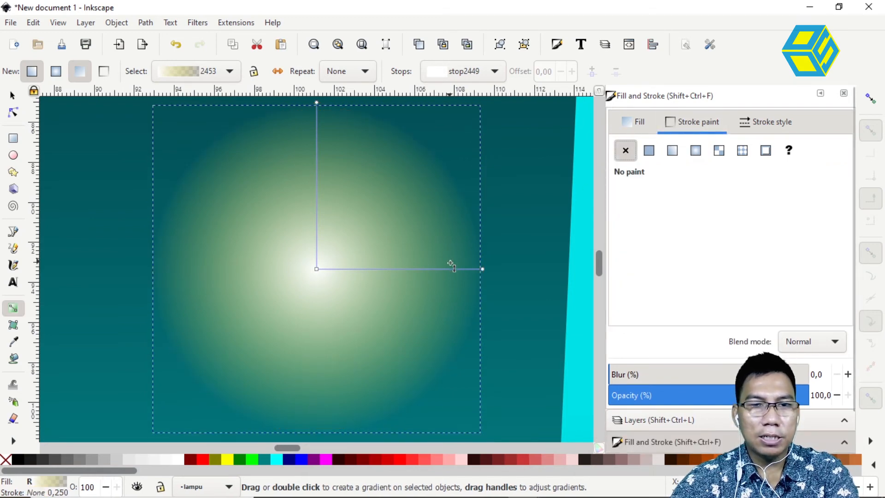
Set the outer stop of the circle's gradient to fully transparent white, ffffff00
{"action": "left_click", "coordinate": [483, 269]}
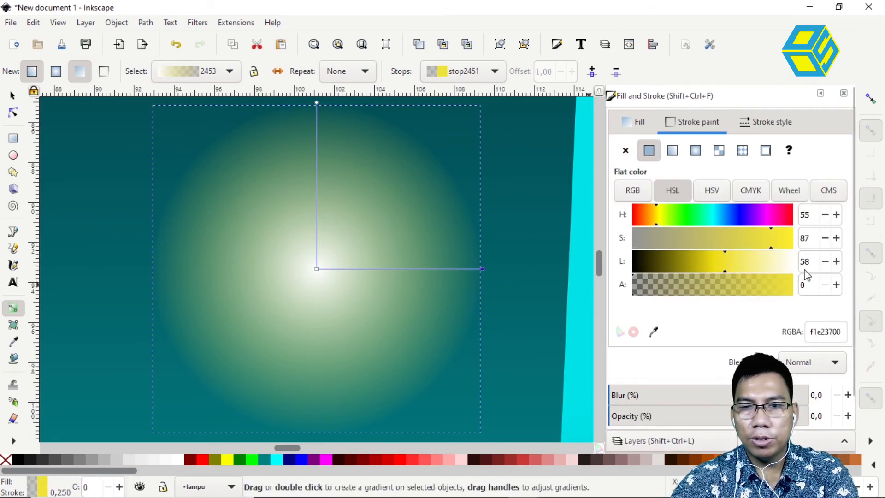
{"action": "left_click_drag", "start_coordinate": [804, 270], "coordinate": [792, 271]}
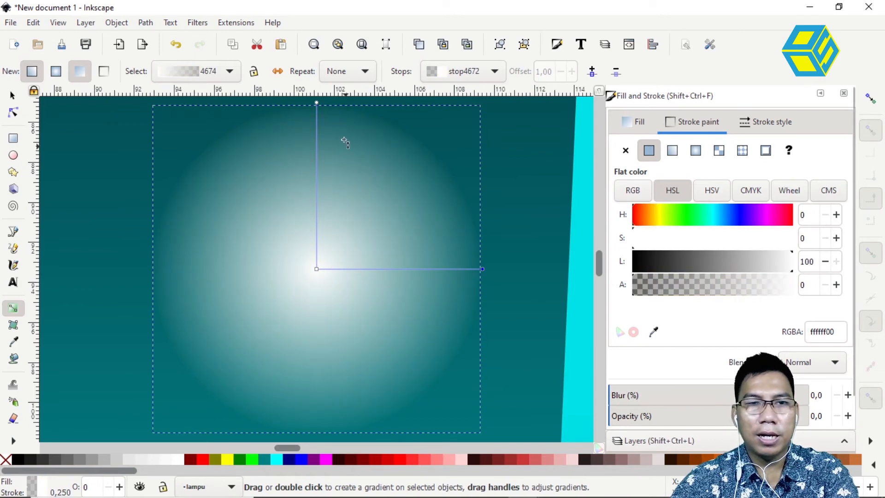
{"action": "left_click", "coordinate": [13, 96]}
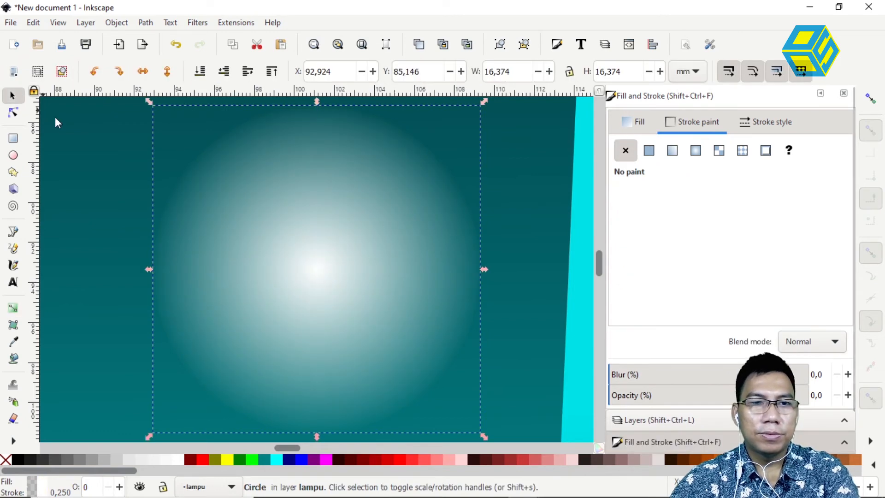
Place the white glow circle over the drawn lantern's body and enlarge it to about 32.4 mm across
{"action": "key", "text": "minus"}
{"action": "key", "text": "minus"}
{"action": "key", "text": "minus"}
{"action": "key", "text": "minus"}
{"action": "key", "text": "minus"}
{"action": "key", "text": "minus"}
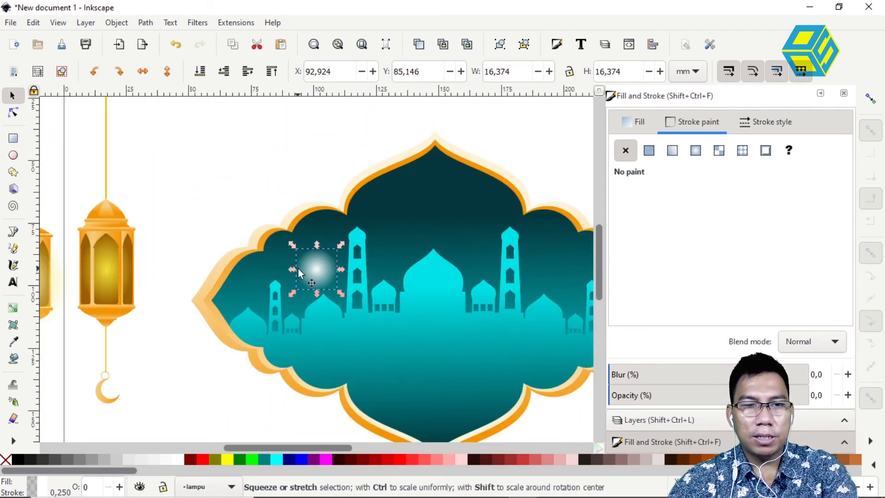
{"action": "left_click_drag", "start_coordinate": [311, 266], "coordinate": [186, 215]}
{"action": "left_click_drag", "start_coordinate": [133, 254], "coordinate": [110, 273]}
{"action": "key", "text": "minus"}
{"action": "key", "text": "minus"}
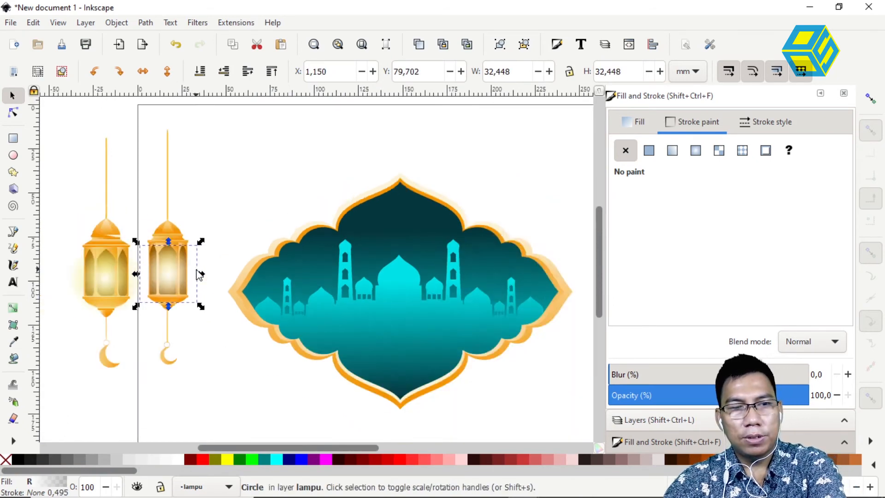
Move the reference lantern farther from the page and group all parts of the drawn lantern together with its glow
{"action": "left_click_drag", "start_coordinate": [159, 259], "coordinate": [93, 263]}
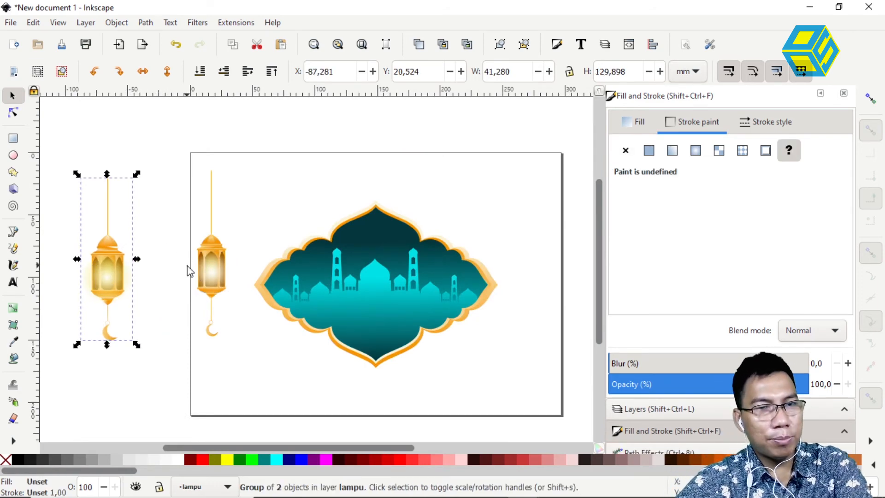
{"action": "left_click_drag", "start_coordinate": [179, 157], "coordinate": [241, 369]}
{"action": "left_click", "coordinate": [221, 198]}
{"action": "mouse_move", "coordinate": [176, 152]}
{"action": "left_mouse_down"}
{"action": "mouse_move", "coordinate": [241, 255]}
{"action": "mouse_move", "coordinate": [241, 362]}
{"action": "left_mouse_up"}
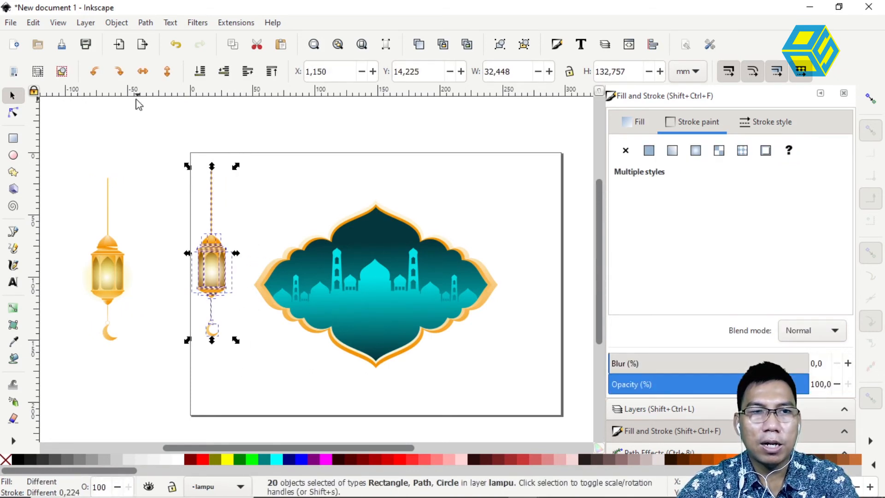
{"action": "left_click", "coordinate": [115, 23]}
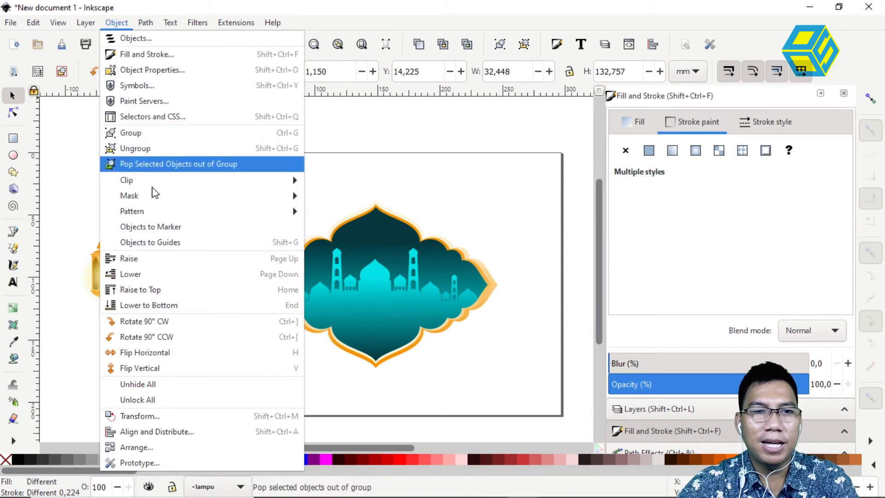
{"action": "left_click", "coordinate": [145, 149]}
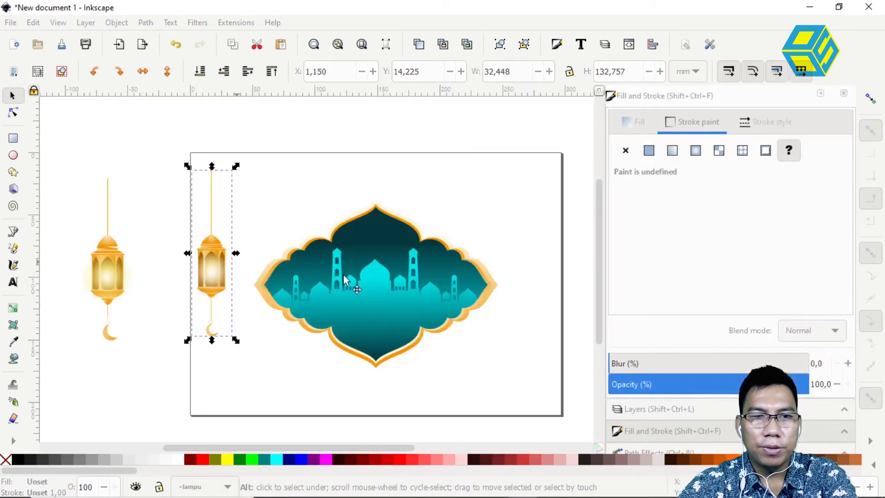
Show the Background layer and place a reduced copy of the lantern above the frame's upper left edge
{"action": "left_click", "coordinate": [643, 409]}
{"action": "left_click", "coordinate": [618, 170]}
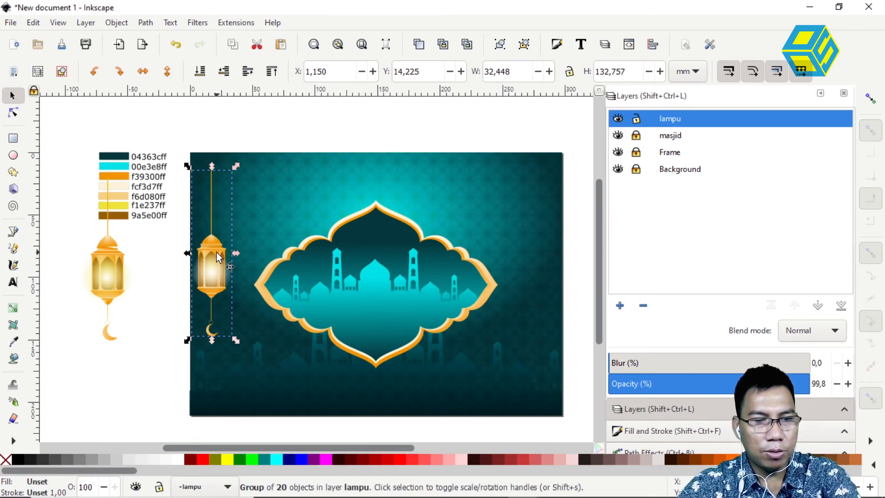
{"action": "key", "text": "ctrl+d"}
{"action": "left_click_drag", "start_coordinate": [215, 257], "coordinate": [323, 191]}
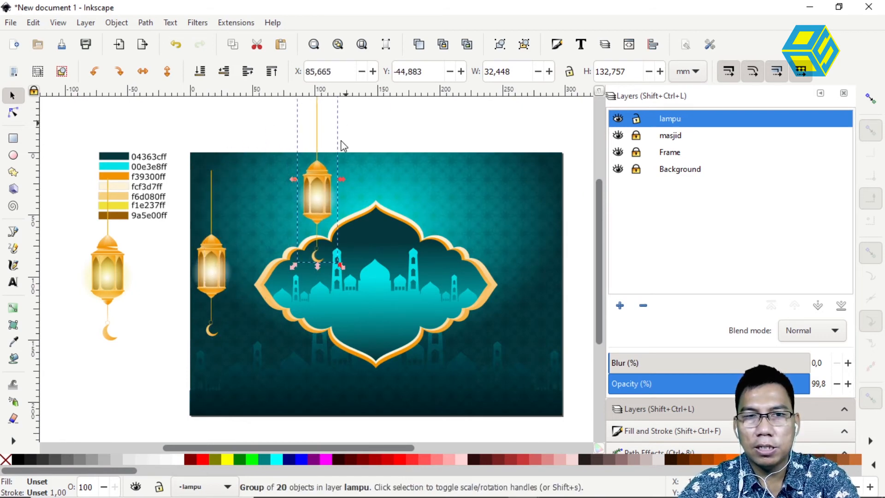
{"action": "scroll", "coordinate": [332, 157], "scroll_direction": "up", "scroll_amount": 3}
{"action": "left_click_drag", "start_coordinate": [322, 155], "coordinate": [315, 182]}
Place another lantern copy at the frame's upper right and enlarge it to about 38 × 155.6 mm
{"action": "left_click_drag", "start_coordinate": [290, 266], "coordinate": [466, 174]}
{"action": "key", "text": "ctrl+d"}
{"action": "left_click_drag", "start_coordinate": [422, 260], "coordinate": [441, 235]}
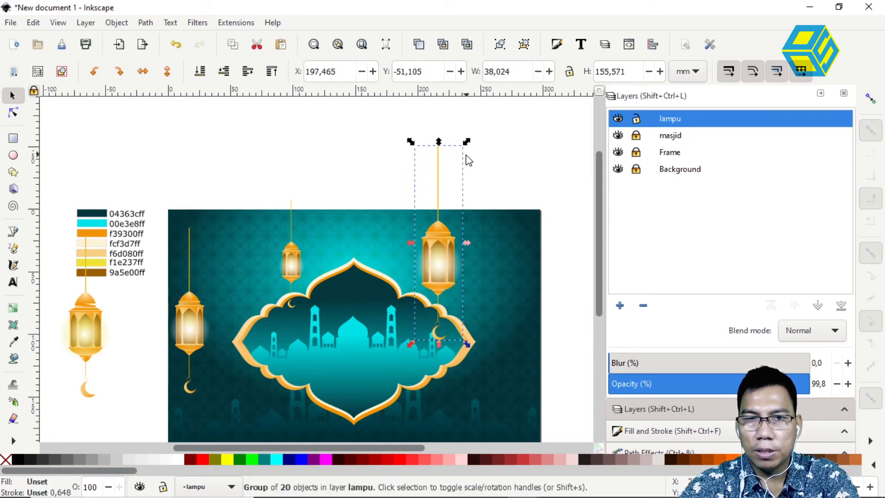
Place a lantern copy on the frame's lower right edge, scaled to about 24.5 × 100.4 mm
{"action": "left_click_drag", "start_coordinate": [437, 289], "coordinate": [387, 386]}
{"action": "mouse_move", "coordinate": [409, 272]}
{"action": "left_mouse_down"}
{"action": "mouse_move", "coordinate": [397, 297]}
{"action": "mouse_move", "coordinate": [403, 286]}
{"action": "left_mouse_up"}
{"action": "left_click_drag", "start_coordinate": [388, 377], "coordinate": [380, 400]}
{"action": "left_click", "coordinate": [391, 377]}
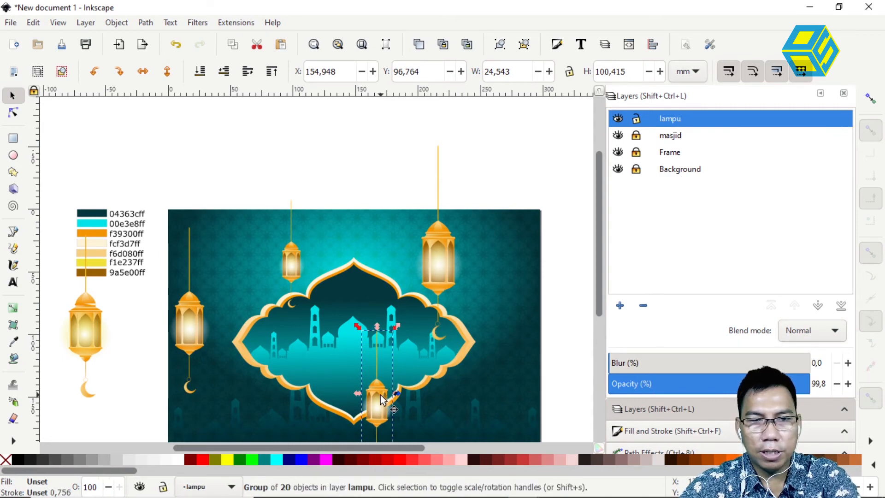
Duplicate that lantern, shrink the copy to about 20.9 × 85.6 mm and place it on the frame's lower left edge
{"action": "left_click_drag", "start_coordinate": [383, 402], "coordinate": [498, 343]}
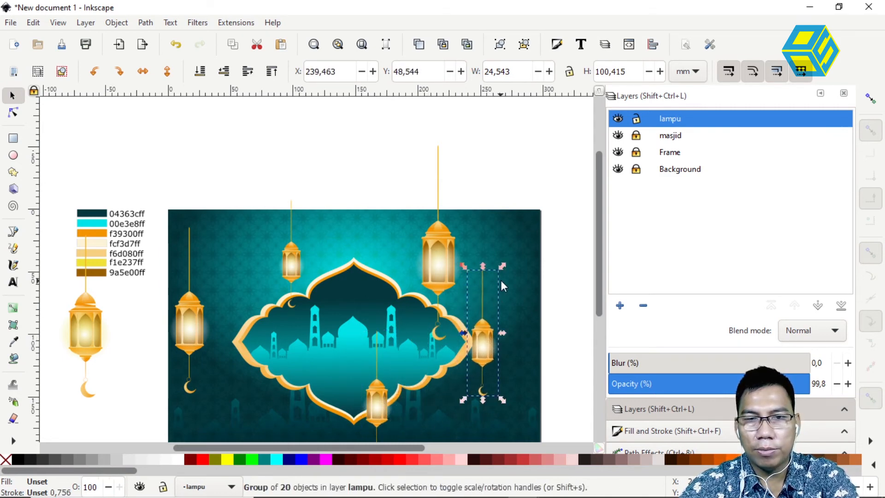
{"action": "left_click_drag", "start_coordinate": [502, 266], "coordinate": [497, 275]}
{"action": "left_click_drag", "start_coordinate": [479, 336], "coordinate": [477, 333]}
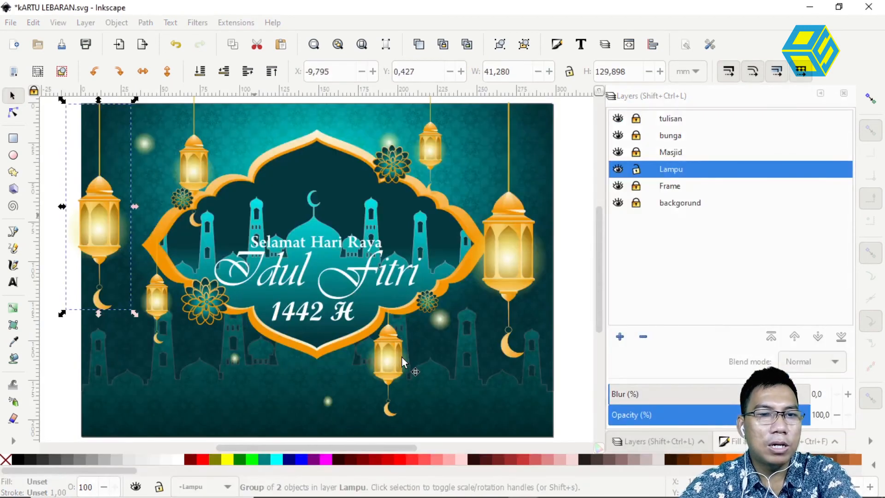
{"action": "key", "text": "alt+Tab"}
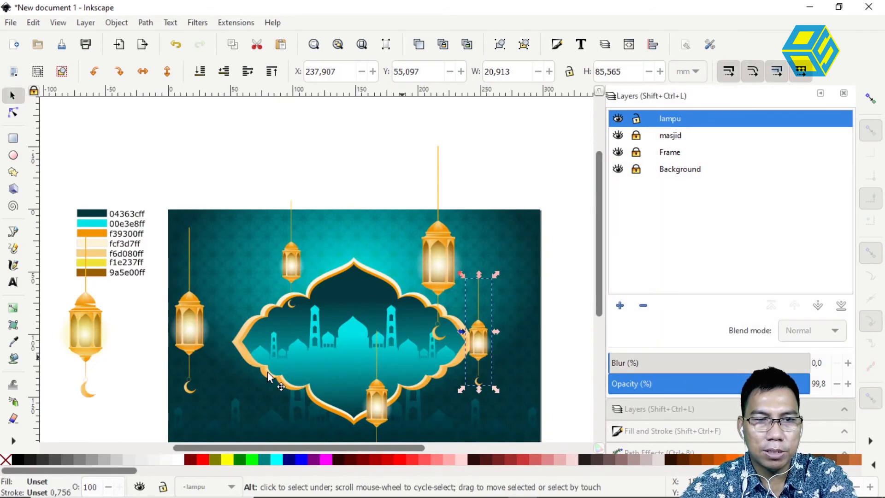
{"action": "left_click_drag", "start_coordinate": [267, 371], "coordinate": [245, 373]}
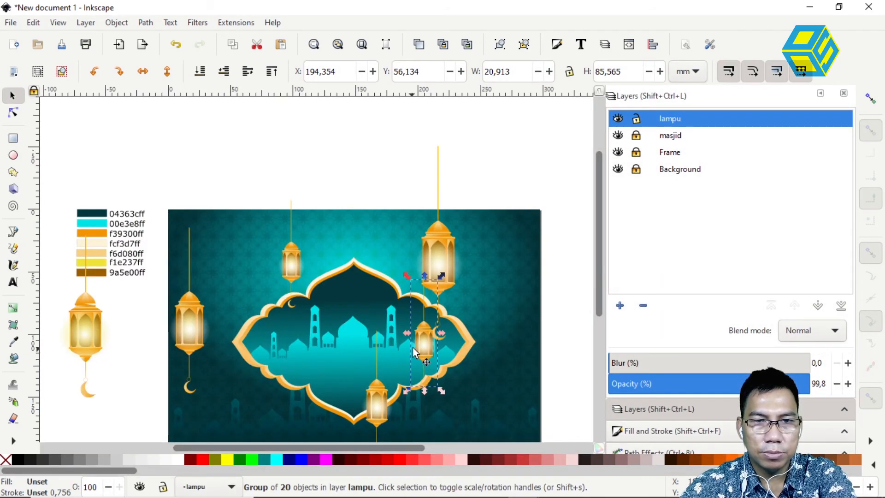
{"action": "left_click_drag", "start_coordinate": [421, 344], "coordinate": [260, 374]}
Move the large lantern to the frame's right end and place a copy of the smallest lantern above the frame's upper right edge
{"action": "key", "text": "alt+Tab"}
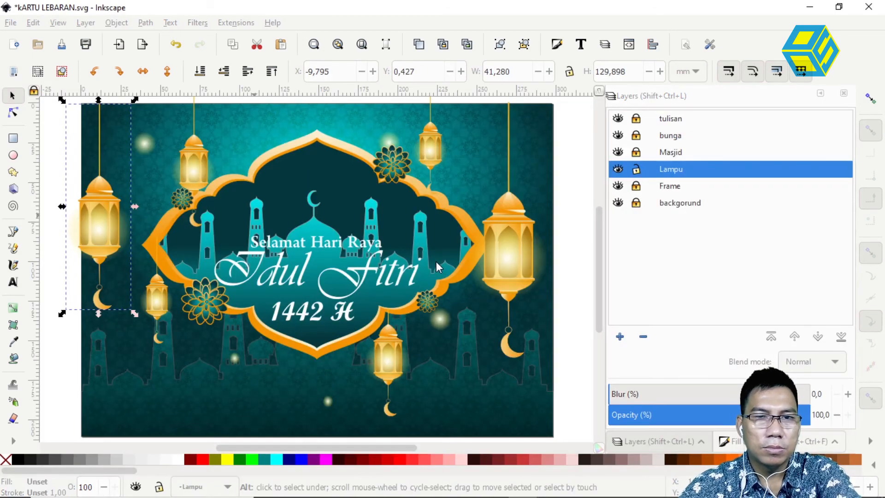
{"action": "key", "text": "alt+Tab"}
{"action": "left_click_drag", "start_coordinate": [456, 253], "coordinate": [495, 343]}
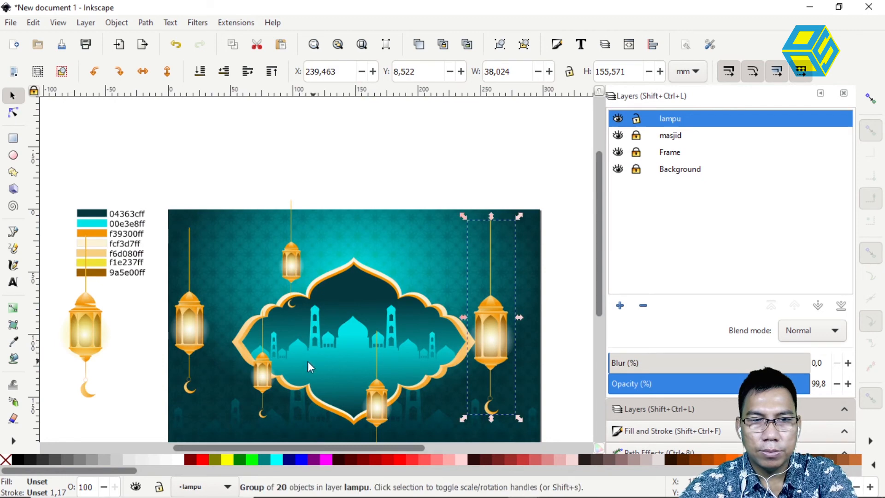
{"action": "left_click_drag", "start_coordinate": [267, 372], "coordinate": [439, 257]}
{"action": "left_click", "coordinate": [479, 165]}
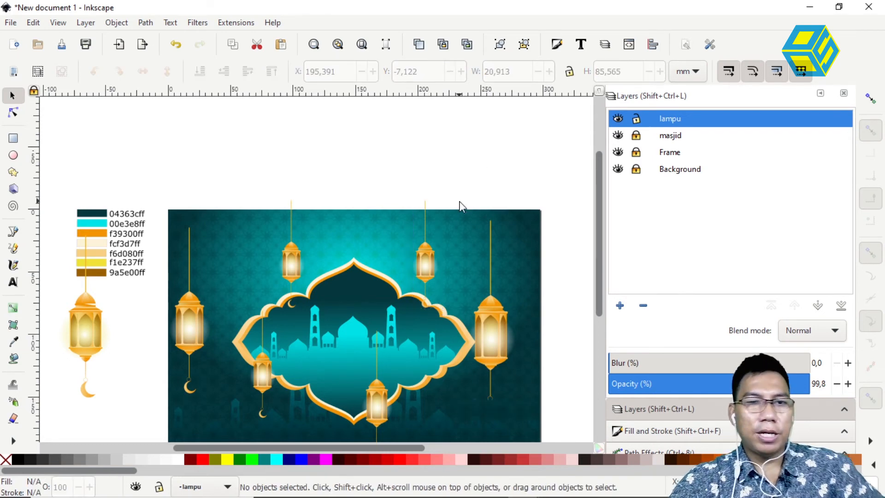
Delete the reference lantern lying outside the page beside the colour swatches
{"action": "scroll", "coordinate": [459, 212], "scroll_direction": "down", "scroll_amount": 2}
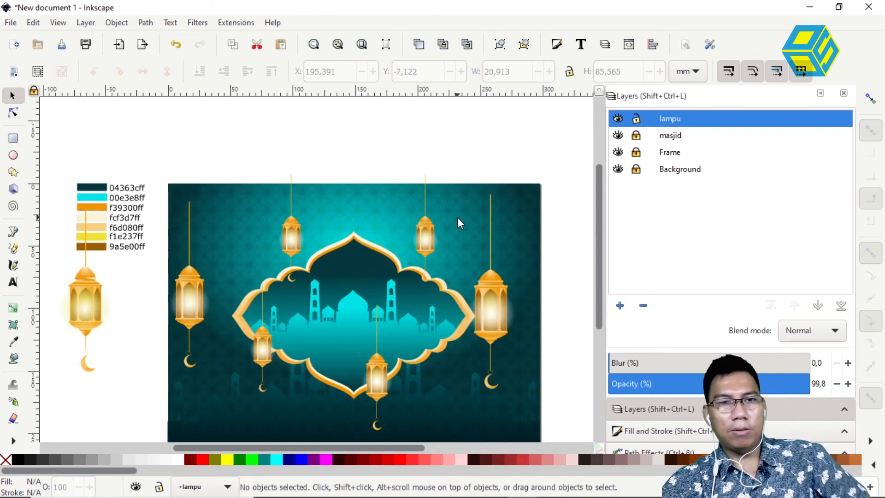
{"action": "scroll", "coordinate": [457, 218], "scroll_direction": "down", "scroll_amount": 2}
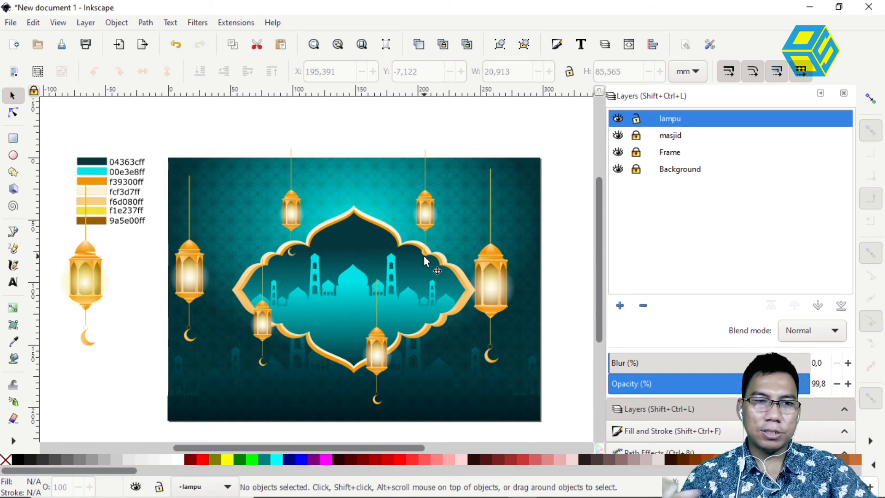
{"action": "left_click", "coordinate": [86, 277]}
{"action": "key", "text": "Delete"}
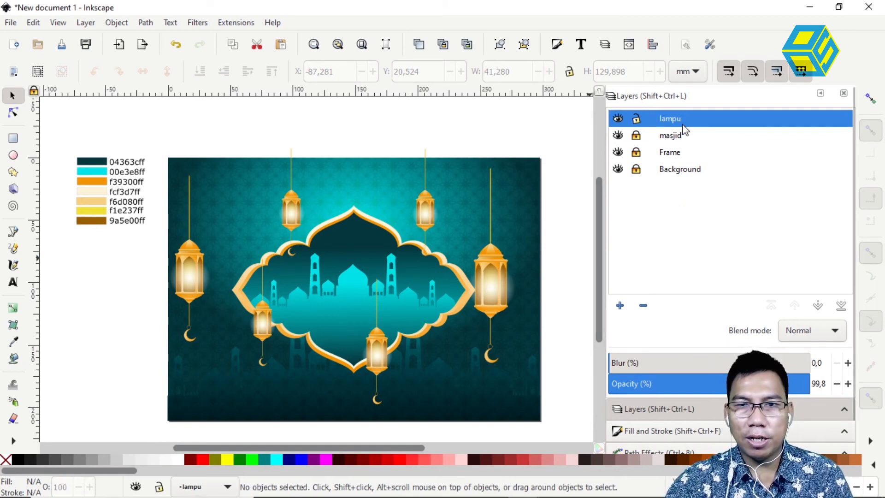
Lock the lampu layer and lower it below the Frame layer
{"action": "left_click", "coordinate": [635, 120]}
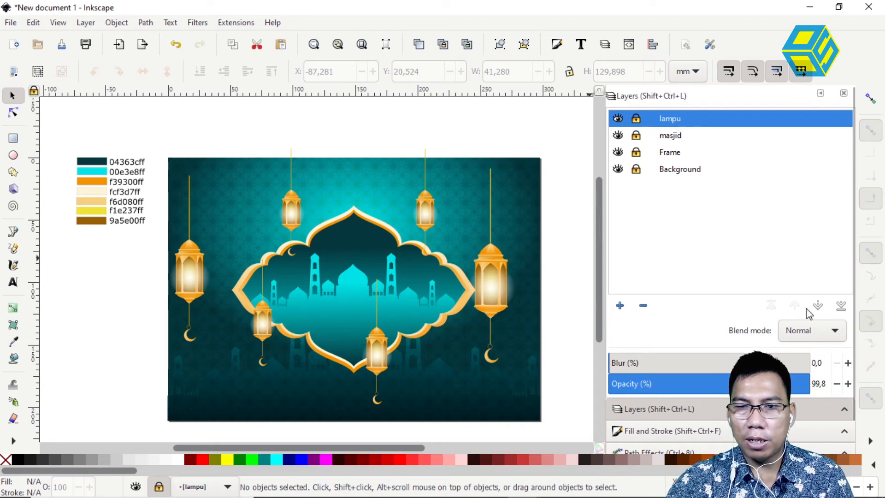
{"action": "left_click", "coordinate": [818, 305]}
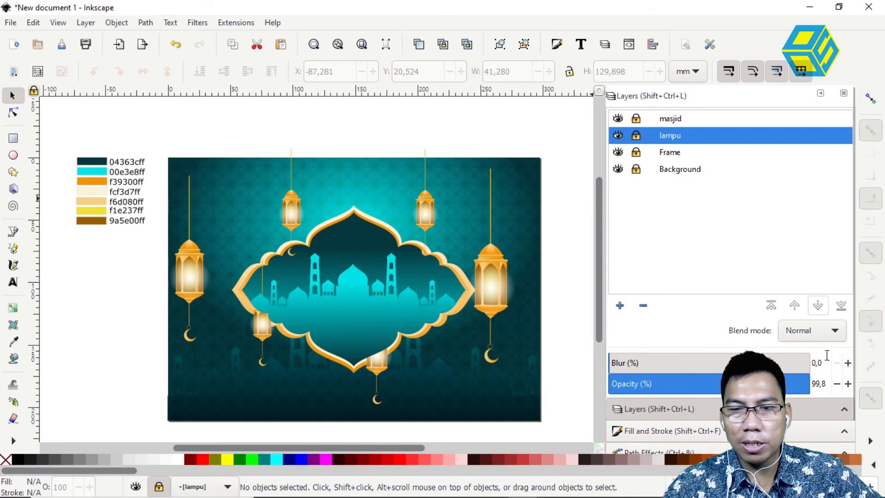
{"action": "left_click", "coordinate": [817, 306]}
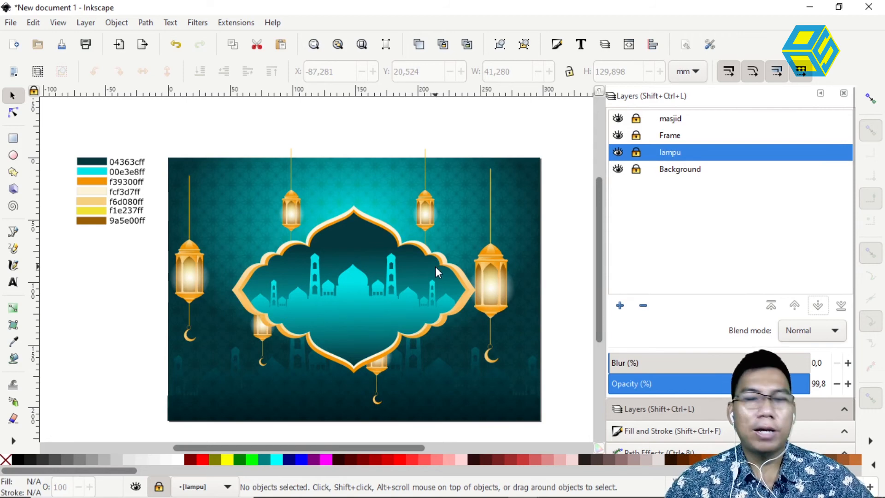
Add a layer named bunga above masjid and hide the masjid, lampu and Background layers
{"action": "left_click", "coordinate": [672, 118]}
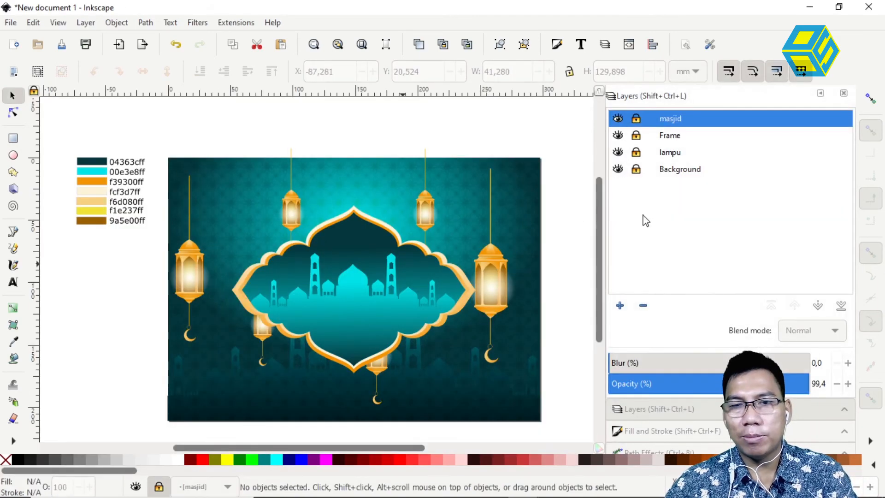
{"action": "left_click", "coordinate": [620, 306]}
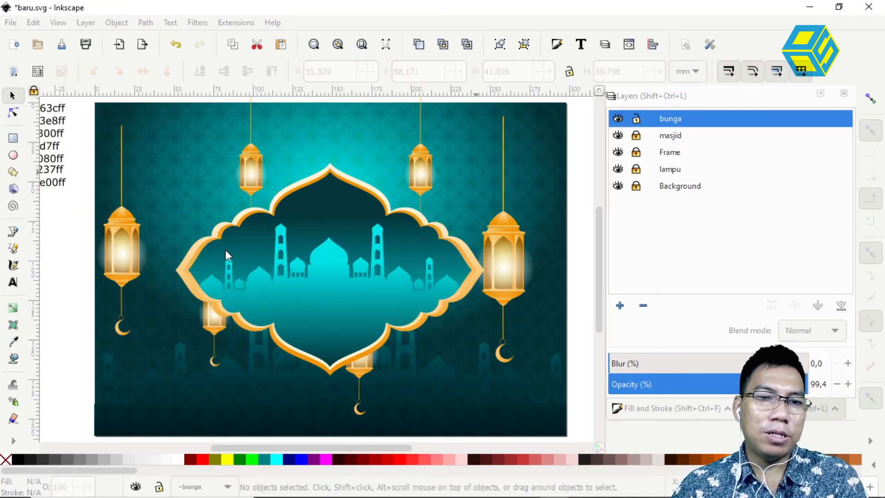
{"action": "left_click", "coordinate": [620, 136]}
{"action": "left_click", "coordinate": [618, 153]}
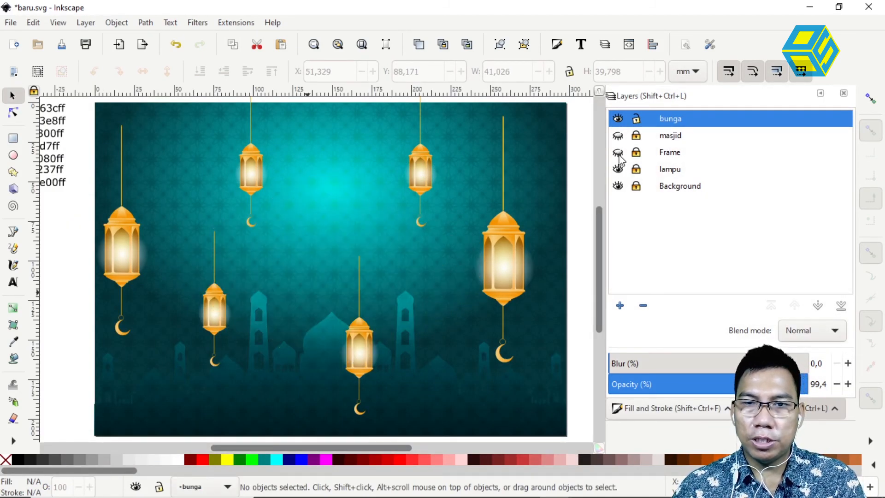
{"action": "left_click", "coordinate": [618, 170]}
{"action": "left_click", "coordinate": [618, 186]}
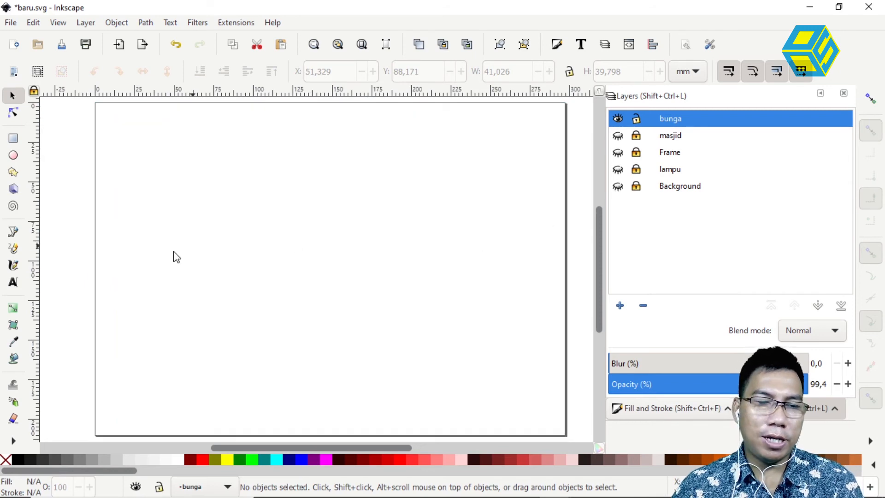
{"action": "left_click", "coordinate": [618, 153]}
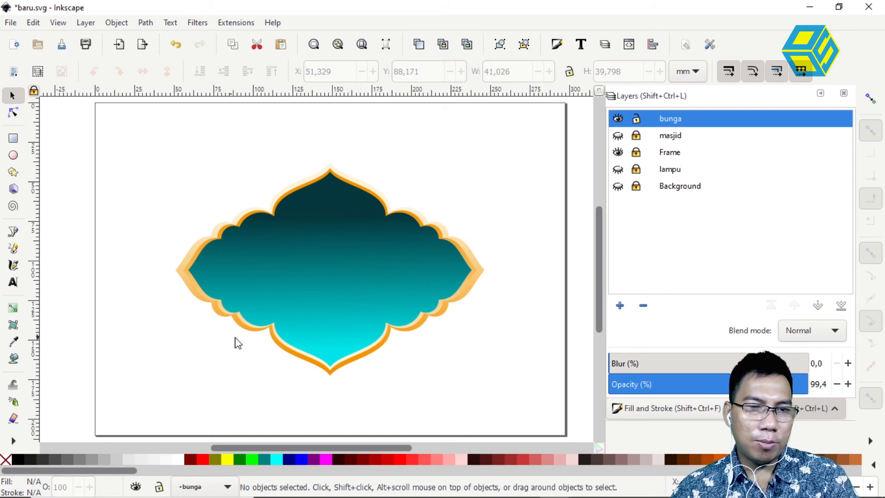
Draw an upright ellipse of about 9.5 × 15.1 mm just below the frame's lower left edge
{"action": "key", "text": "3"}
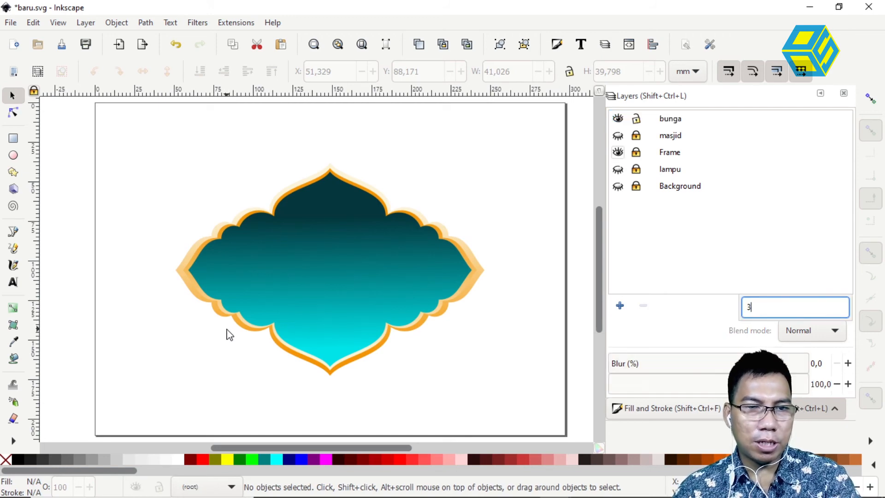
{"action": "key", "text": "Escape"}
{"action": "key", "text": "3"}
{"action": "key", "text": "Escape"}
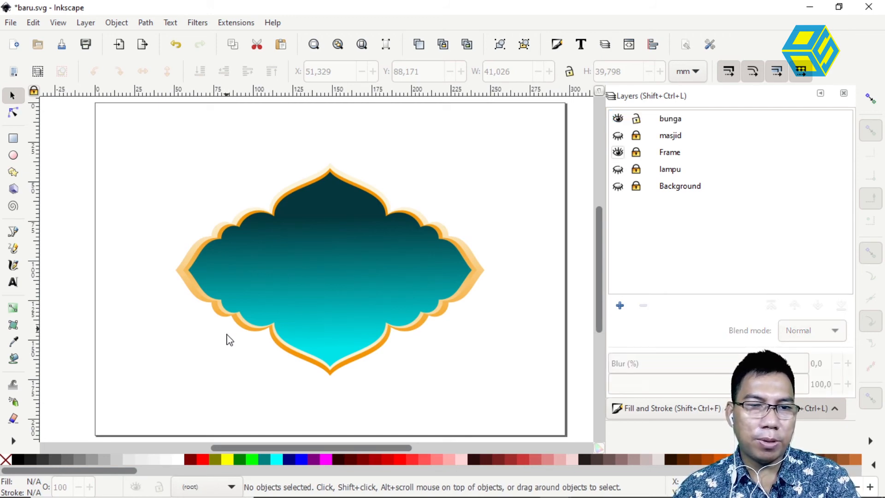
{"action": "left_click_drag", "start_coordinate": [225, 335], "coordinate": [226, 330]}
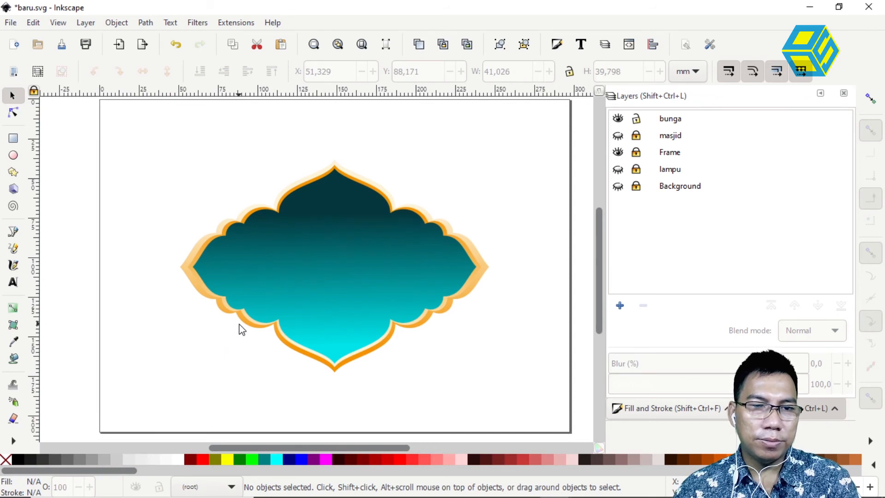
{"action": "key", "text": "5"}
{"action": "key", "text": "plus"}
{"action": "key", "text": "plus"}
{"action": "key", "text": "plus"}
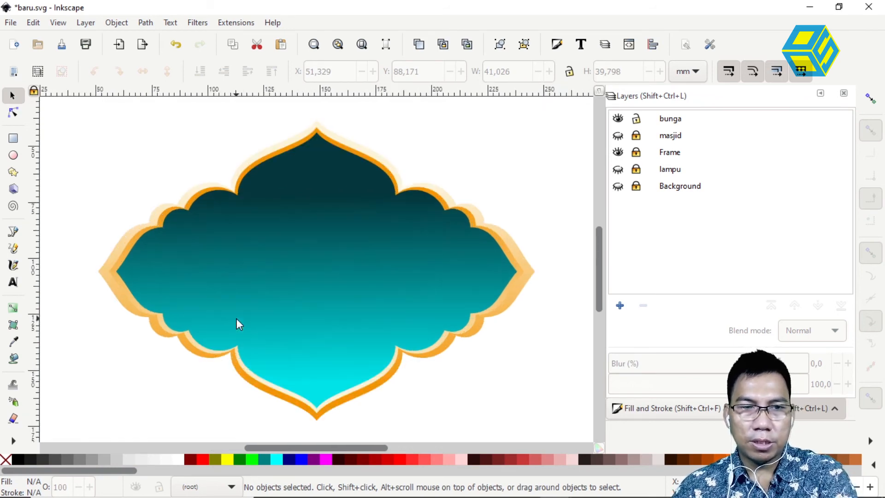
{"action": "left_click_drag", "start_coordinate": [236, 319], "coordinate": [448, 234]}
{"action": "left_click_drag", "start_coordinate": [343, 278], "coordinate": [337, 234]}
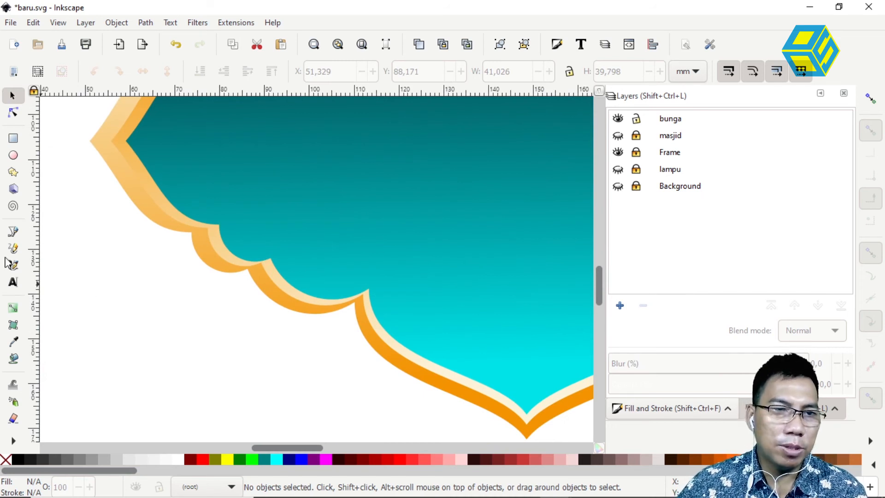
{"action": "left_click", "coordinate": [19, 156]}
{"action": "left_click_drag", "start_coordinate": [221, 293], "coordinate": [262, 360]}
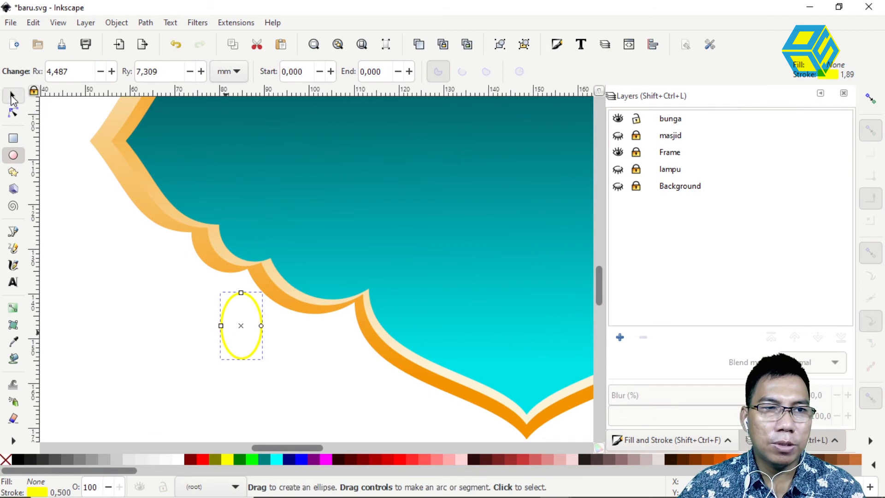
{"action": "left_click", "coordinate": [13, 95]}
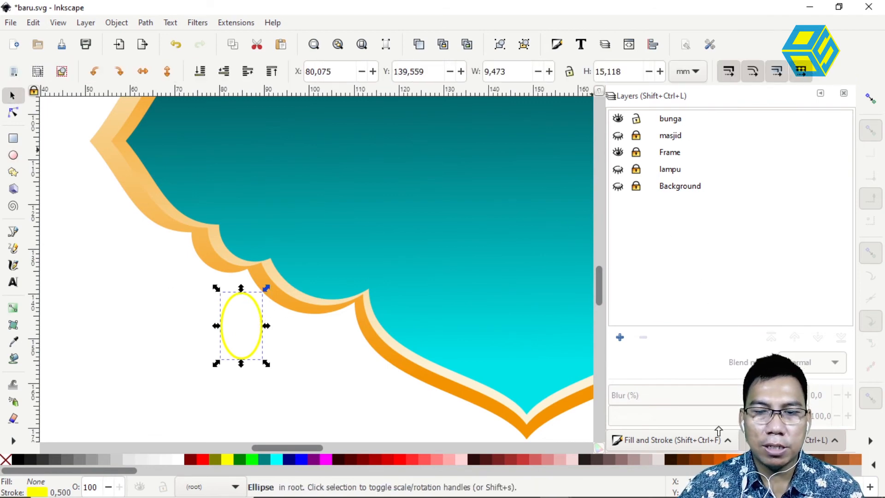
Change the ellipse's stroke to golden yellow fdd600ff with a hue of 51
{"action": "left_click", "coordinate": [669, 440]}
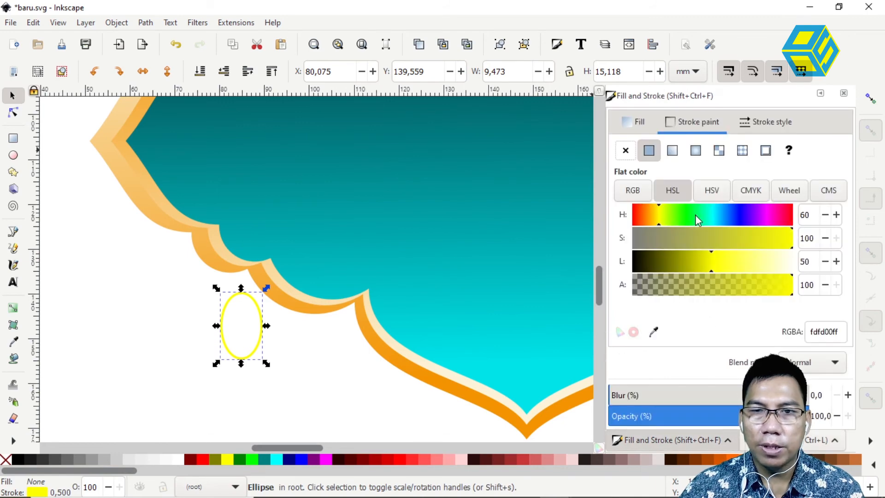
{"action": "left_click", "coordinate": [651, 220]}
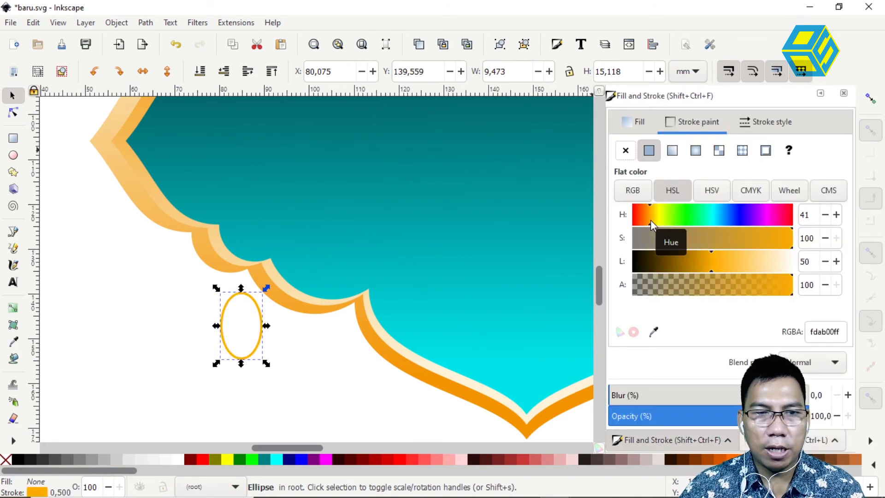
{"action": "left_click_drag", "start_coordinate": [651, 220], "coordinate": [655, 220]}
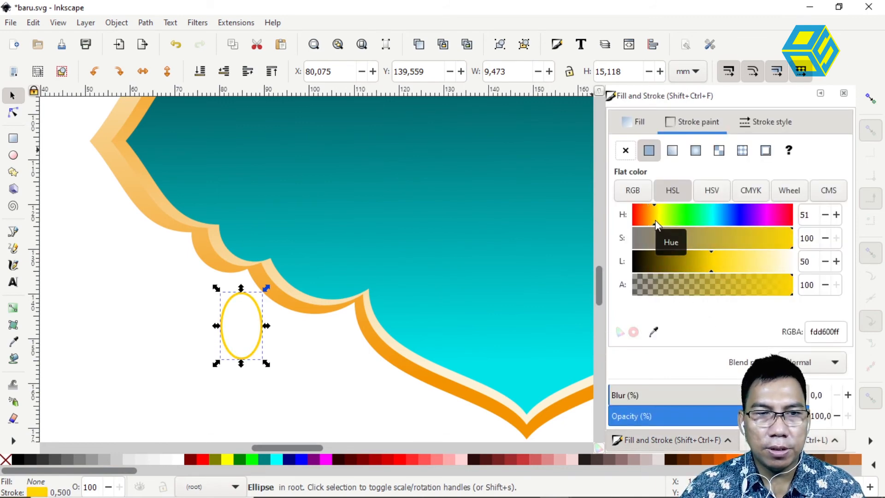
Move the ellipse farther away from the frame and reshape it to about 6.6 × 16.7 mm
{"action": "left_click_drag", "start_coordinate": [304, 331], "coordinate": [198, 291]}
{"action": "mouse_move", "coordinate": [183, 336]}
{"action": "left_mouse_down"}
{"action": "mouse_move", "coordinate": [182, 369]}
{"action": "mouse_move", "coordinate": [183, 336]}
{"action": "left_mouse_up"}
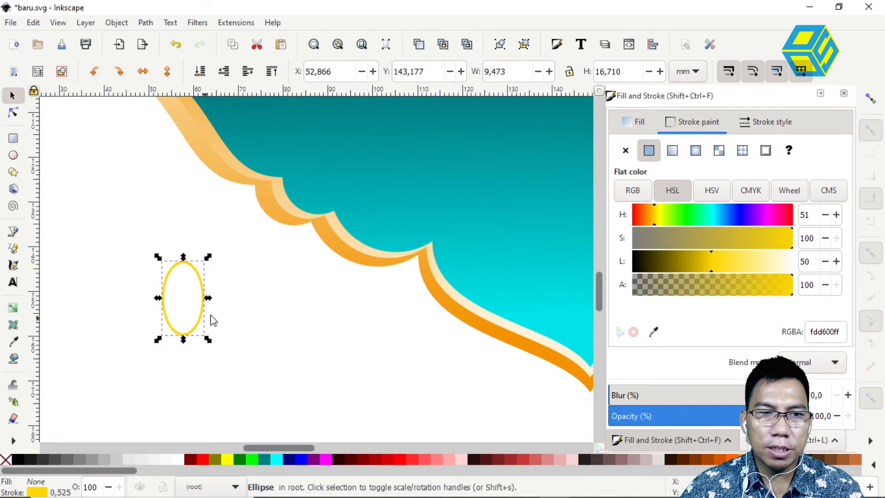
{"action": "left_click_drag", "start_coordinate": [210, 308], "coordinate": [199, 306]}
{"action": "left_click", "coordinate": [207, 258]}
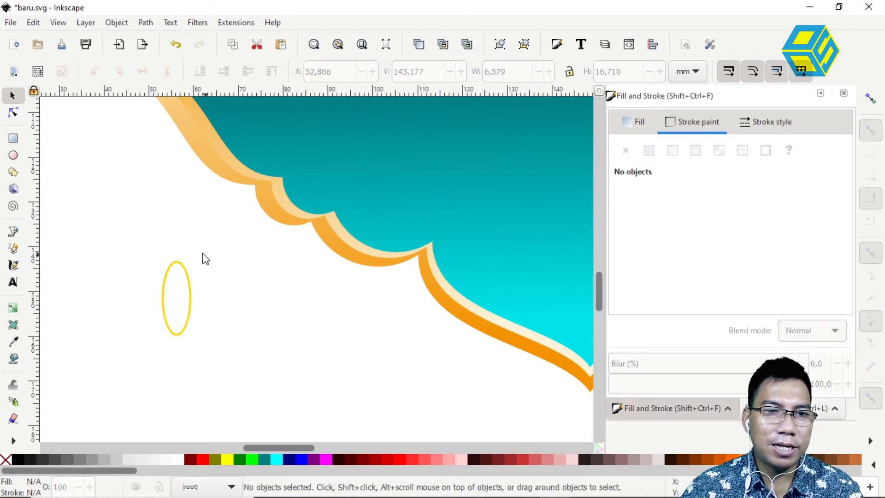
Convert the ellipse to a path and collapse its top node's handles to form a pointed tip
{"action": "left_click", "coordinate": [189, 275]}
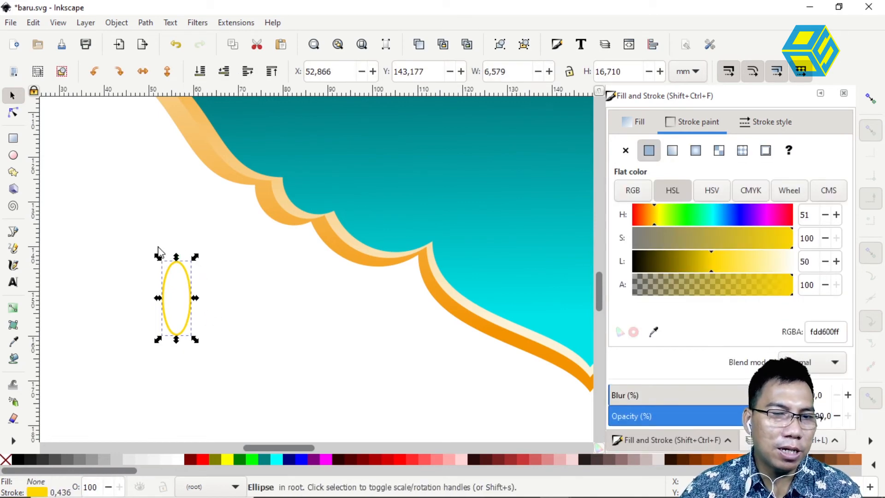
{"action": "left_click", "coordinate": [146, 22]}
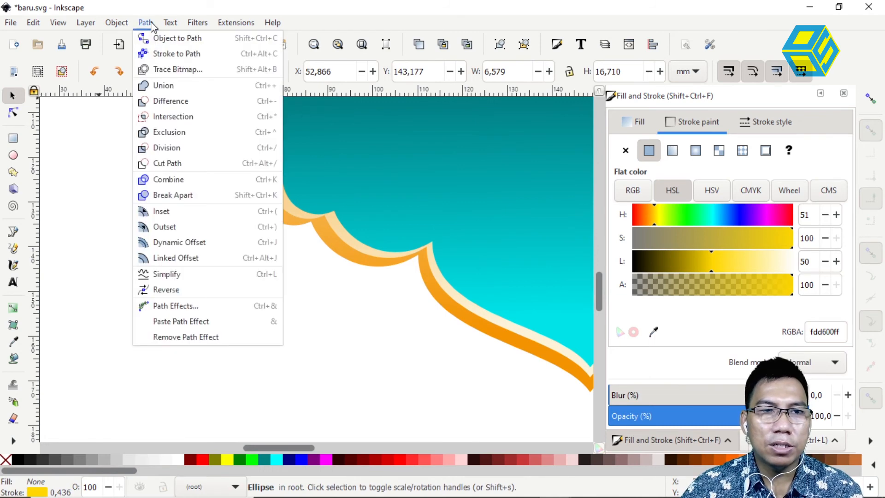
{"action": "left_click", "coordinate": [178, 182]}
{"action": "left_click", "coordinate": [13, 112]}
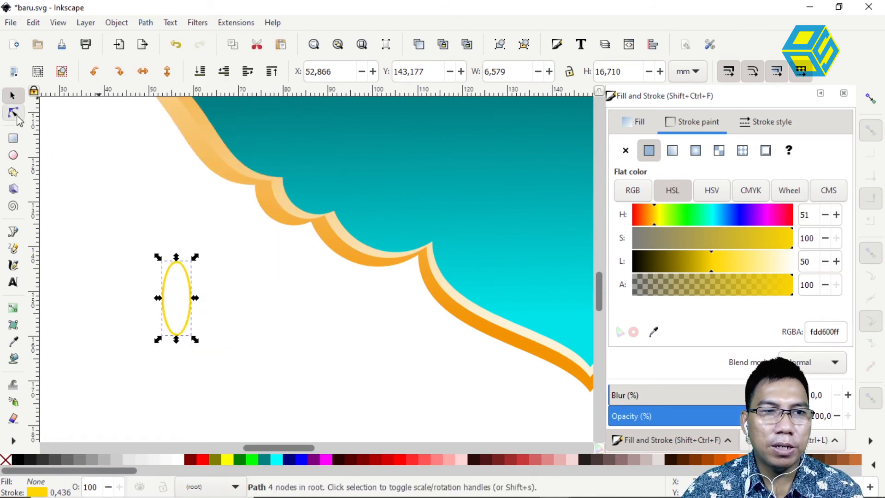
{"action": "left_click_drag", "start_coordinate": [167, 251], "coordinate": [188, 267]}
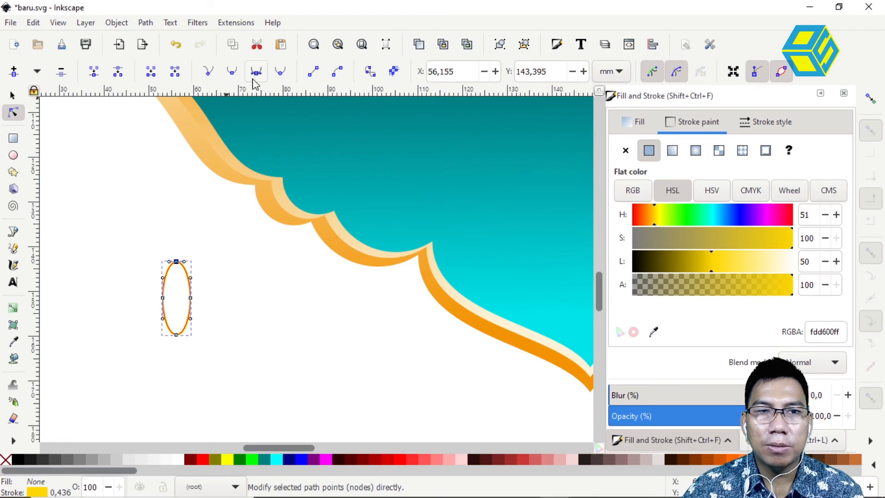
{"action": "left_click_drag", "start_coordinate": [186, 264], "coordinate": [177, 261]}
Try to sharpen the bottom of the petal outline by collapsing the lowest node's handles, and undo the attempt
{"action": "left_click", "coordinate": [176, 335]}
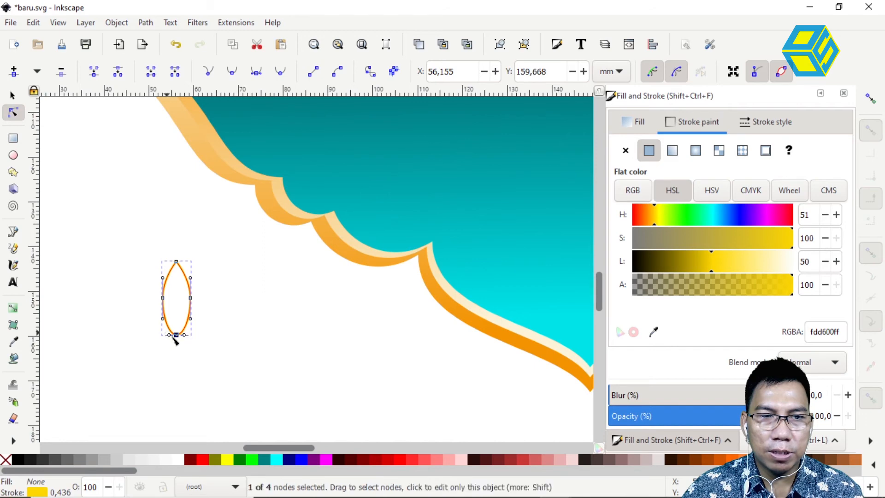
{"action": "left_click_drag", "start_coordinate": [184, 335], "coordinate": [178, 338]}
{"action": "key", "text": "ctrl+z"}
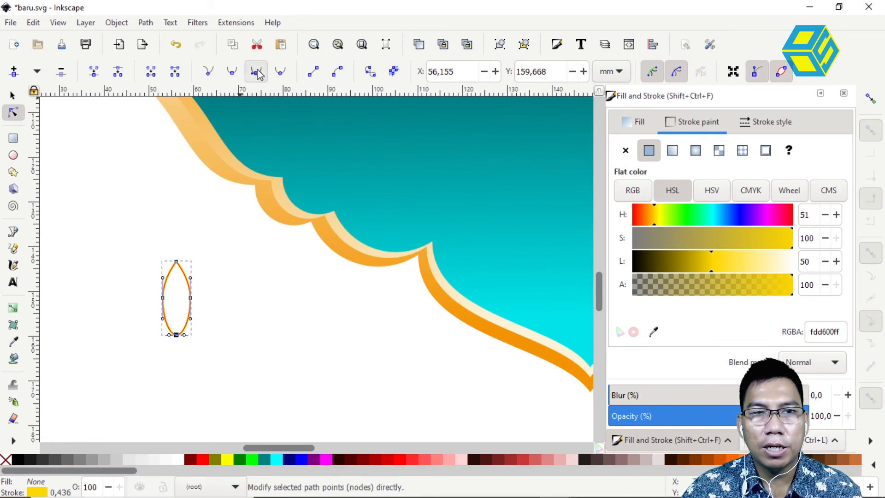
{"action": "left_click_drag", "start_coordinate": [177, 335], "coordinate": [179, 337]}
{"action": "key", "text": "s"}
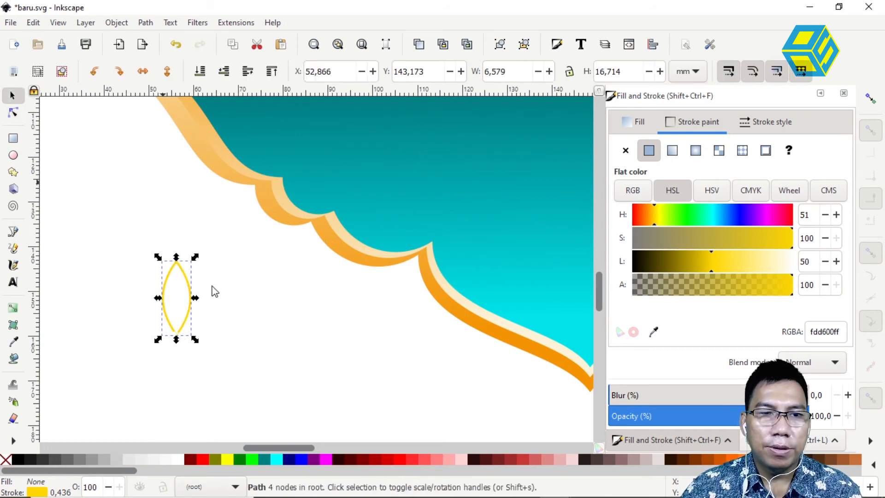
{"action": "key", "text": "Escape"}
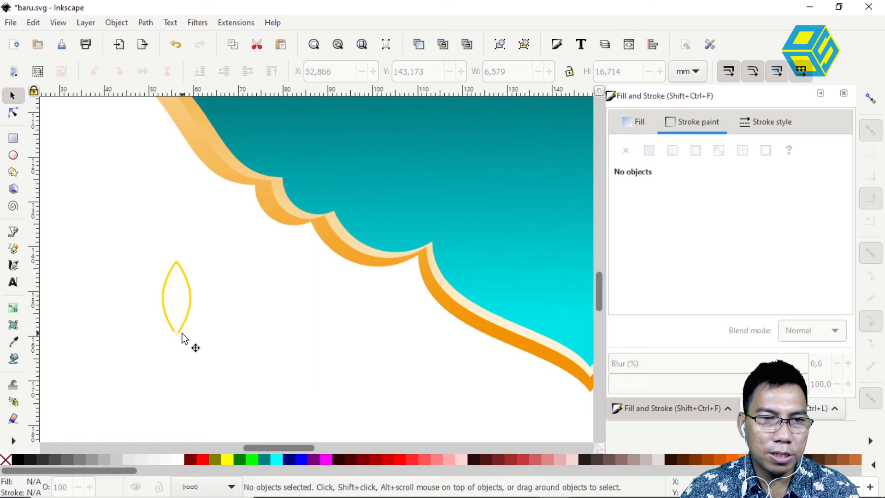
{"action": "key", "text": "ctrl+z"}
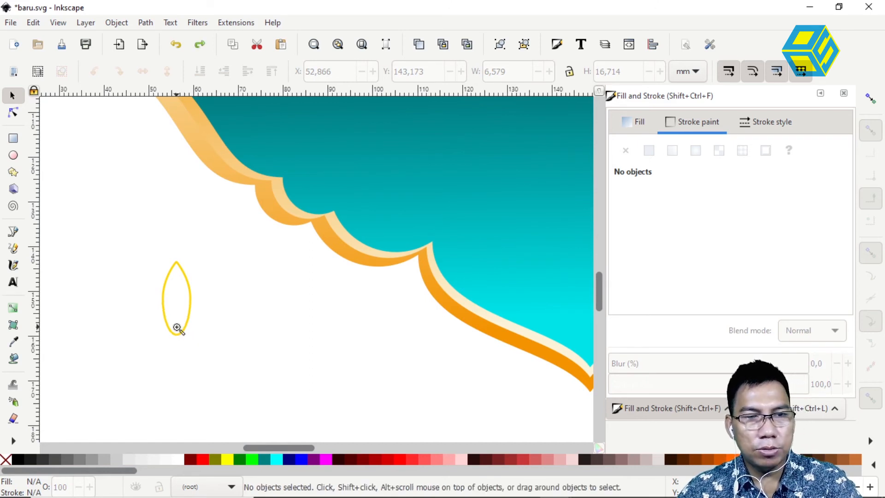
Make the petal's bottom node symmetric and collapse its handles onto the node to form a pointed lower tip
{"action": "key", "text": "z"}
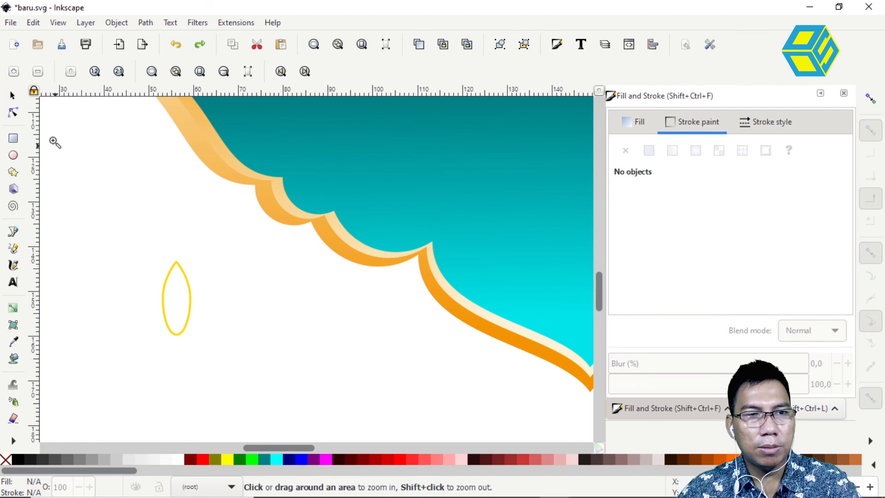
{"action": "left_click", "coordinate": [12, 97]}
{"action": "left_click", "coordinate": [186, 279]}
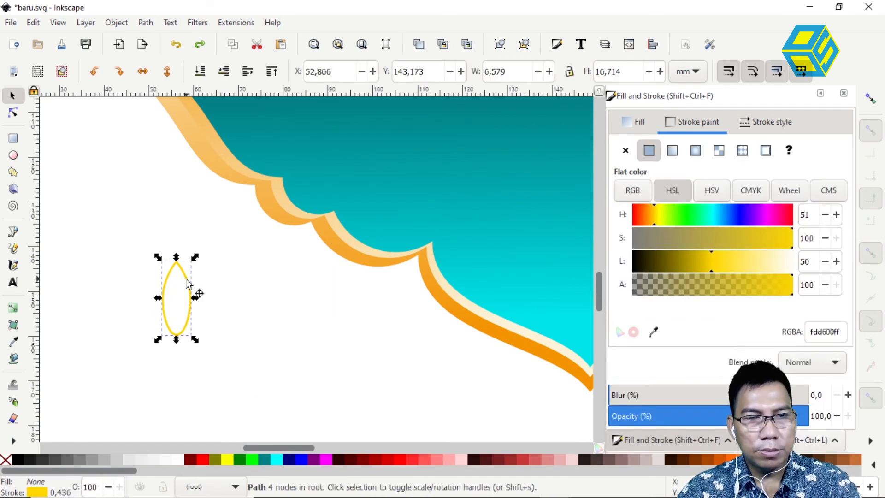
{"action": "key", "text": "3"}
{"action": "scroll", "coordinate": [291, 295], "scroll_direction": "down", "scroll_amount": 1}
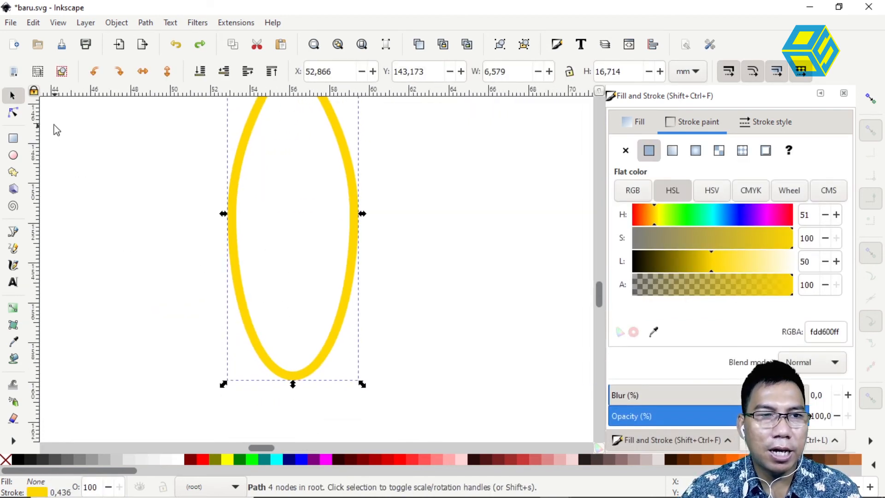
{"action": "left_click", "coordinate": [13, 112]}
{"action": "left_click_drag", "start_coordinate": [314, 392], "coordinate": [275, 363]}
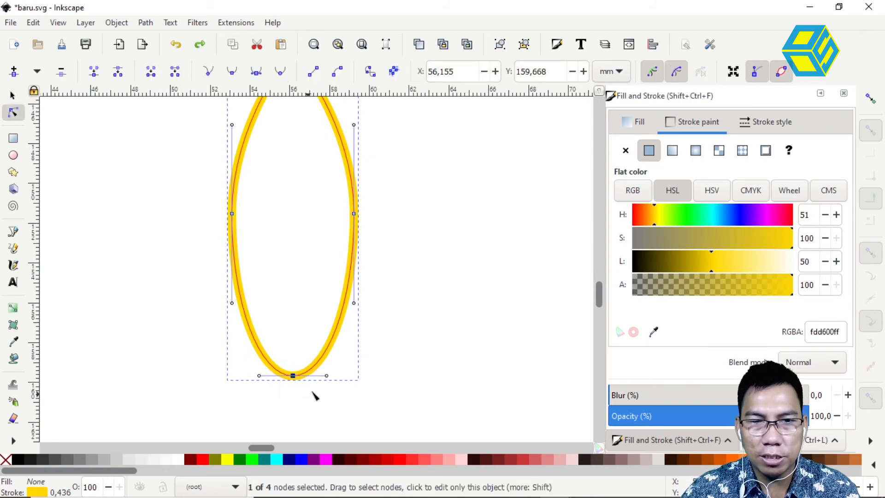
{"action": "left_click", "coordinate": [258, 72]}
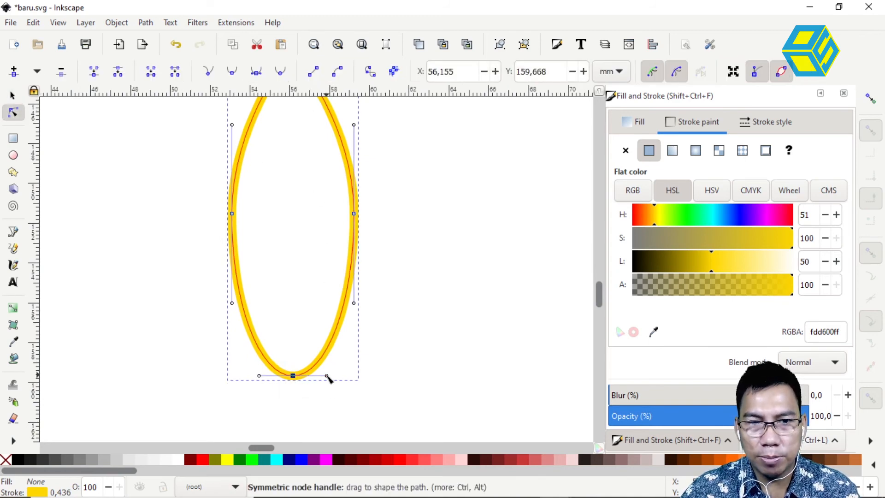
{"action": "left_click_drag", "start_coordinate": [326, 378], "coordinate": [293, 376]}
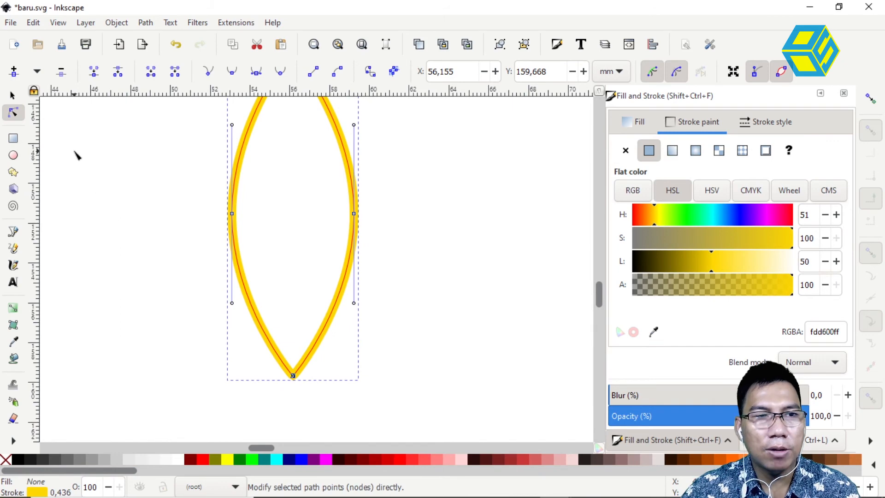
Duplicate the pointed petal, shrink the copy to about 3.4 × 8.6 mm inside the original, and delete the copy
{"action": "left_click", "coordinate": [12, 98]}
{"action": "left_click", "coordinate": [430, 267]}
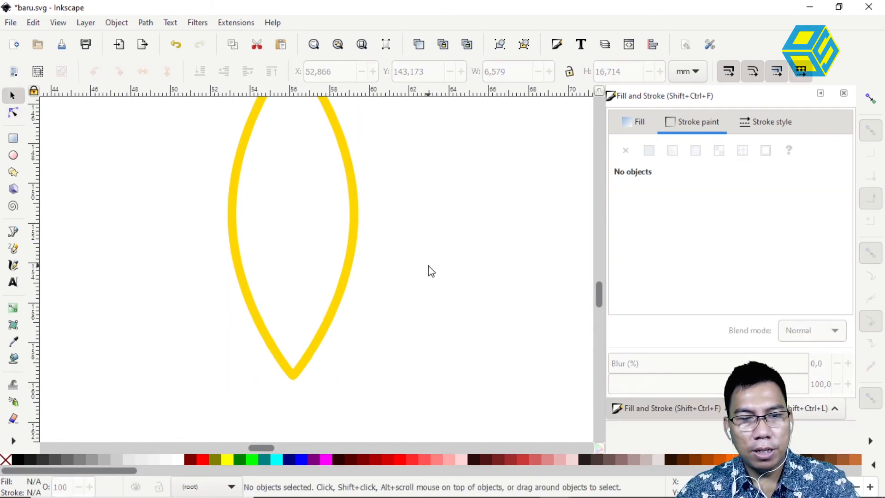
{"action": "key", "text": "minus"}
{"action": "key", "text": "minus"}
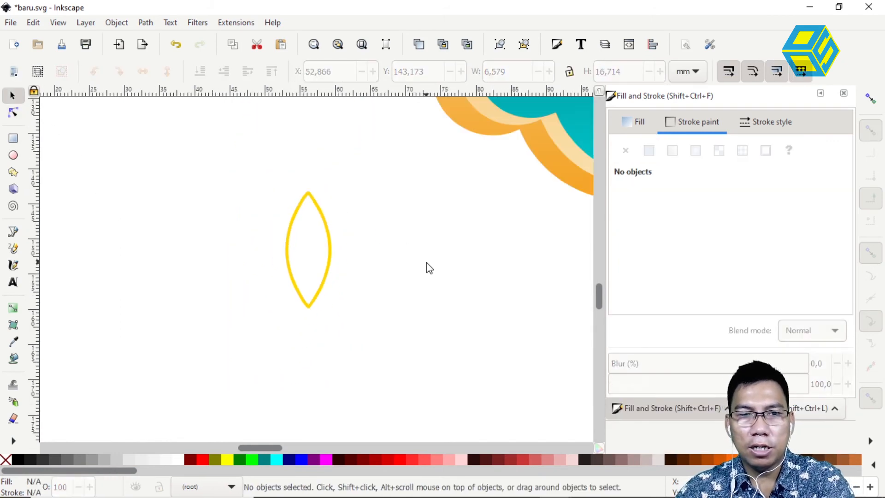
{"action": "left_click_drag", "start_coordinate": [380, 258], "coordinate": [256, 315]}
{"action": "left_click_drag", "start_coordinate": [115, 238], "coordinate": [266, 423]}
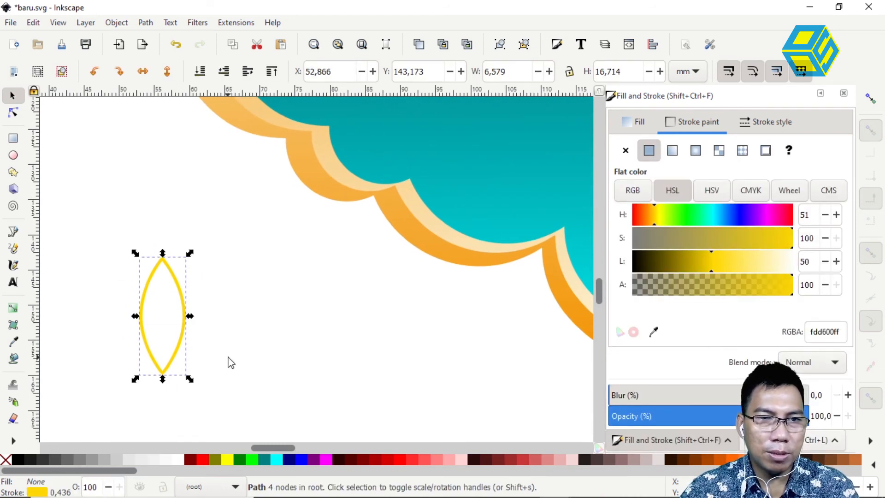
{"action": "key", "text": "ctrl"}
{"action": "key", "text": "ctrl+d"}
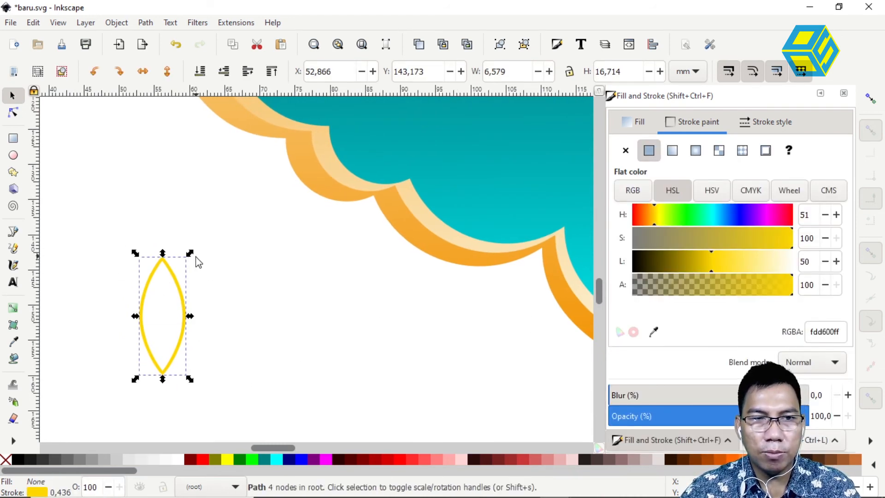
{"action": "left_click_drag", "start_coordinate": [190, 253], "coordinate": [184, 281]}
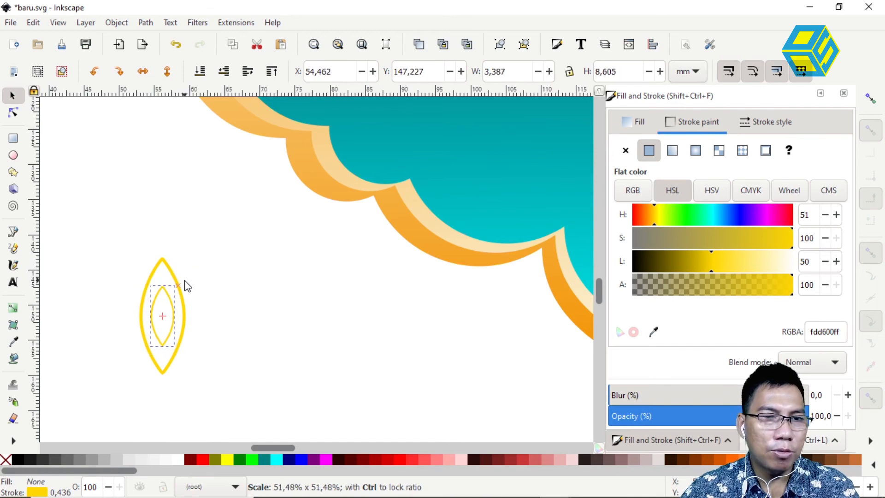
{"action": "left_click_drag", "start_coordinate": [187, 285], "coordinate": [172, 320]}
{"action": "key", "text": "Delete"}
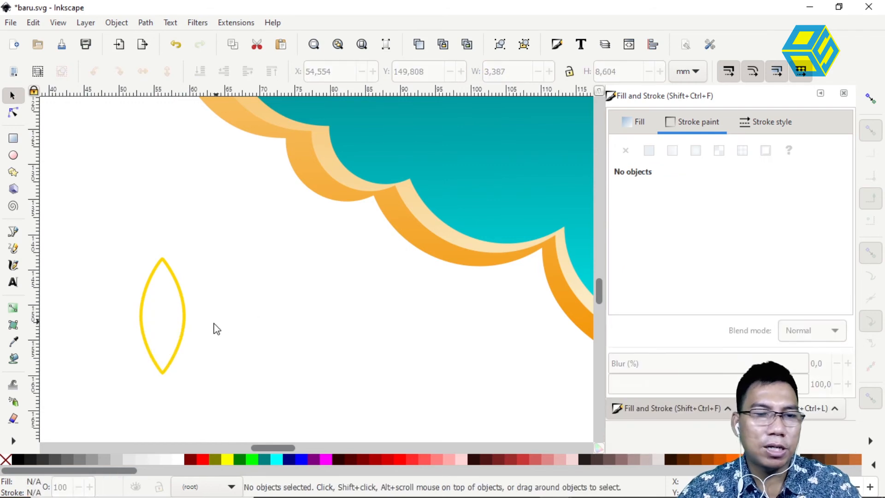
Apply the Rotate copies path effect to the pointed petal
{"action": "scroll", "coordinate": [214, 327], "scroll_direction": "down", "scroll_amount": 3}
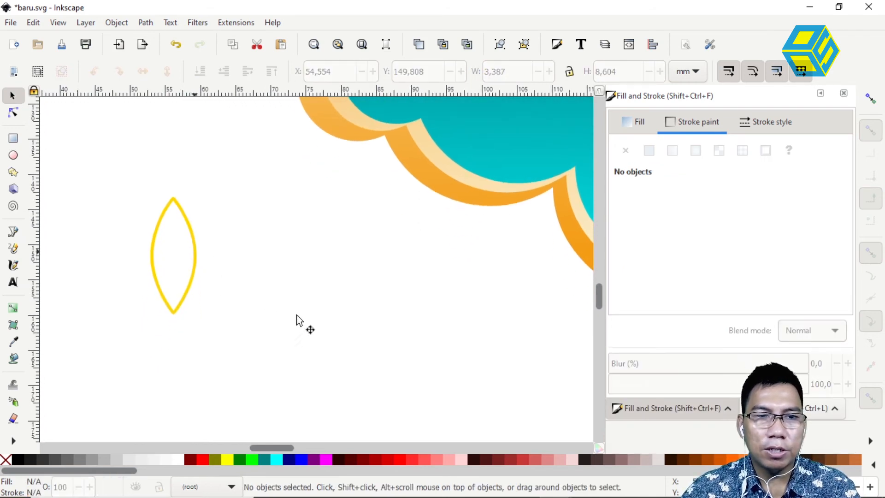
{"action": "left_click", "coordinate": [194, 251]}
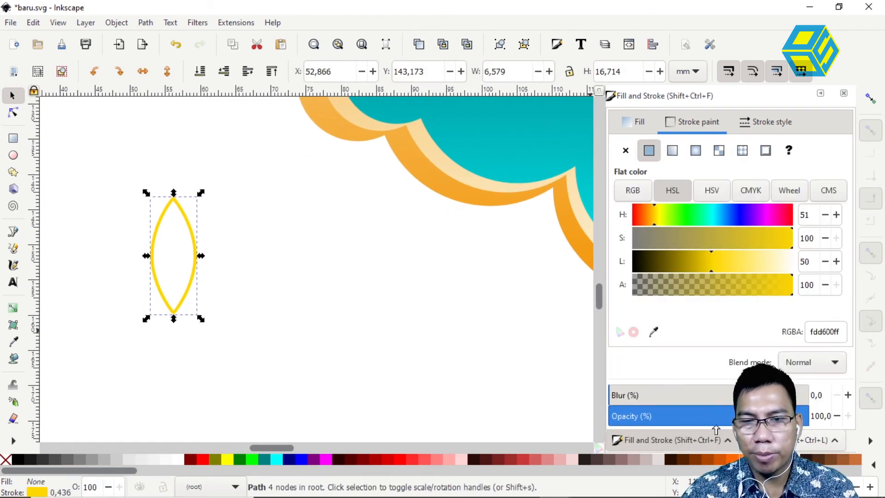
{"action": "left_click", "coordinate": [148, 24]}
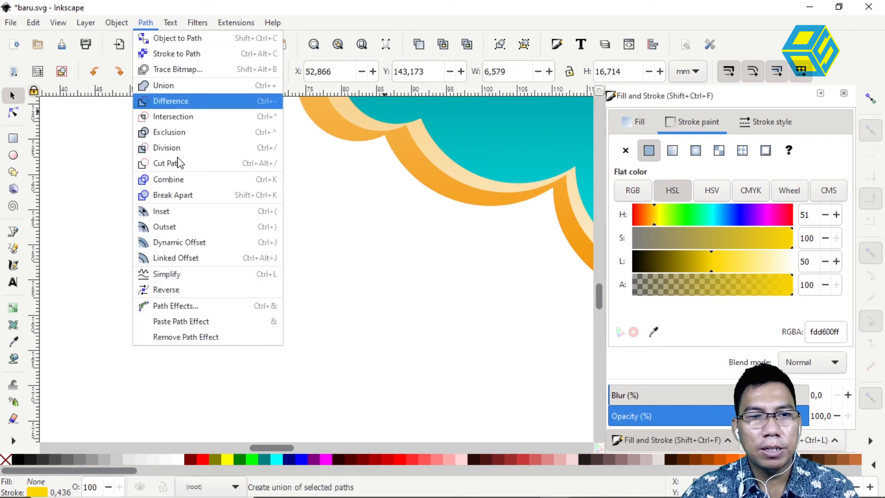
{"action": "left_click", "coordinate": [199, 307]}
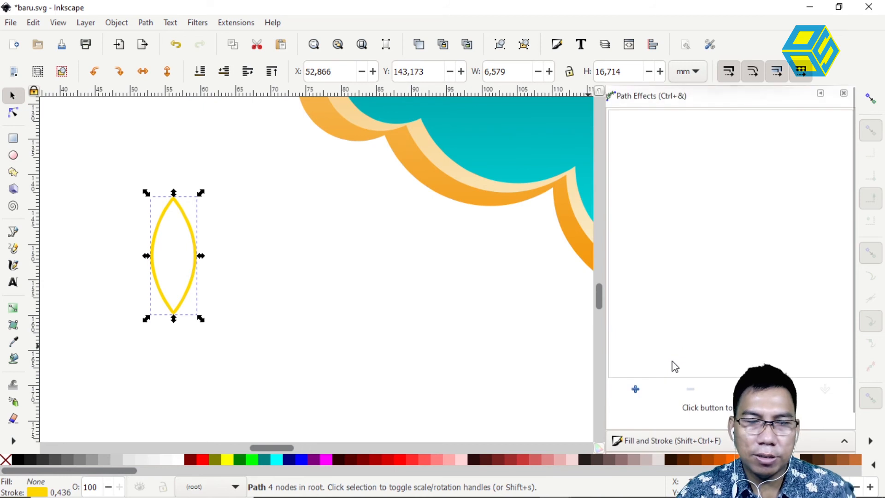
{"action": "left_click", "coordinate": [639, 389]}
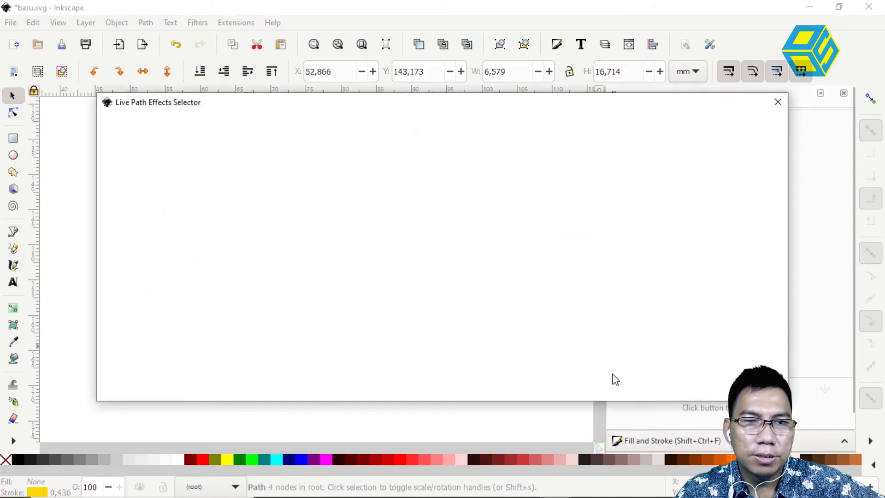
{"action": "scroll", "coordinate": [292, 304], "scroll_direction": "down", "scroll_amount": 3}
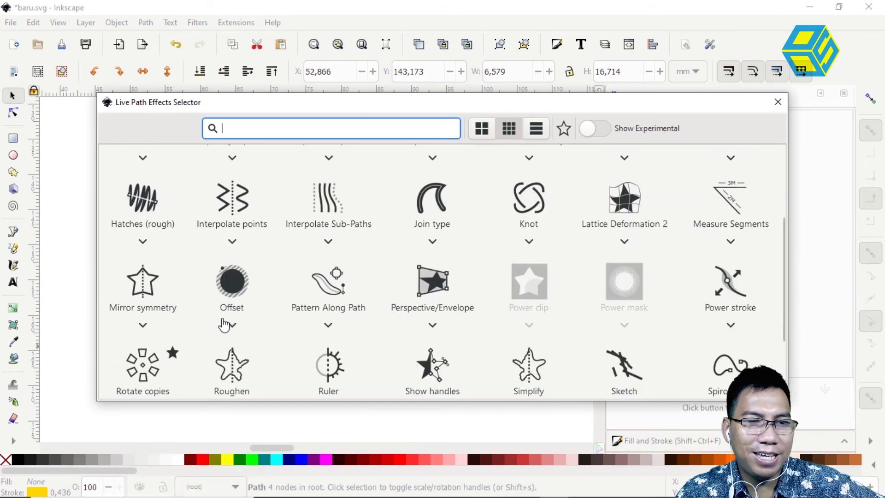
{"action": "left_click", "coordinate": [145, 369]}
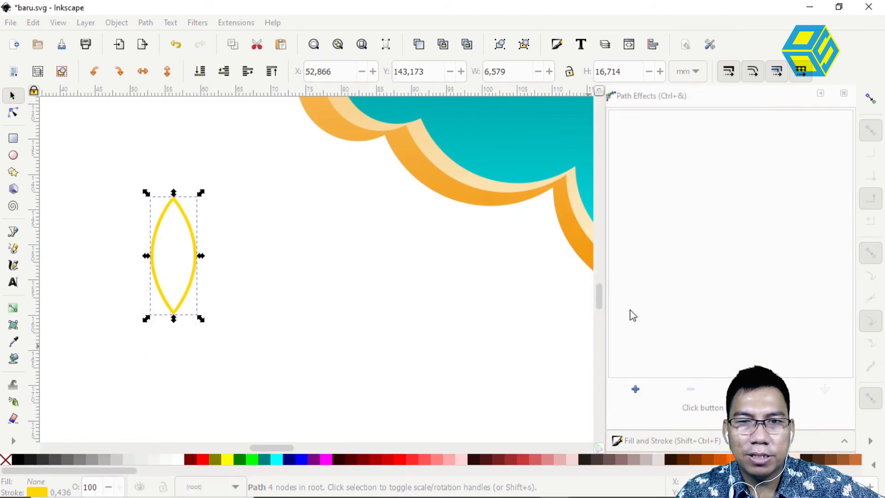
Set the Rotate copies origin to X 56,18 and Y 144,43 so the petals radiate as a flower from their inner tips
{"action": "left_click", "coordinate": [725, 337]}
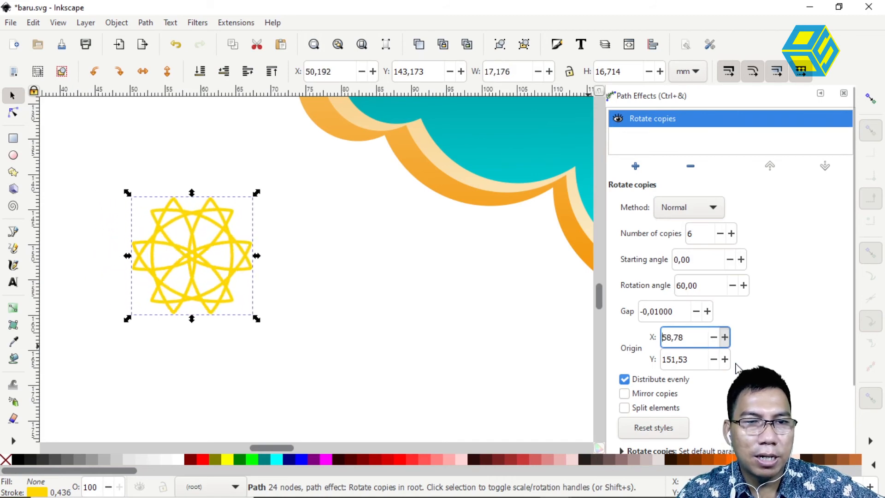
{"action": "left_click", "coordinate": [724, 359]}
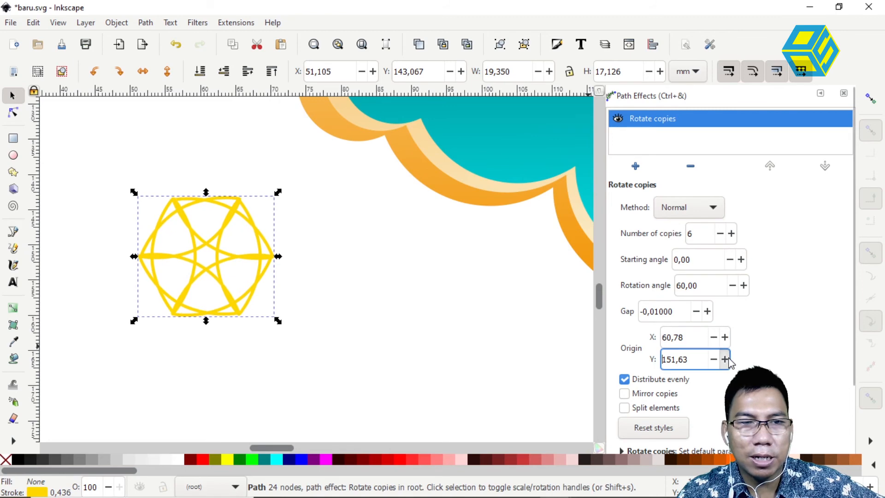
{"action": "left_click", "coordinate": [714, 360]}
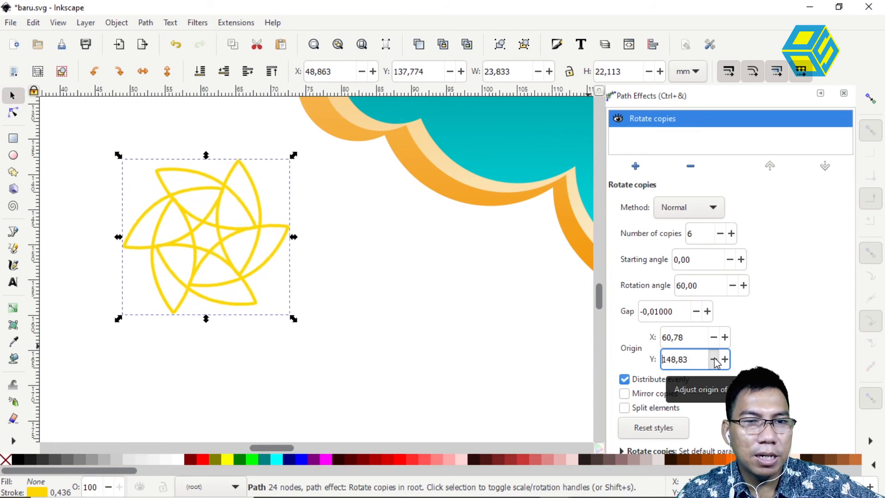
{"action": "left_click", "coordinate": [715, 338]}
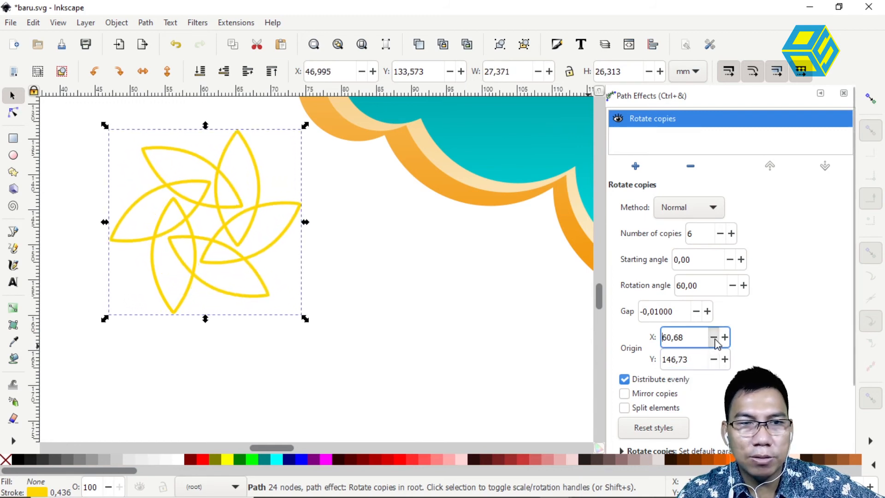
{"action": "left_click", "coordinate": [714, 338]}
{"action": "left_click", "coordinate": [714, 339]}
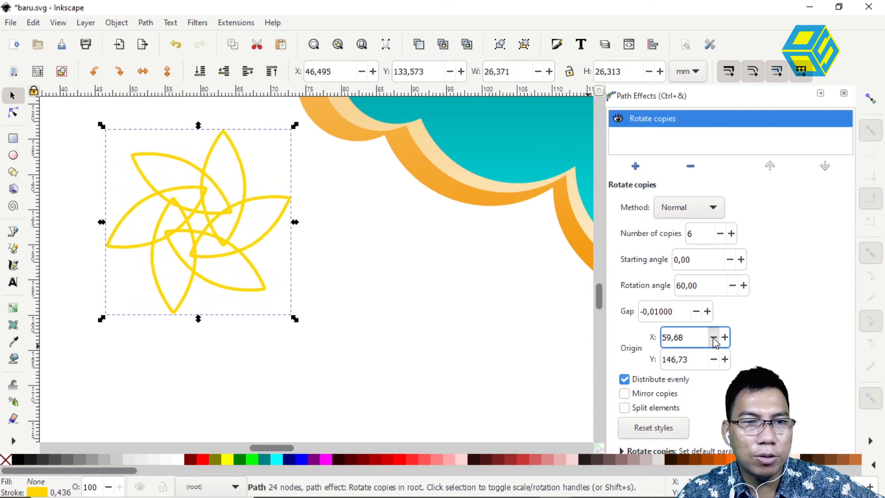
{"action": "left_click", "coordinate": [714, 339]}
{"action": "left_click", "coordinate": [714, 339]}
{"action": "left_click", "coordinate": [725, 359]}
{"action": "left_click", "coordinate": [725, 359]}
{"action": "left_click", "coordinate": [714, 359]}
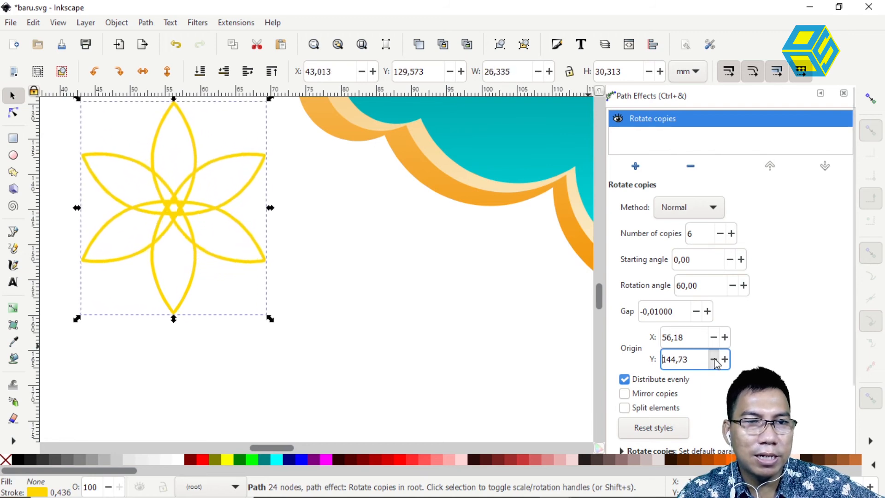
Move the flower away from the scalloped frame and set its number of rotated copies to 10
{"action": "scroll", "coordinate": [302, 308], "scroll_direction": "up", "scroll_amount": 3}
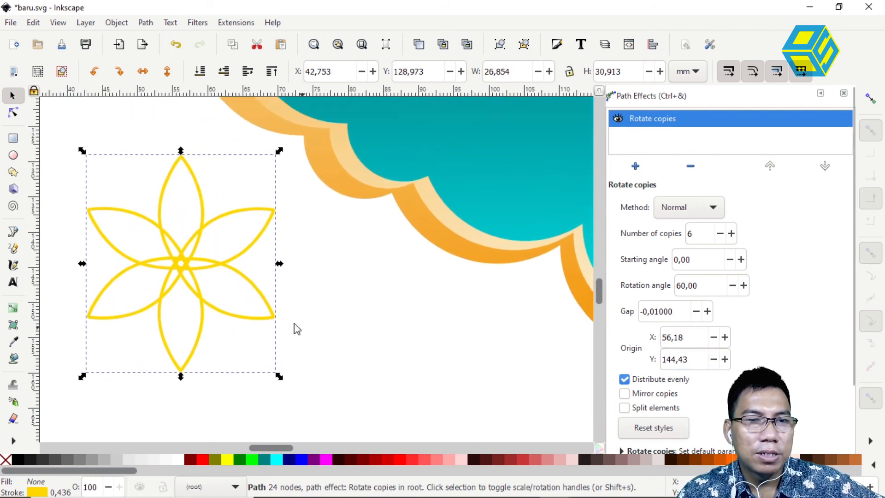
{"action": "left_click_drag", "start_coordinate": [213, 272], "coordinate": [193, 294]}
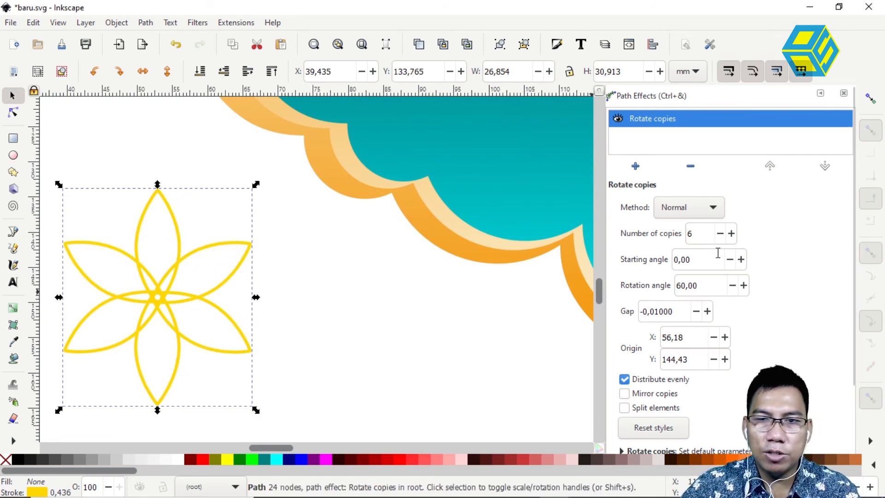
{"action": "left_click", "coordinate": [731, 234]}
{"action": "left_click", "coordinate": [731, 233]}
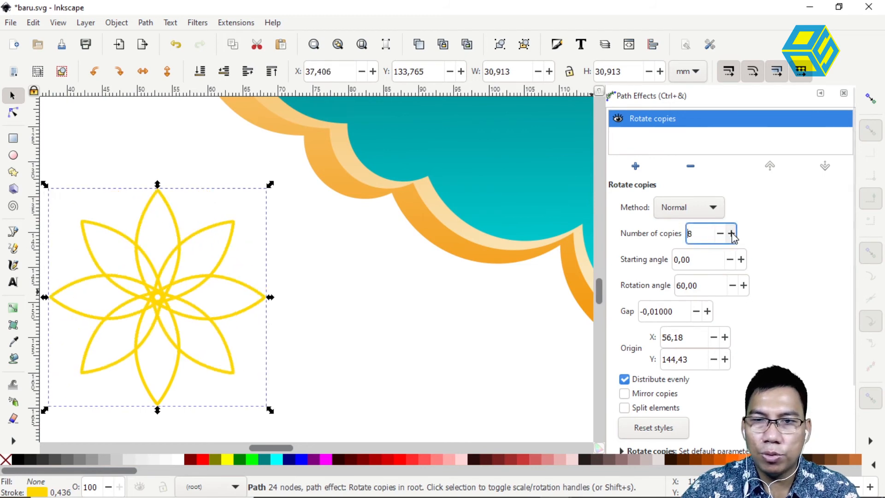
{"action": "left_click", "coordinate": [731, 233]}
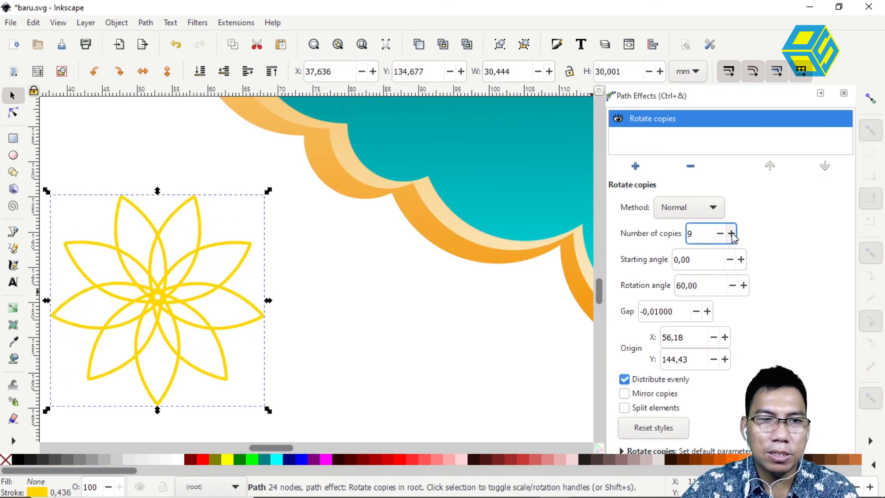
{"action": "left_click", "coordinate": [731, 233]}
{"action": "left_click", "coordinate": [351, 304]}
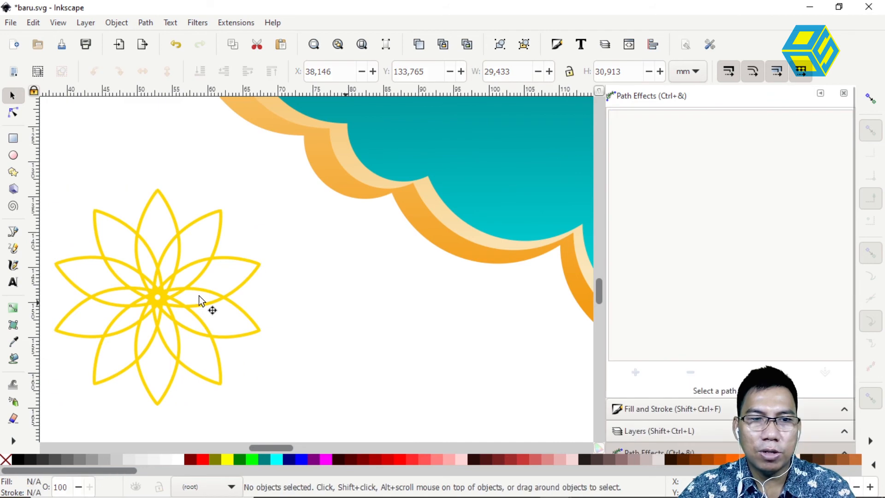
Duplicate the ten-petal flower, scale the copy to about 22.6 × 23.7 mm, and place it between the original and the frame
{"action": "left_click", "coordinate": [193, 295]}
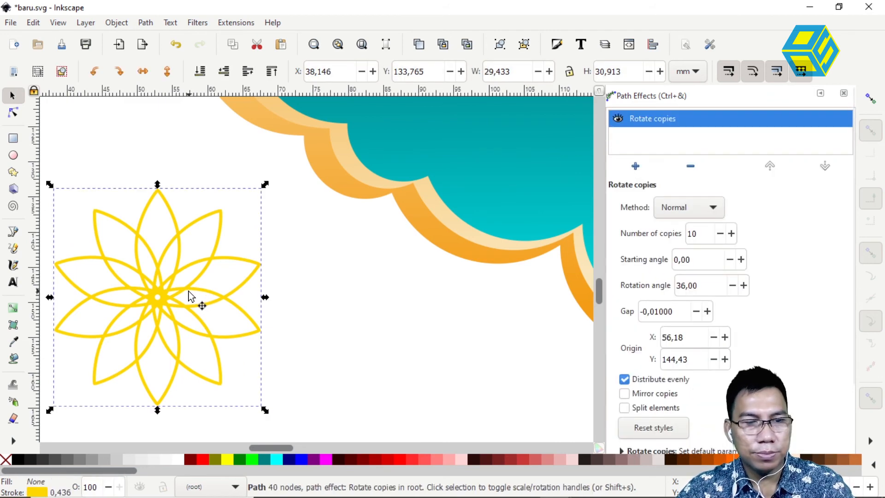
{"action": "left_click_drag", "start_coordinate": [447, 302], "coordinate": [386, 275]}
{"action": "left_click_drag", "start_coordinate": [328, 285], "coordinate": [415, 290]}
{"action": "left_click_drag", "start_coordinate": [479, 184], "coordinate": [445, 234]}
{"action": "left_click_drag", "start_coordinate": [366, 295], "coordinate": [371, 256]}
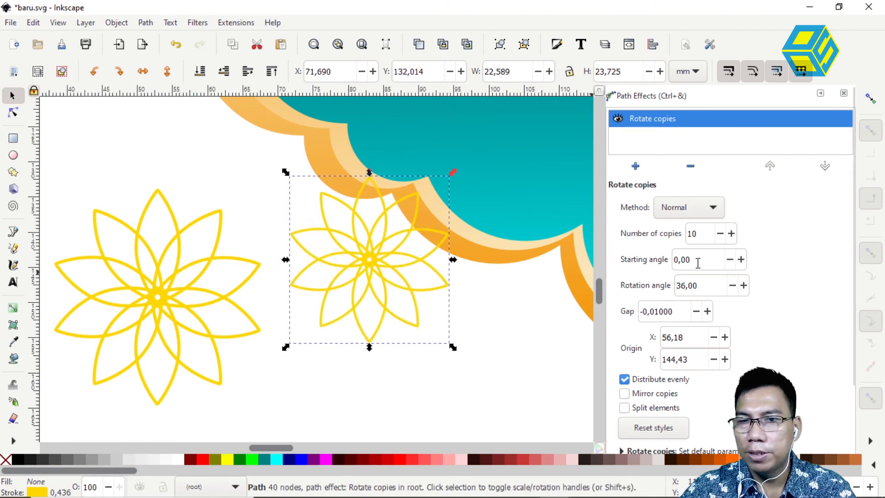
Set the smaller flower's number of rotated copies to 8
{"action": "left_click", "coordinate": [720, 233]}
{"action": "left_click", "coordinate": [720, 234]}
{"action": "left_click", "coordinate": [719, 234]}
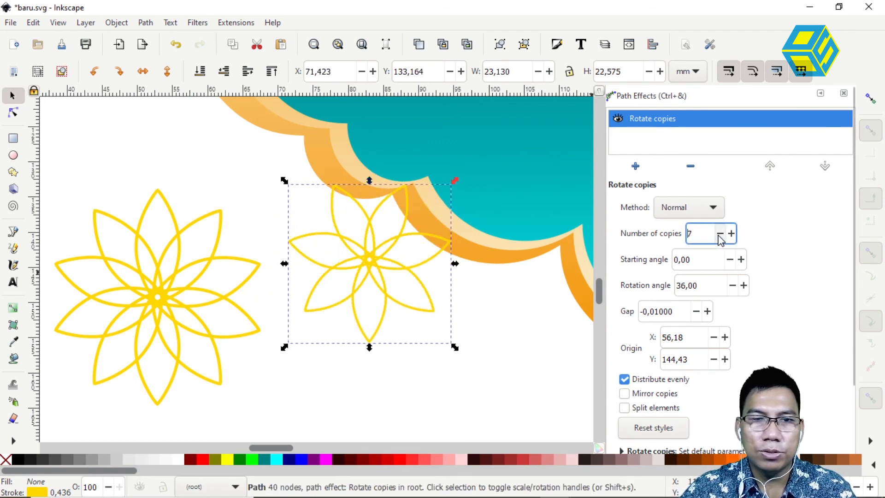
{"action": "left_click", "coordinate": [731, 234]}
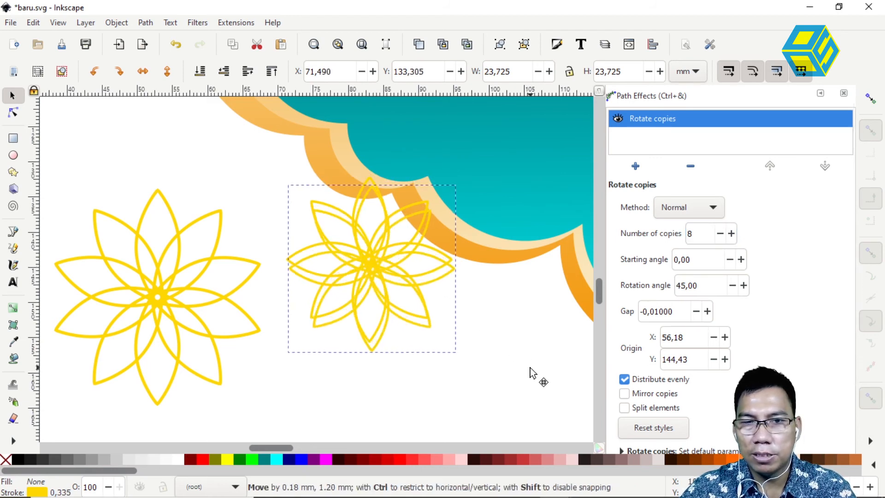
Duplicate the eight-petal flower below the frame, set the duplicate to 6 copies, and scale it to about 11.0 × 12.7 mm
{"action": "left_click_drag", "start_coordinate": [380, 274], "coordinate": [502, 335]}
{"action": "left_click", "coordinate": [720, 233]}
{"action": "left_click", "coordinate": [720, 234]}
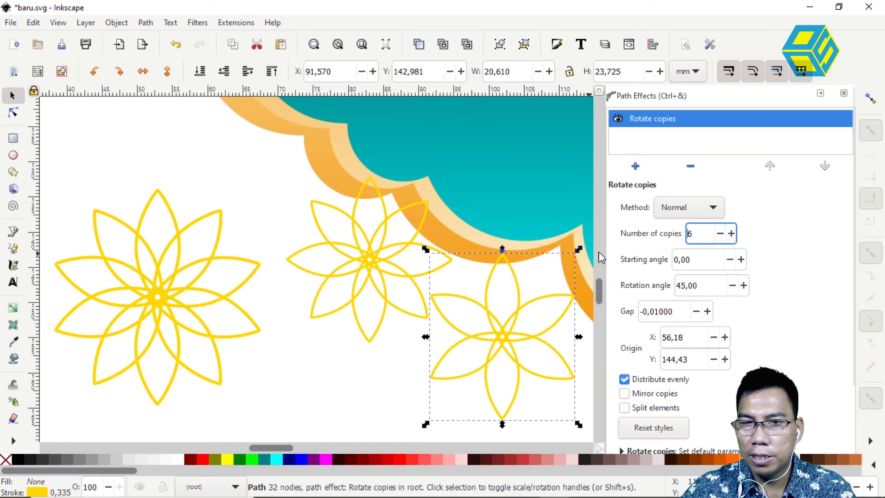
{"action": "left_click_drag", "start_coordinate": [579, 250], "coordinate": [511, 328]}
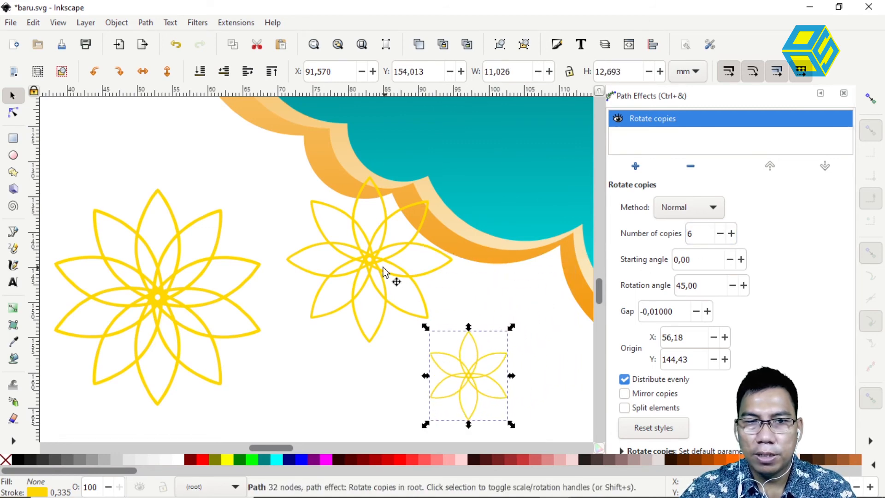
Spread the three flowers apart in a descending row from largest to smallest, clear of one another
{"action": "left_click_drag", "start_coordinate": [143, 251], "coordinate": [124, 201]}
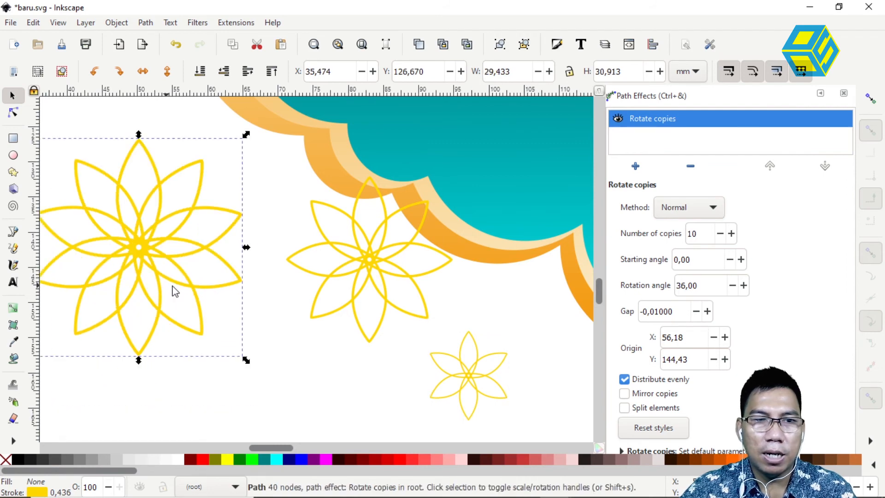
{"action": "left_click", "coordinate": [335, 318]}
{"action": "left_click_drag", "start_coordinate": [335, 318], "coordinate": [300, 364]}
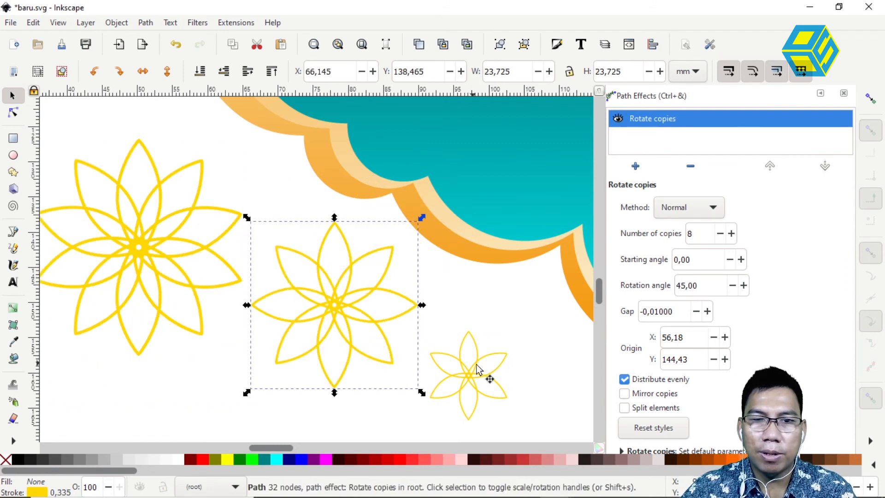
{"action": "left_click_drag", "start_coordinate": [473, 374], "coordinate": [540, 374]}
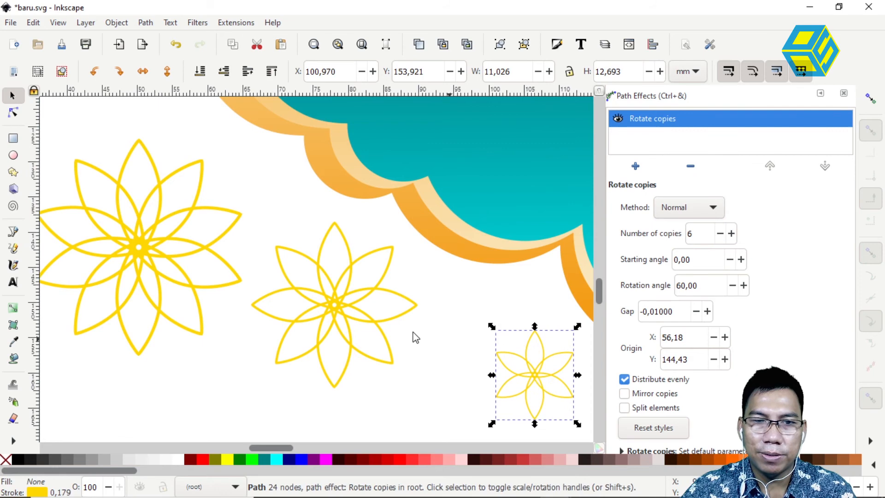
{"action": "left_click_drag", "start_coordinate": [340, 306], "coordinate": [370, 300]}
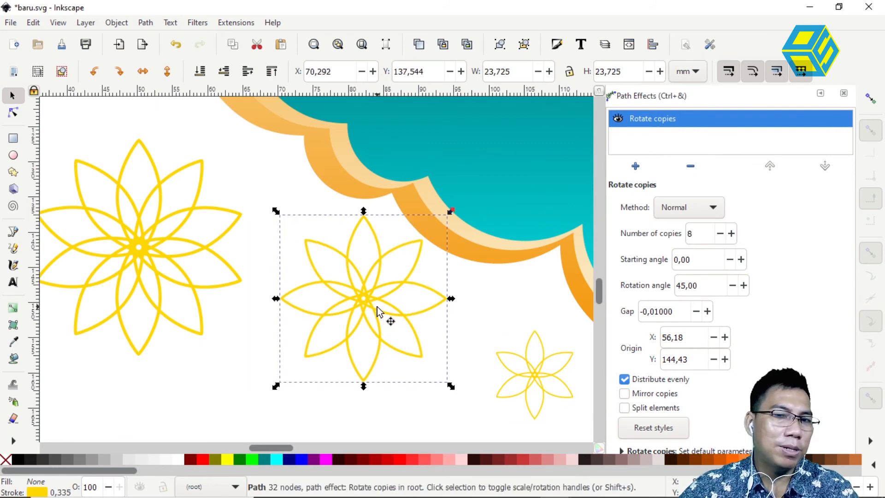
{"action": "scroll", "coordinate": [452, 247], "scroll_direction": "down", "scroll_amount": 4}
{"action": "scroll", "coordinate": [452, 247], "scroll_direction": "left", "scroll_amount": 2}
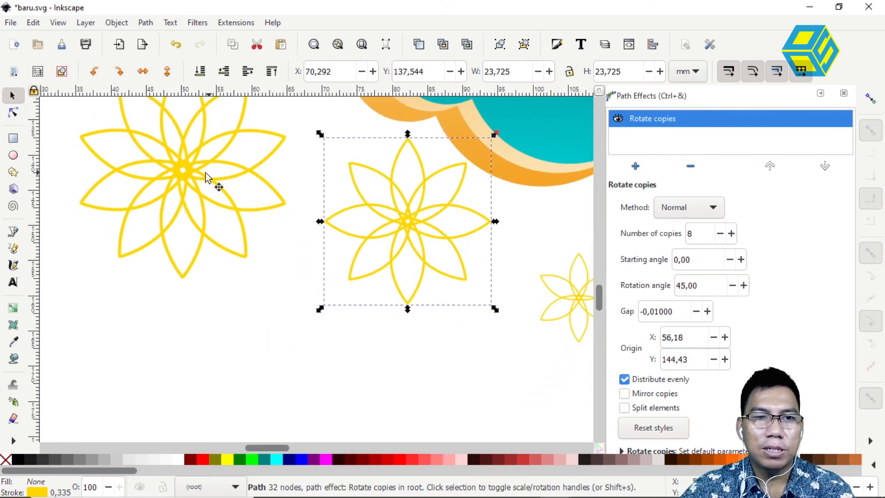
Place a duplicate of the ten-petal flower just below it and open the original's fill and stroke settings
{"action": "left_click", "coordinate": [186, 181]}
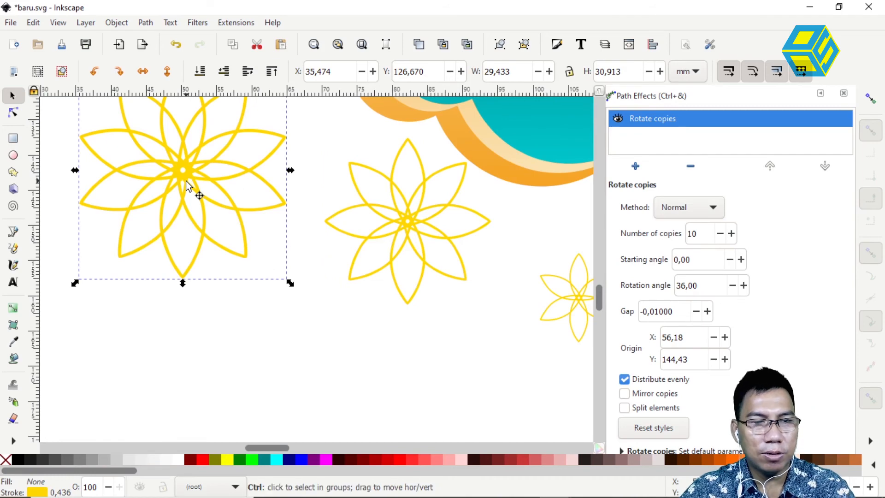
{"action": "key", "text": "ctrl+d"}
{"action": "left_click_drag", "start_coordinate": [212, 360], "coordinate": [223, 371]}
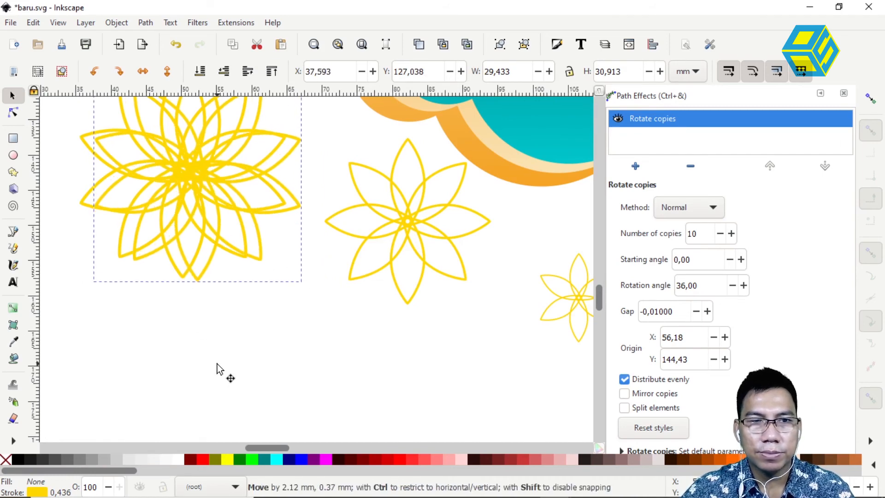
{"action": "left_click_drag", "start_coordinate": [205, 180], "coordinate": [246, 359]}
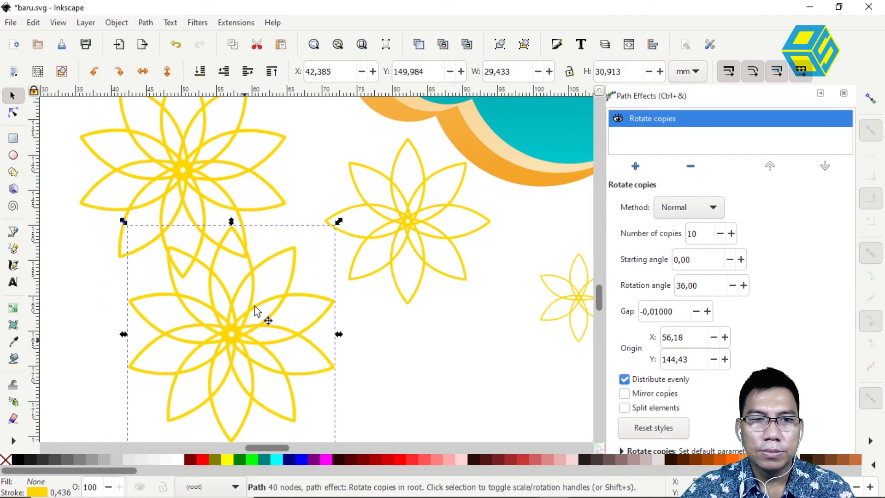
{"action": "left_click", "coordinate": [192, 160]}
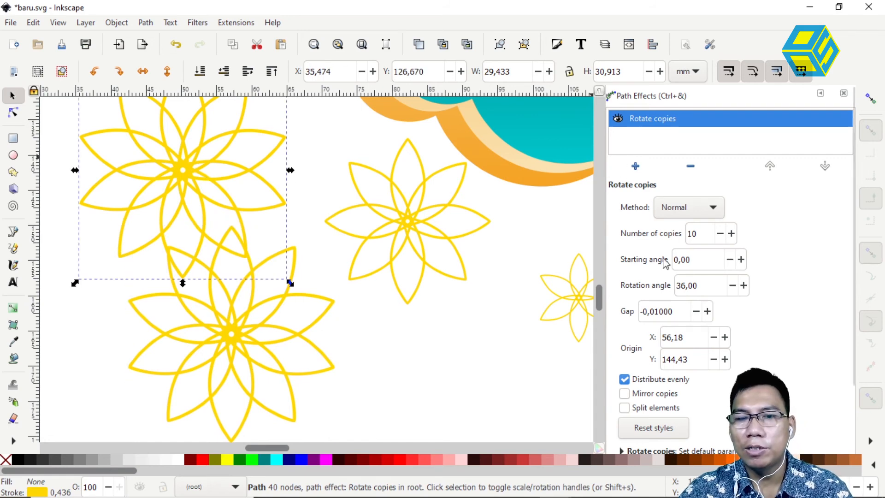
{"action": "scroll", "coordinate": [692, 396], "scroll_direction": "down", "scroll_amount": 3}
{"action": "left_click", "coordinate": [667, 398]}
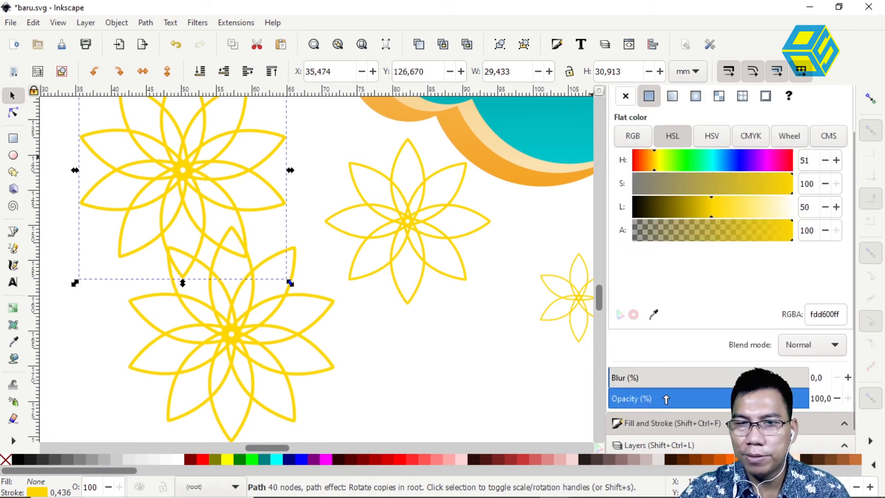
{"action": "left_click", "coordinate": [697, 98]}
{"action": "left_click", "coordinate": [652, 231]}
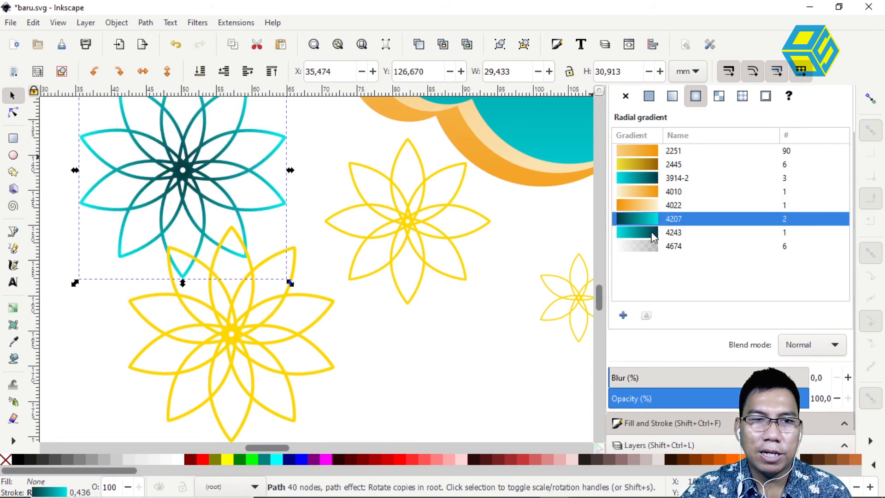
{"action": "key", "text": "ctrl+z"}
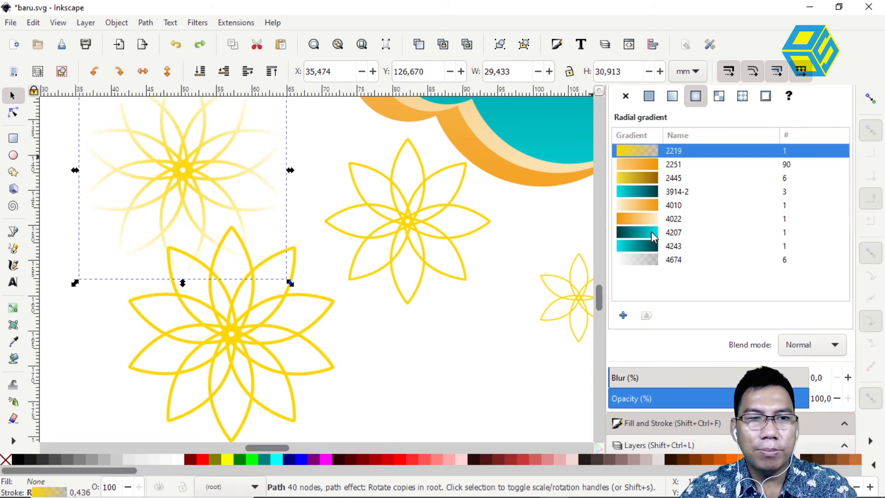
{"action": "key", "text": "ctrl+z"}
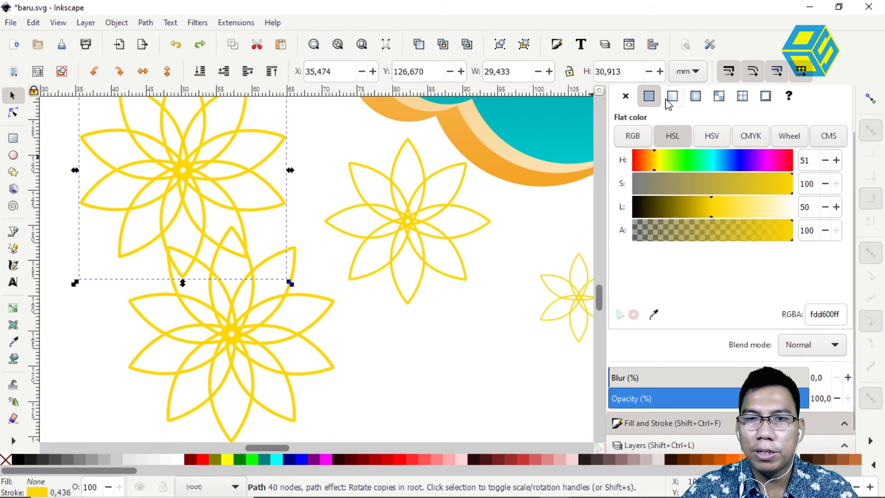
Fill the original ten-petal flower with radial gradient 4207 and reverse it so the light teal sits at the centre
{"action": "scroll", "coordinate": [677, 148], "scroll_direction": "up", "scroll_amount": 2}
{"action": "left_click", "coordinate": [641, 122]}
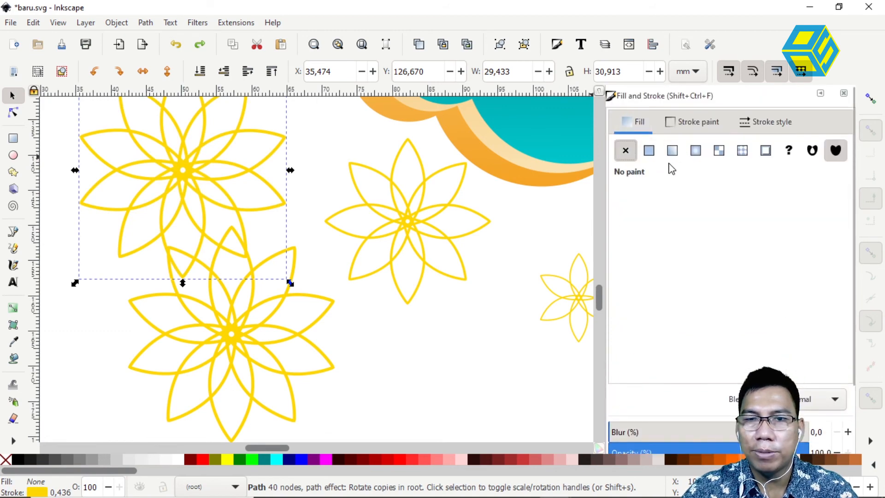
{"action": "left_click", "coordinate": [695, 152]}
{"action": "left_click", "coordinate": [651, 288]}
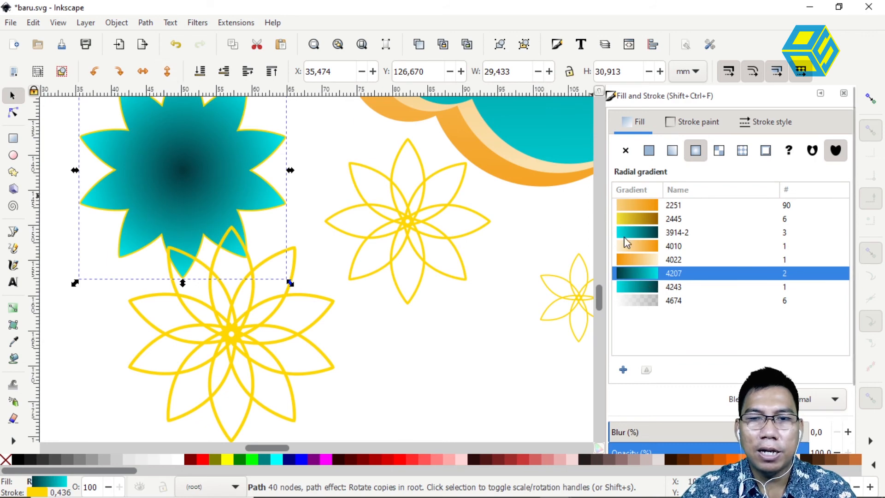
{"action": "left_click", "coordinate": [646, 369]}
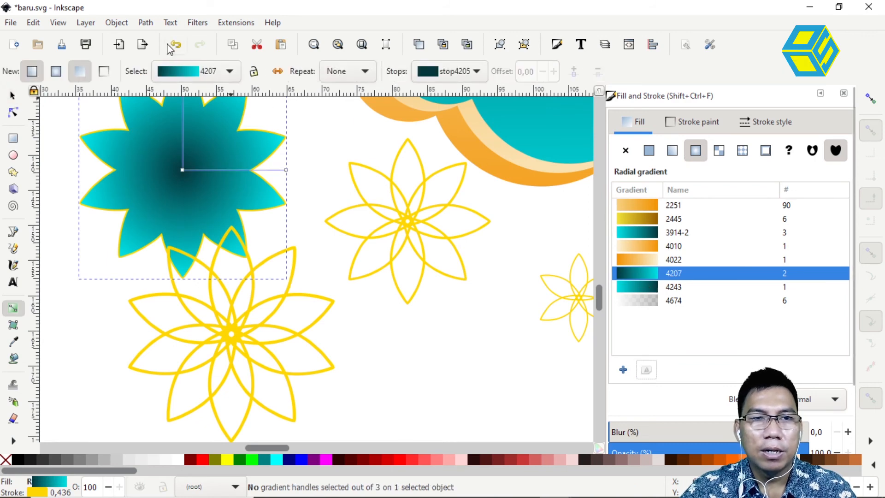
{"action": "left_click", "coordinate": [277, 72]}
{"action": "scroll", "coordinate": [327, 193], "scroll_direction": "up", "scroll_amount": 2}
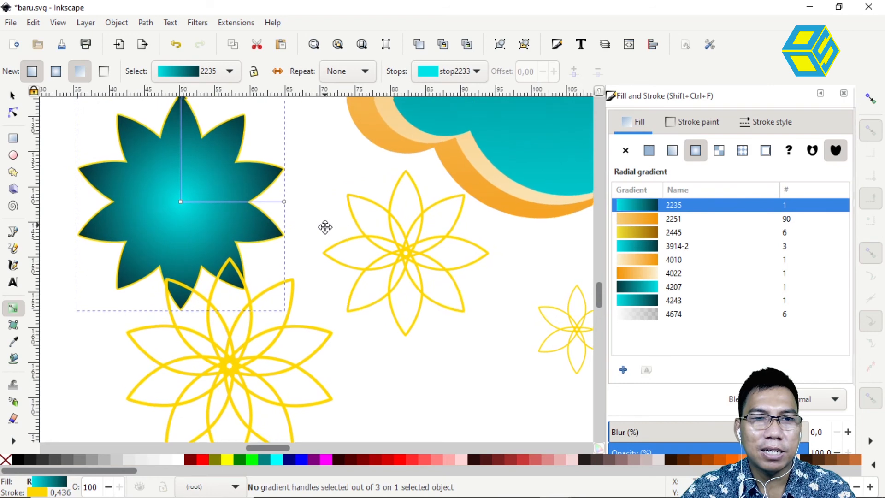
{"action": "left_click", "coordinate": [11, 96]}
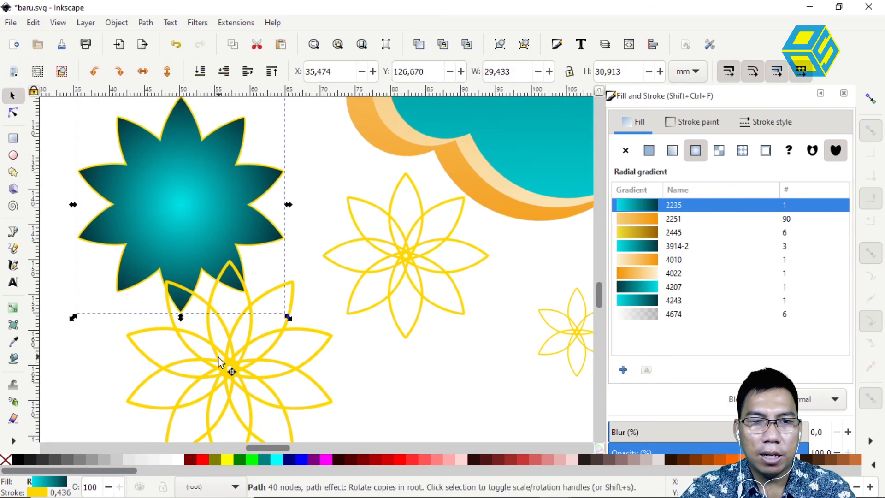
Lay the outline copy over the filled ten-petal flower and centre the two on each other horizontally and vertically
{"action": "mouse_move", "coordinate": [228, 359]}
{"action": "left_mouse_down"}
{"action": "mouse_move", "coordinate": [189, 197]}
{"action": "mouse_move", "coordinate": [175, 195]}
{"action": "mouse_move", "coordinate": [268, 226]}
{"action": "mouse_move", "coordinate": [270, 213]}
{"action": "left_mouse_up"}
{"action": "scroll", "coordinate": [221, 209], "scroll_direction": "up", "scroll_amount": 3}
{"action": "left_click", "coordinate": [99, 151]}
{"action": "mouse_move", "coordinate": [78, 135]}
{"action": "left_mouse_down"}
{"action": "mouse_move", "coordinate": [301, 331]}
{"action": "mouse_move", "coordinate": [357, 401]}
{"action": "left_mouse_up"}
{"action": "scroll", "coordinate": [668, 384], "scroll_direction": "down", "scroll_amount": 2}
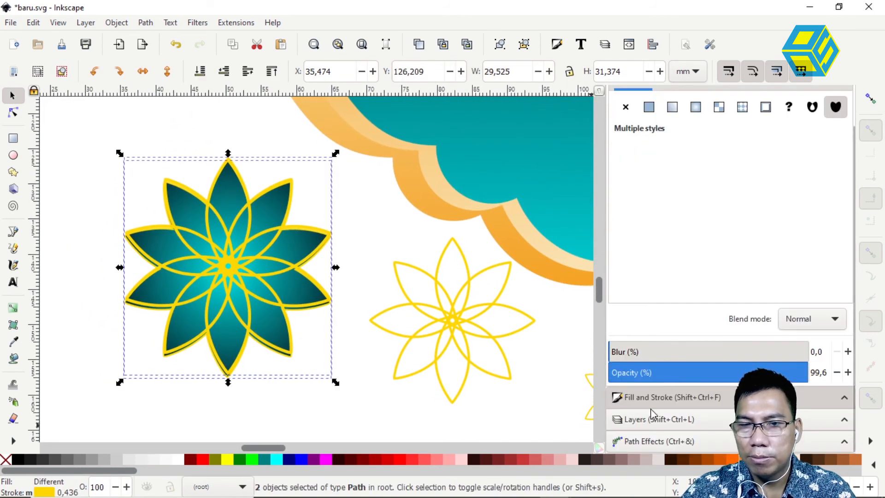
{"action": "left_click", "coordinate": [652, 44]}
{"action": "left_click", "coordinate": [753, 161]}
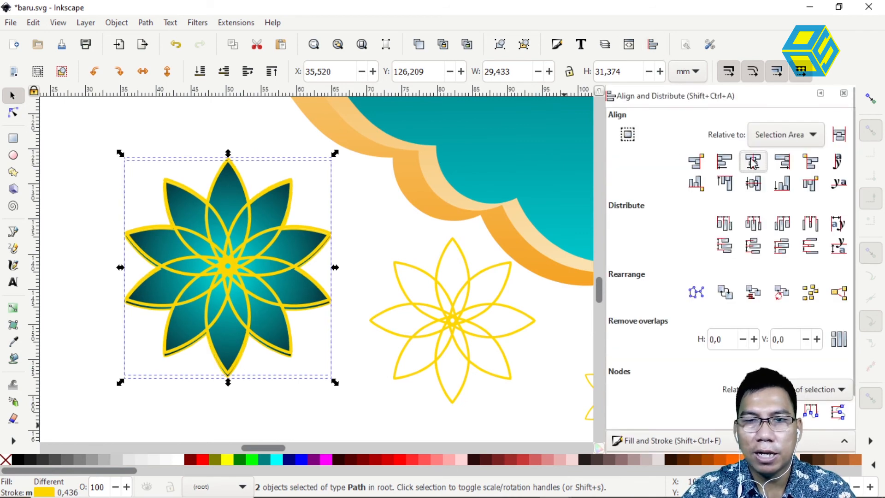
{"action": "left_click", "coordinate": [753, 186]}
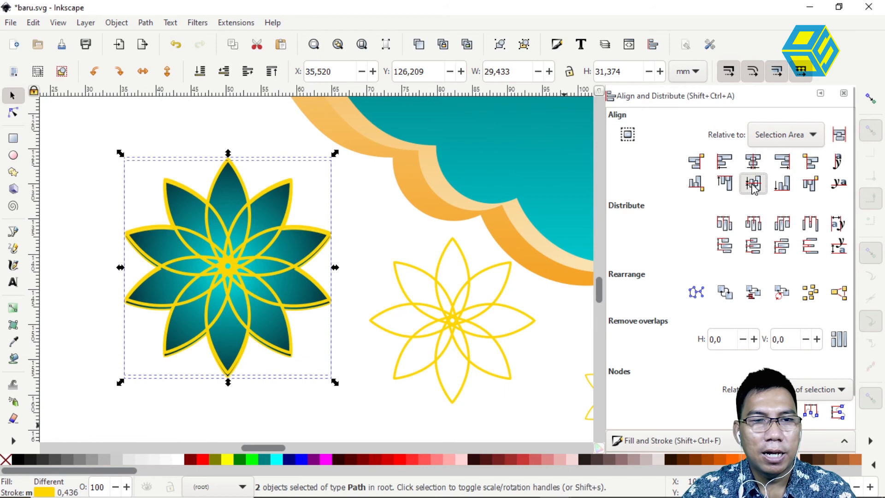
Duplicate the eight-petal flower and place the copy below and to the left of the original
{"action": "scroll", "coordinate": [310, 294], "scroll_direction": "down", "scroll_amount": 3}
{"action": "scroll", "coordinate": [310, 294], "scroll_direction": "right", "scroll_amount": 5}
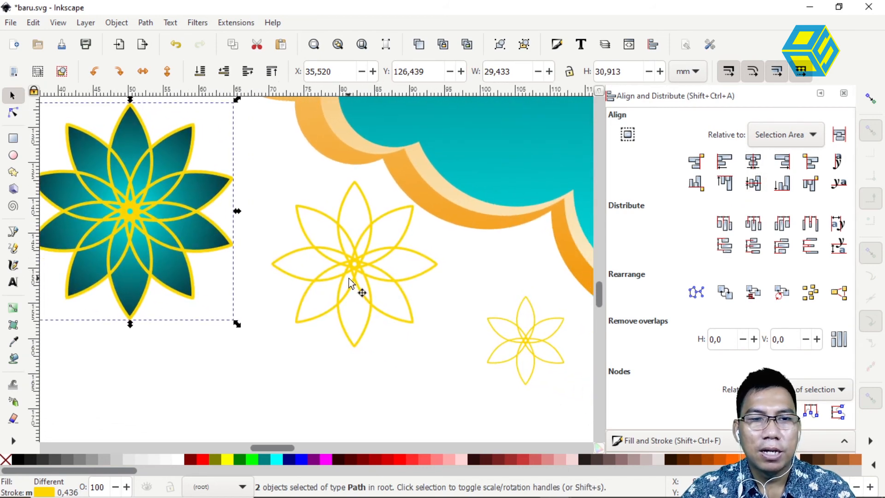
{"action": "left_click", "coordinate": [426, 316]}
{"action": "scroll", "coordinate": [438, 317], "scroll_direction": "down", "scroll_amount": 3}
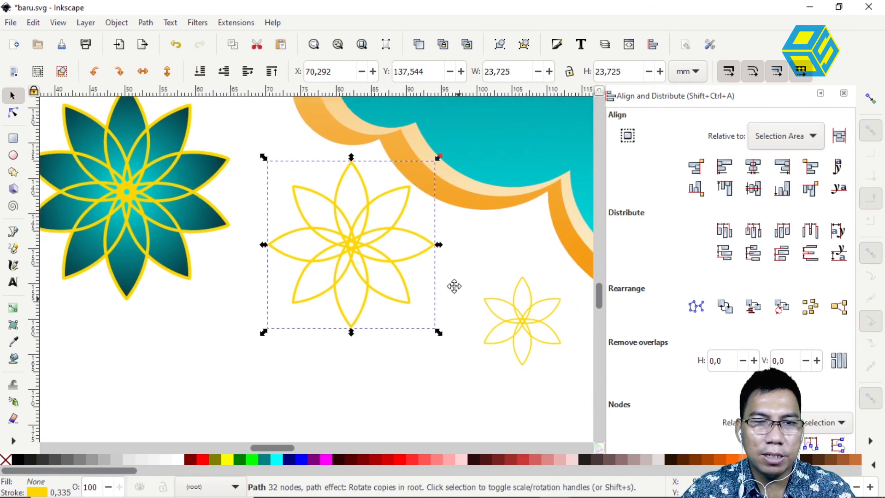
{"action": "scroll", "coordinate": [439, 316], "scroll_direction": "right", "scroll_amount": 1}
{"action": "key", "text": "ctrl+d"}
{"action": "left_click_drag", "start_coordinate": [343, 201], "coordinate": [389, 370]}
{"action": "left_click_drag", "start_coordinate": [360, 282], "coordinate": [245, 351]}
Fill the original eight-petal flower with radial gradient 4207
{"action": "left_click", "coordinate": [339, 203]}
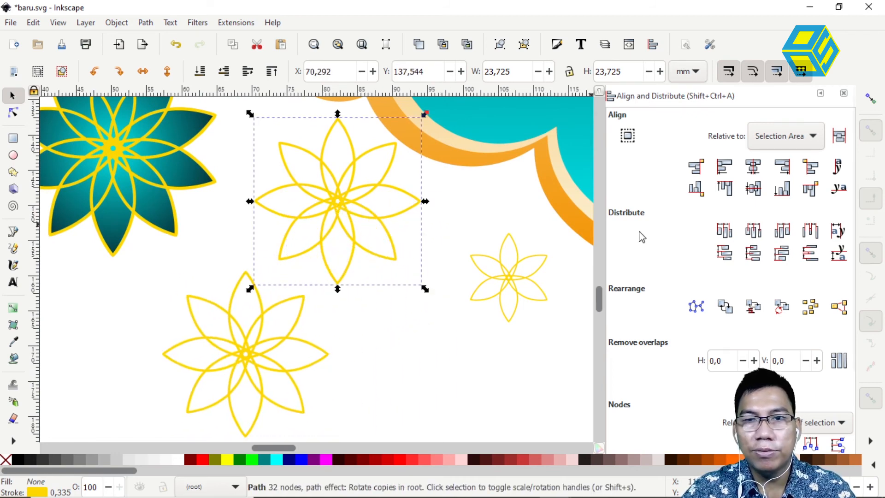
{"action": "scroll", "coordinate": [698, 318], "scroll_direction": "down", "scroll_amount": 3}
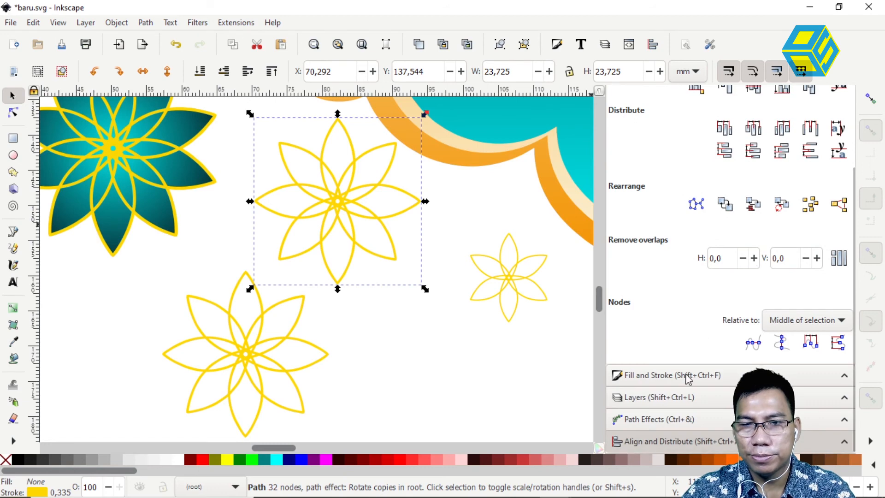
{"action": "left_click", "coordinate": [655, 375]}
{"action": "left_click", "coordinate": [696, 150]}
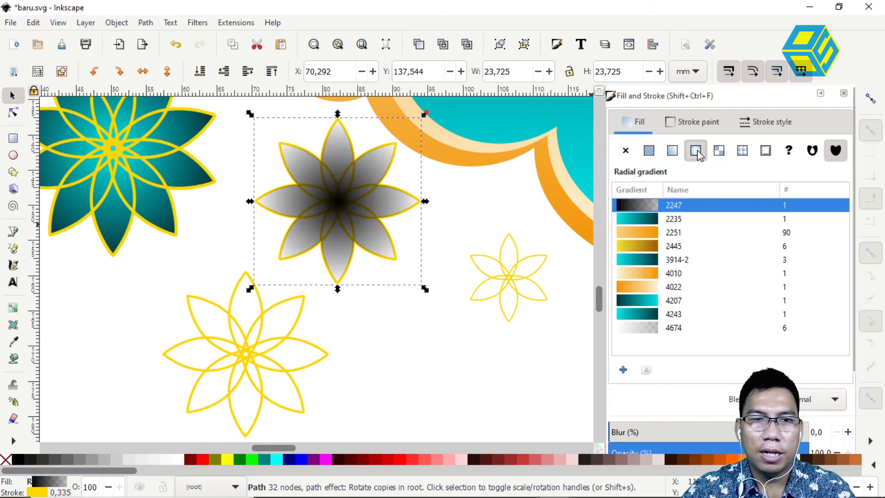
{"action": "left_click", "coordinate": [654, 288]}
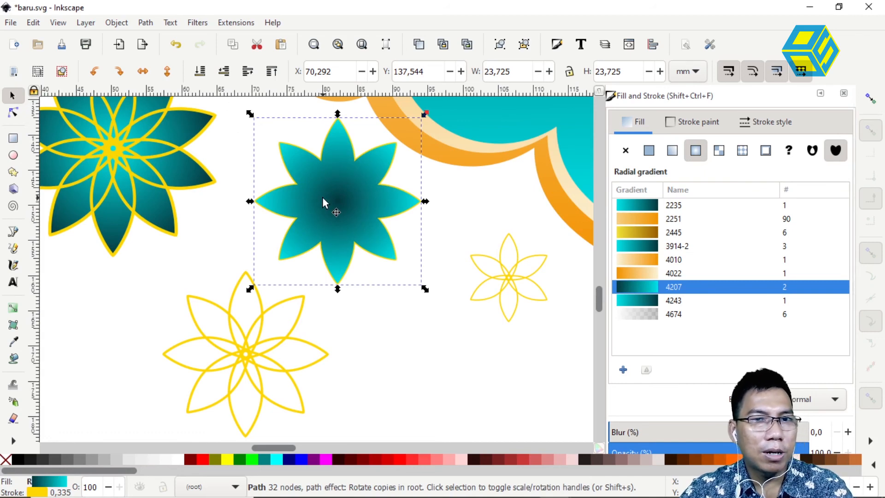
Move the eight-petal outline copy onto the gradient-filled eight-petal flower
{"action": "left_click", "coordinate": [248, 358]}
{"action": "mouse_move", "coordinate": [248, 357]}
{"action": "left_mouse_down"}
{"action": "mouse_move", "coordinate": [341, 267]}
{"action": "mouse_move", "coordinate": [350, 203]}
{"action": "left_mouse_up"}
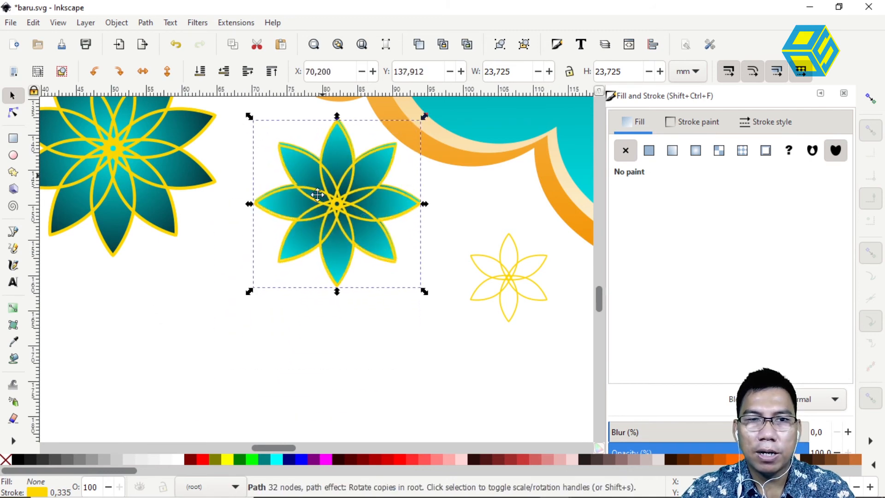
{"action": "scroll", "coordinate": [242, 193], "scroll_direction": "up", "scroll_amount": 3}
Centre the eight-petal outline and the filled flower on each other on both axes, and shift the pair slightly down
{"action": "left_click", "coordinate": [222, 170]}
{"action": "left_click_drag", "start_coordinate": [223, 164], "coordinate": [430, 370]}
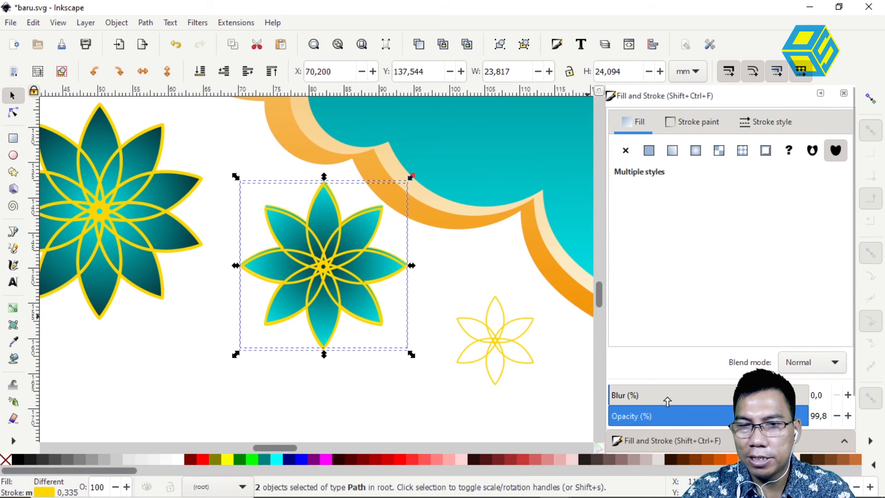
{"action": "scroll", "coordinate": [652, 371], "scroll_direction": "down", "scroll_amount": 2}
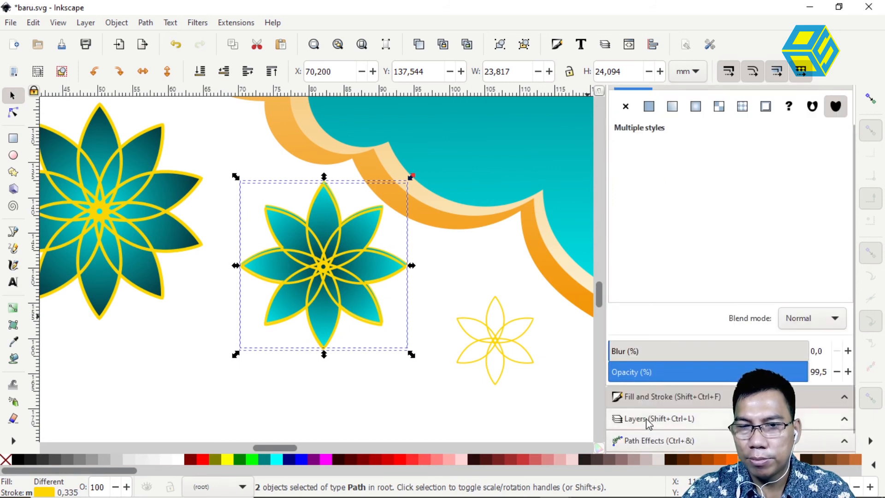
{"action": "left_click", "coordinate": [651, 441]}
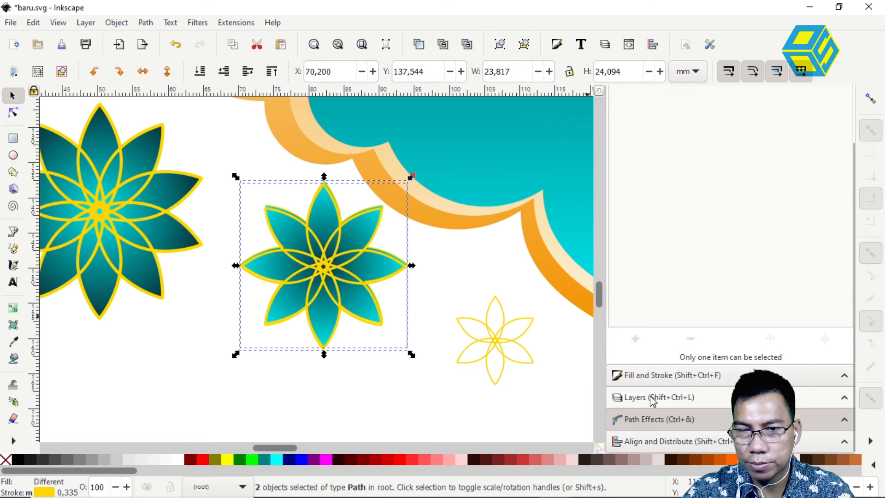
{"action": "left_click", "coordinate": [652, 442]}
{"action": "left_click", "coordinate": [753, 96]}
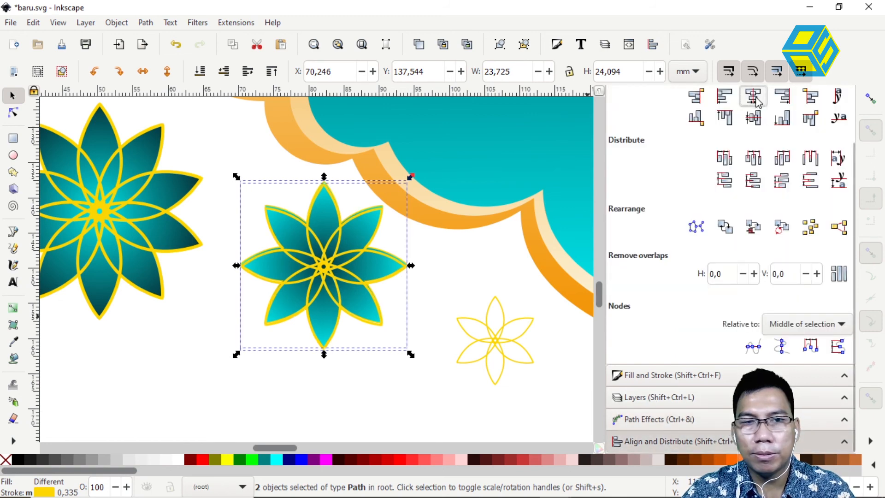
{"action": "left_click", "coordinate": [753, 118]}
{"action": "scroll", "coordinate": [475, 272], "scroll_direction": "left", "scroll_amount": 5}
{"action": "mouse_move", "coordinate": [456, 254]}
{"action": "left_mouse_down"}
{"action": "mouse_move", "coordinate": [415, 249]}
{"action": "mouse_move", "coordinate": [240, 190]}
{"action": "mouse_move", "coordinate": [458, 251]}
{"action": "left_mouse_up"}
{"action": "scroll", "coordinate": [492, 287], "scroll_direction": "right", "scroll_amount": 8}
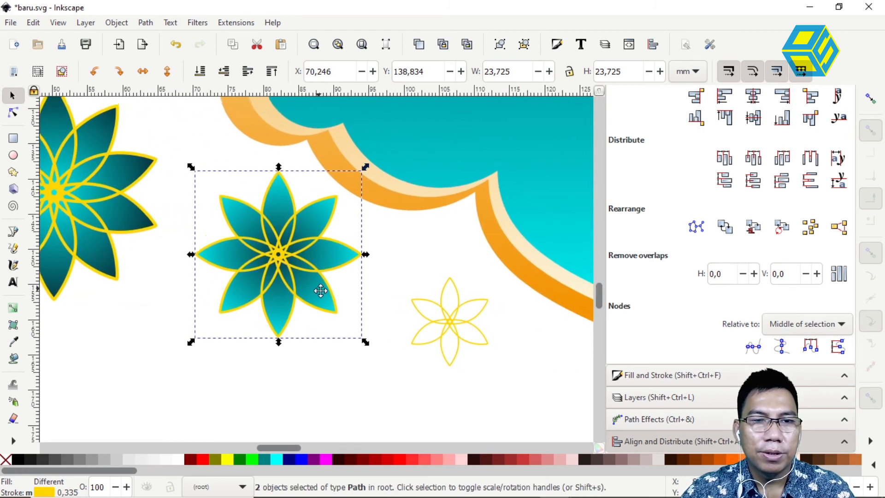
Reverse the filled eight-petal flower's radial gradient so the light teal sits at the centre
{"action": "left_click", "coordinate": [420, 284]}
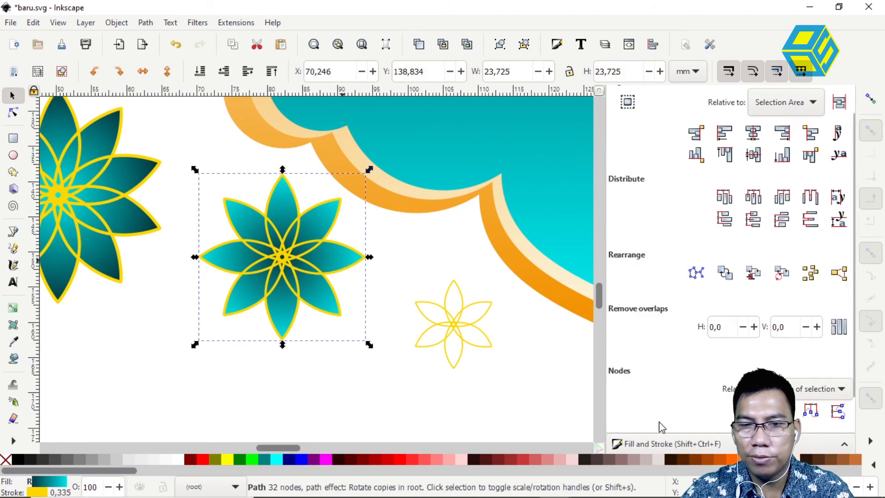
{"action": "left_click", "coordinate": [660, 379]}
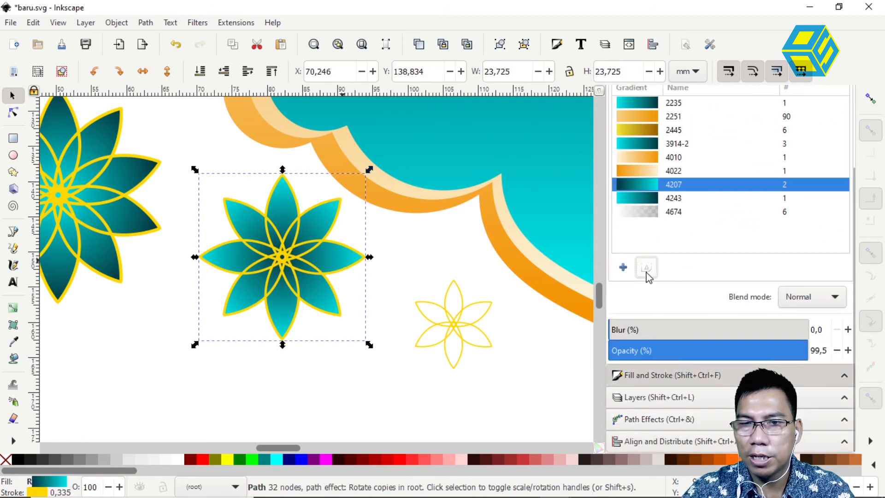
{"action": "key", "text": "g"}
{"action": "left_click", "coordinate": [277, 70]}
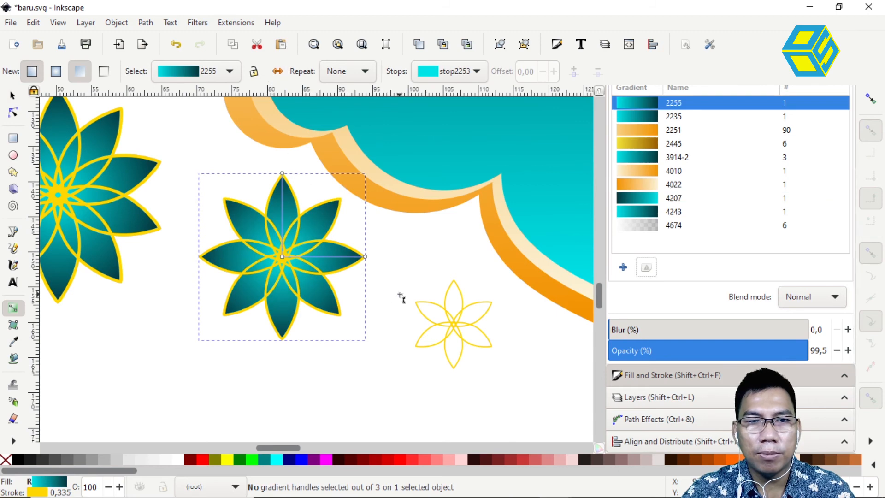
{"action": "left_click_drag", "start_coordinate": [399, 297], "coordinate": [313, 247]}
Duplicate the six-petal flower, place the copy below and to the right of it, and reselect the original
{"action": "left_click", "coordinate": [373, 284]}
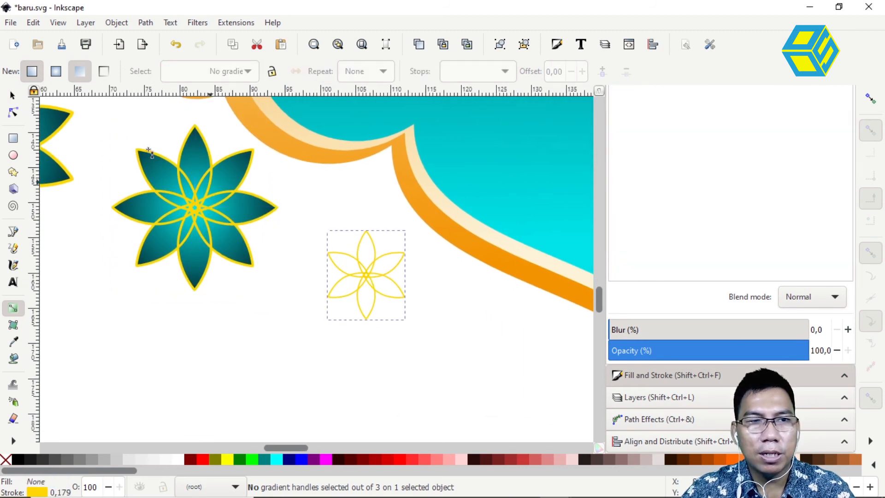
{"action": "left_click", "coordinate": [13, 95]}
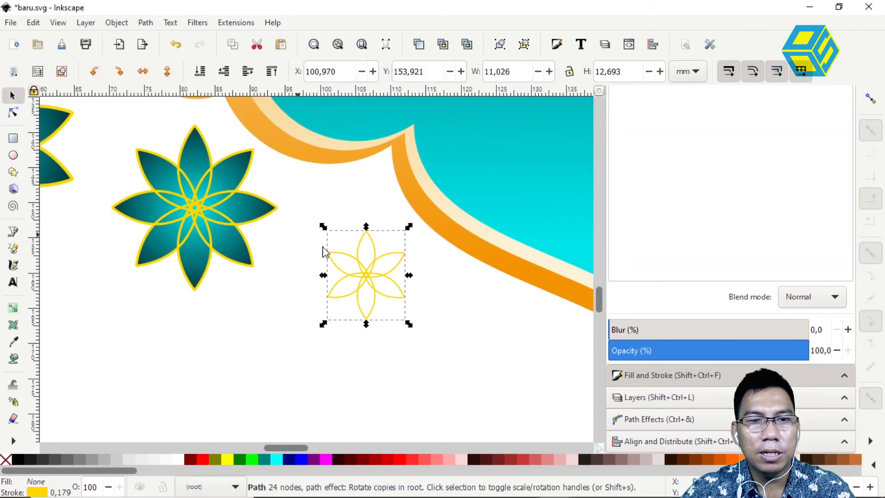
{"action": "left_click_drag", "start_coordinate": [367, 275], "coordinate": [494, 355]}
{"action": "key", "text": "ctrl+d"}
{"action": "left_click_drag", "start_coordinate": [371, 282], "coordinate": [476, 340]}
{"action": "left_click", "coordinate": [365, 272]}
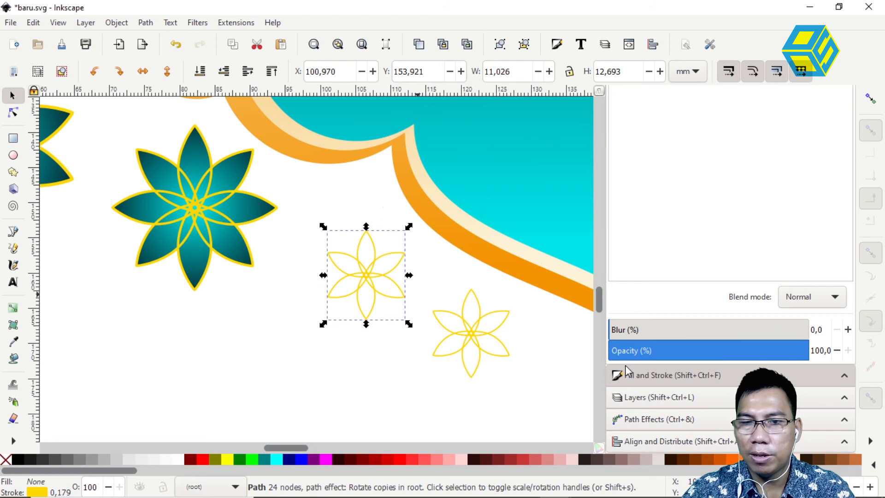
{"action": "left_click", "coordinate": [657, 396]}
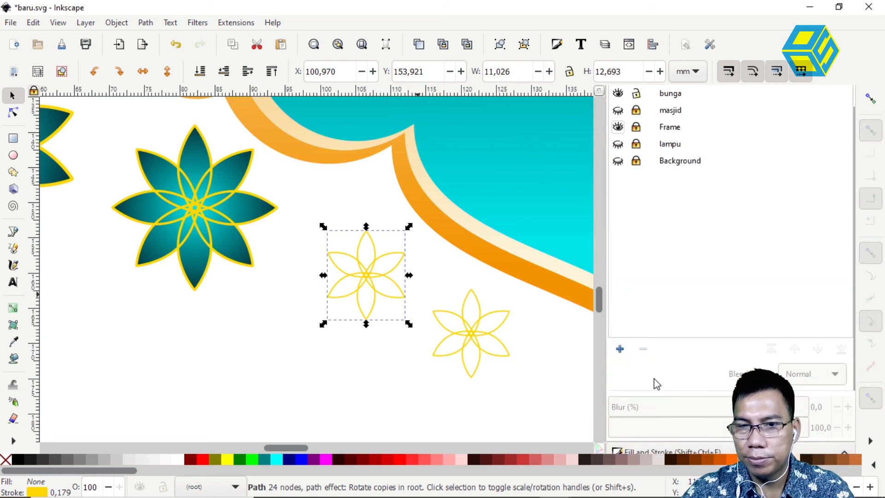
Fill the original six-petal flower with radial gradient 4207 and reverse it so the light teal sits at the centre
{"action": "left_click", "coordinate": [650, 449]}
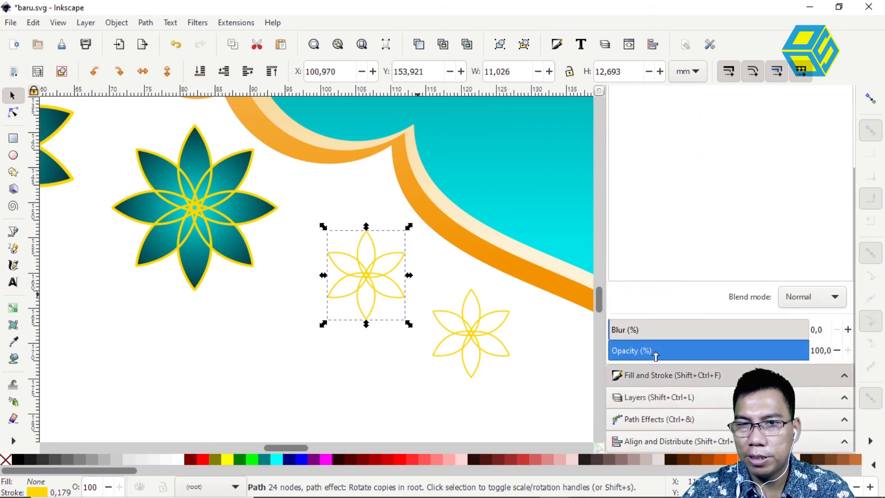
{"action": "key", "text": "shift+ctrl+f"}
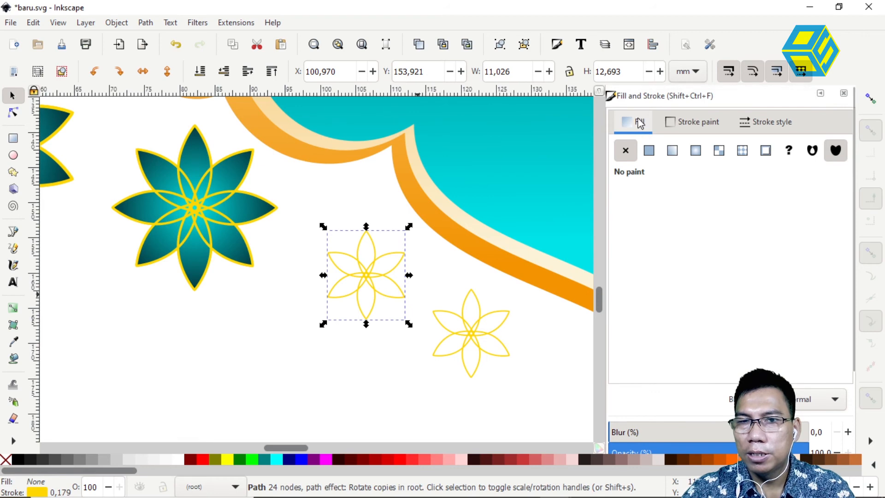
{"action": "left_click", "coordinate": [695, 150]}
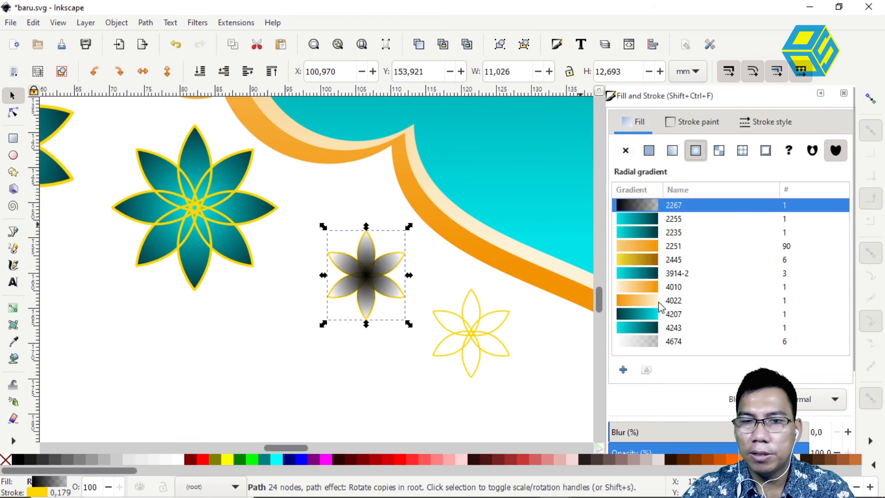
{"action": "left_click", "coordinate": [651, 315]}
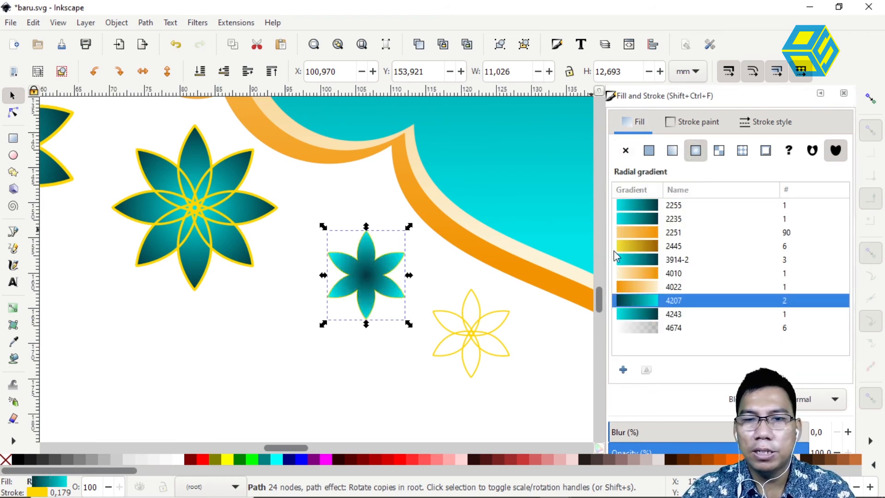
{"action": "left_click", "coordinate": [646, 369]}
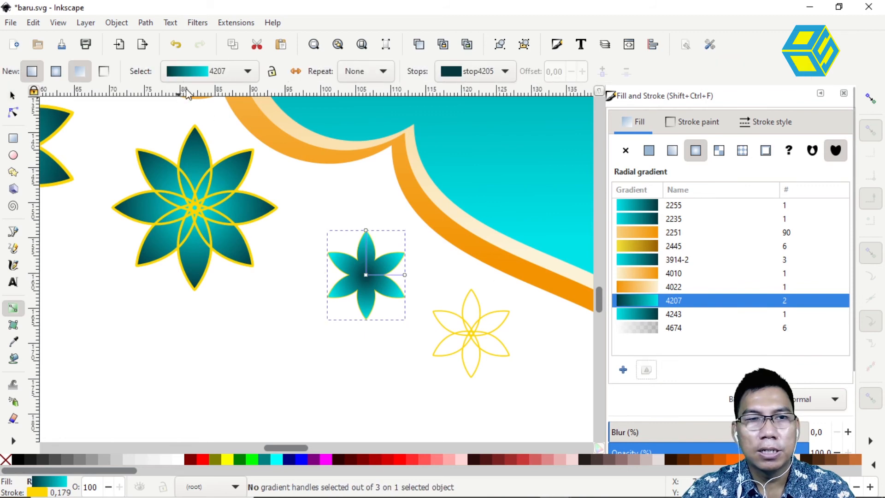
{"action": "left_click", "coordinate": [299, 71]}
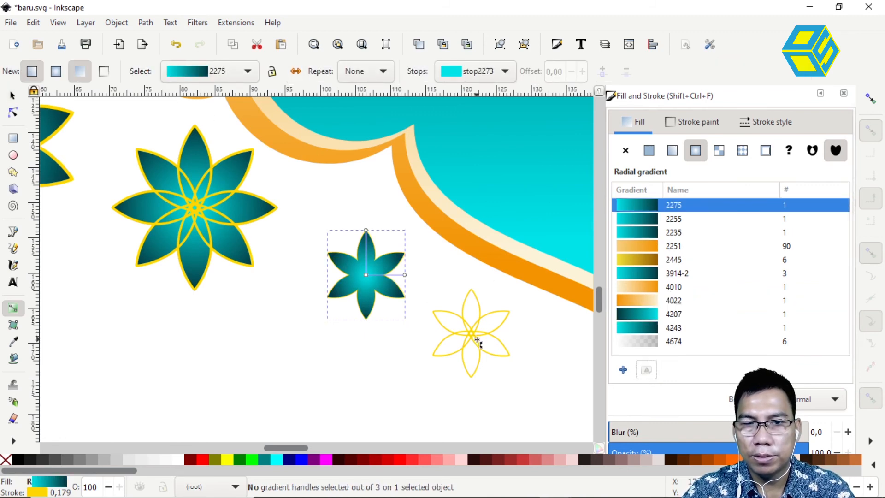
{"action": "left_click", "coordinate": [13, 95]}
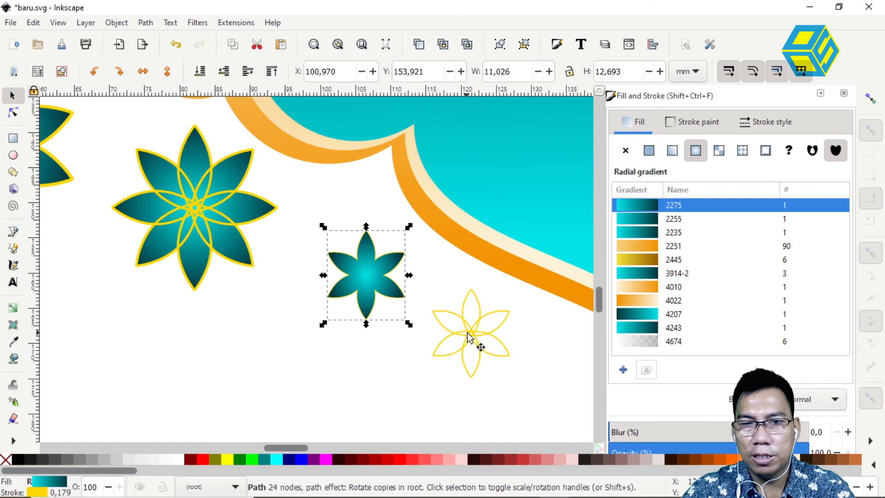
Move the six-petal outline copy onto the filled six-petal flower and centre the two on each other on both axes
{"action": "left_click_drag", "start_coordinate": [466, 333], "coordinate": [357, 270]}
{"action": "left_click_drag", "start_coordinate": [303, 213], "coordinate": [431, 348]}
{"action": "scroll", "coordinate": [663, 419], "scroll_direction": "down", "scroll_amount": 1}
{"action": "scroll", "coordinate": [654, 381], "scroll_direction": "down", "scroll_amount": 4}
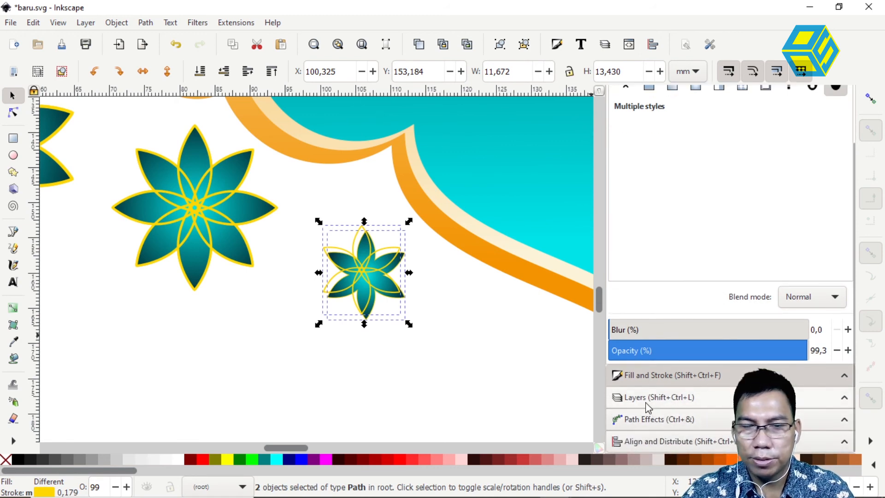
{"action": "left_click", "coordinate": [645, 441]}
{"action": "left_click", "coordinate": [752, 131]}
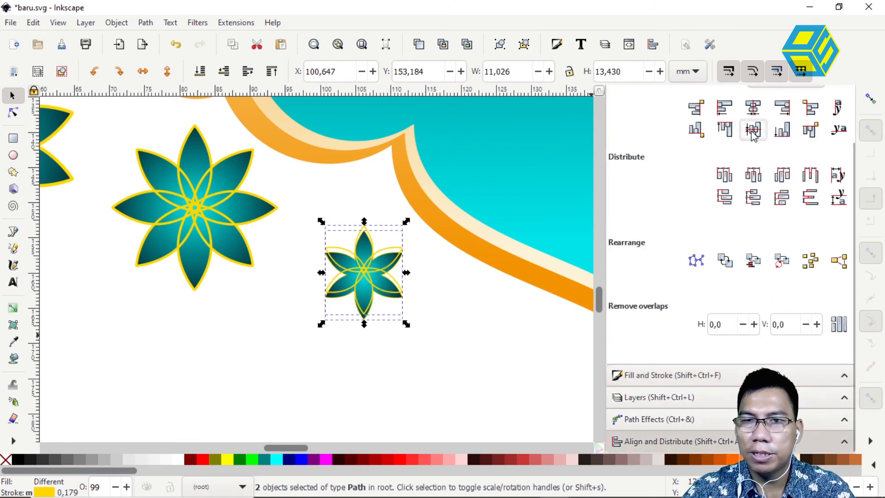
{"action": "left_click", "coordinate": [752, 131]}
Group the filled ten-petal flower with its golden outline
{"action": "scroll", "coordinate": [453, 270], "scroll_direction": "left", "scroll_amount": 7}
{"action": "scroll", "coordinate": [510, 316], "scroll_direction": "up", "scroll_amount": 2}
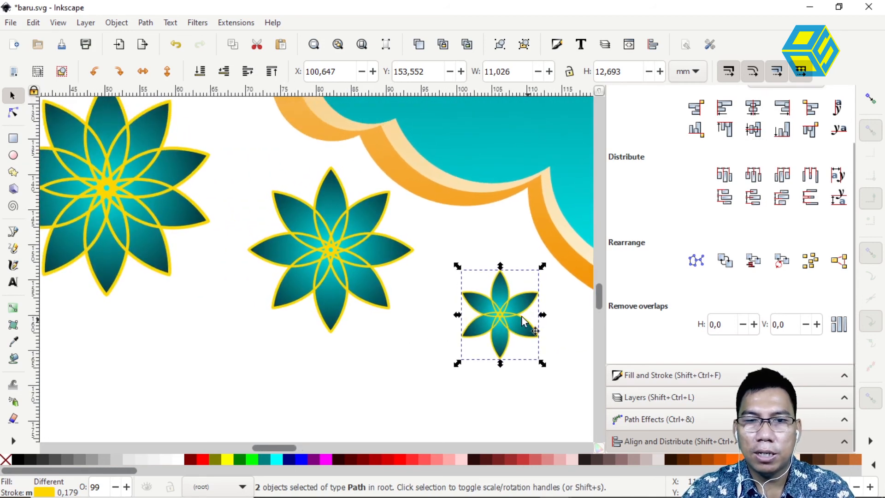
{"action": "left_click", "coordinate": [116, 23]}
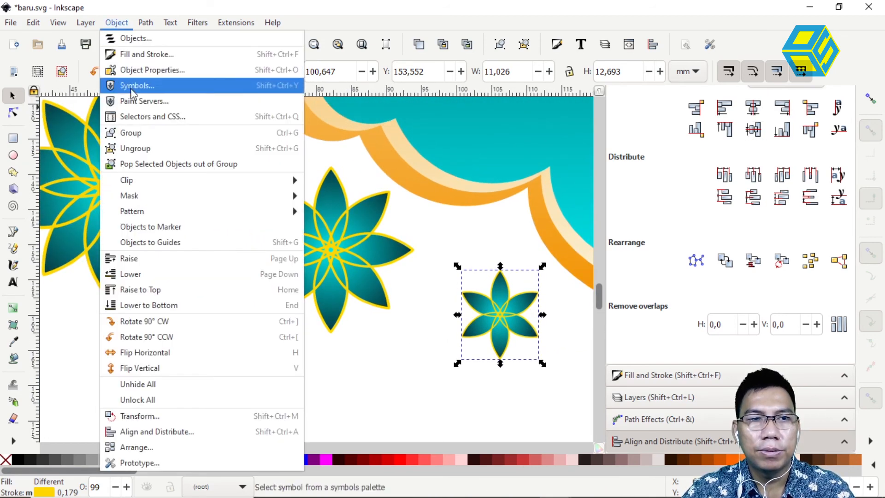
{"action": "left_click", "coordinate": [65, 311]}
{"action": "left_click_drag", "start_coordinate": [169, 329], "coordinate": [326, 380]}
{"action": "mouse_move", "coordinate": [138, 117]}
{"action": "left_mouse_down"}
{"action": "mouse_move", "coordinate": [205, 154]}
{"action": "mouse_move", "coordinate": [396, 402]}
{"action": "left_mouse_up"}
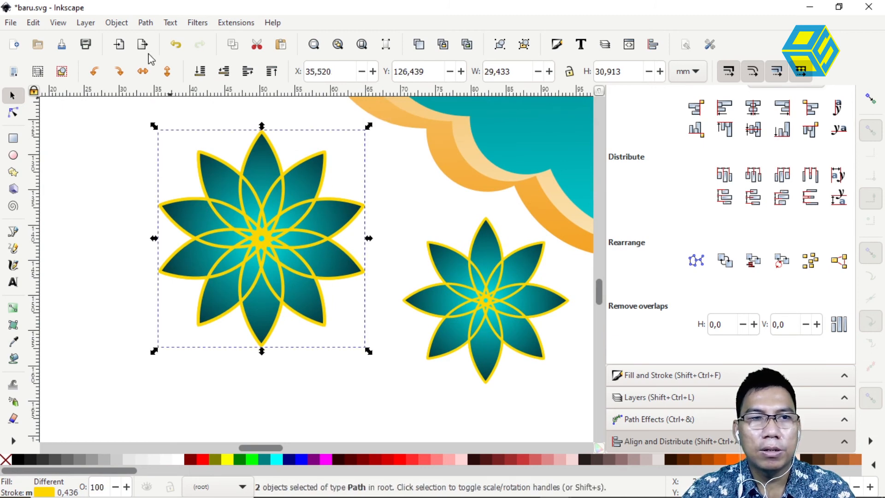
{"action": "left_click", "coordinate": [122, 24]}
{"action": "left_click", "coordinate": [132, 133]}
Group the filled eight-petal flower with its golden outline
{"action": "left_click_drag", "start_coordinate": [340, 231], "coordinate": [136, 166]}
{"action": "mouse_move", "coordinate": [183, 142]}
{"action": "left_mouse_down"}
{"action": "mouse_move", "coordinate": [354, 302]}
{"action": "mouse_move", "coordinate": [375, 336]}
{"action": "left_mouse_up"}
{"action": "left_click", "coordinate": [116, 23]}
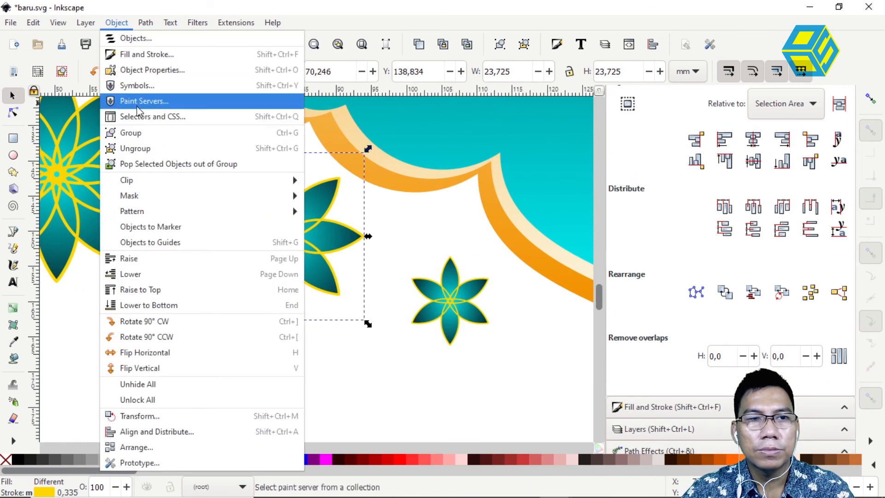
{"action": "left_click", "coordinate": [134, 132]}
Group the filled six-petal flower with its golden outline
{"action": "left_click", "coordinate": [399, 242]}
{"action": "left_click_drag", "start_coordinate": [395, 243], "coordinate": [514, 374]}
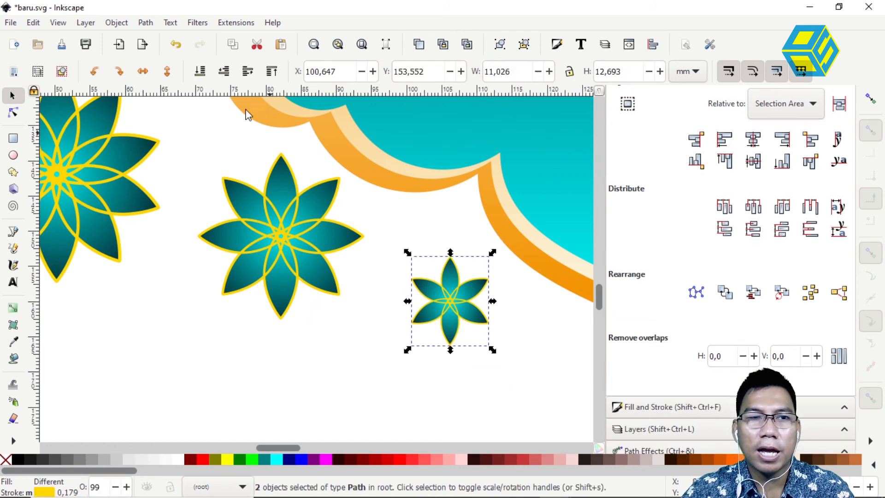
{"action": "left_click", "coordinate": [109, 23]}
{"action": "left_click", "coordinate": [134, 133]}
Stack the eight-petal and six-petal flower groups on the middle of the ten-petal flower
{"action": "left_click_drag", "start_coordinate": [273, 235], "coordinate": [372, 284]}
{"action": "left_click_drag", "start_coordinate": [383, 283], "coordinate": [164, 219]}
{"action": "left_click_drag", "start_coordinate": [515, 358], "coordinate": [192, 184]}
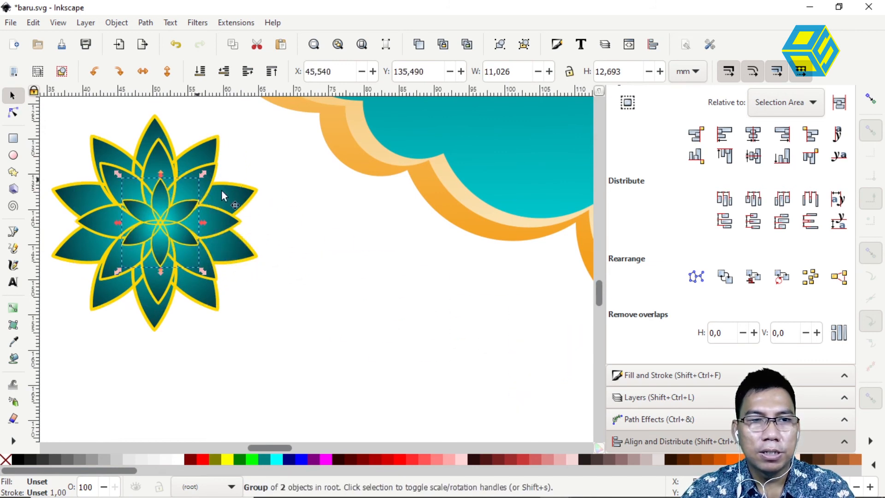
Centre the three stacked flower groups on each other on both axes
{"action": "scroll", "coordinate": [392, 276], "scroll_direction": "up", "scroll_amount": 3}
{"action": "scroll", "coordinate": [391, 276], "scroll_direction": "left", "scroll_amount": 6}
{"action": "left_click_drag", "start_coordinate": [109, 142], "coordinate": [437, 428]}
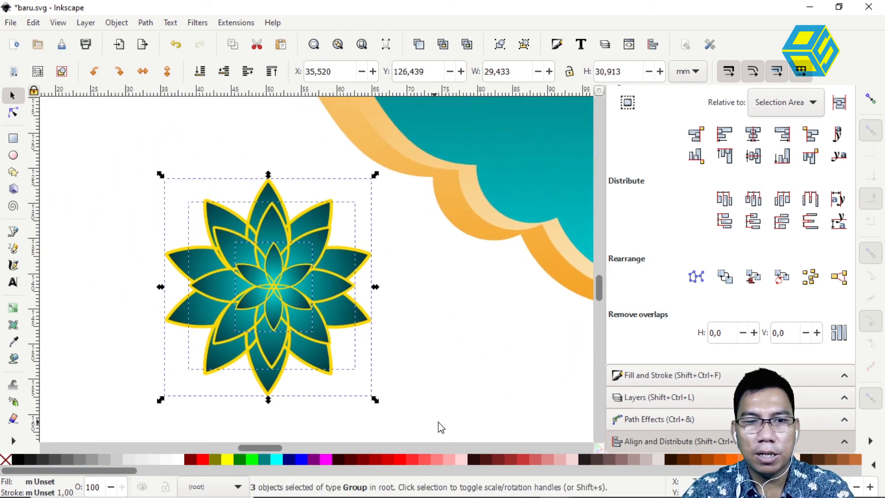
{"action": "scroll", "coordinate": [392, 359], "scroll_direction": "down", "scroll_amount": 3}
{"action": "scroll", "coordinate": [353, 290], "scroll_direction": "right", "scroll_amount": 3}
{"action": "left_click", "coordinate": [753, 134]}
{"action": "left_click", "coordinate": [753, 155]}
Group the three centred flowers into one layered ornament
{"action": "scroll", "coordinate": [402, 296], "scroll_direction": "up", "scroll_amount": 3}
{"action": "scroll", "coordinate": [403, 296], "scroll_direction": "left", "scroll_amount": 2}
{"action": "left_click", "coordinate": [117, 22]}
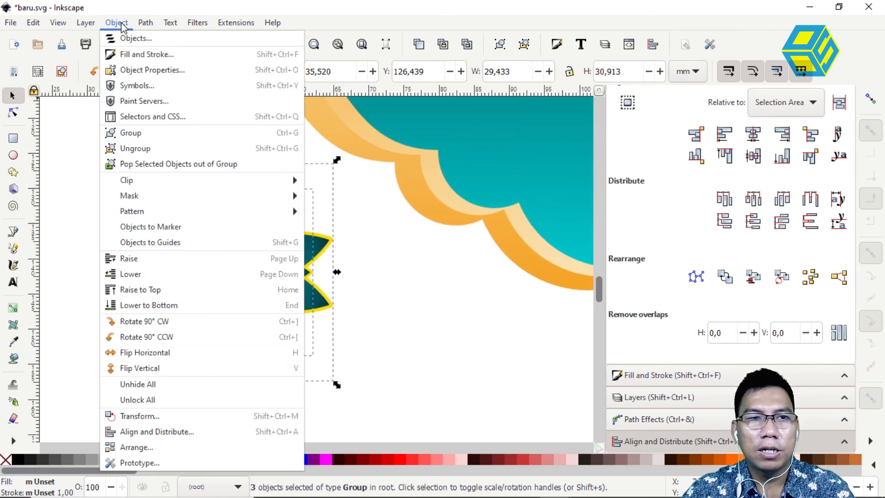
{"action": "left_click", "coordinate": [140, 134]}
{"action": "scroll", "coordinate": [276, 217], "scroll_direction": "right", "scroll_amount": 3}
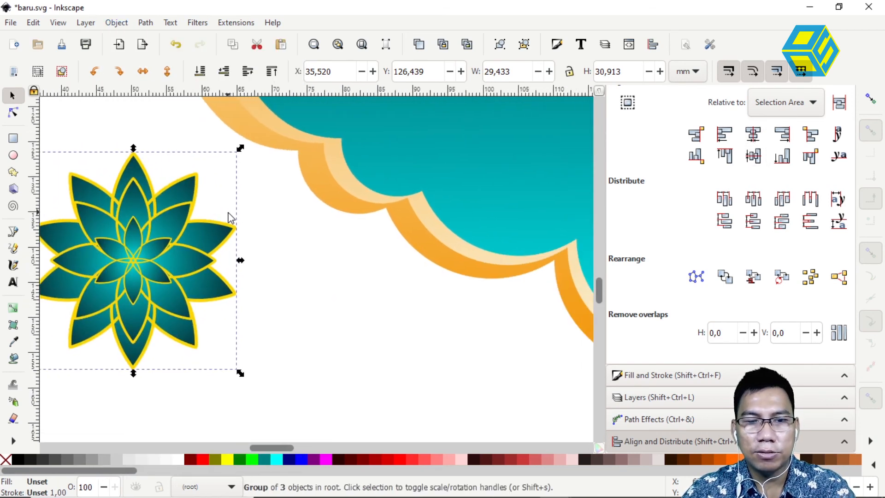
Place the layered flower on the frame's lower-left edge and duplicate smaller copies onto its upper-left, upper-right and lower-right edges
{"action": "scroll", "coordinate": [229, 209], "scroll_direction": "down", "scroll_amount": 4, "text": "ctrl"}
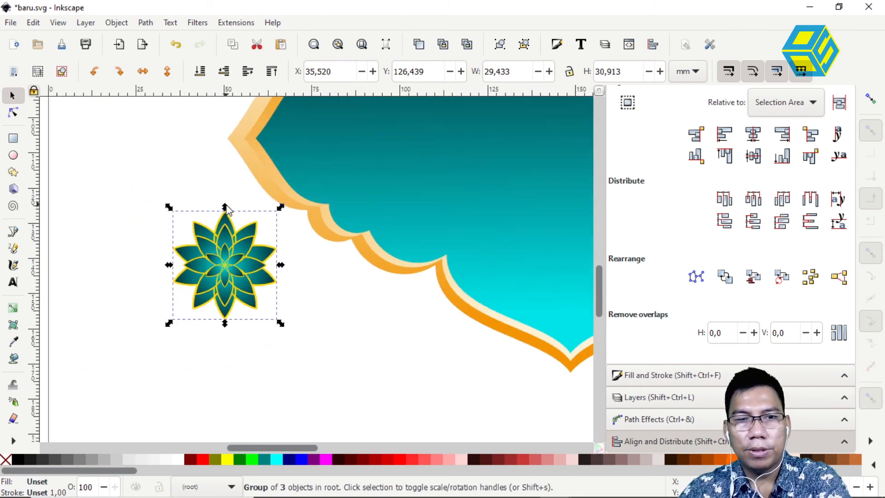
{"action": "left_click_drag", "start_coordinate": [178, 310], "coordinate": [420, 173]}
{"action": "key", "text": "ctrl+d"}
{"action": "left_click_drag", "start_coordinate": [446, 138], "coordinate": [427, 157]}
{"action": "left_click_drag", "start_coordinate": [409, 176], "coordinate": [426, 314]}
{"action": "key", "text": "ctrl+d"}
{"action": "key", "text": "ctrl+d"}
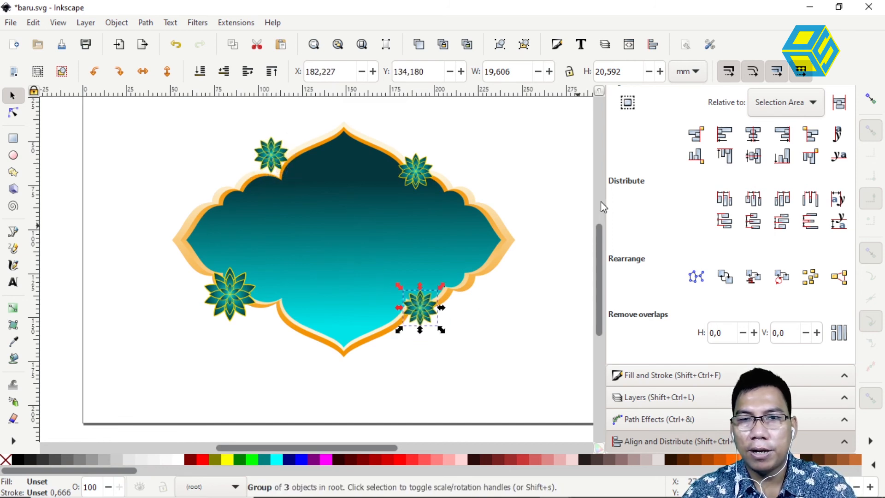
Show the lampu, Background and masjid layers and lock the bunga layer
{"action": "left_click", "coordinate": [659, 397]}
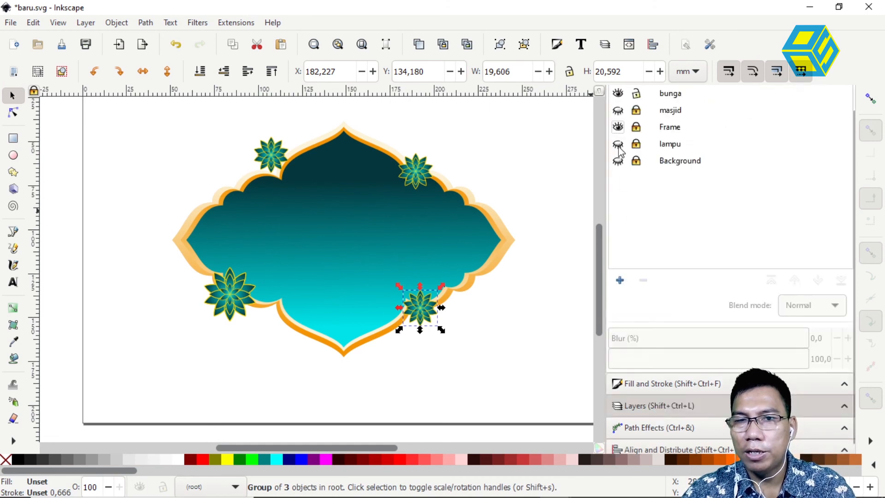
{"action": "left_click", "coordinate": [618, 144]}
{"action": "left_click", "coordinate": [619, 161]}
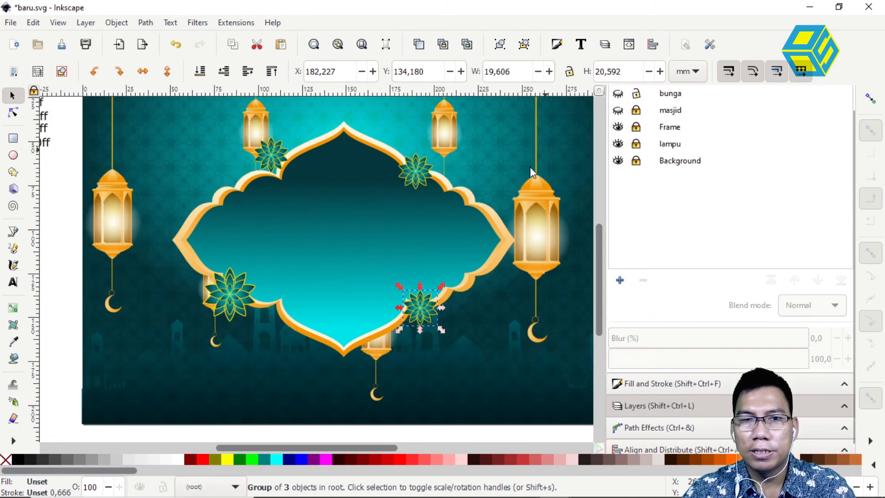
{"action": "left_click", "coordinate": [618, 111]}
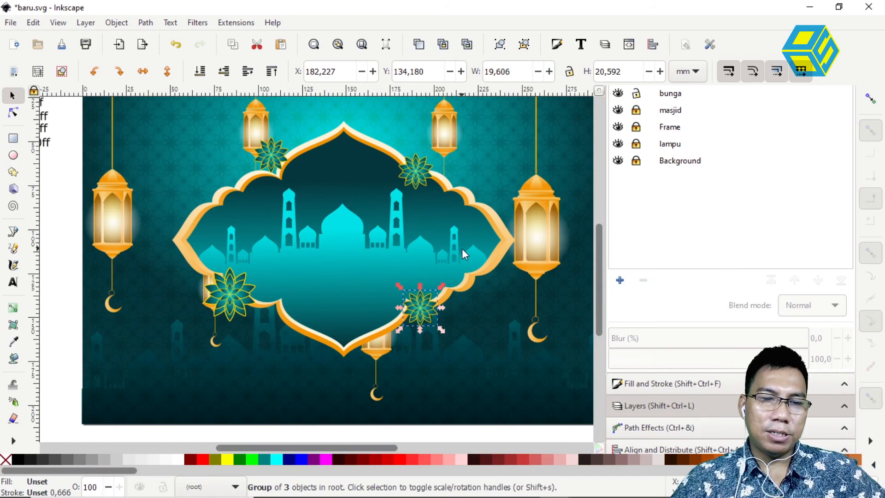
{"action": "left_click_drag", "start_coordinate": [465, 244], "coordinate": [437, 277]}
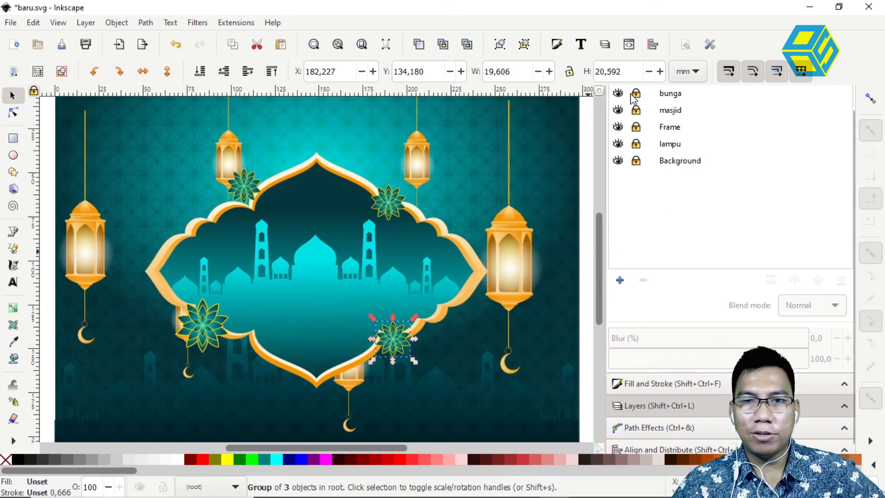
Add a new layer named tulisan above the bunga layer
{"action": "left_click", "coordinate": [620, 281]}
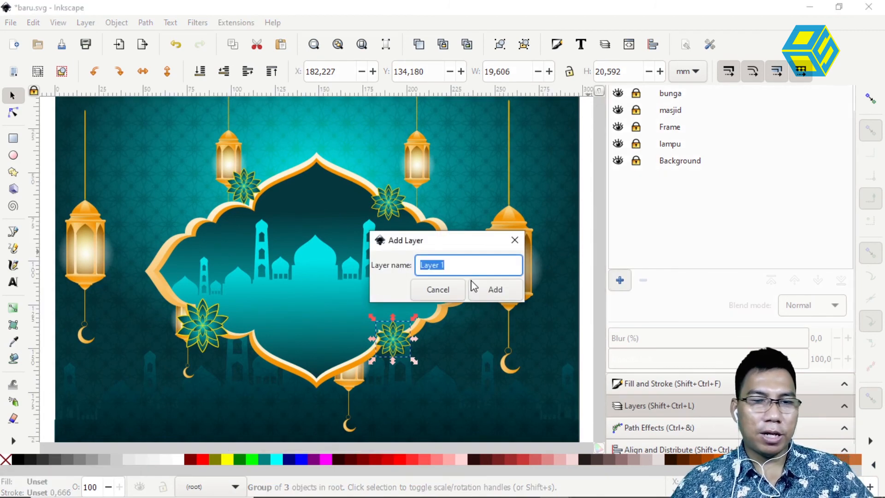
{"action": "type", "text": "tulisan"}
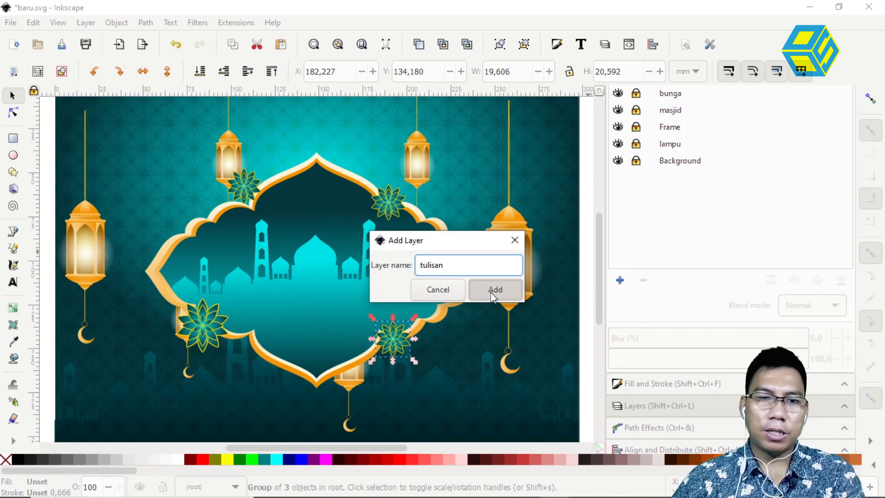
{"action": "left_click", "coordinate": [491, 291]}
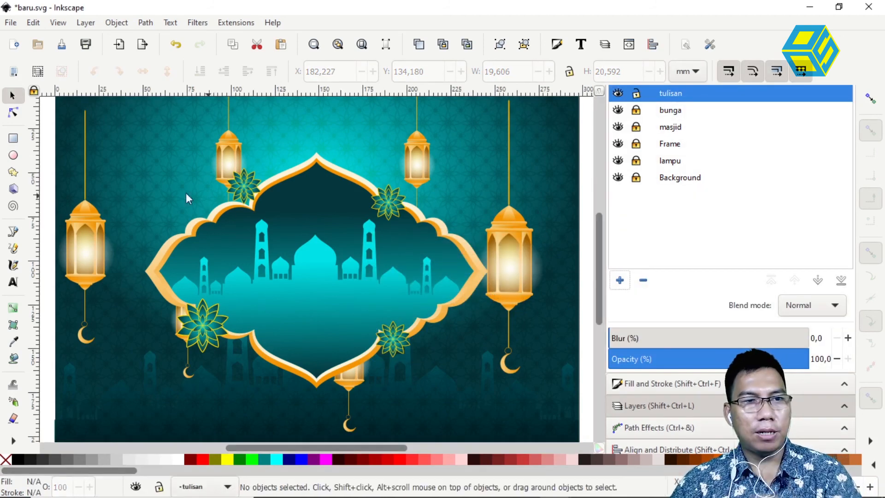
Add the text SELAMAT HARI RAYA inside the frame and move it up over the mosque silhouette
{"action": "left_click", "coordinate": [13, 282]}
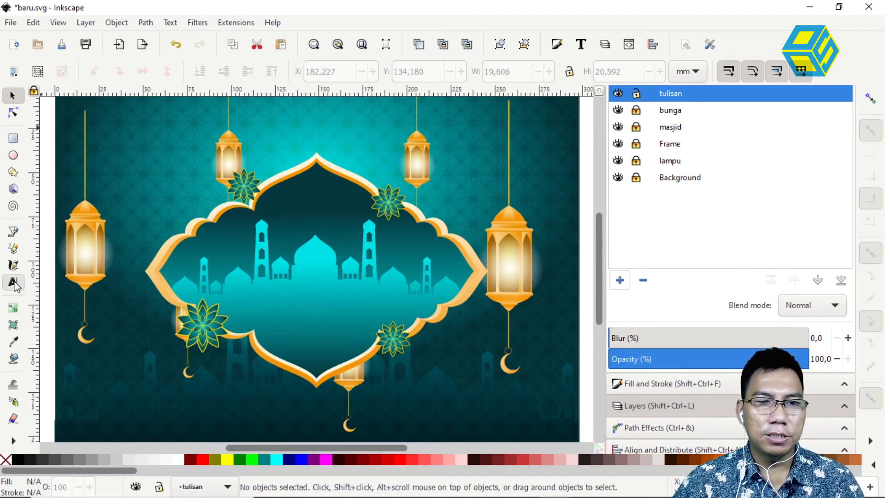
{"action": "left_click", "coordinate": [291, 306]}
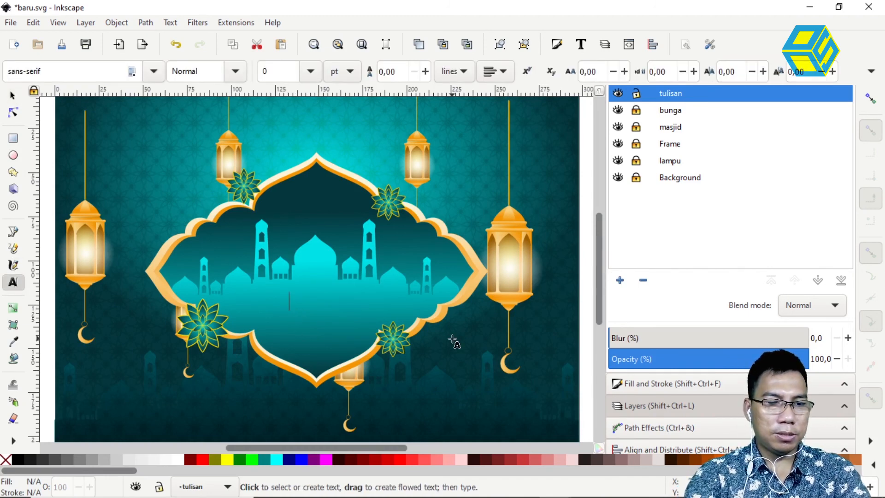
{"action": "type", "text": "SELAMAT HARI RAYA"}
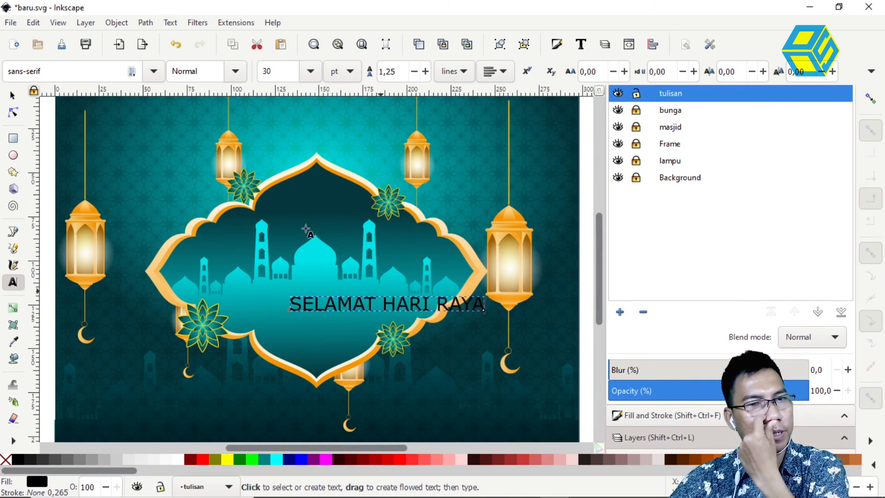
{"action": "left_click", "coordinate": [13, 96]}
{"action": "left_click_drag", "start_coordinate": [343, 304], "coordinate": [275, 240]}
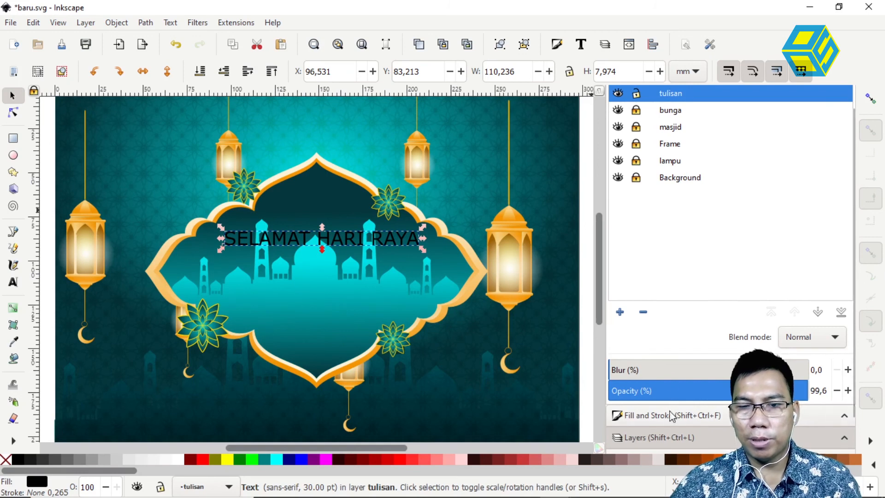
Centre the SELAMAT HARI RAYA text on both axes relative to the page
{"action": "scroll", "coordinate": [656, 348], "scroll_direction": "down", "scroll_amount": 2}
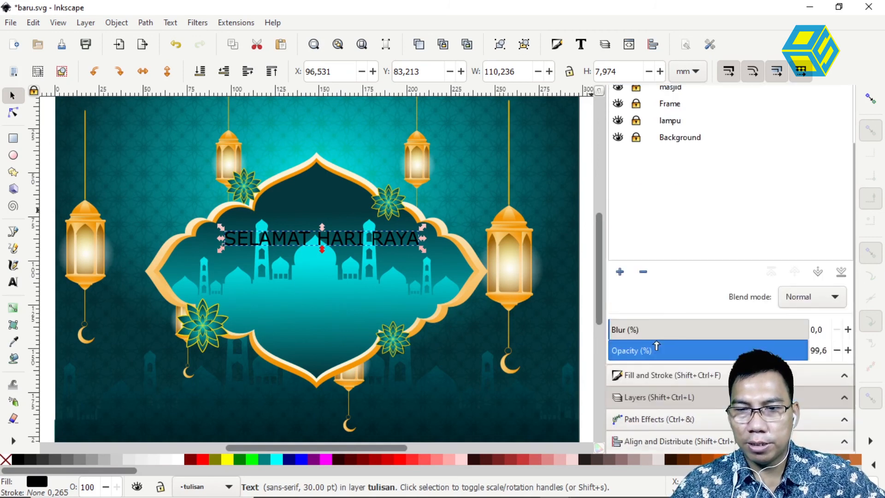
{"action": "left_click", "coordinate": [645, 440]}
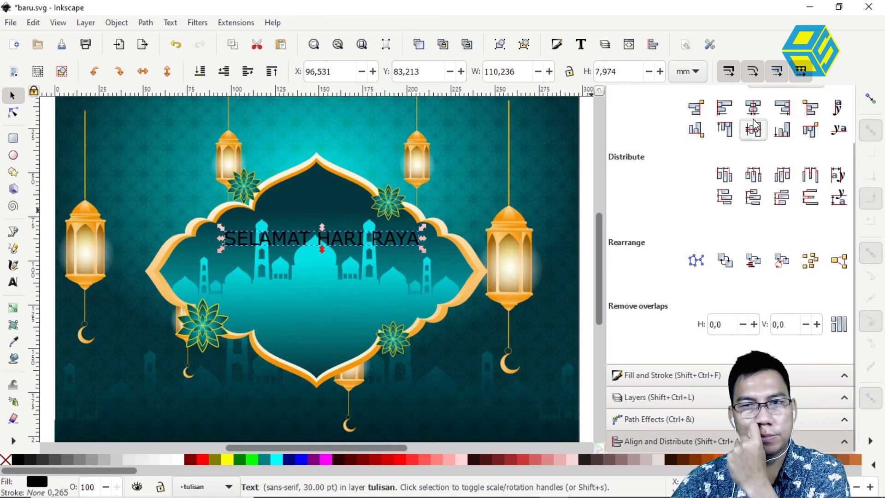
{"action": "scroll", "coordinate": [776, 157], "scroll_direction": "up", "scroll_amount": 3}
{"action": "left_click", "coordinate": [780, 139]}
{"action": "left_click", "coordinate": [777, 107]}
{"action": "left_click", "coordinate": [753, 173]}
{"action": "left_click", "coordinate": [753, 195]}
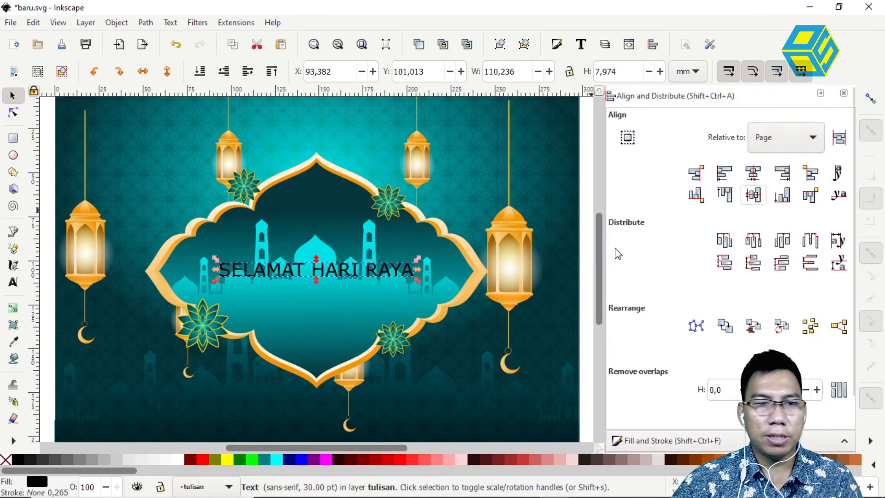
{"action": "left_click", "coordinate": [343, 275]}
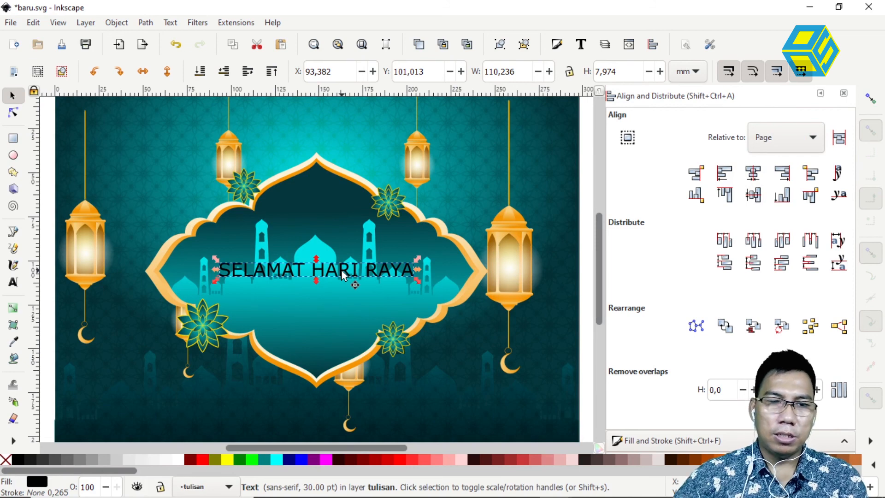
Give the SELAMAT HARI RAYA text a white fill and white stroke and move it up towards the tops of the mosque towers
{"action": "left_click", "coordinate": [343, 275]}
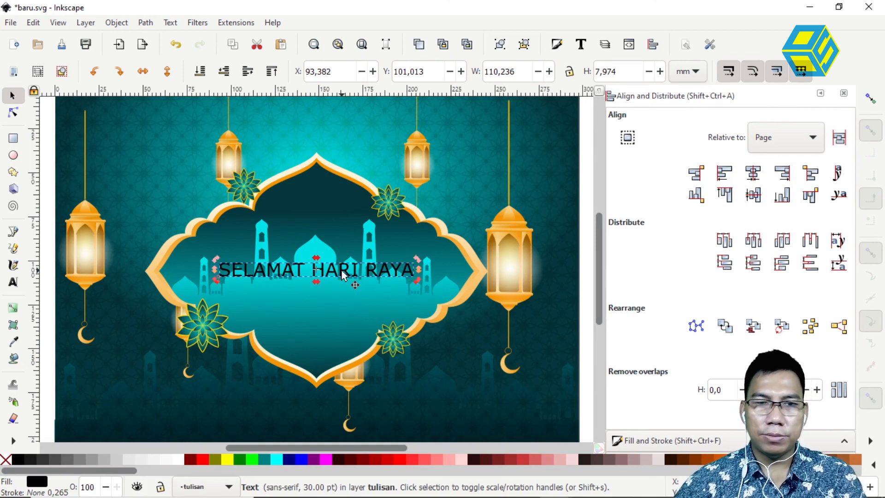
{"action": "key", "text": "Escape"}
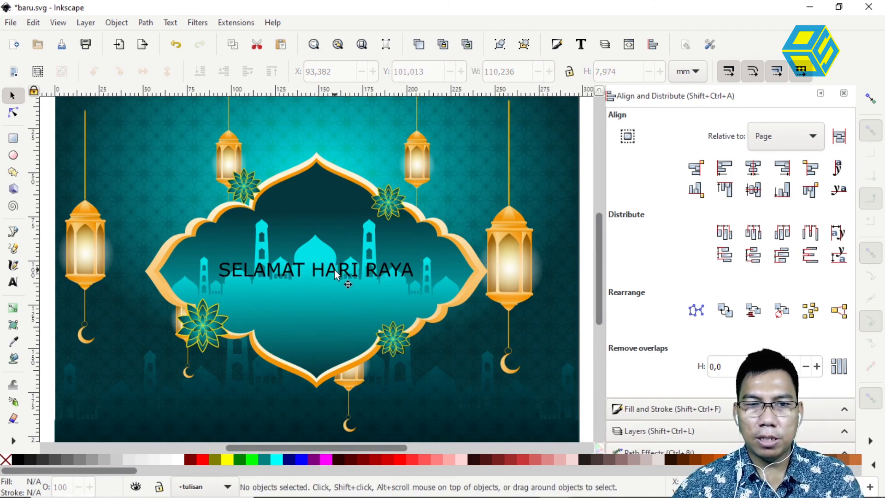
{"action": "left_click", "coordinate": [333, 270]}
{"action": "left_click", "coordinate": [180, 459]}
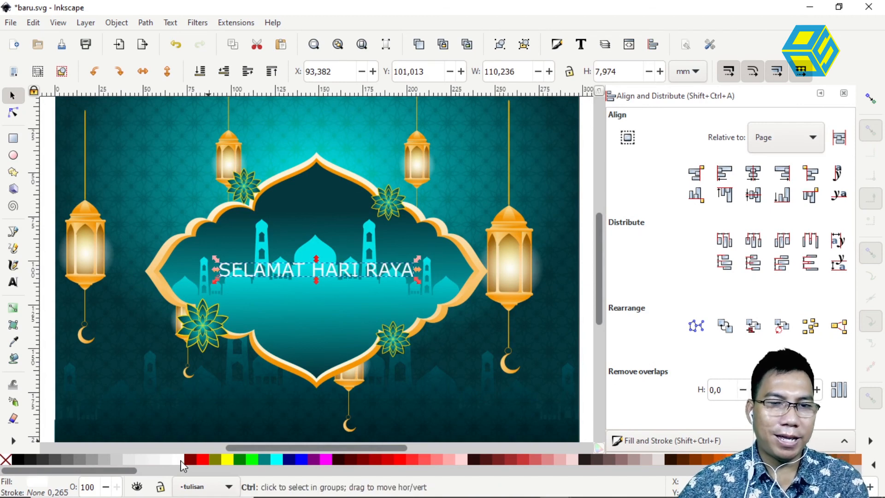
{"action": "left_click", "coordinate": [181, 460], "text": "shift"}
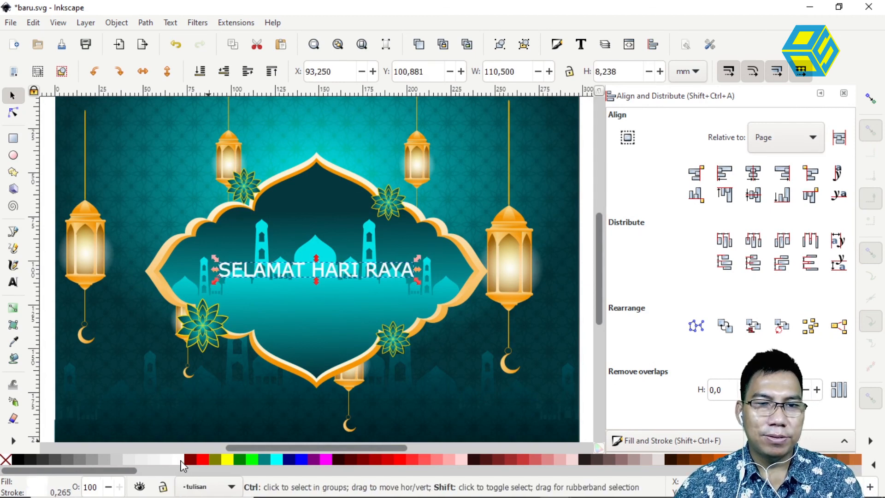
{"action": "key", "text": "shift+Up"}
{"action": "key", "text": "shift+Up"}
{"action": "key", "text": "shift+Up"}
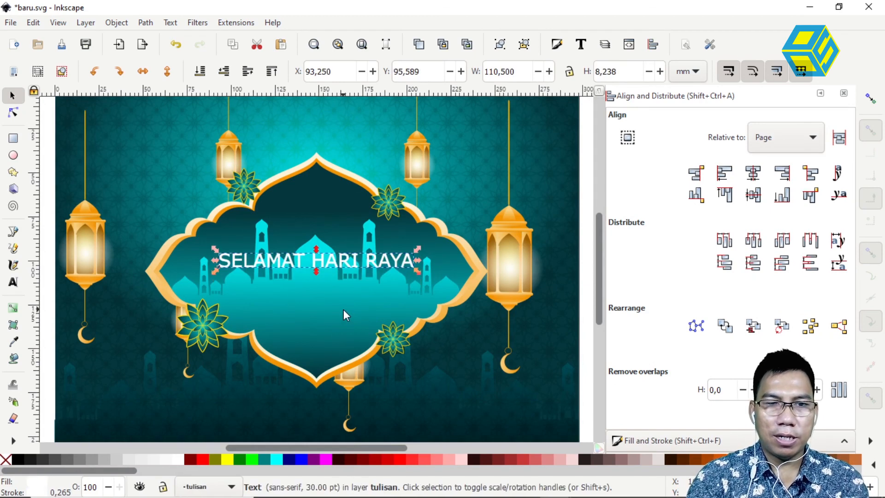
Duplicate the SELAMAT HARI RAYA text, place the copy below the original and change its wording to Idul Fitri
{"action": "key", "text": "ctrl+d"}
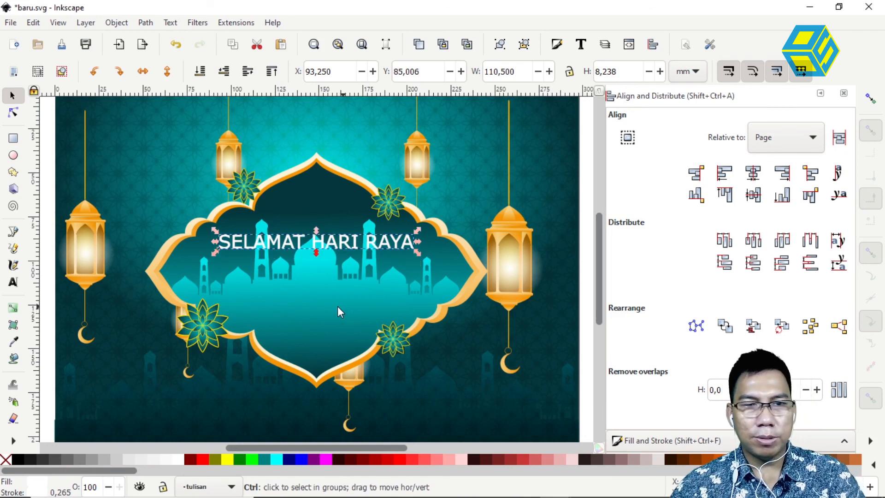
{"action": "left_click_drag", "start_coordinate": [331, 240], "coordinate": [326, 299]}
{"action": "double_click", "coordinate": [327, 299]}
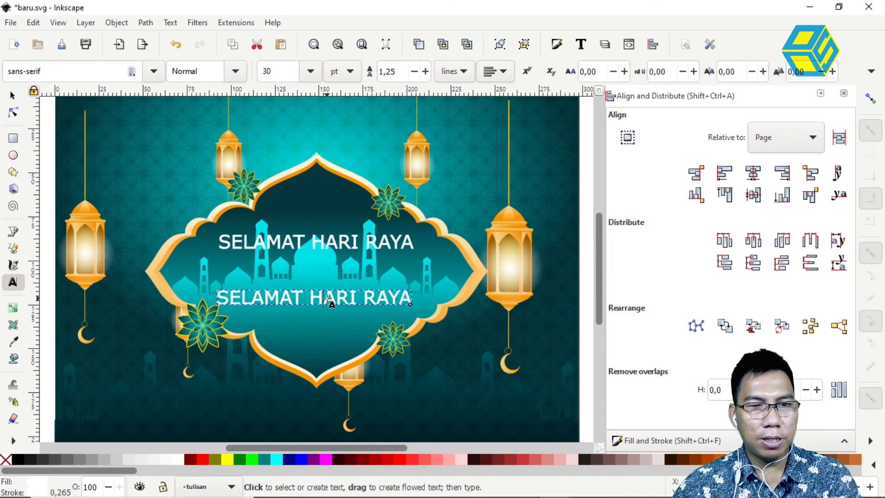
{"action": "key", "text": "ctrl+a"}
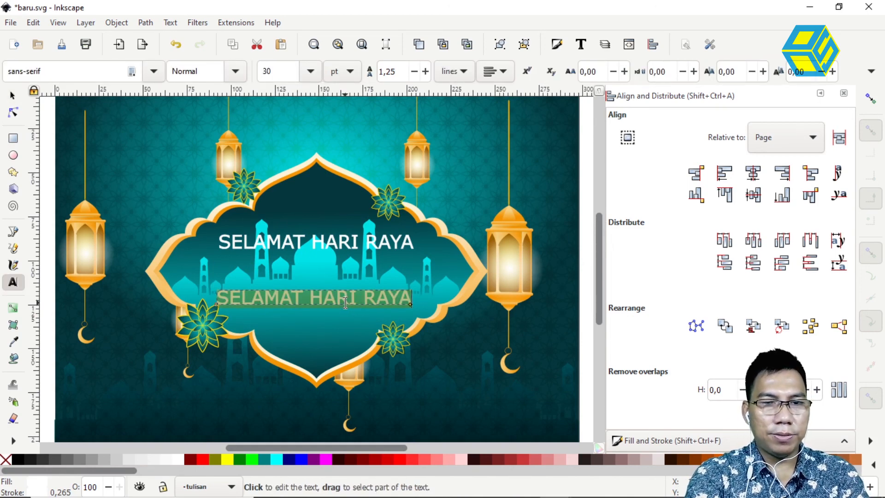
{"action": "key", "text": "BackSpace"}
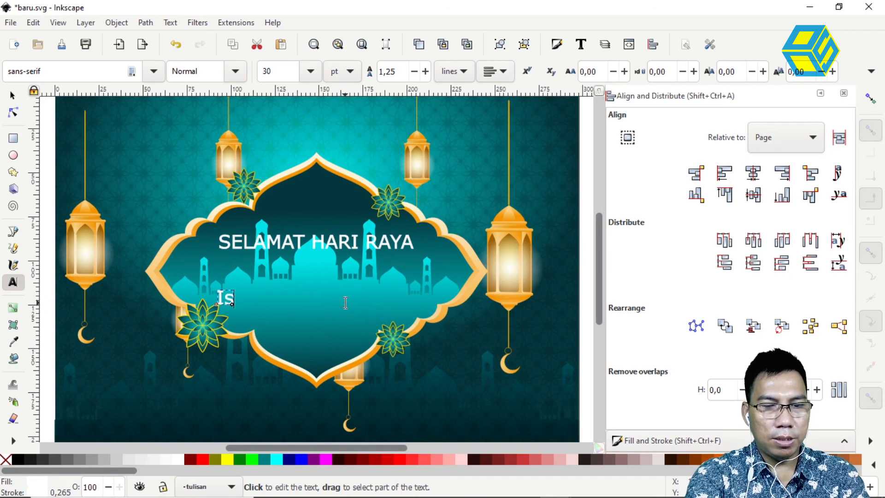
{"action": "type", "text": "Isul Fitri"}
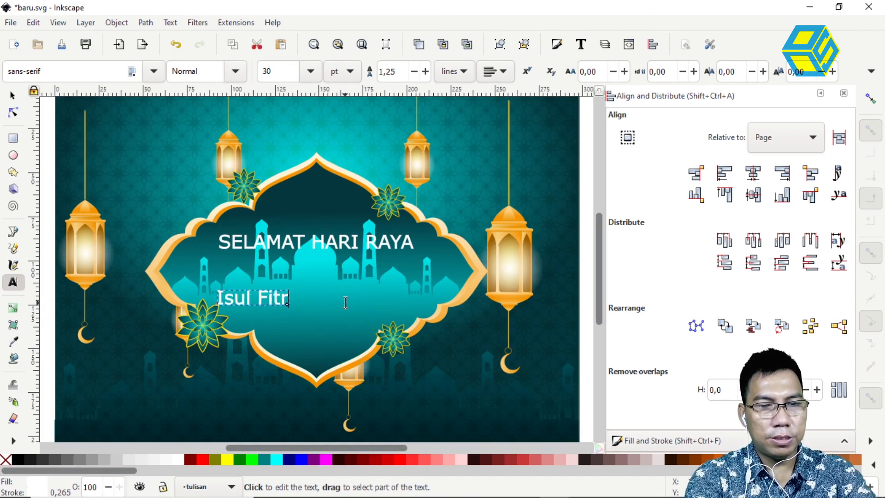
{"action": "left_click", "coordinate": [235, 297]}
{"action": "key", "text": "BackSpace"}
{"action": "type", "text": "D"}
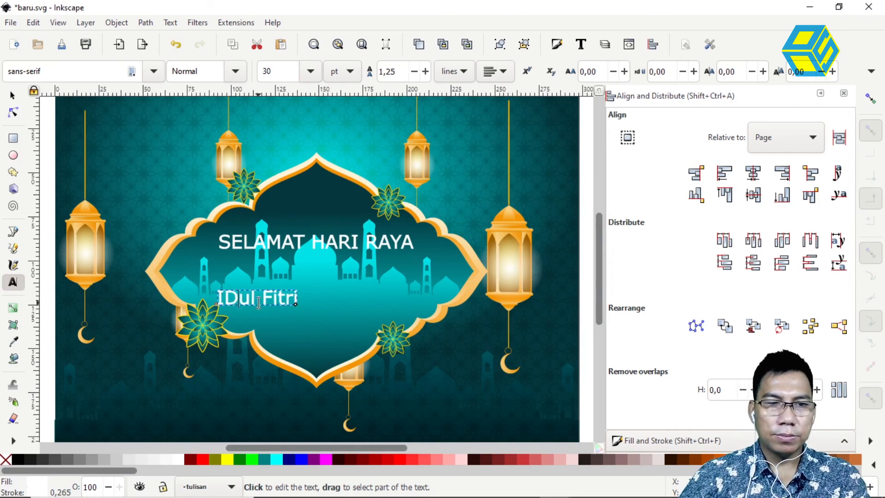
{"action": "key", "text": "BackSpace"}
{"action": "type", "text": "d"}
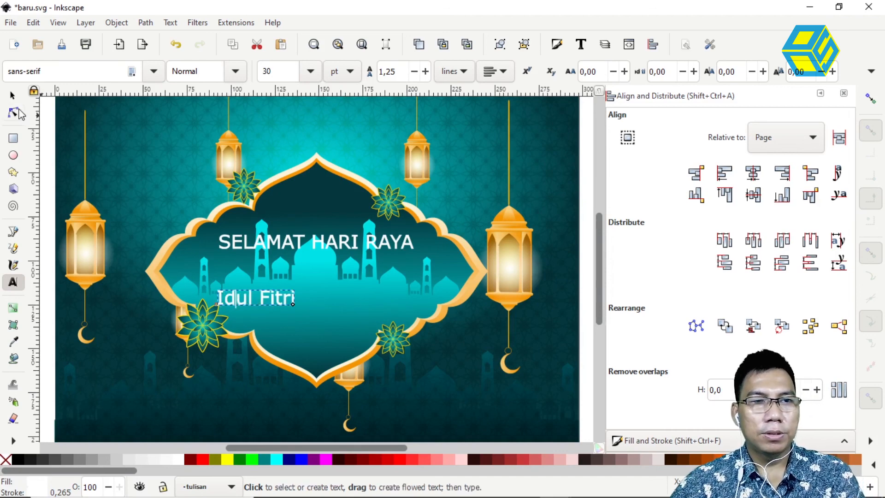
Enlarge the Idul Fitri text to about 113 mm wide and centre it horizontally on the page, close beneath the greeting line
{"action": "left_click", "coordinate": [22, 95]}
{"action": "left_click_drag", "start_coordinate": [300, 291], "coordinate": [433, 248]}
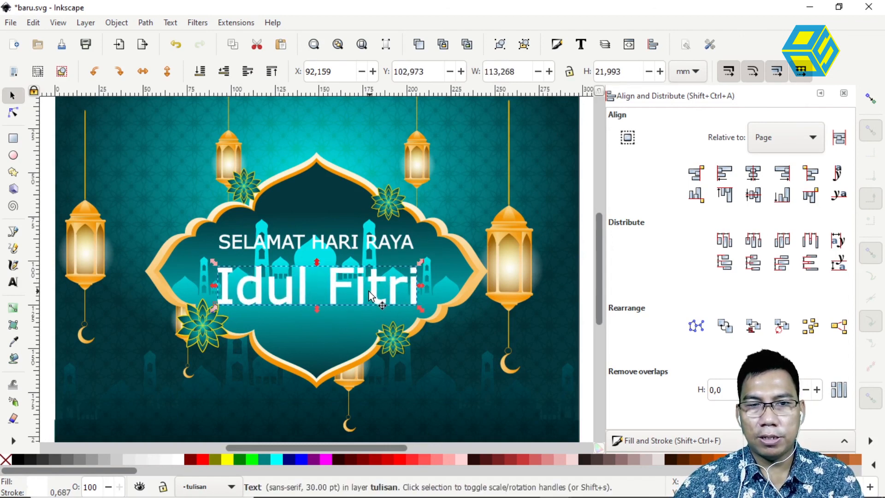
{"action": "left_click_drag", "start_coordinate": [367, 295], "coordinate": [367, 288]}
{"action": "left_click", "coordinate": [753, 173]}
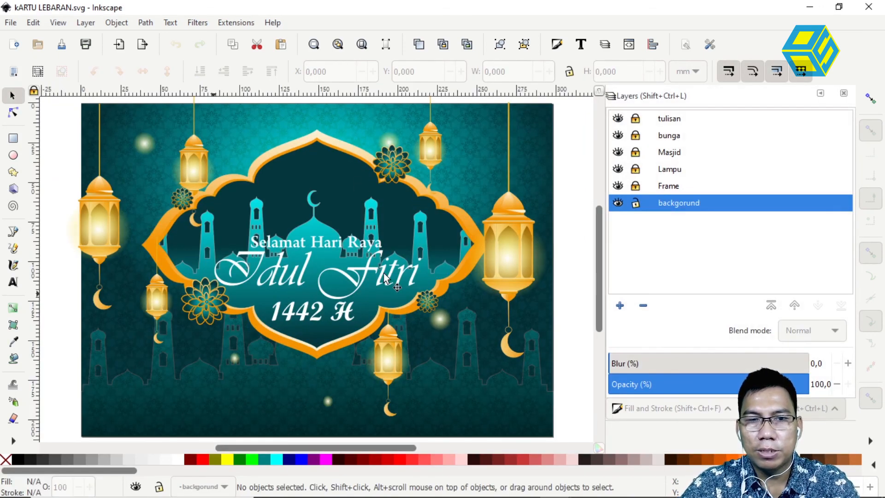
In kARTU LEBARAN.svg, unlock the tulisan layer and copy the font name Vivaldi from its Idul Fitri text
{"action": "left_click", "coordinate": [645, 119]}
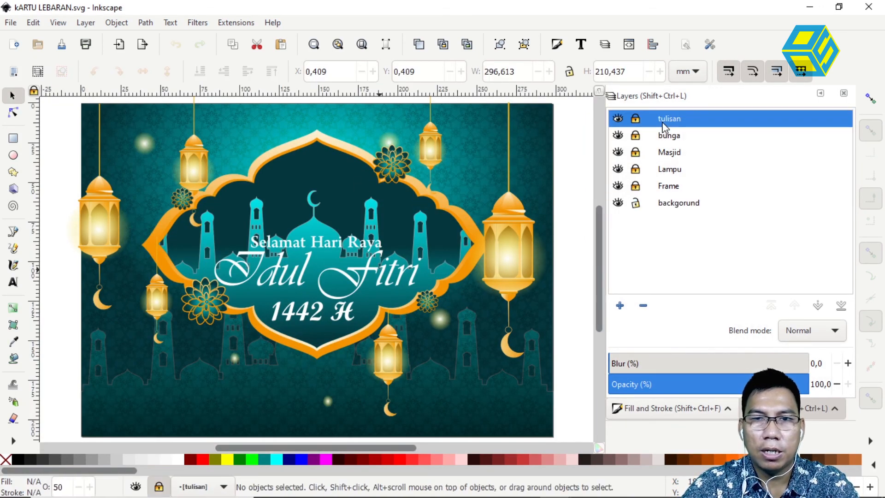
{"action": "left_click", "coordinate": [636, 118]}
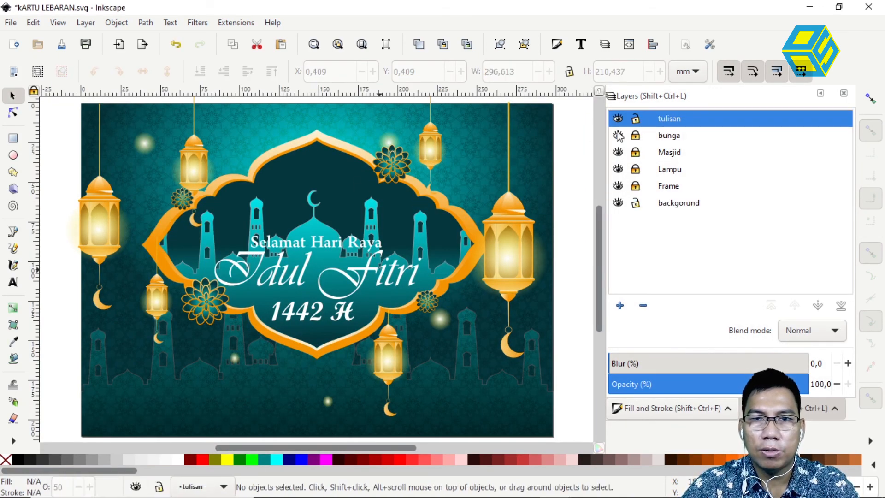
{"action": "left_click", "coordinate": [362, 280]}
{"action": "left_click", "coordinate": [13, 282]}
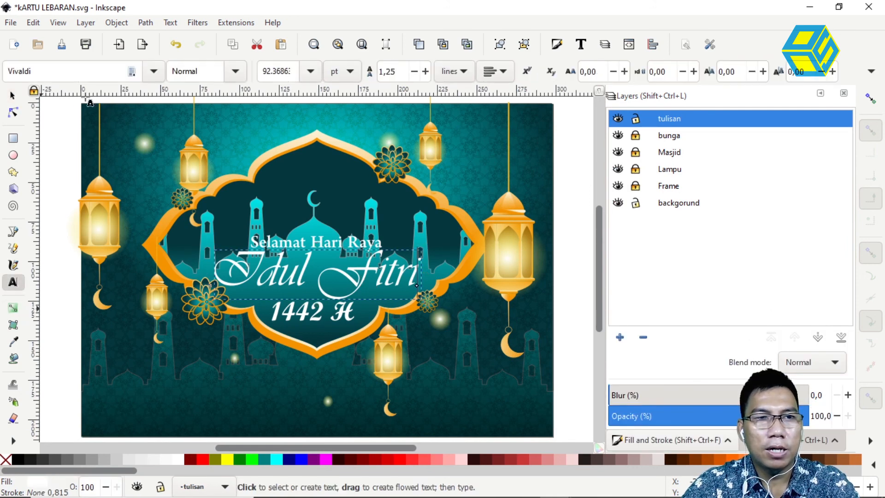
{"action": "double_click", "coordinate": [42, 72]}
{"action": "right_click", "coordinate": [26, 75]}
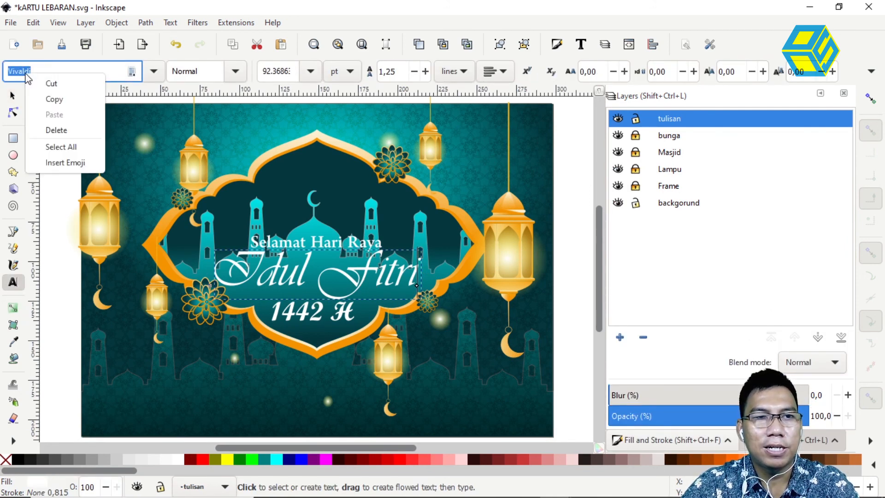
{"action": "left_click", "coordinate": [53, 99]}
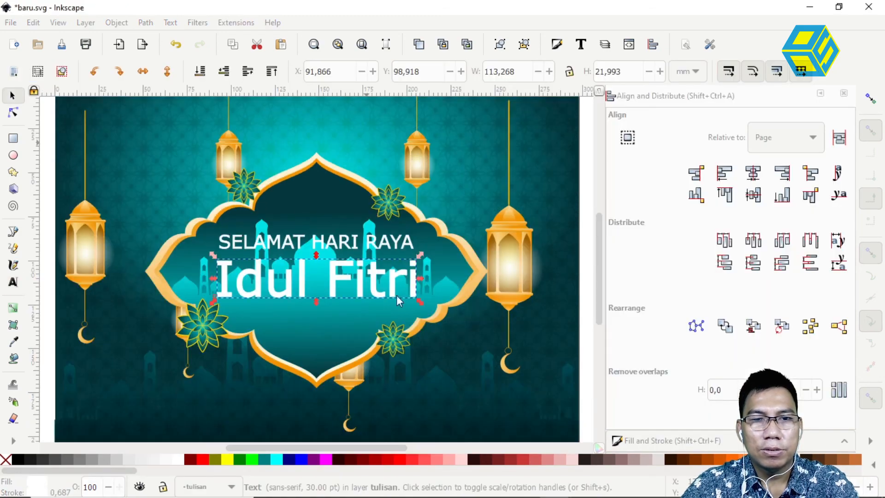
Back in baru.svg, set the font of the Idul Fitri text to Vivaldi
{"action": "left_click", "coordinate": [13, 282]}
{"action": "left_click_drag", "start_coordinate": [70, 73], "coordinate": [2, 71]}
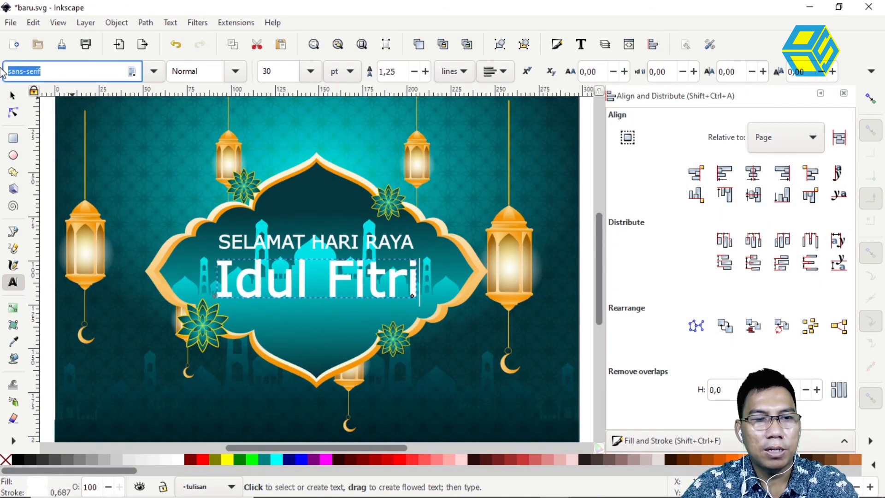
{"action": "type", "text": "Vivaldi"}
{"action": "left_click", "coordinate": [32, 89]}
{"action": "left_click", "coordinate": [13, 96]}
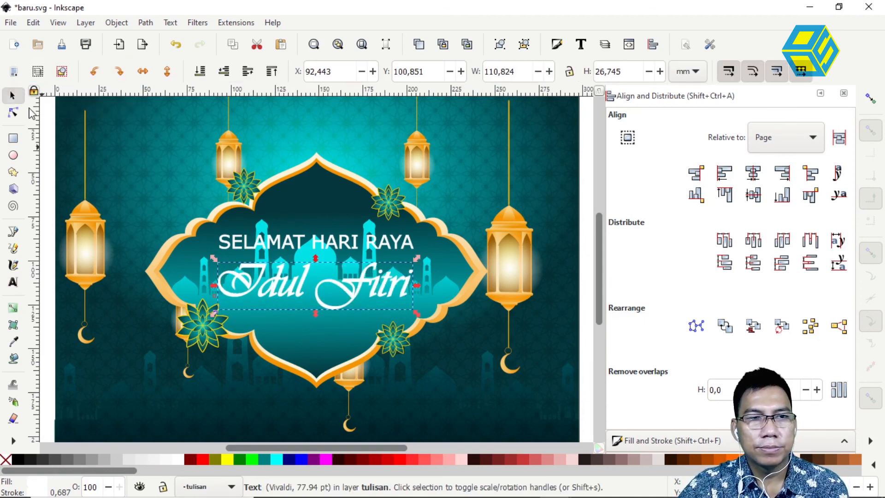
Enlarge the Idul Fitri text to about 134 mm wide and centre it horizontally on the page, slightly lower beneath the greeting line
{"action": "left_click_drag", "start_coordinate": [416, 259], "coordinate": [457, 248]}
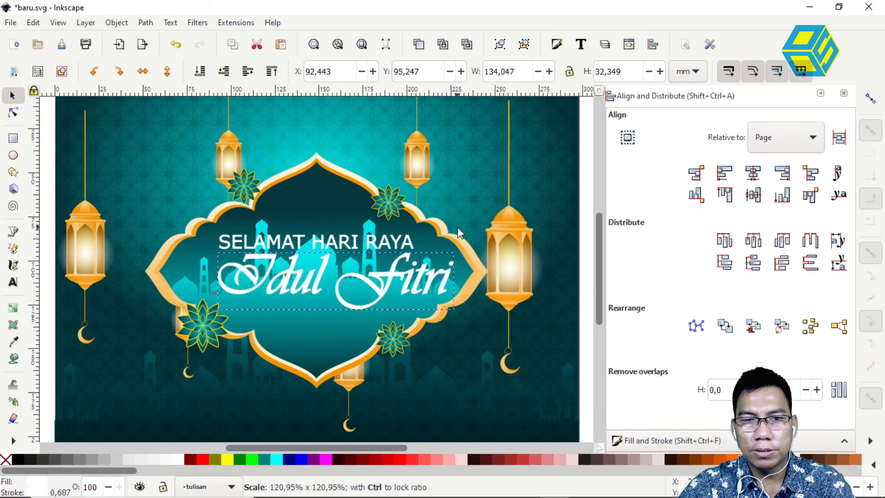
{"action": "left_click", "coordinate": [752, 173]}
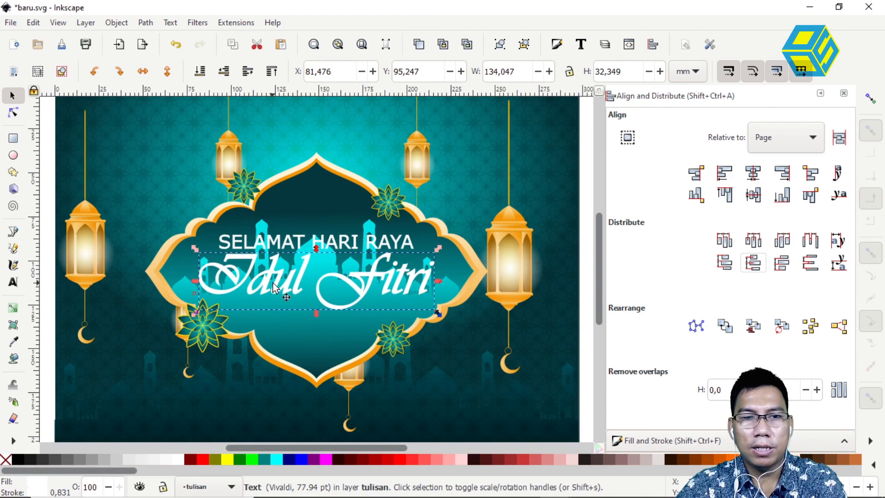
{"action": "left_click_drag", "start_coordinate": [272, 279], "coordinate": [268, 279]}
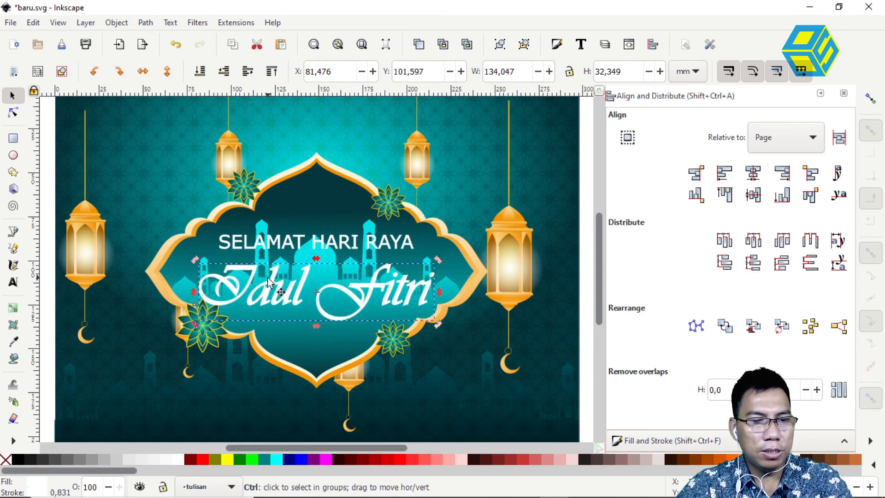
Duplicate the Idul Fitri text, place the copy below it and change its wording to 1442 H
{"action": "key", "text": "ctrl+d"}
{"action": "left_click_drag", "start_coordinate": [298, 301], "coordinate": [302, 339]}
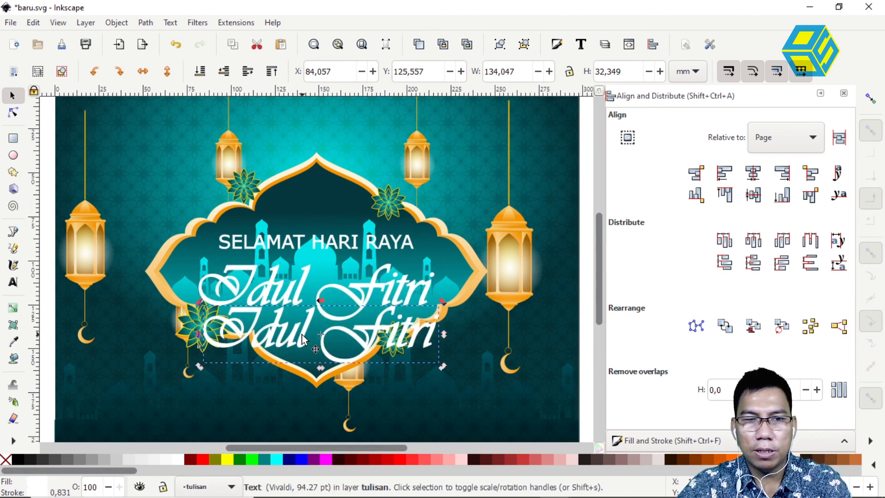
{"action": "double_click", "coordinate": [303, 339]}
{"action": "key", "text": "ctrl+a"}
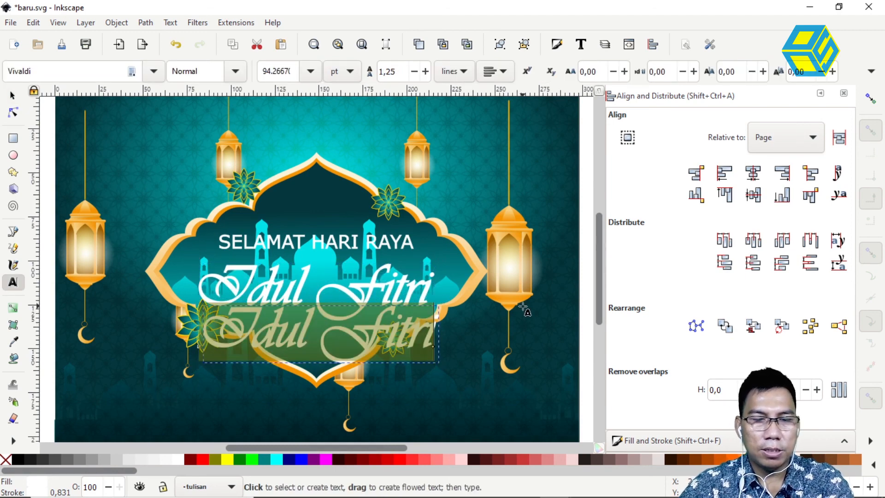
{"action": "type", "text": "1442"}
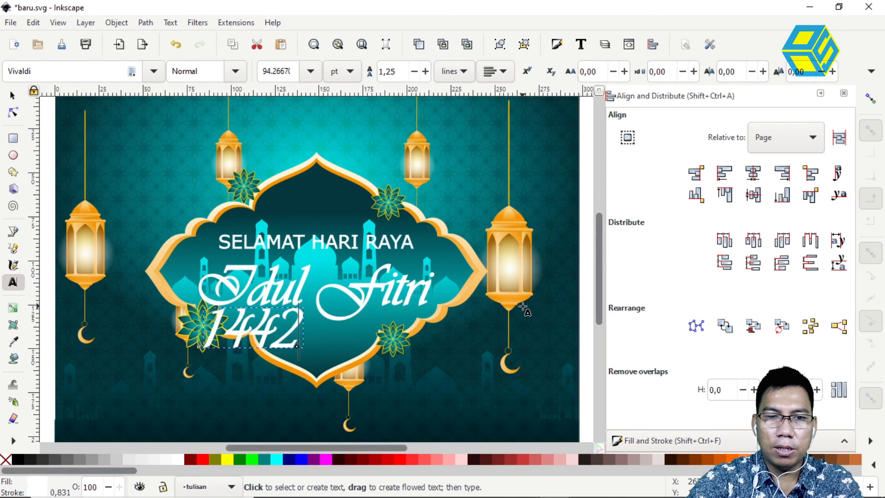
{"action": "key", "text": "BackSpace"}
{"action": "type", "text": "h"}
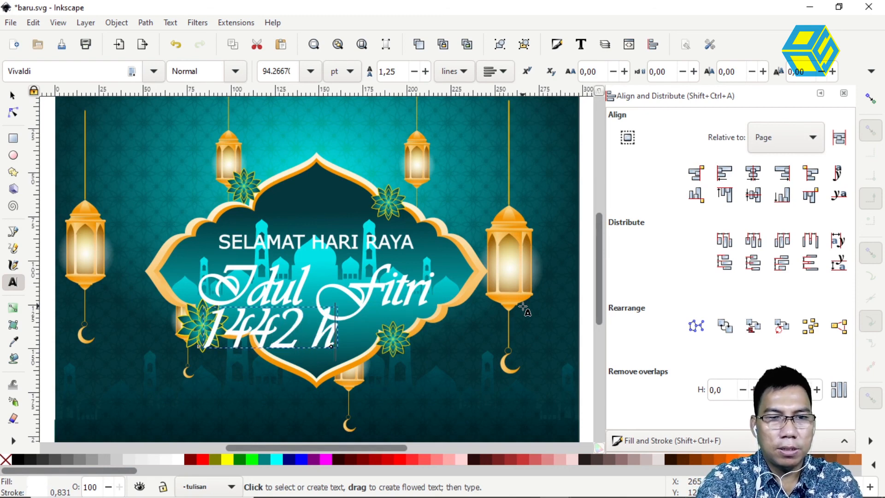
{"action": "key", "text": "BackSpace"}
{"action": "type", "text": "H"}
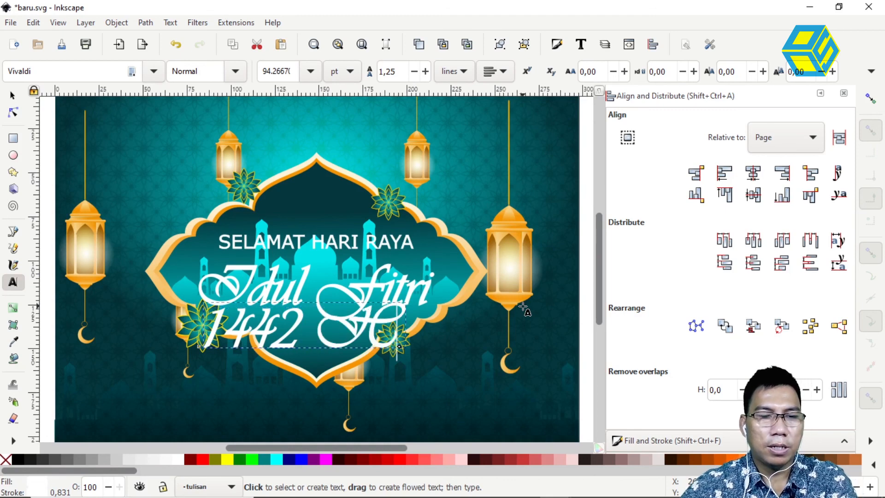
Shrink the 1442 H text to about 51 mm wide and centre it horizontally on the page in the frame's lower part
{"action": "left_click", "coordinate": [12, 95]}
{"action": "left_click_drag", "start_coordinate": [409, 298], "coordinate": [379, 341]}
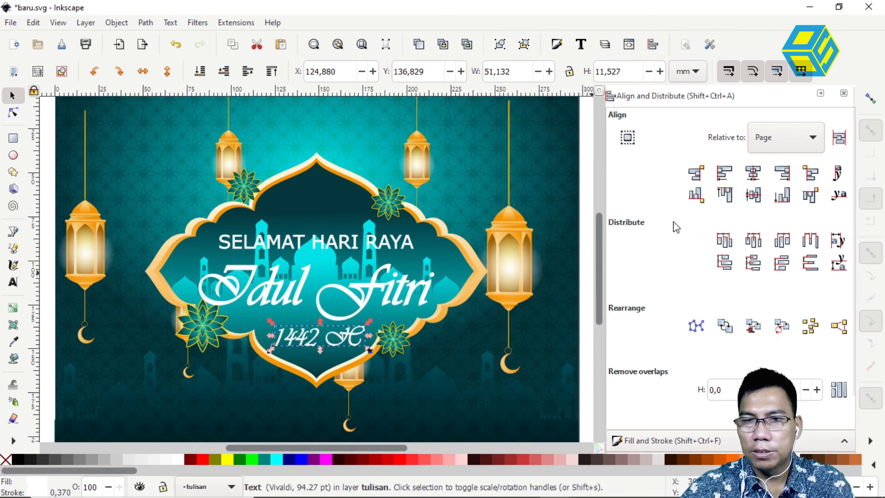
{"action": "left_click", "coordinate": [753, 174]}
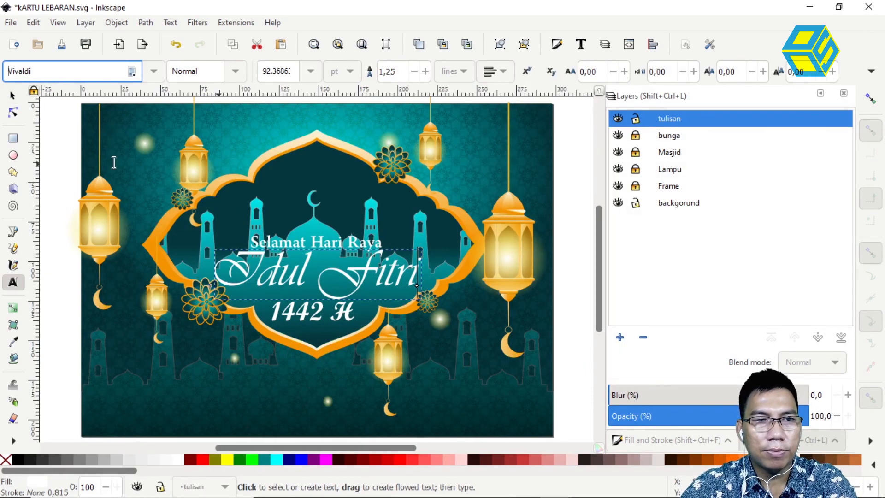
Copy the font name Script MT Bold from the 1442 H text in kARTU LEBARAN.svg and return to baru.svg
{"action": "left_click", "coordinate": [12, 95]}
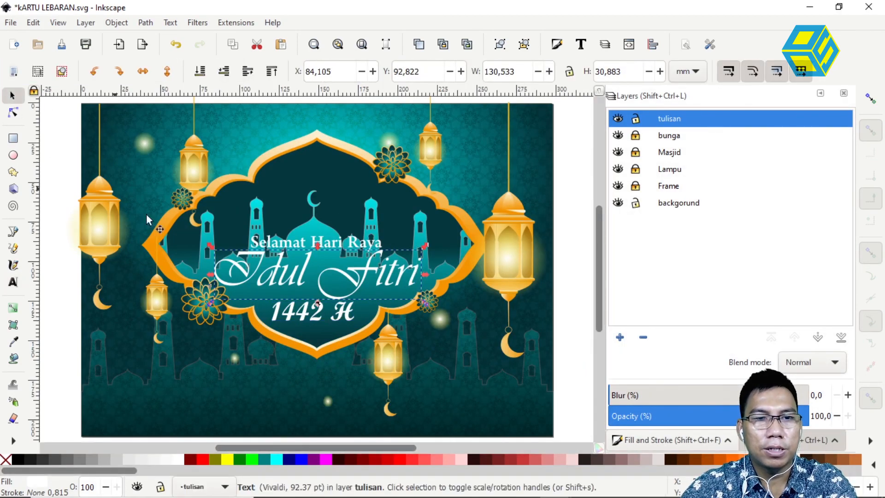
{"action": "left_click", "coordinate": [300, 314]}
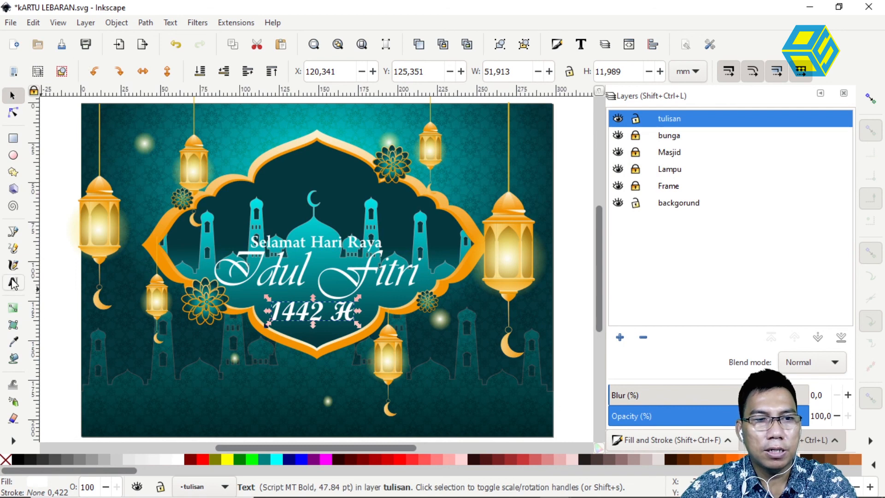
{"action": "left_click", "coordinate": [13, 282]}
{"action": "left_click_drag", "start_coordinate": [59, 71], "coordinate": [2, 72]}
{"action": "right_click", "coordinate": [35, 76]}
{"action": "left_click", "coordinate": [58, 96]}
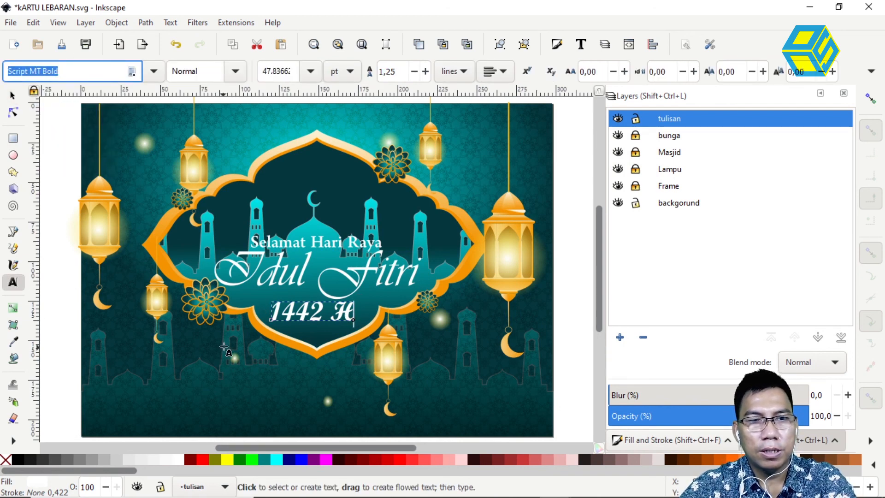
{"action": "key", "text": "alt+Tab"}
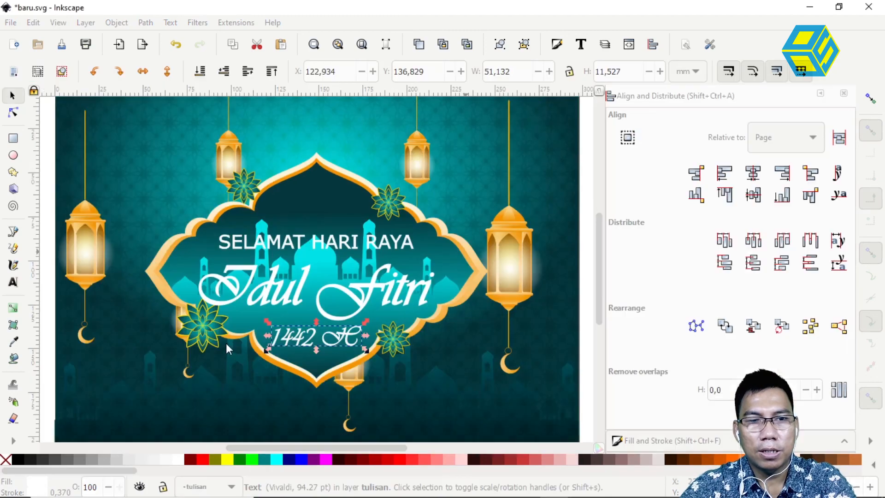
Apply the copied font Script MT Bold to the 1442 H text and deselect it
{"action": "left_click", "coordinate": [14, 283]}
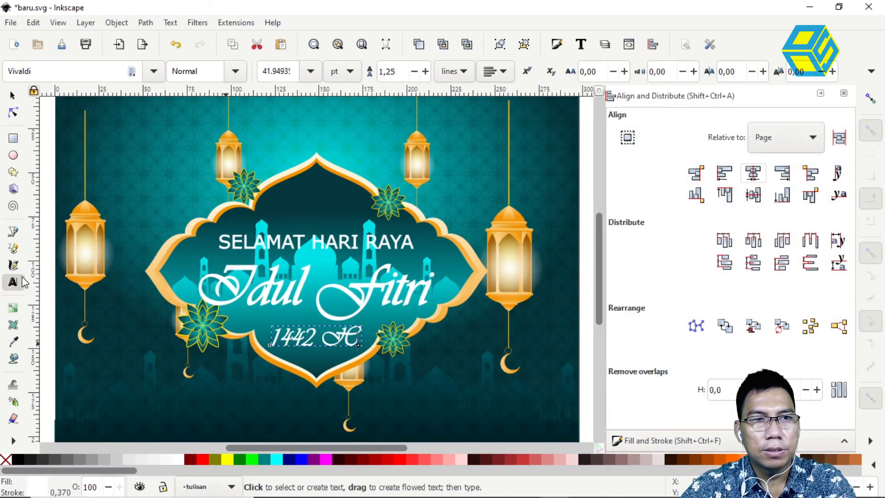
{"action": "double_click", "coordinate": [13, 72]}
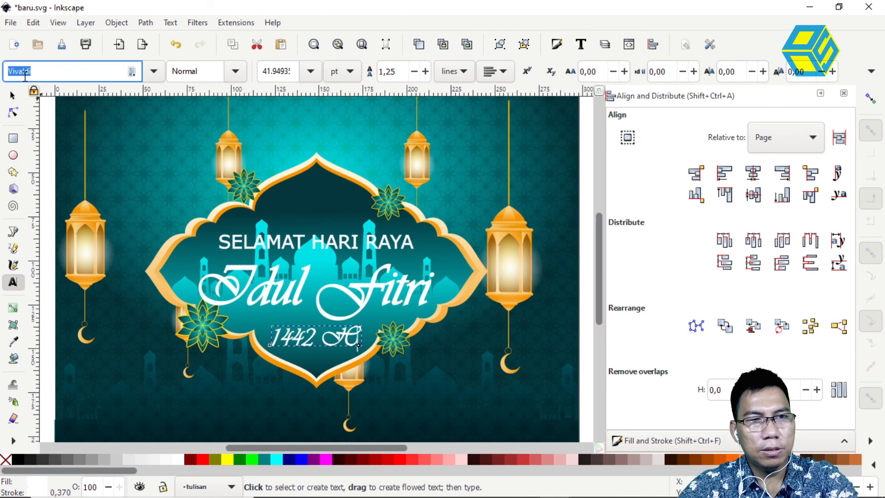
{"action": "key", "text": "ctrl+v"}
{"action": "left_click", "coordinate": [20, 90]}
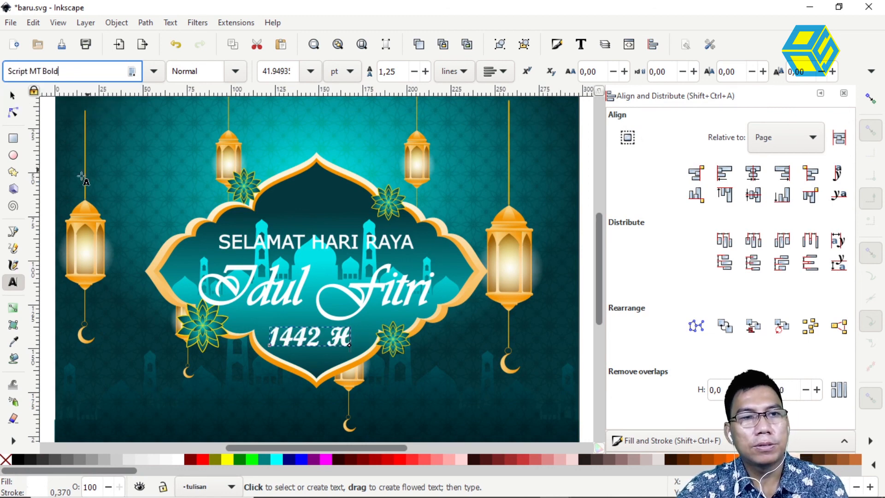
{"action": "left_click", "coordinate": [13, 95]}
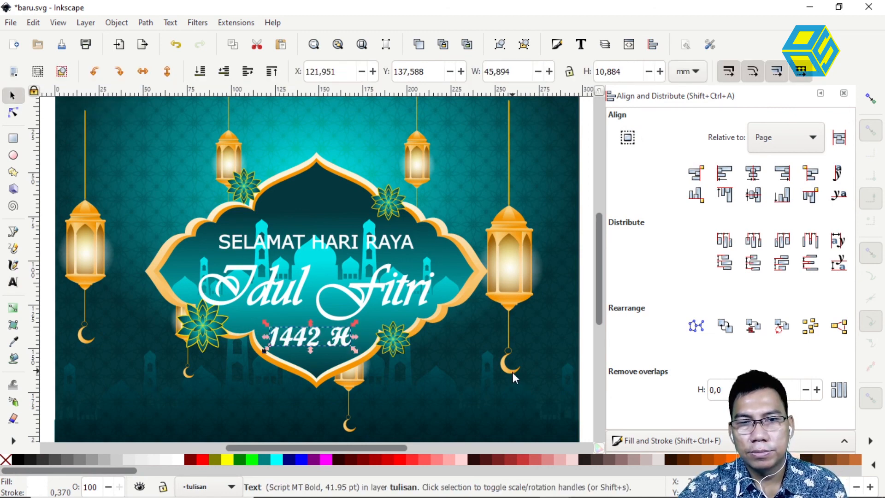
{"action": "left_click", "coordinate": [521, 389]}
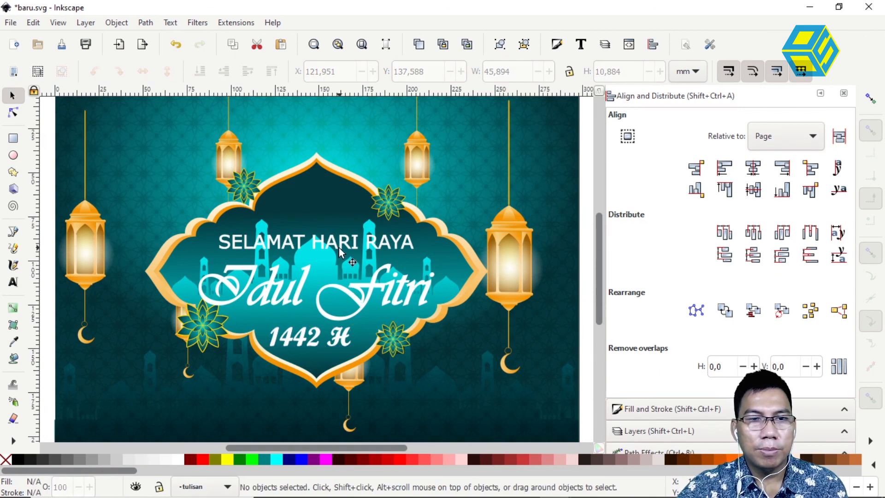
Shrink the SELAMAT HARI RAYA text proportionally to about 81 mm wide and centre it horizontally on the page
{"action": "left_click", "coordinate": [397, 240]}
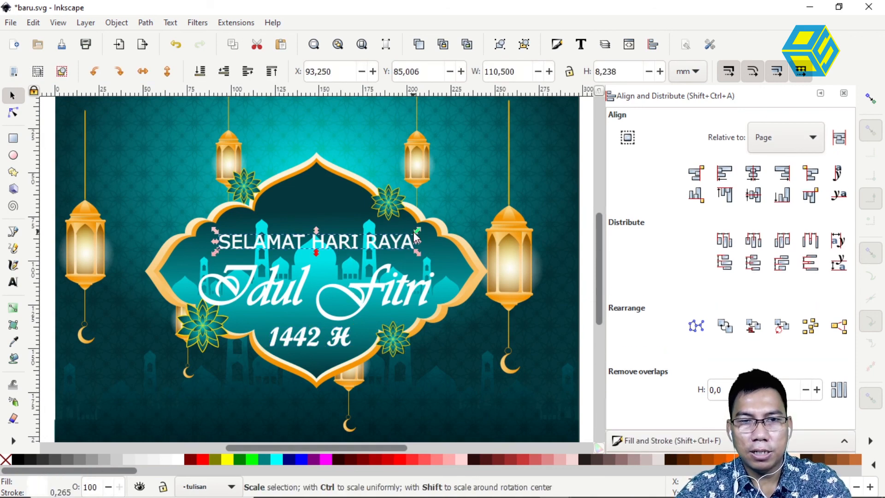
{"action": "left_click_drag", "start_coordinate": [415, 231], "coordinate": [409, 233], "text": "ctrl"}
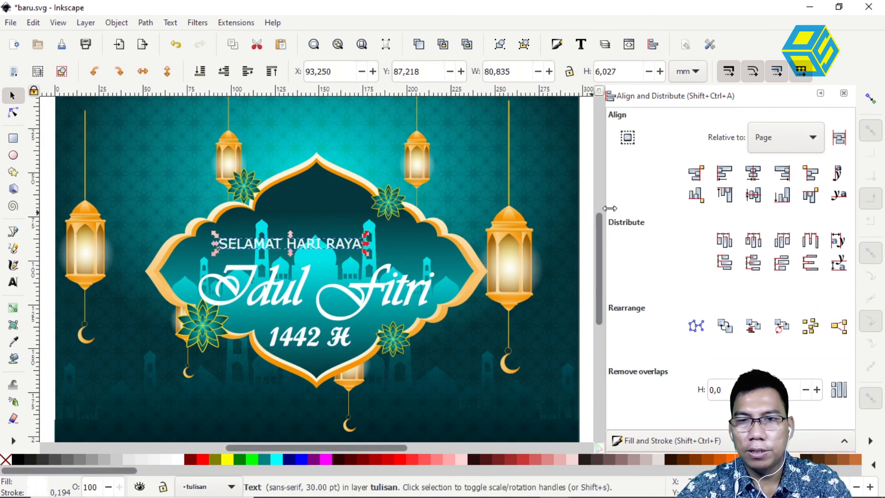
{"action": "left_click", "coordinate": [752, 172]}
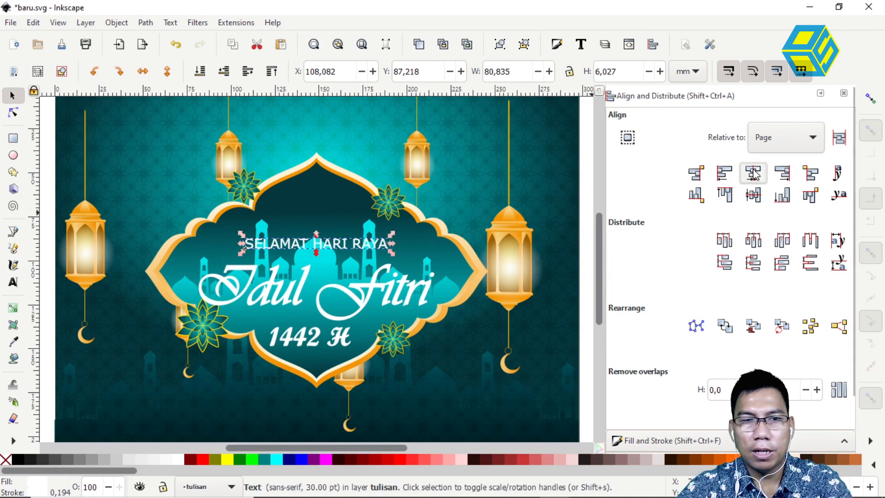
Centre the 1442 H text horizontally on the page and remove its stroke
{"action": "left_click", "coordinate": [345, 335]}
{"action": "left_click", "coordinate": [753, 173]}
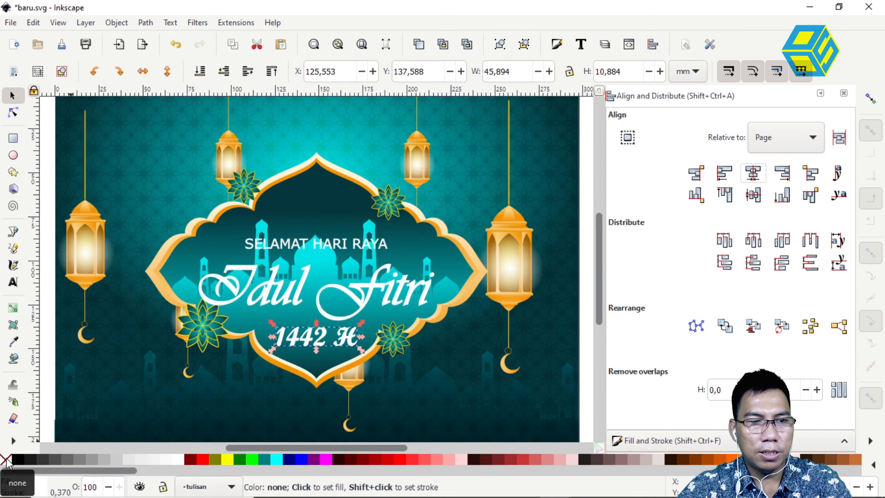
{"action": "left_click", "coordinate": [6, 460], "text": "shift"}
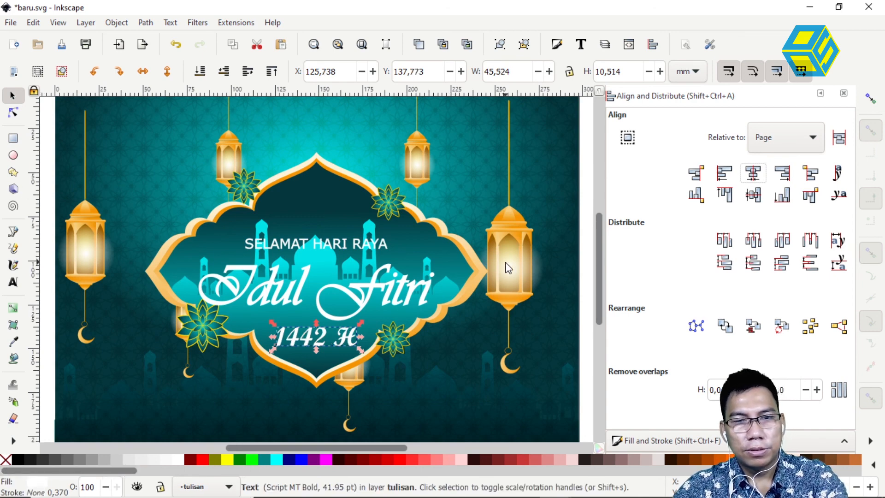
{"action": "key", "text": "5"}
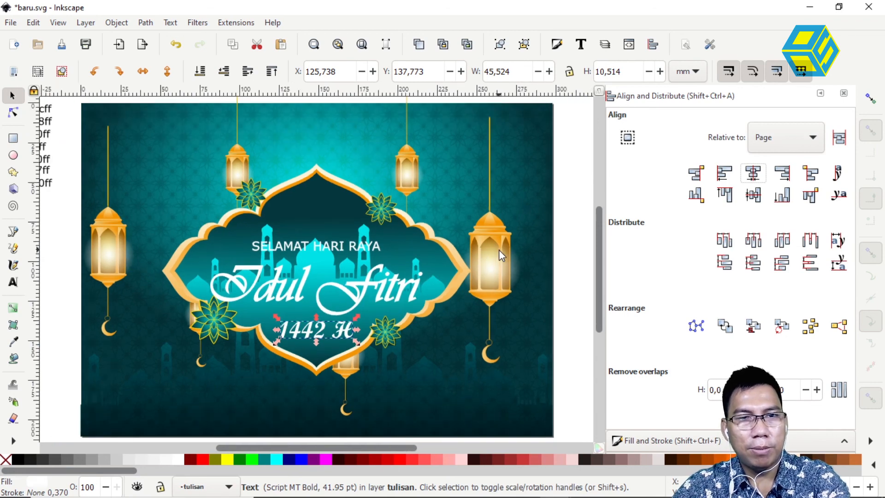
{"action": "left_click", "coordinate": [573, 199]}
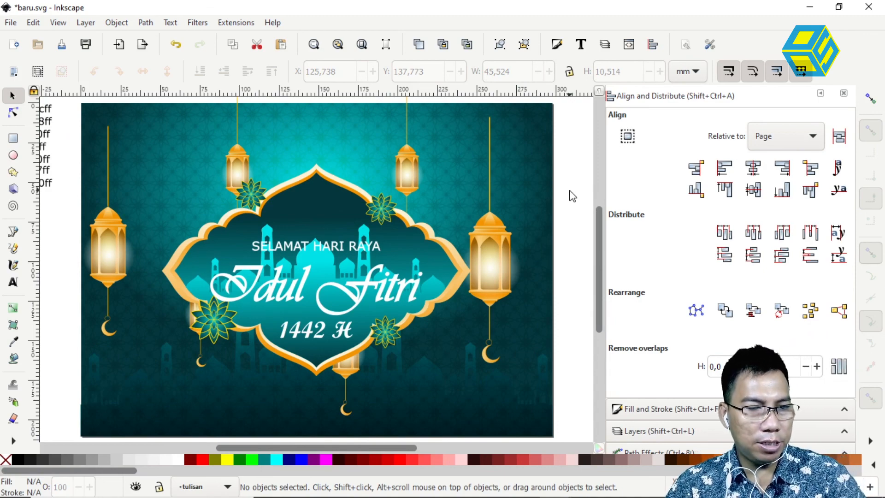
Check the glows in kARTU LEBARAN.svg, then draw a circle of about 5.7 mm radius above baru.svg's frame with a radial gradient fill
{"action": "key", "text": "alt+Tab"}
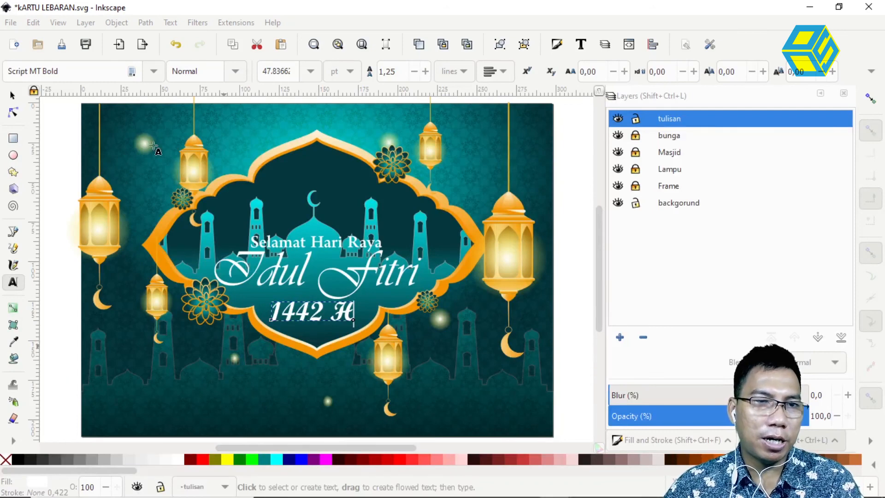
{"action": "key", "text": "alt+Tab"}
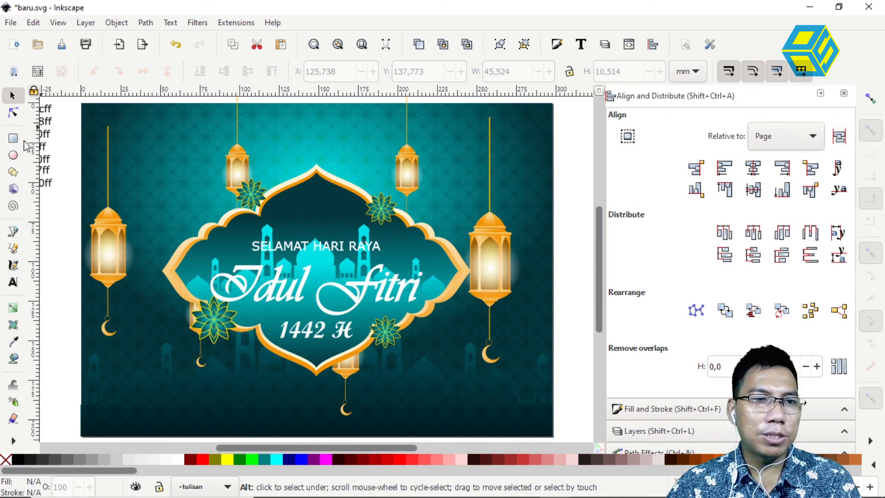
{"action": "left_click", "coordinate": [13, 156]}
{"action": "left_click_drag", "start_coordinate": [289, 133], "coordinate": [307, 150]}
{"action": "scroll", "coordinate": [668, 370], "scroll_direction": "down", "scroll_amount": 1}
{"action": "scroll", "coordinate": [668, 370], "scroll_direction": "down", "scroll_amount": 1}
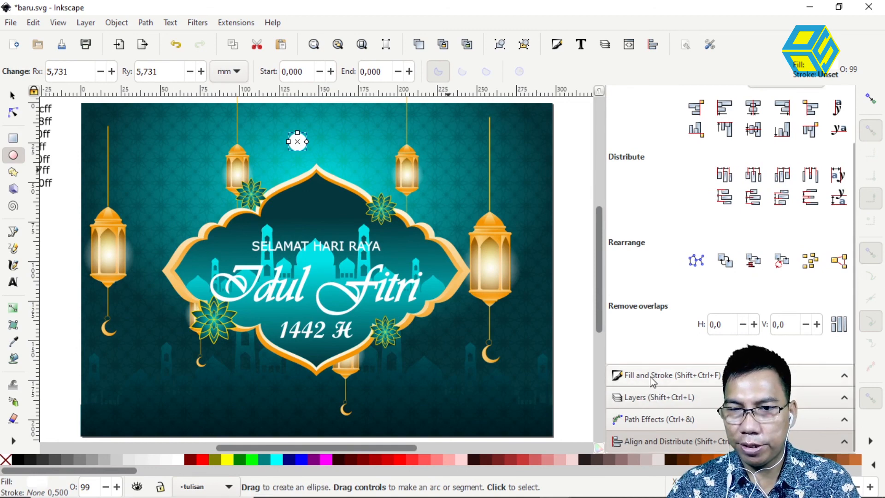
{"action": "left_click", "coordinate": [653, 375]}
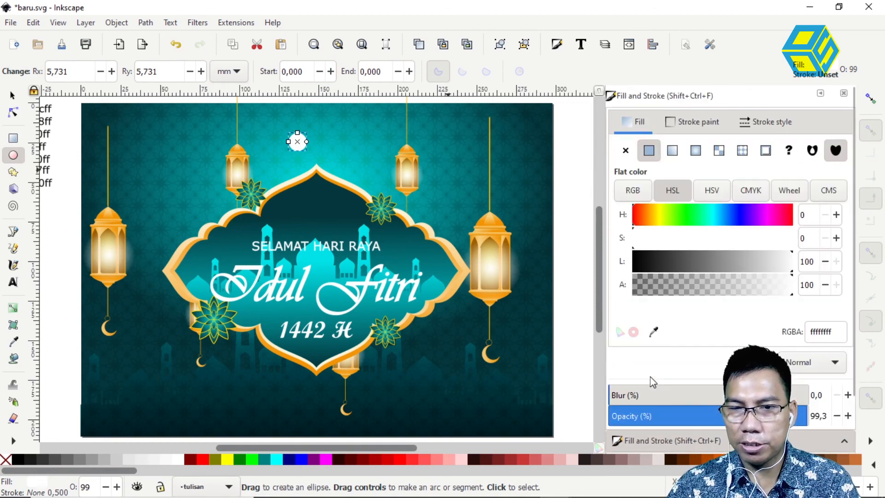
{"action": "left_click", "coordinate": [696, 151]}
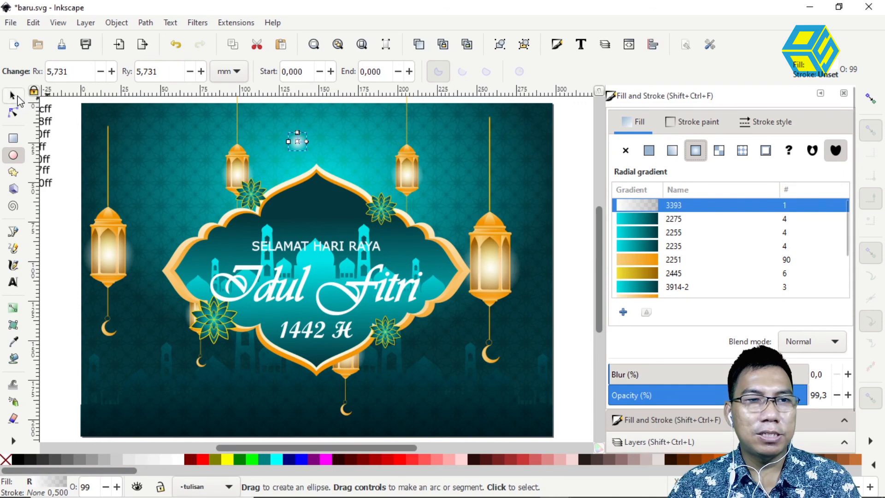
Enlarge the glow circle above the frame to about 23 mm and scatter four smaller duplicates around the card's background
{"action": "left_click", "coordinate": [13, 97]}
{"action": "left_click_drag", "start_coordinate": [310, 155], "coordinate": [228, 368]}
{"action": "key", "text": "ctrl+d"}
{"action": "key", "text": "ctrl+d"}
{"action": "key", "text": "ctrl+d"}
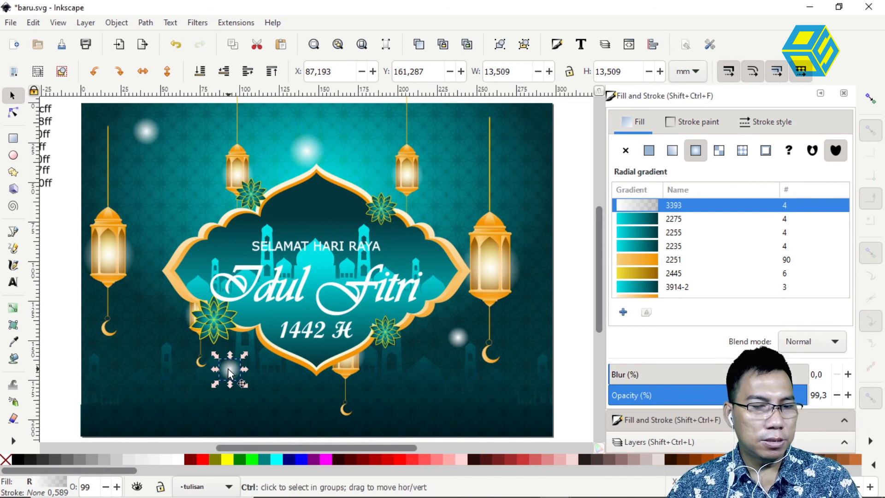
{"action": "key", "text": "ctrl+d"}
{"action": "left_click_drag", "start_coordinate": [230, 369], "coordinate": [468, 193]}
Shrink the glow circle above the frame to about 18 mm wide
{"action": "left_click", "coordinate": [305, 148]}
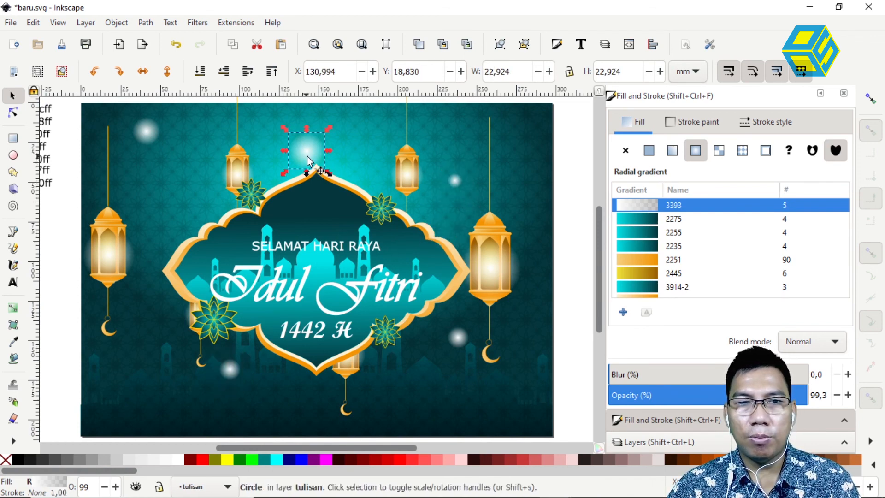
{"action": "left_click_drag", "start_coordinate": [327, 174], "coordinate": [322, 163]}
{"action": "left_click", "coordinate": [564, 172]}
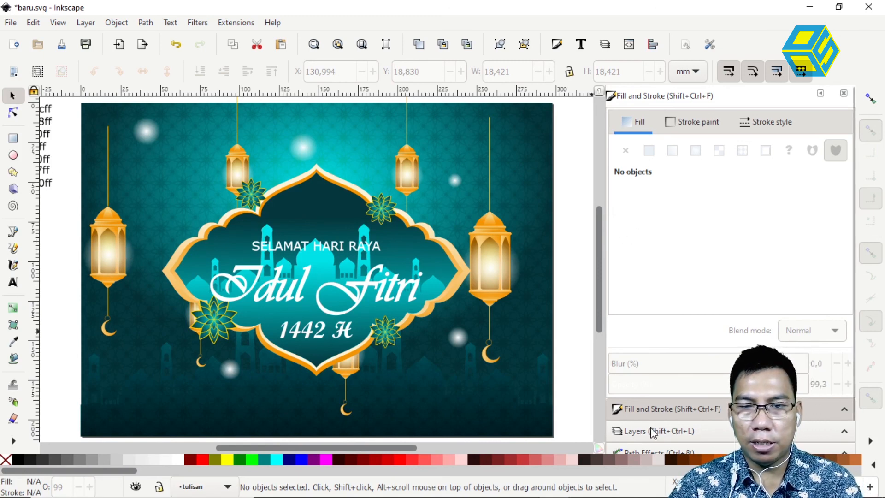
Make lampu the active layer, unlock it and lock the tulisan layer
{"action": "left_click", "coordinate": [653, 432]}
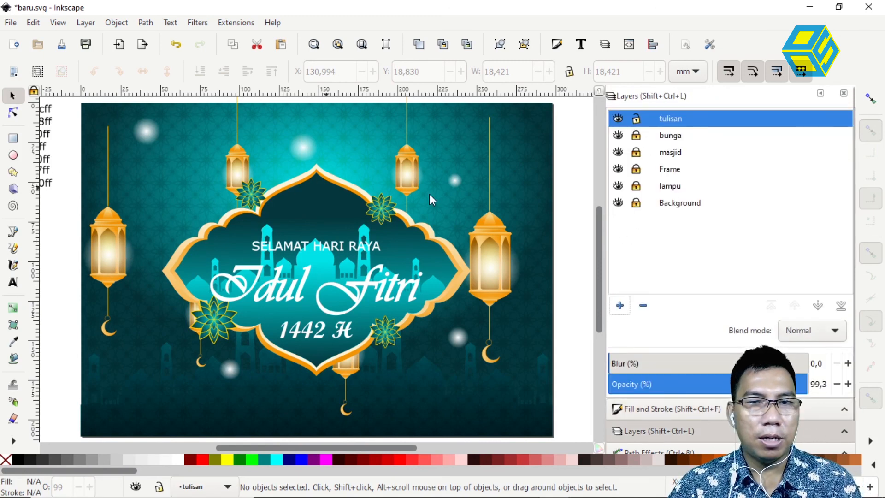
{"action": "left_click", "coordinate": [678, 187]}
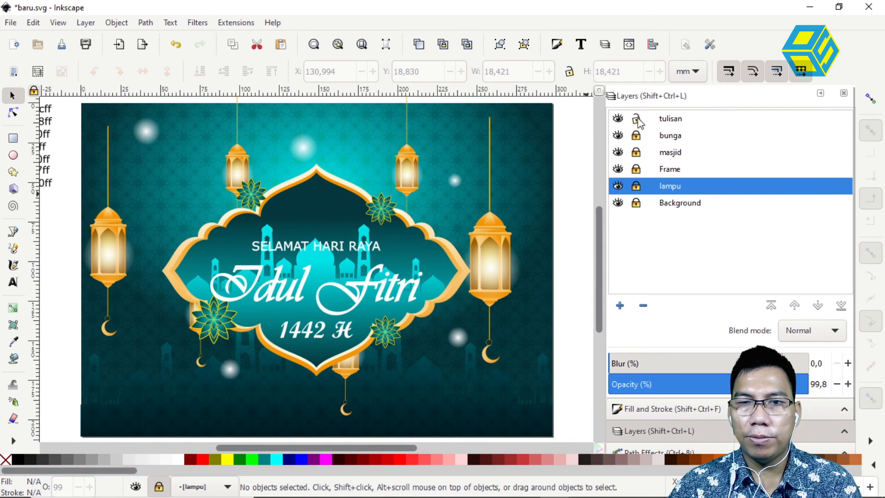
{"action": "left_click", "coordinate": [635, 187]}
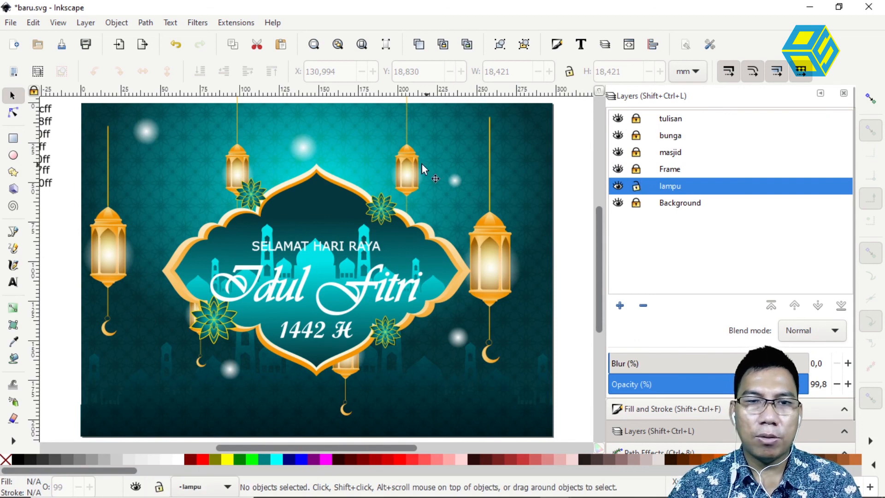
Stretch the large right lantern's cord within its group up to the page's top edge, about 67 mm long
{"action": "left_click", "coordinate": [488, 133]}
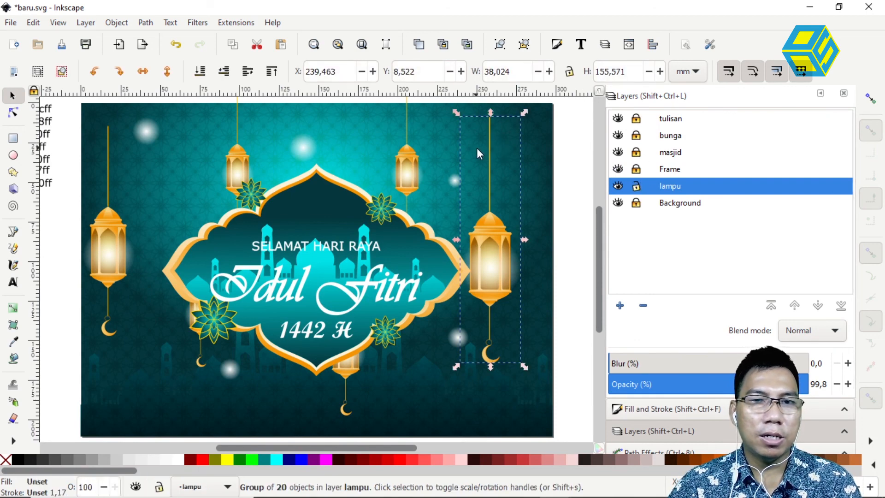
{"action": "double_click", "coordinate": [488, 145]}
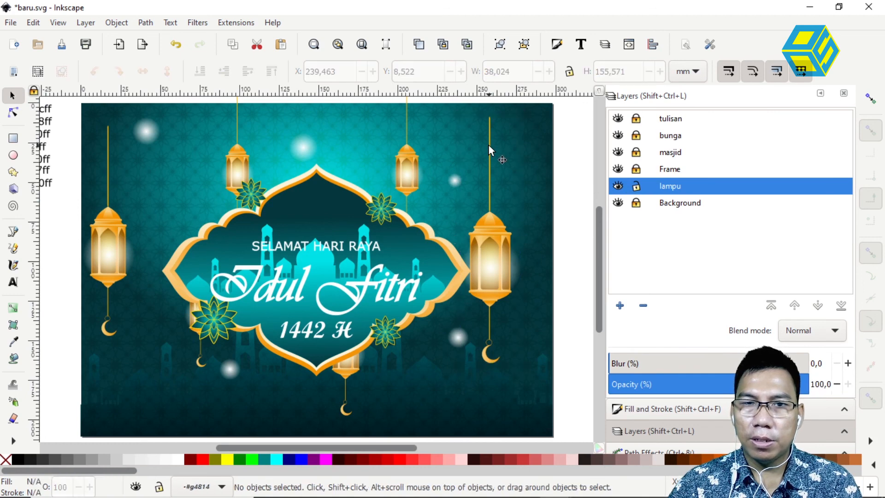
{"action": "left_click", "coordinate": [488, 144]}
{"action": "scroll", "coordinate": [507, 150], "scroll_direction": "up", "scroll_amount": 2}
{"action": "left_click_drag", "start_coordinate": [490, 145], "coordinate": [489, 134]}
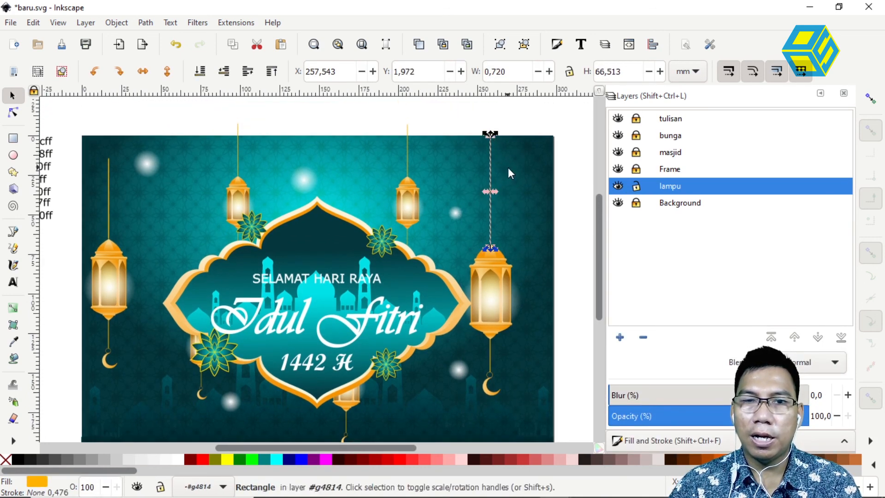
{"action": "left_click", "coordinate": [563, 196]}
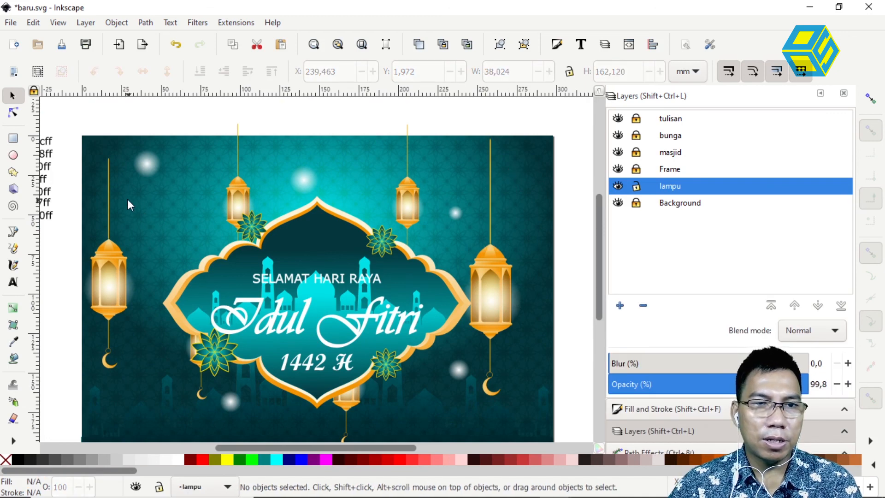
Stretch the large left lantern's cord within its group up to the page's top edge, about 63 mm long
{"action": "left_click", "coordinate": [108, 190]}
{"action": "double_click", "coordinate": [108, 191]}
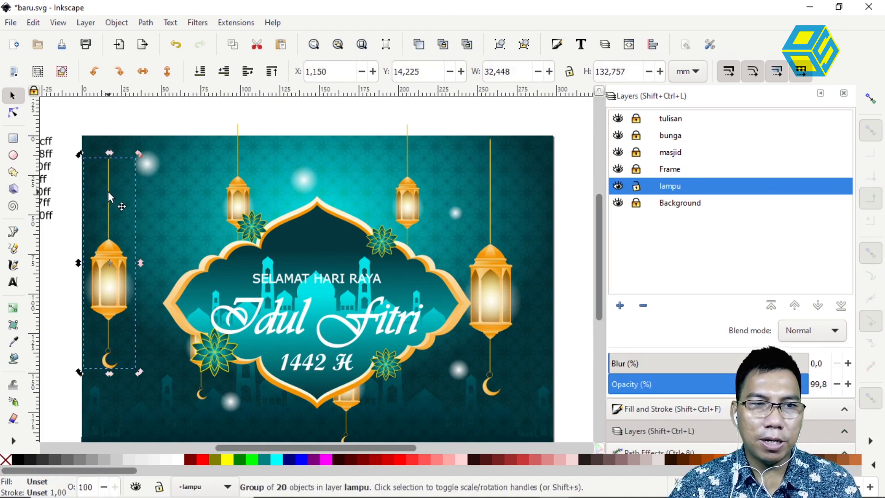
{"action": "left_click", "coordinate": [108, 191]}
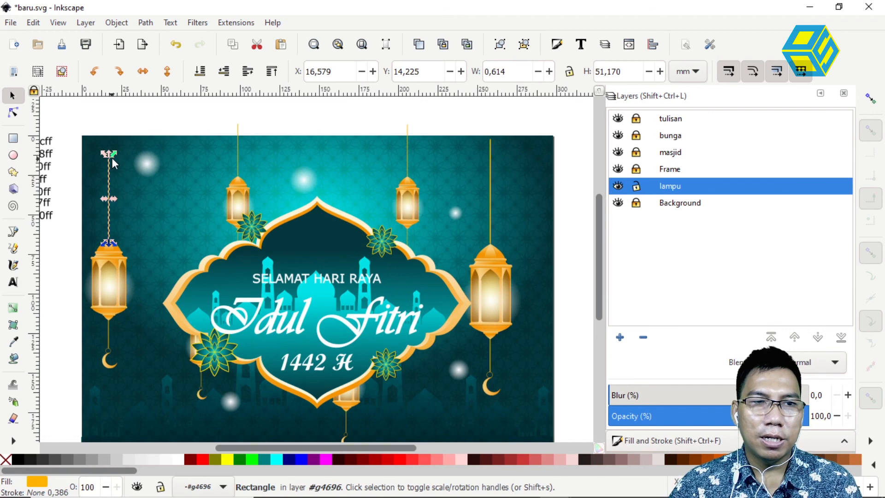
{"action": "left_click_drag", "start_coordinate": [109, 153], "coordinate": [109, 133]}
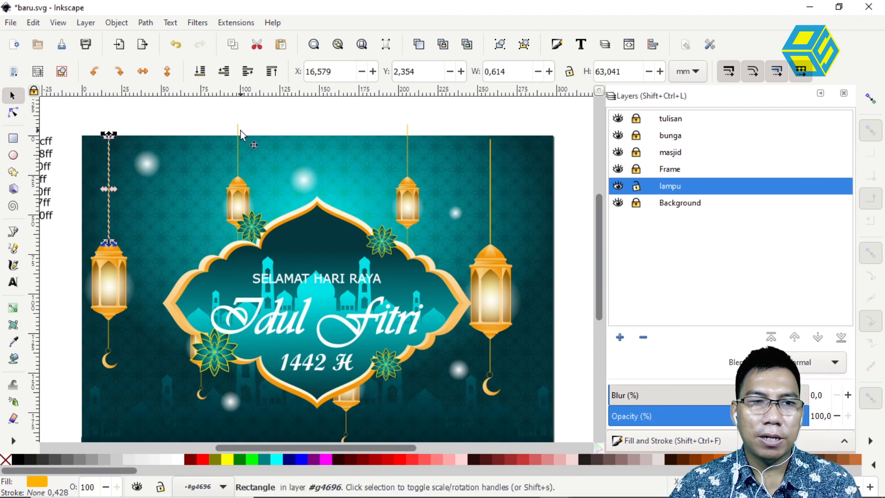
{"action": "key", "text": "Escape"}
Shorten the small upper-left lantern's cord within its group to about 25 mm so it ends at the page's top edge
{"action": "left_click", "coordinate": [237, 147]}
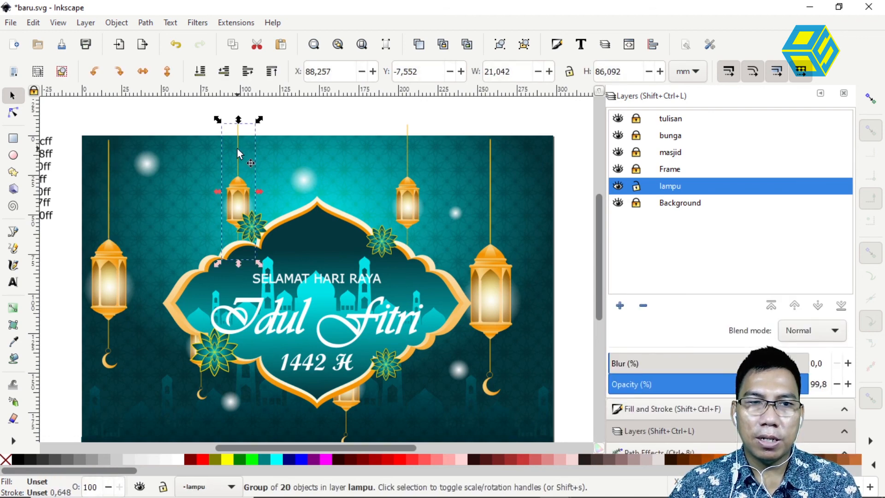
{"action": "double_click", "coordinate": [237, 148]}
{"action": "left_click", "coordinate": [237, 148]}
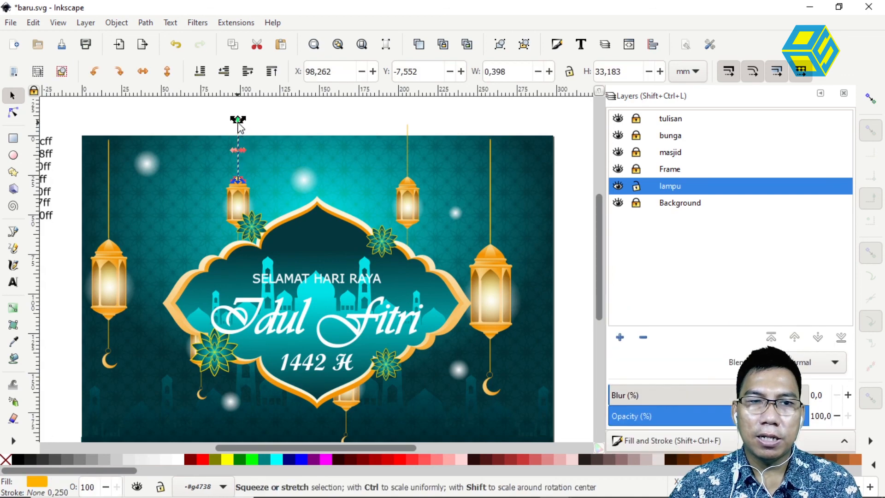
{"action": "left_click_drag", "start_coordinate": [237, 124], "coordinate": [237, 136]}
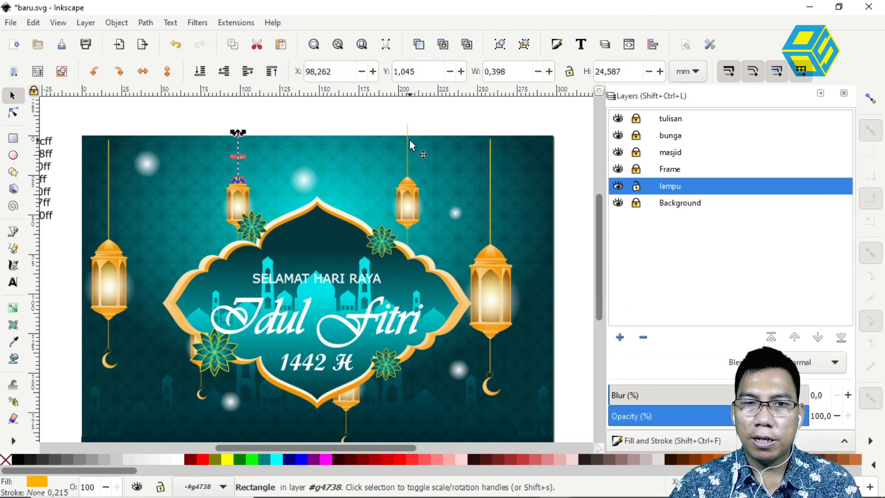
Shorten the small upper-right lantern's cord to about 25 mm, ending at the page's top edge, and lock the lampu layer
{"action": "left_click", "coordinate": [408, 139]}
{"action": "double_click", "coordinate": [407, 139]}
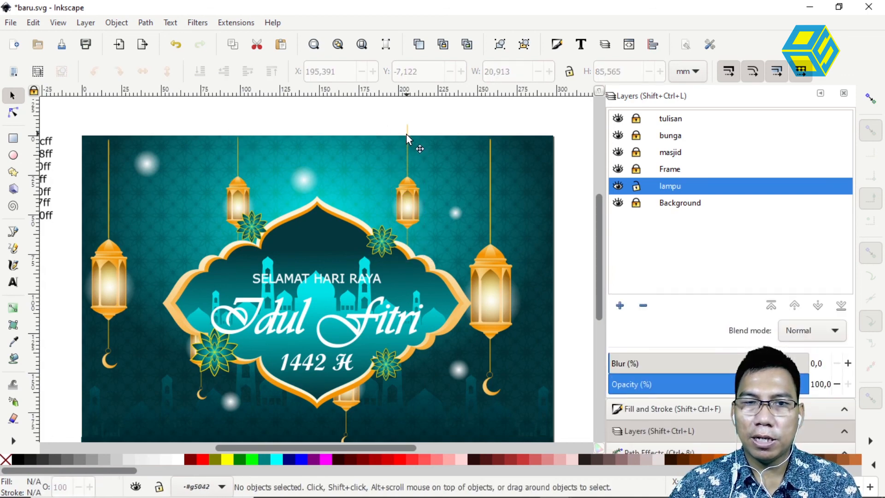
{"action": "left_click", "coordinate": [406, 131]}
{"action": "left_click_drag", "start_coordinate": [407, 127], "coordinate": [406, 136]}
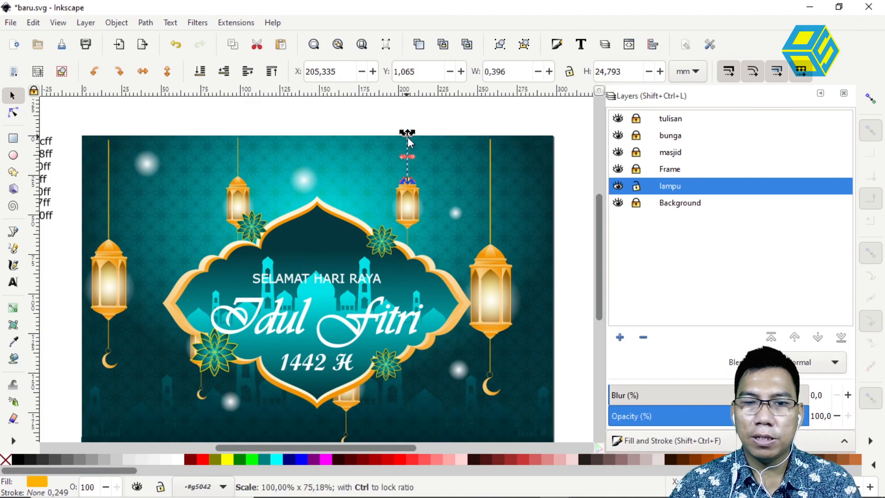
{"action": "left_click", "coordinate": [562, 230]}
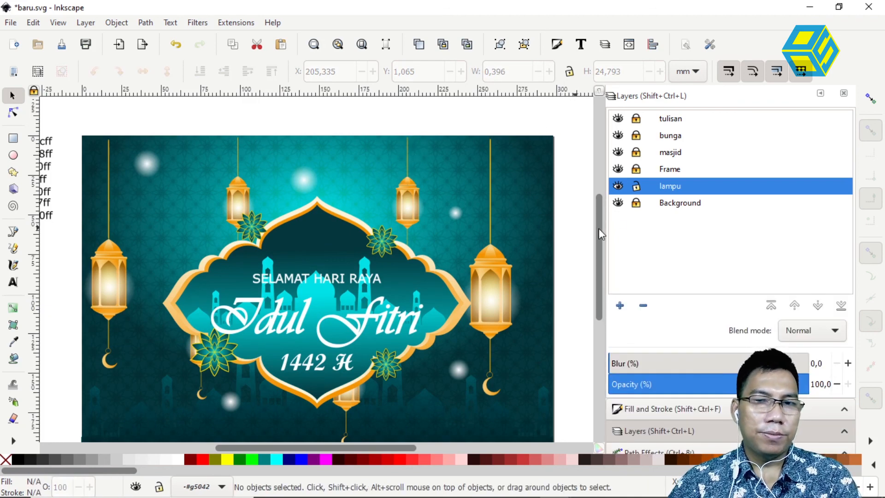
{"action": "left_click", "coordinate": [635, 188]}
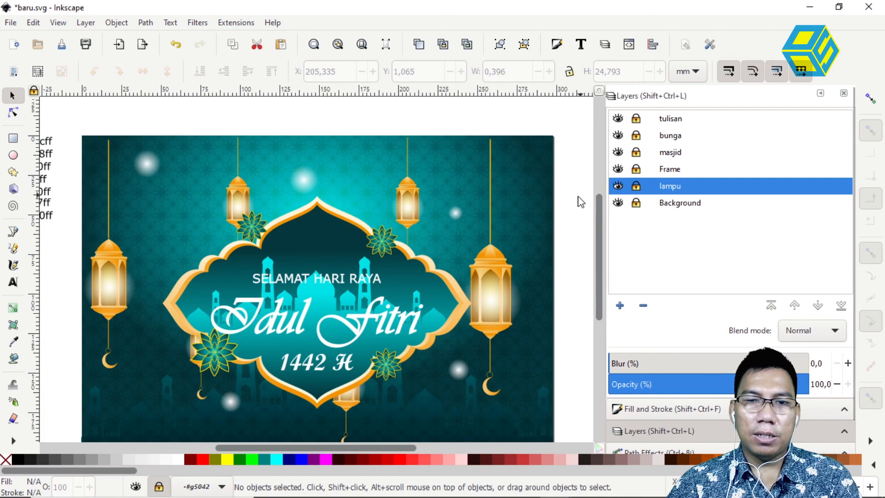
{"action": "scroll", "coordinate": [578, 203], "scroll_direction": "down", "scroll_amount": 2}
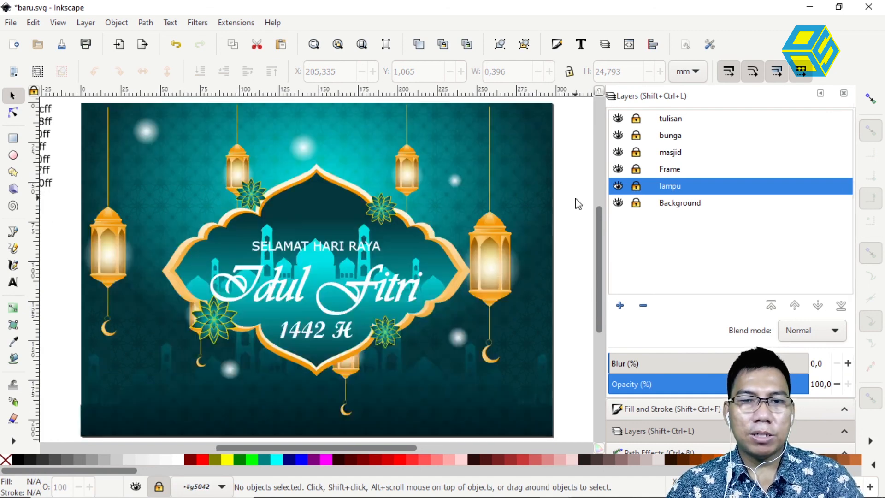